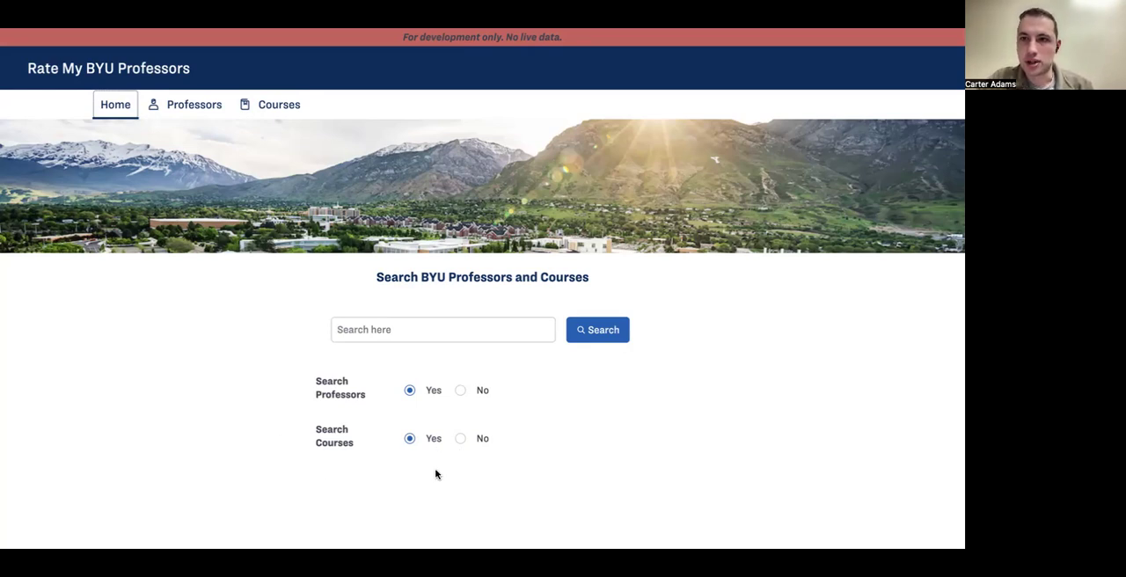
Step: Try switching the Search Courses option between Yes and No
{"action": "left_click", "coordinate": [269, 434]}
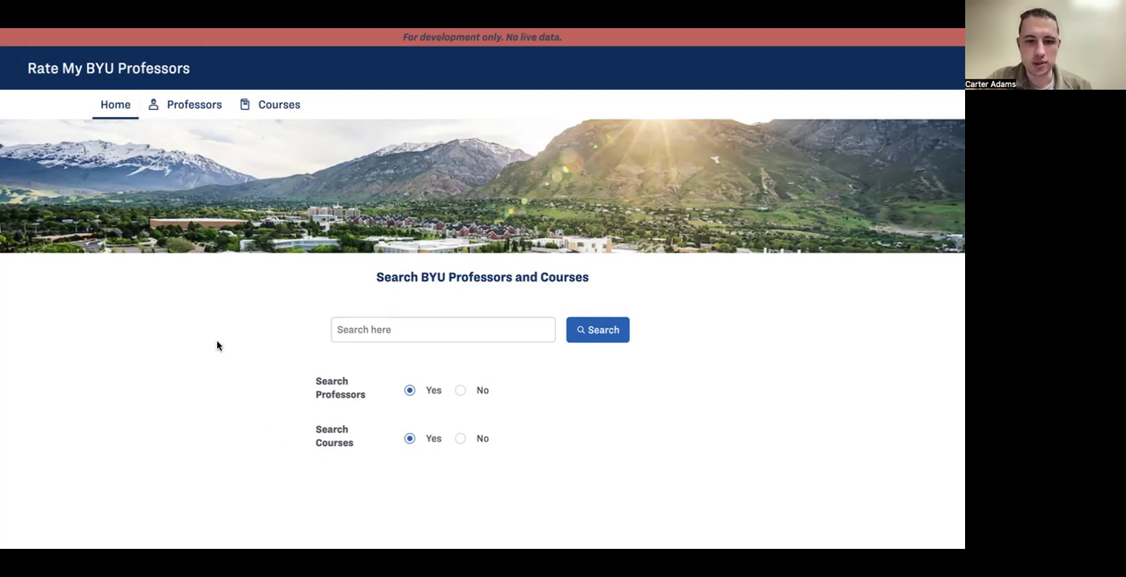
{"action": "left_click", "coordinate": [461, 439]}
{"action": "left_click", "coordinate": [409, 439]}
{"action": "left_click", "coordinate": [460, 439]}
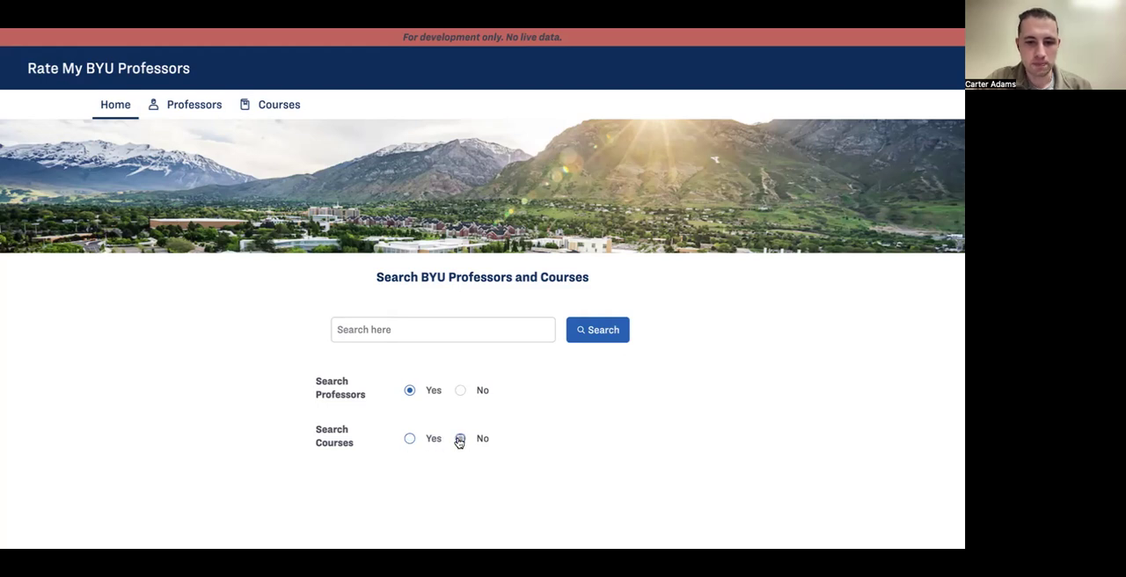
{"action": "left_click", "coordinate": [410, 439]}
{"action": "left_click", "coordinate": [460, 440]}
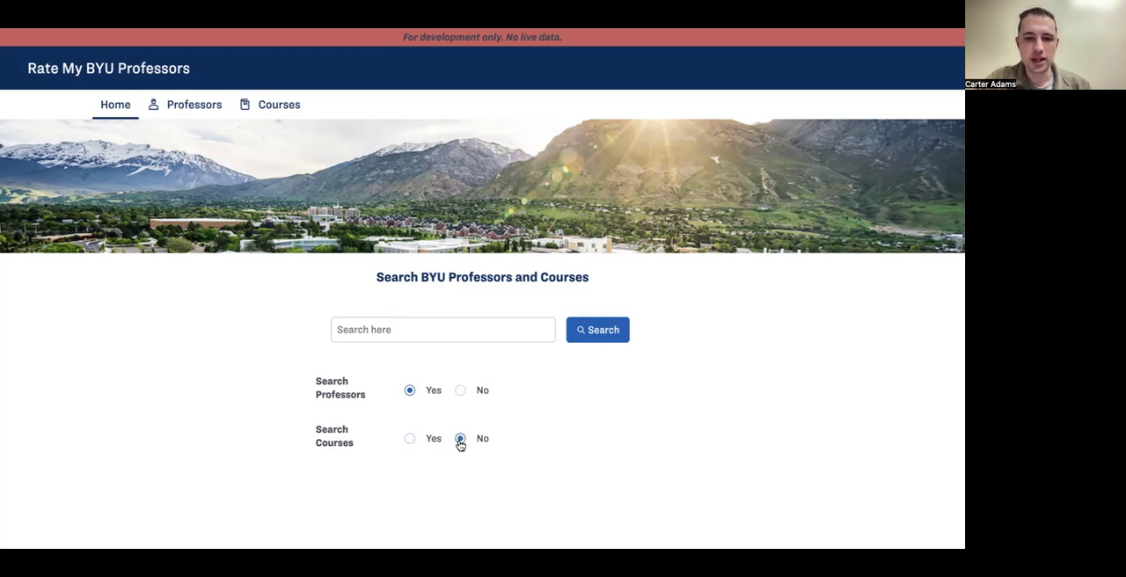
Step: Set Search Courses to Yes and search for "M" across both professors and courses
{"action": "left_click", "coordinate": [410, 439]}
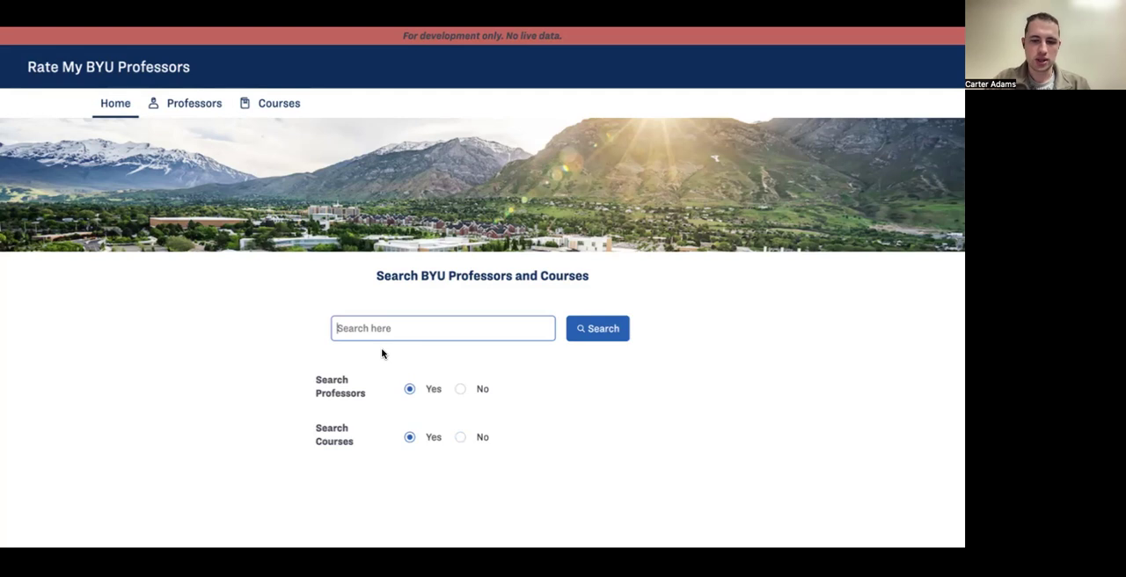
{"action": "type", "text": "M"}
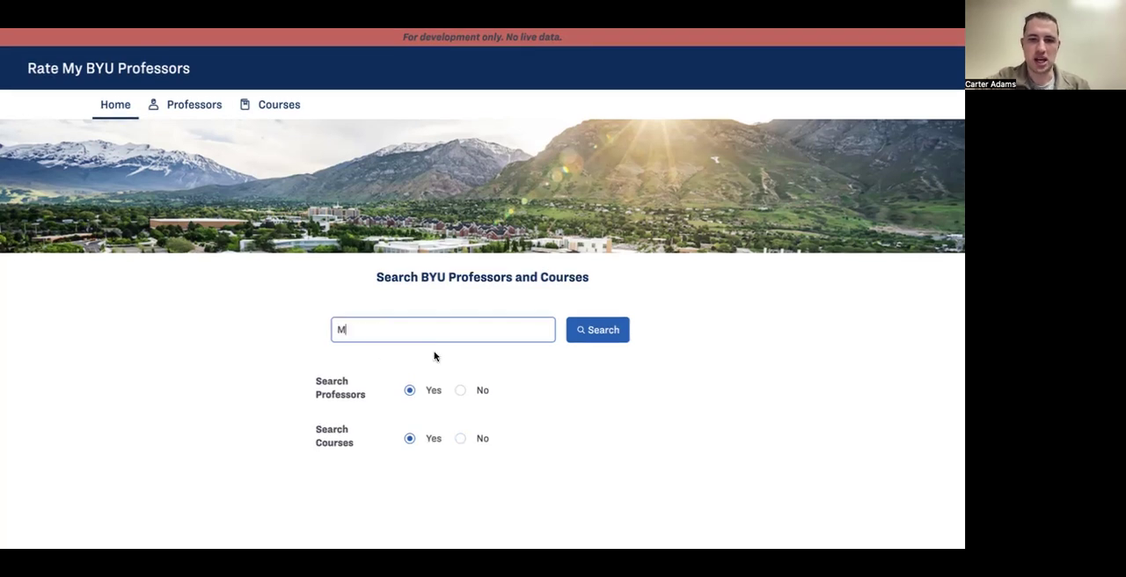
{"action": "left_click", "coordinate": [576, 341]}
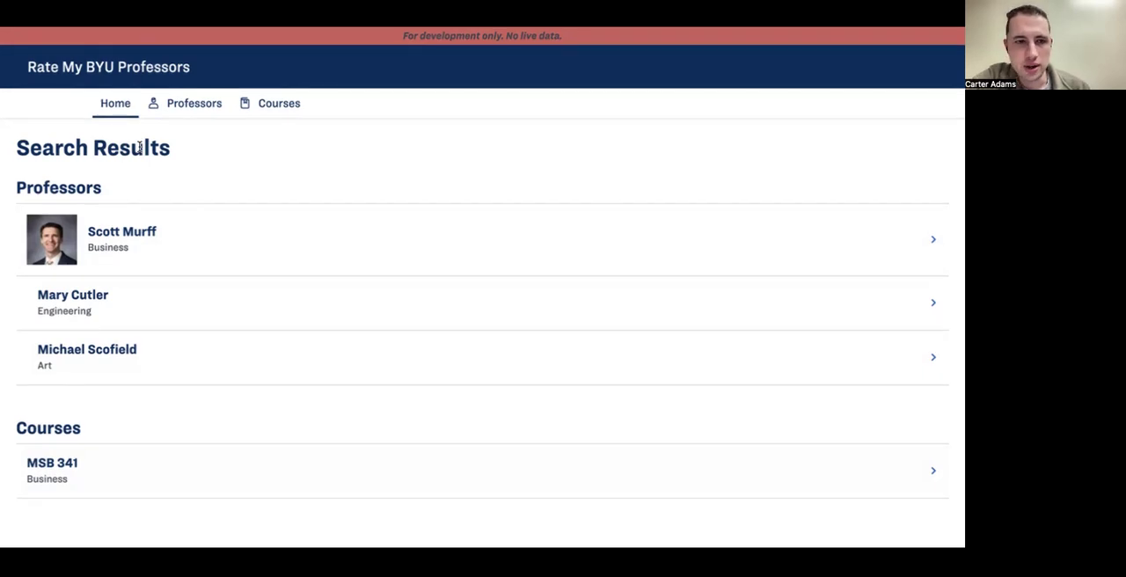
Step: Return to the home page and search for "M" with Search Professors set to Yes and Search Courses set to No
{"action": "left_click", "coordinate": [115, 107]}
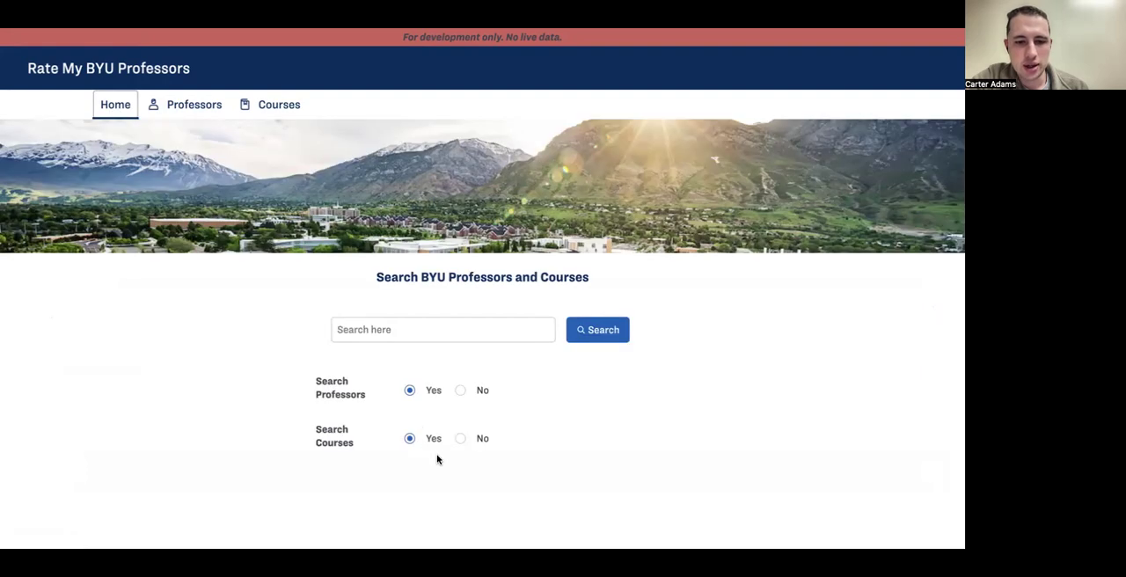
{"action": "left_click", "coordinate": [457, 392]}
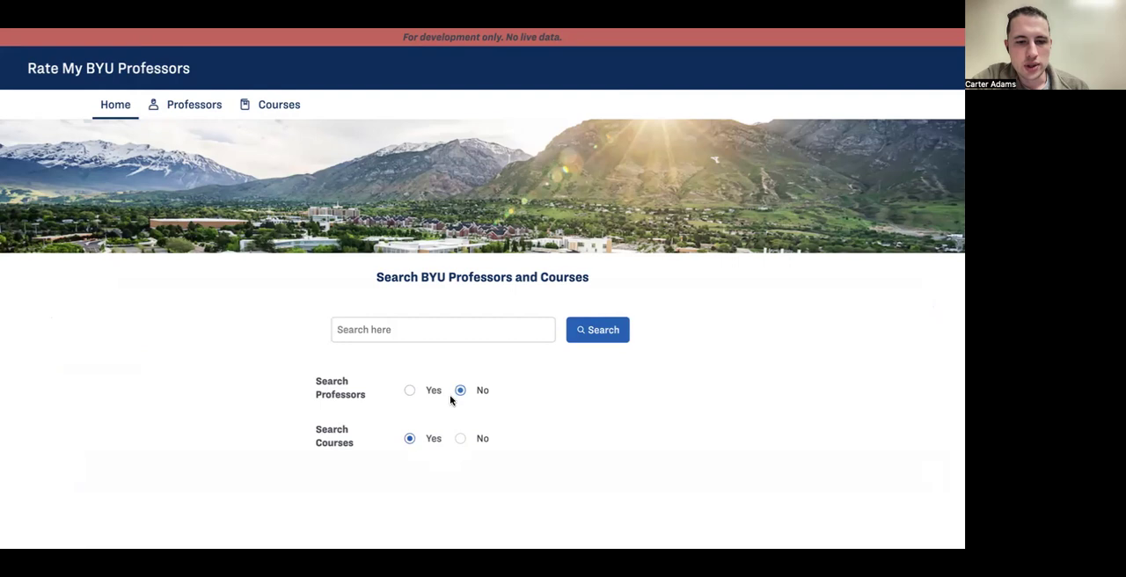
{"action": "left_click", "coordinate": [409, 391]}
{"action": "left_click", "coordinate": [459, 441]}
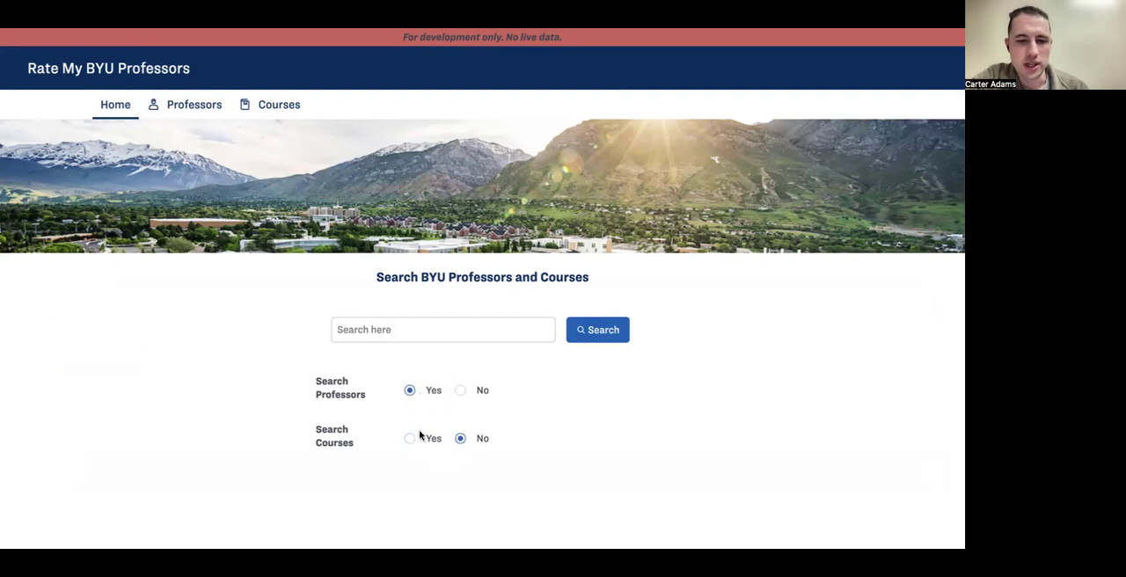
{"action": "left_click", "coordinate": [384, 319]}
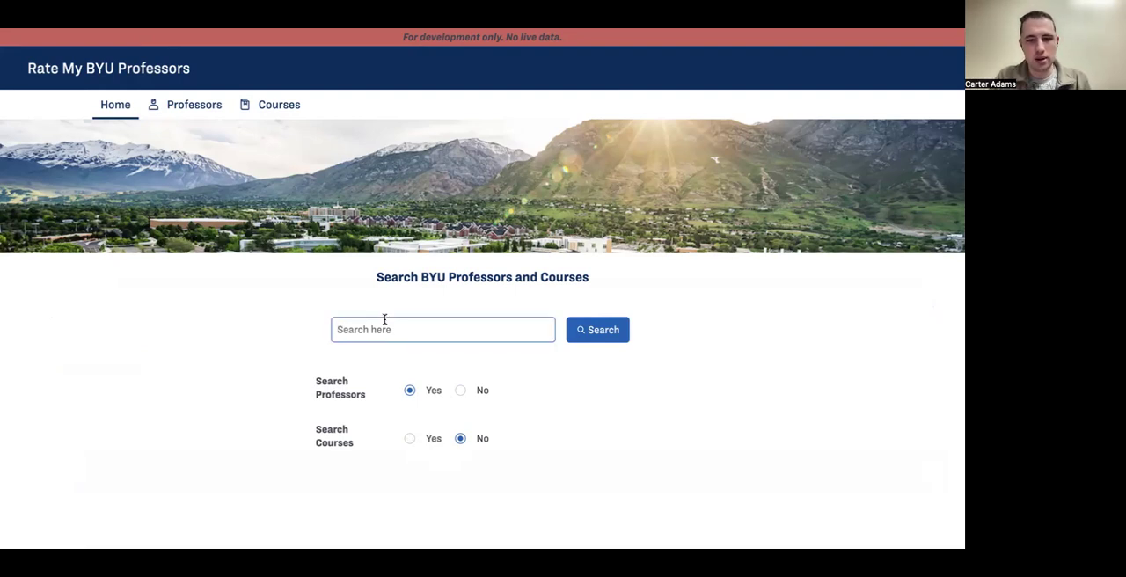
{"action": "type", "text": "m"}
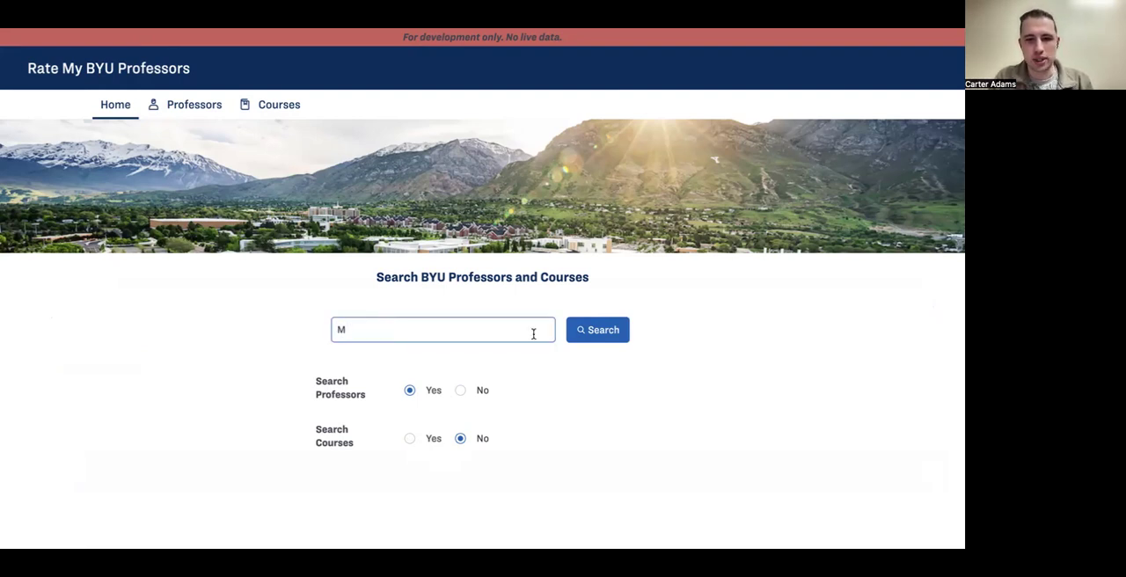
{"action": "left_click", "coordinate": [592, 334]}
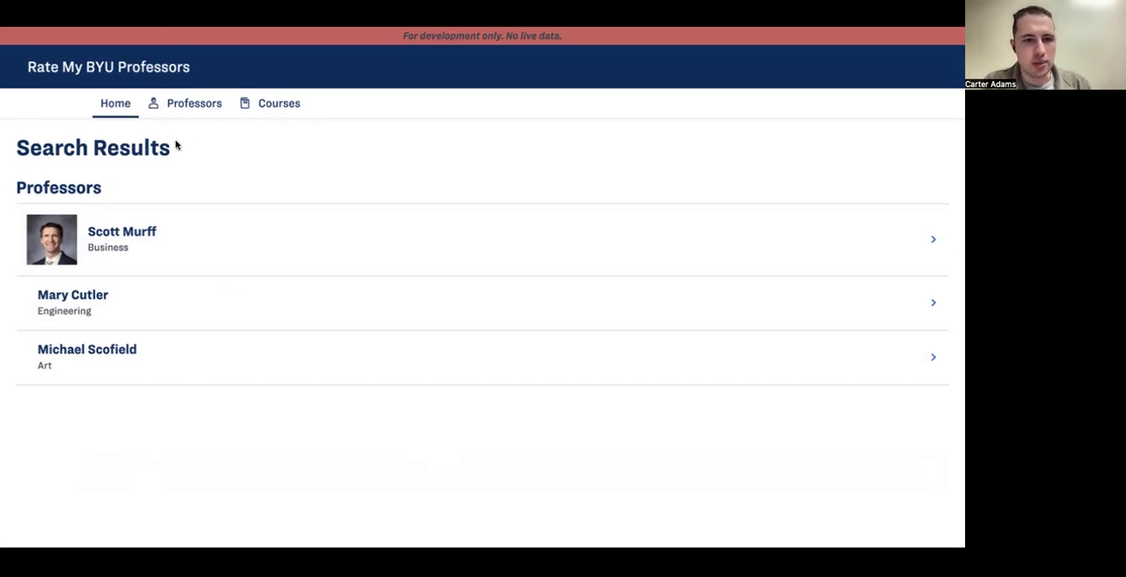
Step: Switch to Mendix Studio Pro and examine the Home page's search options and the SearchField entity's attributes in the domain model
{"action": "key", "text": "super+Tab"}
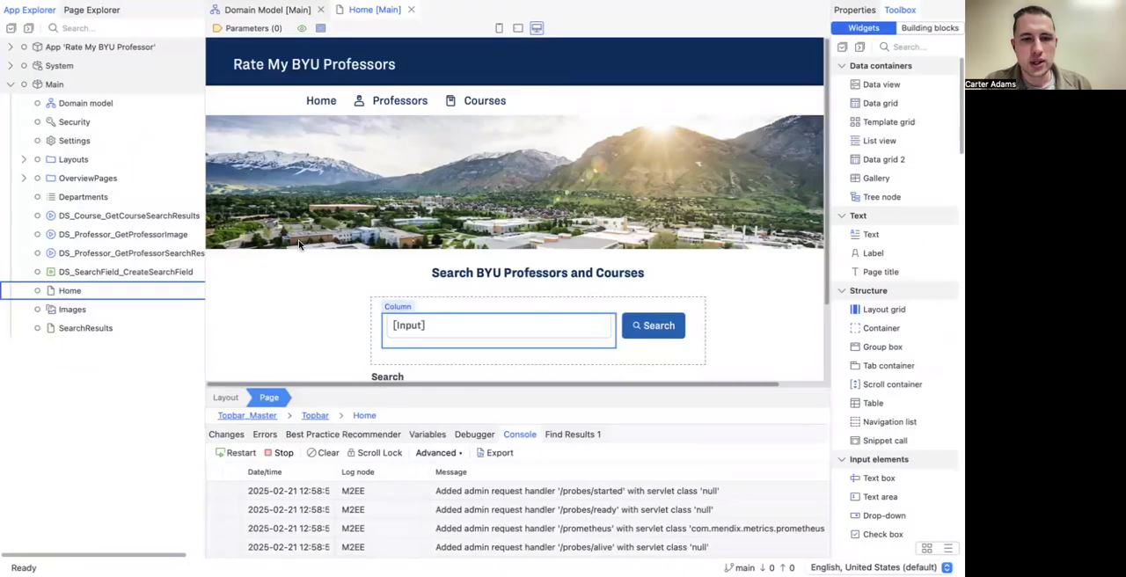
{"action": "scroll", "coordinate": [296, 238], "scroll_direction": "down", "scroll_amount": 3}
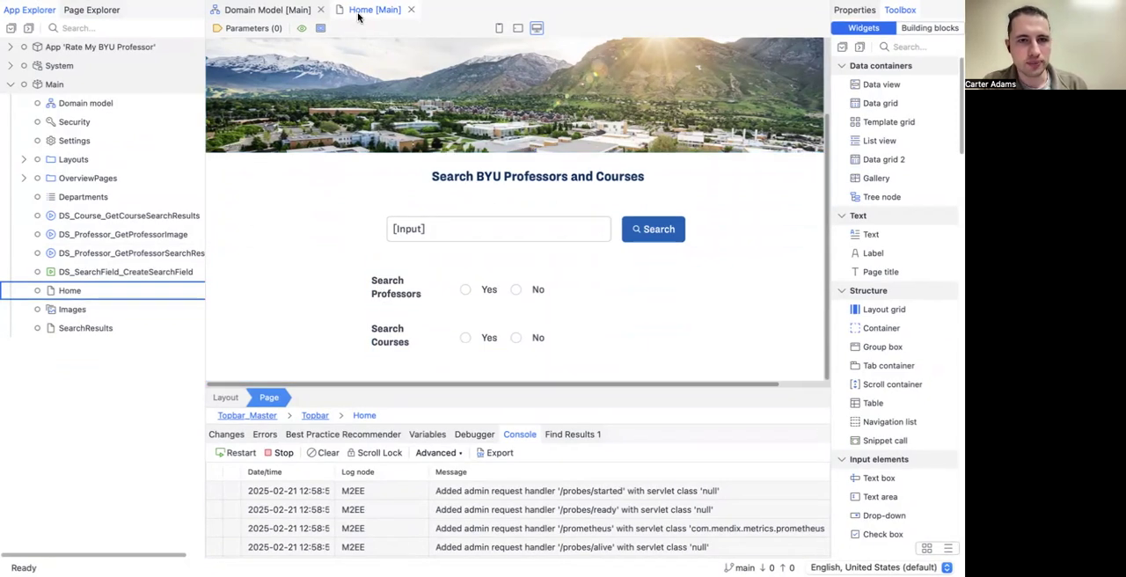
{"action": "left_click", "coordinate": [259, 10]}
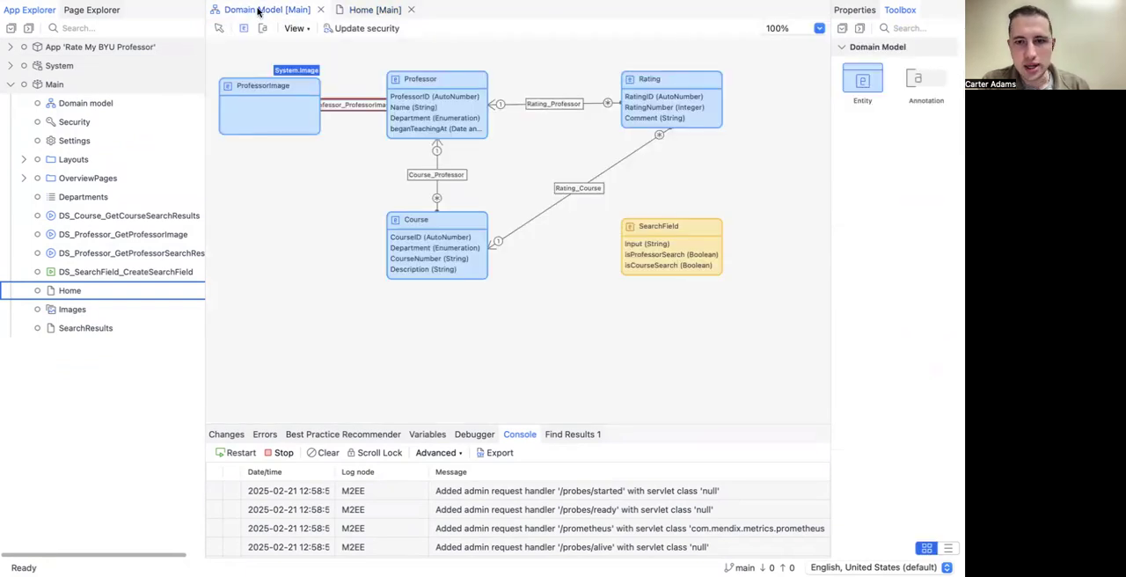
{"action": "left_click", "coordinate": [638, 267]}
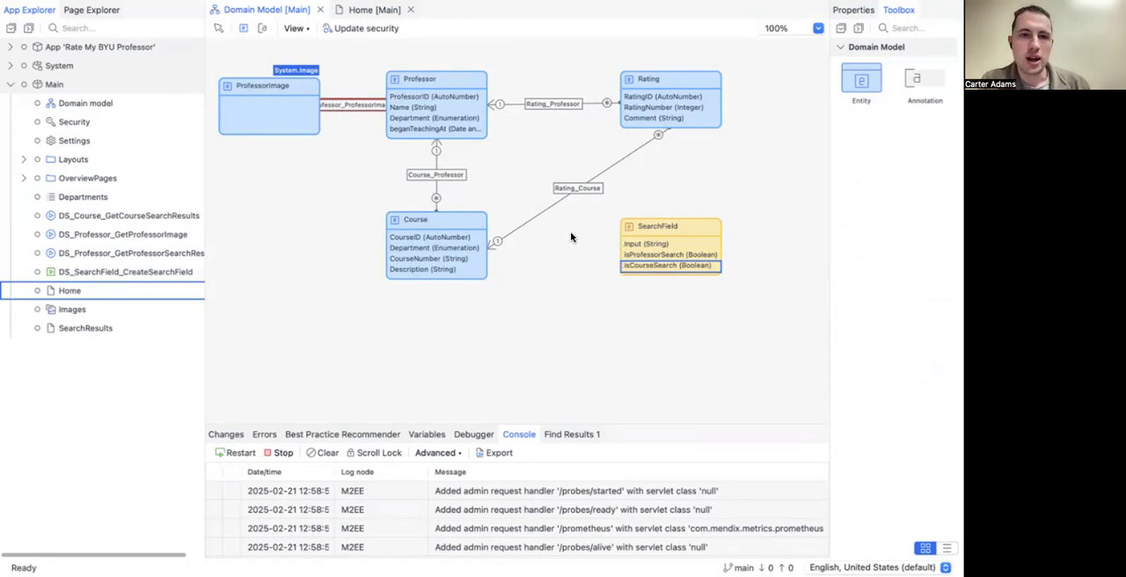
{"action": "left_click", "coordinate": [376, 12]}
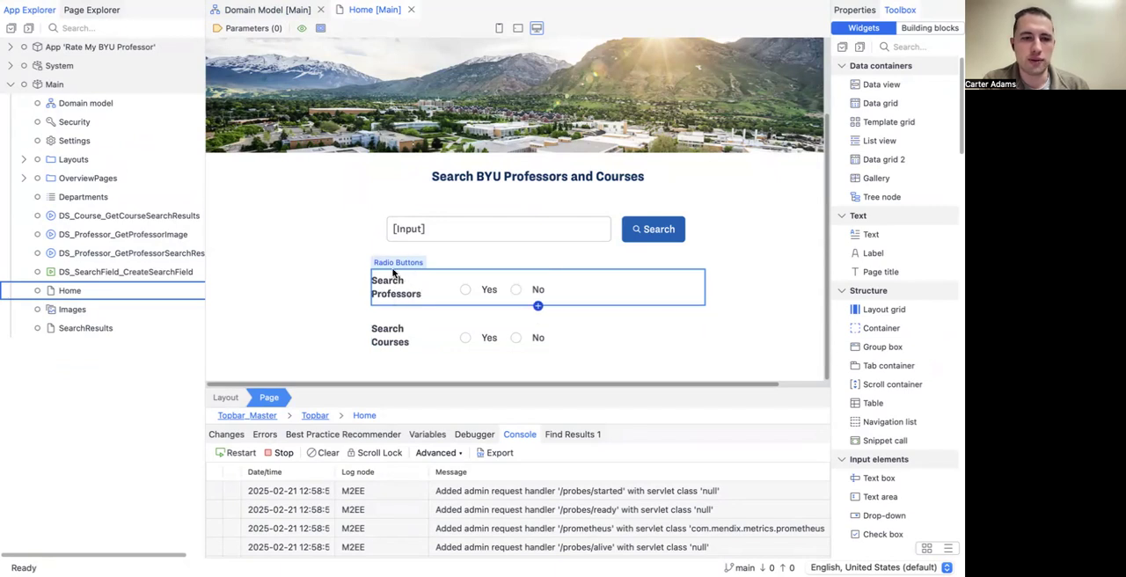
Step: Open the SearchResults page for editing and display its widget outlines and data source labels
{"action": "double_click", "coordinate": [104, 329]}
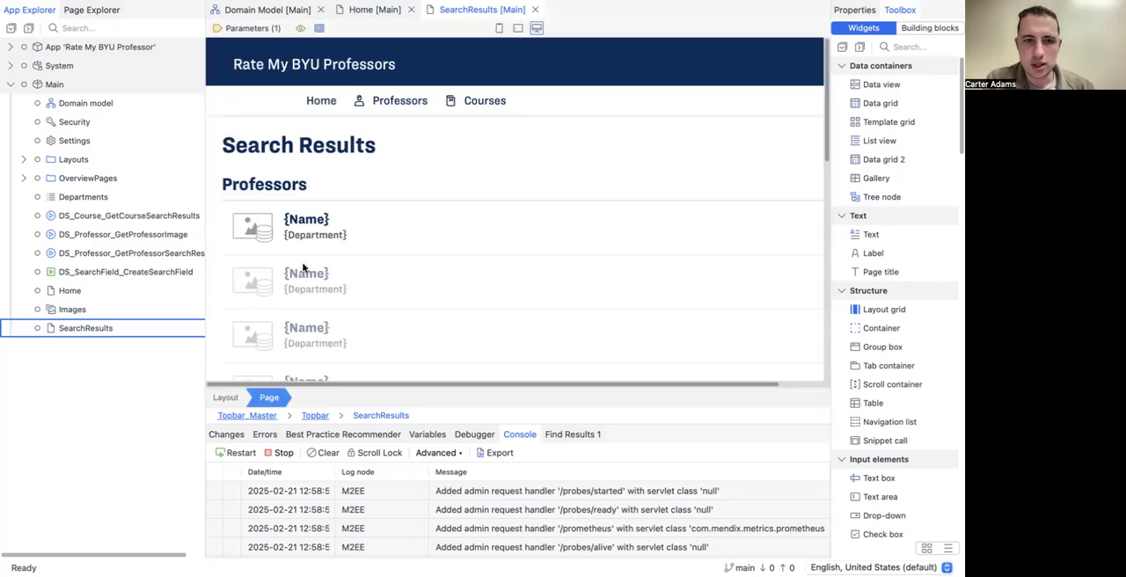
{"action": "scroll", "coordinate": [302, 268], "scroll_direction": "down", "scroll_amount": 2}
{"action": "scroll", "coordinate": [302, 268], "scroll_direction": "down", "scroll_amount": 2}
{"action": "scroll", "coordinate": [299, 231], "scroll_direction": "up", "scroll_amount": 3}
{"action": "left_click", "coordinate": [247, 122]}
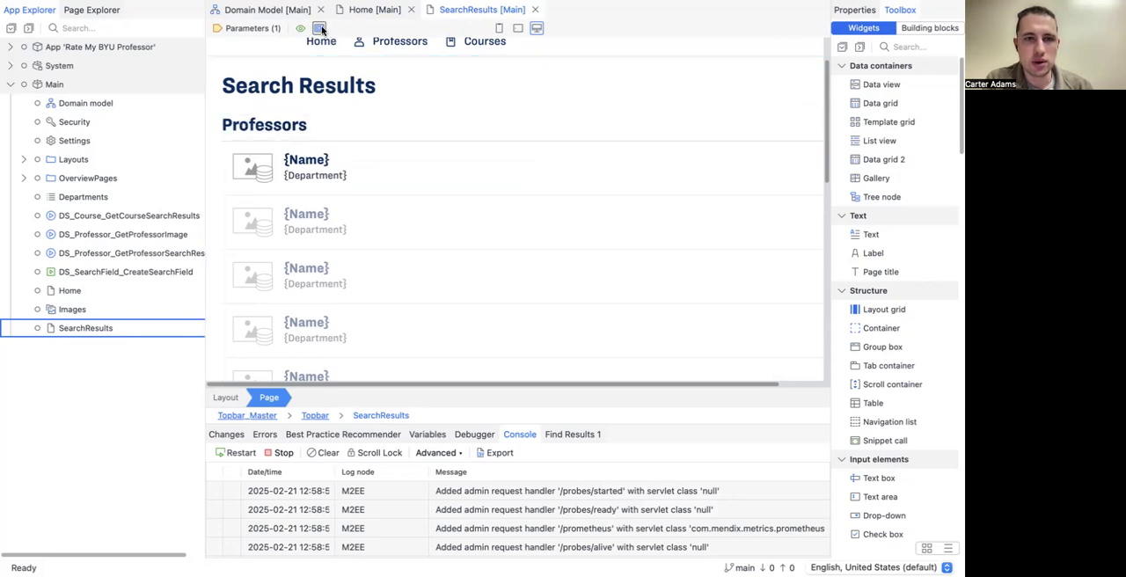
{"action": "left_click", "coordinate": [319, 28]}
{"action": "scroll", "coordinate": [264, 176], "scroll_direction": "down", "scroll_amount": 1}
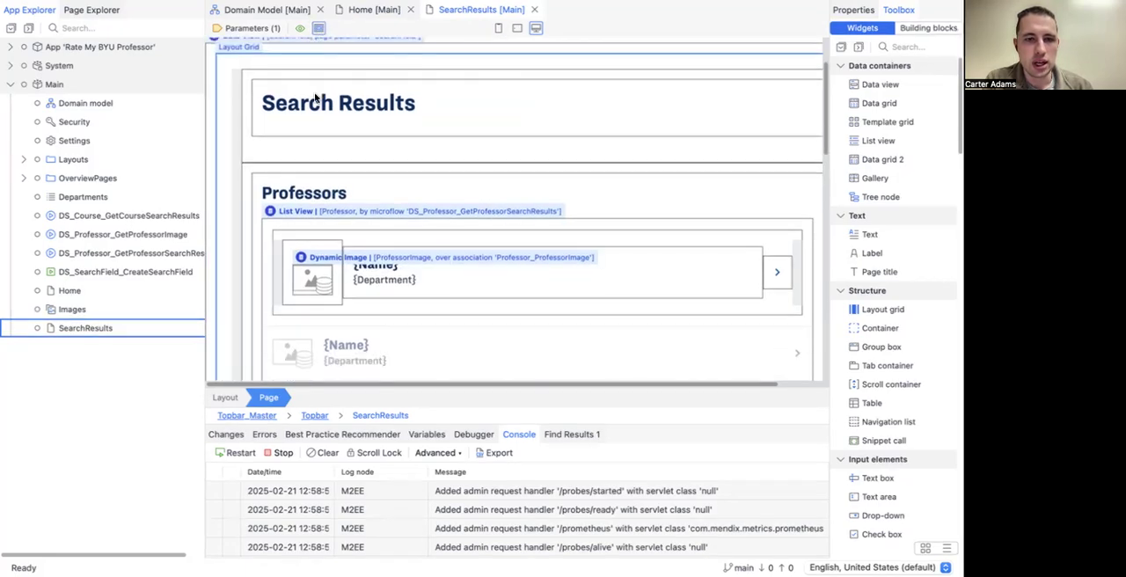
Step: Examine the SearchResults page's Professors list view, Courses list view and the row for disabled searches
{"action": "left_click", "coordinate": [262, 193]}
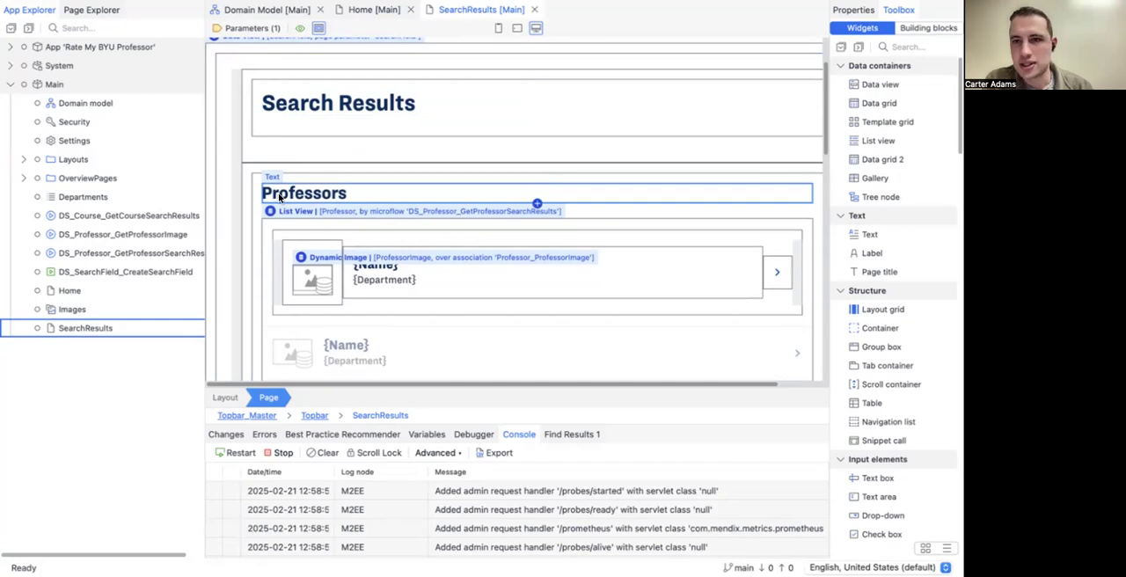
{"action": "left_click", "coordinate": [276, 206]}
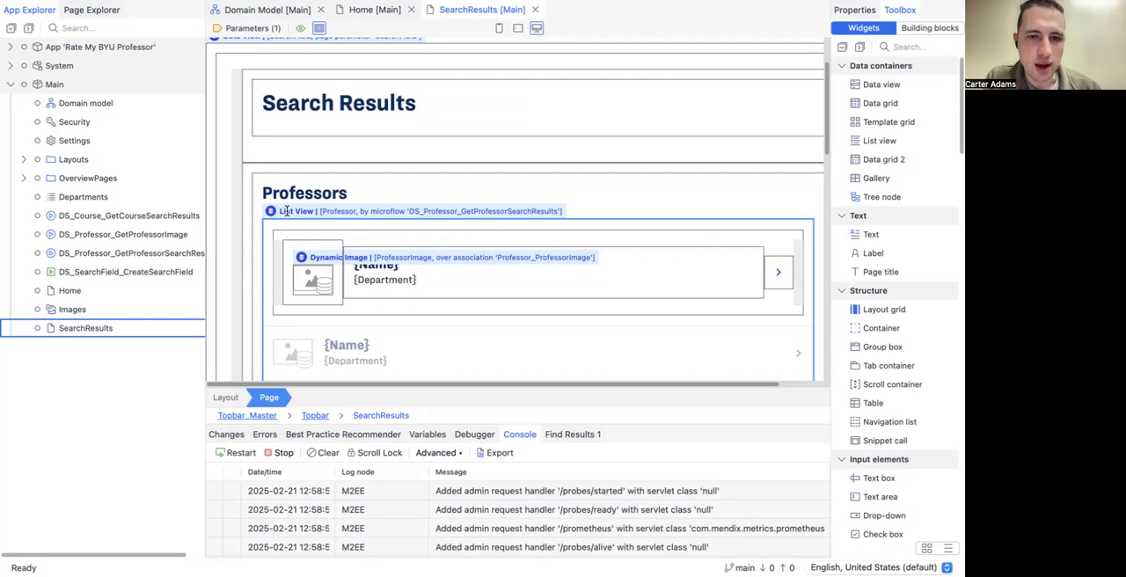
{"action": "scroll", "coordinate": [290, 220], "scroll_direction": "down", "scroll_amount": 1}
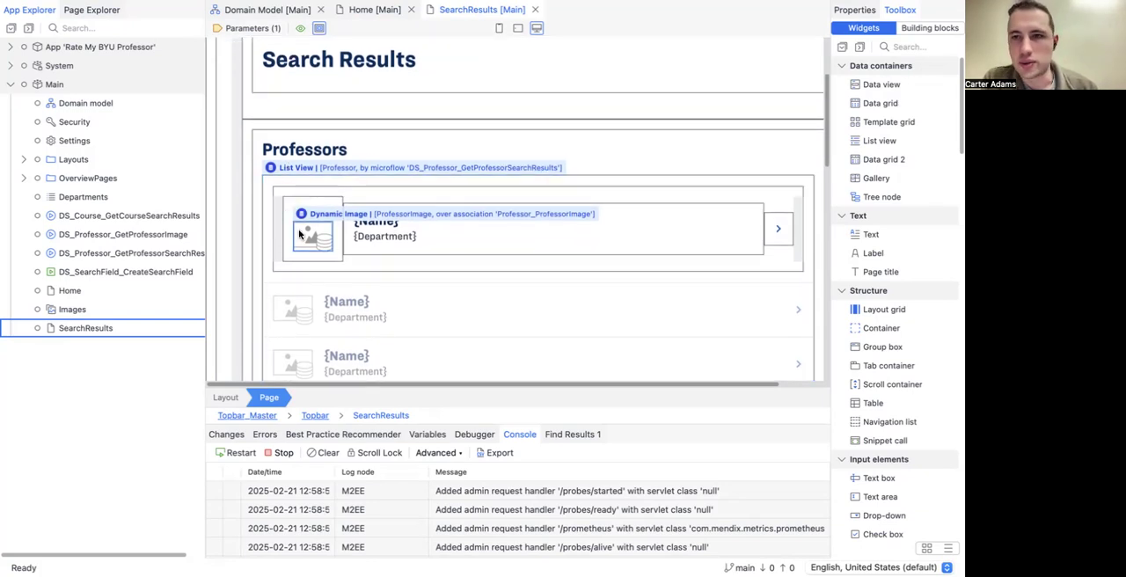
{"action": "scroll", "coordinate": [298, 233], "scroll_direction": "down", "scroll_amount": 6}
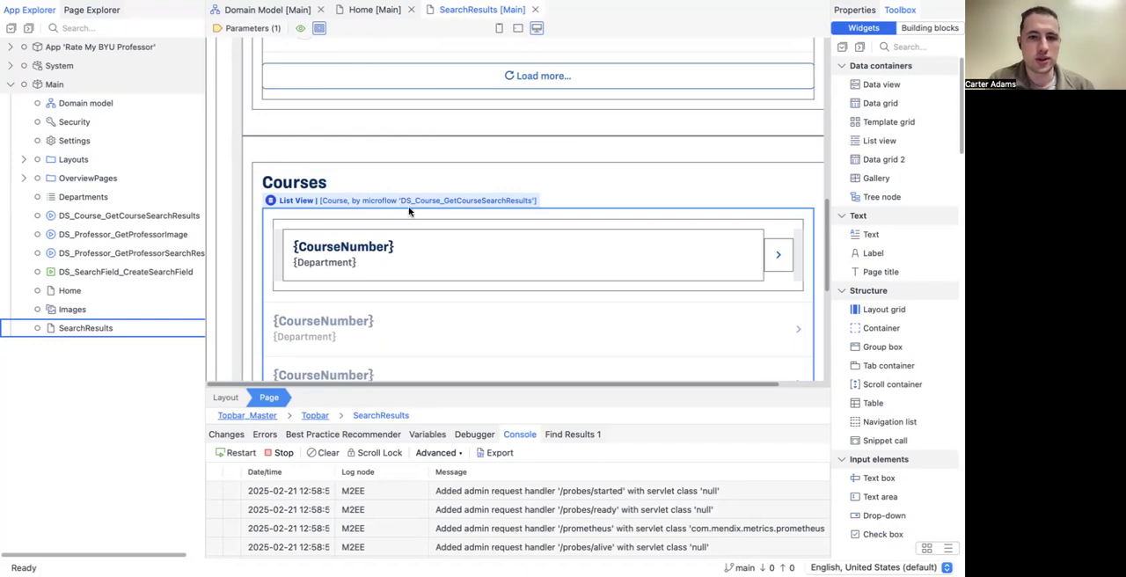
{"action": "scroll", "coordinate": [369, 278], "scroll_direction": "down", "scroll_amount": 5}
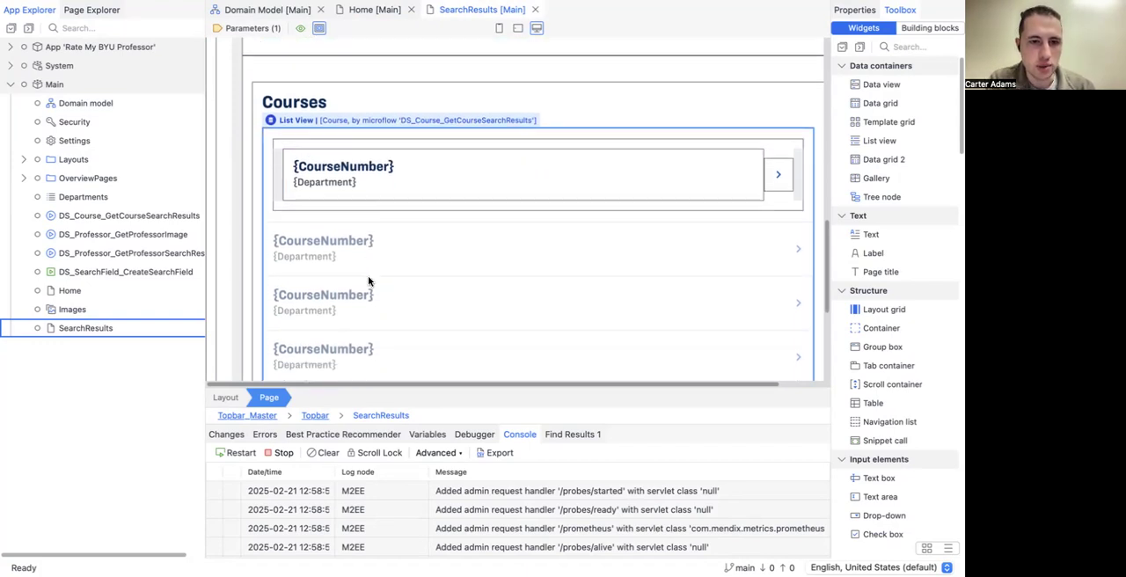
{"action": "scroll", "coordinate": [369, 280], "scroll_direction": "down", "scroll_amount": 5}
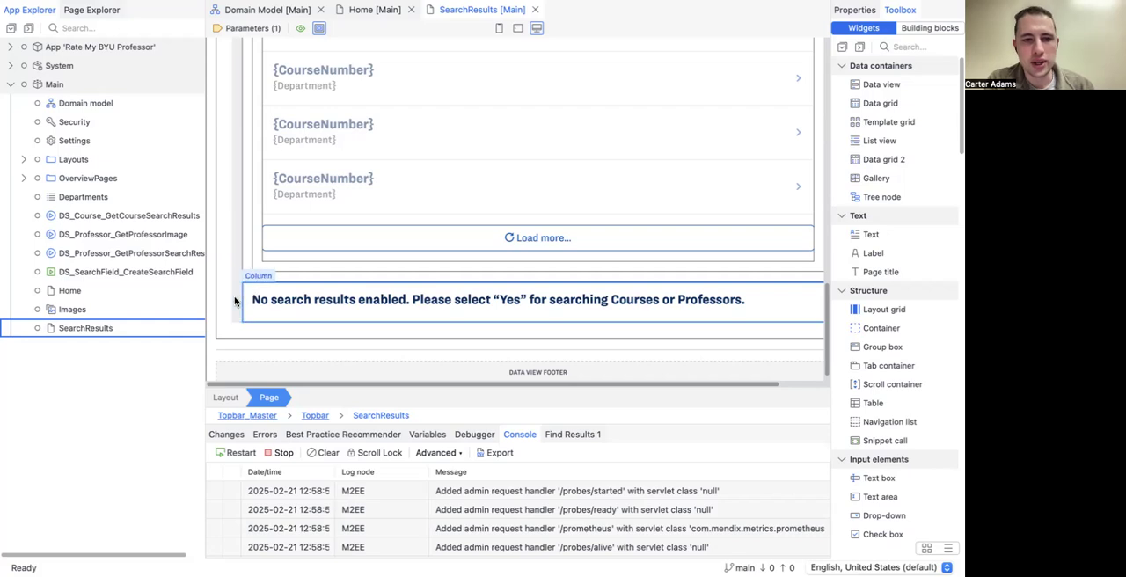
{"action": "scroll", "coordinate": [237, 216], "scroll_direction": "up", "scroll_amount": 8}
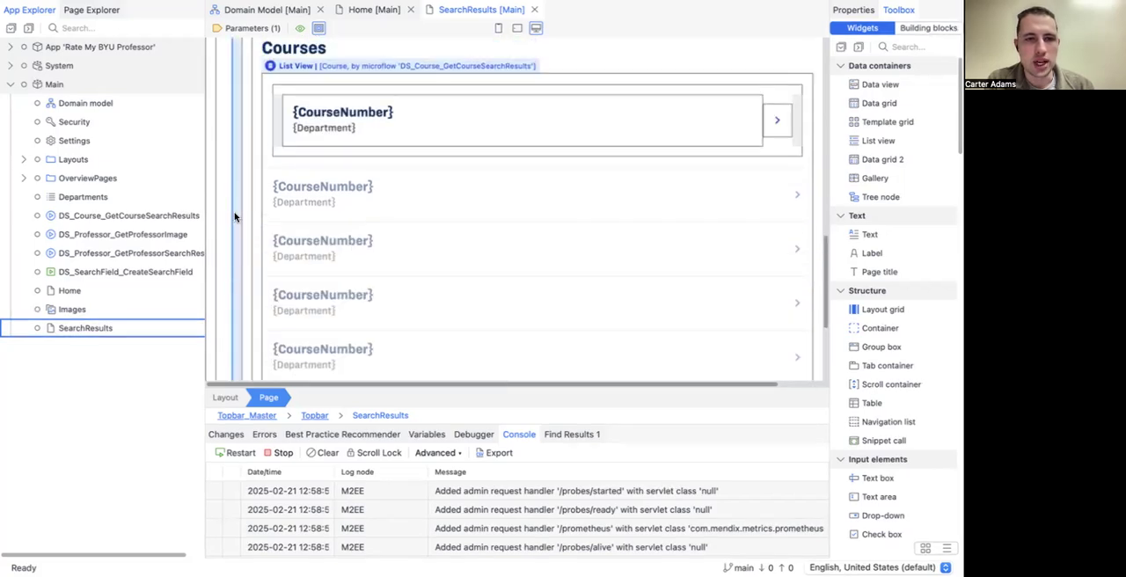
{"action": "scroll", "coordinate": [235, 215], "scroll_direction": "up", "scroll_amount": 4}
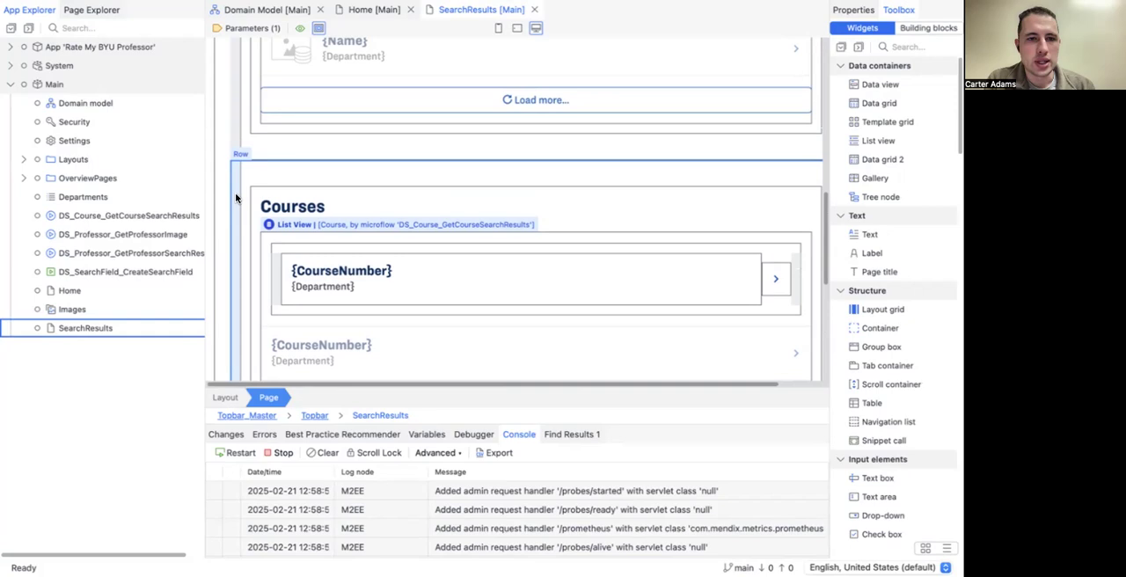
{"action": "scroll", "coordinate": [237, 189], "scroll_direction": "up", "scroll_amount": 10}
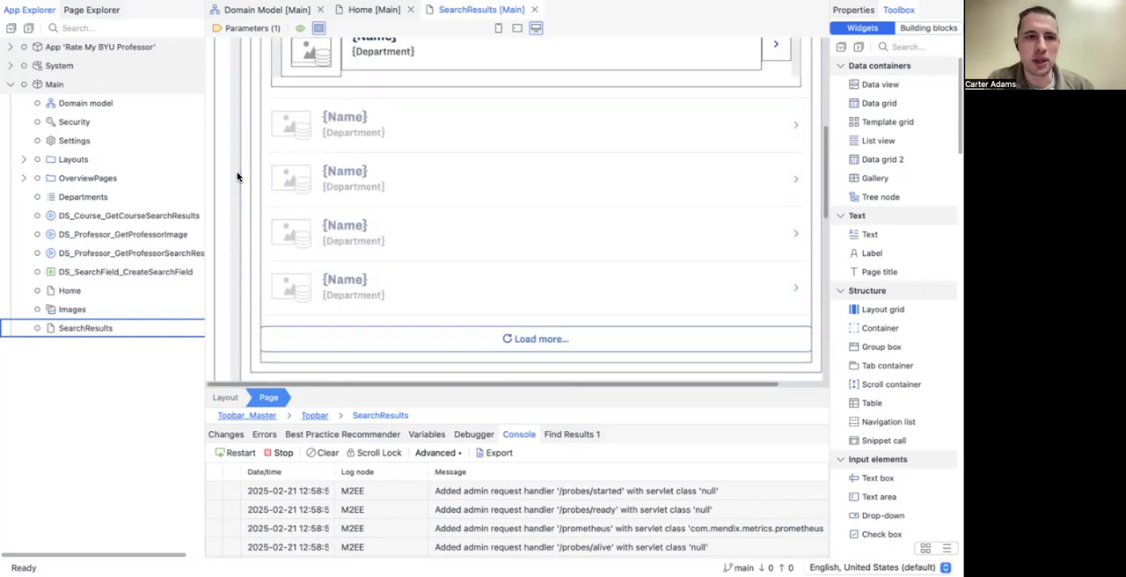
{"action": "scroll", "coordinate": [237, 177], "scroll_direction": "up", "scroll_amount": 3}
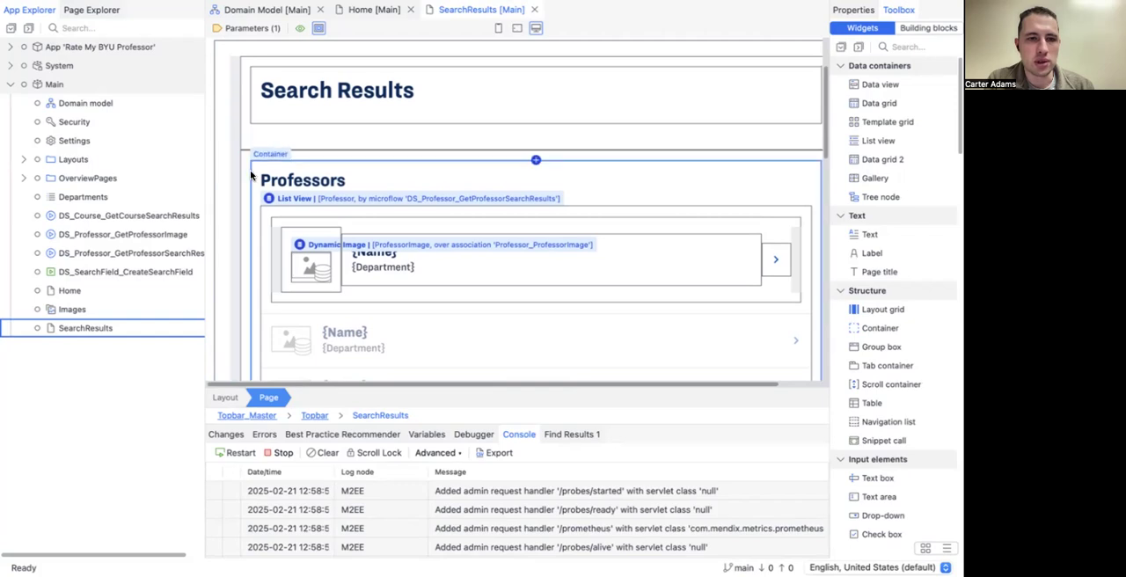
{"action": "left_click", "coordinate": [251, 176]}
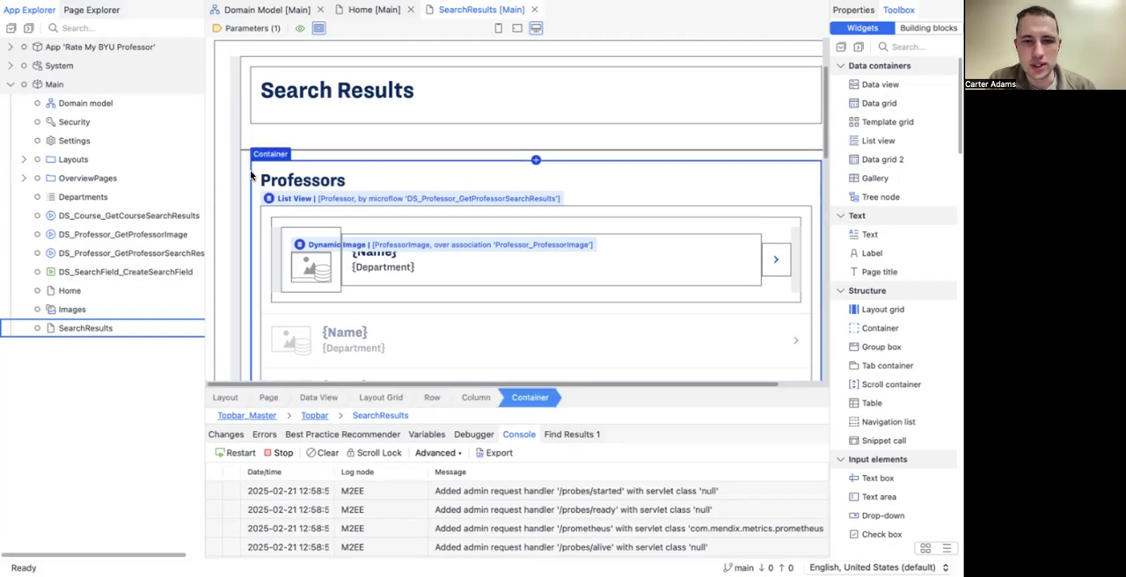
{"action": "double_click", "coordinate": [252, 179]}
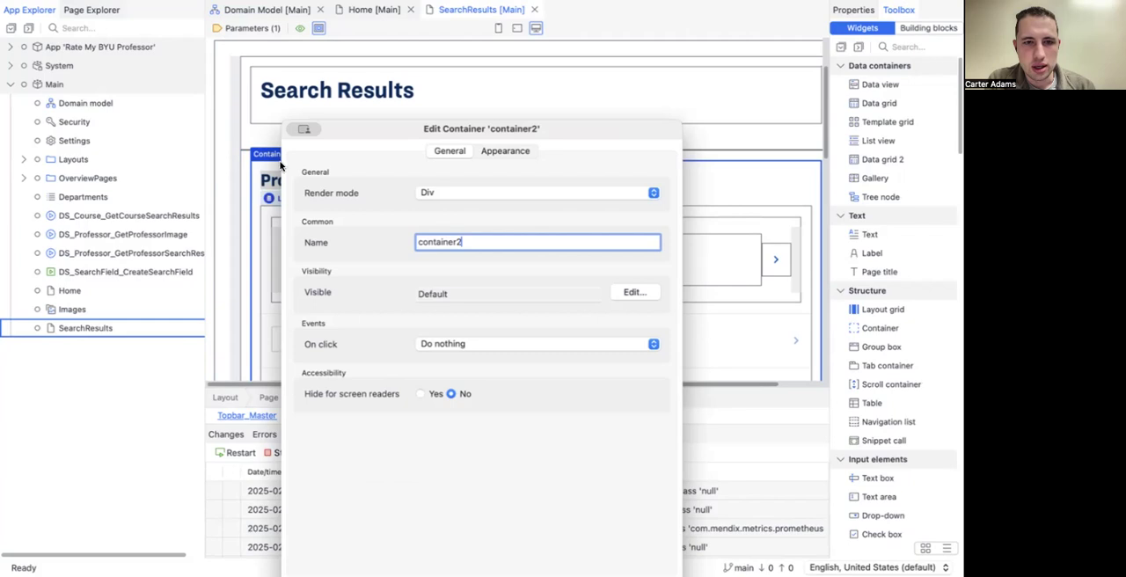
{"action": "left_click_drag", "start_coordinate": [411, 133], "coordinate": [407, 32]}
{"action": "left_click", "coordinate": [593, 490]}
Step: Inspect the visibility setting of the layout grid row around the Professors section, leaving it without changes
{"action": "double_click", "coordinate": [236, 170]}
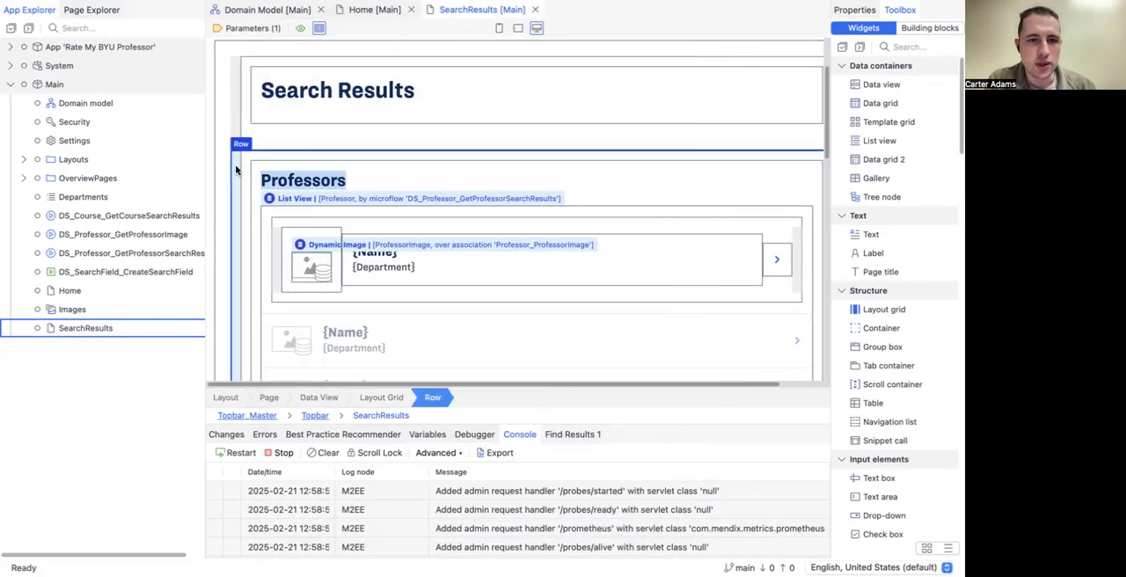
{"action": "left_click_drag", "start_coordinate": [364, 172], "coordinate": [375, 76]}
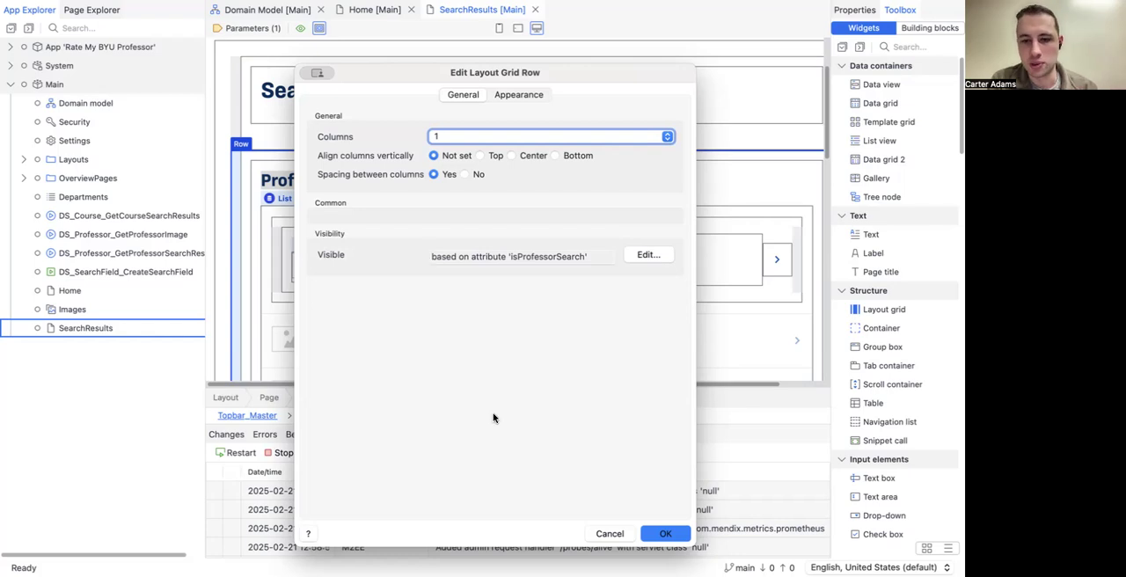
{"action": "left_click", "coordinate": [615, 532]}
{"action": "scroll", "coordinate": [477, 314], "scroll_direction": "down", "scroll_amount": 5}
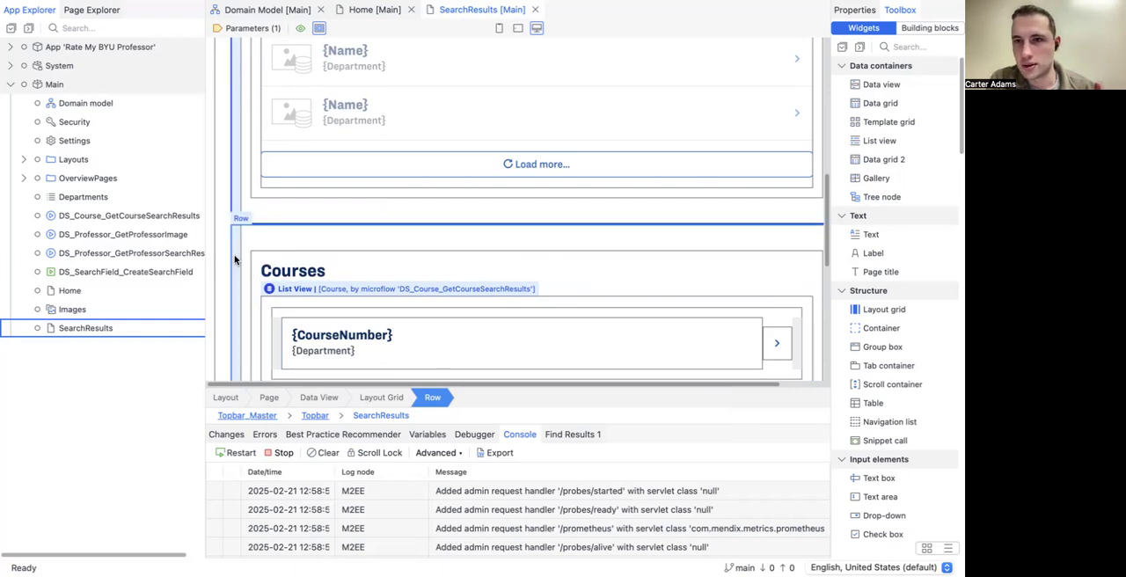
Step: Inspect the visibility setting of the layout grid row around the Courses section and close it without changes
{"action": "scroll", "coordinate": [235, 259], "scroll_direction": "down", "scroll_amount": 1}
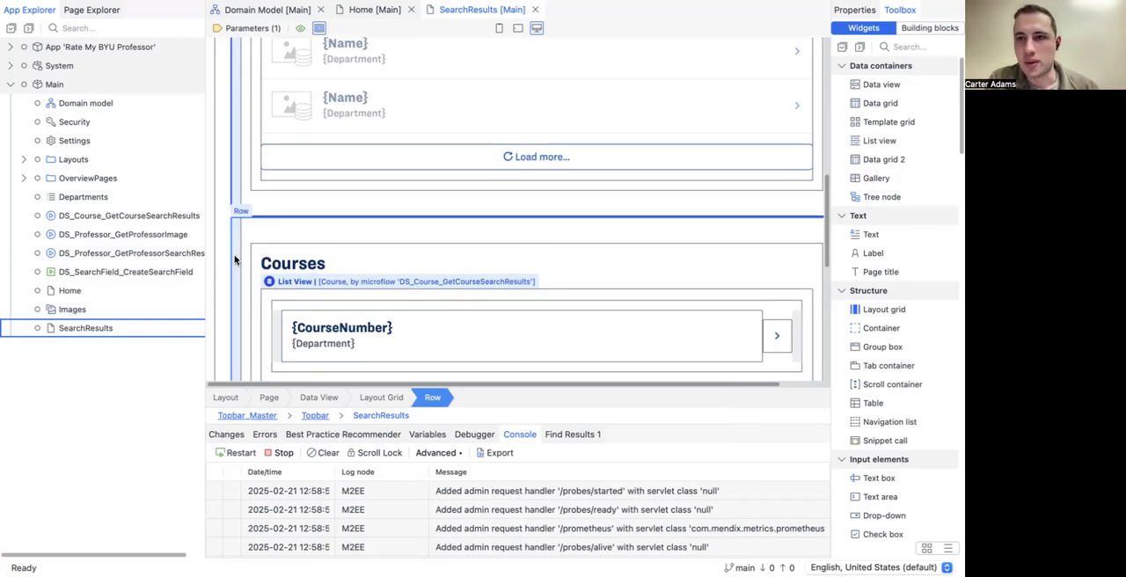
{"action": "scroll", "coordinate": [235, 259], "scroll_direction": "down", "scroll_amount": 2}
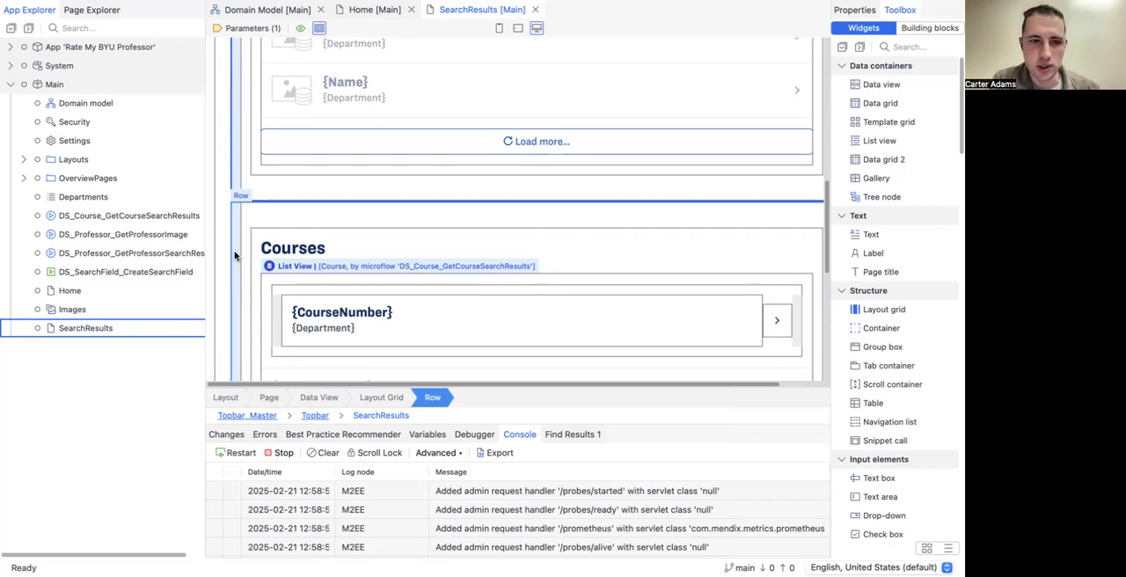
{"action": "scroll", "coordinate": [235, 259], "scroll_direction": "down", "scroll_amount": 5}
{"action": "double_click", "coordinate": [235, 260]}
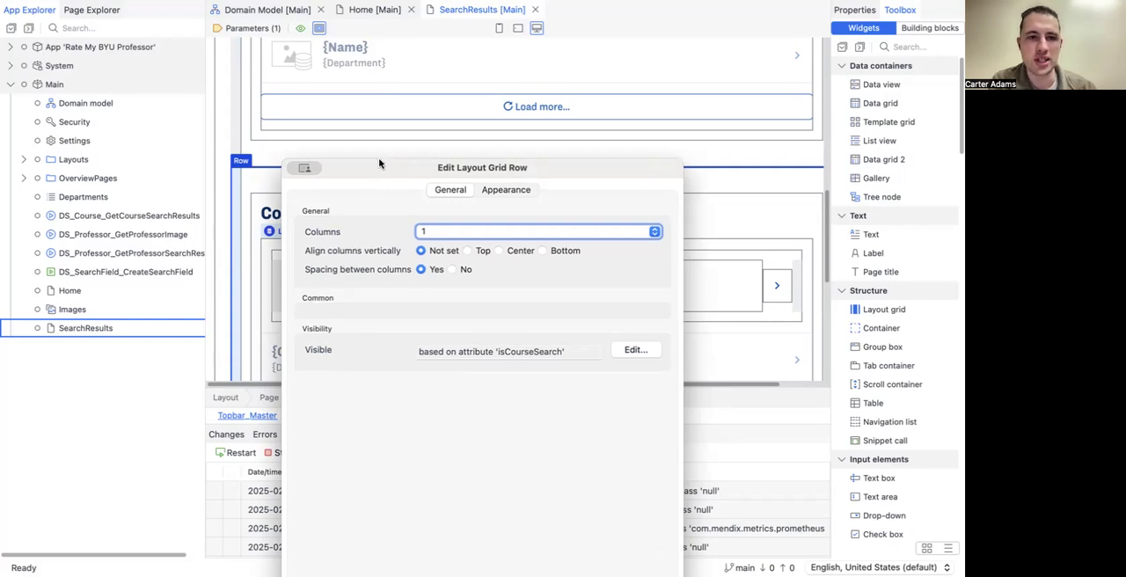
{"action": "left_click", "coordinate": [598, 524]}
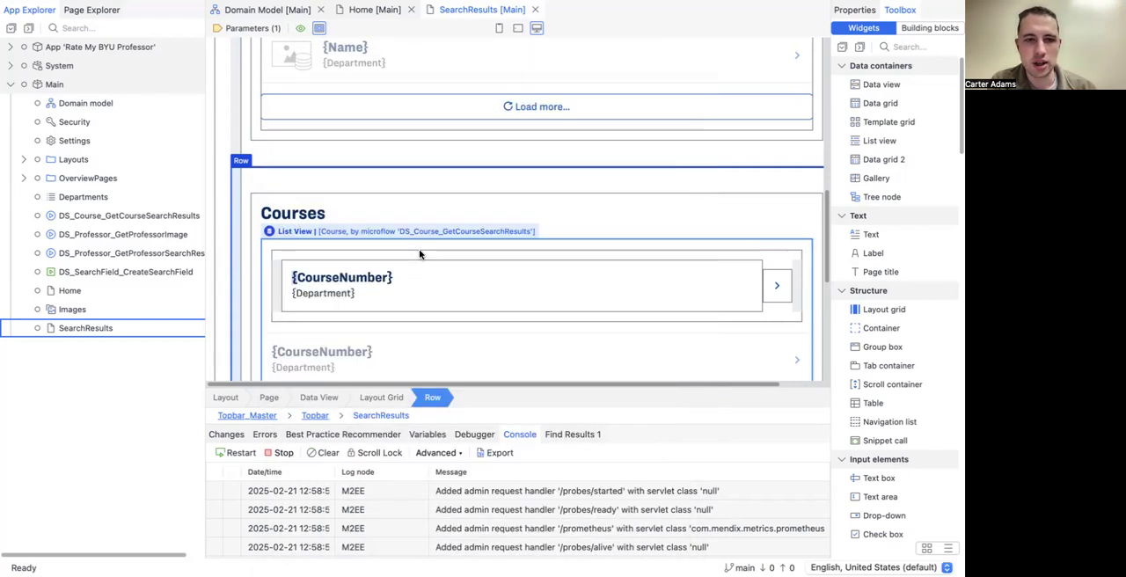
Step: Show the visibility condition of the "No search results enabled" row, enlarged so its whole expression can be read
{"action": "scroll", "coordinate": [232, 173], "scroll_direction": "up", "scroll_amount": 5}
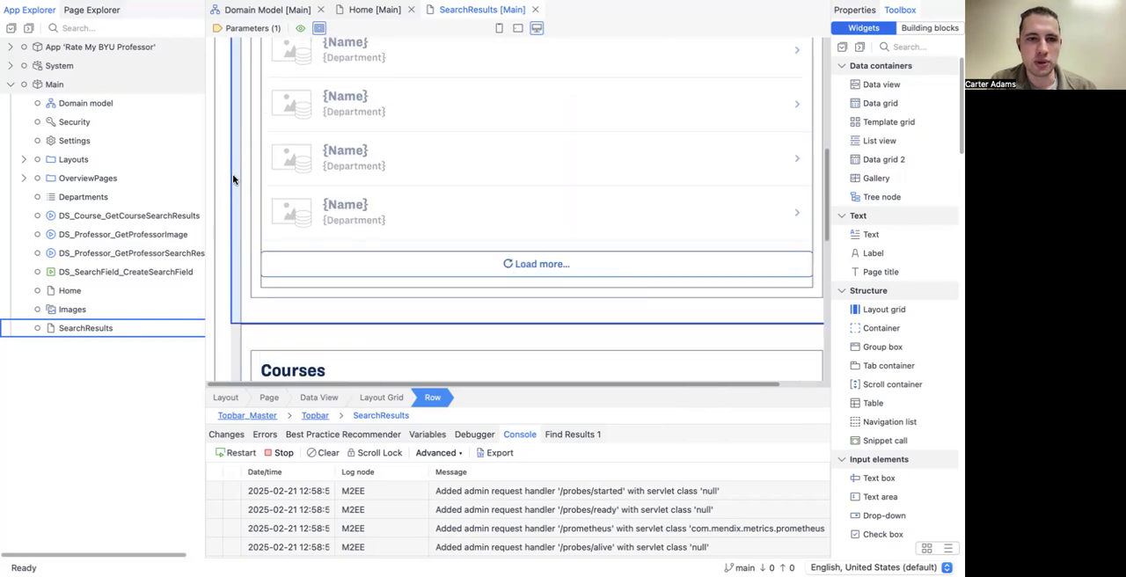
{"action": "scroll", "coordinate": [233, 179], "scroll_direction": "up", "scroll_amount": 2}
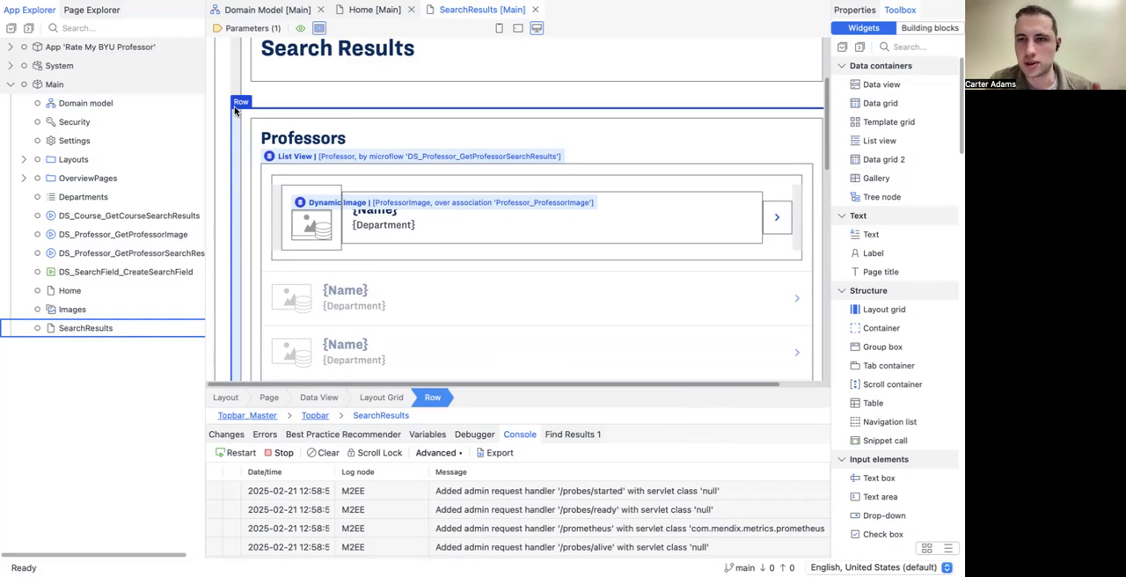
{"action": "scroll", "coordinate": [258, 183], "scroll_direction": "down", "scroll_amount": 5}
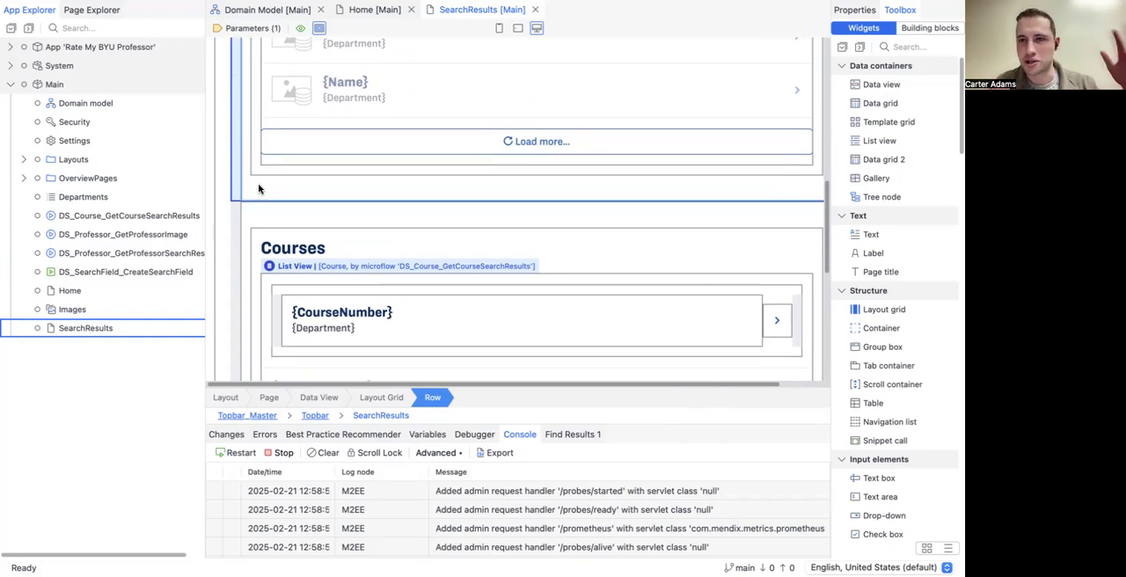
{"action": "scroll", "coordinate": [258, 183], "scroll_direction": "down", "scroll_amount": 5}
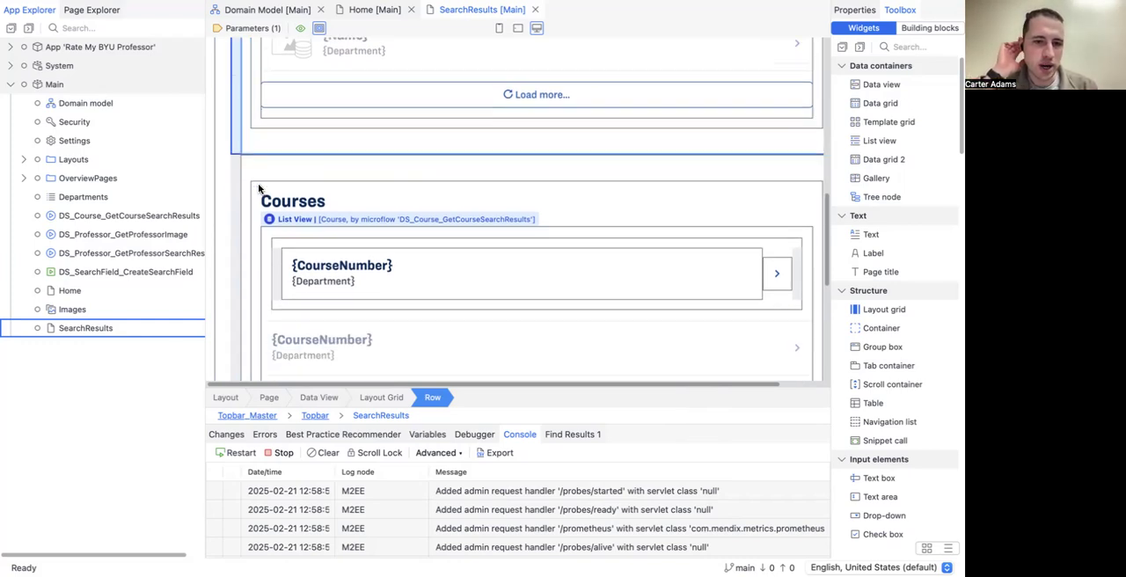
{"action": "left_click", "coordinate": [232, 299]}
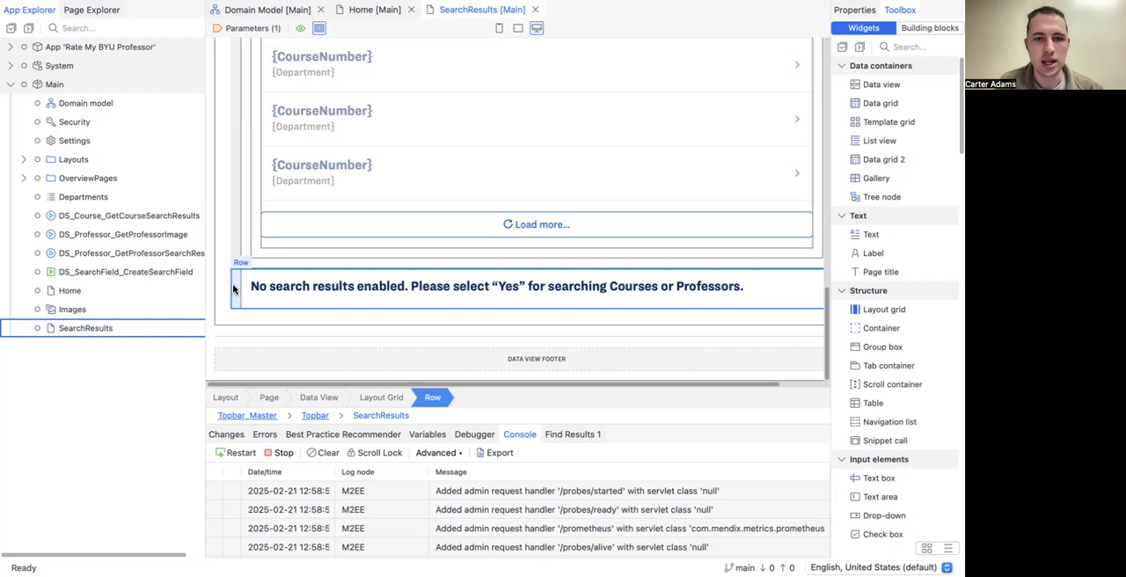
{"action": "double_click", "coordinate": [233, 288]}
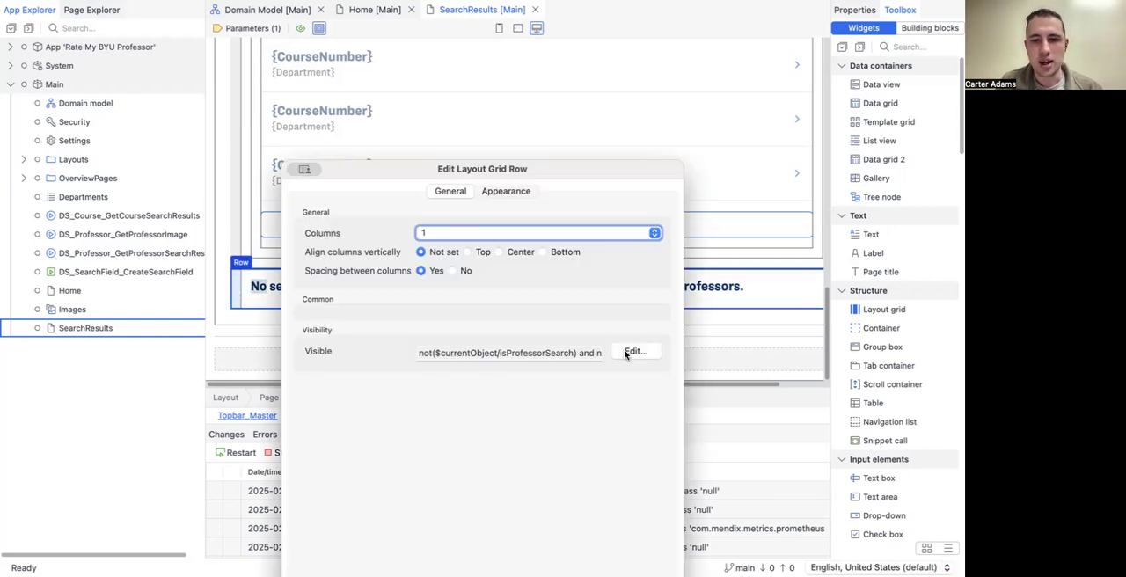
{"action": "left_click", "coordinate": [625, 350]}
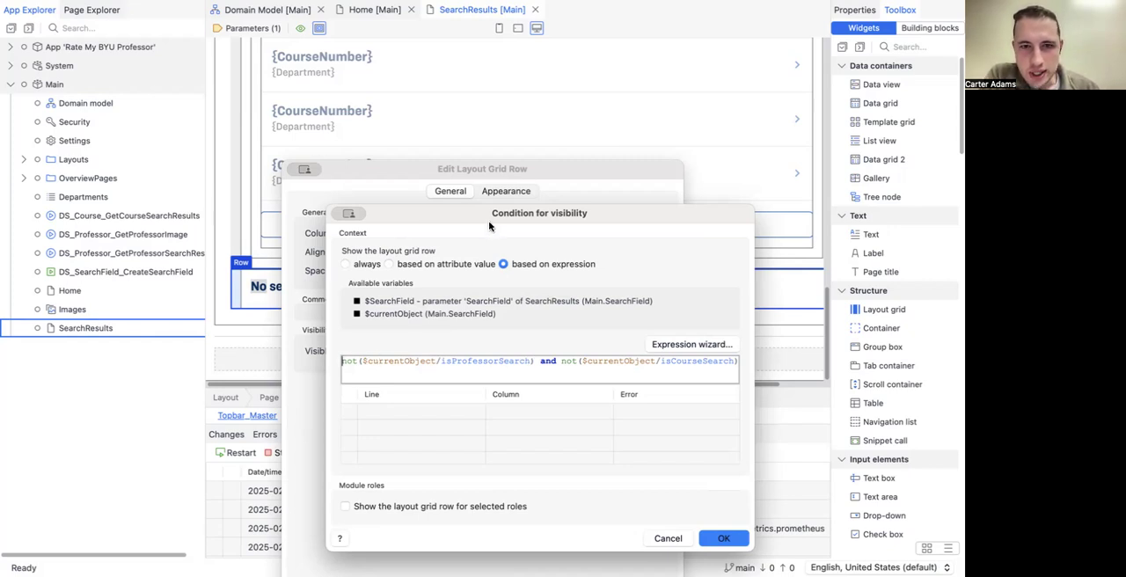
{"action": "left_click_drag", "start_coordinate": [493, 223], "coordinate": [407, 106]}
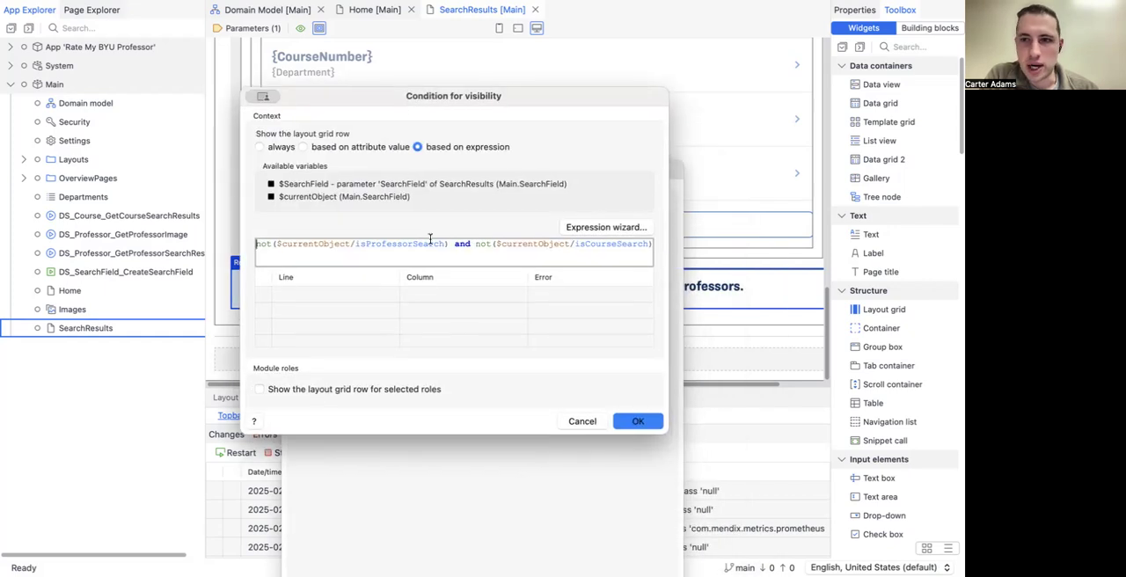
{"action": "left_click_drag", "start_coordinate": [666, 433], "coordinate": [807, 475]}
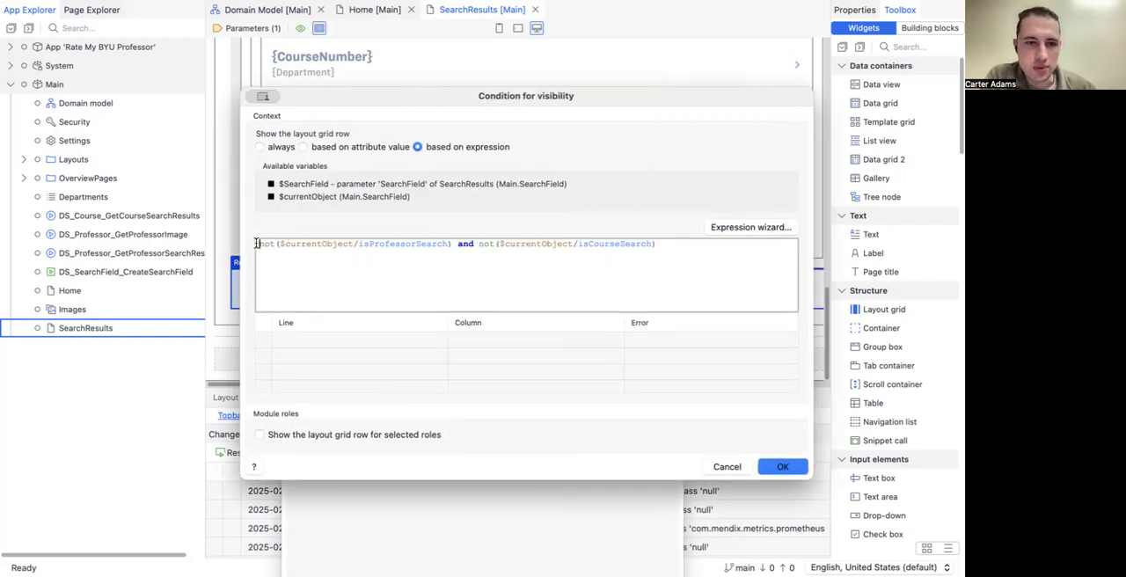
Step: Examine the isProfessorSearch and isCourseSearch parts of the visibility expression, leaving the row's settings without changes
{"action": "left_click_drag", "start_coordinate": [258, 243], "coordinate": [451, 245]}
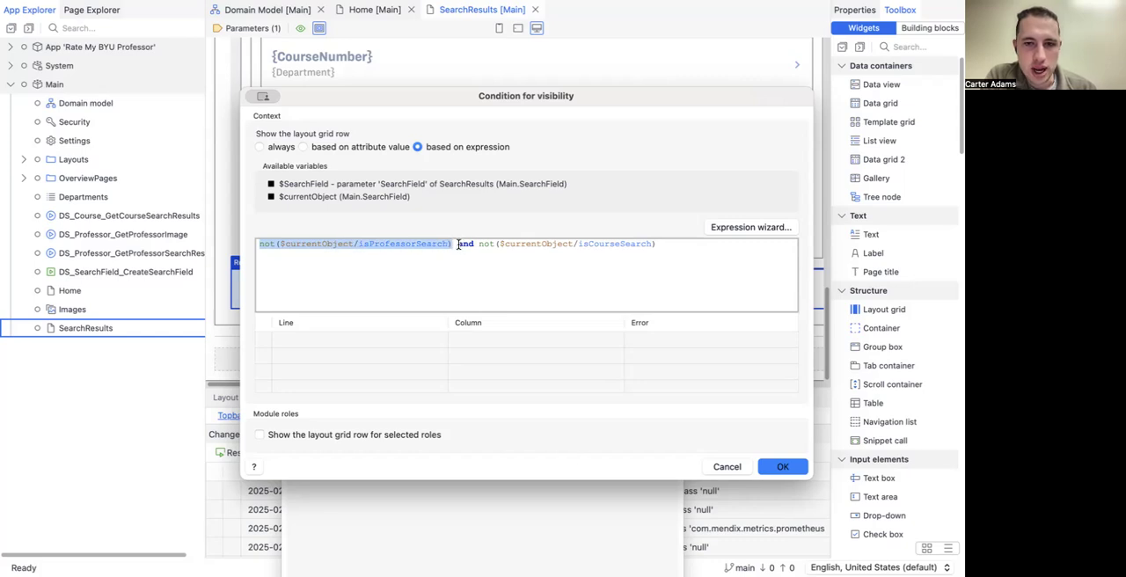
{"action": "double_click", "coordinate": [466, 243]}
{"action": "left_click_drag", "start_coordinate": [478, 243], "coordinate": [649, 245]}
{"action": "left_click", "coordinate": [660, 247]}
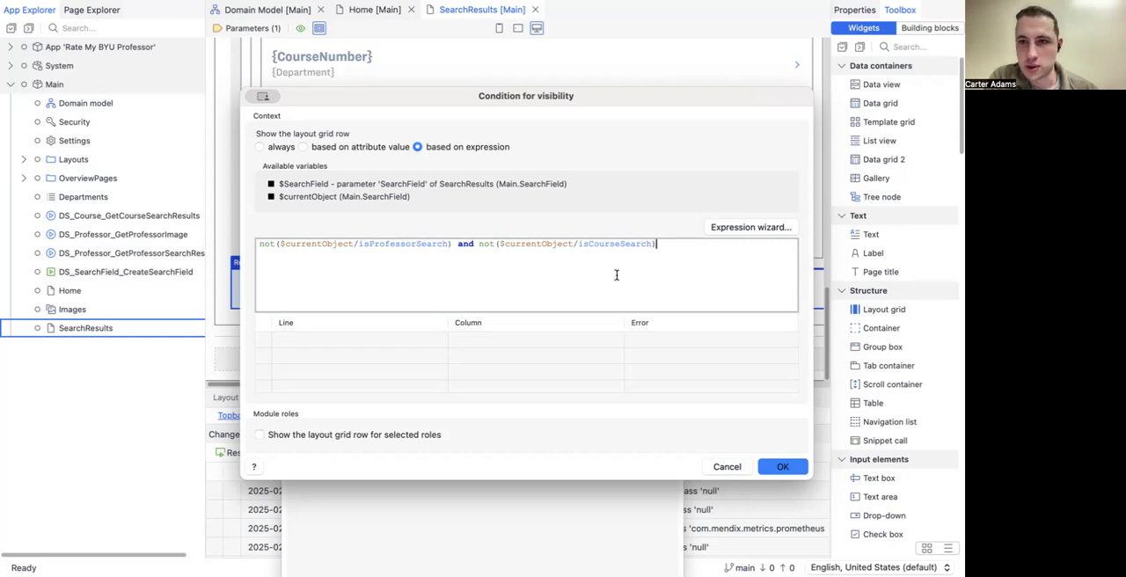
{"action": "left_click", "coordinate": [716, 467]}
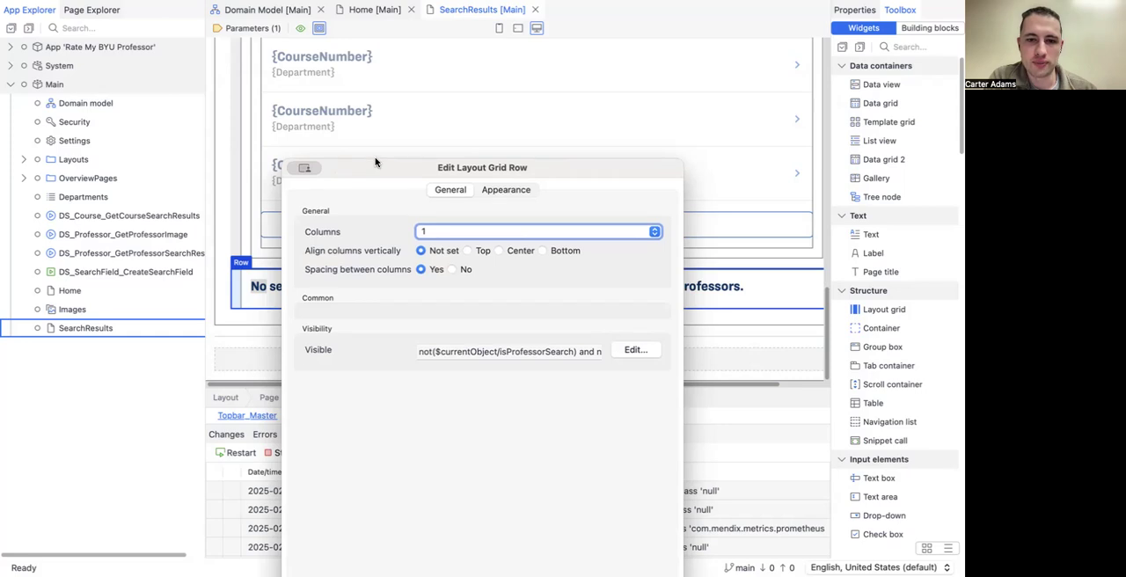
{"action": "left_click", "coordinate": [600, 520]}
Step: Inspect the Course retrieve action and its XPath constraint in the DS_Course_GetCourseSearchResults microflow, closing it without changes
{"action": "scroll", "coordinate": [412, 219], "scroll_direction": "up", "scroll_amount": 1}
{"action": "scroll", "coordinate": [411, 219], "scroll_direction": "up", "scroll_amount": 15}
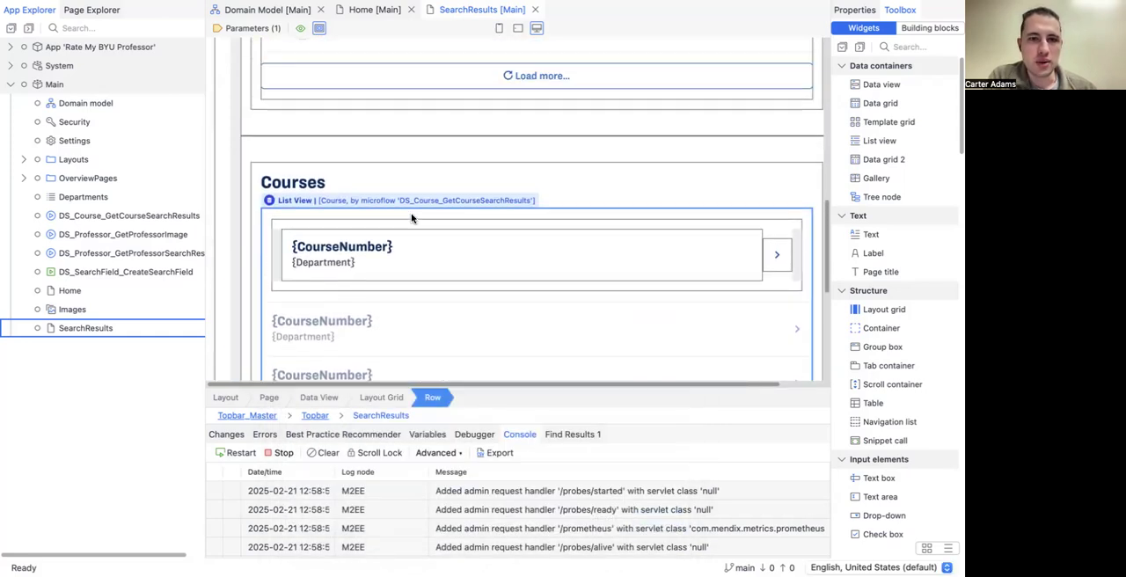
{"action": "scroll", "coordinate": [408, 215], "scroll_direction": "up", "scroll_amount": 2}
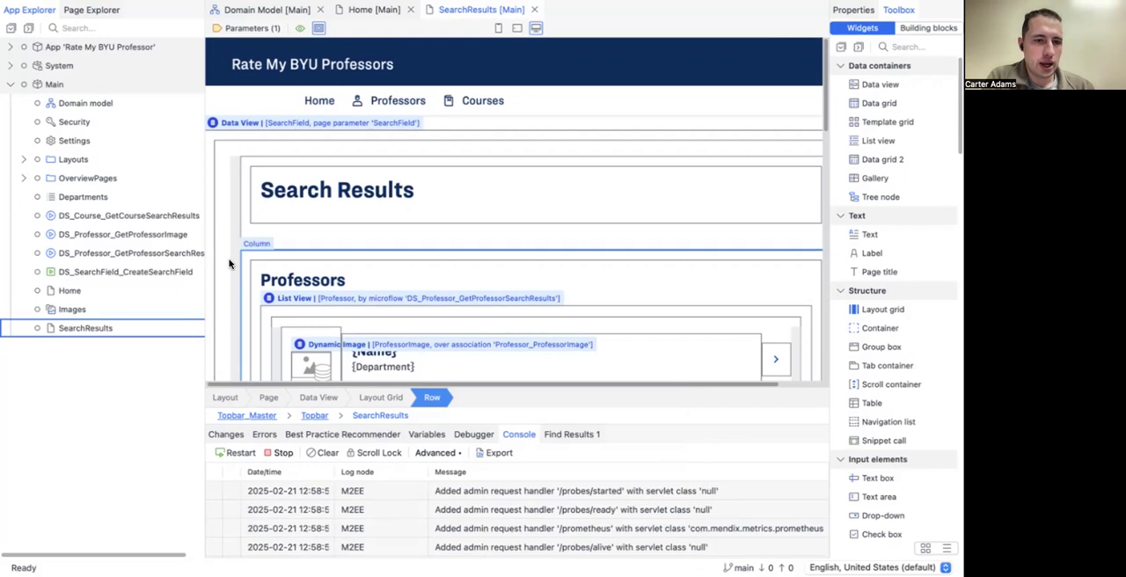
{"action": "double_click", "coordinate": [140, 219]}
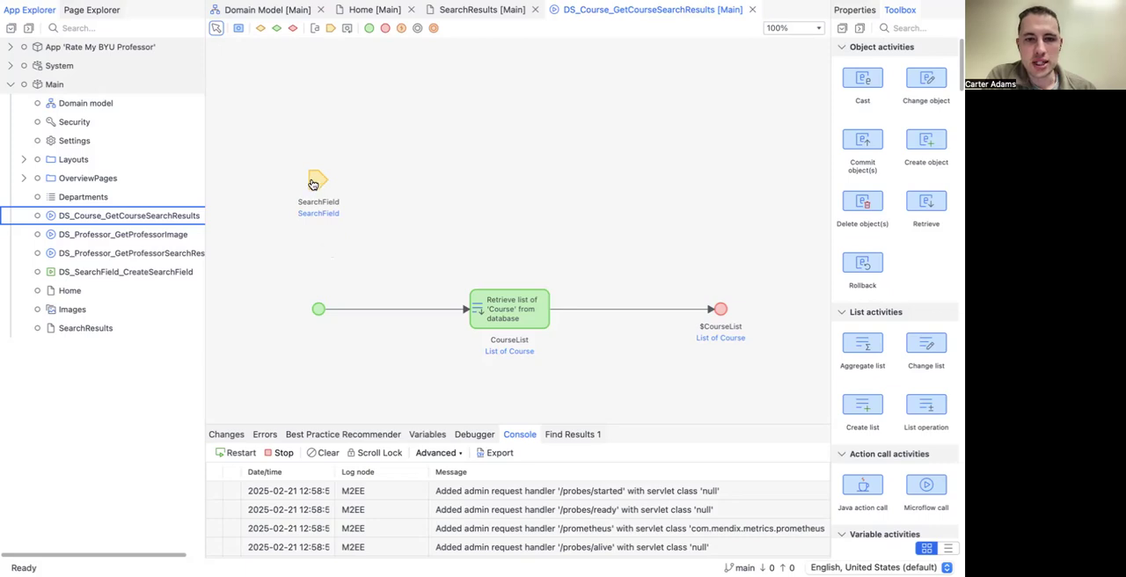
{"action": "double_click", "coordinate": [497, 306]}
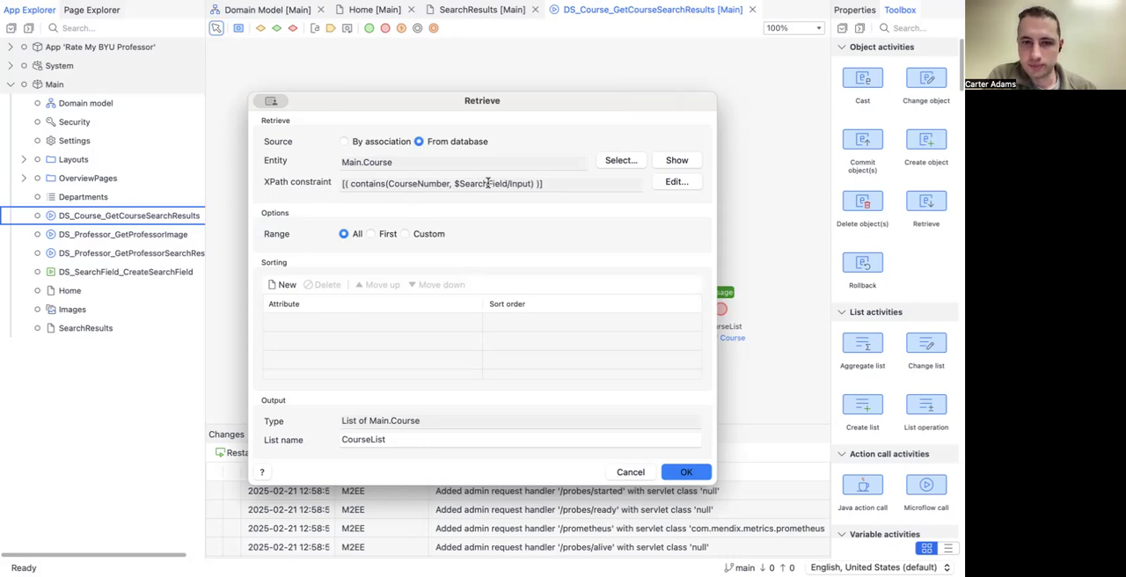
{"action": "left_click", "coordinate": [628, 472]}
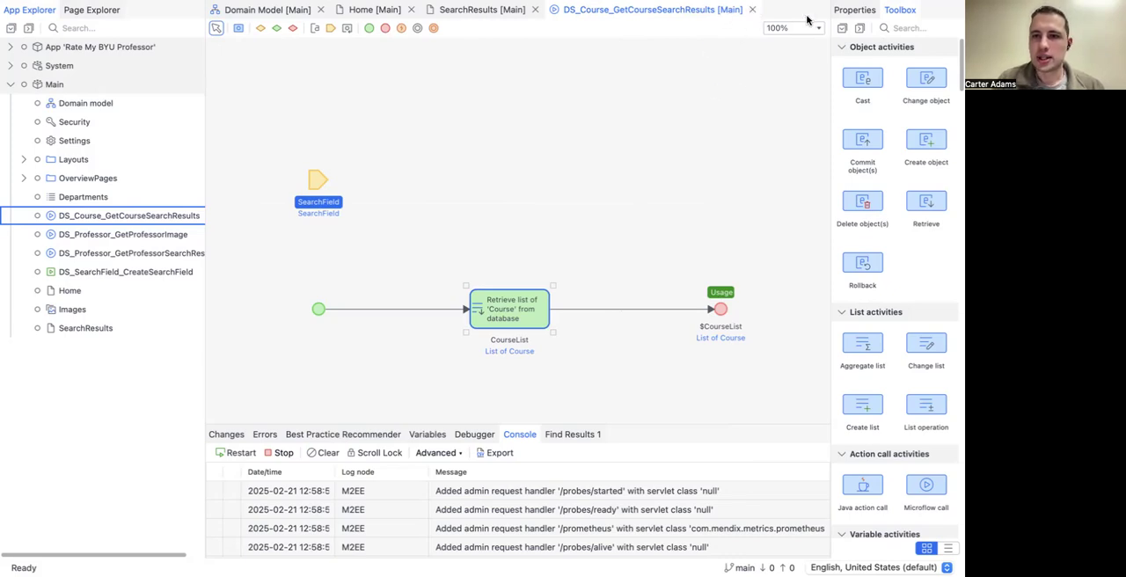
{"action": "left_click", "coordinate": [752, 10]}
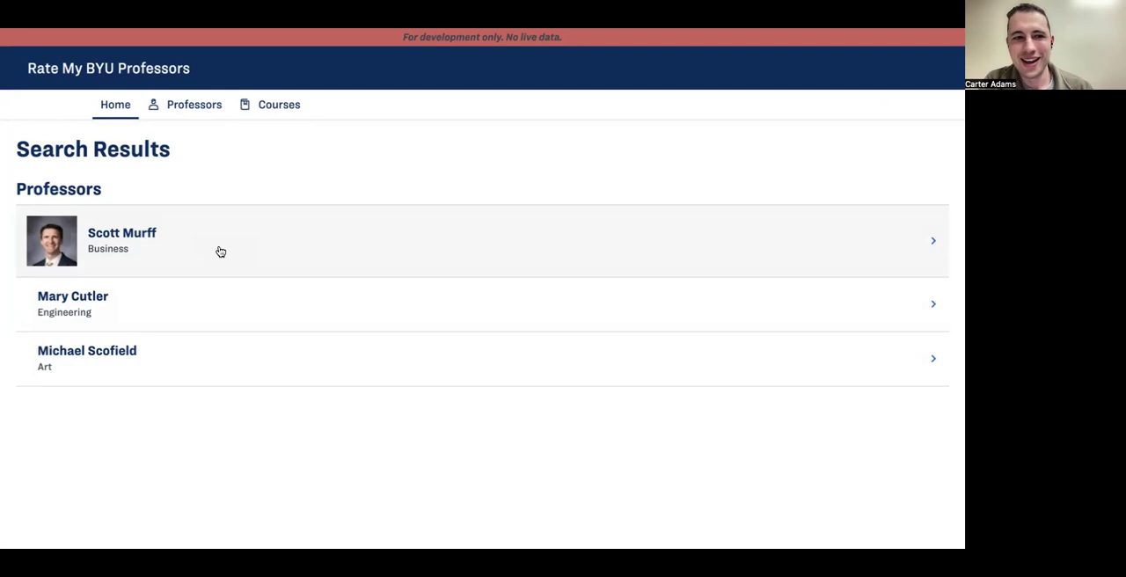
Step: Switch back to Mendix Studio Pro and start adding a new page to the Main module
{"action": "key", "text": "super+Tab"}
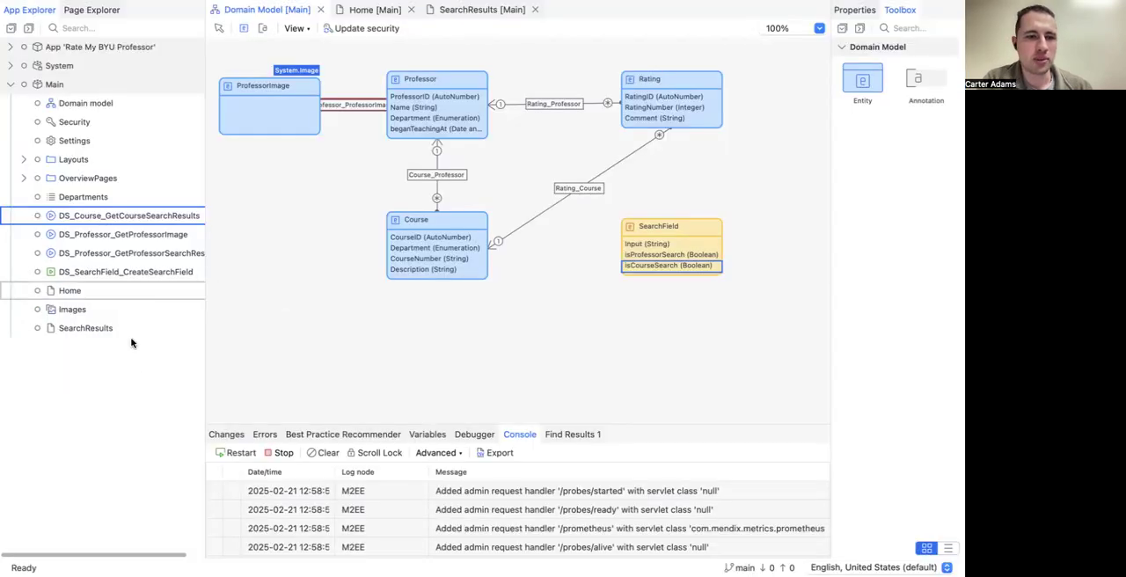
{"action": "left_click", "coordinate": [132, 369]}
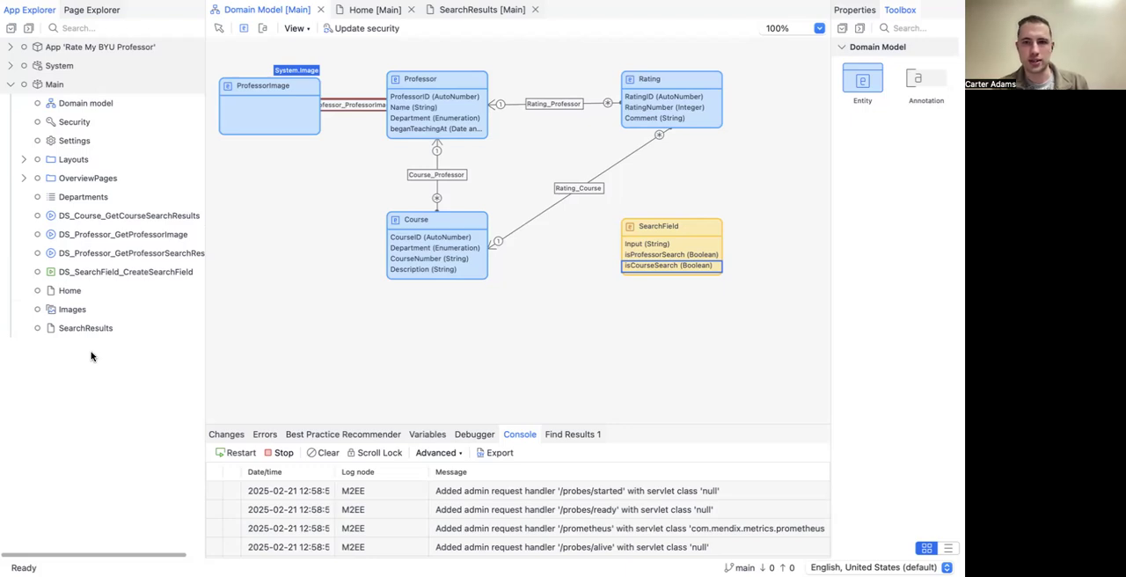
{"action": "right_click", "coordinate": [90, 356]}
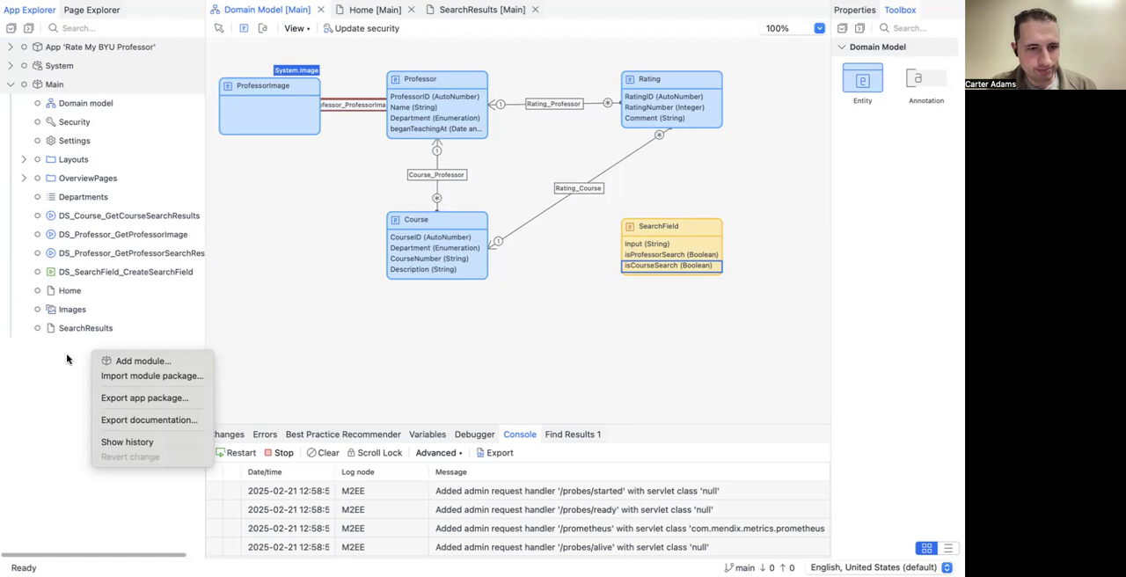
{"action": "left_click", "coordinate": [62, 341]}
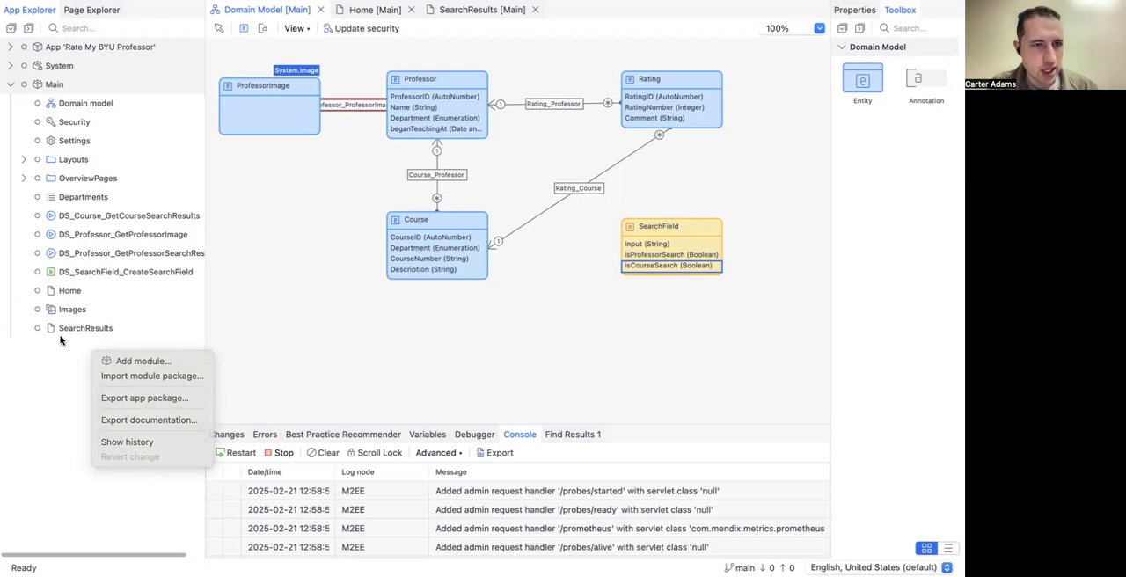
{"action": "right_click", "coordinate": [64, 85]}
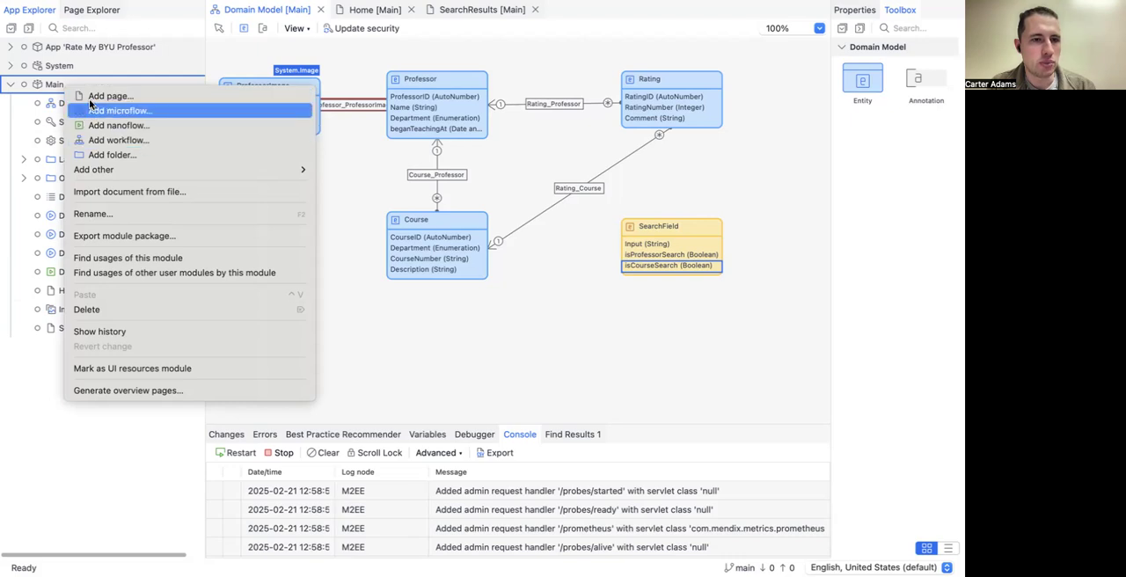
{"action": "left_click", "coordinate": [83, 110]}
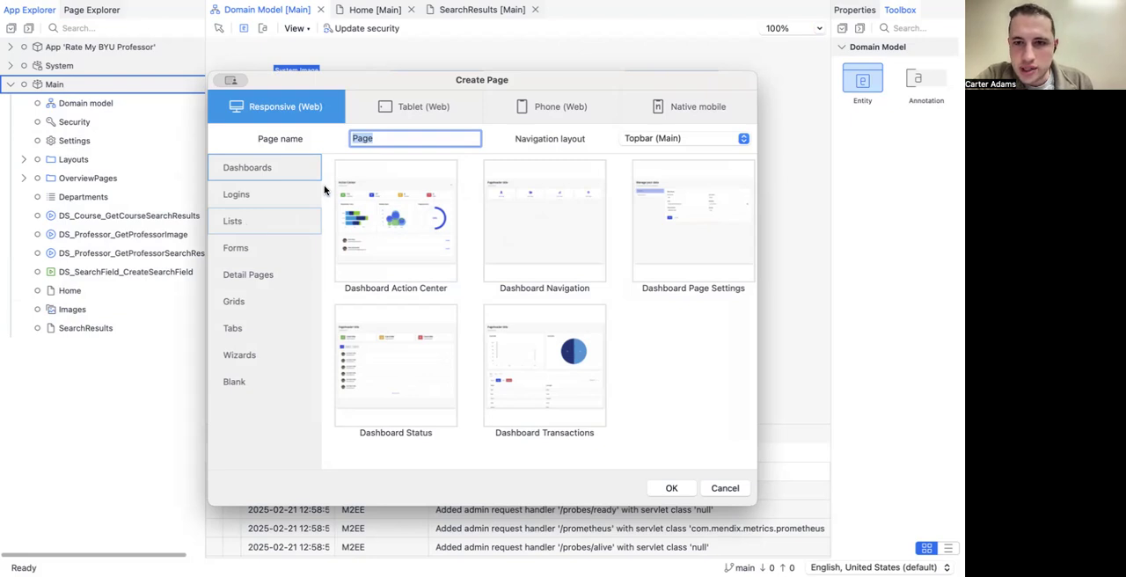
Step: Name the new page Professor and create it from the Detail Timeline template in Detail Pages
{"action": "left_click", "coordinate": [384, 140]}
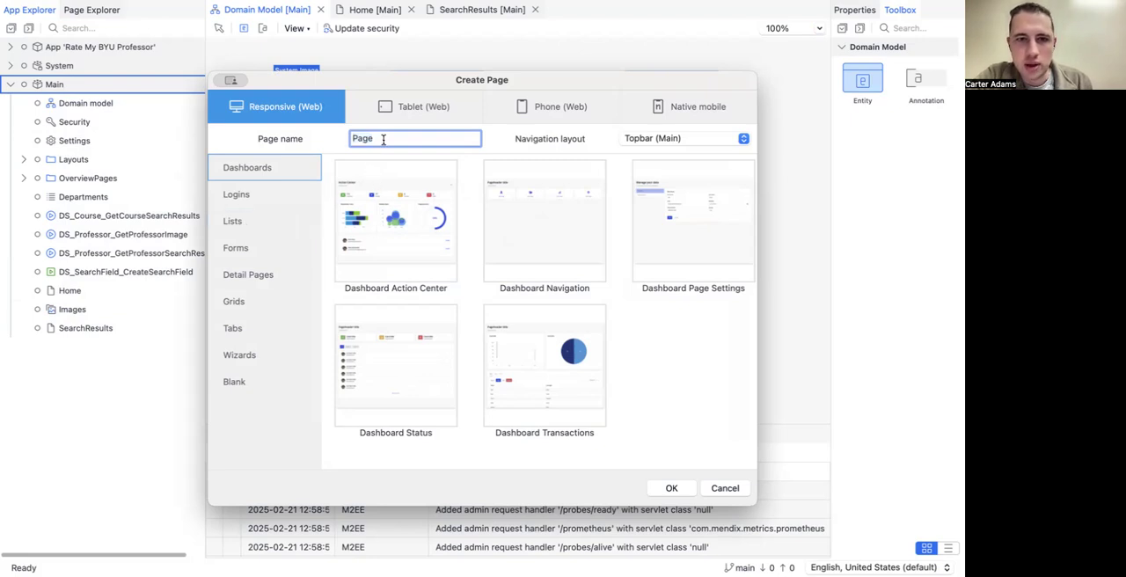
{"action": "left_click_drag", "start_coordinate": [395, 140], "coordinate": [305, 139]}
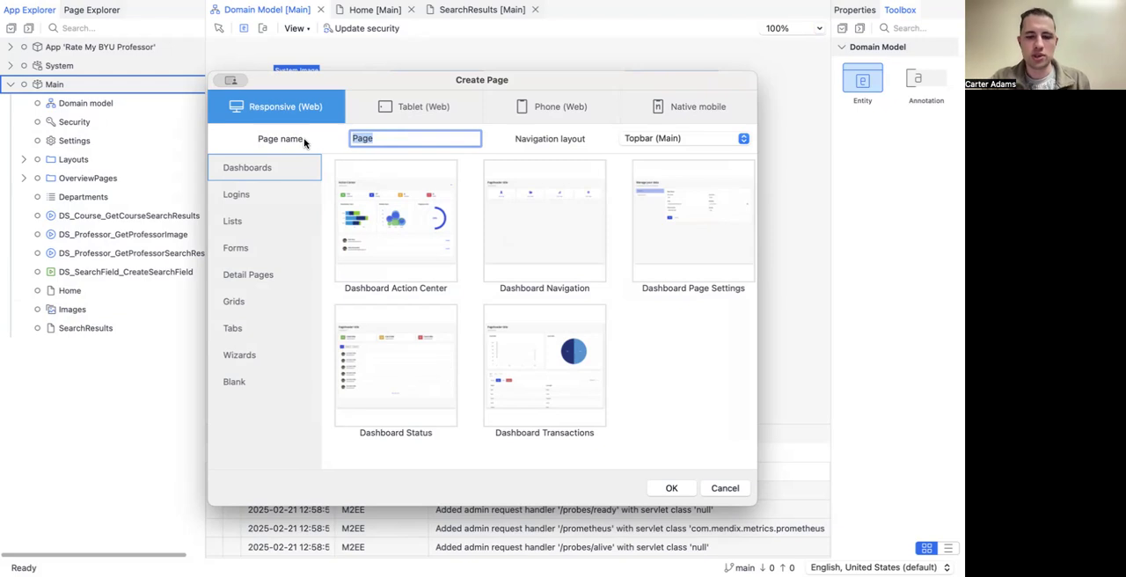
{"action": "type", "text": "Professor"}
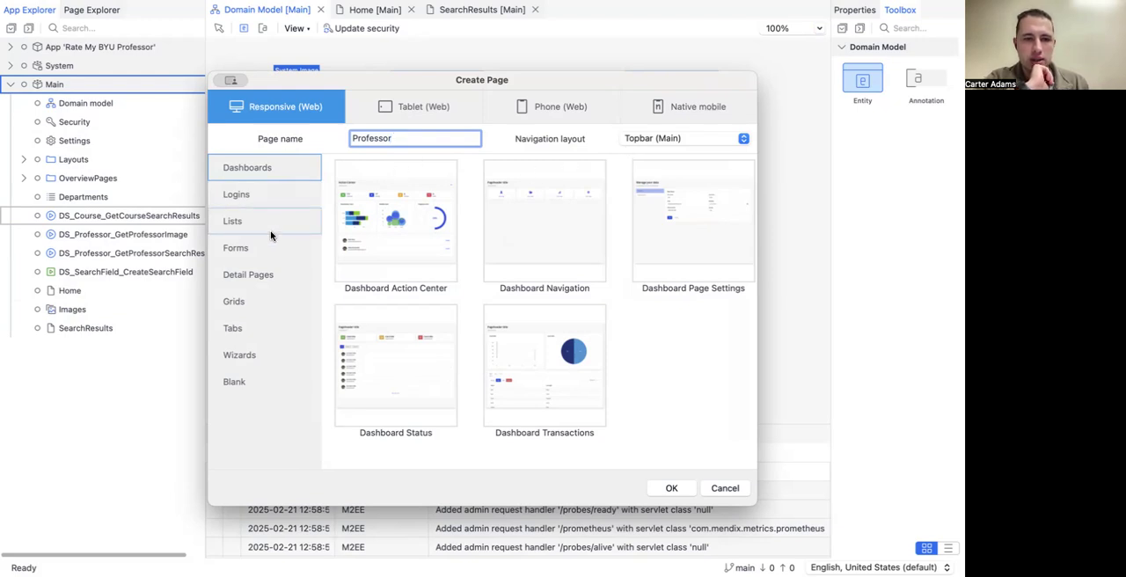
{"action": "left_click", "coordinate": [284, 276]}
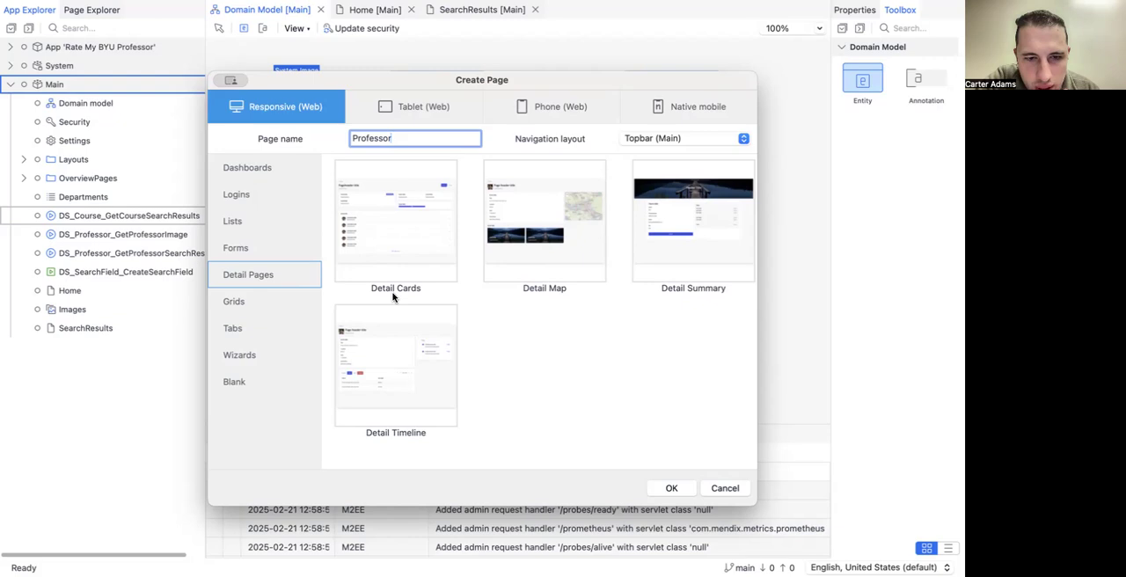
{"action": "left_click", "coordinate": [421, 373]}
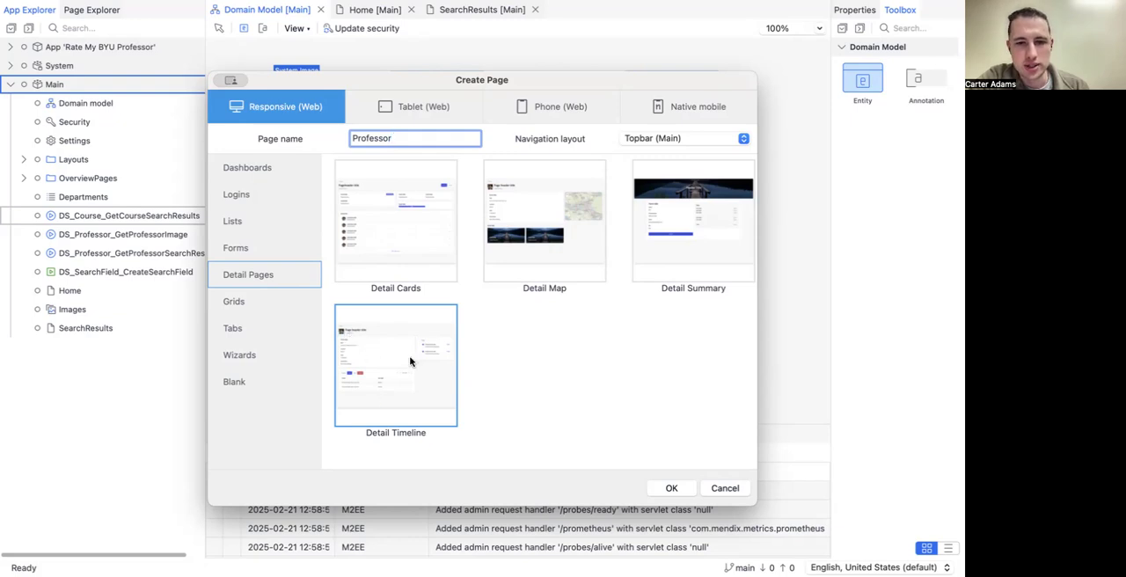
{"action": "left_click", "coordinate": [666, 489]}
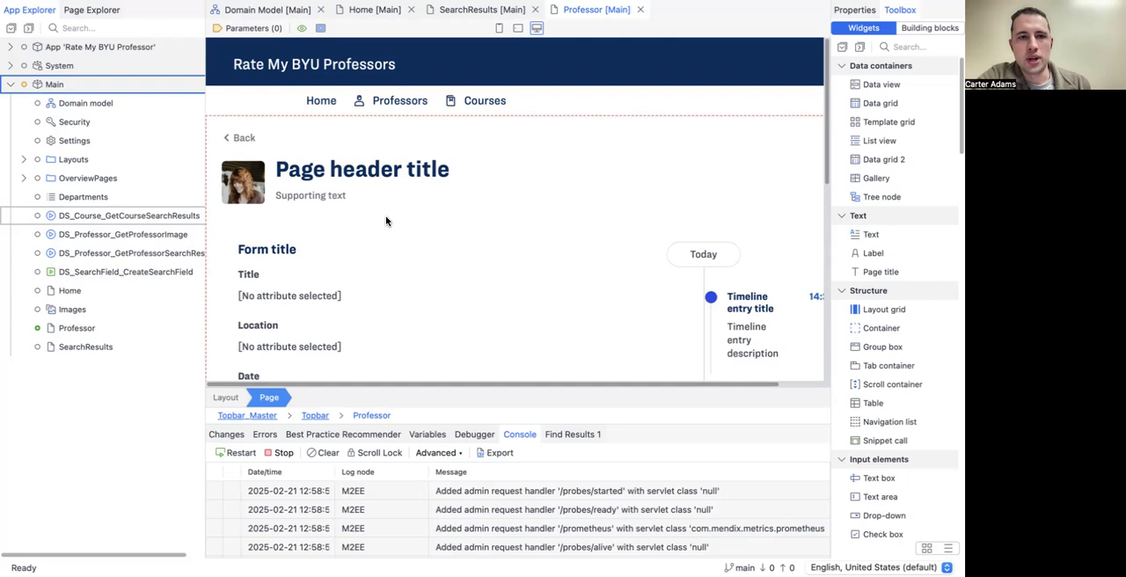
Step: Examine the header, form fields and timeline of the new Professor page
{"action": "scroll", "coordinate": [385, 220], "scroll_direction": "right", "scroll_amount": 2}
{"action": "scroll", "coordinate": [386, 220], "scroll_direction": "down", "scroll_amount": 1}
{"action": "scroll", "coordinate": [385, 220], "scroll_direction": "down", "scroll_amount": 3}
{"action": "scroll", "coordinate": [385, 221], "scroll_direction": "up", "scroll_amount": 5}
{"action": "scroll", "coordinate": [384, 220], "scroll_direction": "left", "scroll_amount": 2}
{"action": "scroll", "coordinate": [384, 220], "scroll_direction": "right", "scroll_amount": 1}
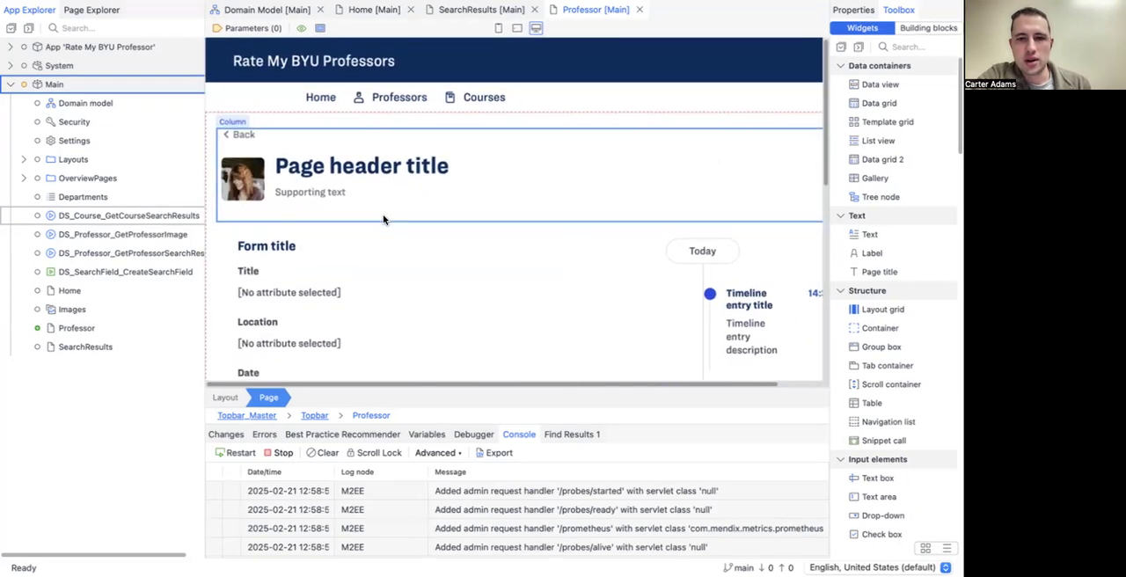
Step: Open the app's error list and look over the header and form fields of the Professor page
{"action": "left_click", "coordinate": [263, 433]}
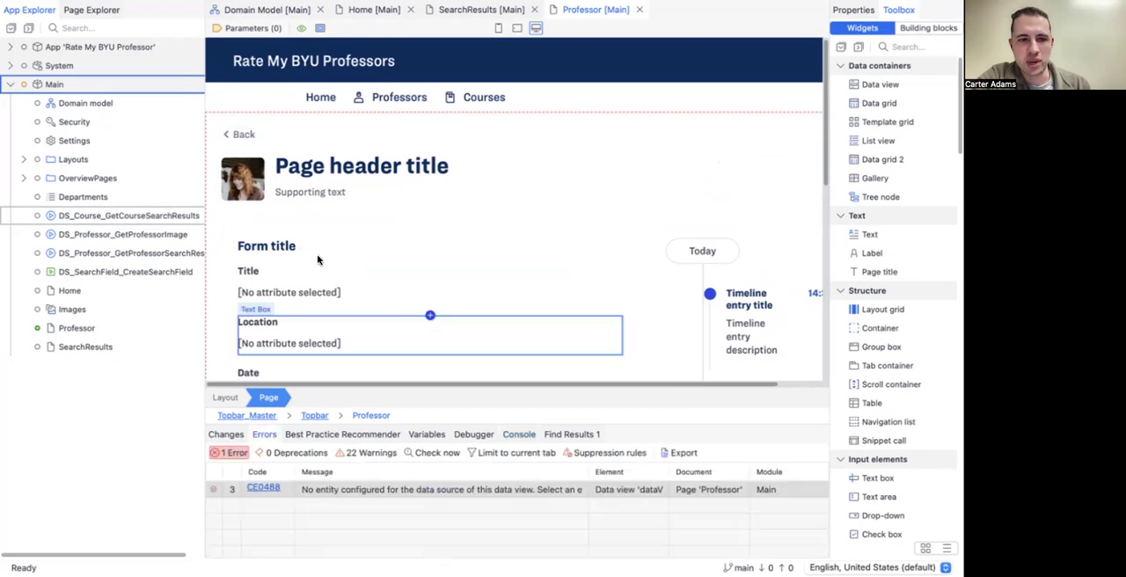
{"action": "scroll", "coordinate": [317, 259], "scroll_direction": "down", "scroll_amount": 5}
{"action": "scroll", "coordinate": [319, 260], "scroll_direction": "up", "scroll_amount": 3}
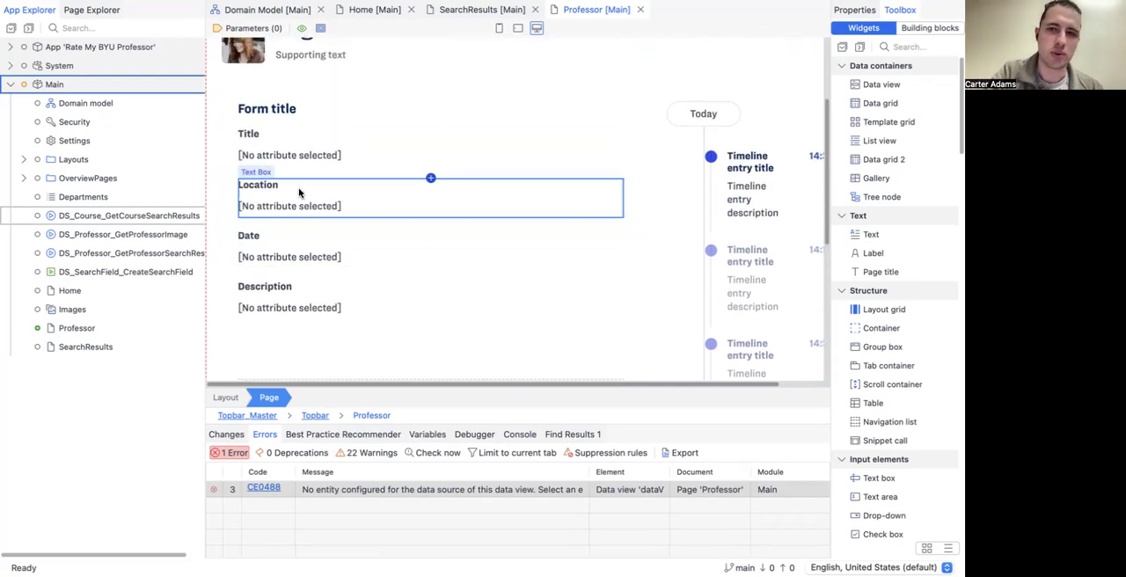
{"action": "scroll", "coordinate": [453, 110], "scroll_direction": "up", "scroll_amount": 1}
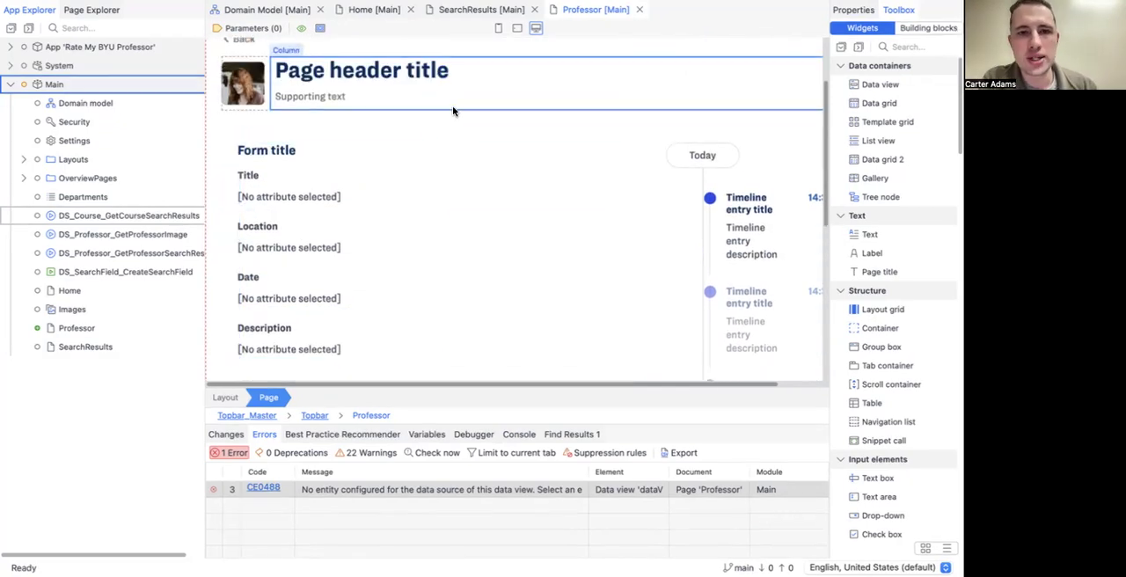
{"action": "scroll", "coordinate": [498, 138], "scroll_direction": "up", "scroll_amount": 1}
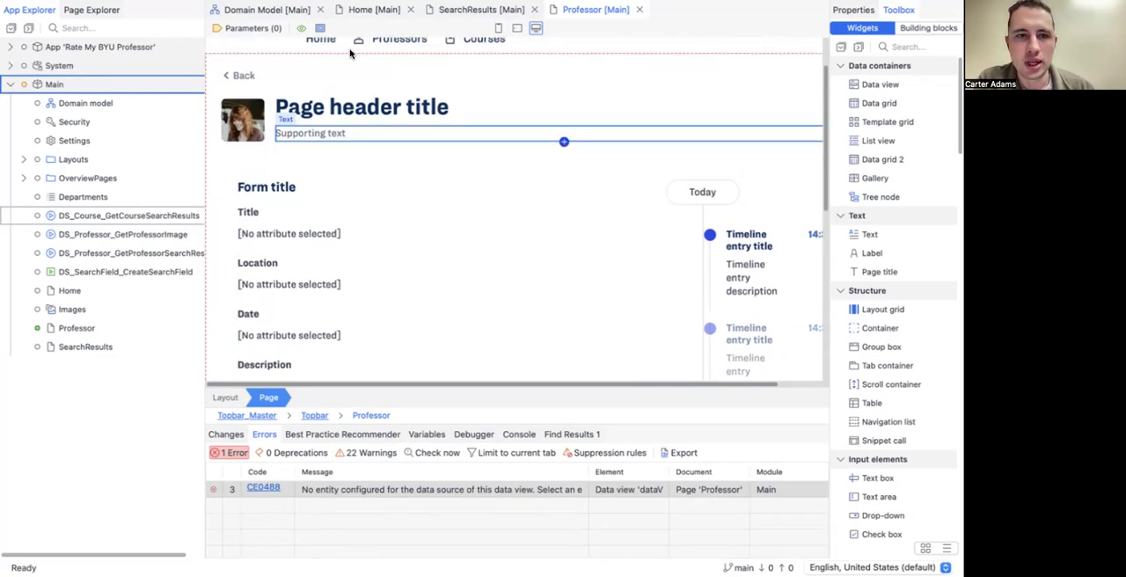
Step: Show the Professor page in structure mode and examine how its layout grid, rows, columns and containers are nested
{"action": "left_click", "coordinate": [320, 29]}
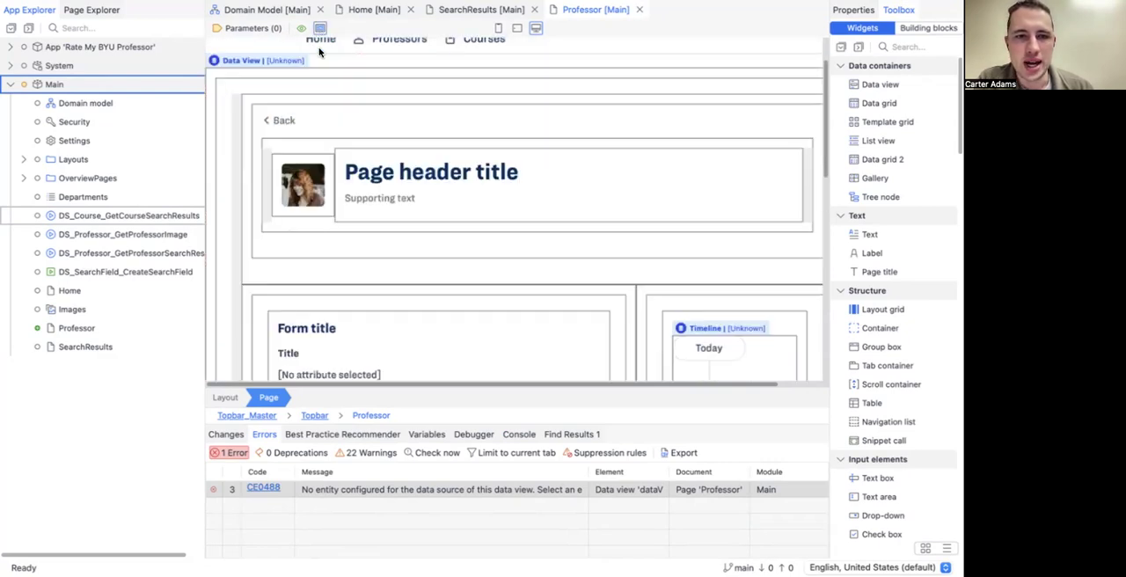
{"action": "scroll", "coordinate": [337, 118], "scroll_direction": "up", "scroll_amount": 2}
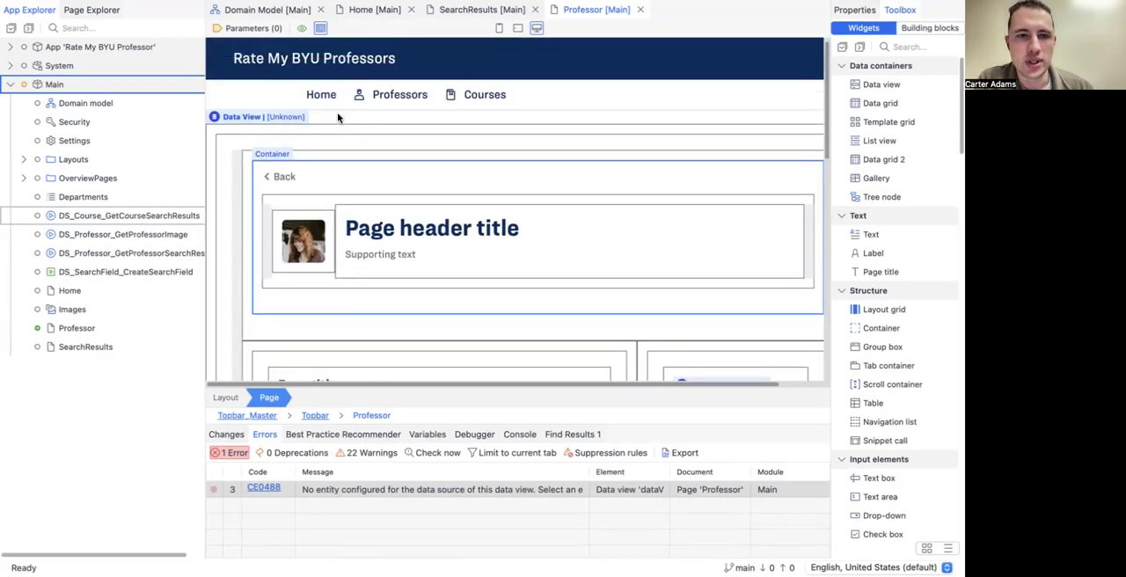
{"action": "left_click", "coordinate": [219, 143]}
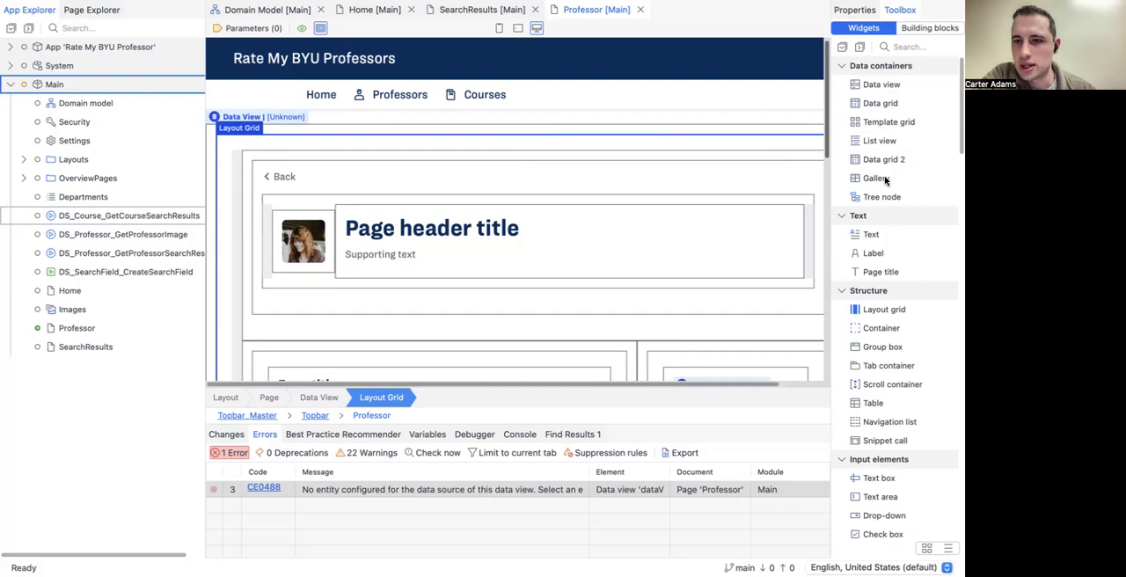
{"action": "left_click", "coordinate": [883, 313]}
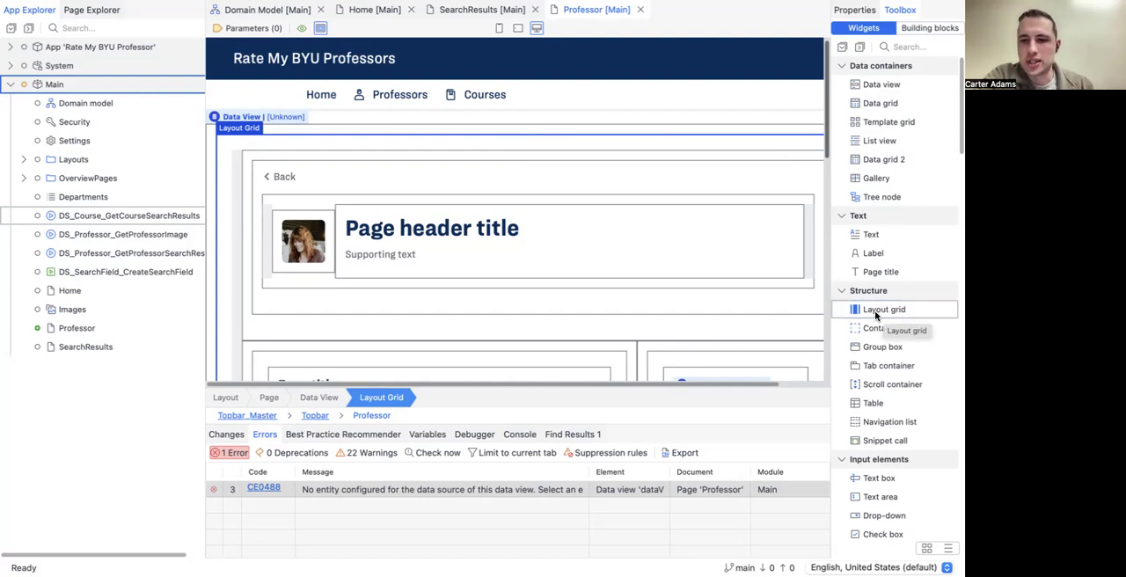
{"action": "mouse_move", "coordinate": [876, 315]}
{"action": "left_mouse_down"}
{"action": "mouse_move", "coordinate": [854, 319]}
{"action": "mouse_move", "coordinate": [234, 169]}
{"action": "left_mouse_up"}
{"action": "left_click", "coordinate": [235, 168]}
{"action": "scroll", "coordinate": [243, 228], "scroll_direction": "down", "scroll_amount": 3}
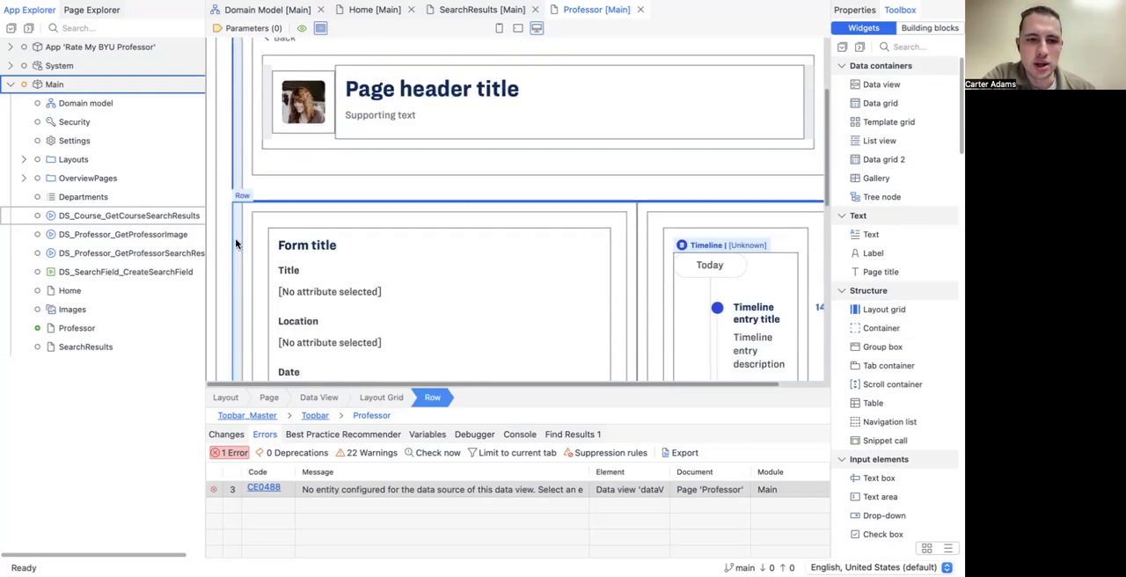
{"action": "left_click", "coordinate": [244, 242]}
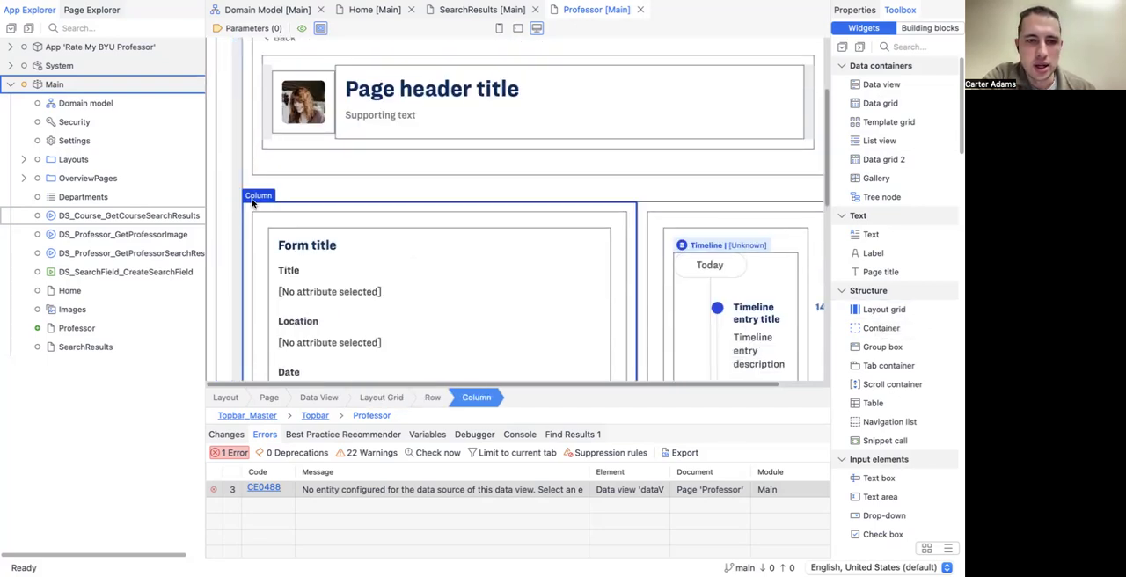
{"action": "left_click", "coordinate": [435, 396]}
{"action": "left_click", "coordinate": [379, 398]}
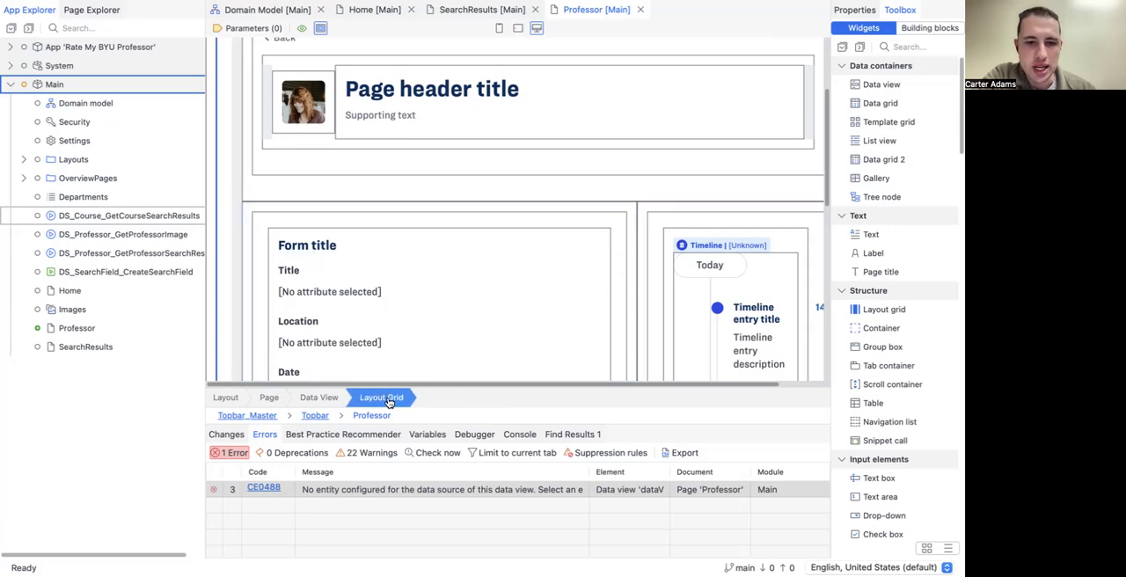
{"action": "left_click", "coordinate": [247, 234]}
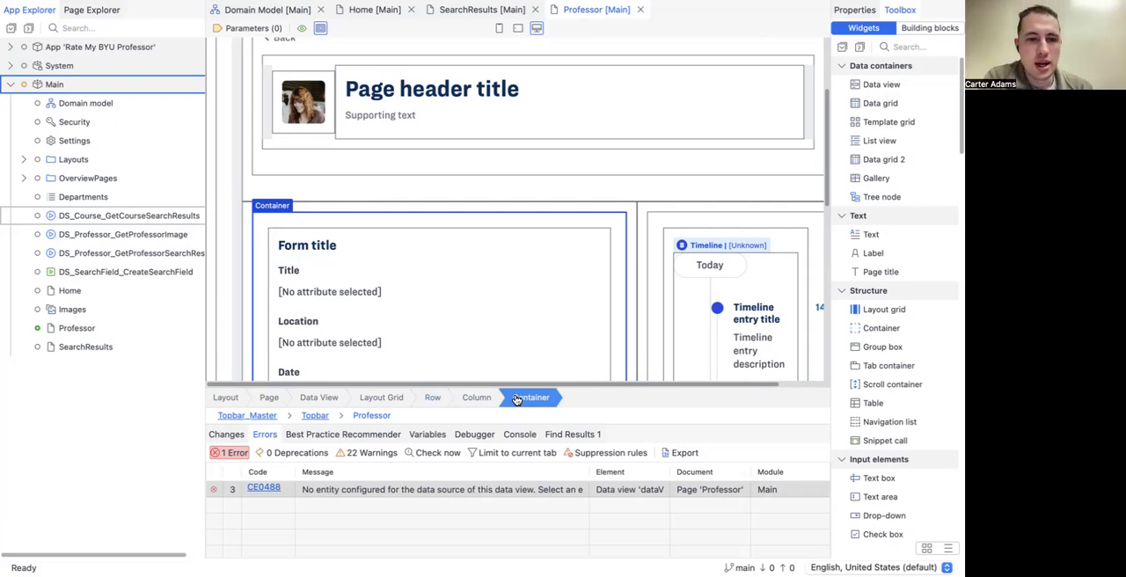
Step: Examine the extent of the outer data view and the header section it encloses on the Professor page
{"action": "scroll", "coordinate": [452, 252], "scroll_direction": "up", "scroll_amount": 3}
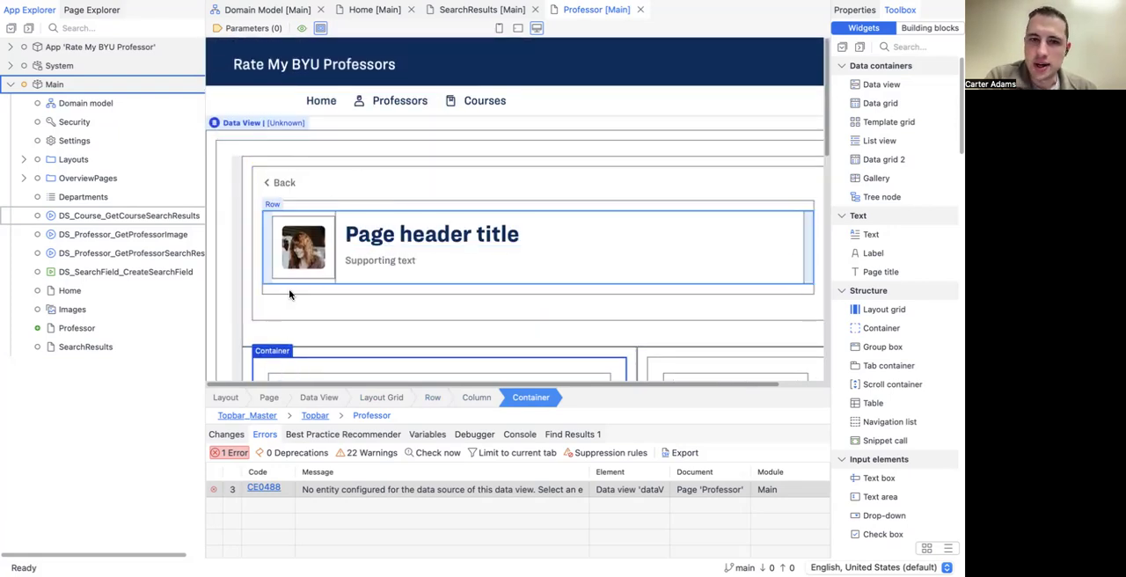
{"action": "scroll", "coordinate": [290, 294], "scroll_direction": "right", "scroll_amount": 3}
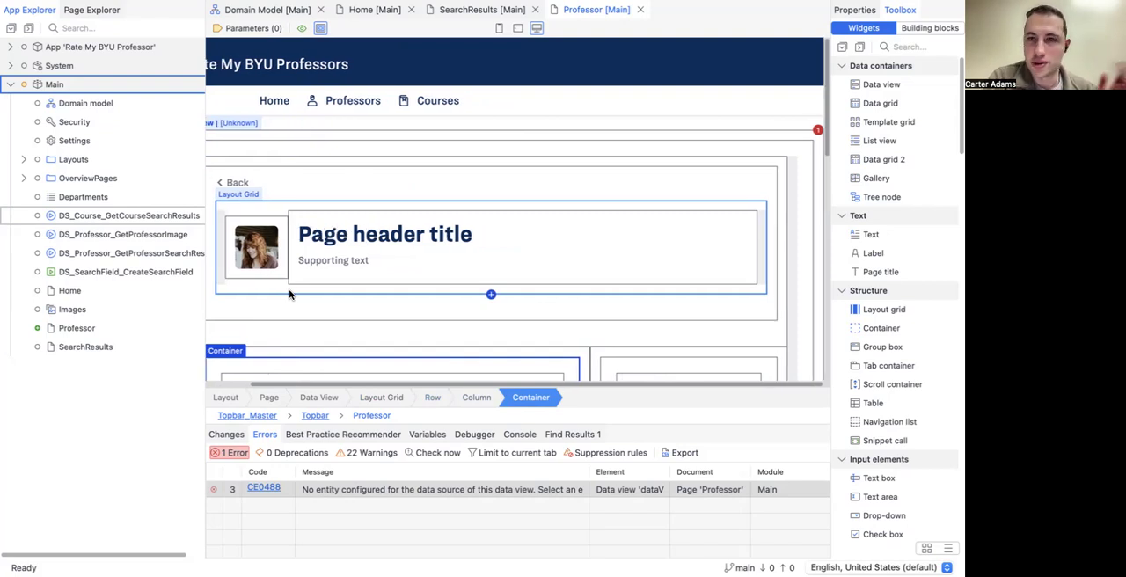
{"action": "scroll", "coordinate": [277, 253], "scroll_direction": "left", "scroll_amount": 3}
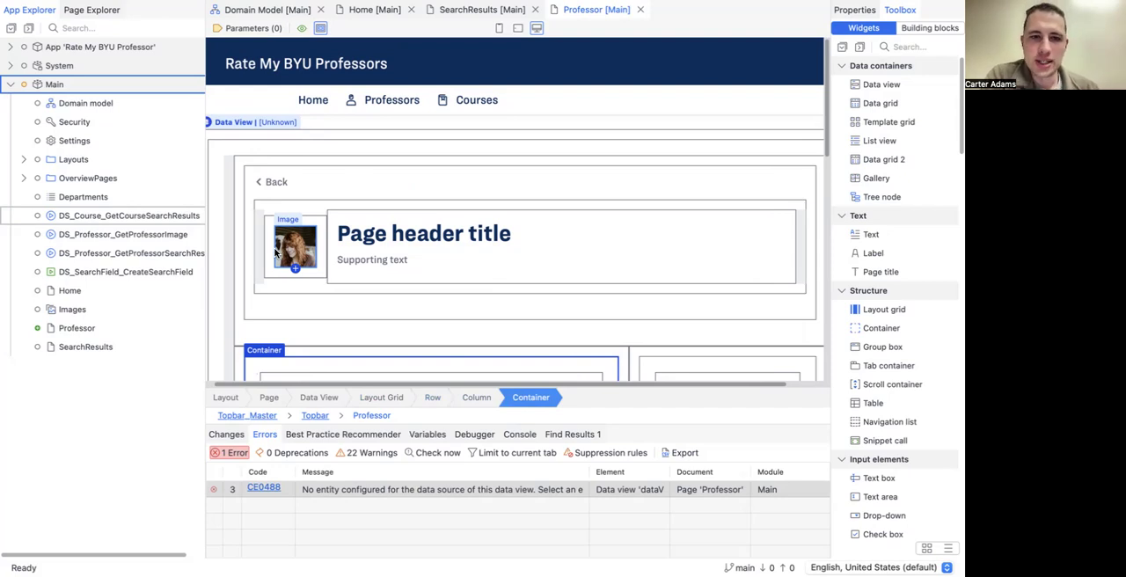
{"action": "scroll", "coordinate": [275, 252], "scroll_direction": "down", "scroll_amount": 3}
{"action": "scroll", "coordinate": [281, 203], "scroll_direction": "up", "scroll_amount": 2}
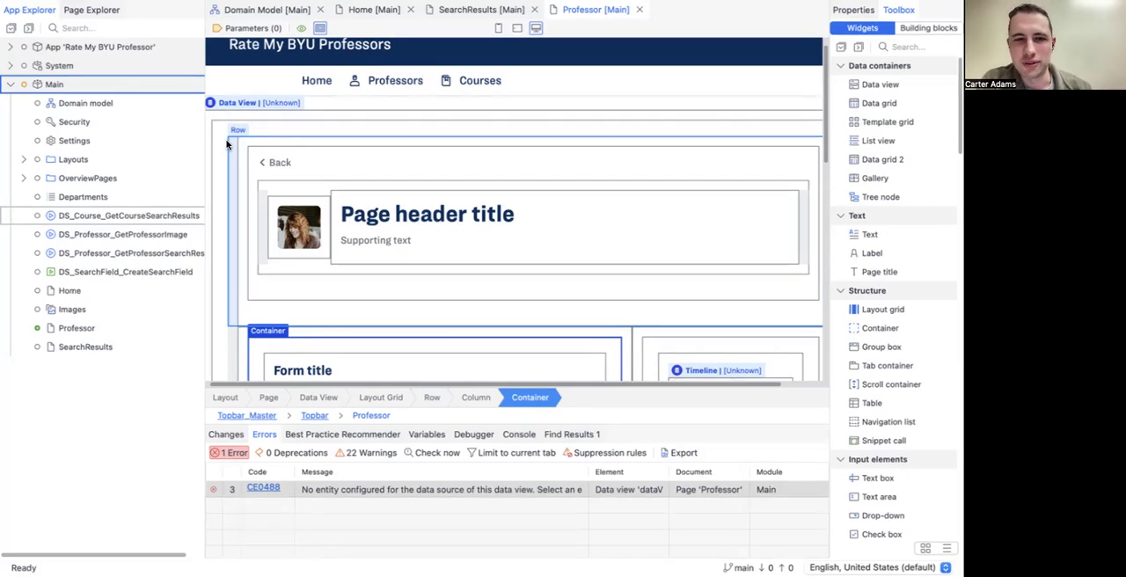
{"action": "scroll", "coordinate": [226, 144], "scroll_direction": "down", "scroll_amount": 10}
{"action": "scroll", "coordinate": [226, 144], "scroll_direction": "up", "scroll_amount": 4}
{"action": "scroll", "coordinate": [226, 145], "scroll_direction": "up", "scroll_amount": 8}
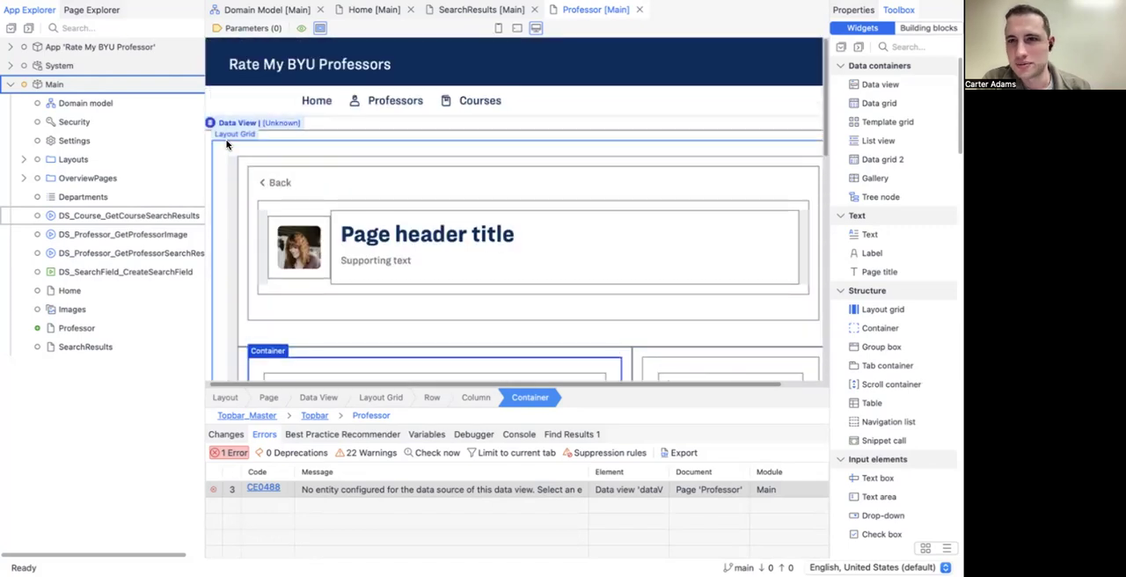
Step: Set the Back button's on-click event to close the page
{"action": "left_click", "coordinate": [272, 183]}
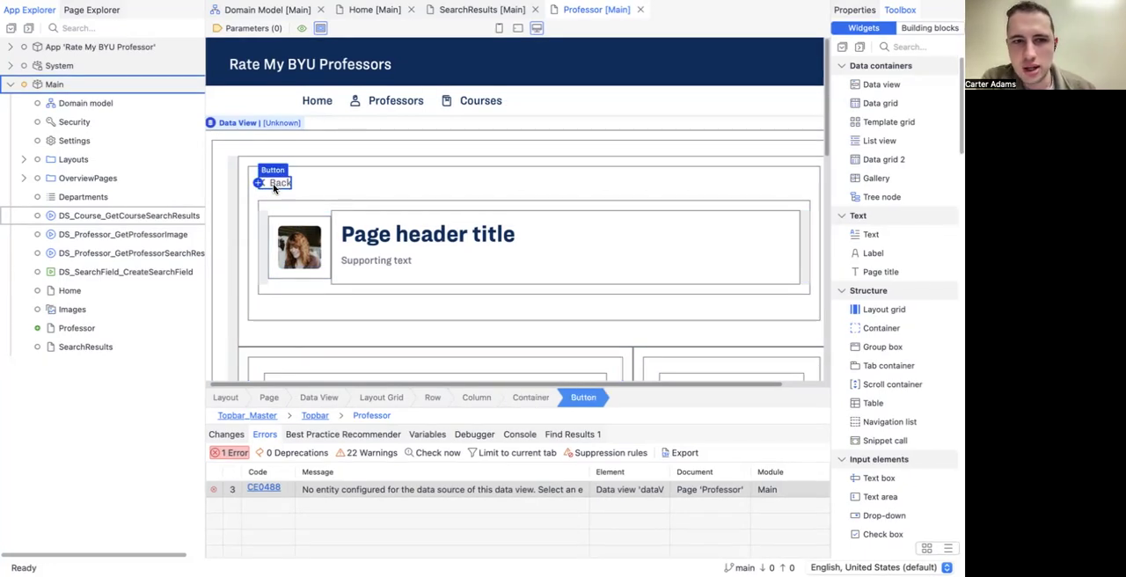
{"action": "double_click", "coordinate": [273, 183]}
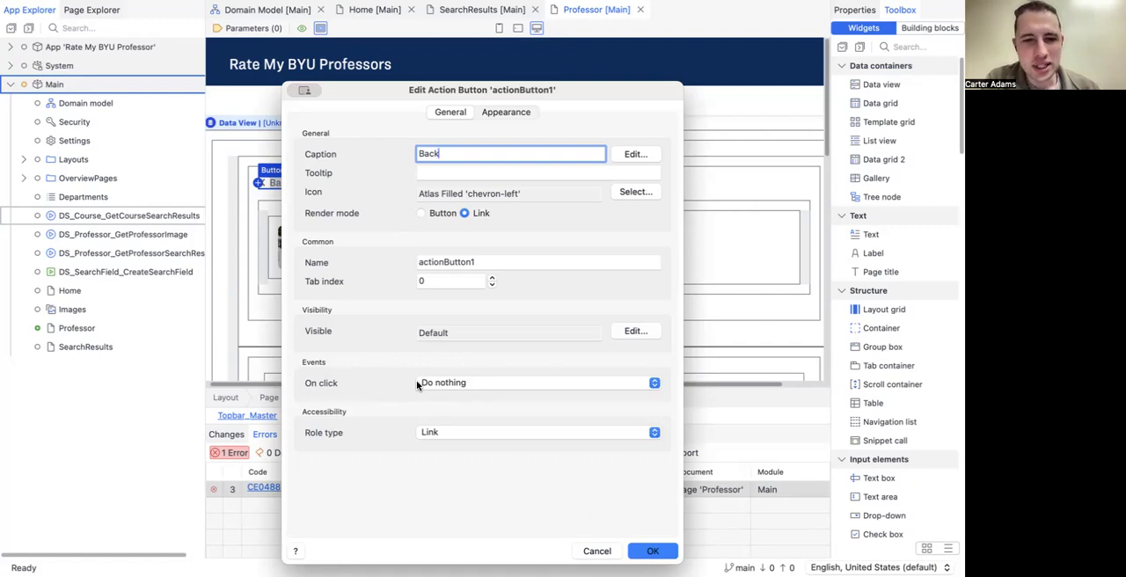
{"action": "left_click_drag", "start_coordinate": [454, 90], "coordinate": [454, 11]}
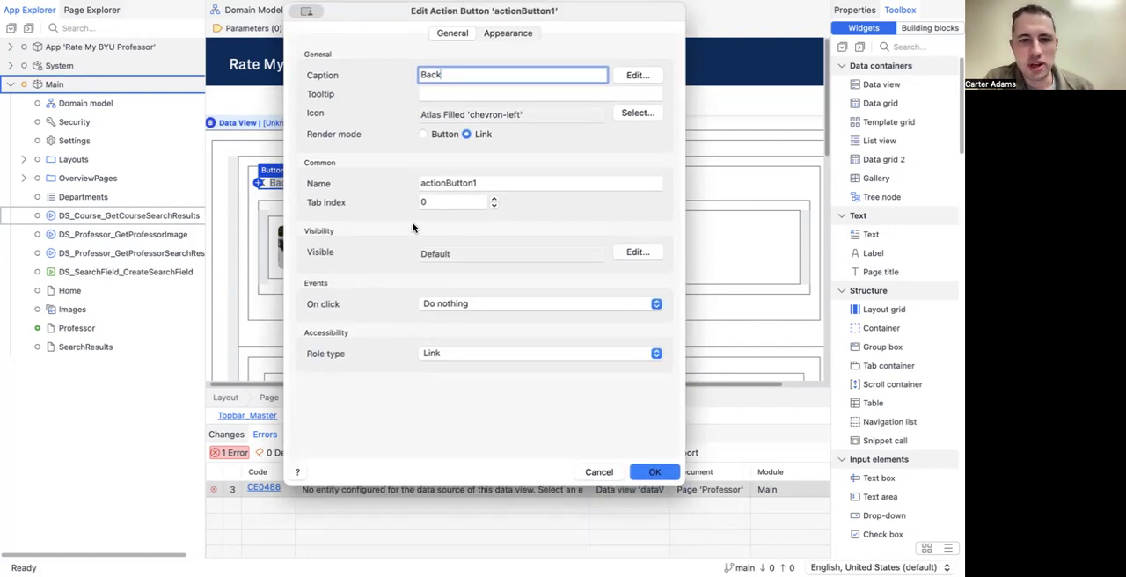
{"action": "left_click", "coordinate": [442, 306]}
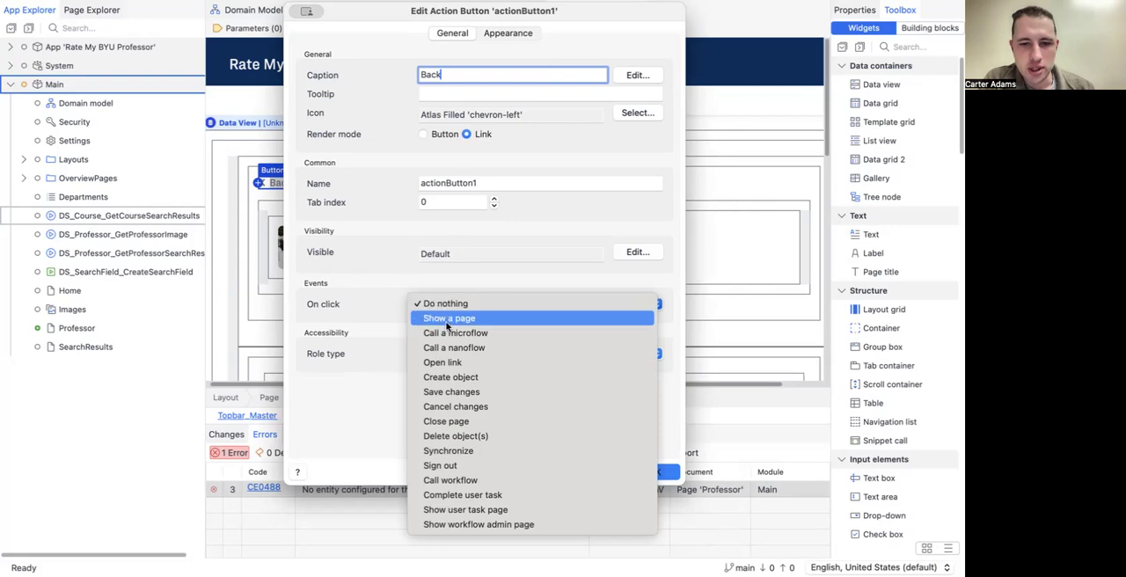
{"action": "left_click", "coordinate": [455, 422]}
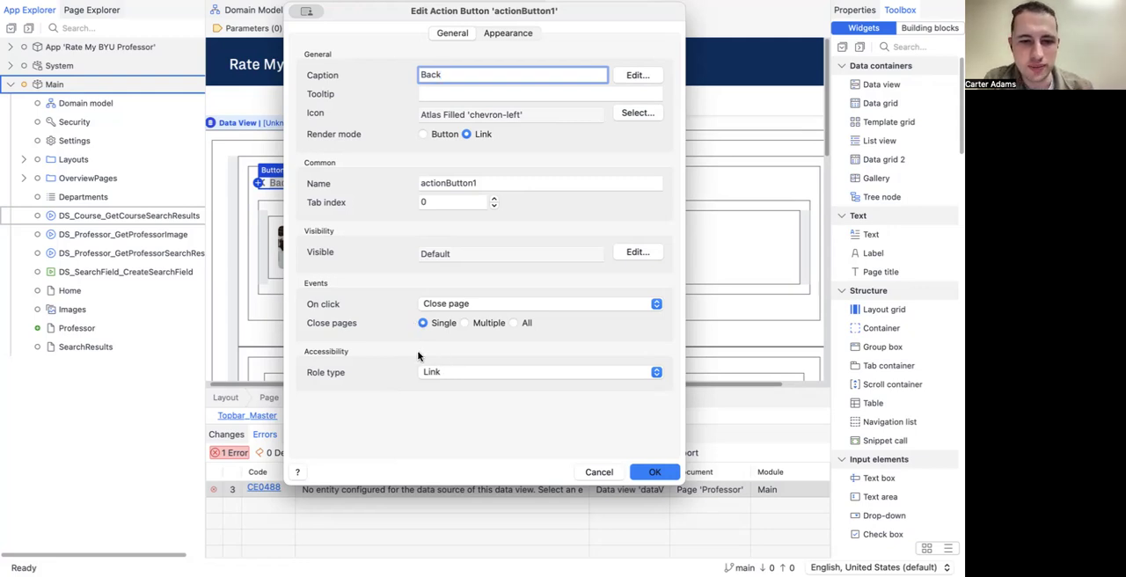
{"action": "left_click", "coordinate": [655, 471]}
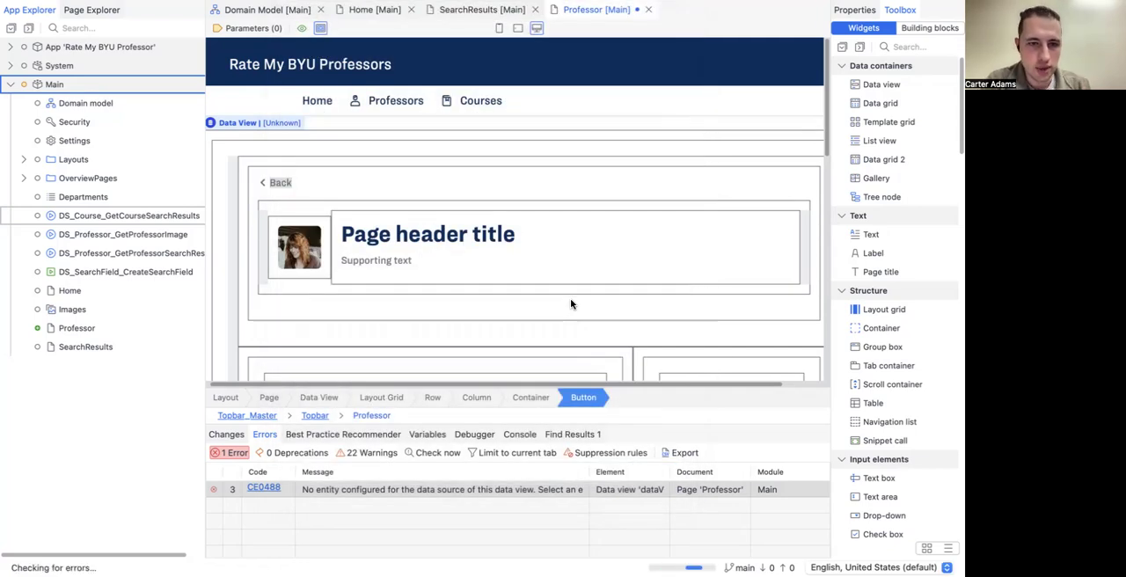
Step: Inspect the header container and its inner layout grid, including the image and page title
{"action": "left_click", "coordinate": [490, 176]}
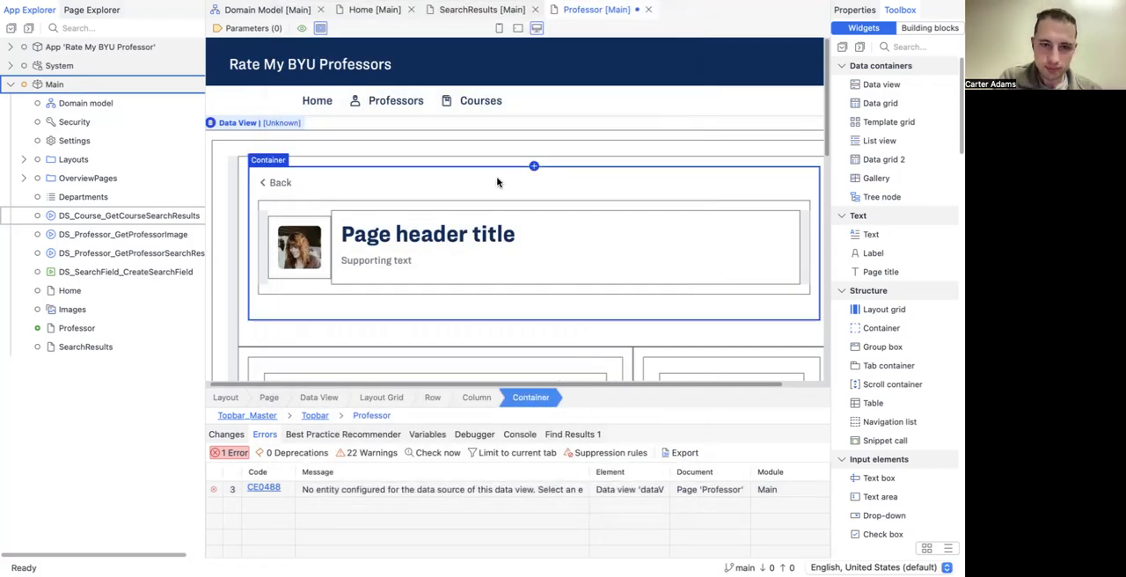
{"action": "left_click", "coordinate": [263, 203]}
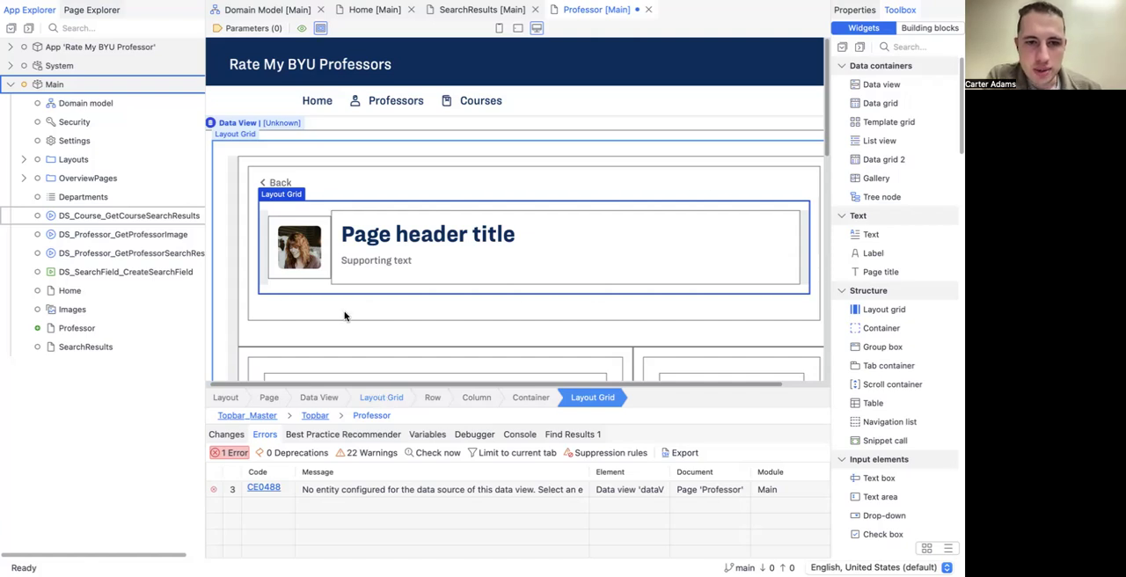
{"action": "left_click", "coordinate": [354, 230]}
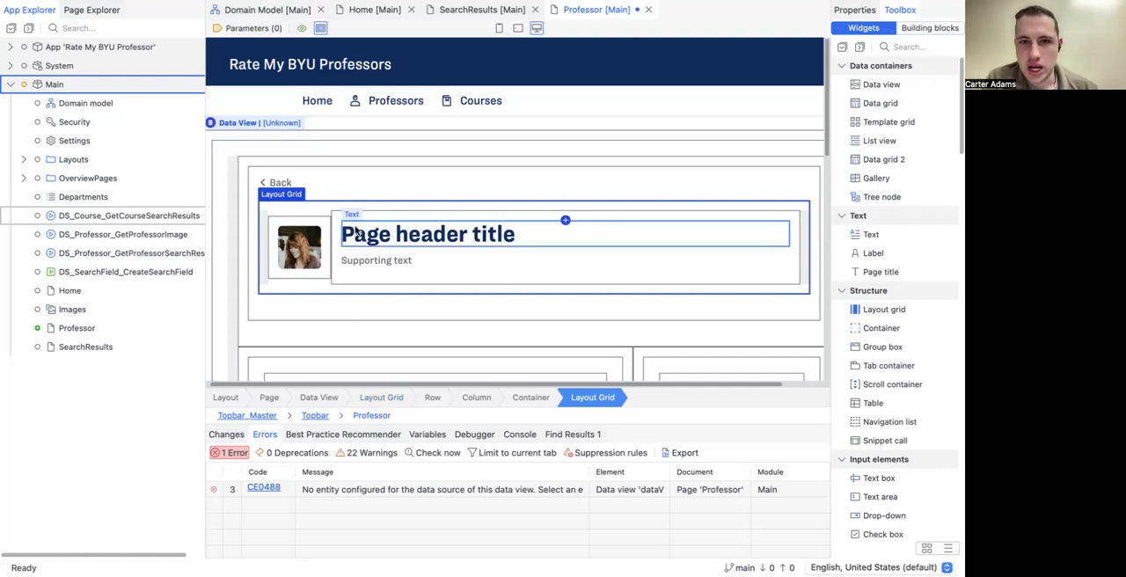
{"action": "left_click", "coordinate": [299, 244]}
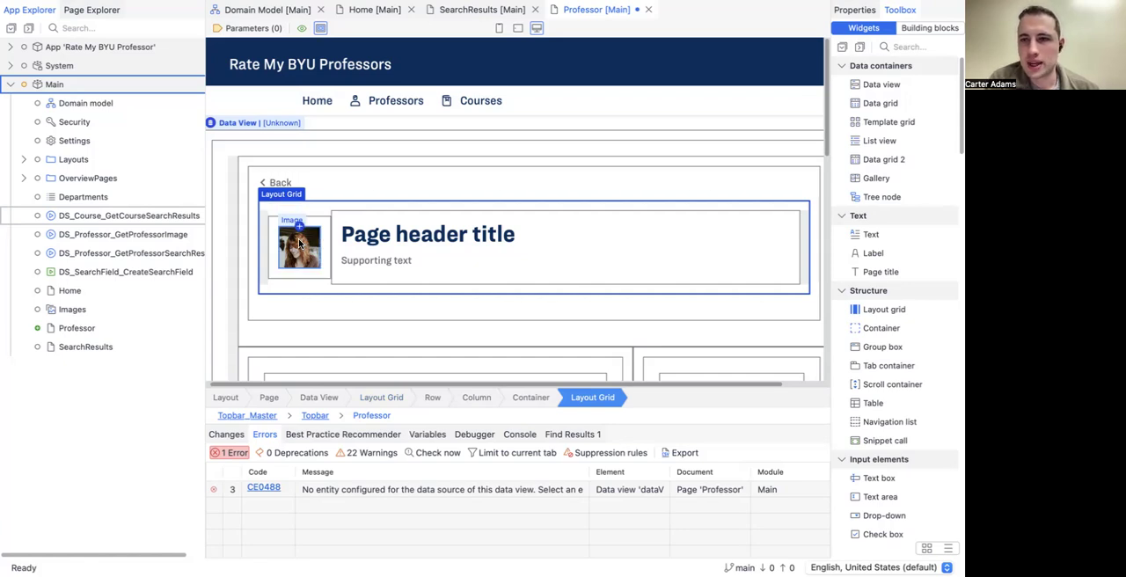
{"action": "left_click", "coordinate": [509, 235]}
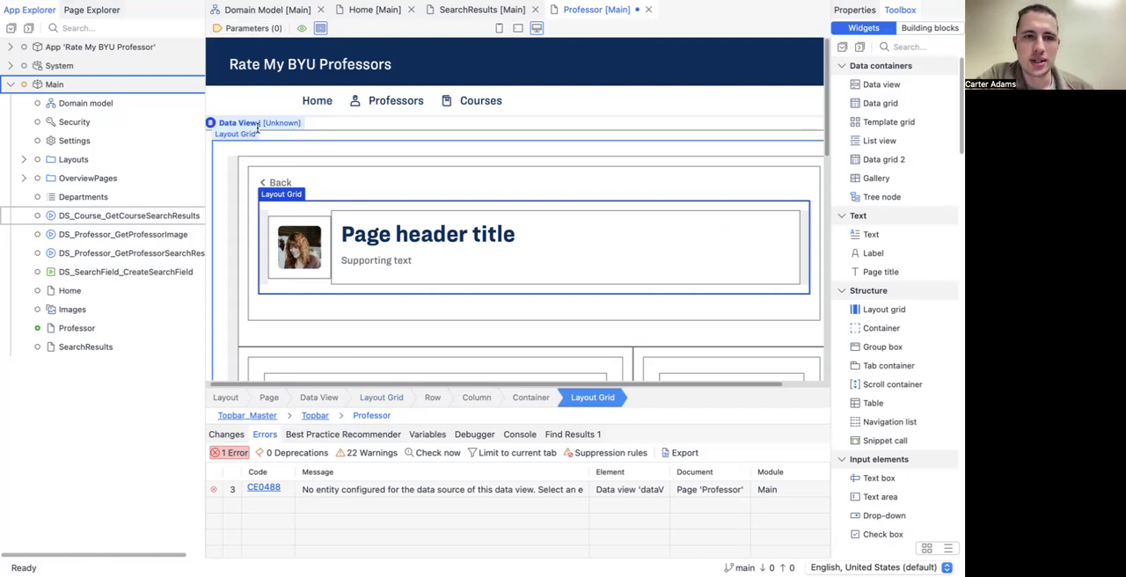
Step: Add an object page parameter named Professor, based on the Main.Professor entity, to the Professor page
{"action": "left_click", "coordinate": [249, 29]}
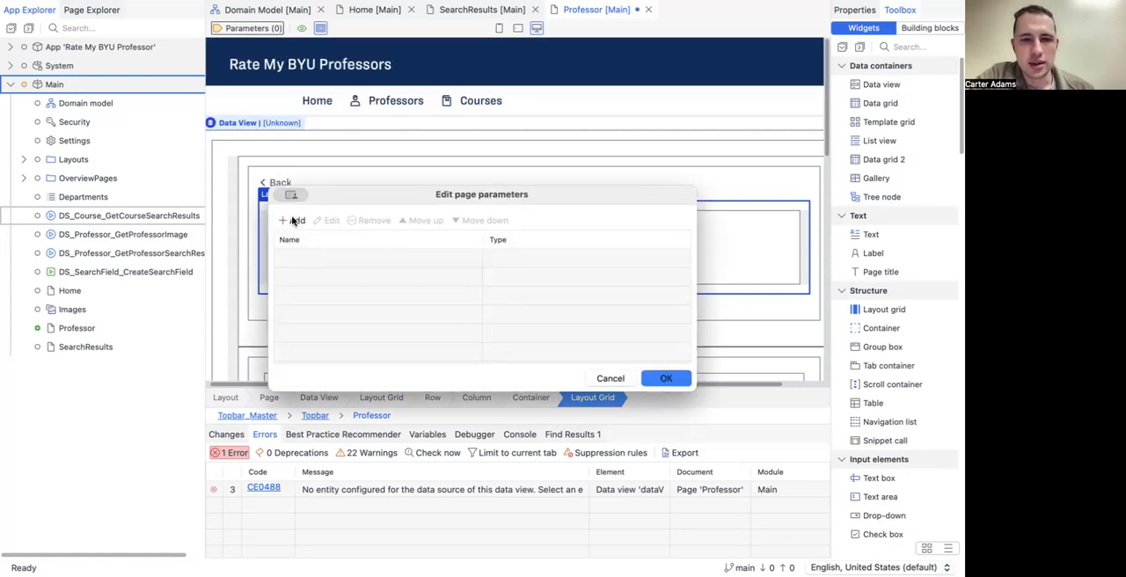
{"action": "left_click", "coordinate": [293, 220]}
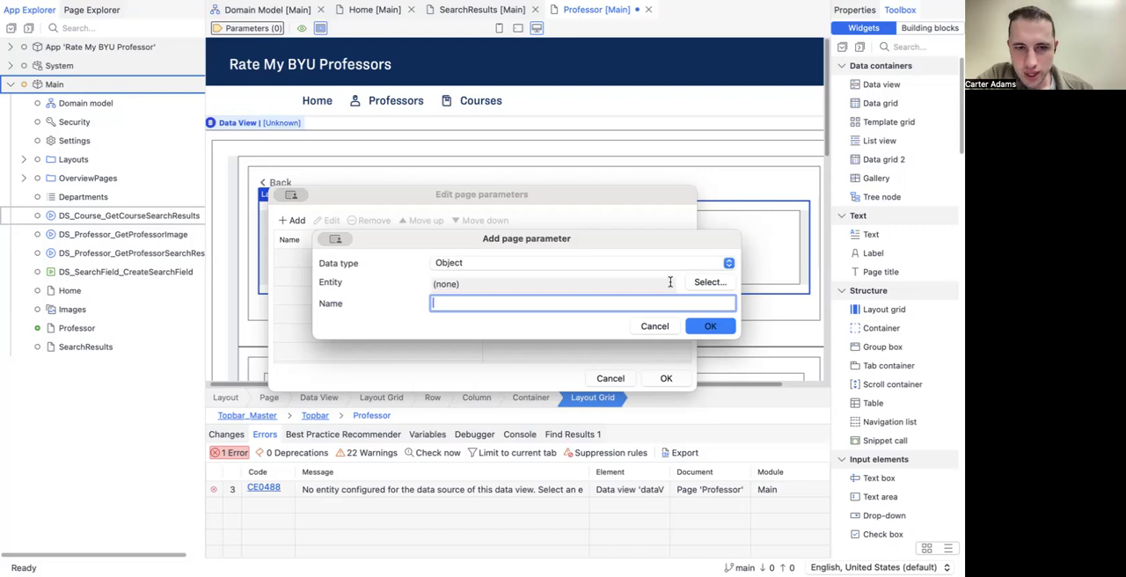
{"action": "left_click", "coordinate": [704, 282]}
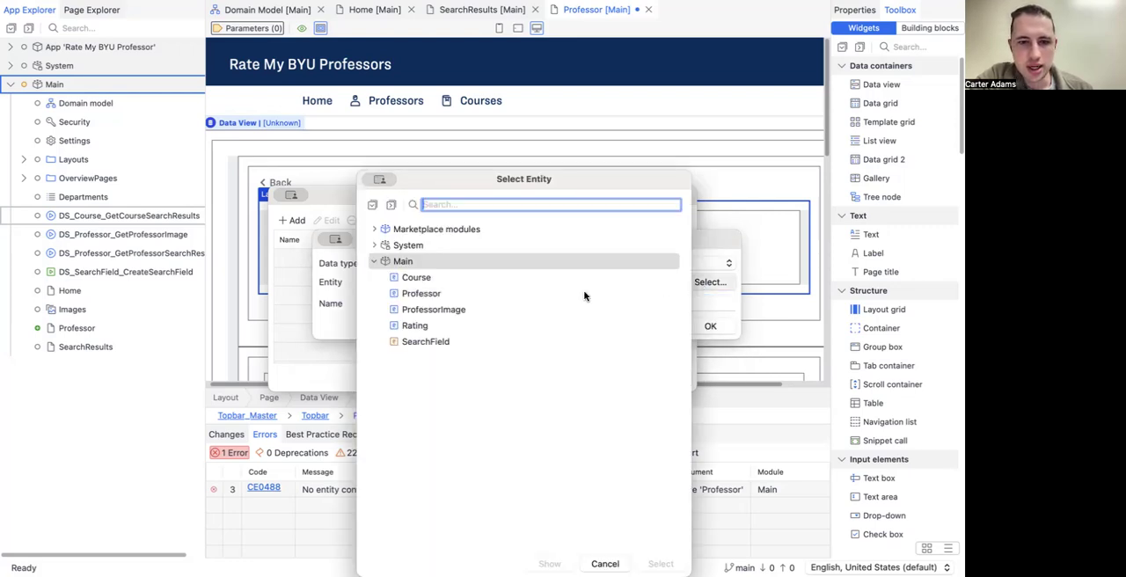
{"action": "left_click", "coordinate": [431, 295]}
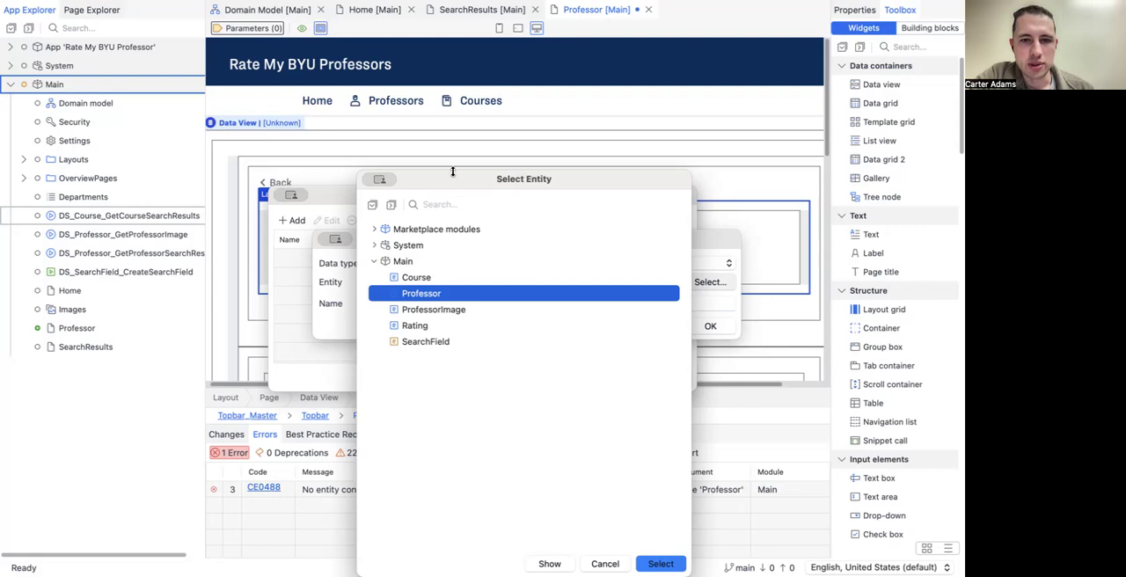
{"action": "left_click", "coordinate": [658, 458]}
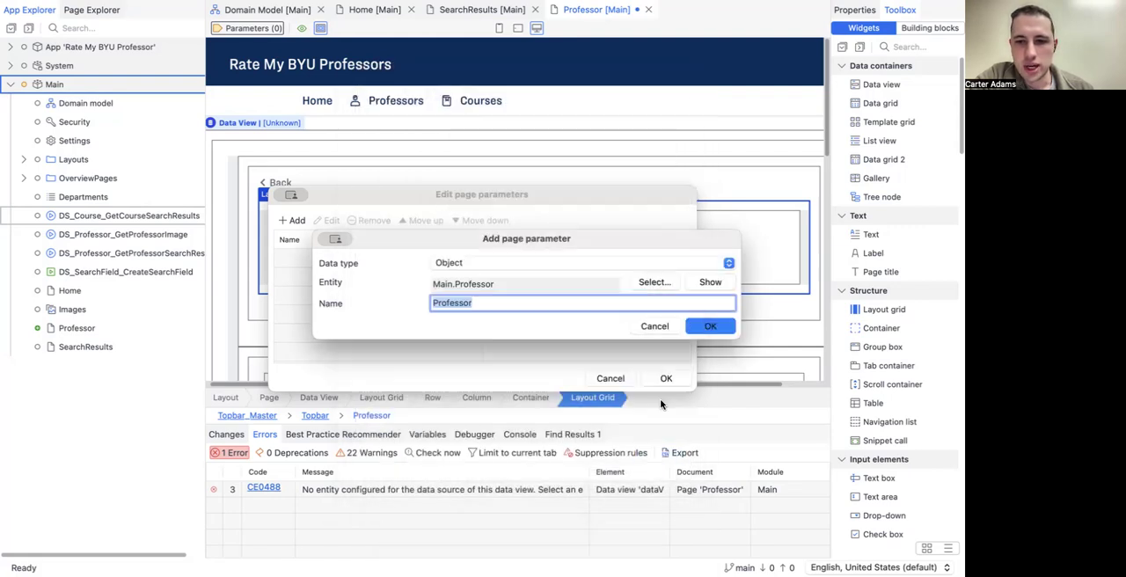
{"action": "left_click", "coordinate": [707, 326]}
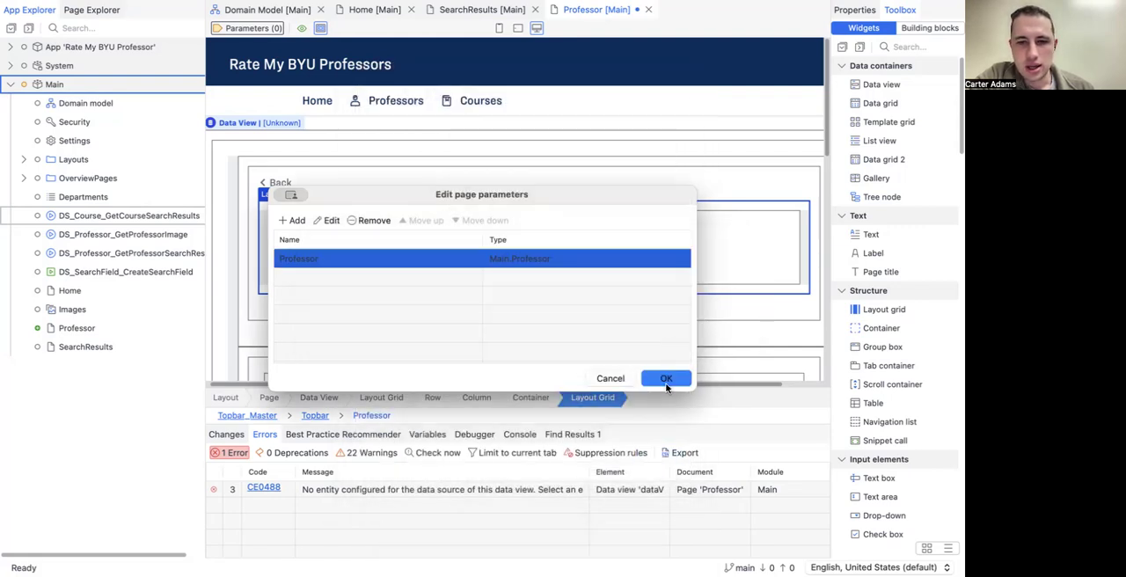
{"action": "left_click", "coordinate": [666, 378]}
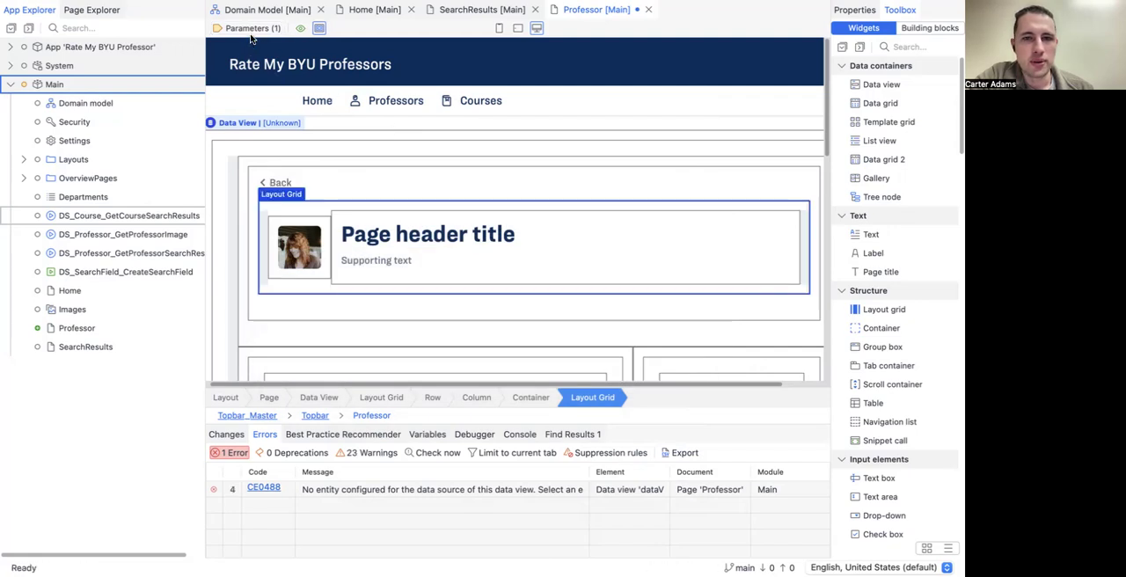
Step: Set the outer data view's source to the Professor page parameter, without automatically filling its contents
{"action": "double_click", "coordinate": [250, 122]}
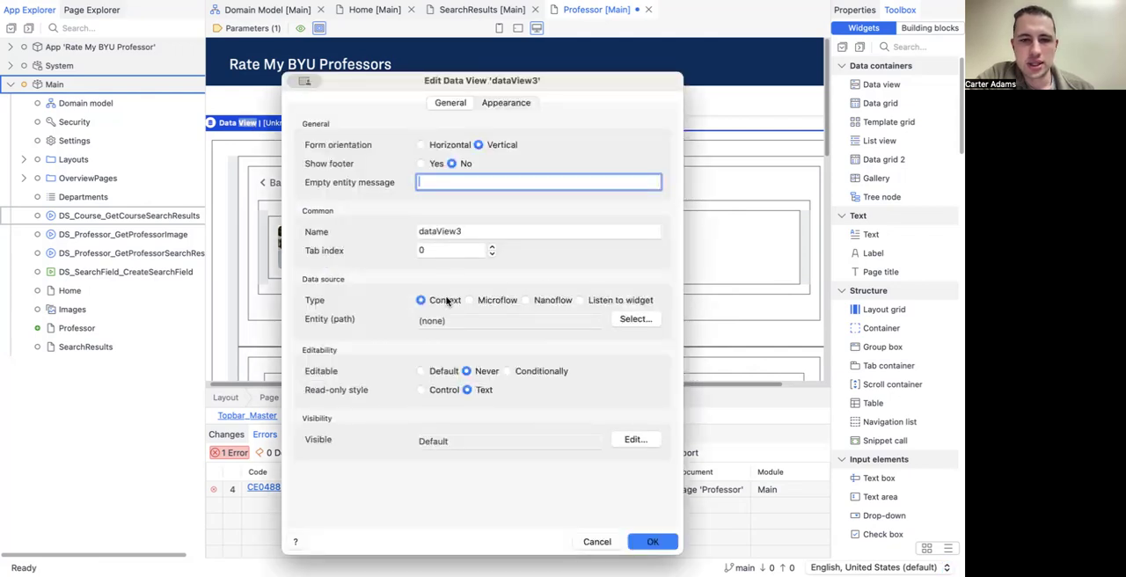
{"action": "left_click", "coordinate": [621, 321]}
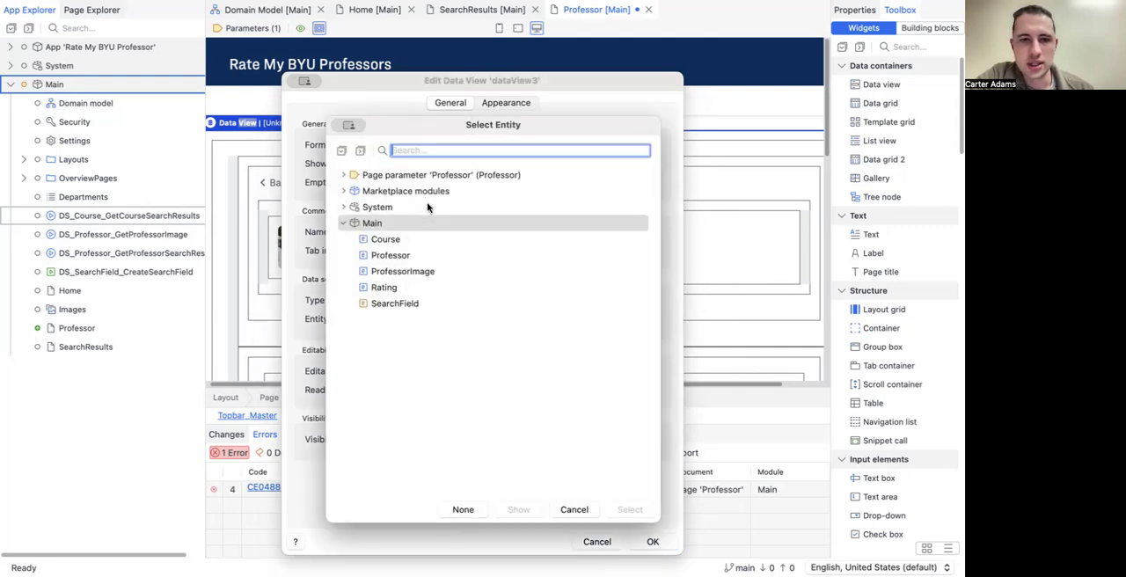
{"action": "left_click", "coordinate": [411, 176]}
{"action": "left_click", "coordinate": [630, 510]}
{"action": "left_click", "coordinate": [653, 541]}
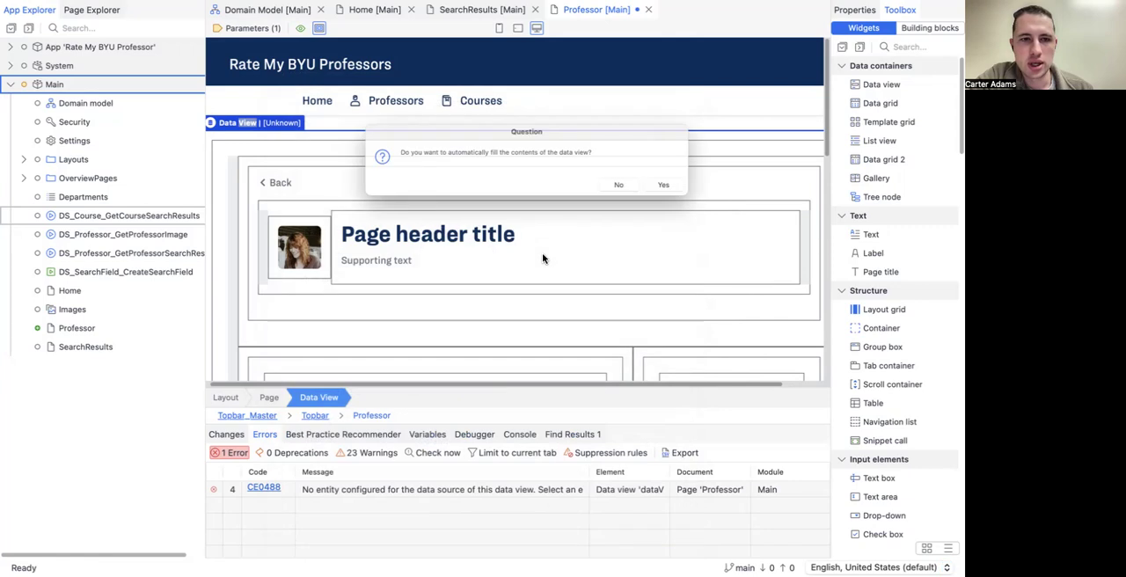
{"action": "left_click", "coordinate": [639, 191]}
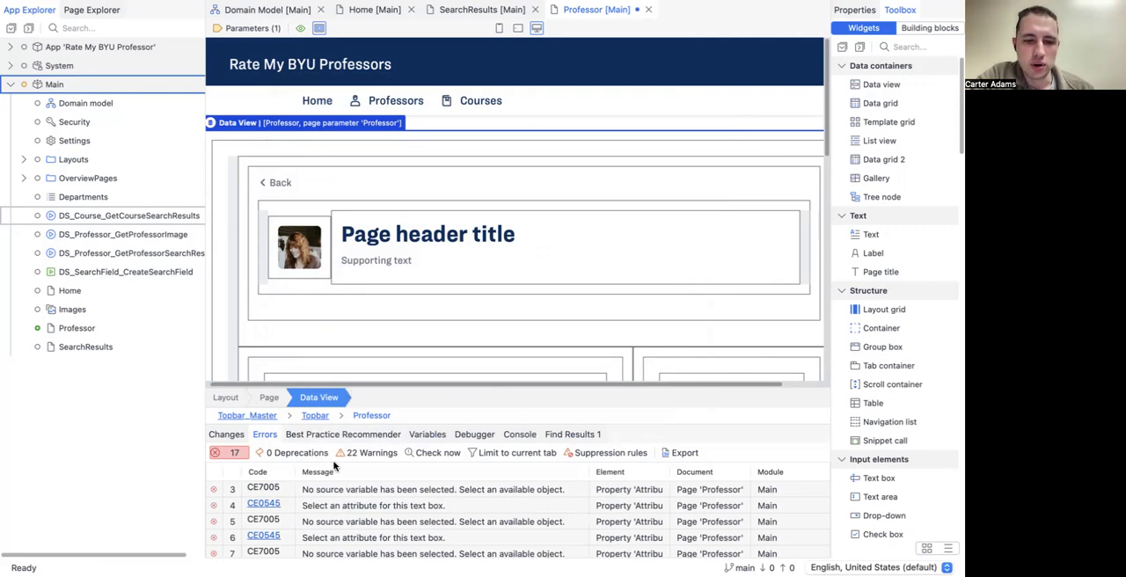
Step: Examine the Professor page's header, form fields, timeline and data grid for widgets still lacking a data source or attribute
{"action": "scroll", "coordinate": [331, 257], "scroll_direction": "down", "scroll_amount": 3}
{"action": "scroll", "coordinate": [331, 255], "scroll_direction": "down", "scroll_amount": 3}
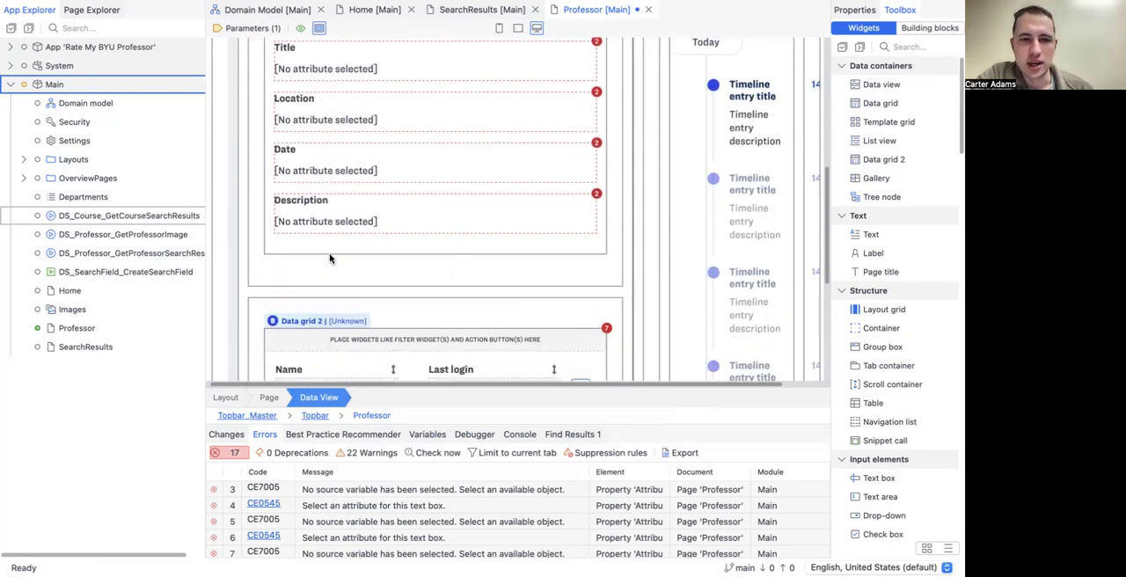
{"action": "scroll", "coordinate": [328, 216], "scroll_direction": "up", "scroll_amount": 5}
{"action": "scroll", "coordinate": [342, 254], "scroll_direction": "down", "scroll_amount": 1}
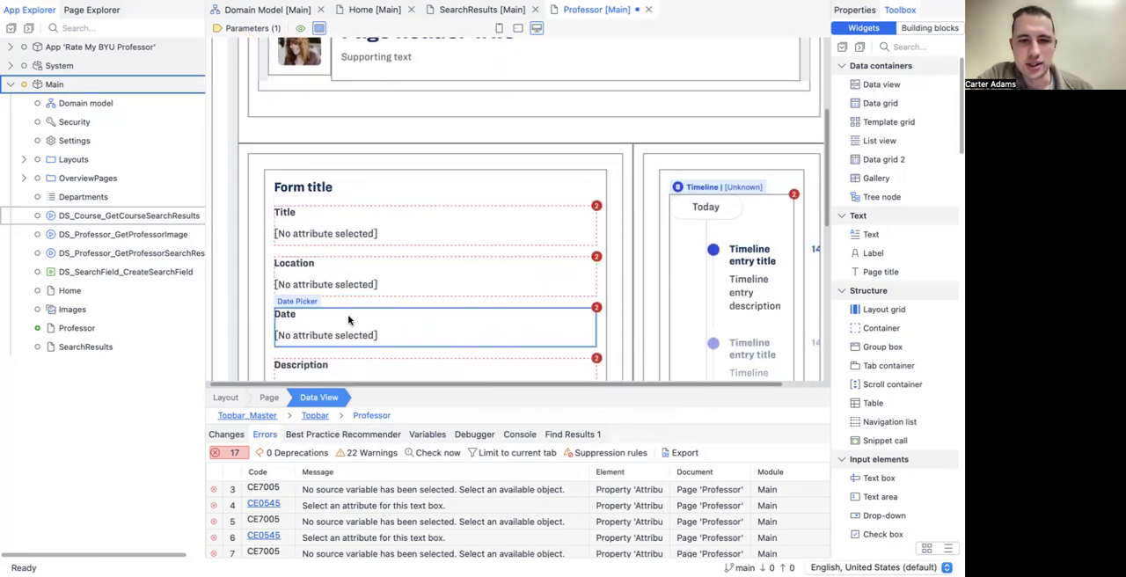
{"action": "scroll", "coordinate": [343, 281], "scroll_direction": "down", "scroll_amount": 1}
{"action": "scroll", "coordinate": [347, 314], "scroll_direction": "up", "scroll_amount": 5}
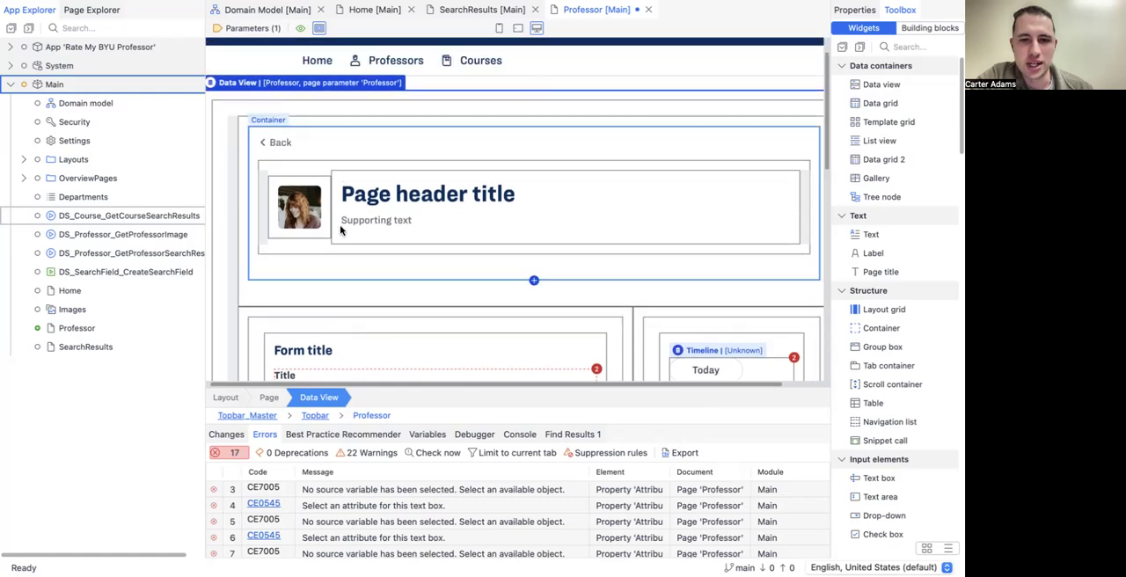
{"action": "scroll", "coordinate": [308, 220], "scroll_direction": "down", "scroll_amount": 3}
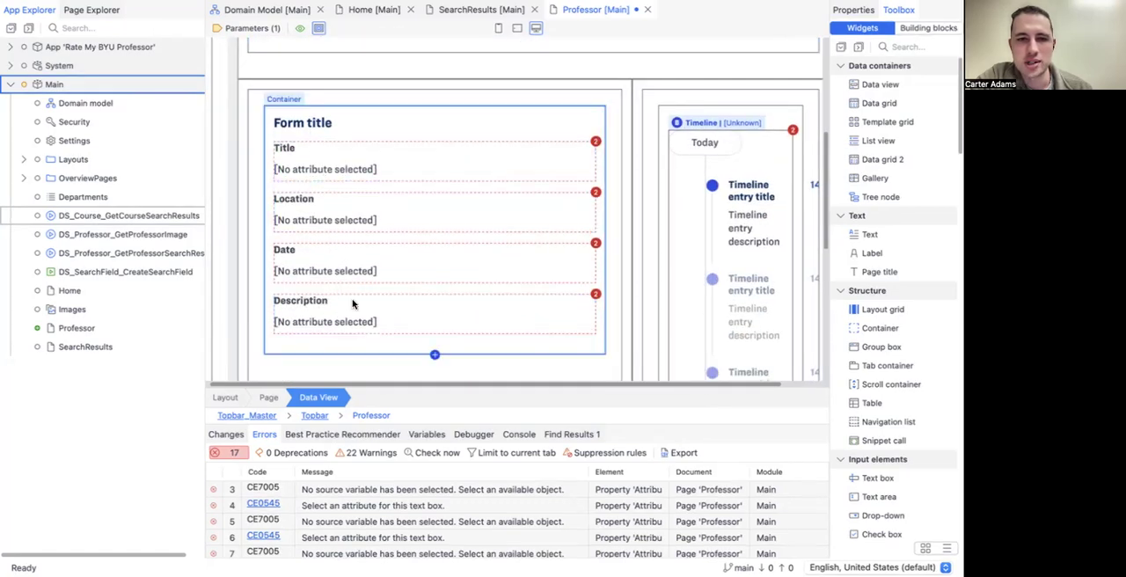
{"action": "scroll", "coordinate": [348, 274], "scroll_direction": "right", "scroll_amount": 1}
{"action": "scroll", "coordinate": [485, 206], "scroll_direction": "up", "scroll_amount": 1}
{"action": "scroll", "coordinate": [484, 207], "scroll_direction": "left", "scroll_amount": 1}
{"action": "scroll", "coordinate": [484, 208], "scroll_direction": "up", "scroll_amount": 1}
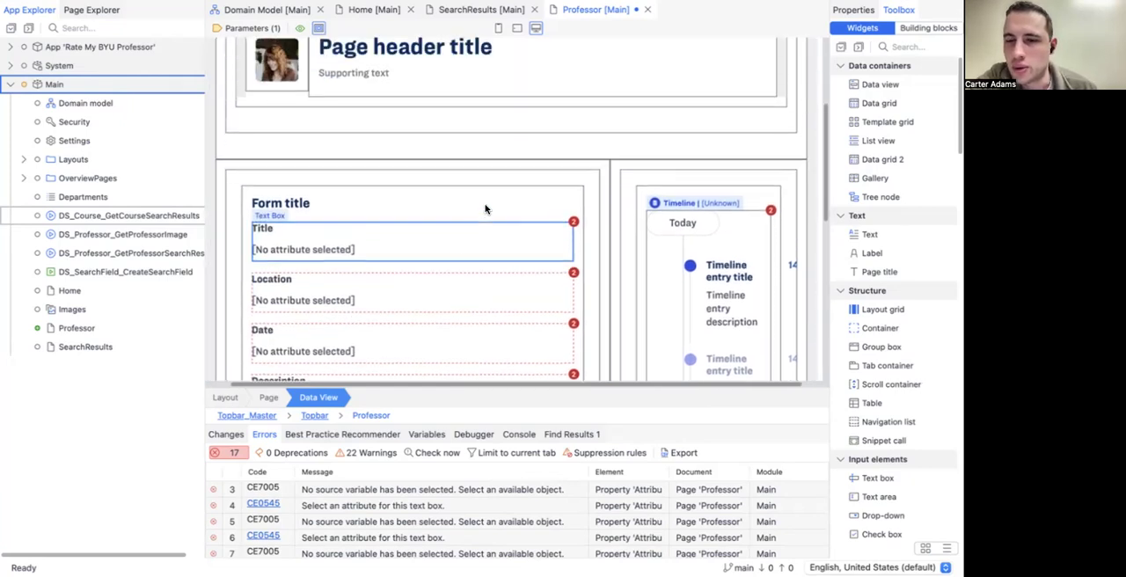
{"action": "scroll", "coordinate": [468, 262], "scroll_direction": "up", "scroll_amount": 3}
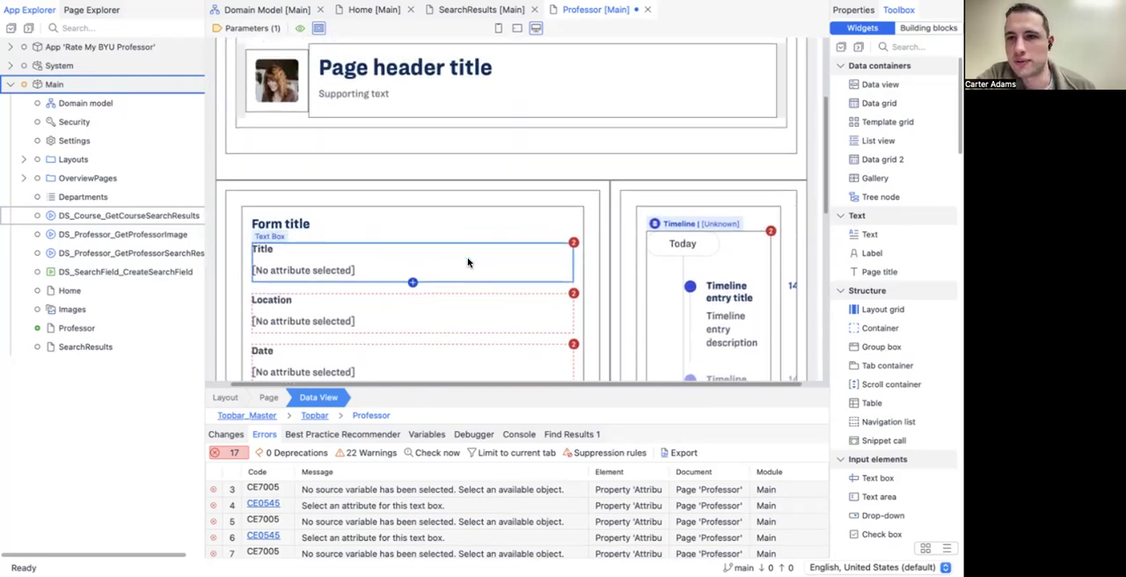
{"action": "scroll", "coordinate": [468, 262], "scroll_direction": "up", "scroll_amount": 3}
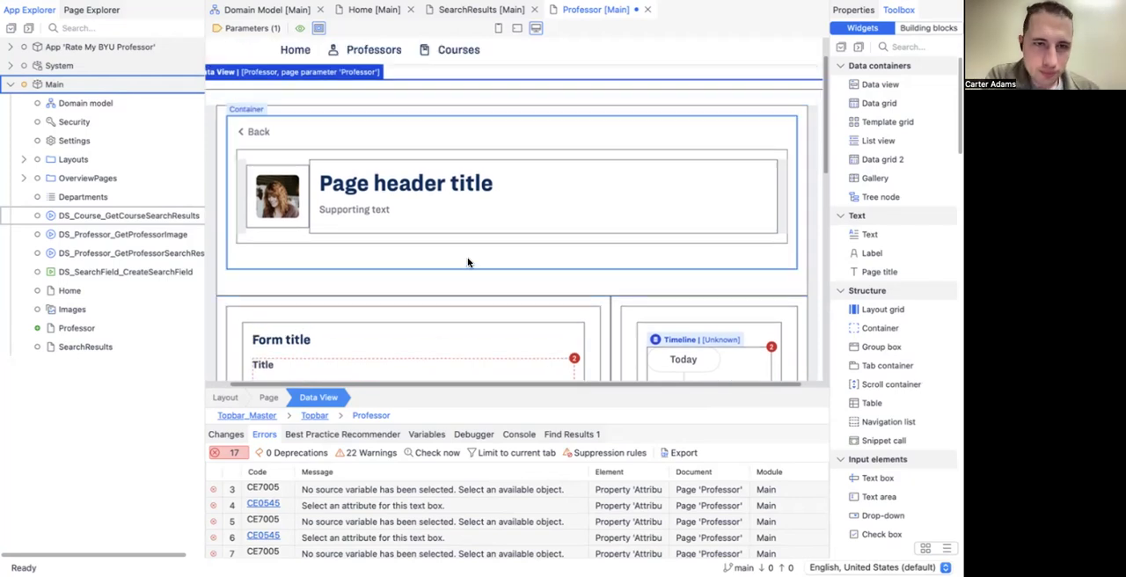
{"action": "scroll", "coordinate": [390, 306], "scroll_direction": "down", "scroll_amount": 8}
{"action": "scroll", "coordinate": [389, 305], "scroll_direction": "up", "scroll_amount": 4}
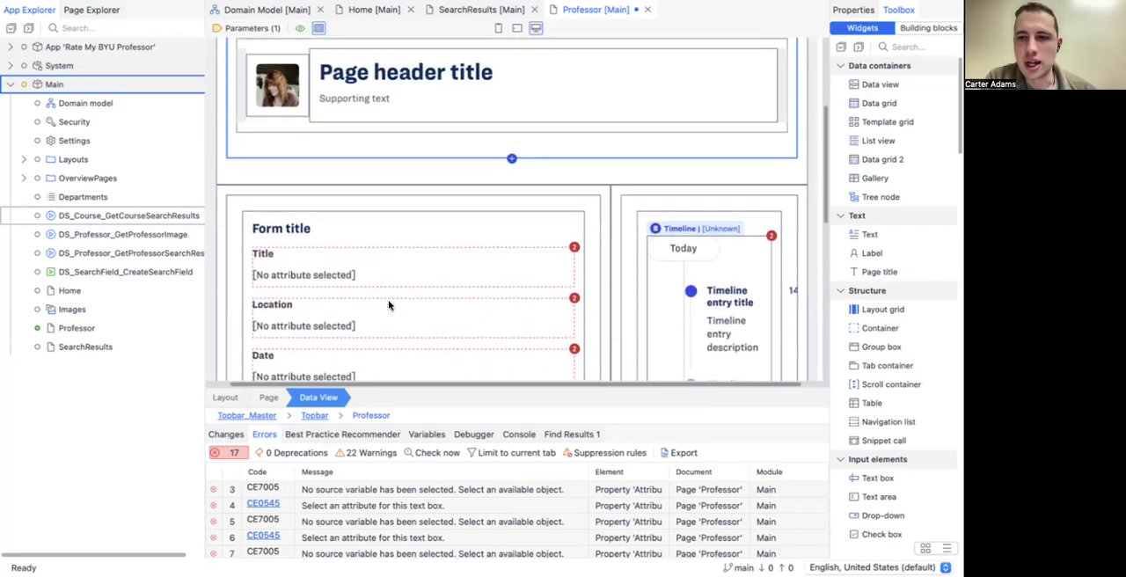
{"action": "scroll", "coordinate": [306, 187], "scroll_direction": "up", "scroll_amount": 3}
Step: Replace the static image in the page header with a Dynamic image widget
{"action": "left_click", "coordinate": [306, 187]}
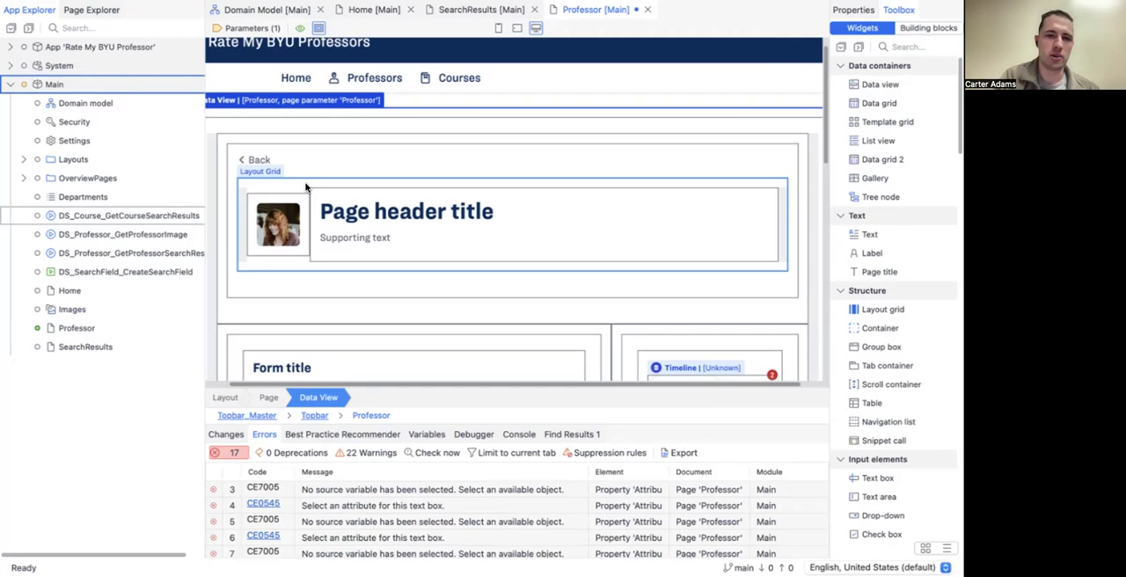
{"action": "scroll", "coordinate": [306, 187], "scroll_direction": "left", "scroll_amount": 1}
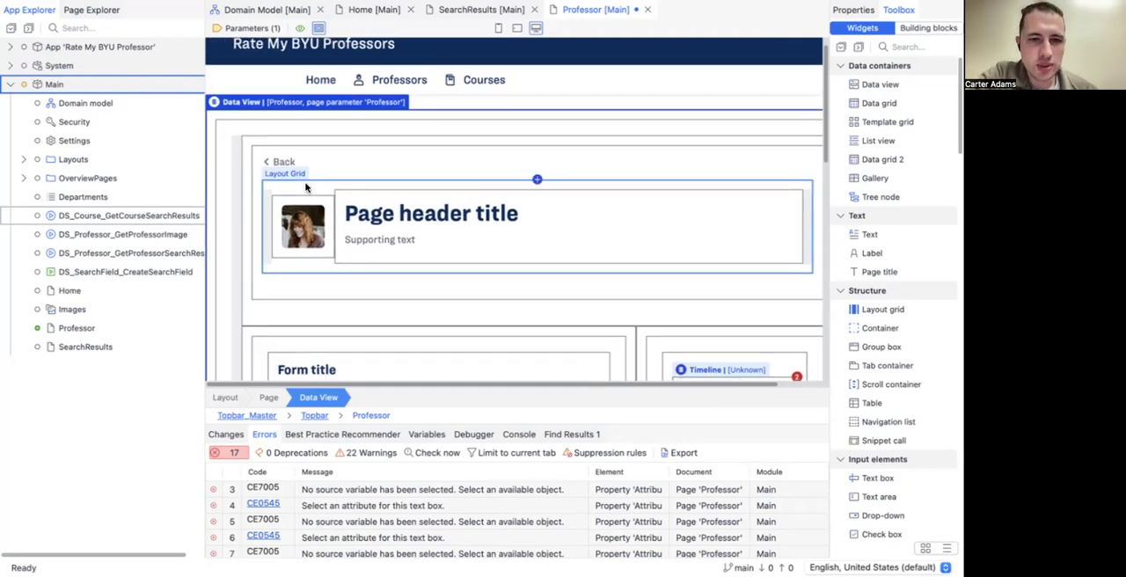
{"action": "left_click", "coordinate": [301, 230]}
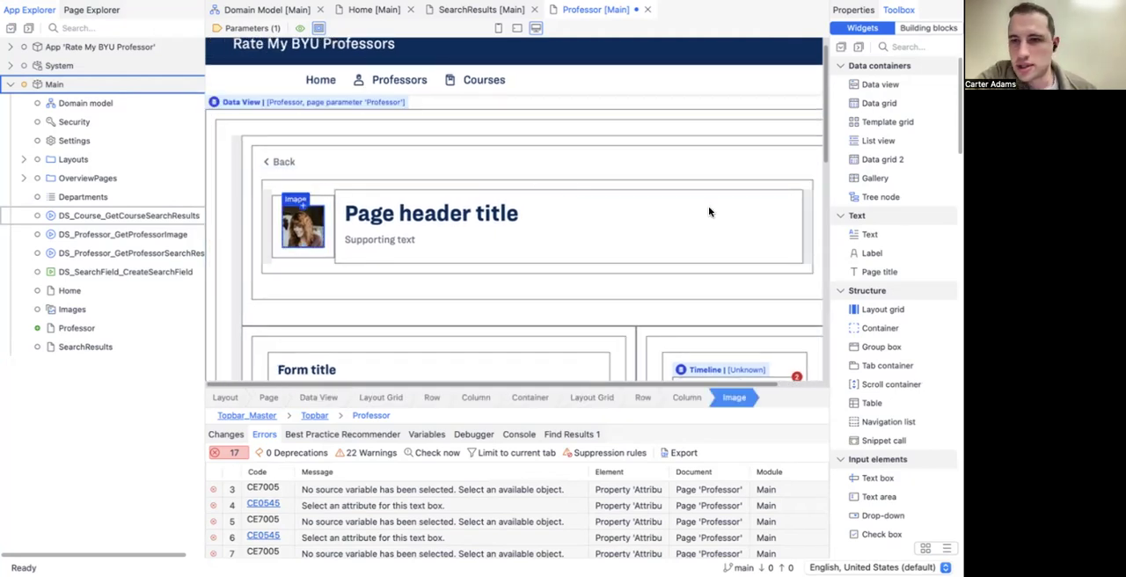
{"action": "scroll", "coordinate": [867, 254], "scroll_direction": "down", "scroll_amount": 2}
{"action": "scroll", "coordinate": [867, 254], "scroll_direction": "down", "scroll_amount": 5}
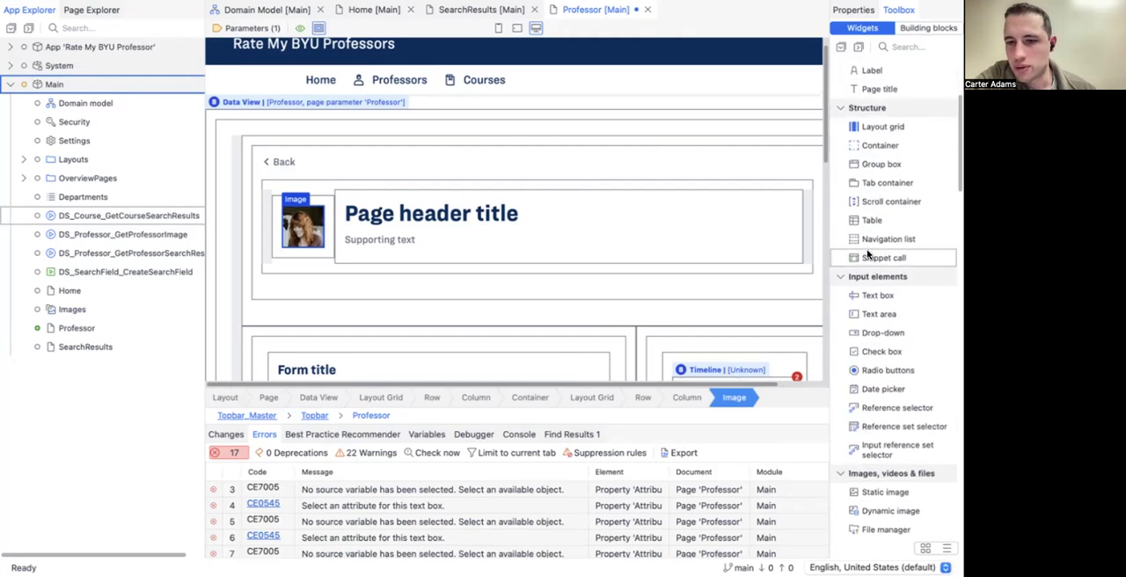
{"action": "scroll", "coordinate": [869, 264], "scroll_direction": "down", "scroll_amount": 4}
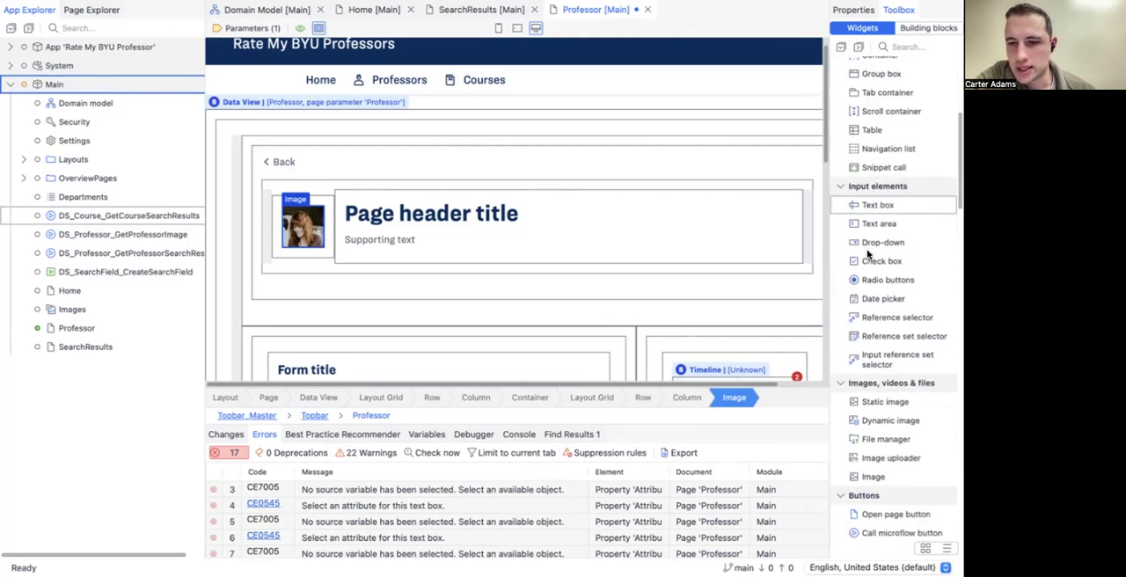
{"action": "left_click_drag", "start_coordinate": [876, 335], "coordinate": [306, 204]}
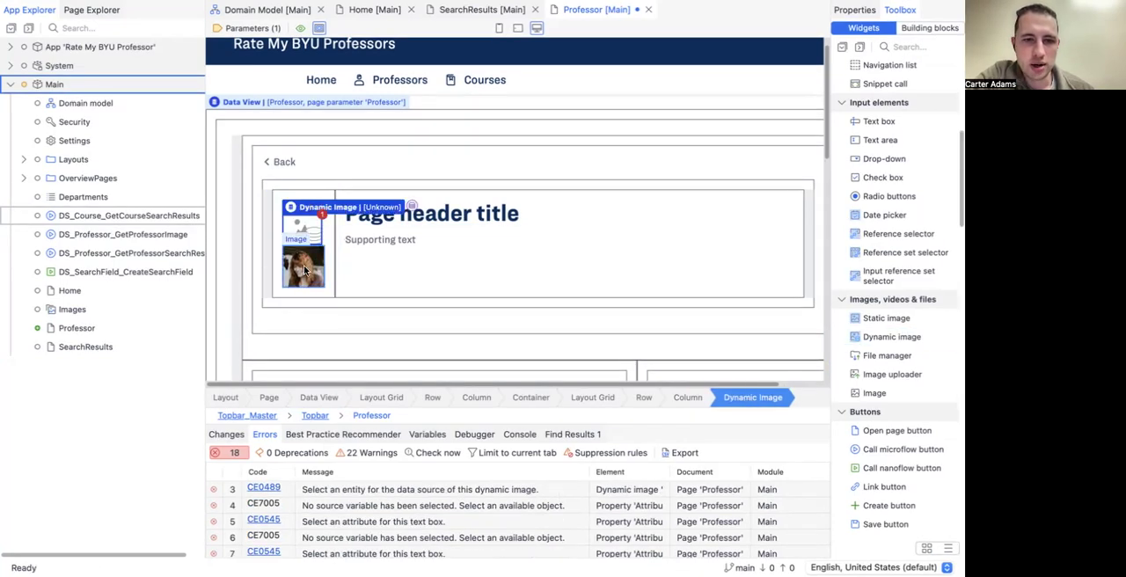
{"action": "left_click", "coordinate": [305, 270]}
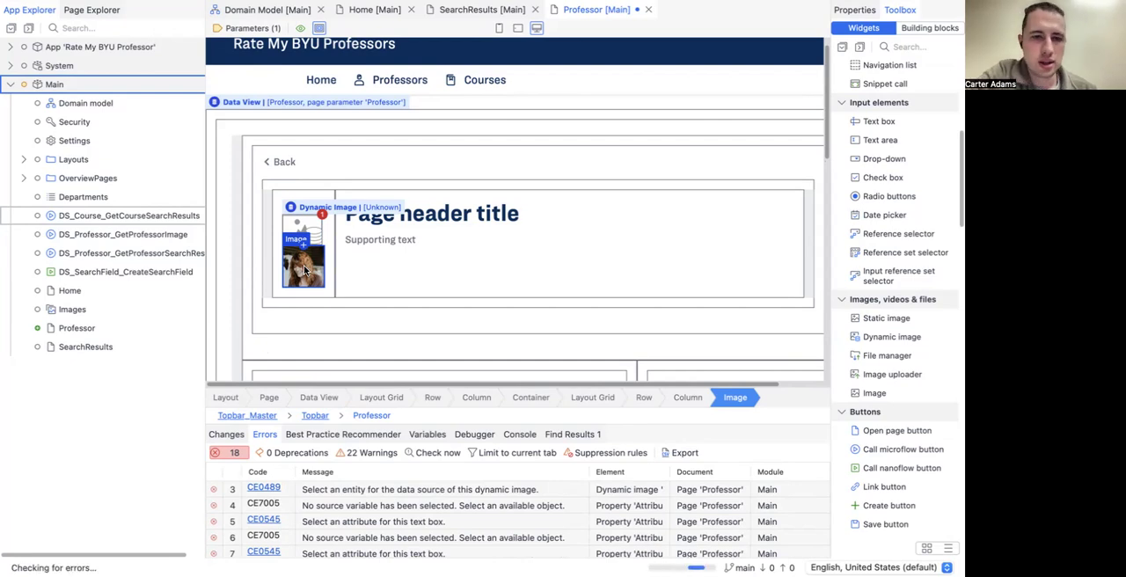
{"action": "key", "text": "Delete"}
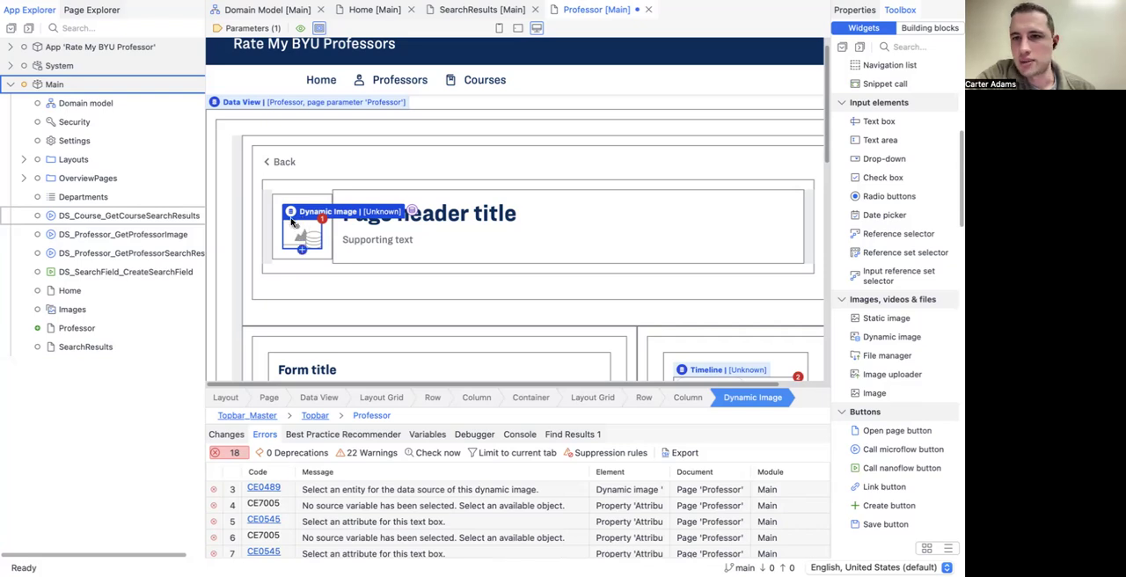
Step: Add a data view above the dynamic image in the header's image column
{"action": "scroll", "coordinate": [927, 248], "scroll_direction": "up", "scroll_amount": 5}
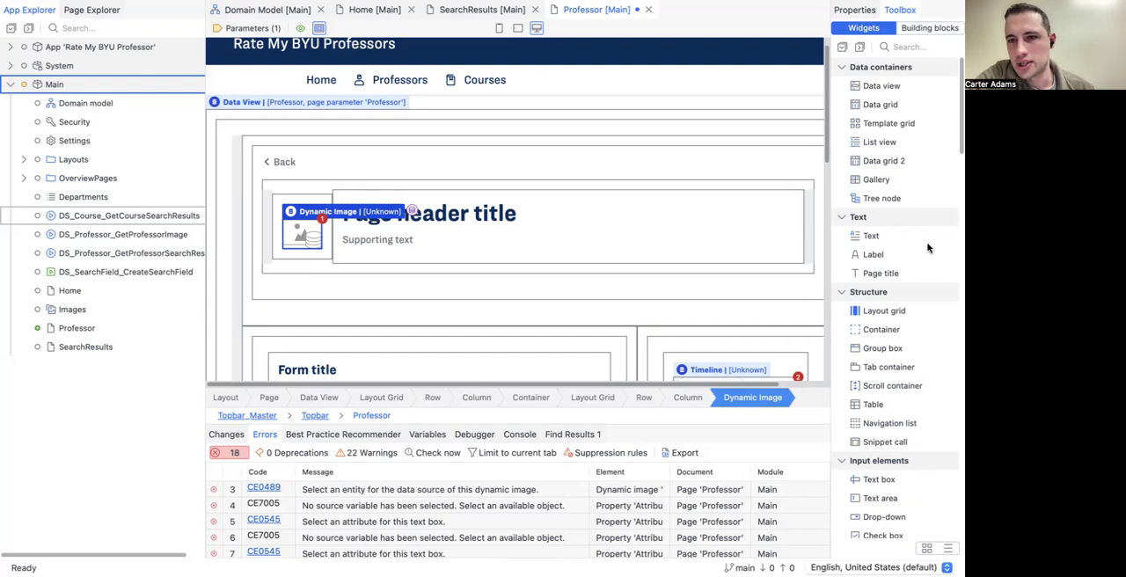
{"action": "scroll", "coordinate": [927, 248], "scroll_direction": "down", "scroll_amount": 3}
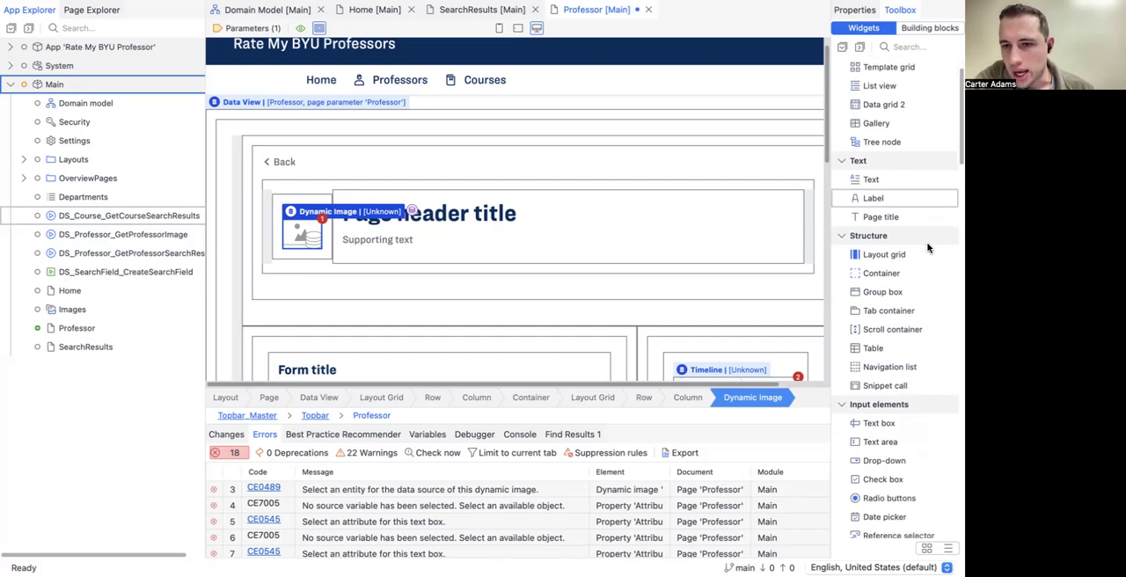
{"action": "scroll", "coordinate": [879, 176], "scroll_direction": "up", "scroll_amount": 3}
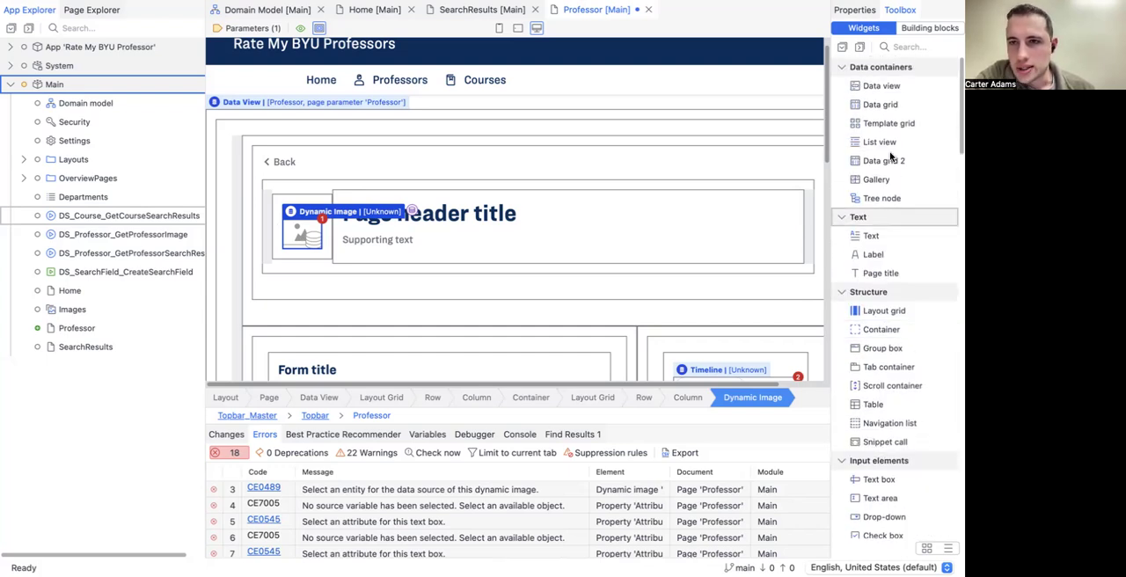
{"action": "left_click_drag", "start_coordinate": [880, 91], "coordinate": [298, 209]}
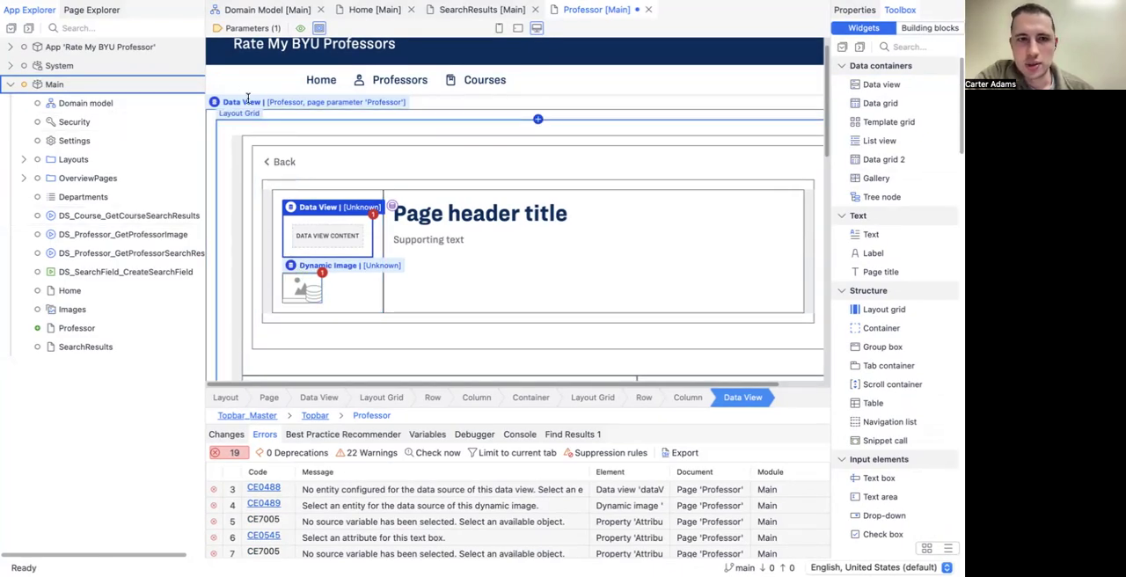
Step: Check the link between Professor and ProfessorImage in the domain model, and move the header's dynamic image inside the new data view
{"action": "left_click", "coordinate": [110, 109]}
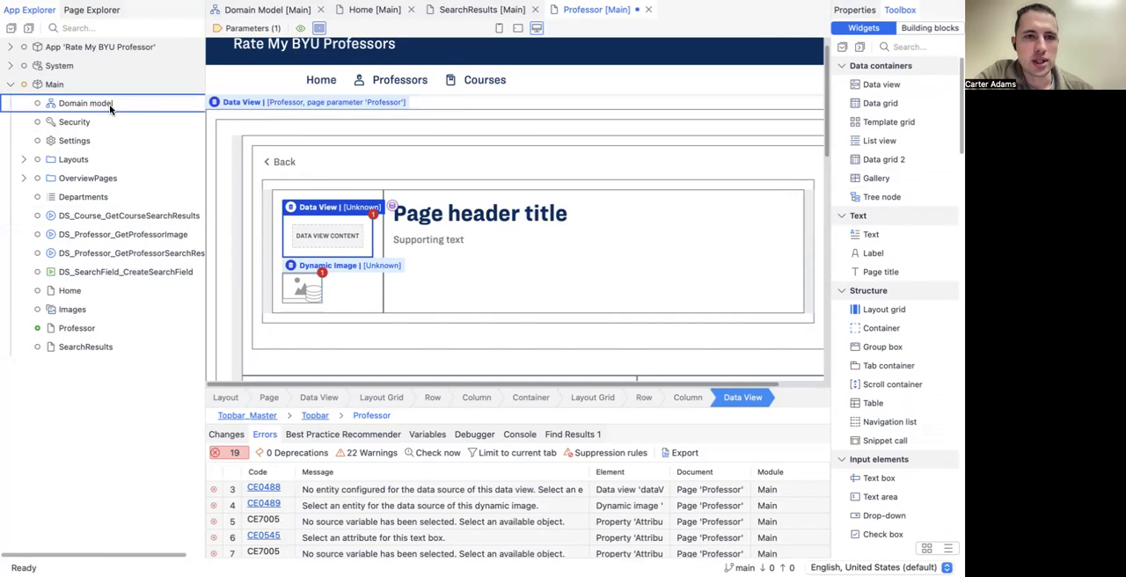
{"action": "double_click", "coordinate": [110, 109]}
{"action": "left_click", "coordinate": [432, 79]}
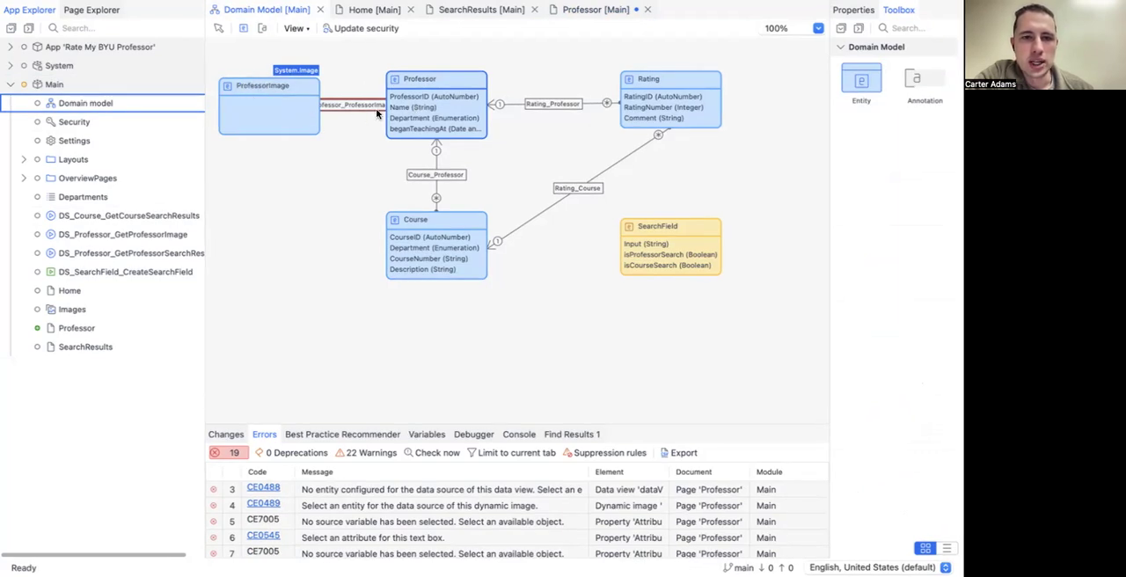
{"action": "left_click", "coordinate": [260, 93]}
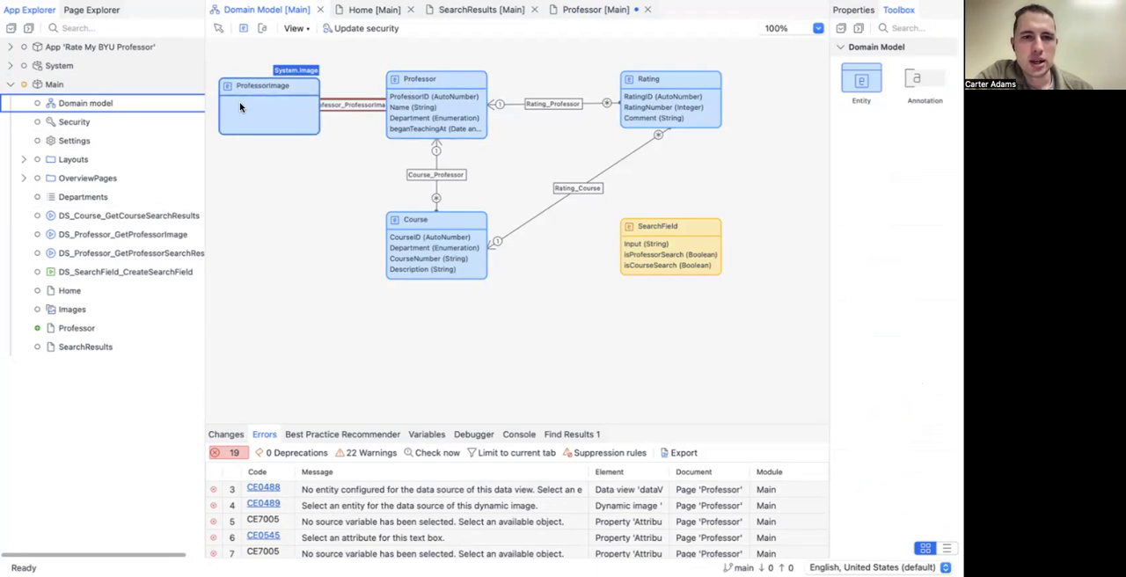
{"action": "left_click", "coordinate": [578, 10]}
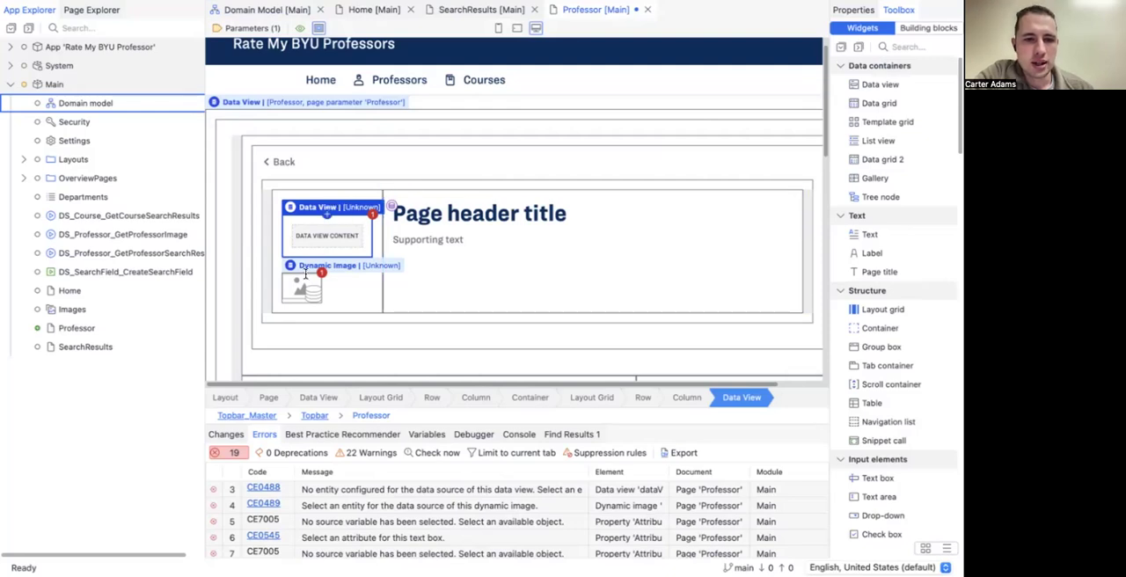
{"action": "left_click_drag", "start_coordinate": [298, 294], "coordinate": [317, 236]}
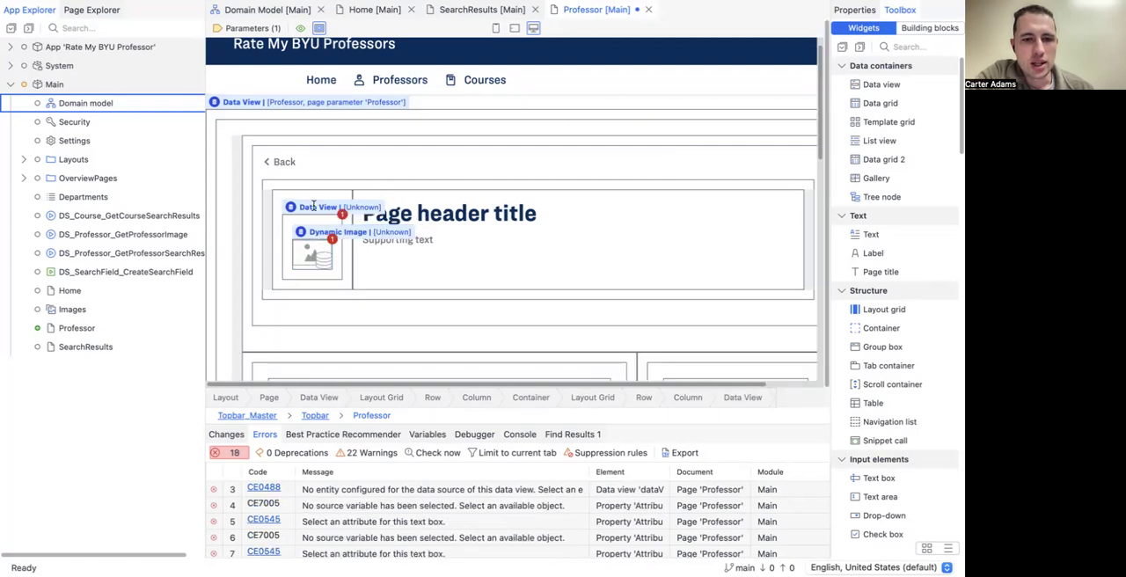
Step: Set the nested data view's source to ProfessorImage over the Professor_ProfessorImage association, without automatically filling its contents
{"action": "left_click", "coordinate": [313, 206]}
{"action": "double_click", "coordinate": [313, 208]}
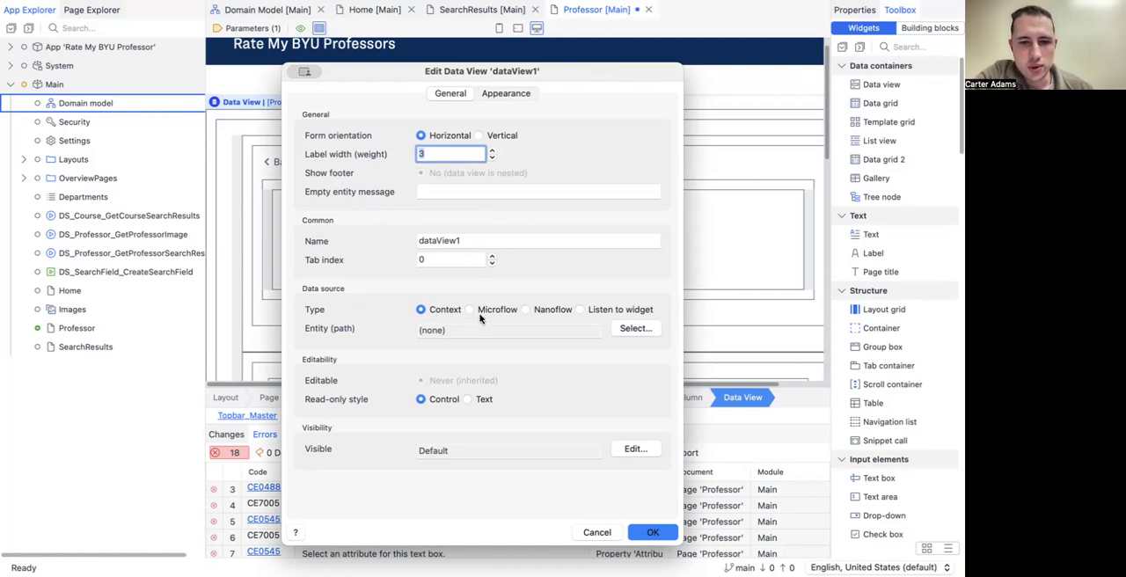
{"action": "left_click", "coordinate": [640, 332]}
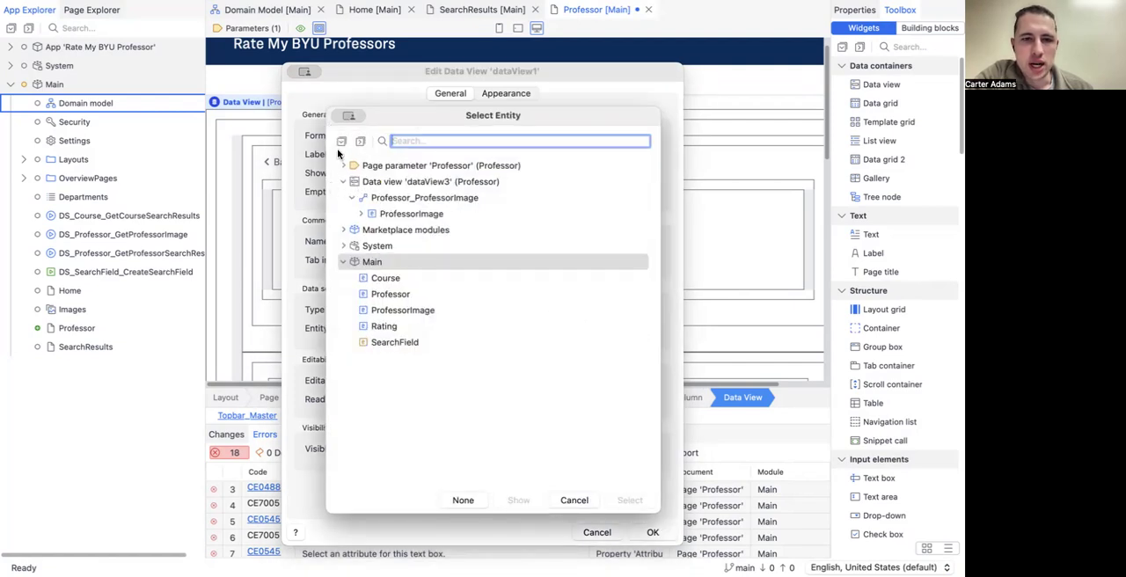
{"action": "left_click", "coordinate": [363, 166]}
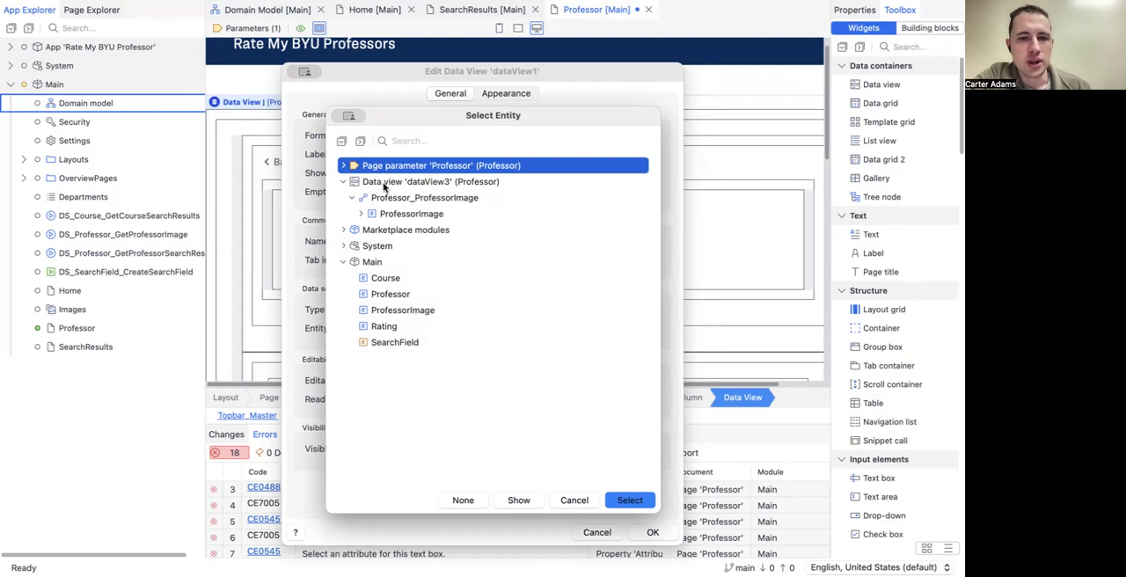
{"action": "left_click", "coordinate": [402, 215]}
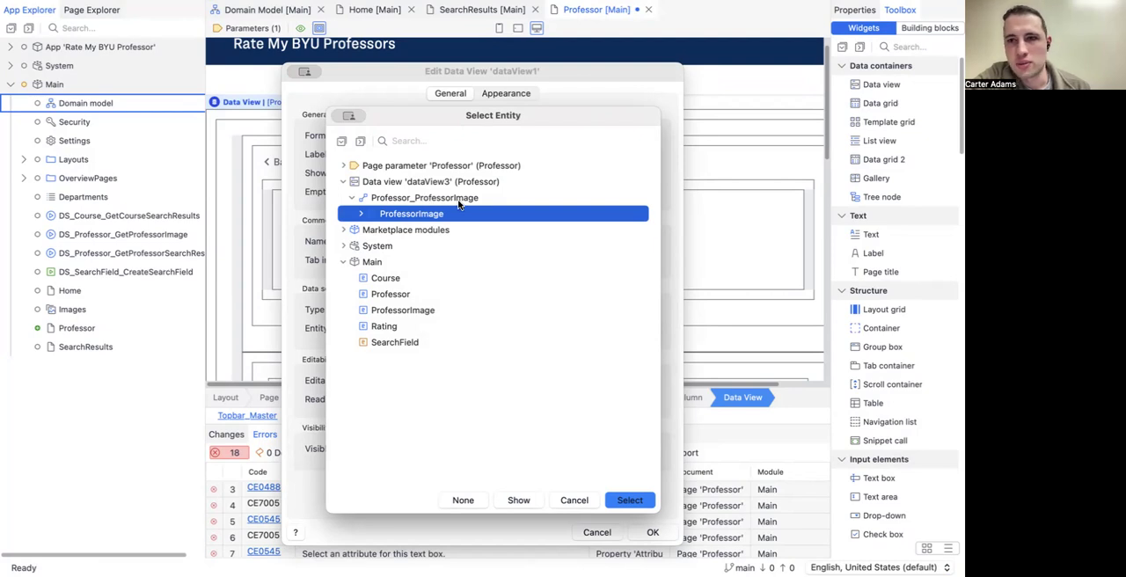
{"action": "left_click", "coordinate": [619, 506]}
{"action": "left_click", "coordinate": [650, 530]}
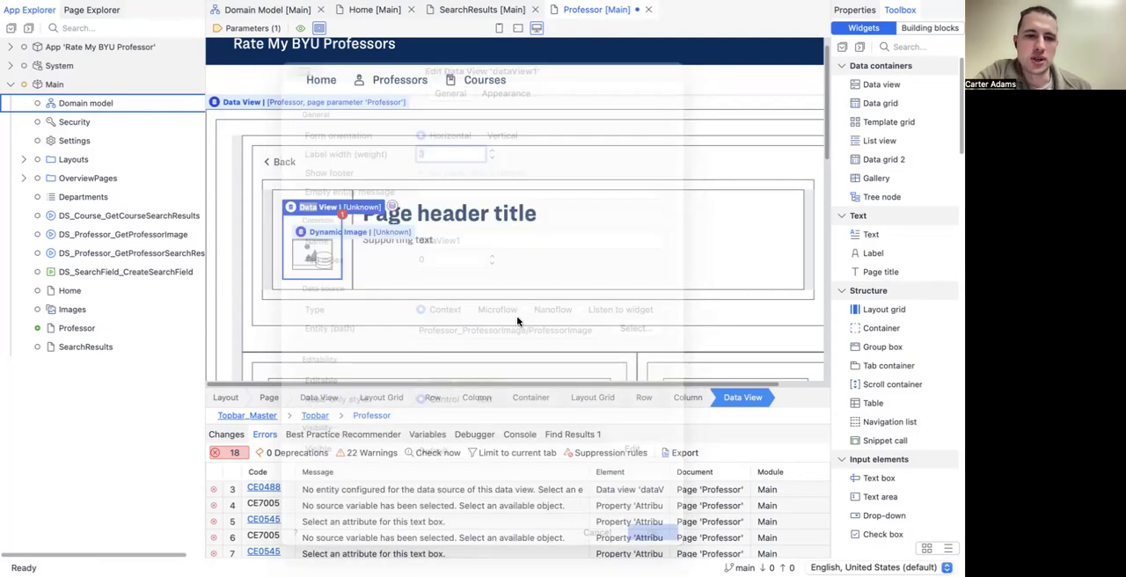
{"action": "left_click", "coordinate": [641, 181]}
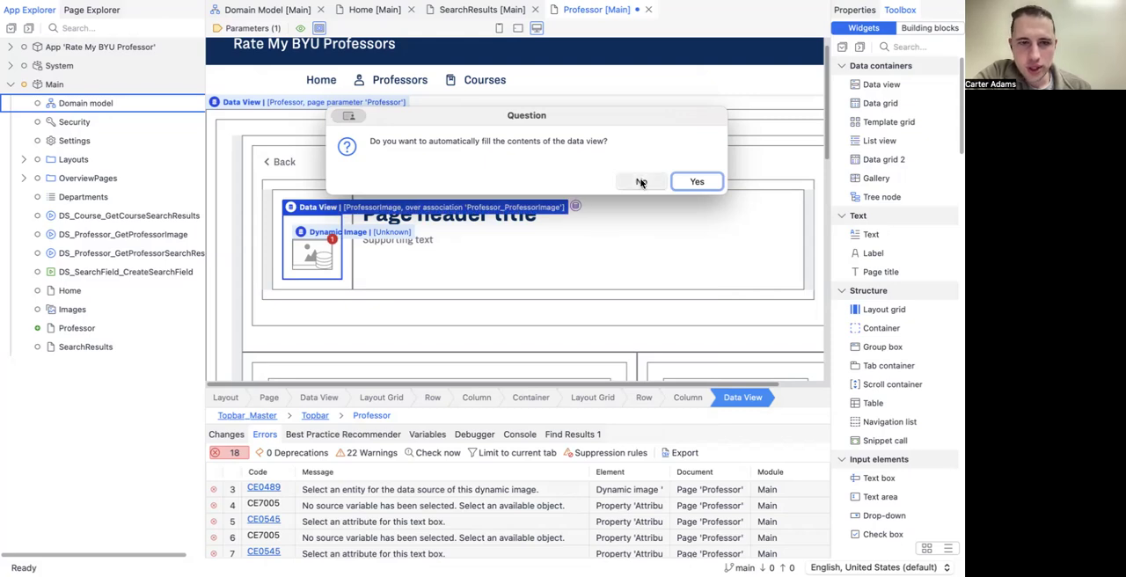
Step: Set the header's dynamic image data source to the ProfessorImage entity from the surrounding data view, without automatically filling its contents
{"action": "double_click", "coordinate": [299, 234]}
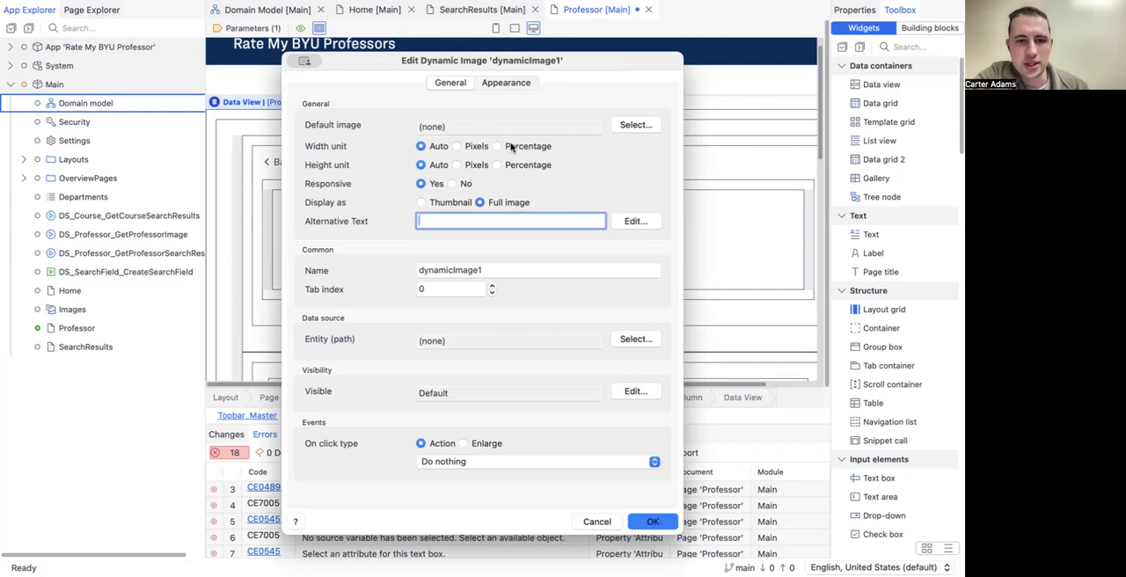
{"action": "left_click", "coordinate": [632, 340]}
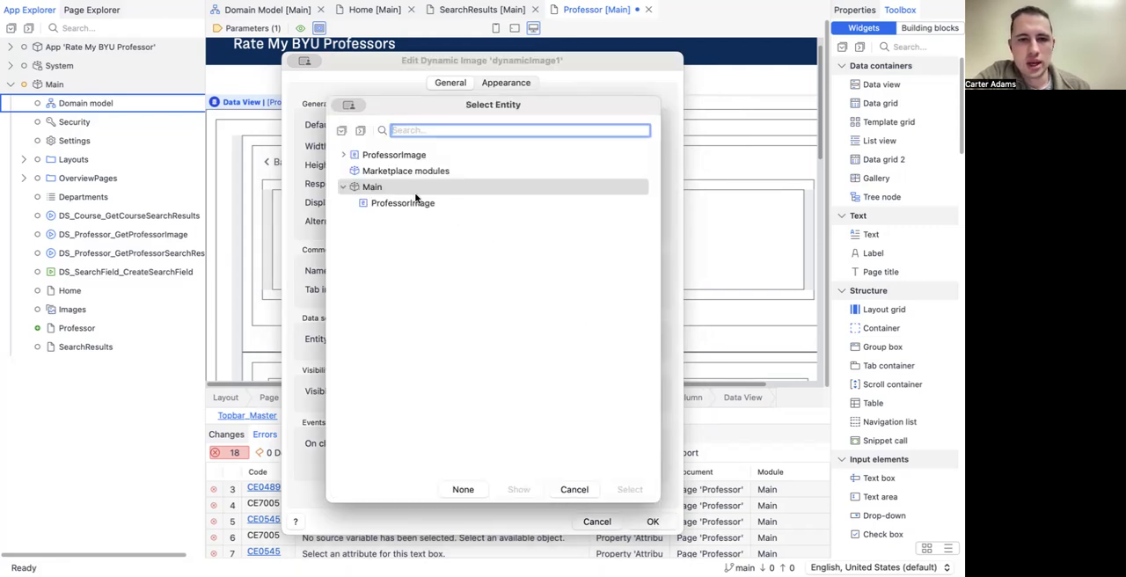
{"action": "left_click", "coordinate": [397, 157]}
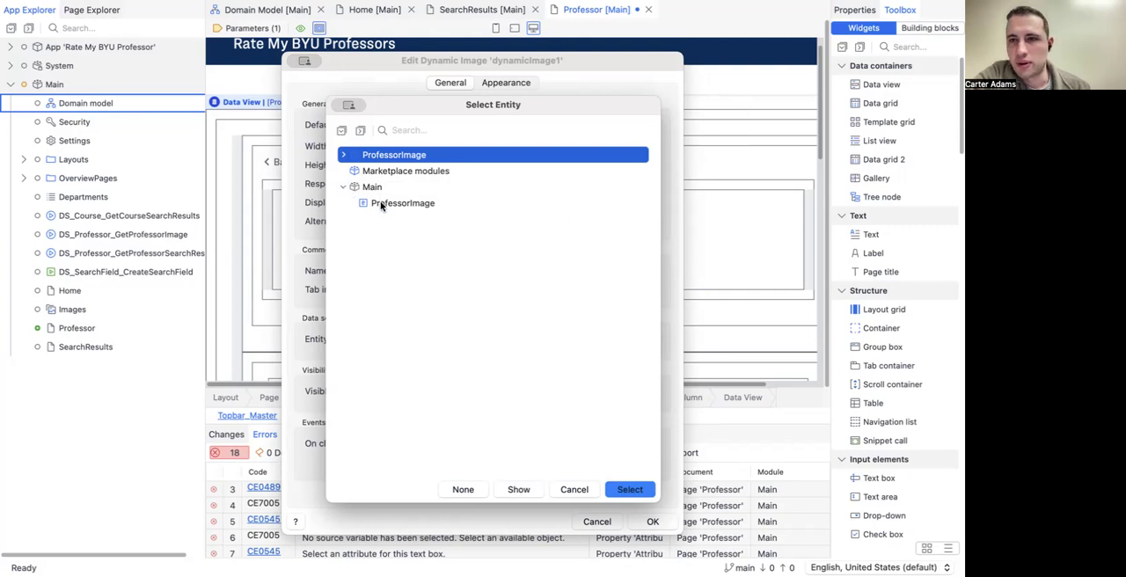
{"action": "left_click", "coordinate": [343, 186]}
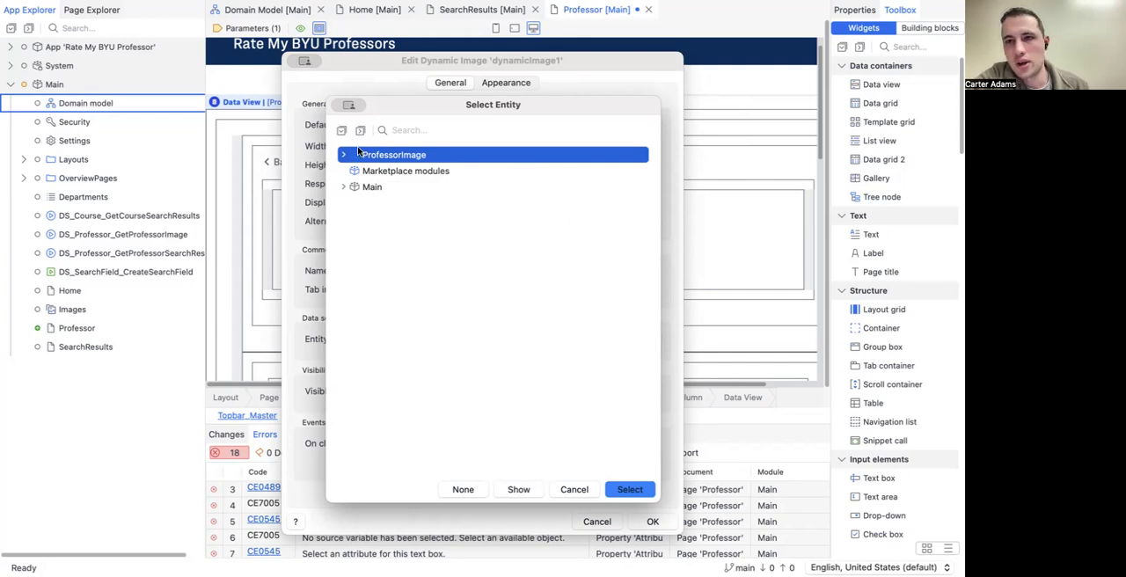
{"action": "left_click", "coordinate": [627, 489]}
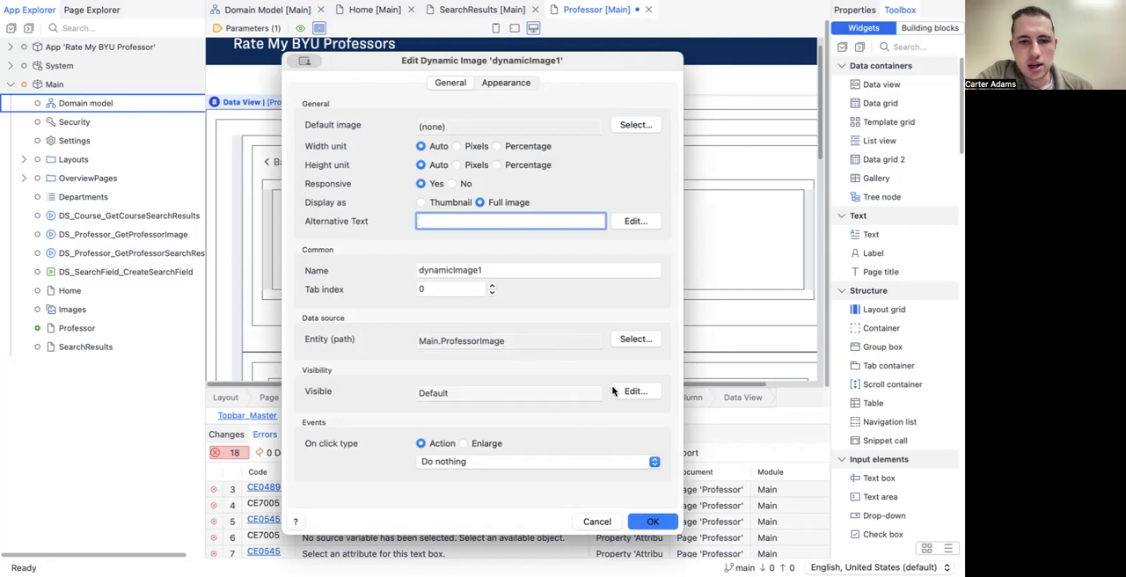
{"action": "left_click", "coordinate": [648, 522]}
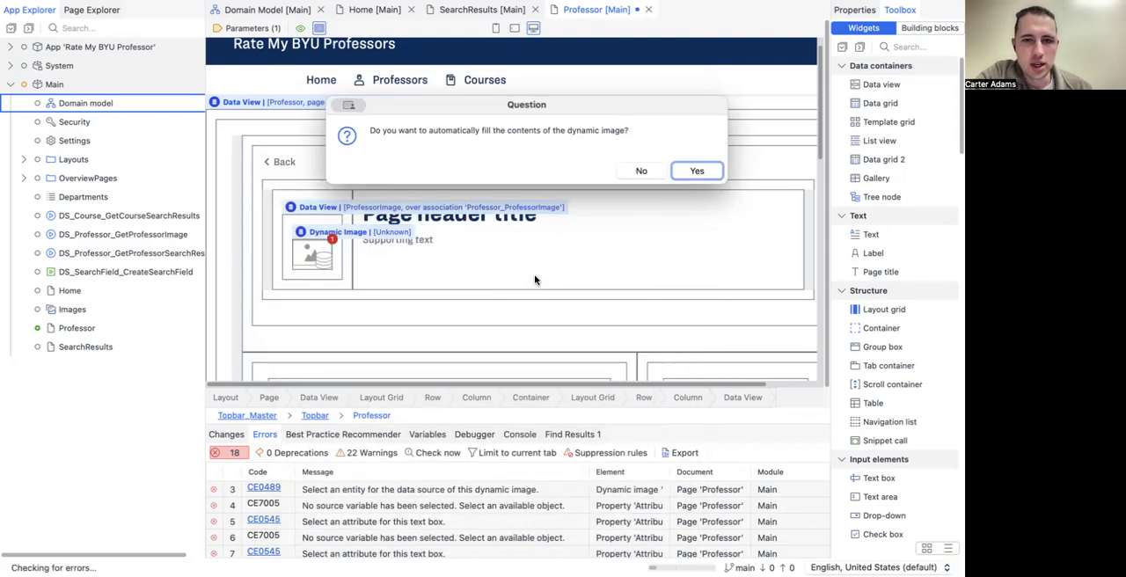
{"action": "left_click", "coordinate": [636, 171]}
{"action": "left_click", "coordinate": [471, 236]}
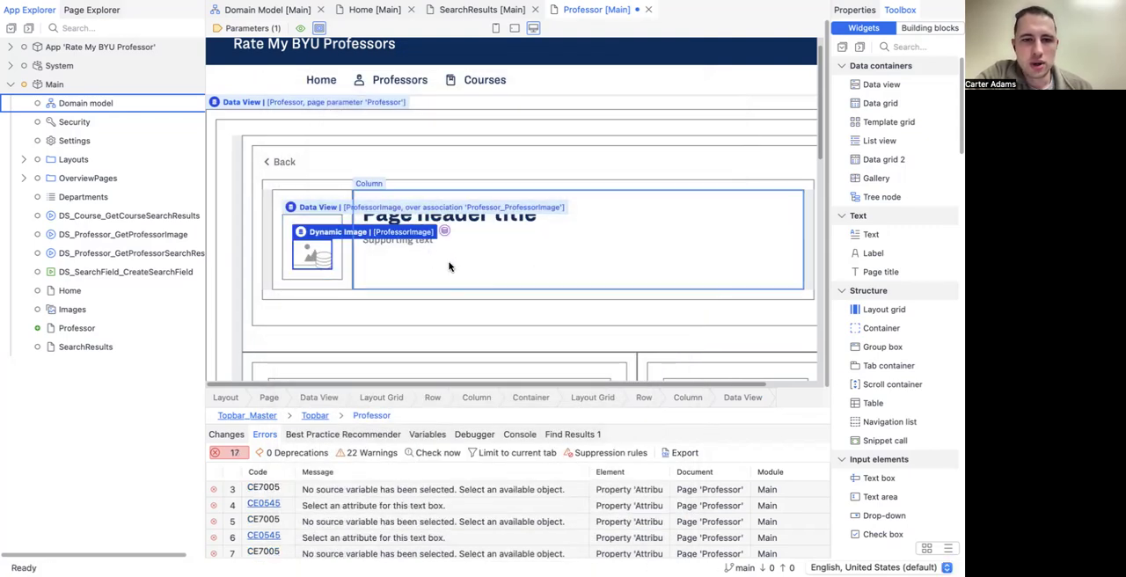
Step: Set the header's dynamic image to display as a thumbnail
{"action": "double_click", "coordinate": [302, 232]}
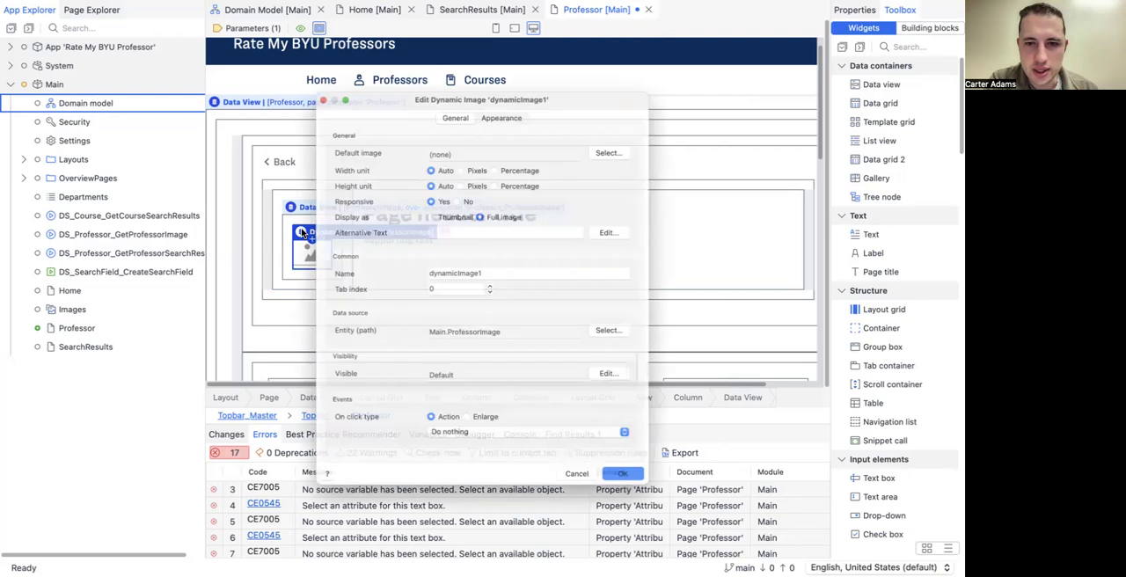
{"action": "left_click", "coordinate": [421, 204]}
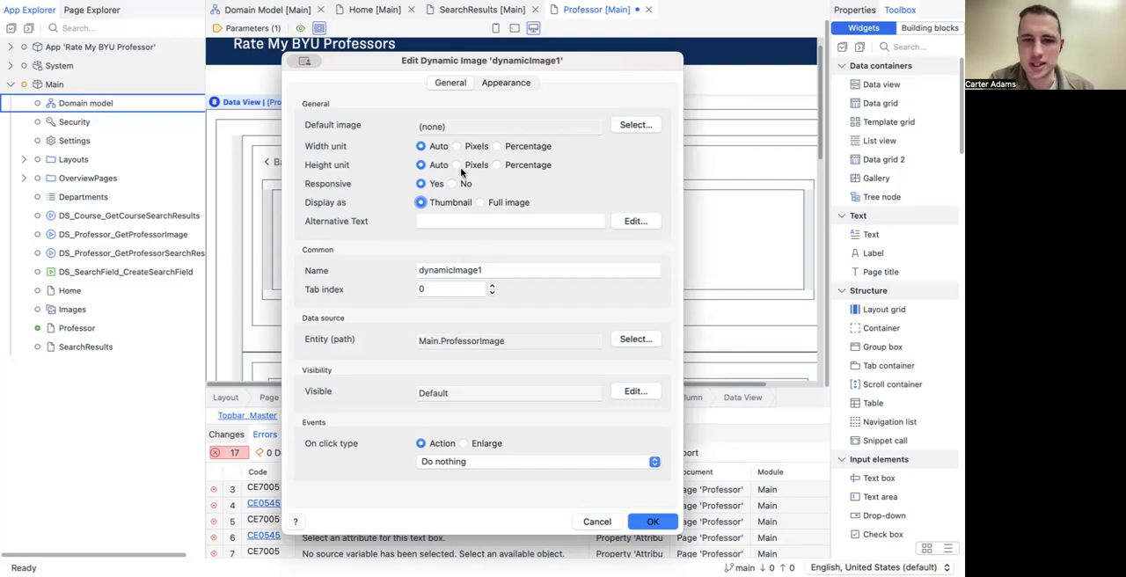
{"action": "left_click", "coordinate": [648, 522]}
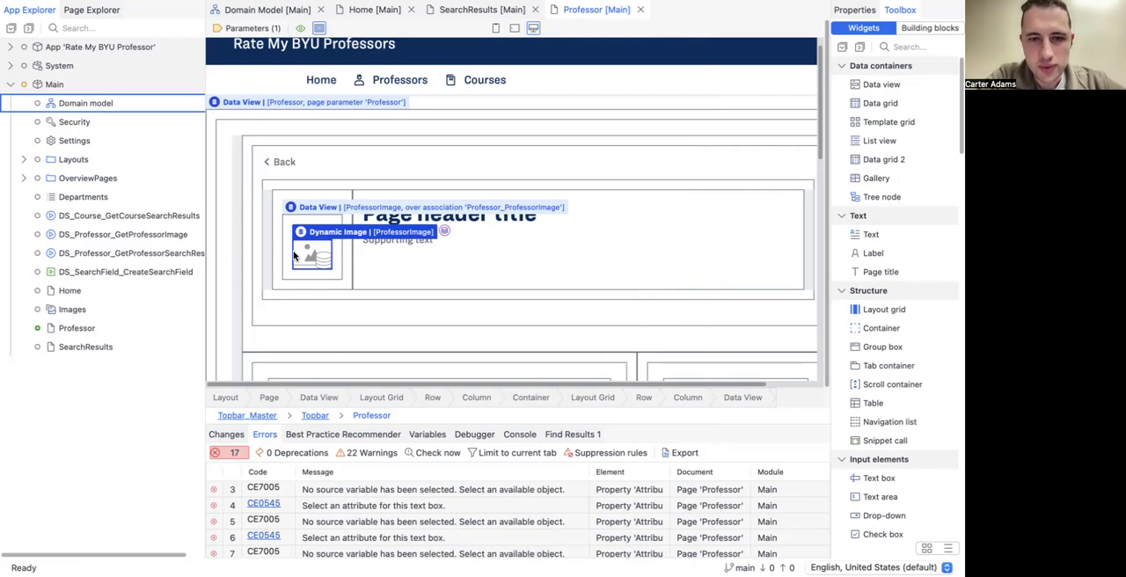
Step: Add a 6,6 layout grid above the page header title and move the title and supporting text into its first column
{"action": "left_click", "coordinate": [427, 272]}
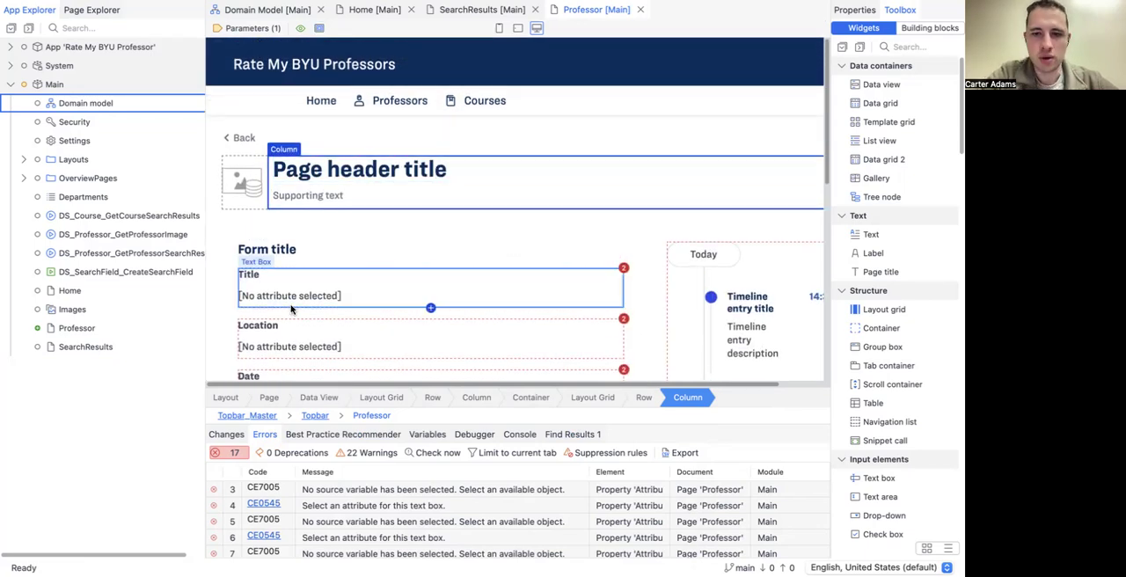
{"action": "scroll", "coordinate": [291, 309], "scroll_direction": "down", "scroll_amount": 3}
{"action": "scroll", "coordinate": [291, 309], "scroll_direction": "up", "scroll_amount": 3}
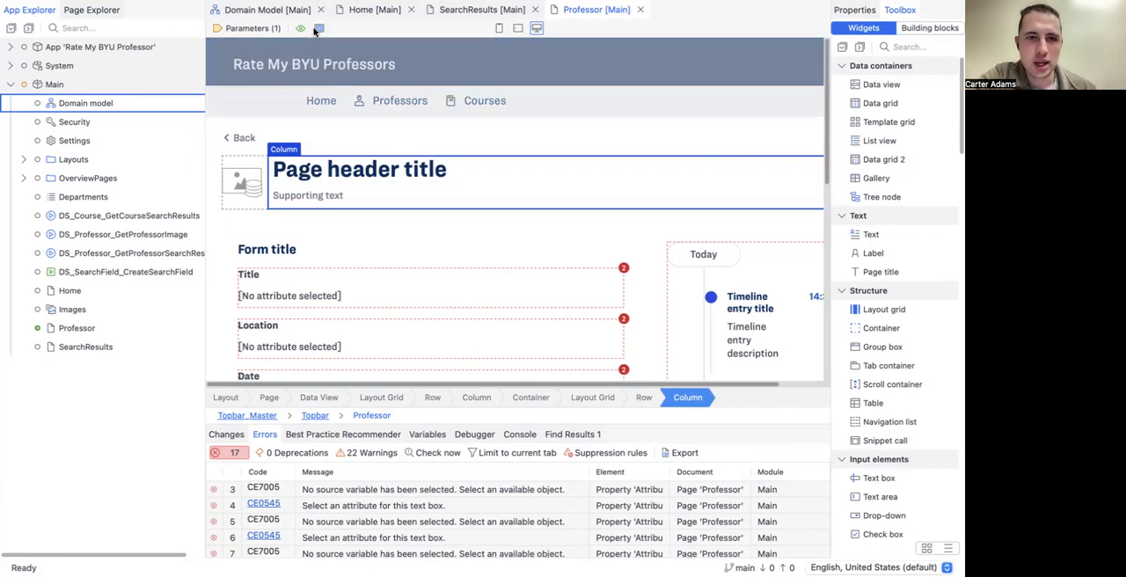
{"action": "left_click", "coordinate": [317, 29]}
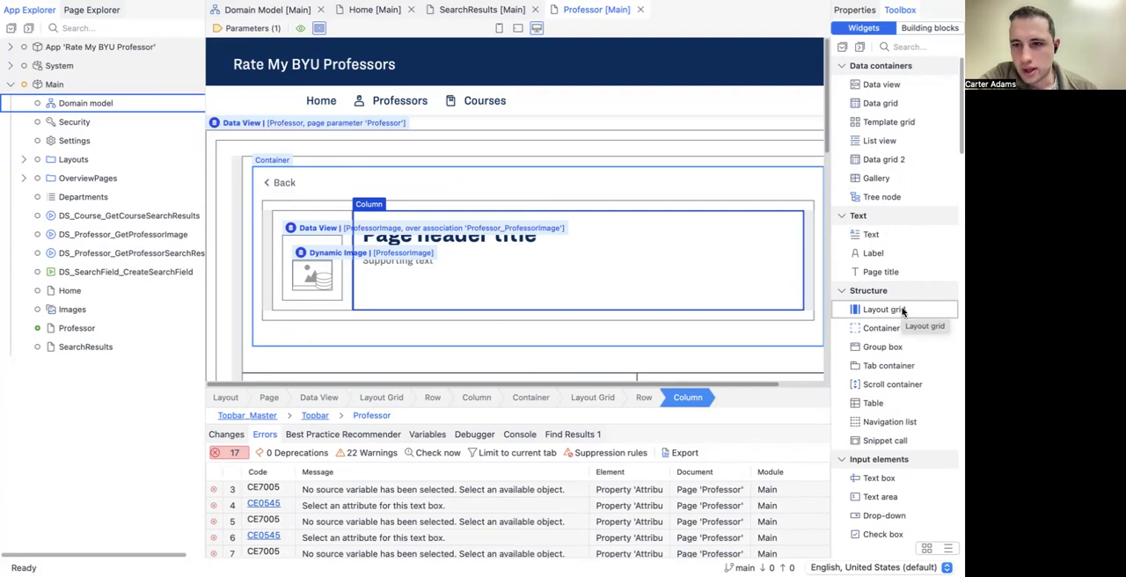
{"action": "left_click_drag", "start_coordinate": [901, 310], "coordinate": [661, 224]}
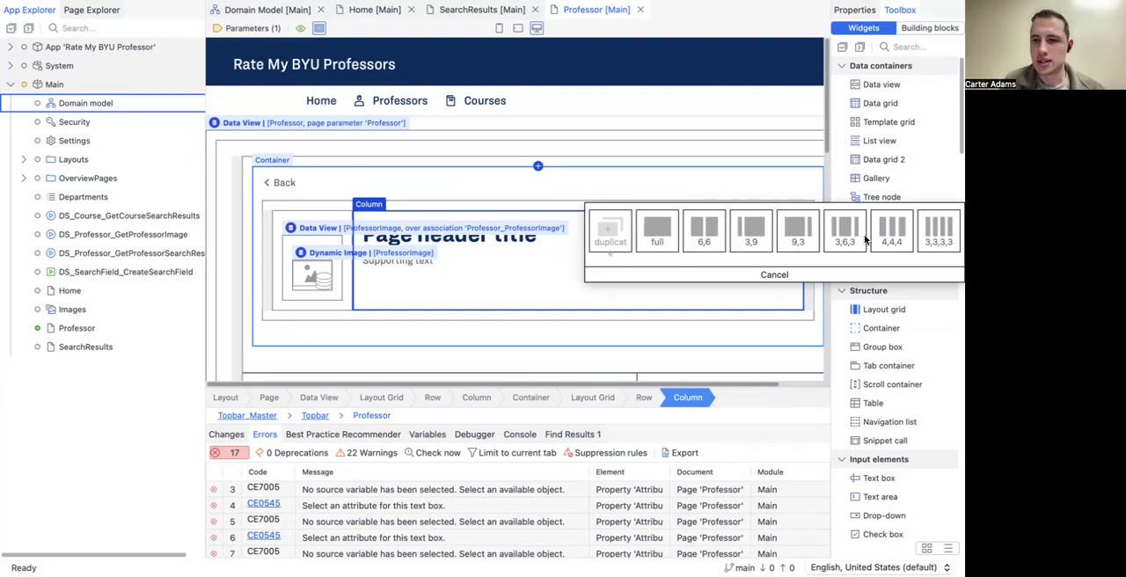
{"action": "left_click", "coordinate": [753, 236]}
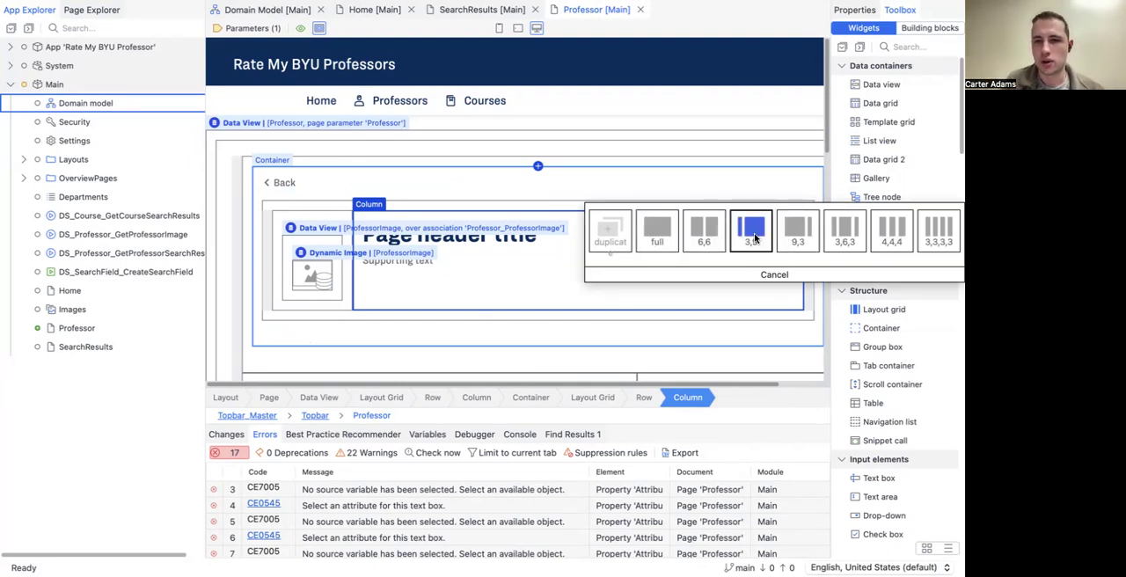
{"action": "left_click", "coordinate": [702, 241]}
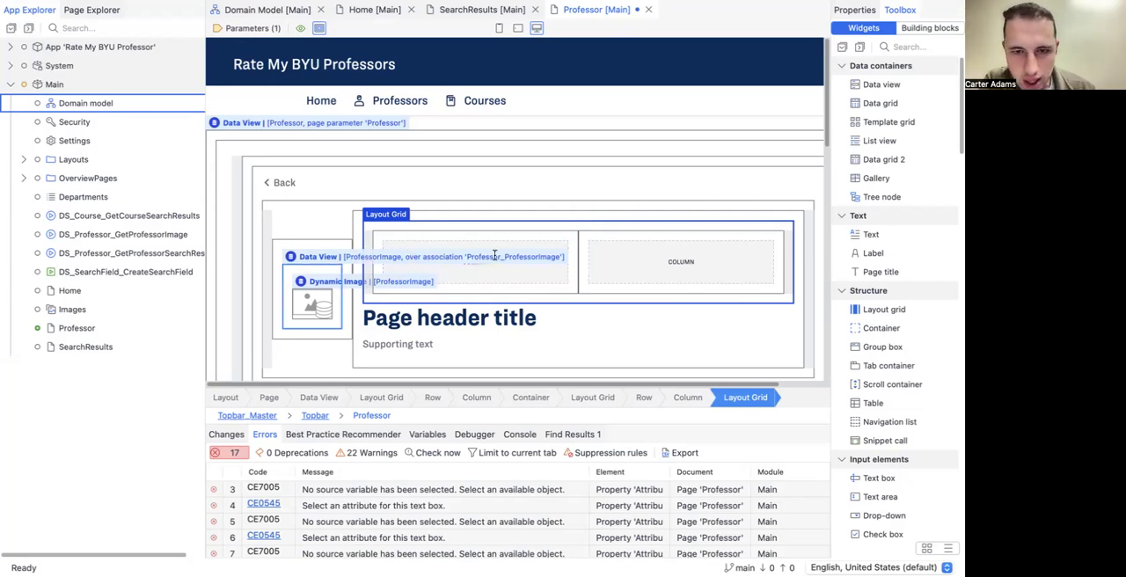
{"action": "left_click_drag", "start_coordinate": [464, 321], "coordinate": [483, 264]}
{"action": "left_click_drag", "start_coordinate": [409, 300], "coordinate": [441, 274]}
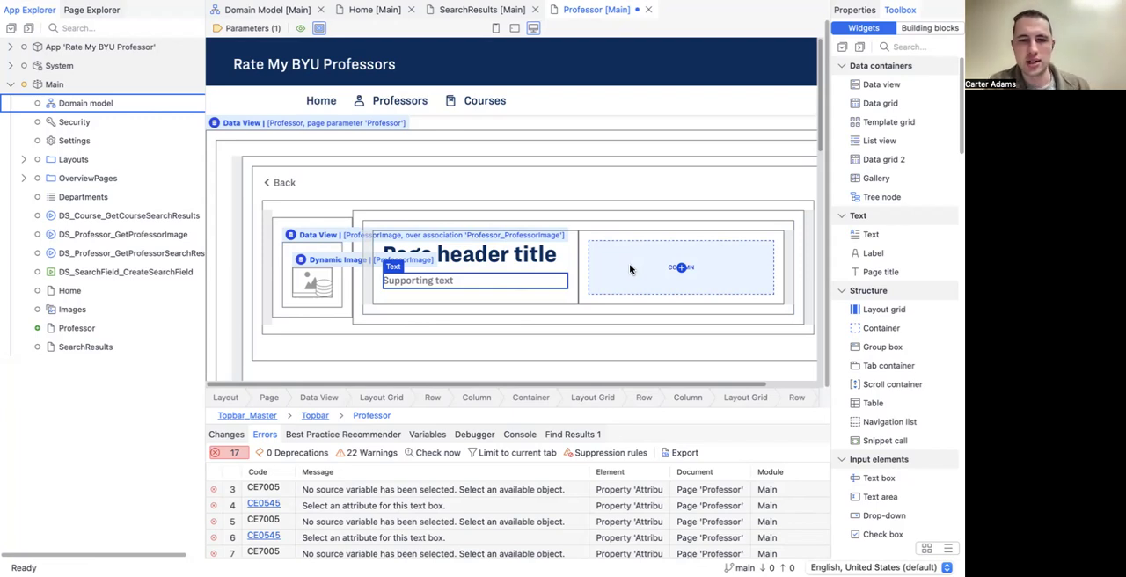
Step: Replace the page header title's caption with the template {1}, with its parameter bound to the Professor's Name attribute
{"action": "scroll", "coordinate": [528, 237], "scroll_direction": "down", "scroll_amount": 1}
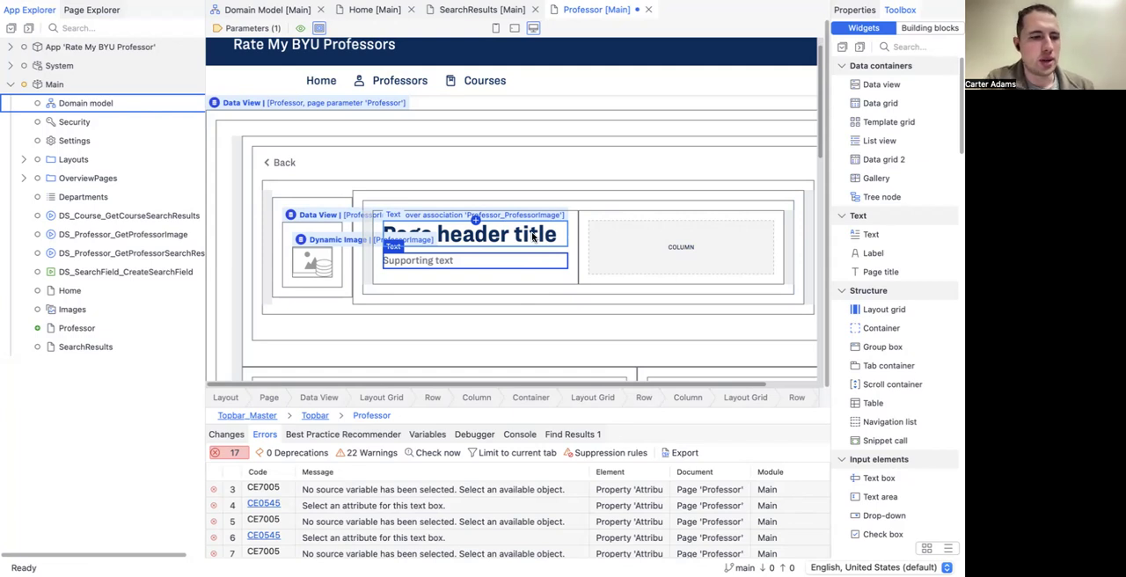
{"action": "double_click", "coordinate": [533, 235]}
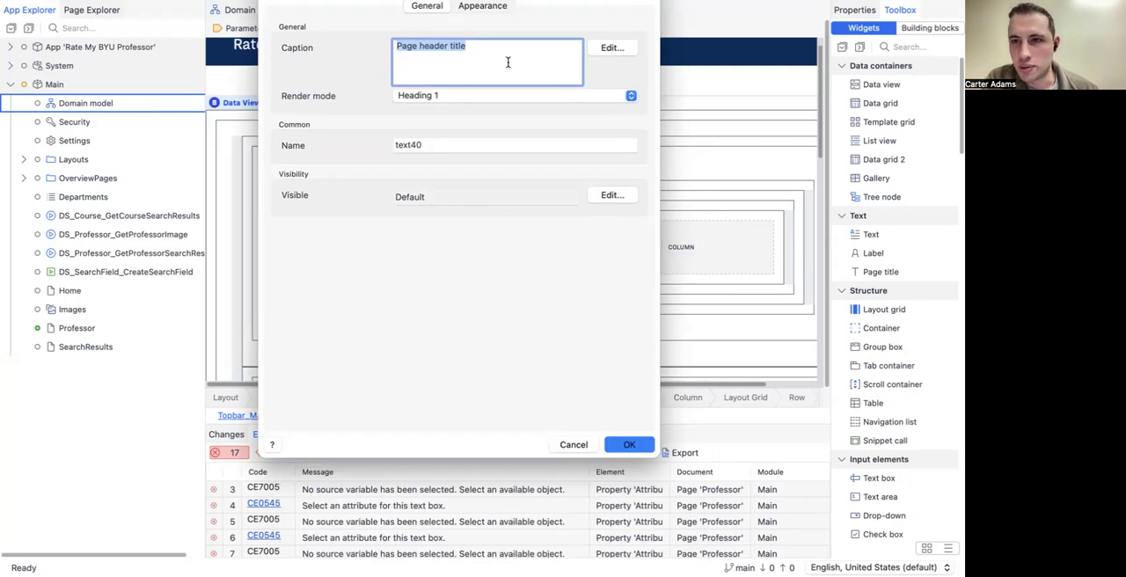
{"action": "left_click", "coordinate": [603, 50]}
{"action": "left_click_drag", "start_coordinate": [498, 64], "coordinate": [341, 53]}
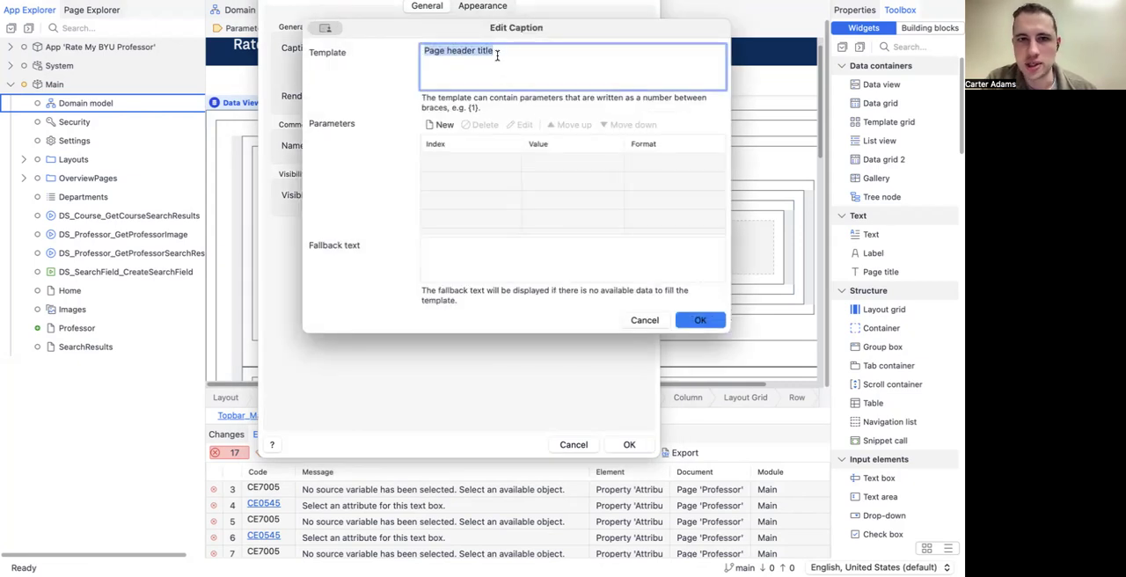
{"action": "key", "text": "BackSpace"}
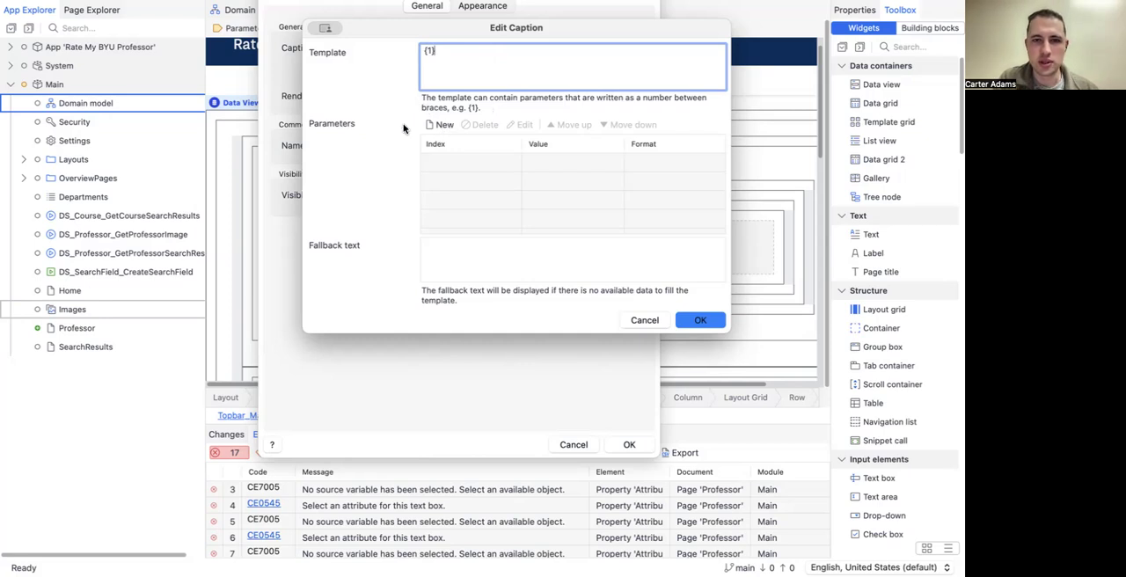
{"action": "left_click", "coordinate": [441, 125]}
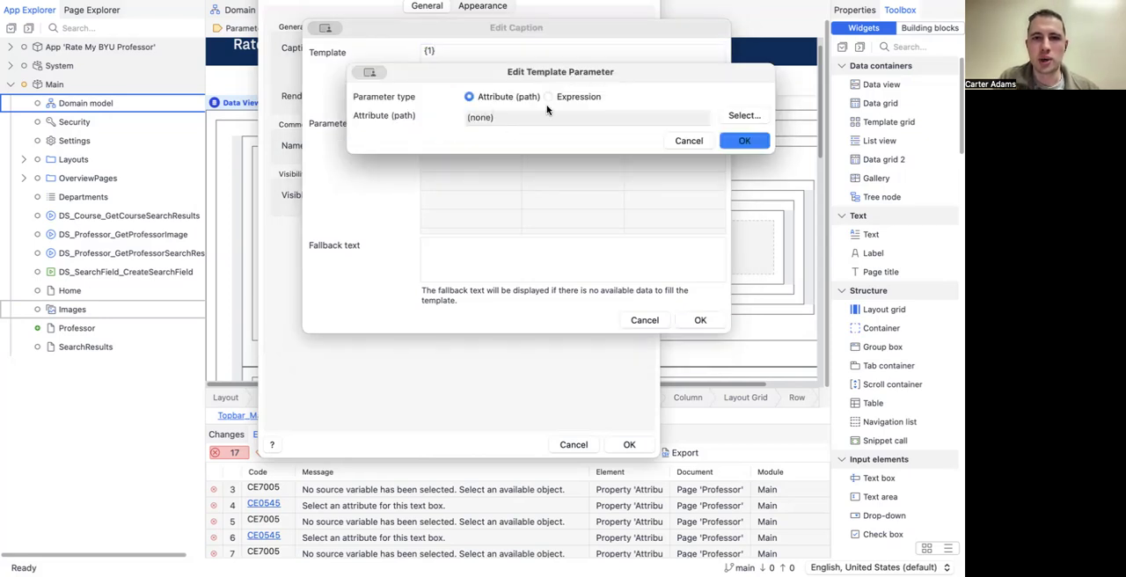
{"action": "left_click", "coordinate": [739, 115]}
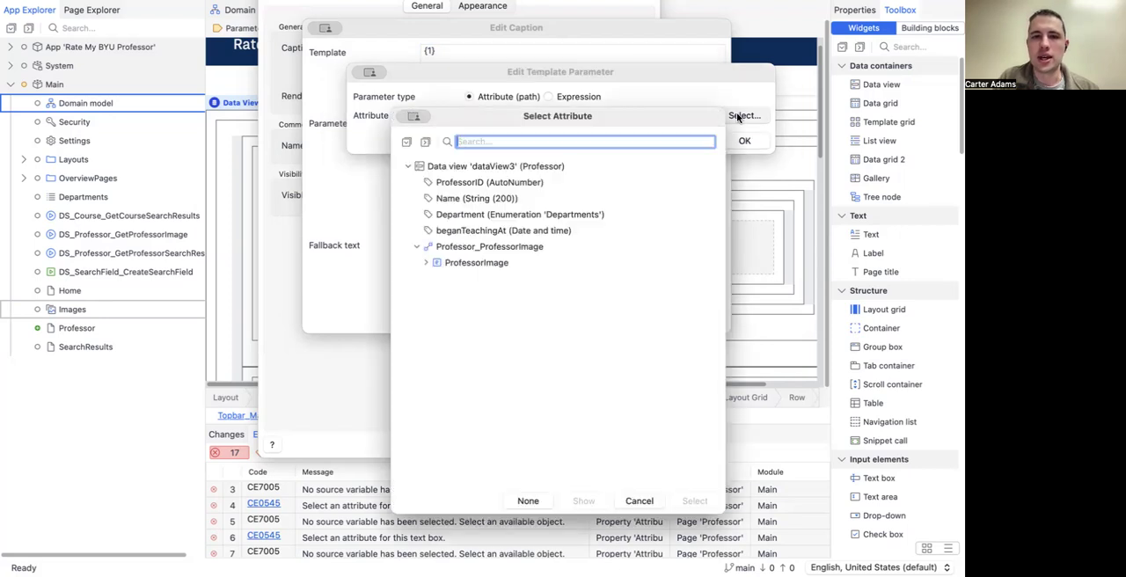
{"action": "left_click", "coordinate": [442, 200]}
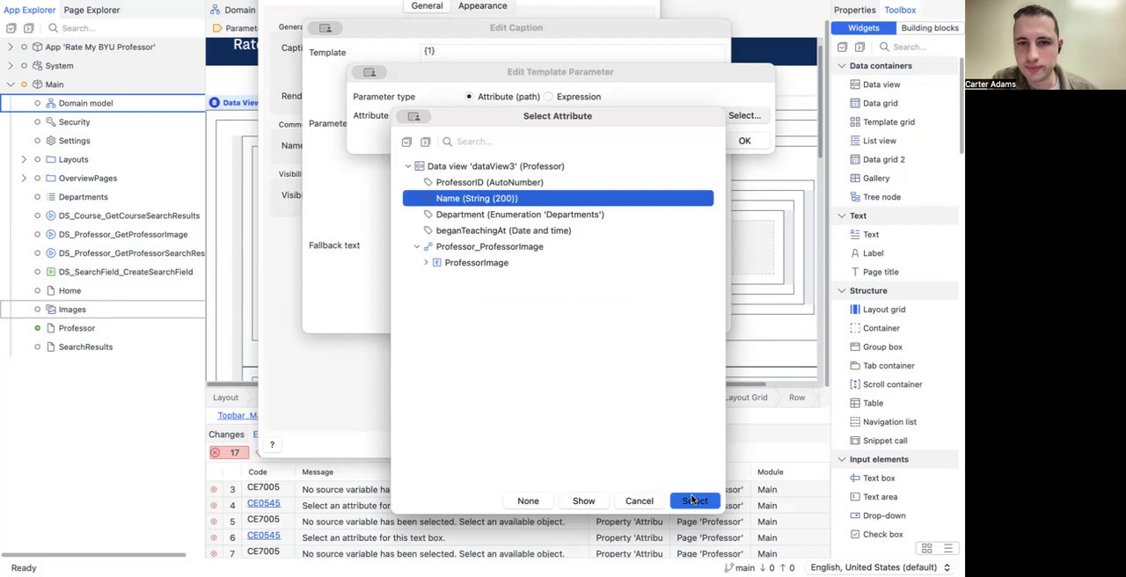
{"action": "left_click", "coordinate": [739, 143]}
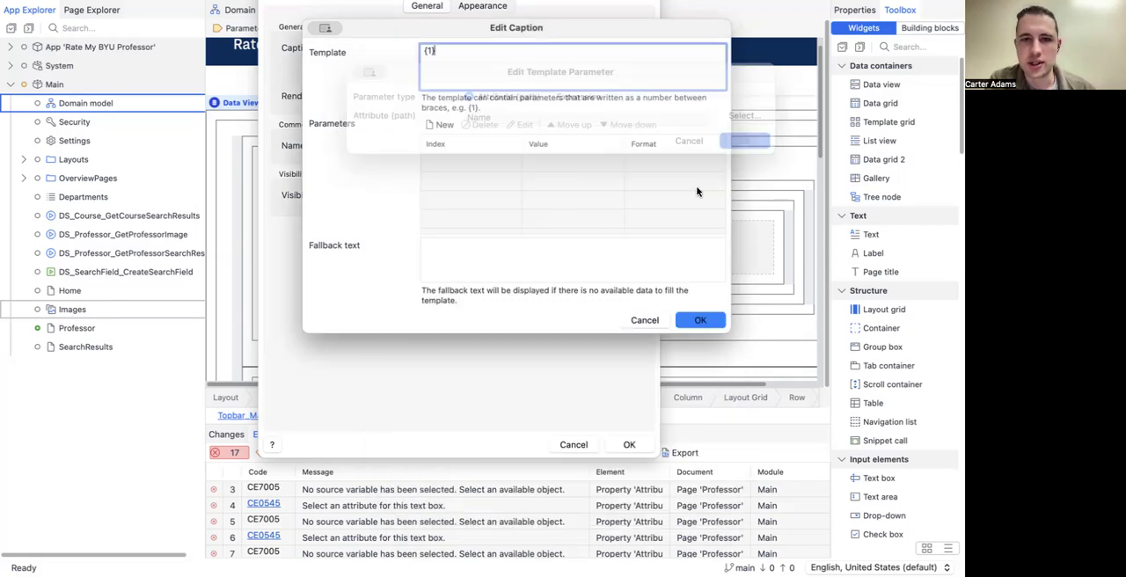
{"action": "left_click", "coordinate": [699, 324]}
{"action": "left_click", "coordinate": [628, 442]}
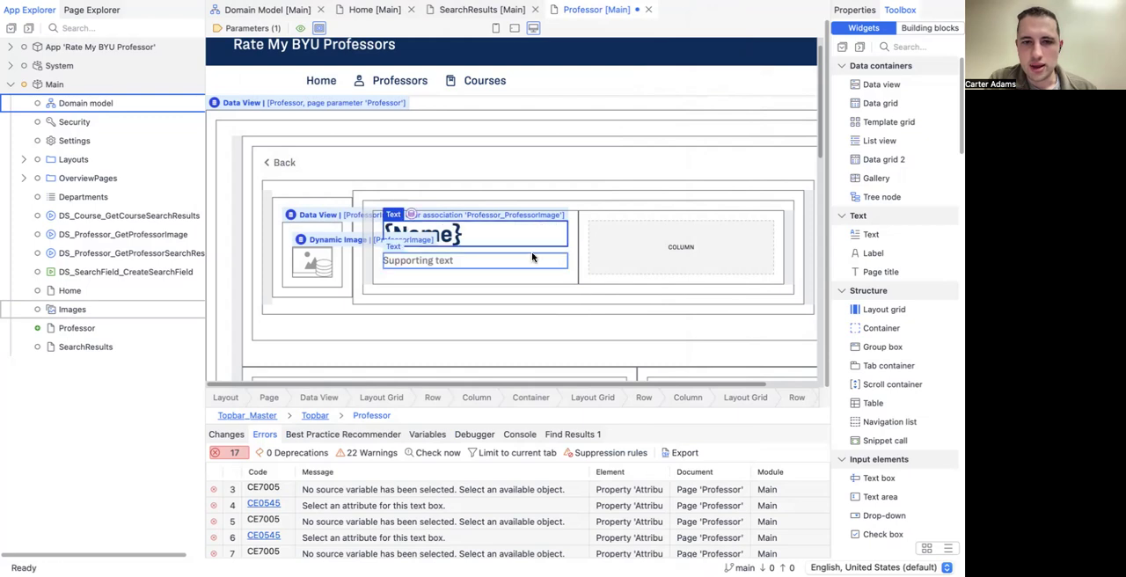
Step: Replace the caption of the supporting text below the professor's name with the template {1}
{"action": "left_click", "coordinate": [319, 28]}
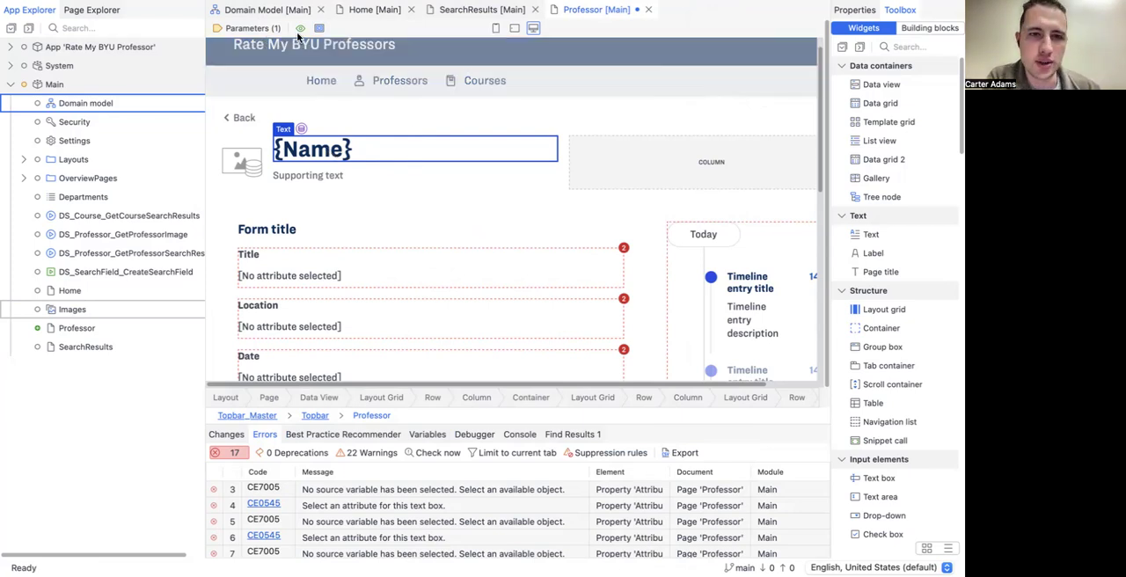
{"action": "left_click", "coordinate": [319, 28]}
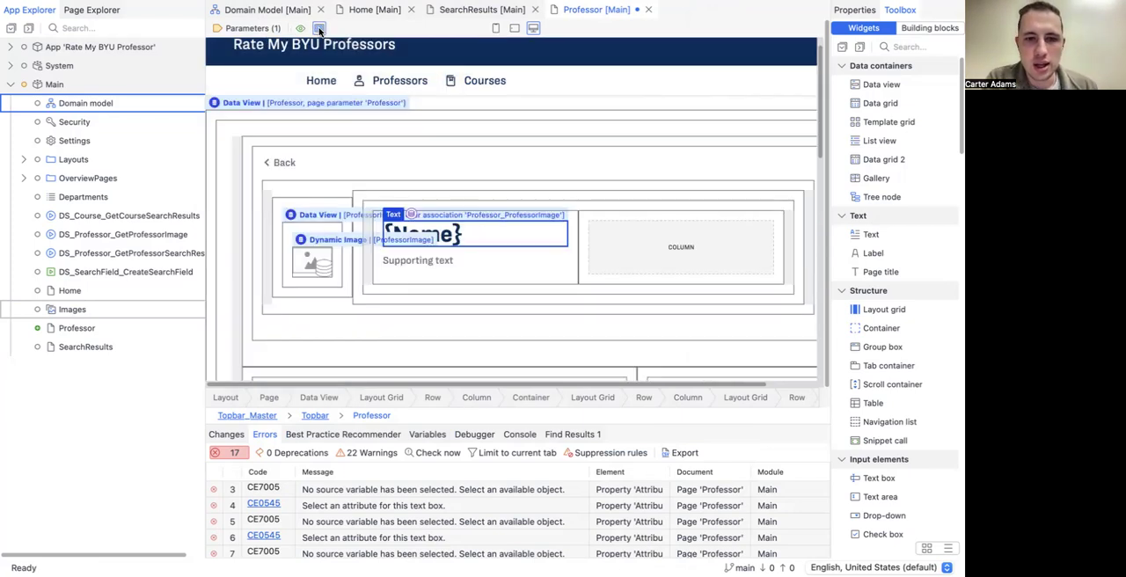
{"action": "double_click", "coordinate": [412, 267]}
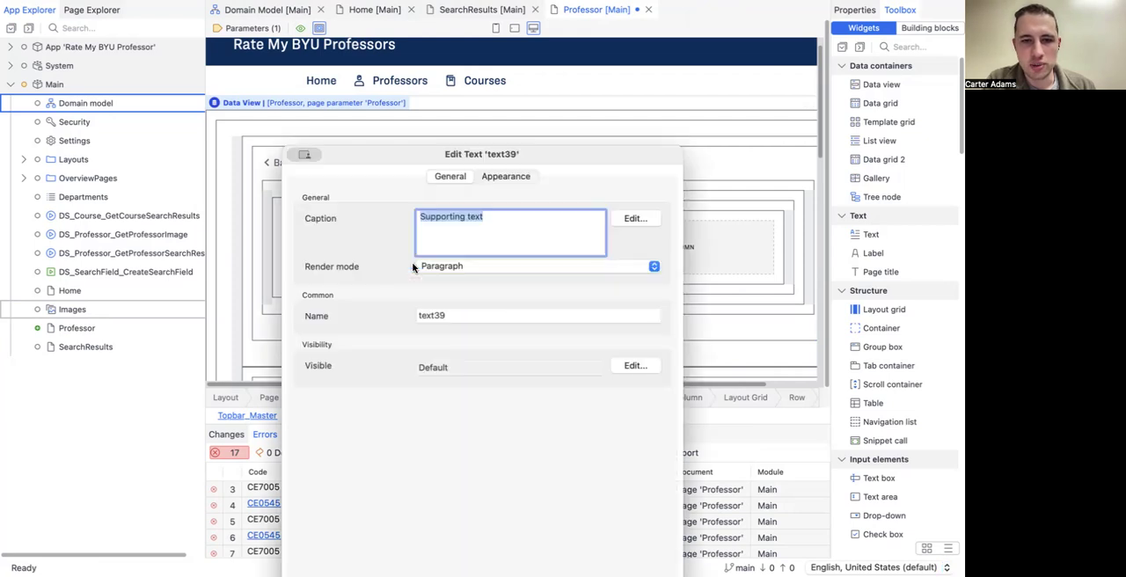
{"action": "type", "text": "{"}
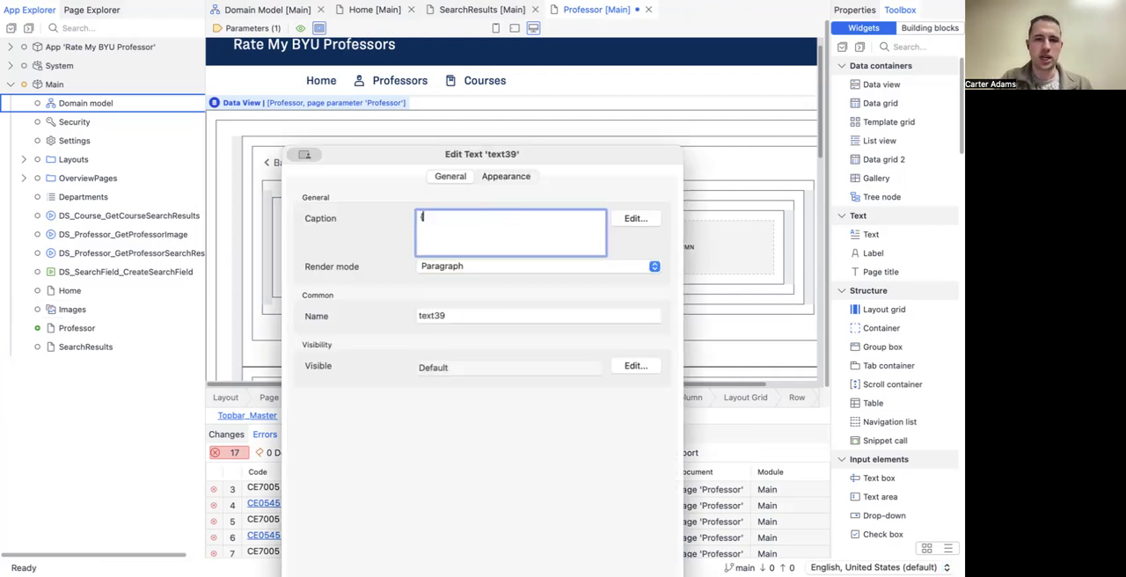
{"action": "left_click", "coordinate": [635, 218]}
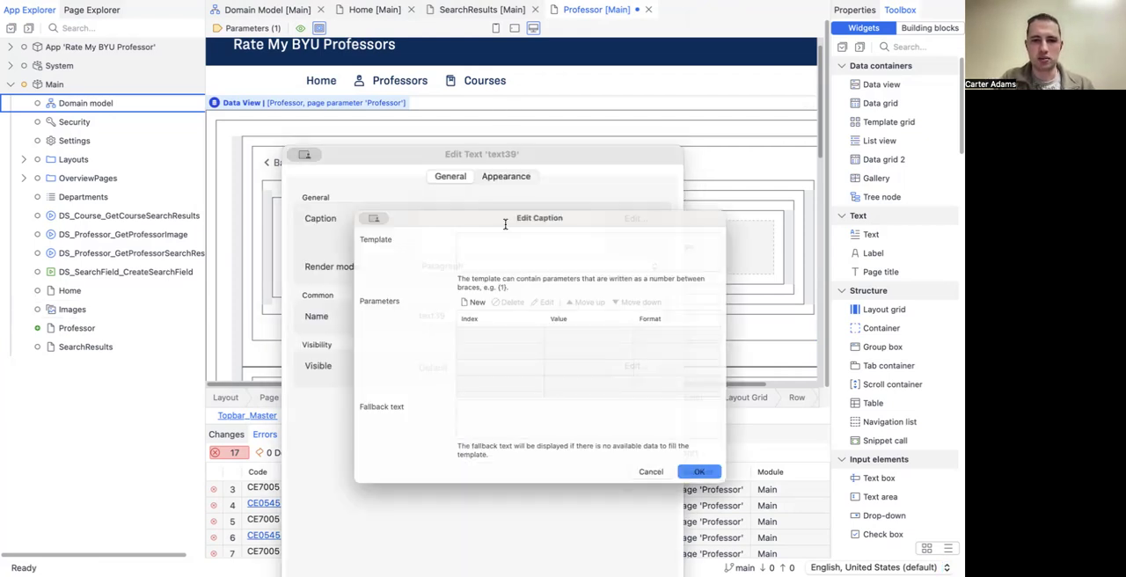
{"action": "type", "text": "1"}
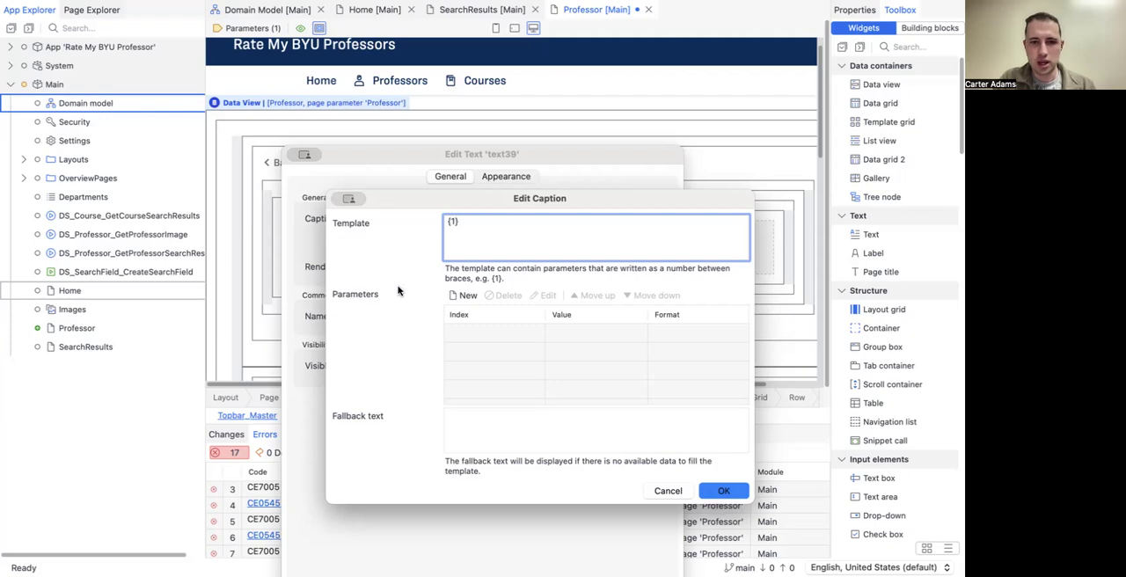
Step: Add a parameter to the supporting text's caption template and bind it to the Professor's Department attribute
{"action": "left_click", "coordinate": [458, 296]}
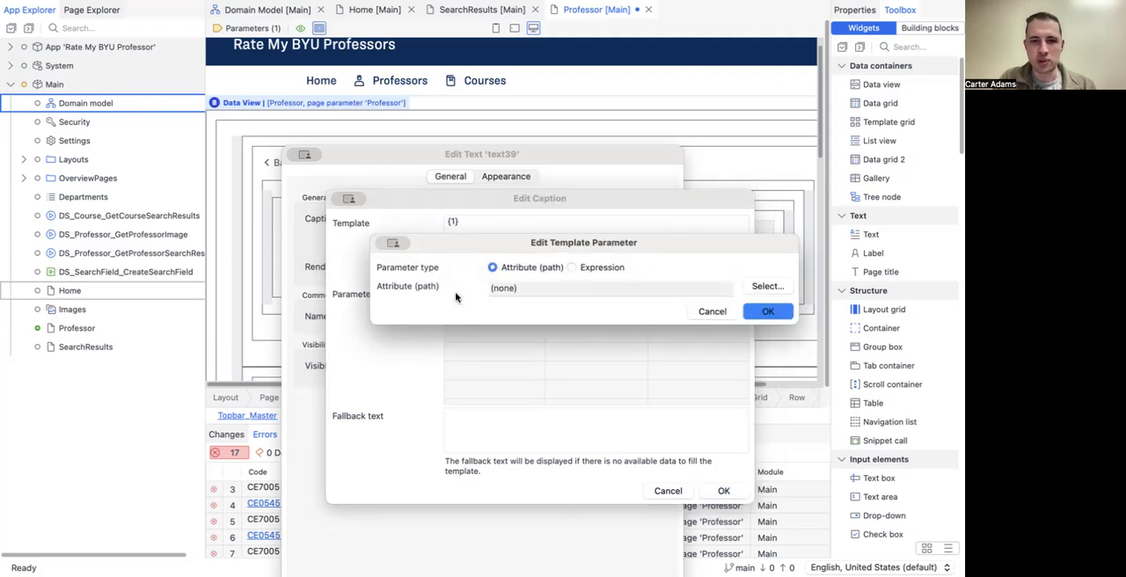
{"action": "left_click", "coordinate": [766, 286]}
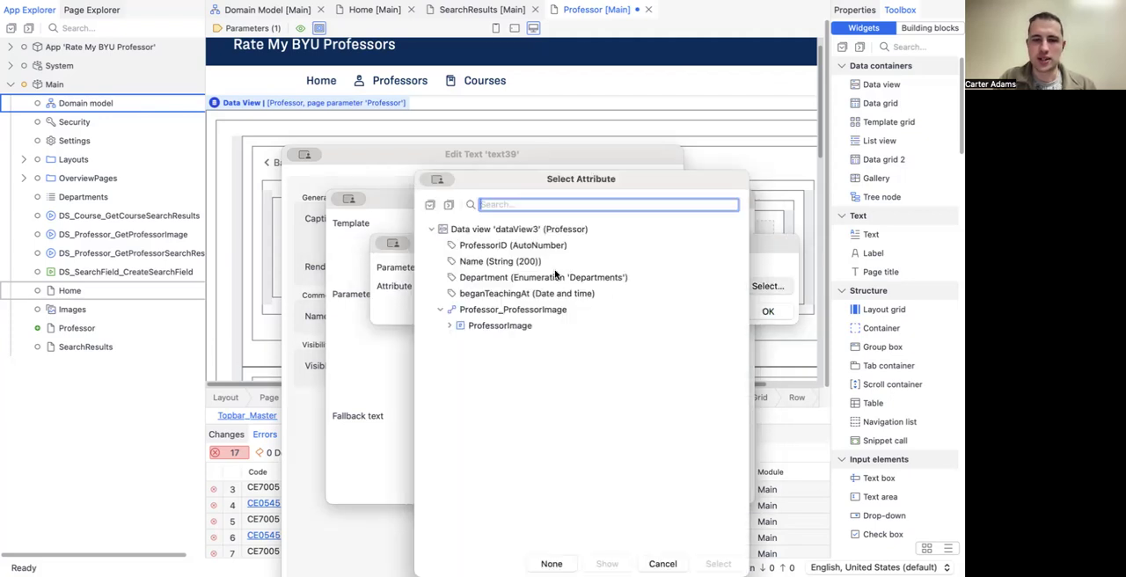
{"action": "left_click", "coordinate": [499, 278]}
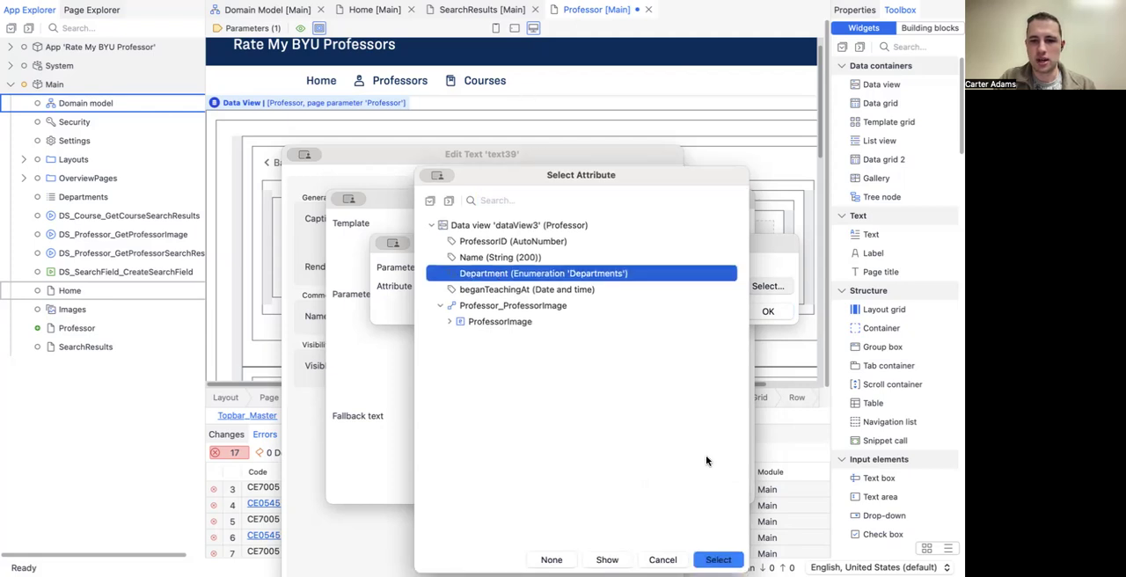
{"action": "key", "text": "Return"}
{"action": "key", "text": "Return"}
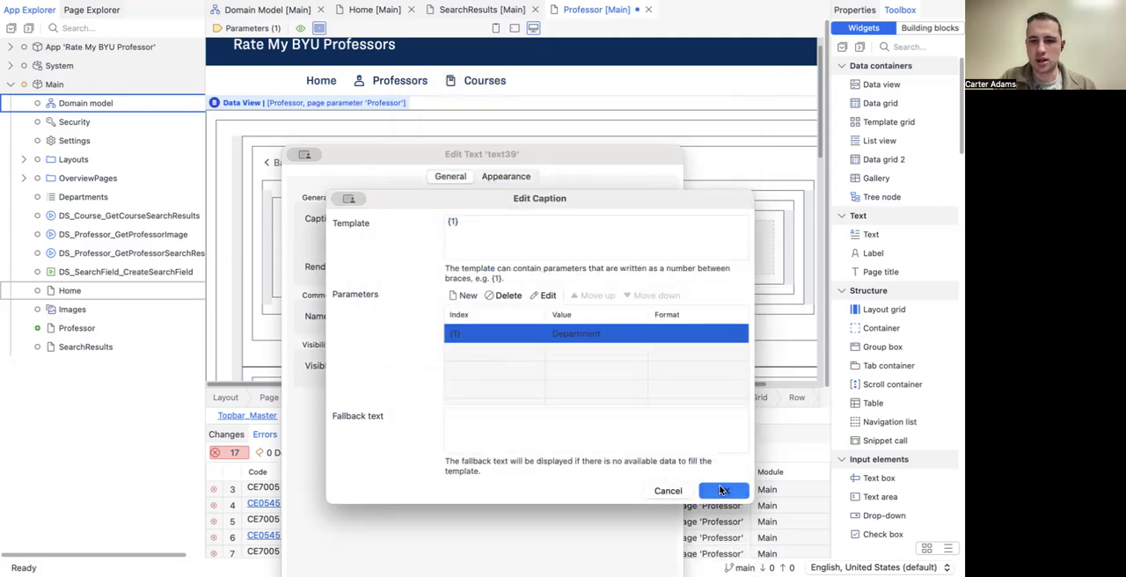
{"action": "key", "text": "Return"}
{"action": "left_click", "coordinate": [643, 529]}
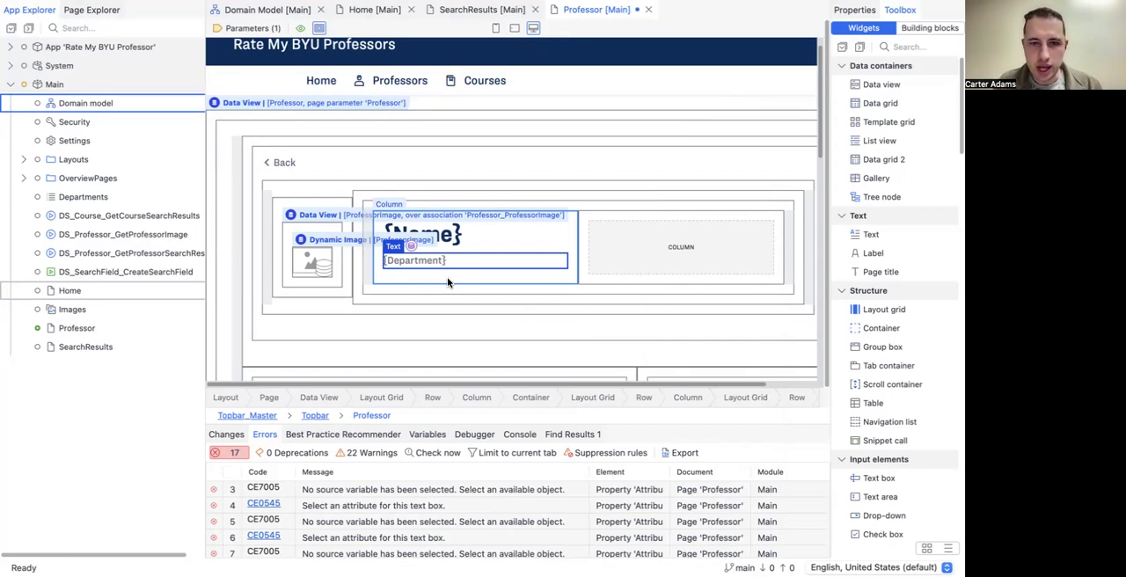
Step: Copy the name and department texts together into the empty second column of the header's layout grid
{"action": "left_click", "coordinate": [466, 235]}
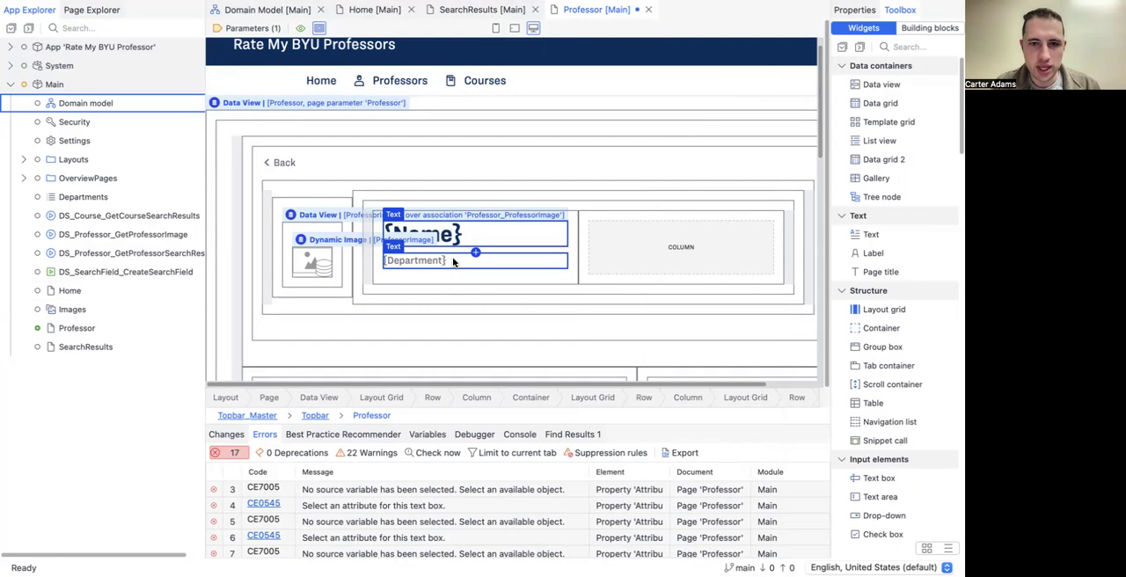
{"action": "left_click", "coordinate": [629, 245]}
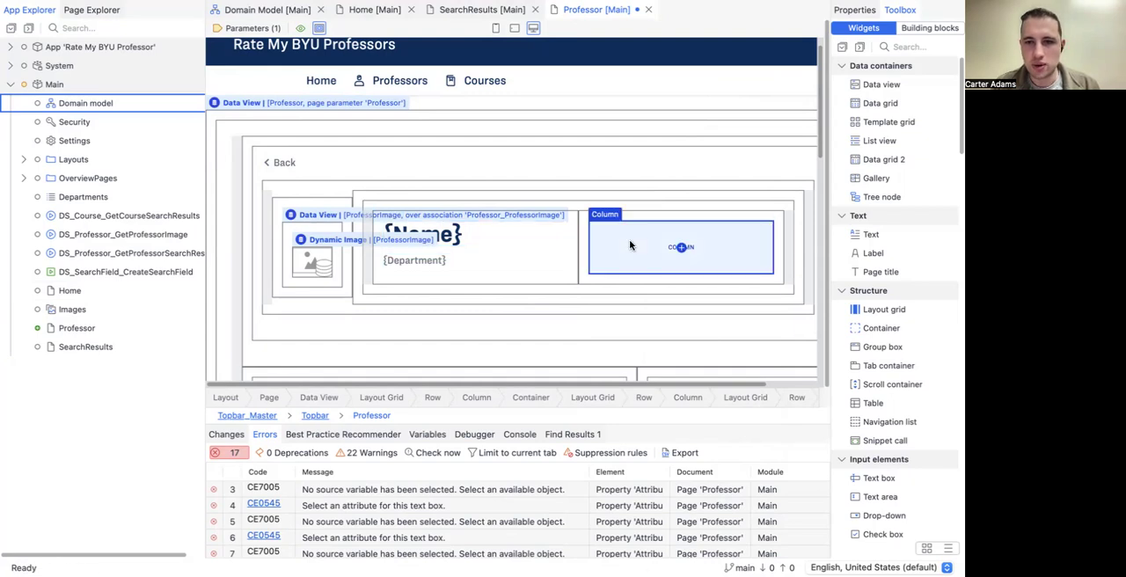
{"action": "key", "text": "ctrl+v"}
{"action": "right_click", "coordinate": [630, 245]}
{"action": "key", "text": "Escape"}
{"action": "left_click", "coordinate": [635, 239]}
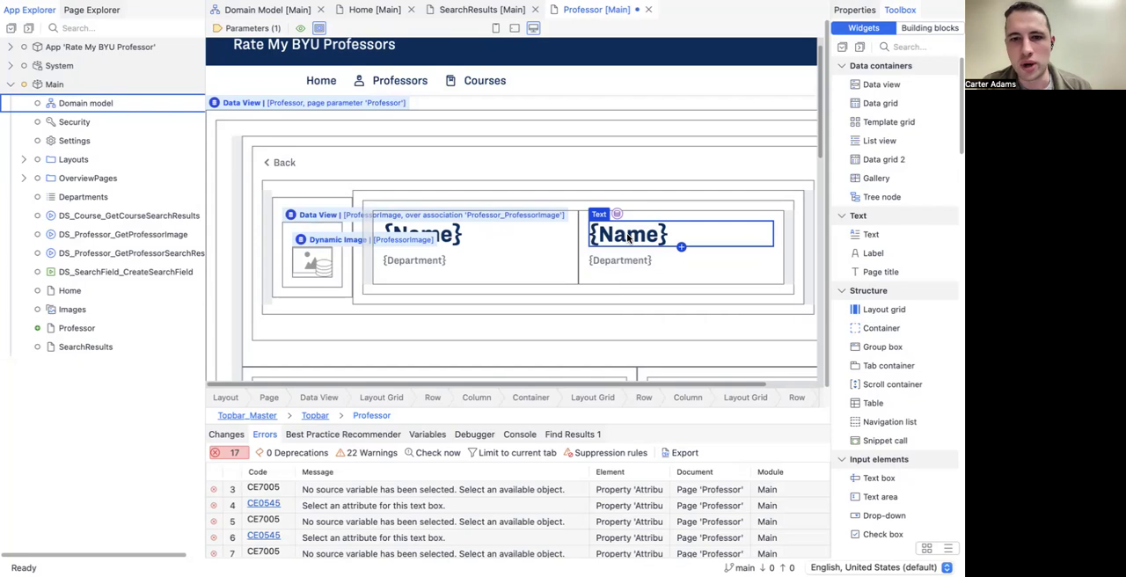
Step: Change the caption of the copied Name heading in the second column to the placeholder 4/5
{"action": "double_click", "coordinate": [627, 237]}
{"action": "key", "text": "BackSpace"}
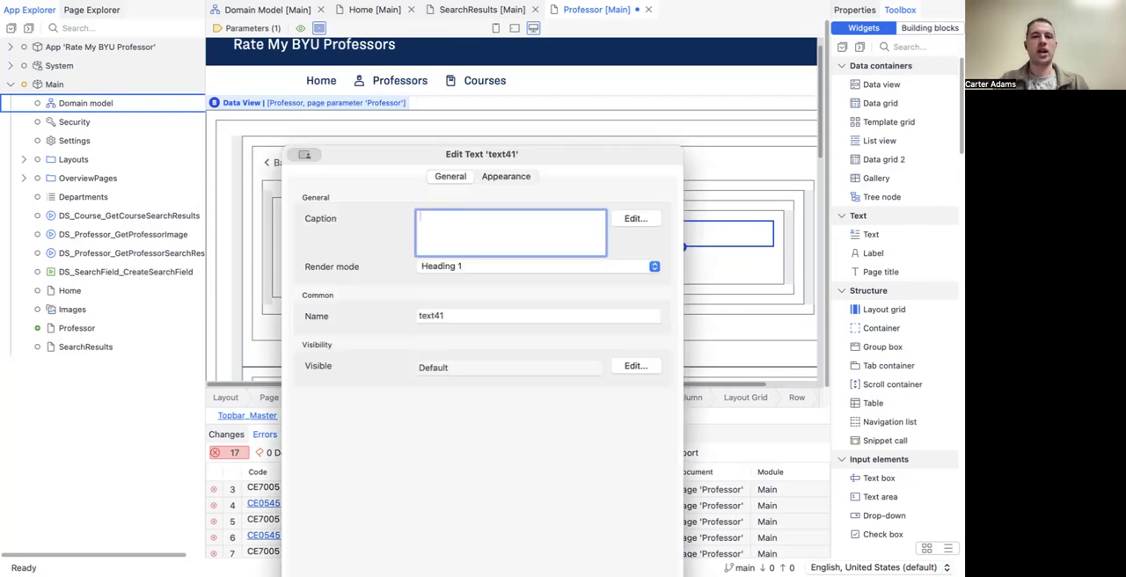
{"action": "type", "text": "4/5"}
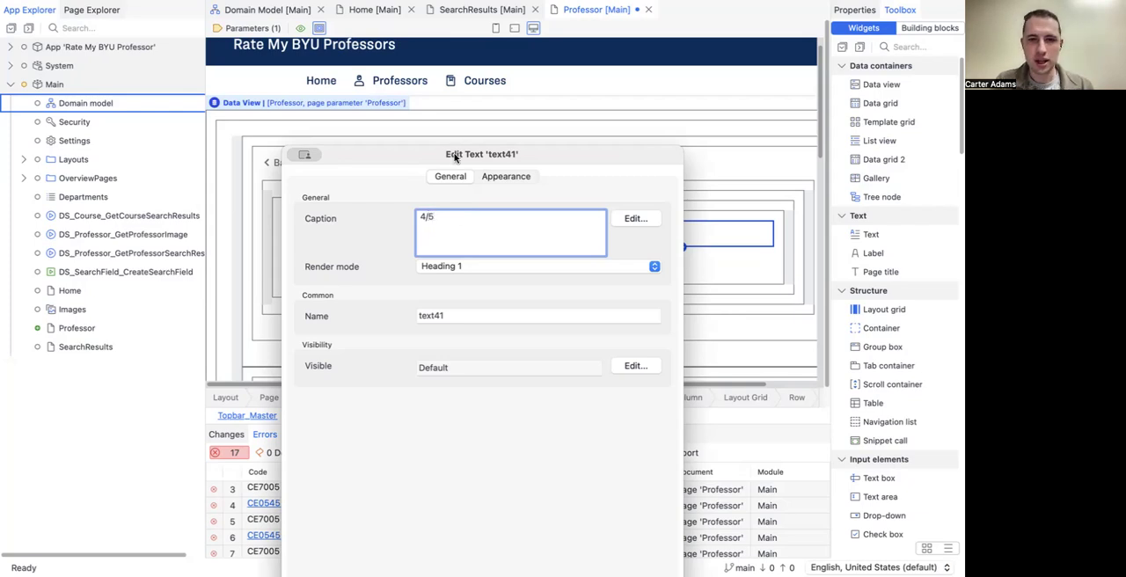
{"action": "left_click_drag", "start_coordinate": [455, 156], "coordinate": [455, 57]}
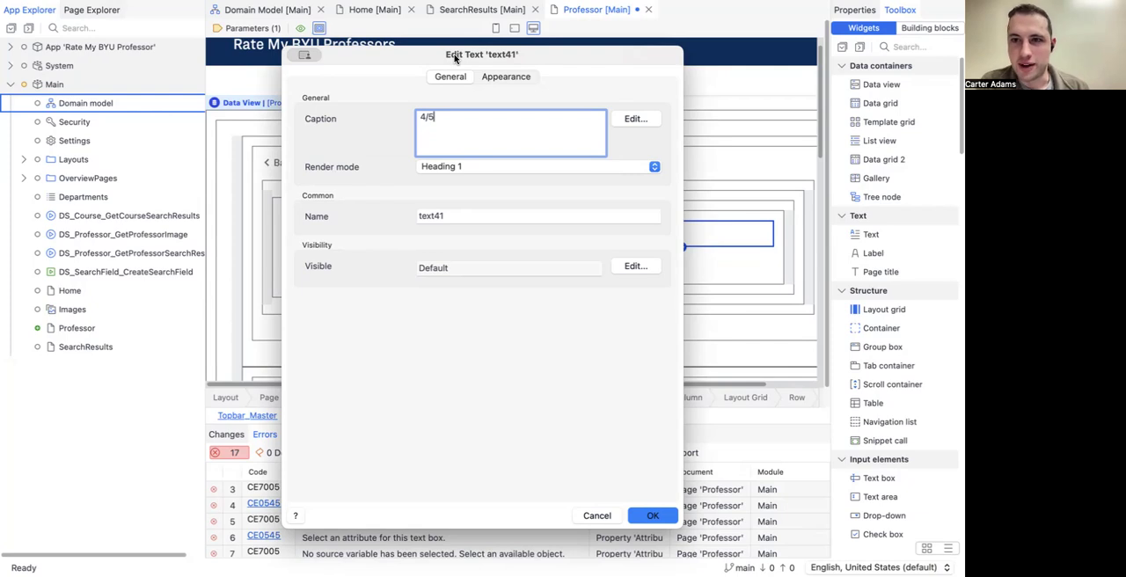
{"action": "left_click", "coordinate": [662, 515]}
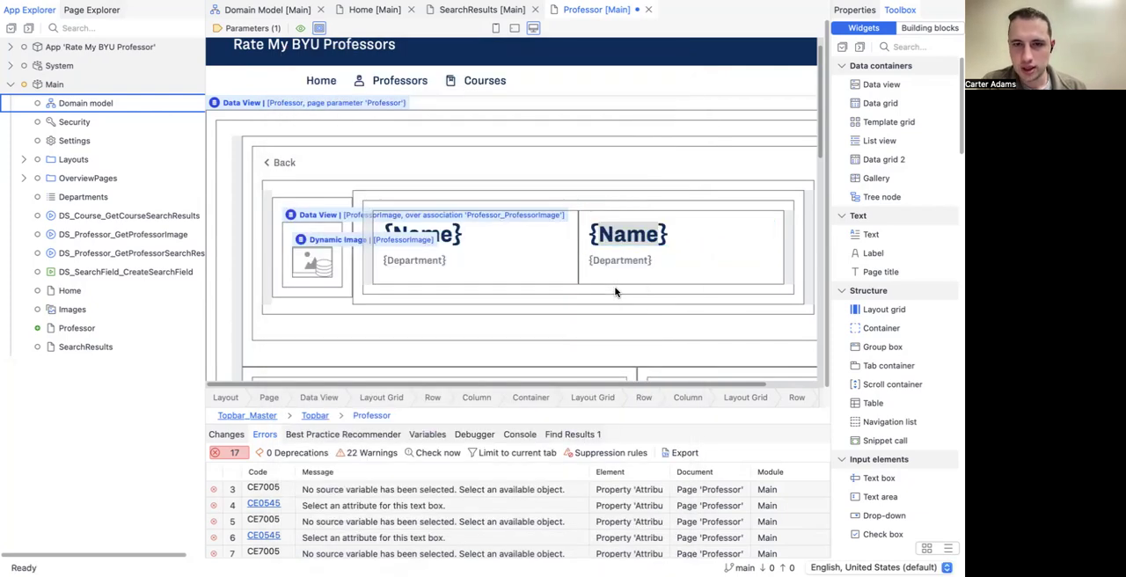
Step: Change the copied Department text's caption to "Based on 15 reviews" and save the Professor page
{"action": "double_click", "coordinate": [620, 260]}
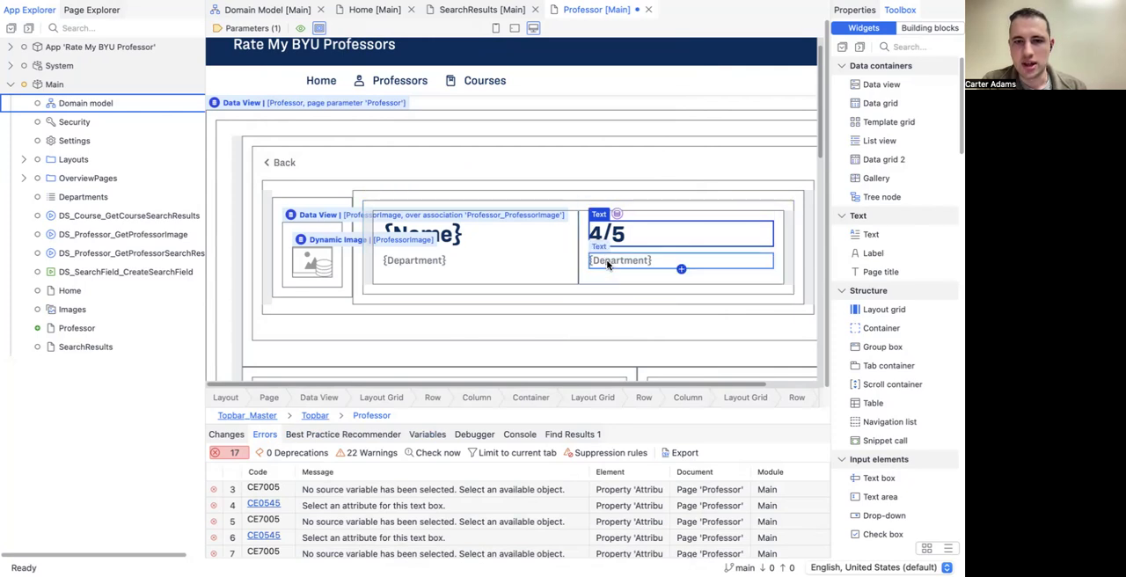
{"action": "left_click_drag", "start_coordinate": [463, 217], "coordinate": [285, 215]}
{"action": "type", "text": "Base"}
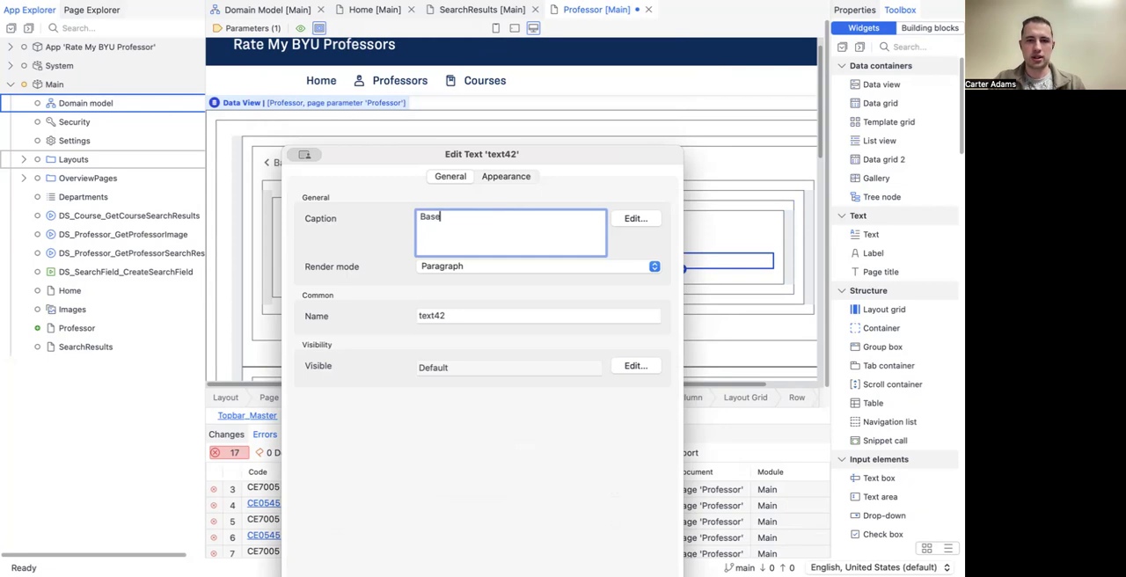
{"action": "type", "text": "d on 15 reviews"}
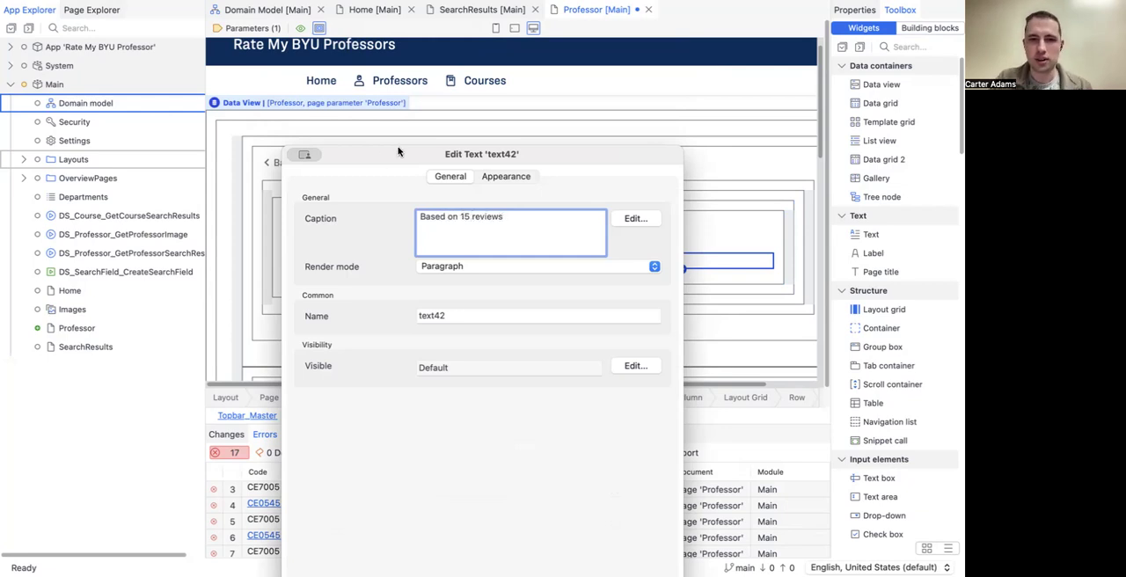
{"action": "left_click", "coordinate": [654, 529]}
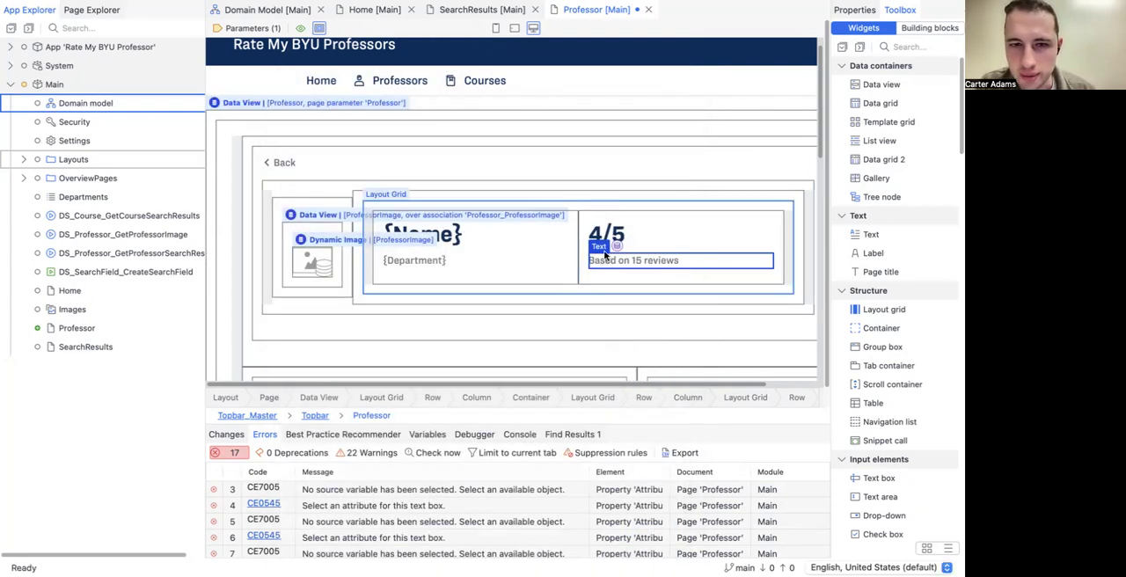
{"action": "scroll", "coordinate": [615, 290], "scroll_direction": "down", "scroll_amount": 2}
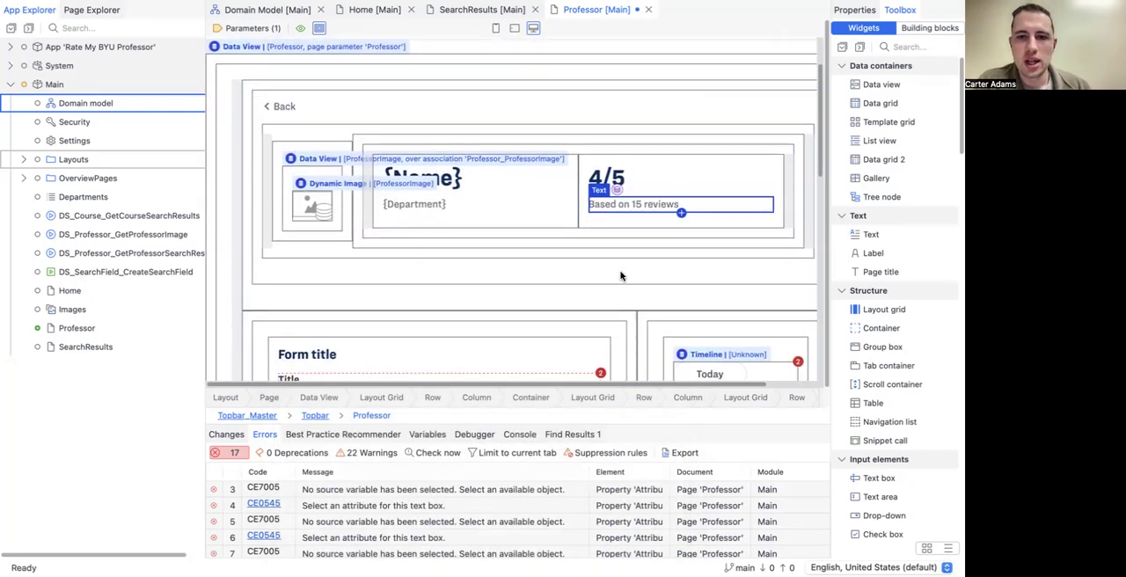
{"action": "key", "text": "super+s"}
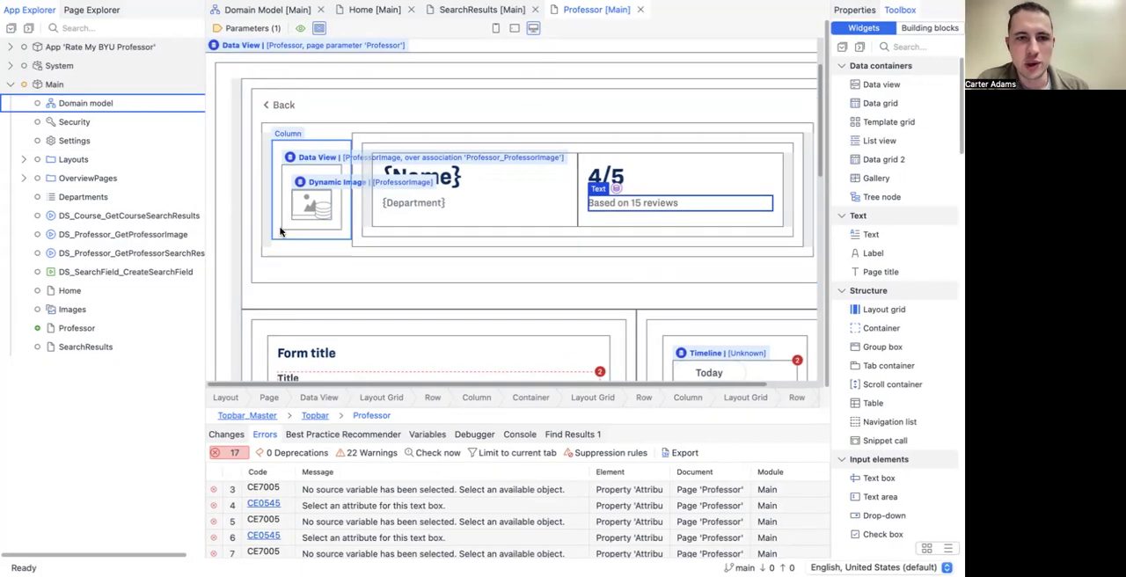
Step: Examine the template's form fields, data grid and timeline sections below the page header
{"action": "scroll", "coordinate": [280, 231], "scroll_direction": "down", "scroll_amount": 1}
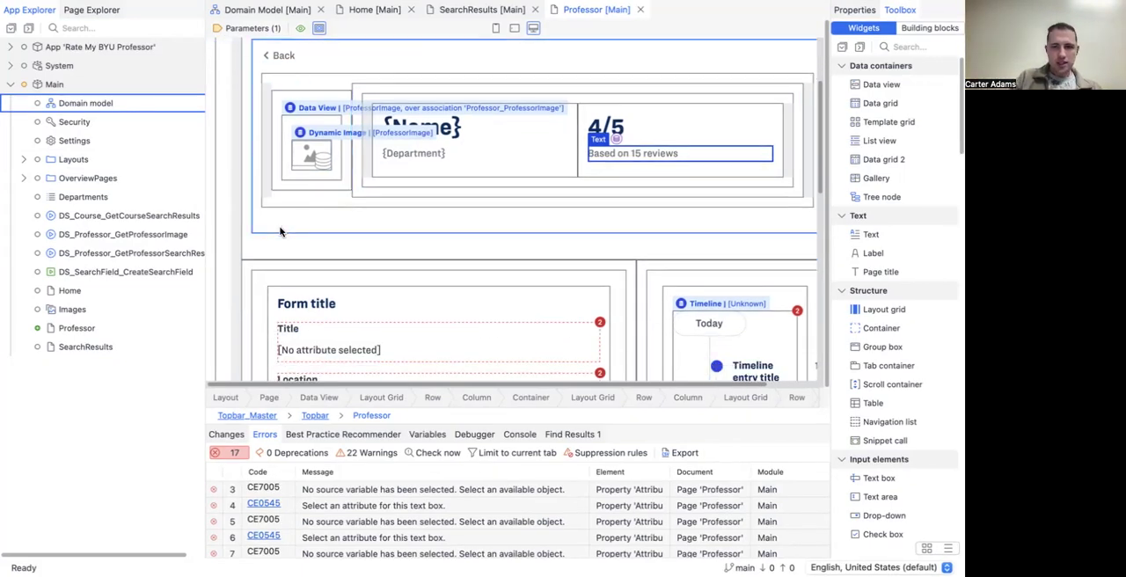
{"action": "scroll", "coordinate": [280, 231], "scroll_direction": "down", "scroll_amount": 5}
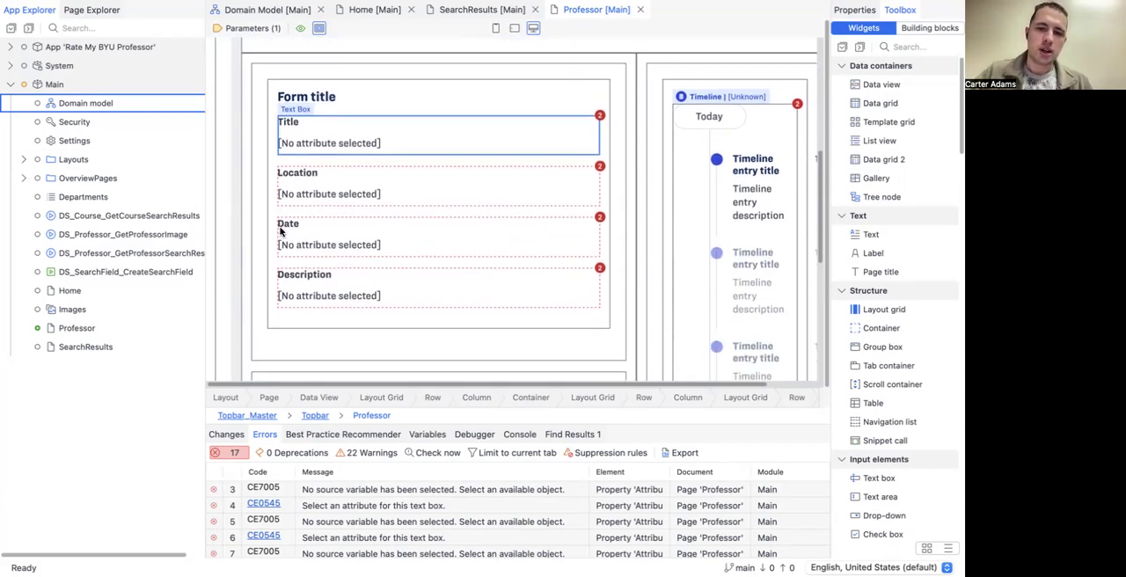
{"action": "scroll", "coordinate": [281, 231], "scroll_direction": "down", "scroll_amount": 2}
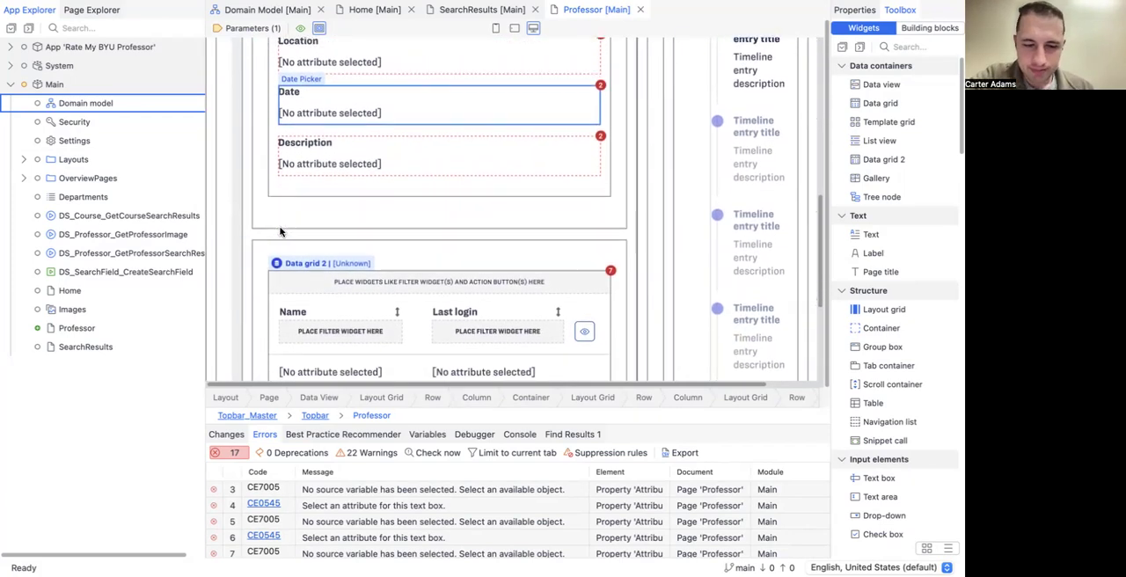
{"action": "scroll", "coordinate": [281, 231], "scroll_direction": "up", "scroll_amount": 2}
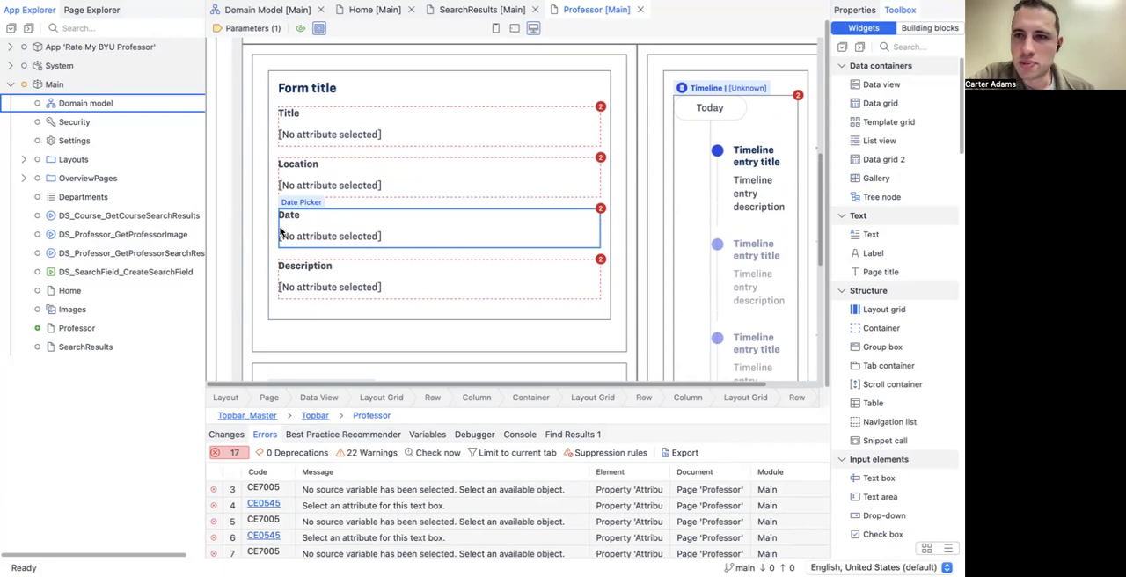
{"action": "scroll", "coordinate": [280, 231], "scroll_direction": "up", "scroll_amount": 3}
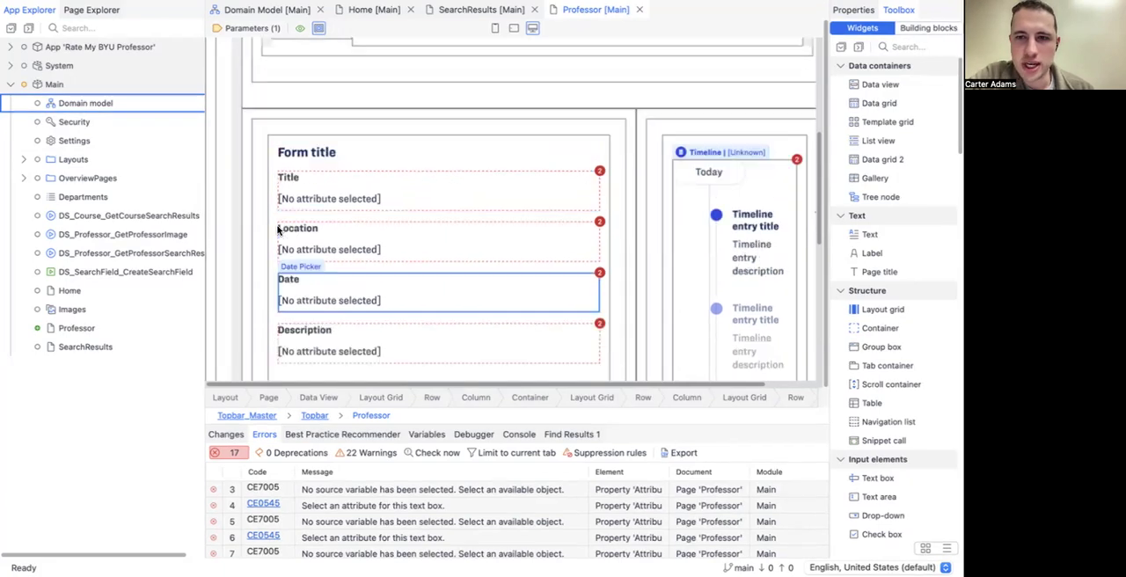
{"action": "scroll", "coordinate": [339, 231], "scroll_direction": "down", "scroll_amount": 2}
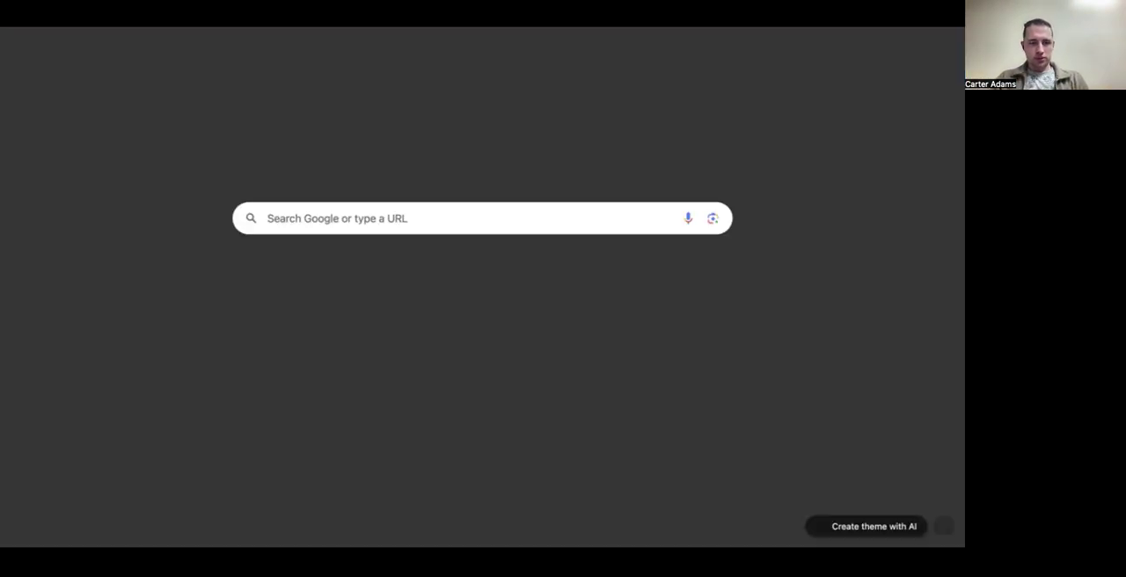
Step: Switch to the browser, open a professor's page on Rate My Professors and examine its rating summary and layout
{"action": "type", "text": "rate"}
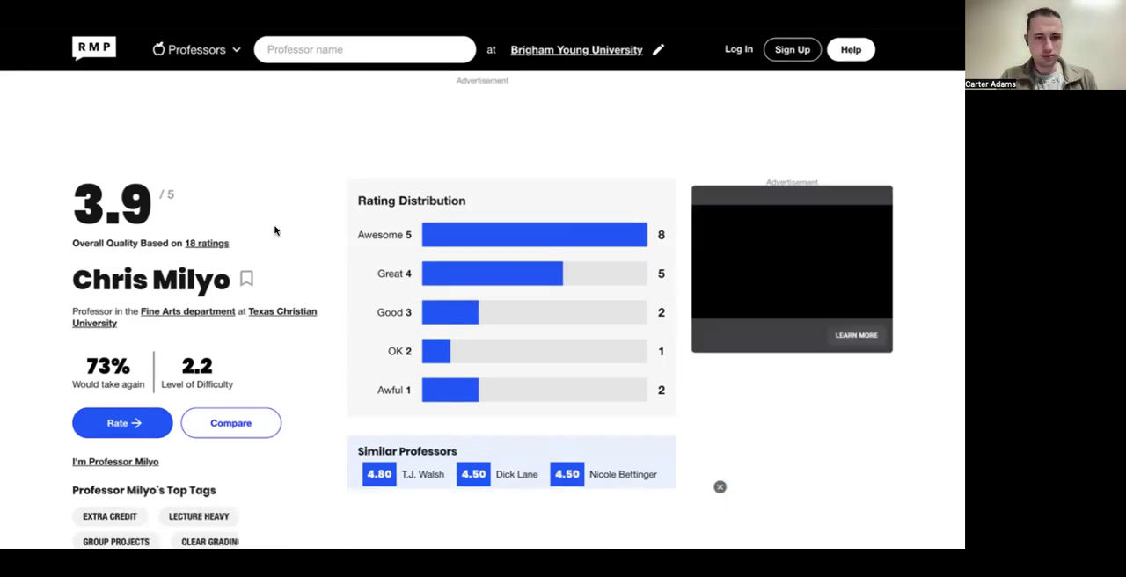
{"action": "scroll", "coordinate": [274, 230], "scroll_direction": "down", "scroll_amount": 1}
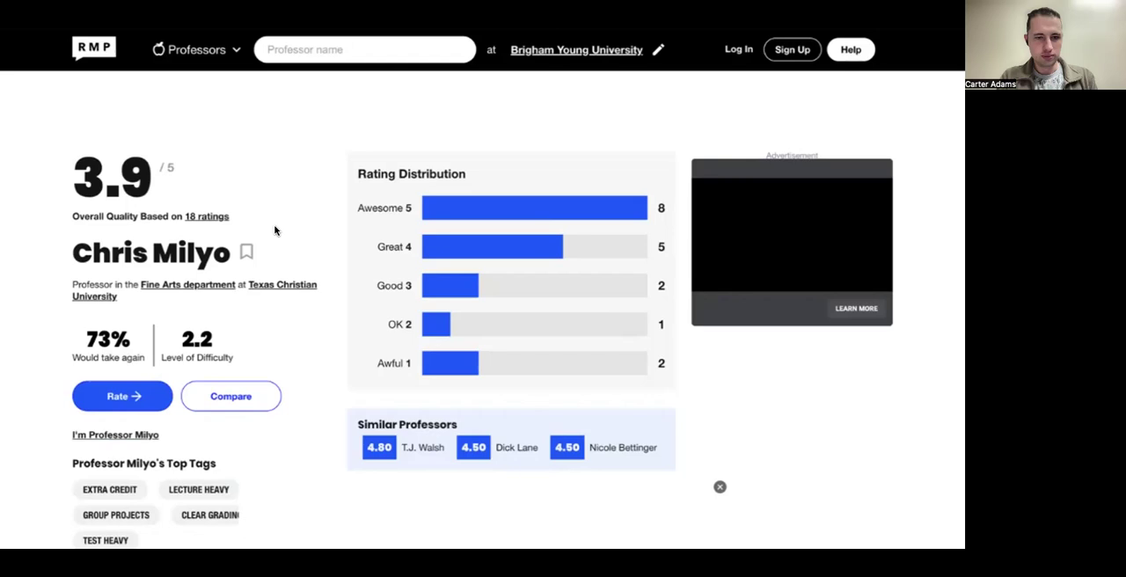
{"action": "scroll", "coordinate": [332, 220], "scroll_direction": "down", "scroll_amount": 1}
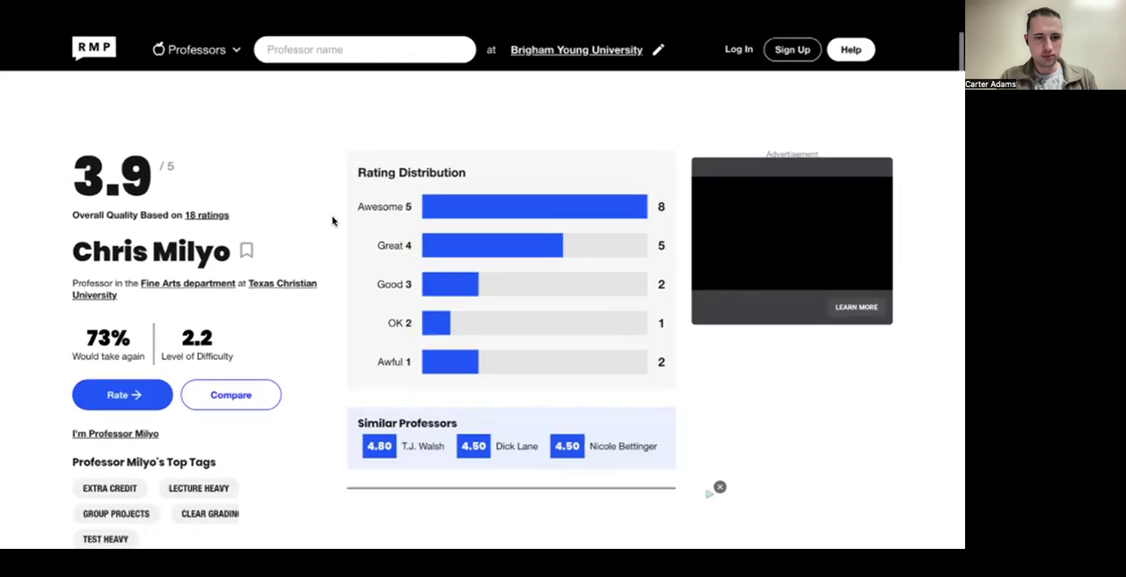
{"action": "scroll", "coordinate": [332, 220], "scroll_direction": "down", "scroll_amount": 1}
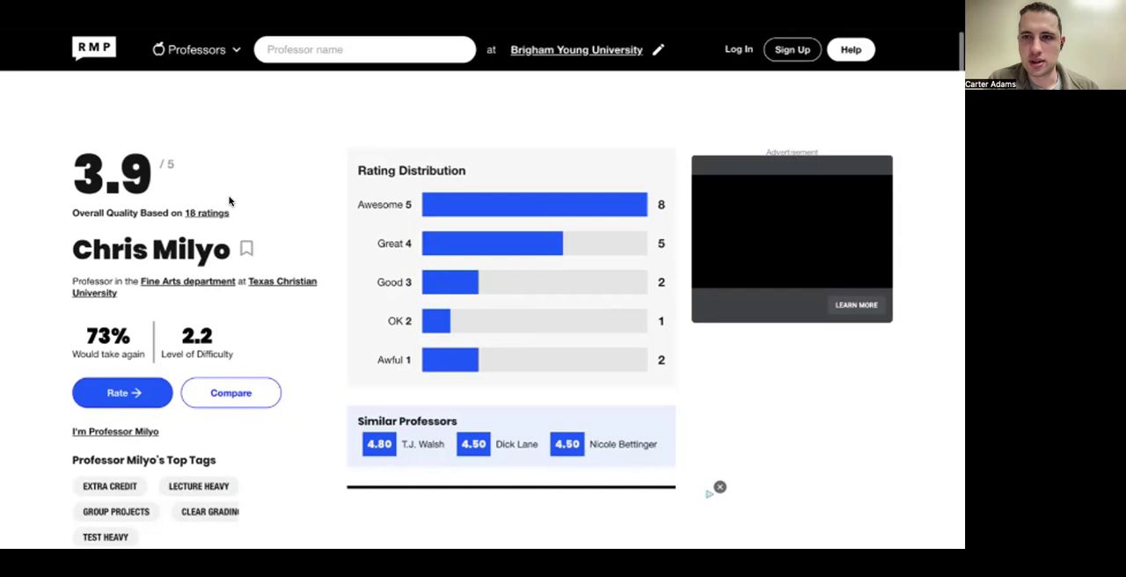
{"action": "scroll", "coordinate": [229, 201], "scroll_direction": "down", "scroll_amount": 1}
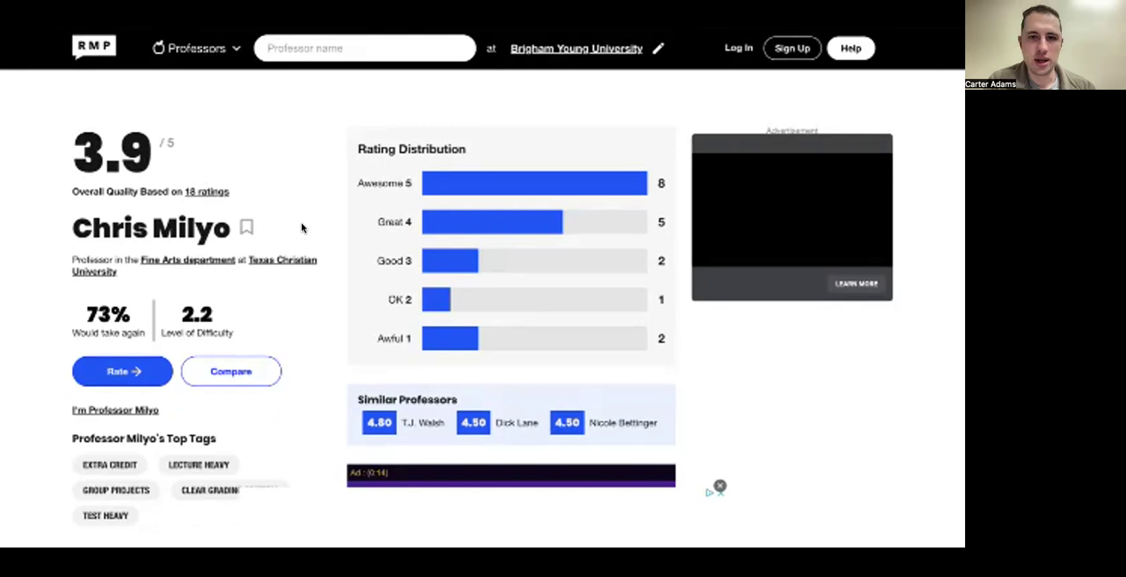
Step: Examine the professor's rating distribution, top tags and student reviews on Rate My Professors, and bring up the running Rate My BYU Professors app
{"action": "scroll", "coordinate": [301, 227], "scroll_direction": "down", "scroll_amount": 1}
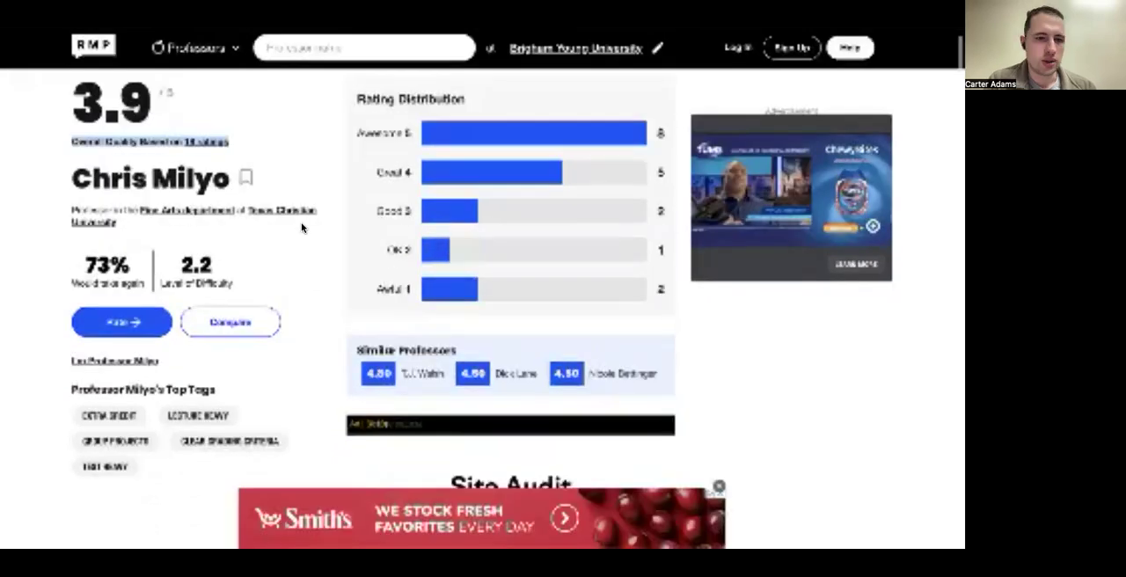
{"action": "scroll", "coordinate": [301, 228], "scroll_direction": "down", "scroll_amount": 1}
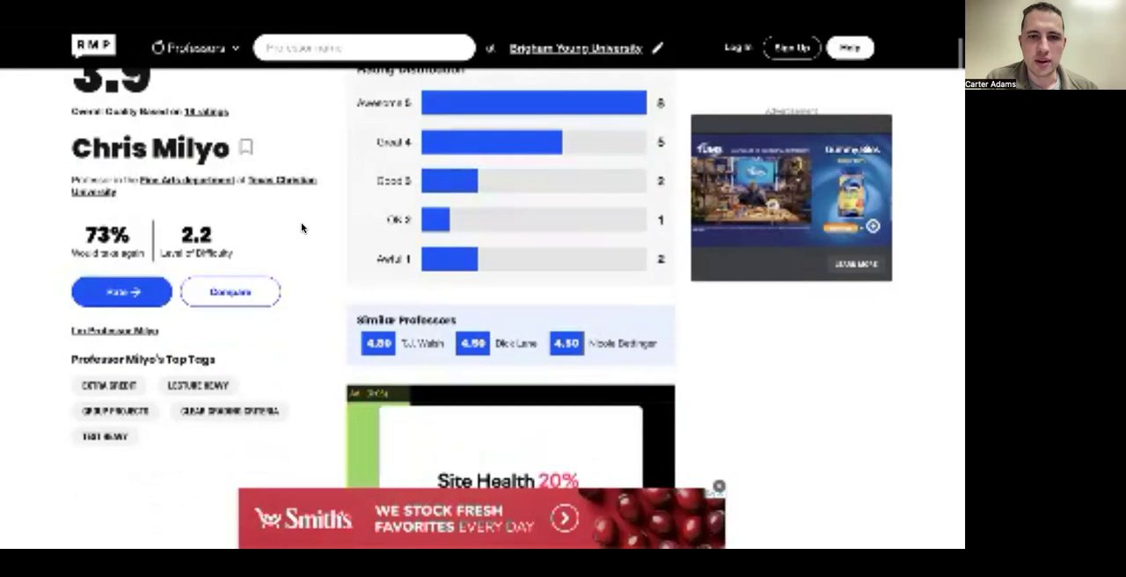
{"action": "scroll", "coordinate": [365, 188], "scroll_direction": "up", "scroll_amount": 1}
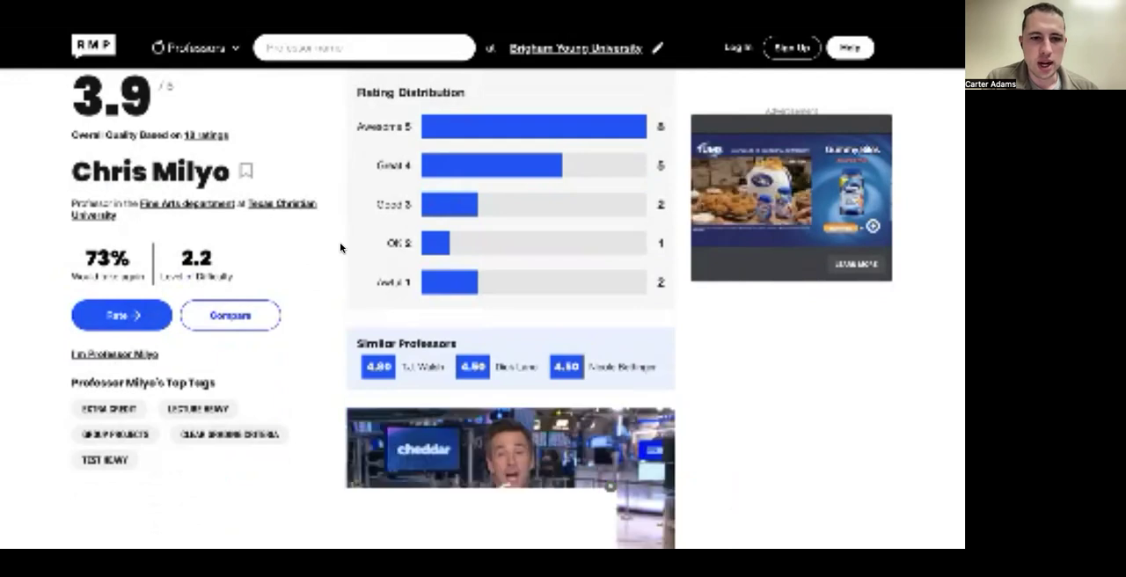
{"action": "scroll", "coordinate": [340, 242], "scroll_direction": "down", "scroll_amount": 3}
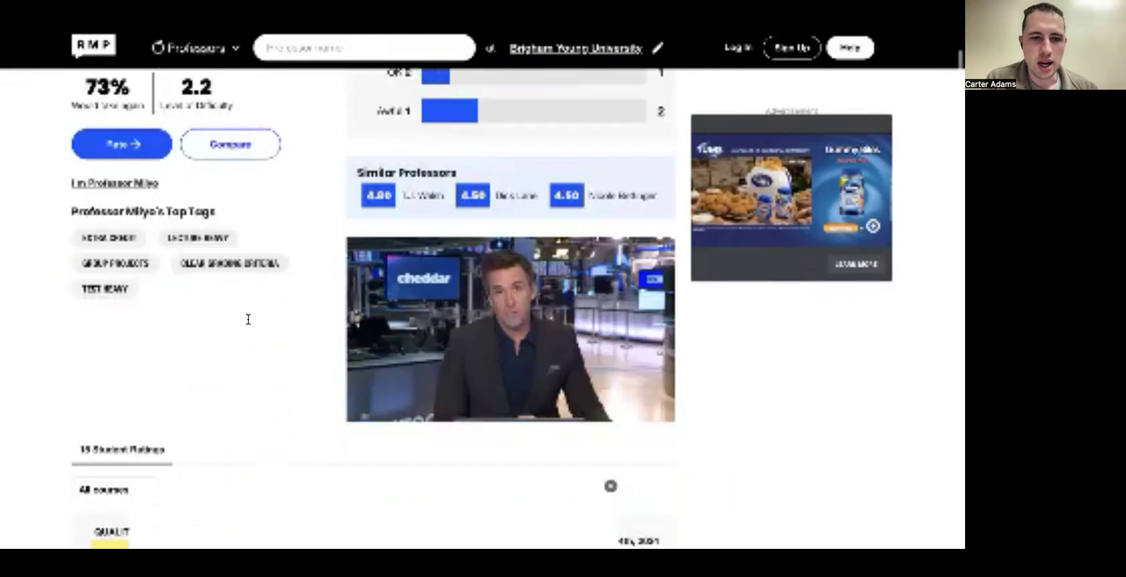
{"action": "scroll", "coordinate": [248, 319], "scroll_direction": "down", "scroll_amount": 5}
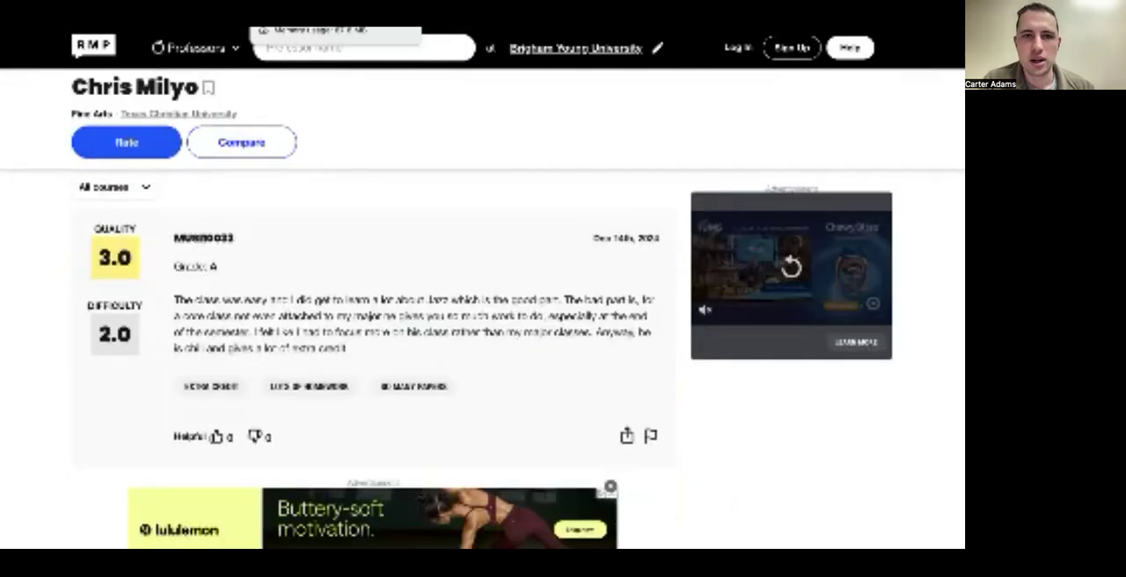
{"action": "left_click", "coordinate": [299, 11]}
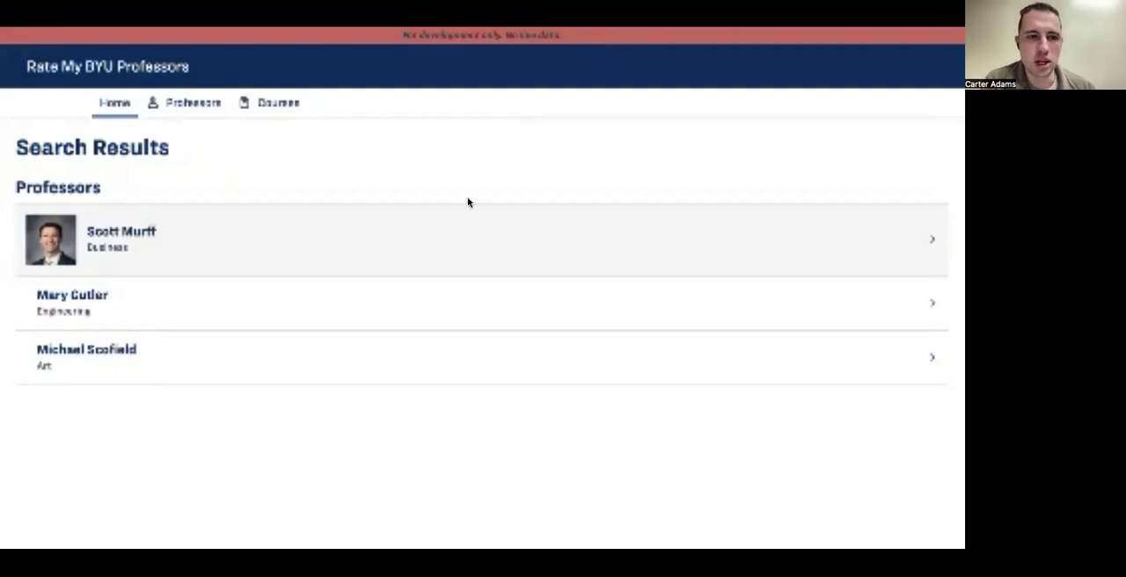
Step: Switch to Mendix Studio Pro and change the form section's heading caption on the Professor page to "Professor Info"
{"action": "key", "text": "alt+Tab"}
{"action": "scroll", "coordinate": [367, 136], "scroll_direction": "up", "scroll_amount": 5}
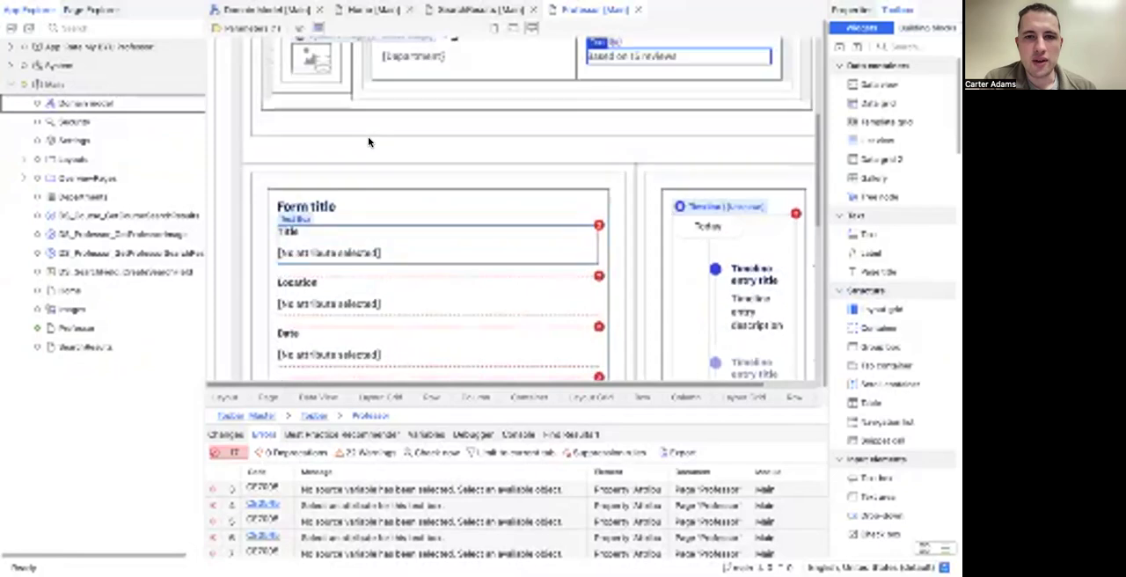
{"action": "scroll", "coordinate": [368, 136], "scroll_direction": "down", "scroll_amount": 4}
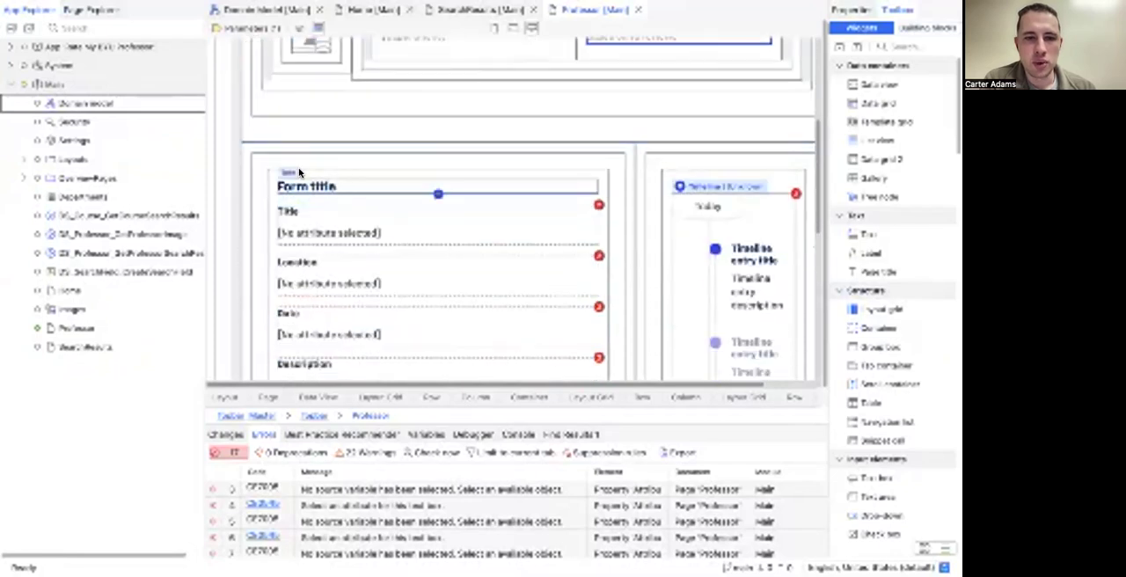
{"action": "scroll", "coordinate": [316, 299], "scroll_direction": "down", "scroll_amount": 1}
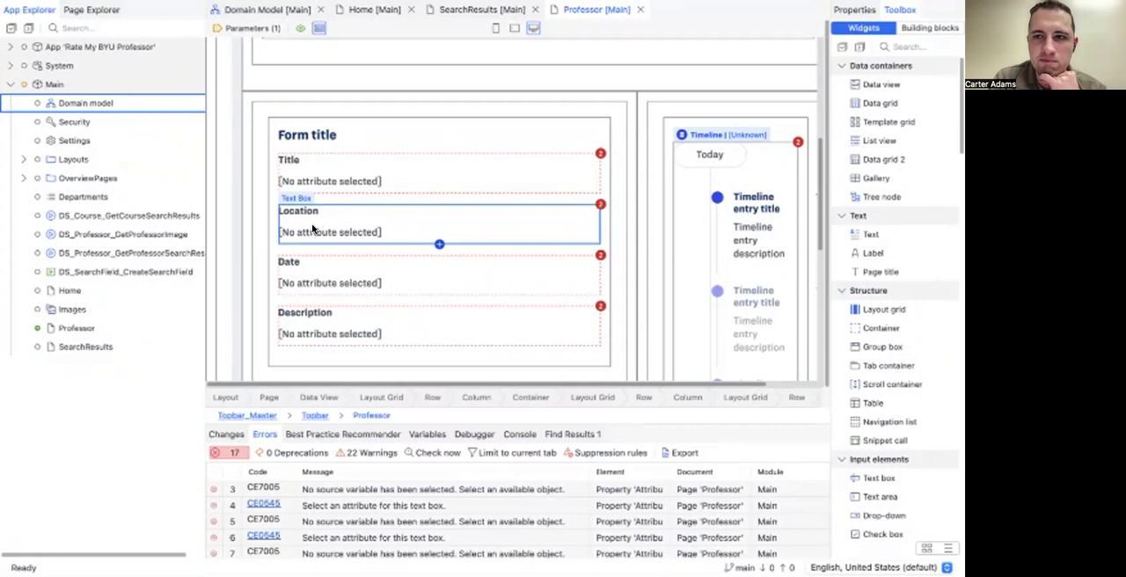
{"action": "double_click", "coordinate": [298, 140]}
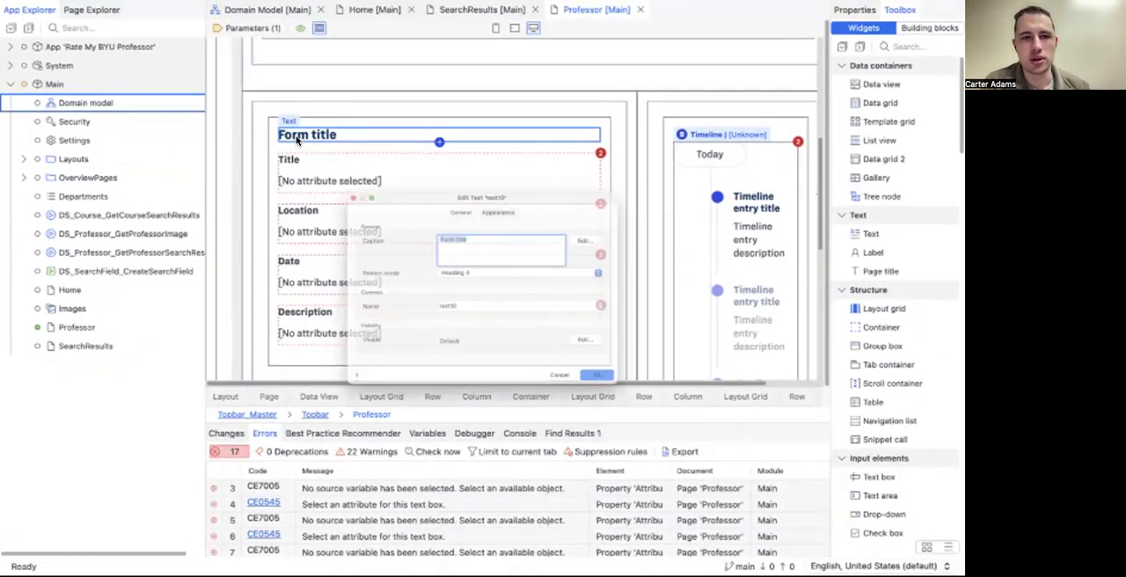
{"action": "double_click", "coordinate": [474, 215]}
{"action": "left_click_drag", "start_coordinate": [474, 214], "coordinate": [357, 216]}
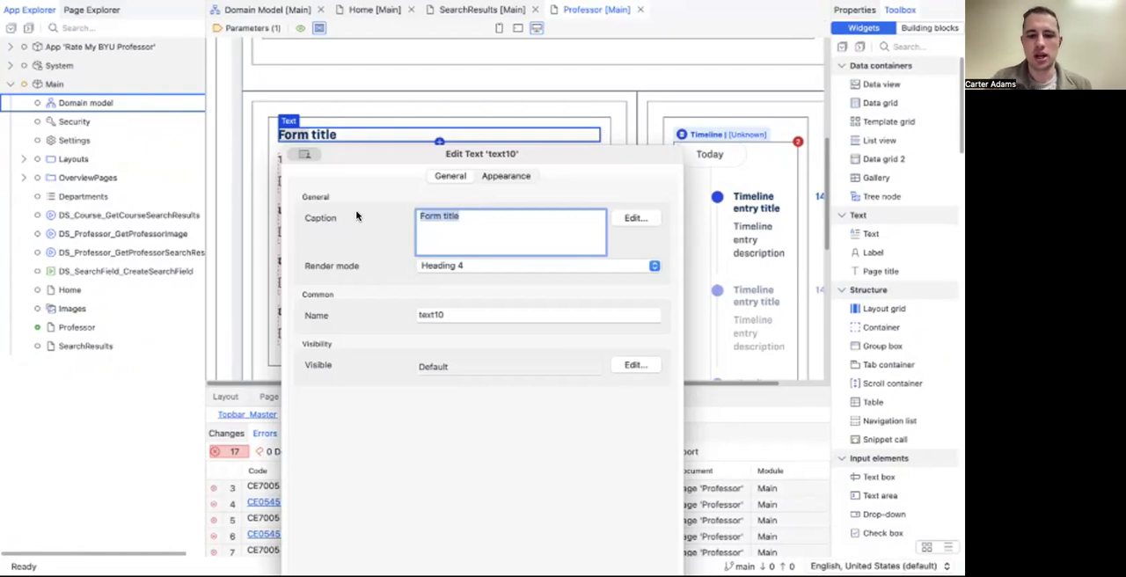
{"action": "type", "text": "Profs"}
{"action": "type", "text": "ssor Info"}
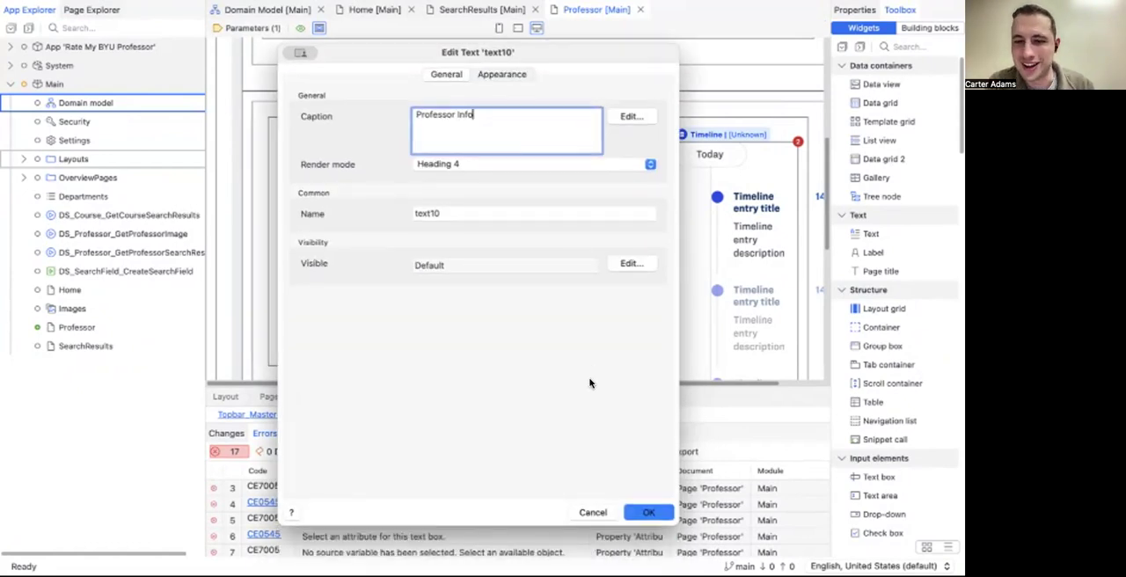
{"action": "left_click", "coordinate": [648, 512]}
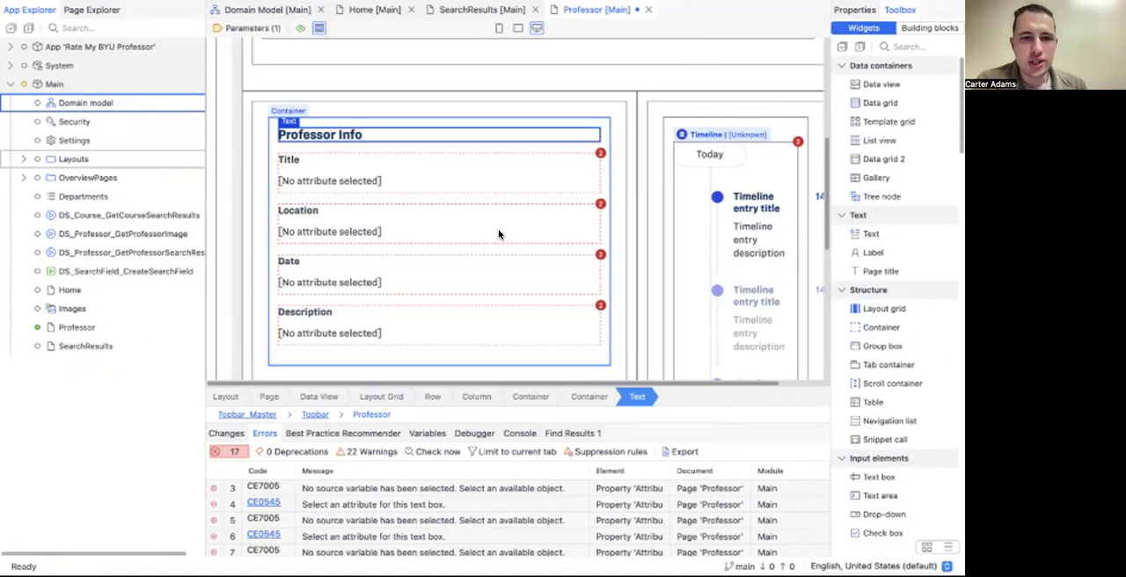
Step: Delete the Title, Description and Location fields from the Professor Info section
{"action": "left_click", "coordinate": [445, 179]}
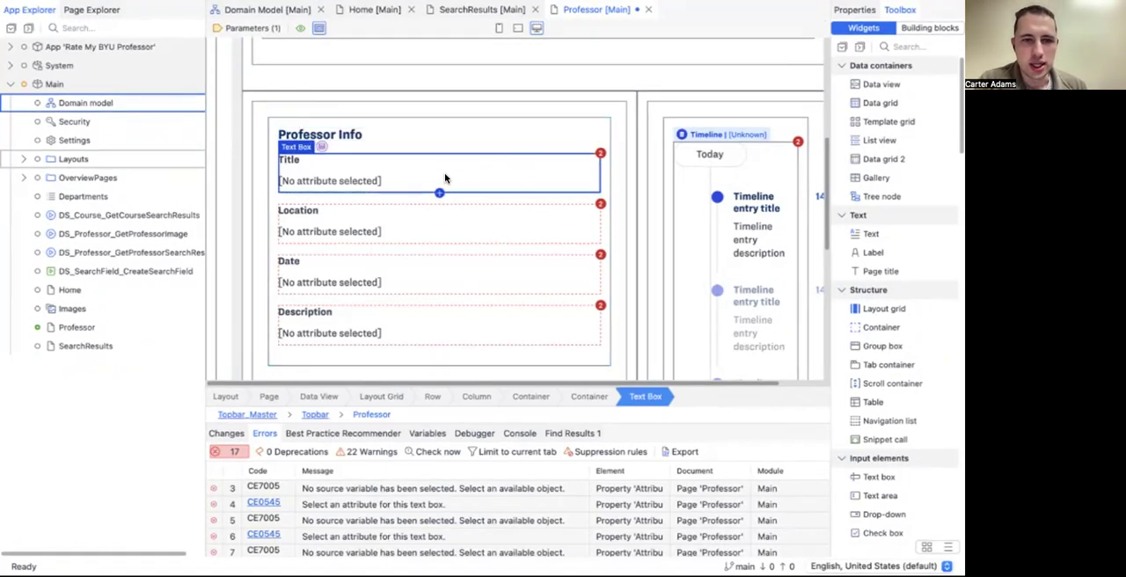
{"action": "key", "text": "Delete"}
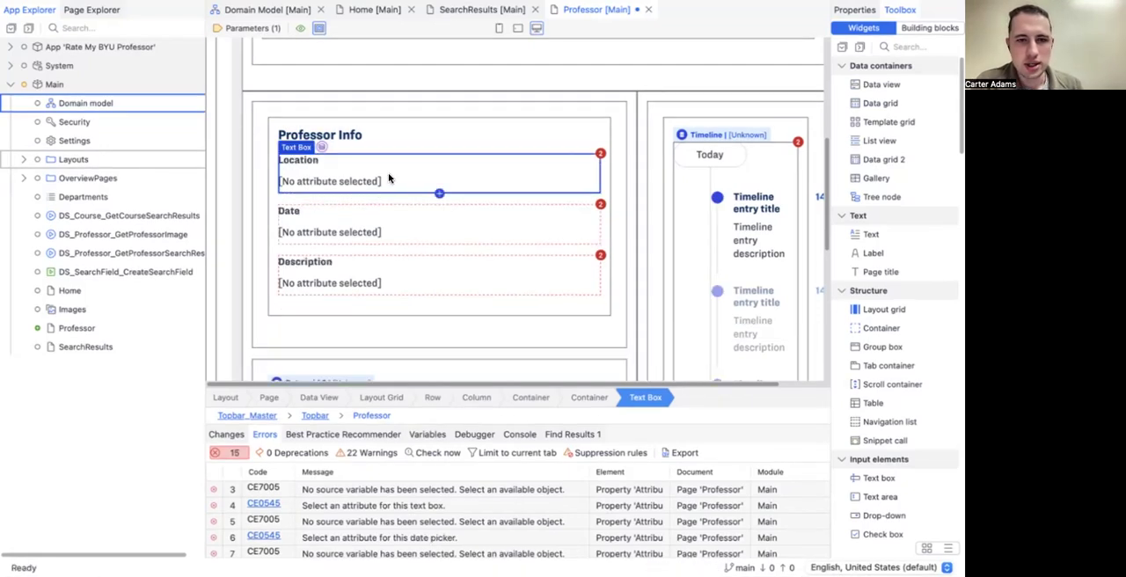
{"action": "left_click", "coordinate": [380, 282]}
{"action": "key", "text": "Up"}
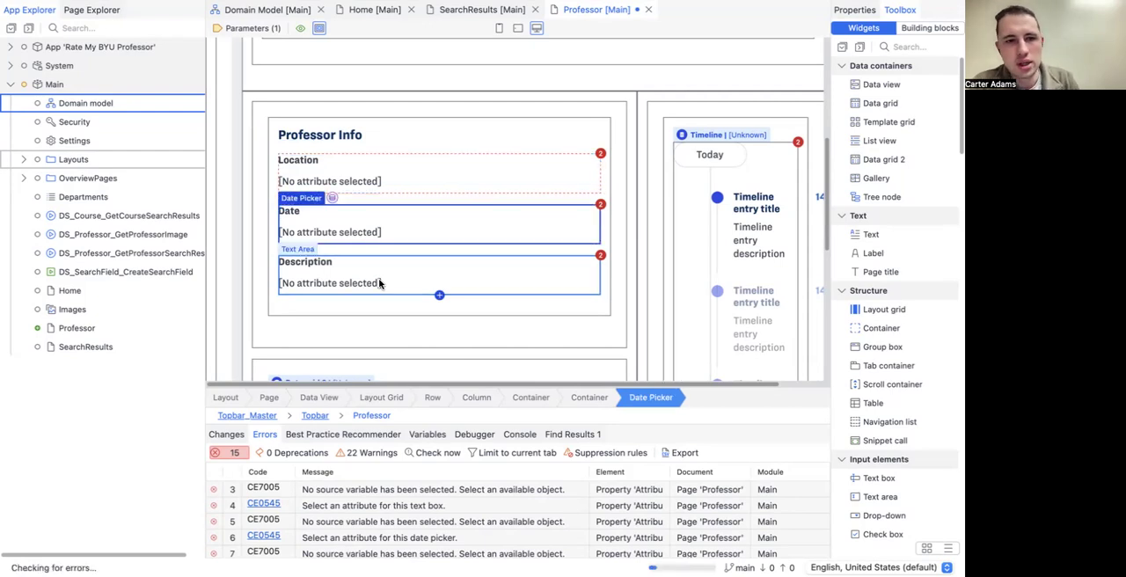
{"action": "key", "text": "Delete"}
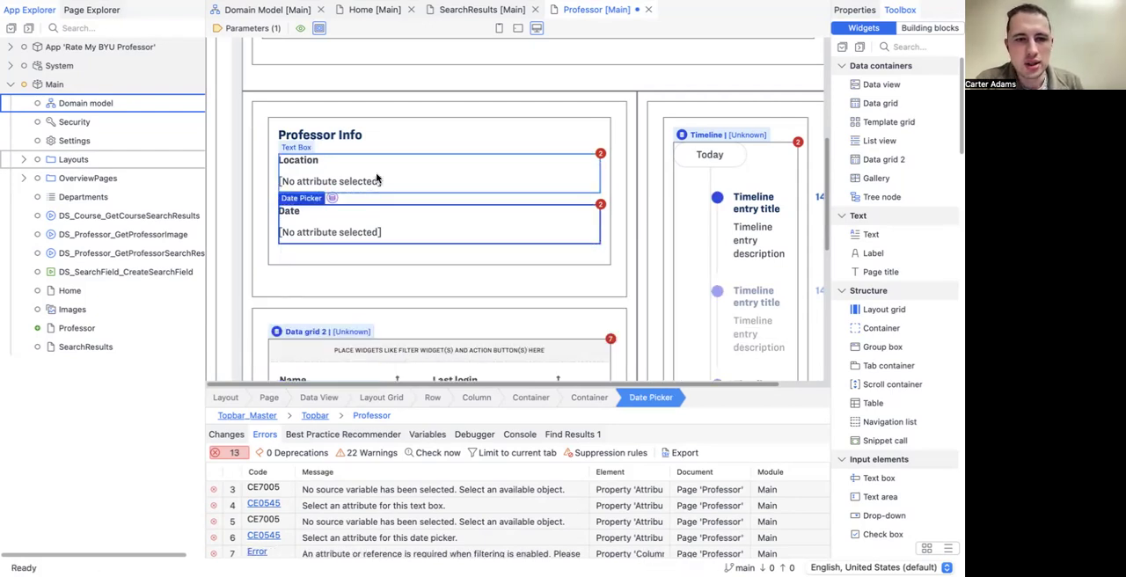
{"action": "left_click", "coordinate": [376, 180]}
{"action": "key", "text": "Delete"}
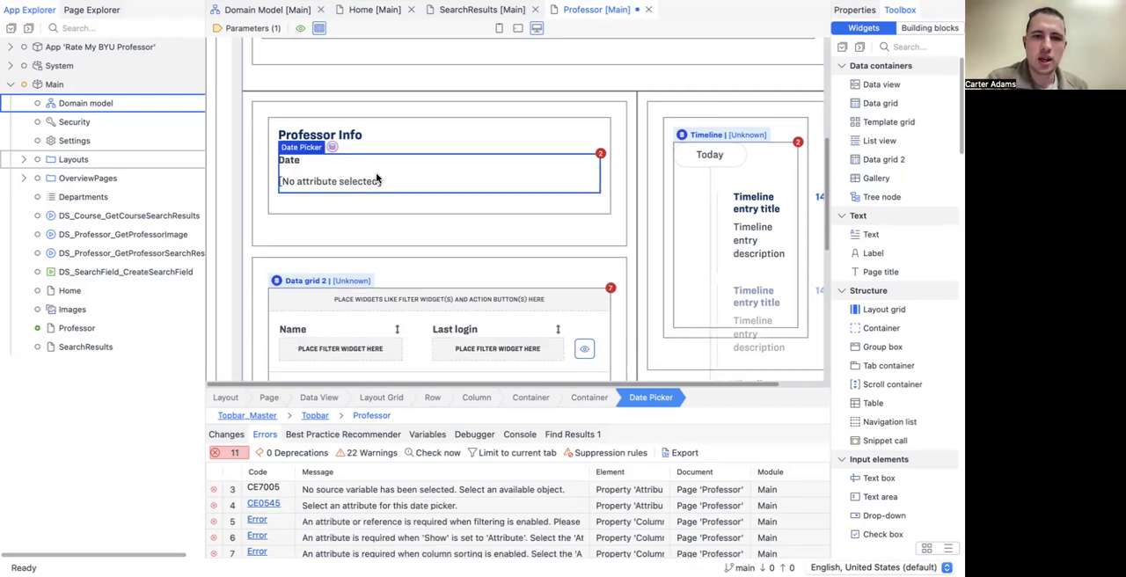
Step: Check the Professor entity's attributes in the domain model and open the properties of the Professor Info section's Date picker
{"action": "left_click", "coordinate": [256, 9]}
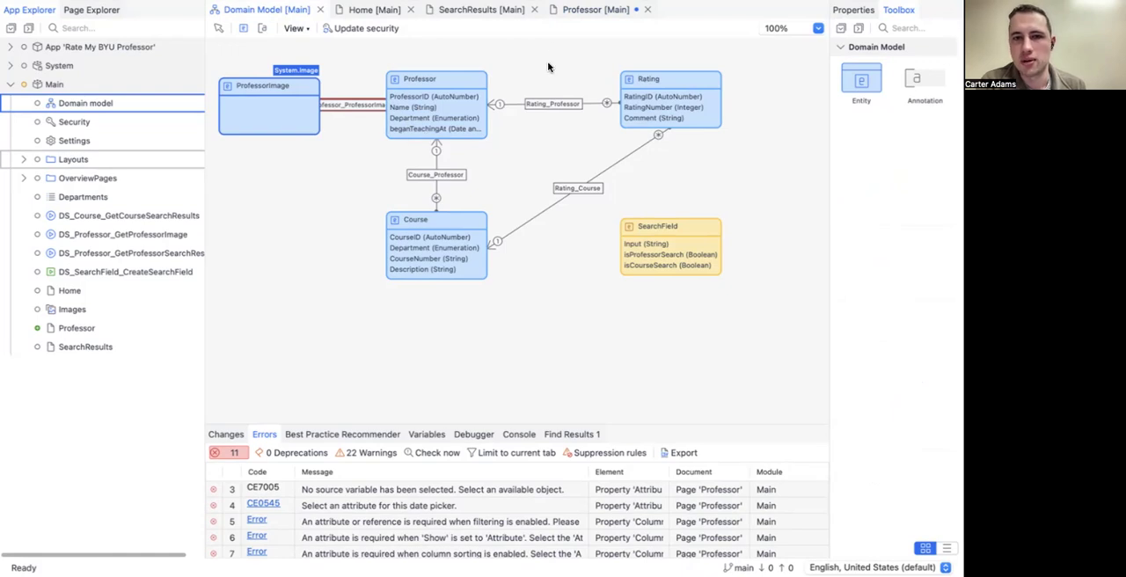
{"action": "left_click", "coordinate": [571, 12]}
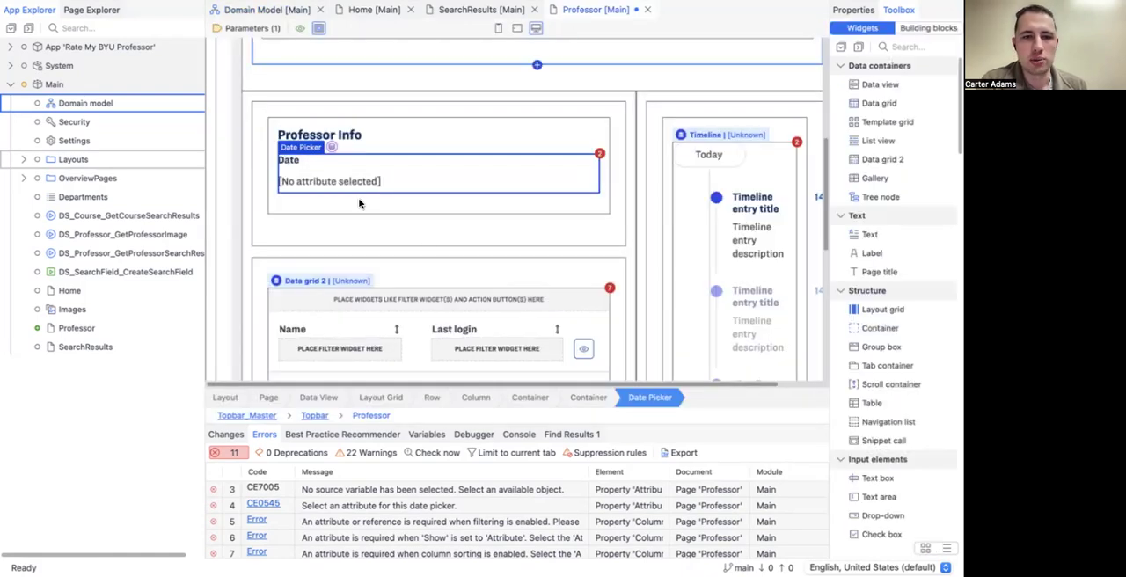
{"action": "scroll", "coordinate": [309, 147], "scroll_direction": "down", "scroll_amount": 2}
{"action": "double_click", "coordinate": [309, 147]}
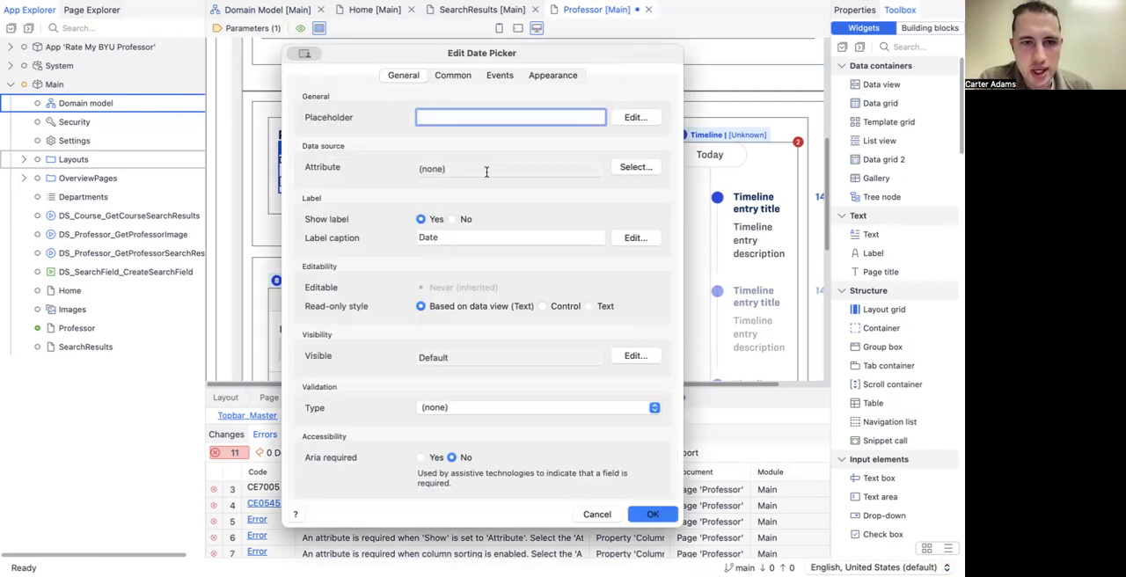
Step: Set the date picker's label caption to "Been Teaching Since"
{"action": "double_click", "coordinate": [481, 237]}
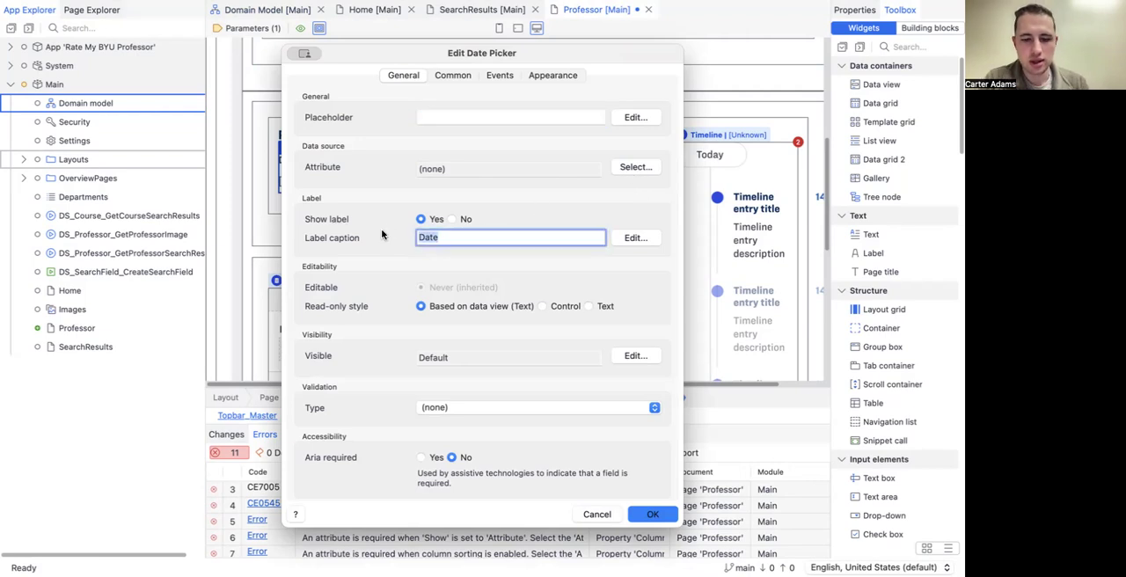
{"action": "type", "text": "Began"}
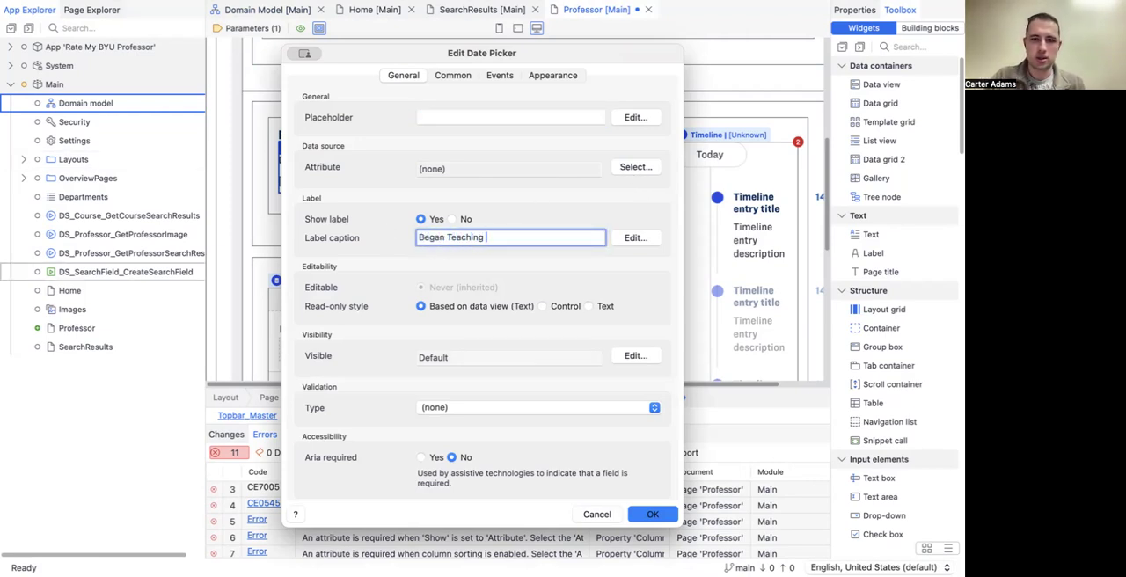
{"action": "type", "text": "Teaching"}
{"action": "key", "text": "super+a"}
{"action": "type", "text": "Bee"}
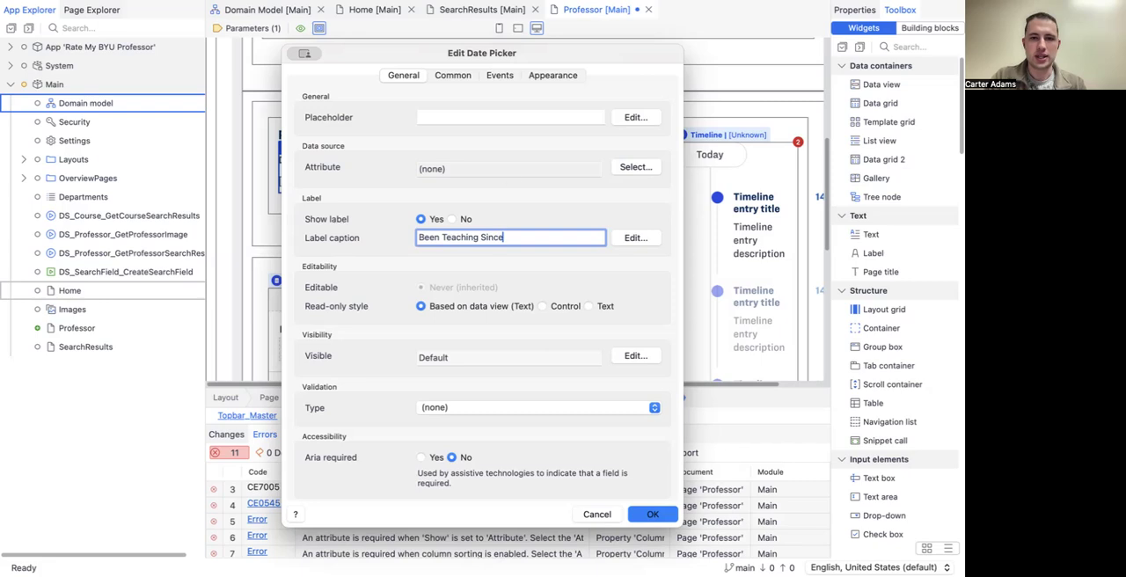
Step: Bind the date picker to the Professor's beganTeachingAt attribute and apply its properties
{"action": "left_click", "coordinate": [625, 170]}
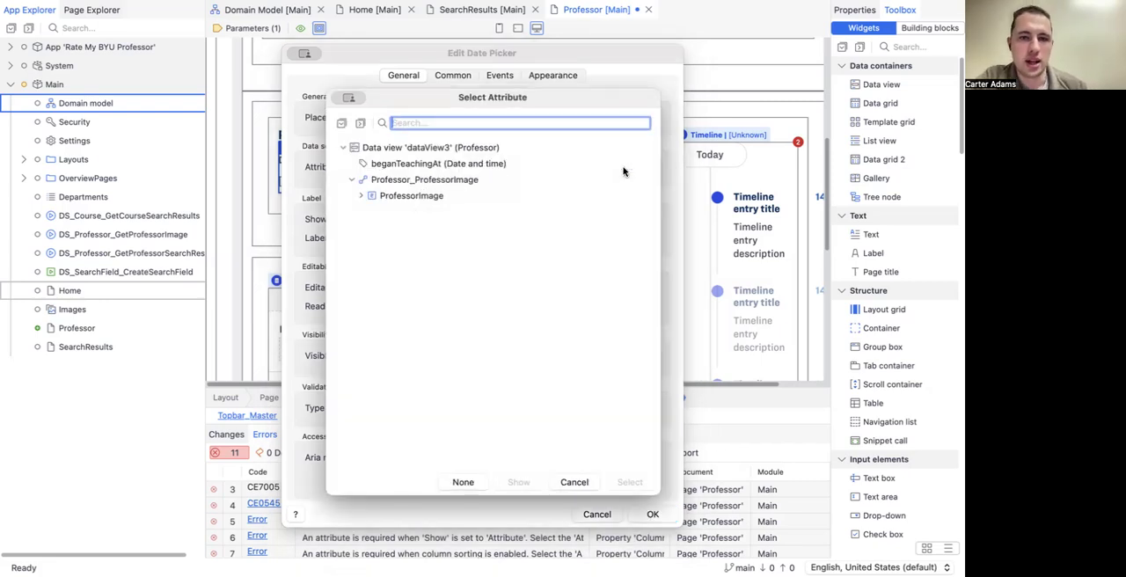
{"action": "left_click", "coordinate": [405, 166]}
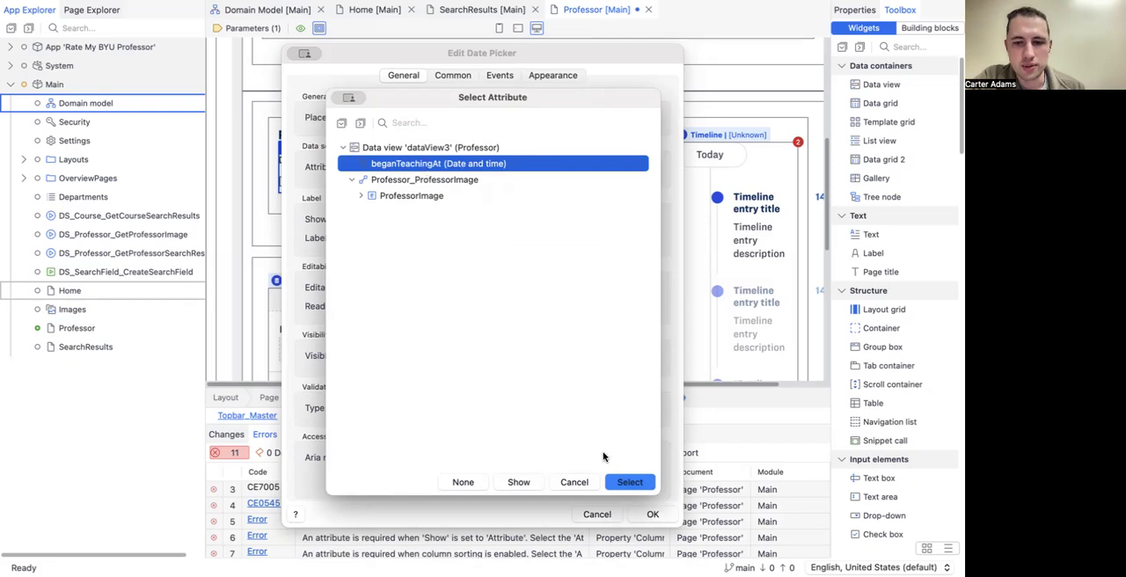
{"action": "left_click", "coordinate": [615, 482]}
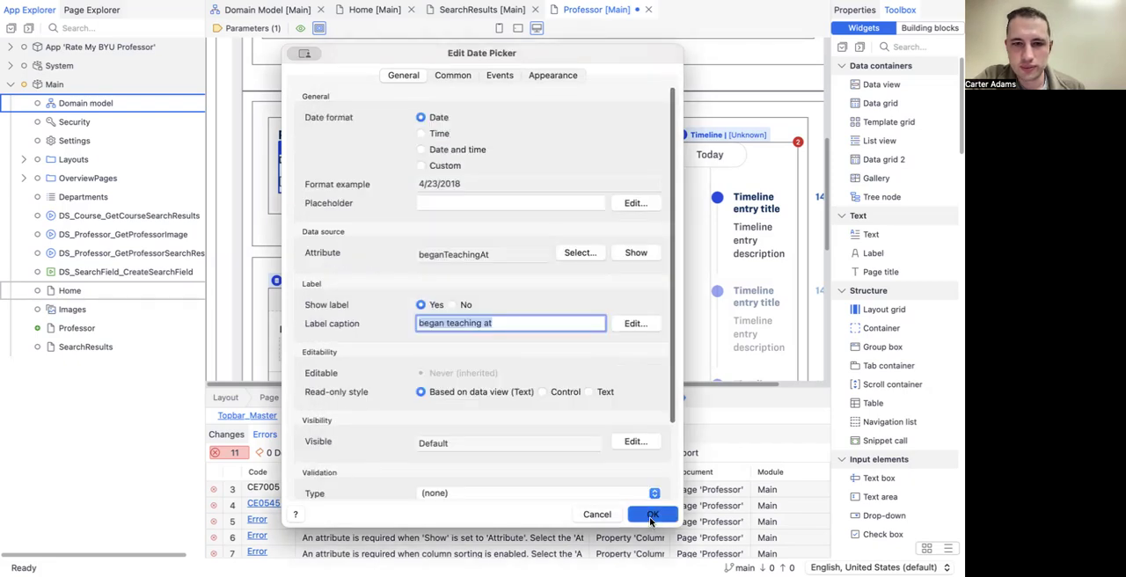
{"action": "left_click", "coordinate": [650, 514]}
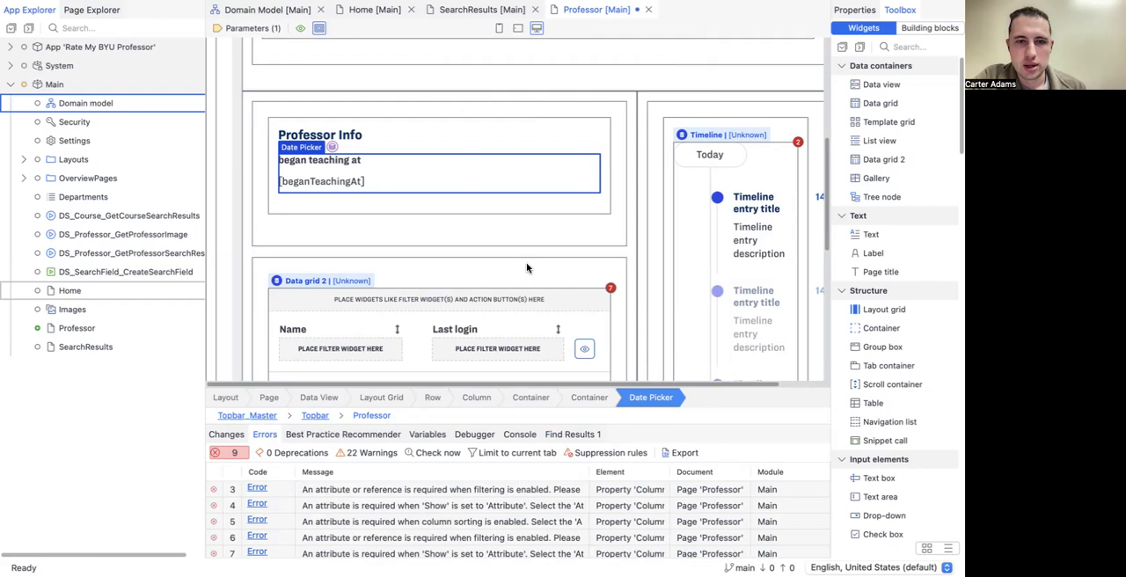
{"action": "scroll", "coordinate": [526, 264], "scroll_direction": "up", "scroll_amount": 1}
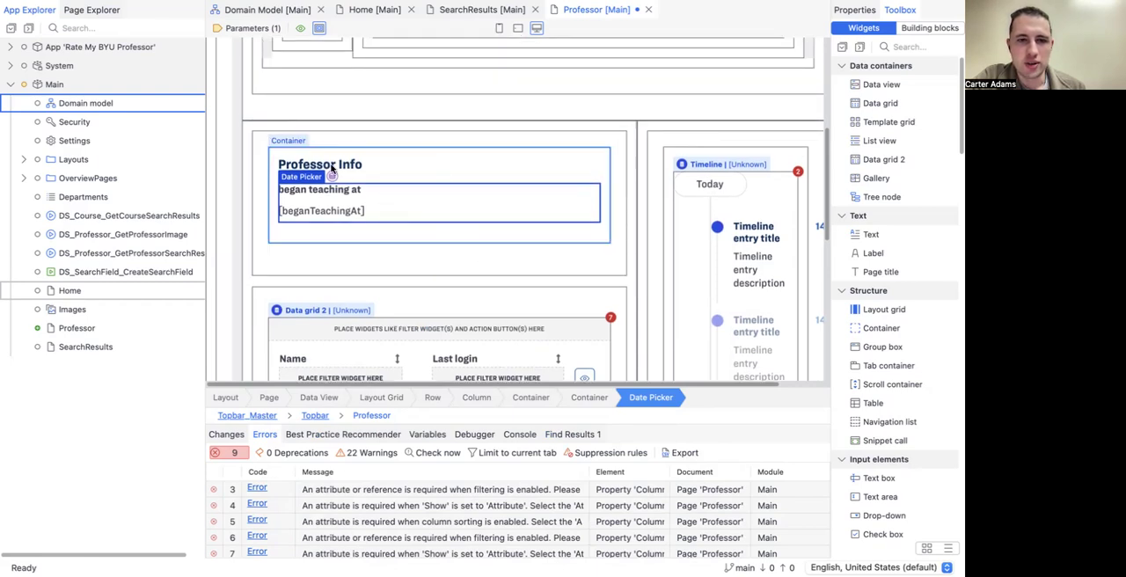
{"action": "scroll", "coordinate": [341, 180], "scroll_direction": "up", "scroll_amount": 1}
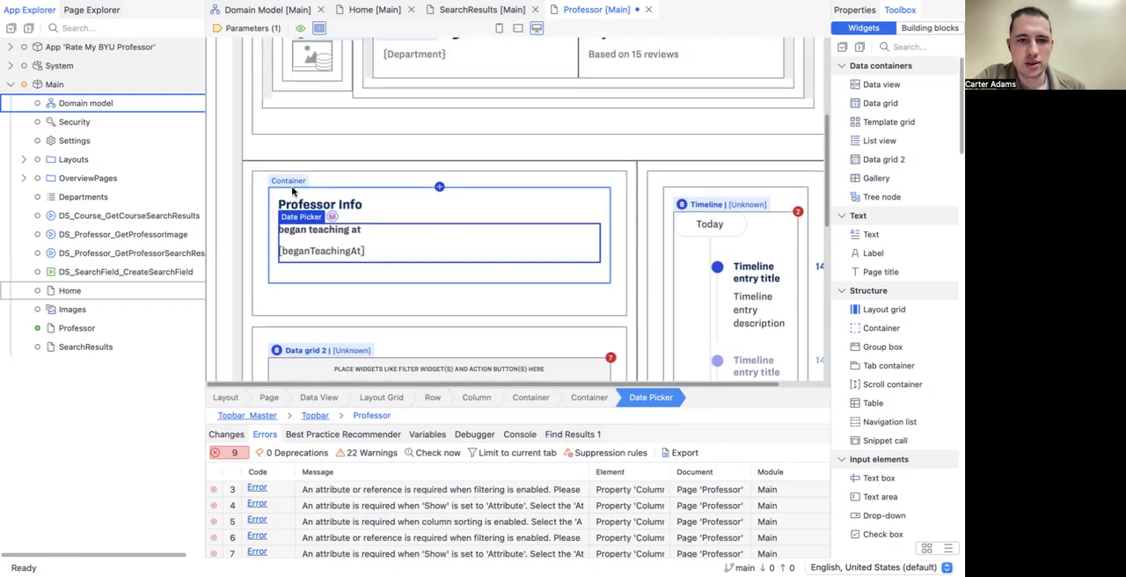
{"action": "left_click", "coordinate": [226, 195]}
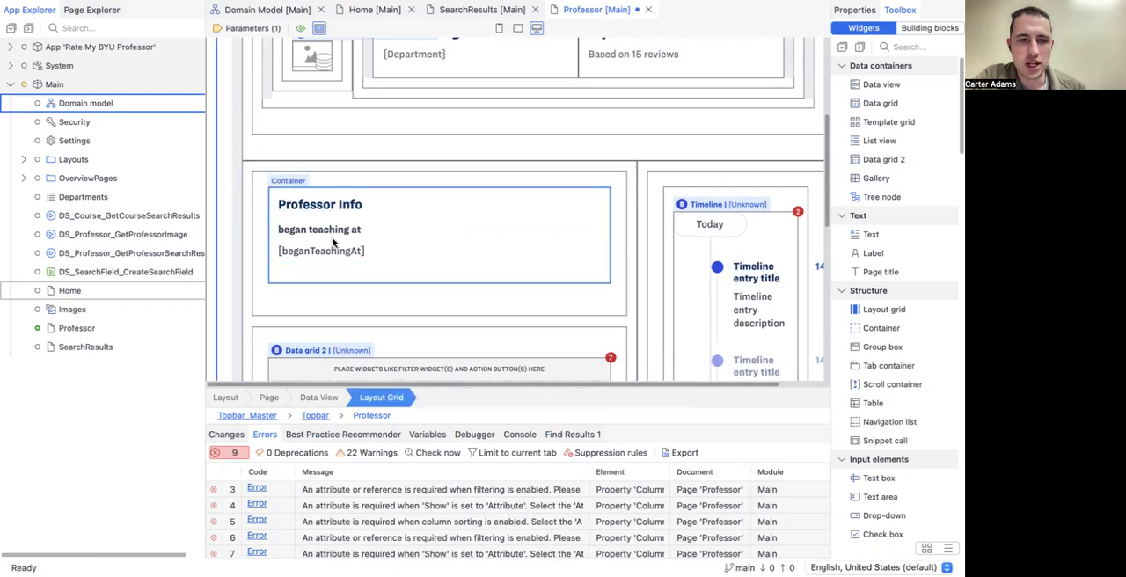
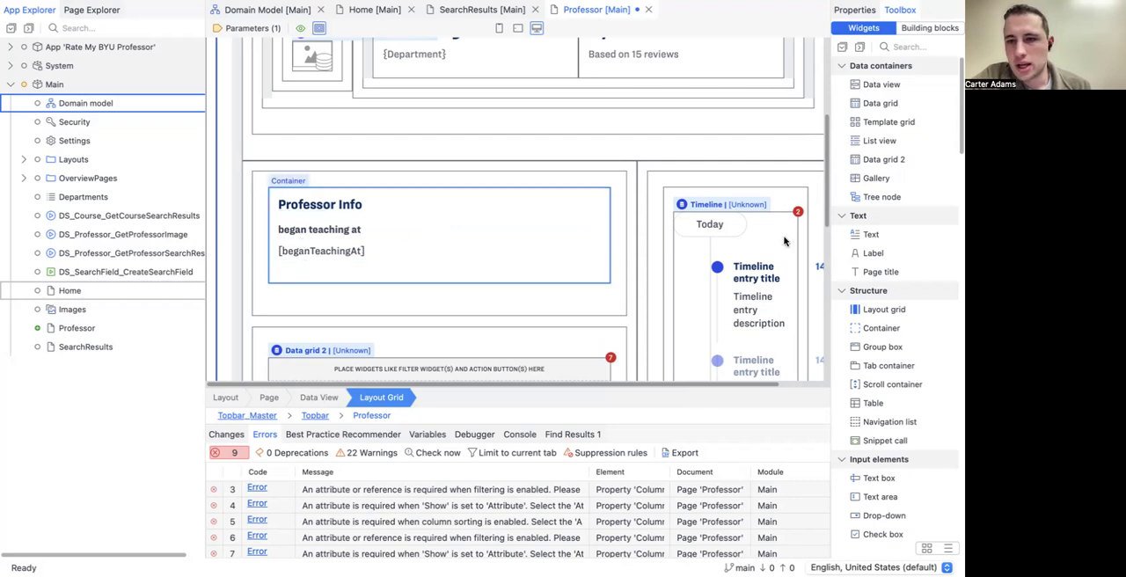
{"action": "scroll", "coordinate": [914, 277], "scroll_direction": "down", "scroll_amount": 5}
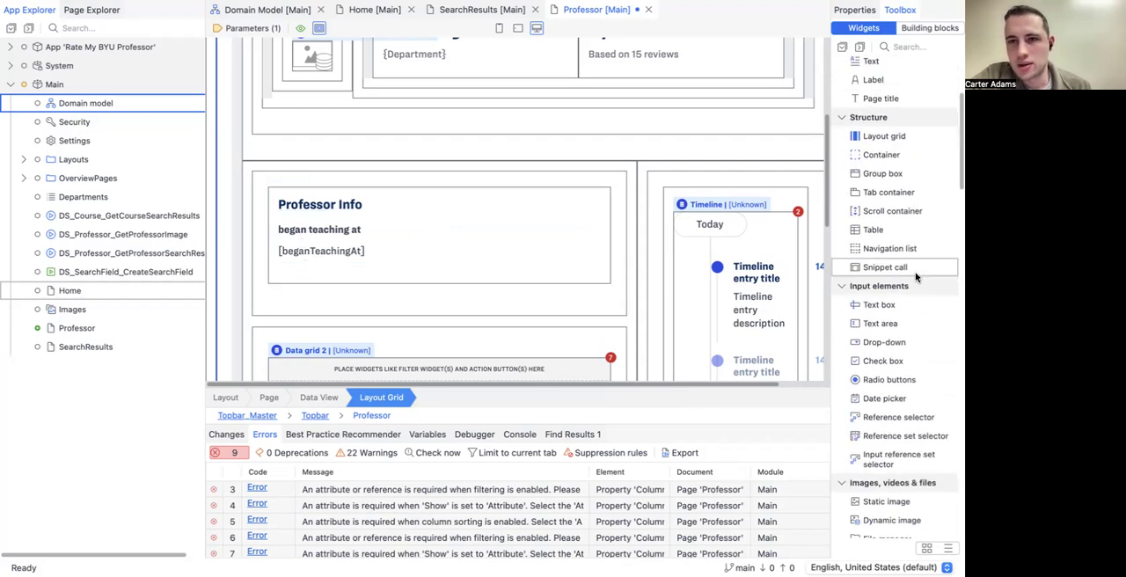
{"action": "scroll", "coordinate": [915, 277], "scroll_direction": "down", "scroll_amount": 1}
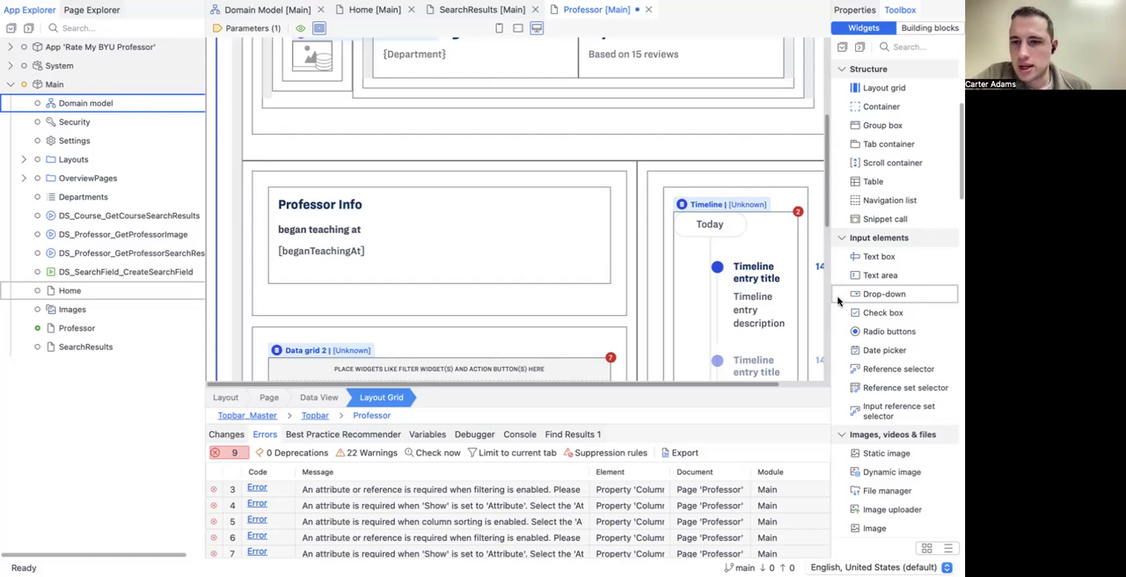
{"action": "left_click_drag", "start_coordinate": [846, 255], "coordinate": [404, 230]}
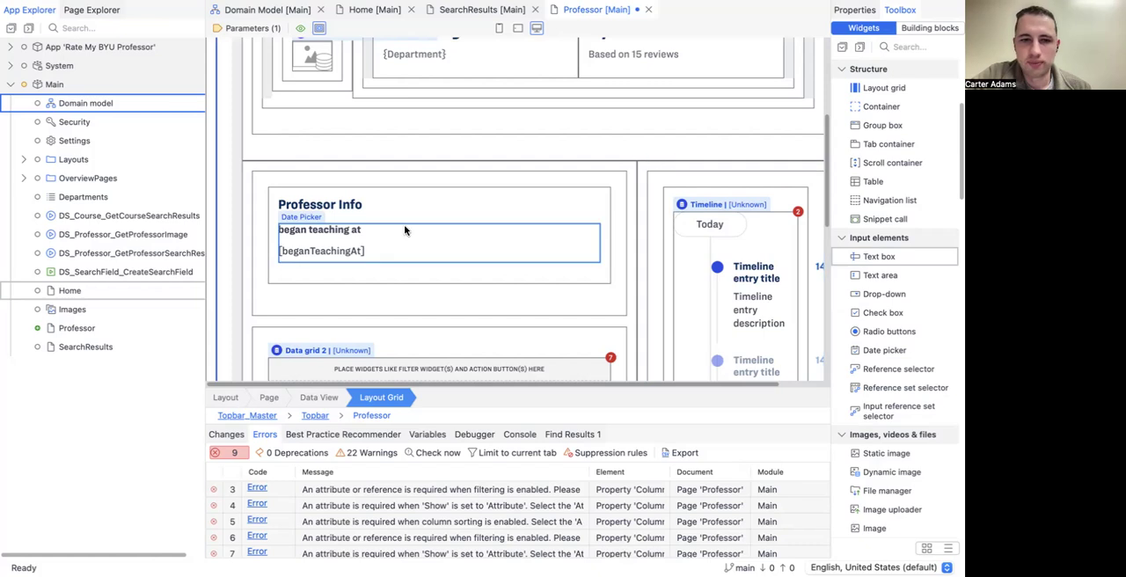
Step: Delete the Data grid 2 widget from the container below the Professor Info section
{"action": "scroll", "coordinate": [404, 230], "scroll_direction": "down", "scroll_amount": 2}
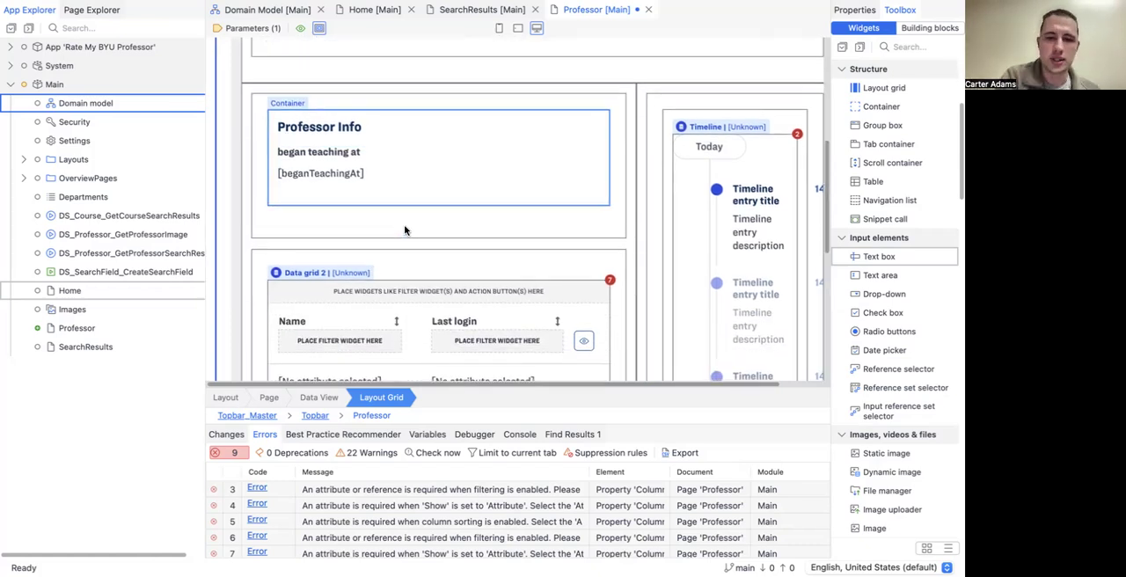
{"action": "scroll", "coordinate": [405, 229], "scroll_direction": "down", "scroll_amount": 6}
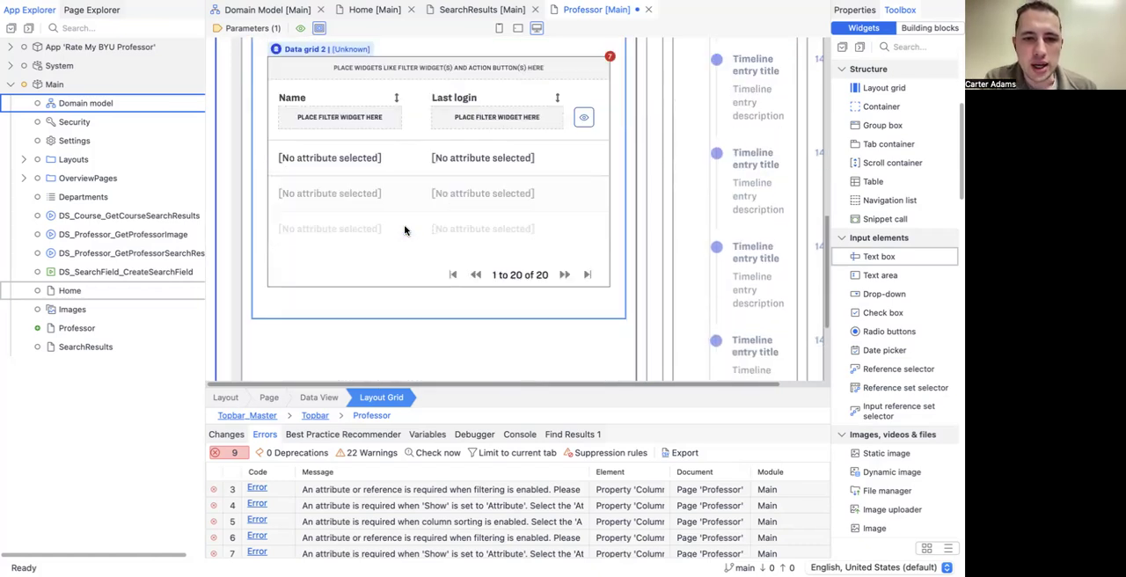
{"action": "scroll", "coordinate": [404, 229], "scroll_direction": "up", "scroll_amount": 4}
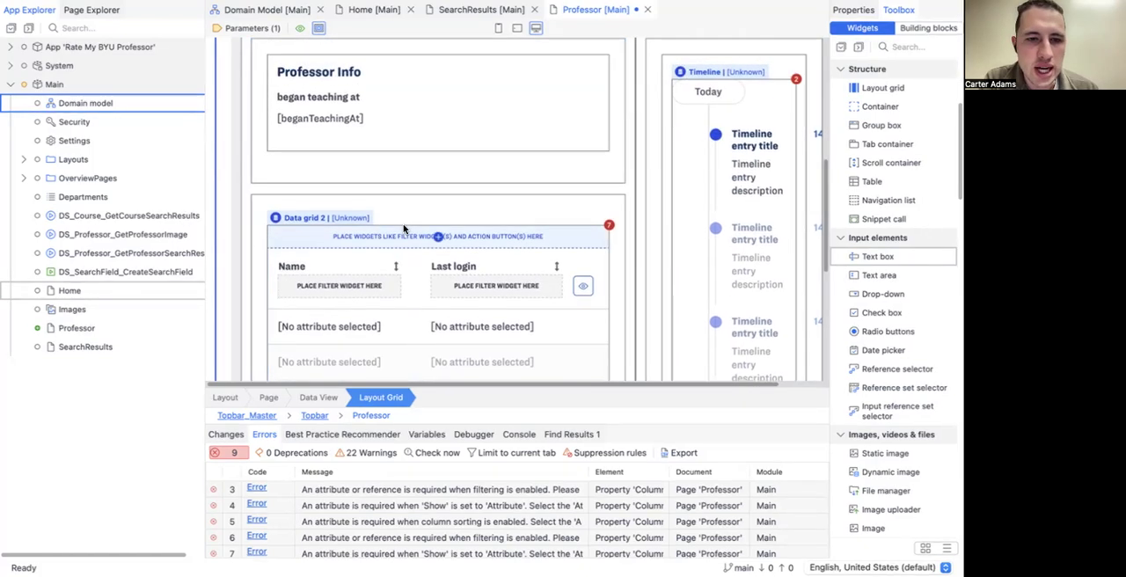
{"action": "scroll", "coordinate": [405, 230], "scroll_direction": "up", "scroll_amount": 2}
{"action": "scroll", "coordinate": [404, 230], "scroll_direction": "down", "scroll_amount": 3}
{"action": "scroll", "coordinate": [405, 230], "scroll_direction": "up", "scroll_amount": 1}
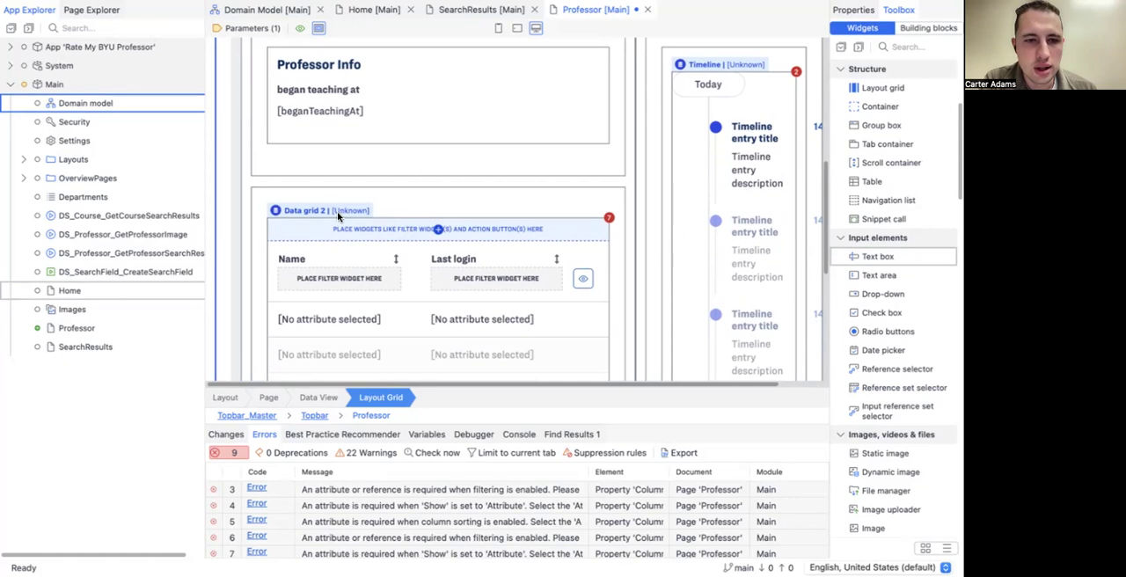
{"action": "scroll", "coordinate": [334, 208], "scroll_direction": "down", "scroll_amount": 2}
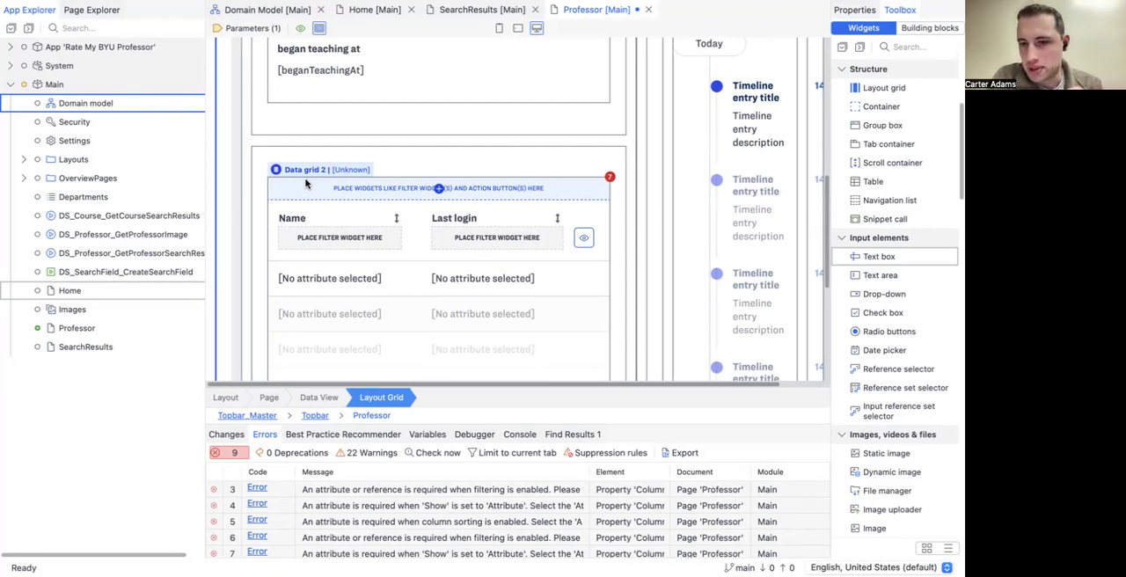
{"action": "left_click", "coordinate": [293, 173]}
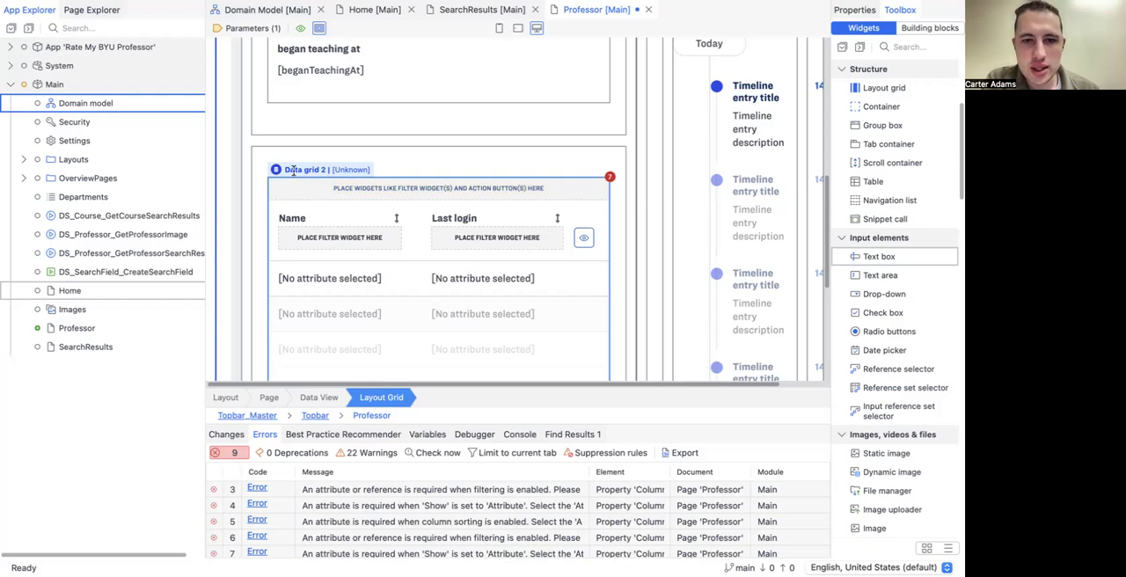
{"action": "left_click", "coordinate": [293, 171]}
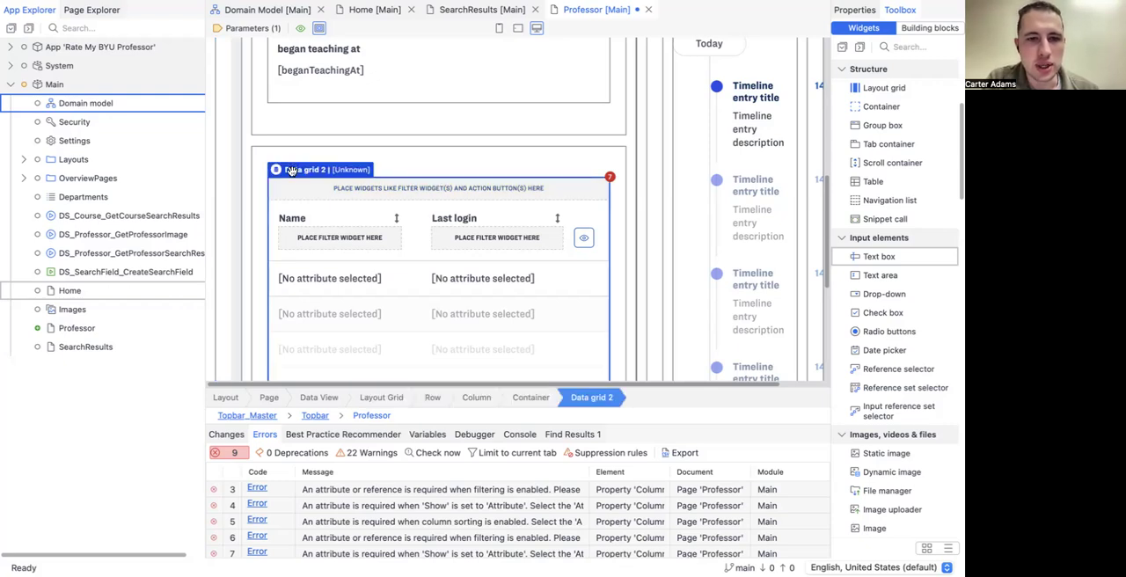
{"action": "key", "text": "Delete"}
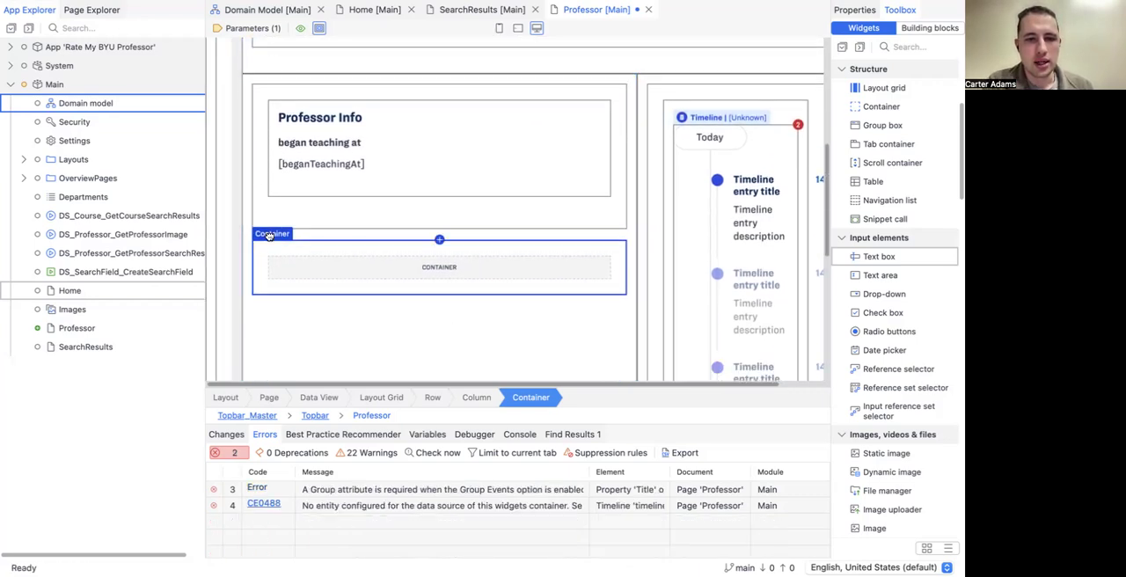
Step: Paste a copy of the empty container below it in the same column
{"action": "left_click", "coordinate": [270, 331]}
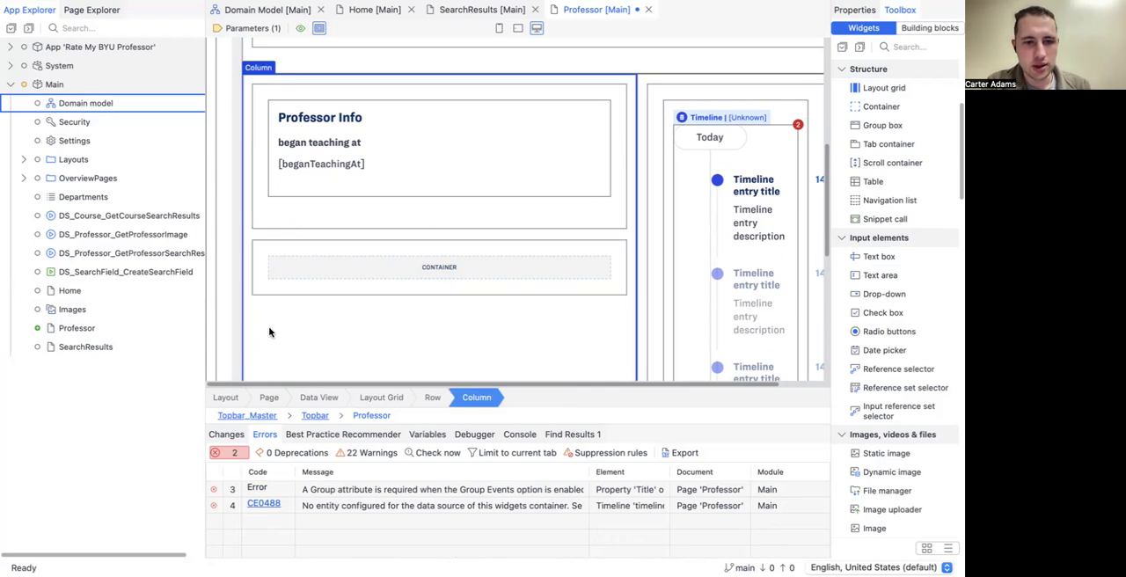
{"action": "key", "text": "ctrl+v"}
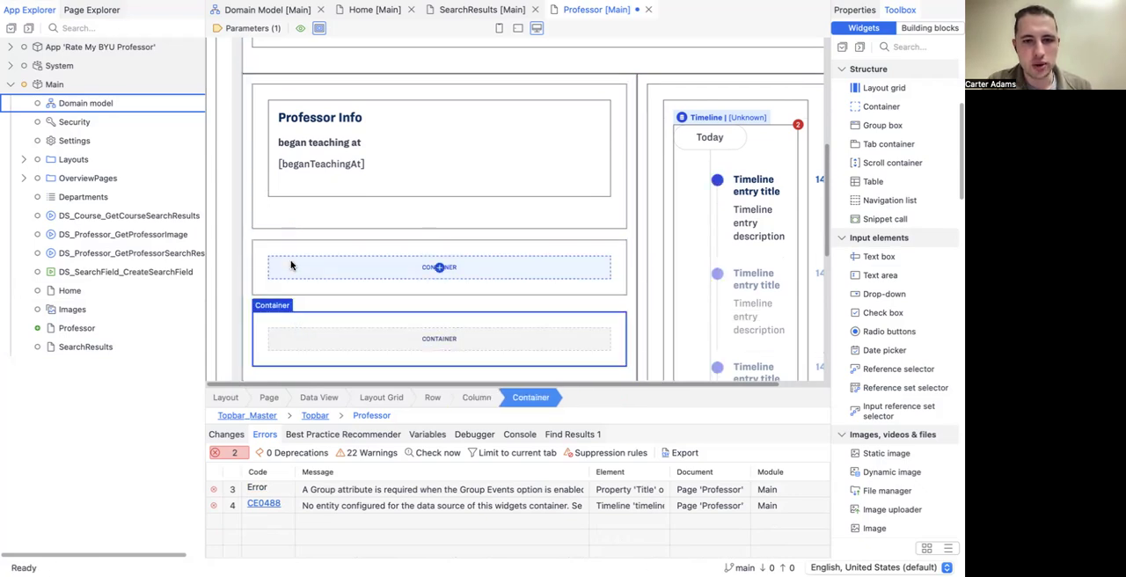
Step: Add a List view to each of the two empty containers below the Professor Info section
{"action": "scroll", "coordinate": [302, 339], "scroll_direction": "down", "scroll_amount": 1}
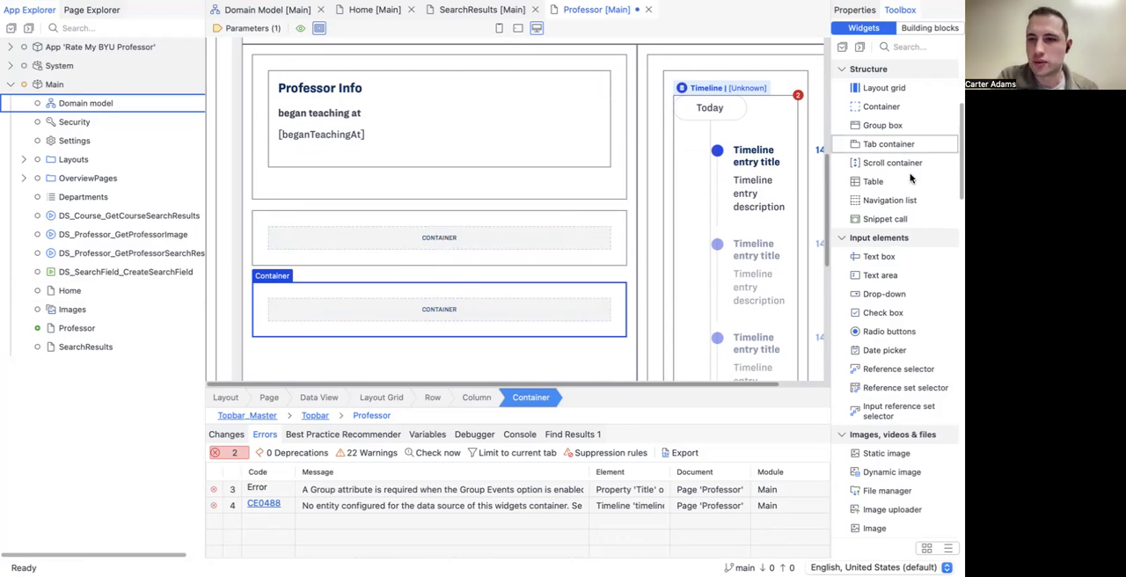
{"action": "scroll", "coordinate": [911, 180], "scroll_direction": "down", "scroll_amount": 2}
{"action": "scroll", "coordinate": [910, 179], "scroll_direction": "down", "scroll_amount": 4}
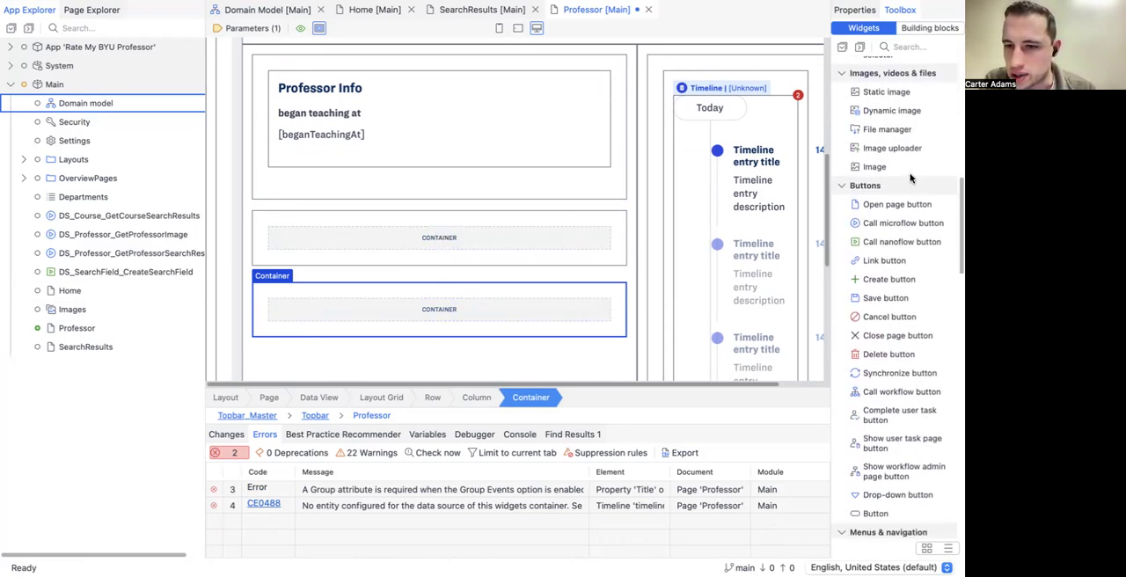
{"action": "scroll", "coordinate": [905, 176], "scroll_direction": "up", "scroll_amount": 8}
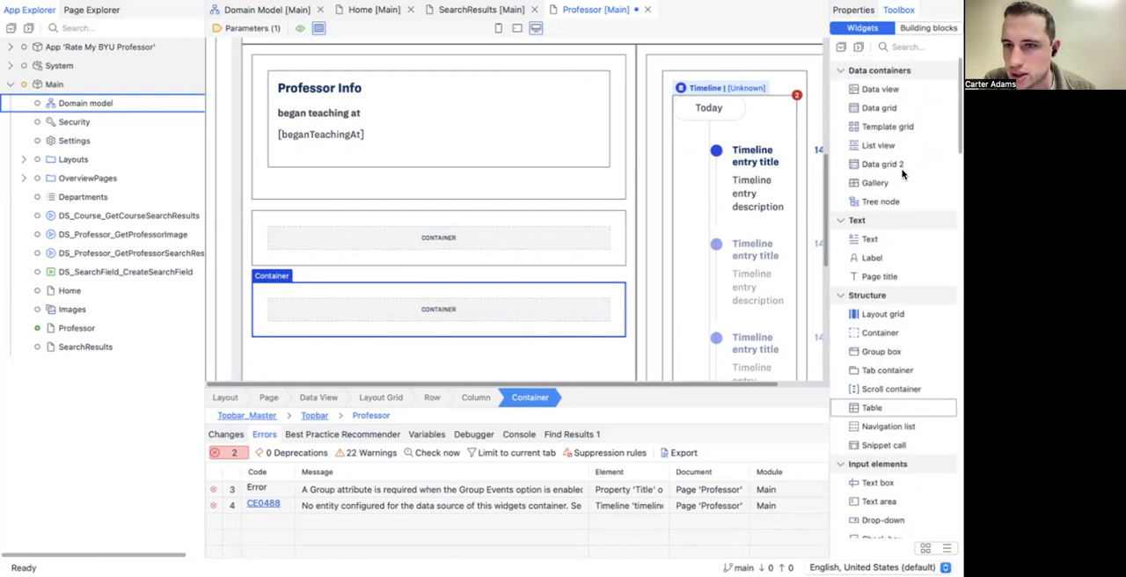
{"action": "left_click_drag", "start_coordinate": [884, 139], "coordinate": [389, 238]}
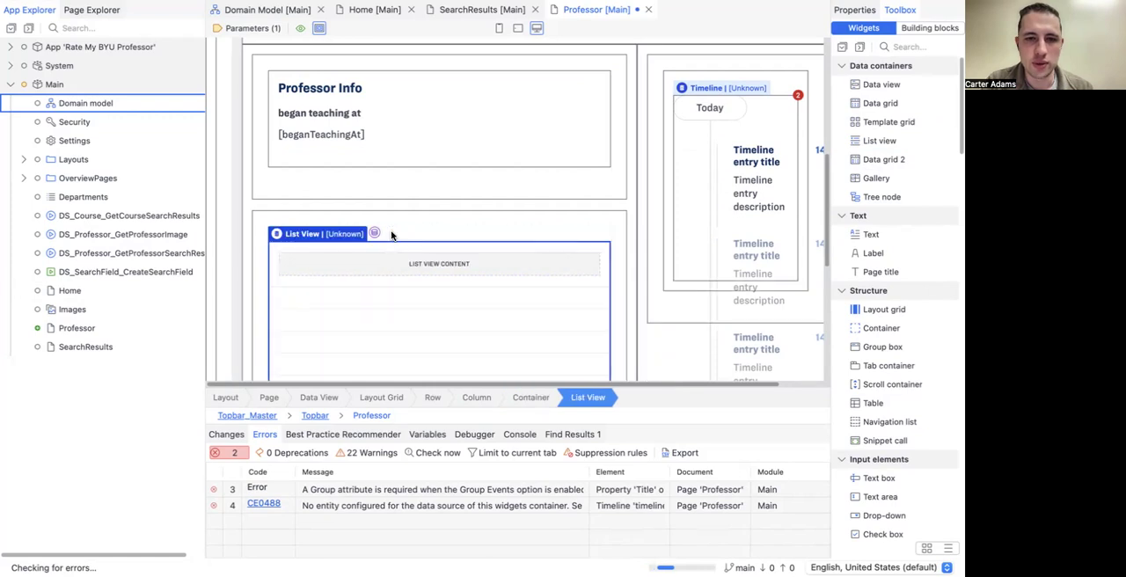
{"action": "scroll", "coordinate": [391, 235], "scroll_direction": "down", "scroll_amount": 4}
{"action": "scroll", "coordinate": [391, 234], "scroll_direction": "up", "scroll_amount": 1}
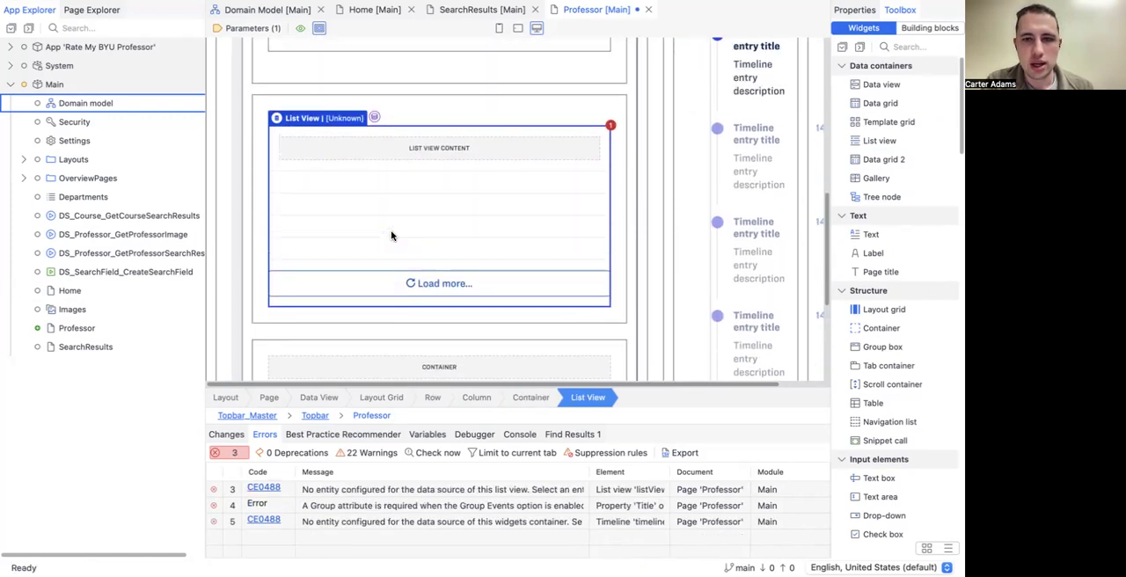
{"action": "left_click_drag", "start_coordinate": [845, 141], "coordinate": [568, 361]}
Step: Copy the Professor Info heading into the first list view's container and place it above the list view
{"action": "scroll", "coordinate": [543, 282], "scroll_direction": "up", "scroll_amount": 4}
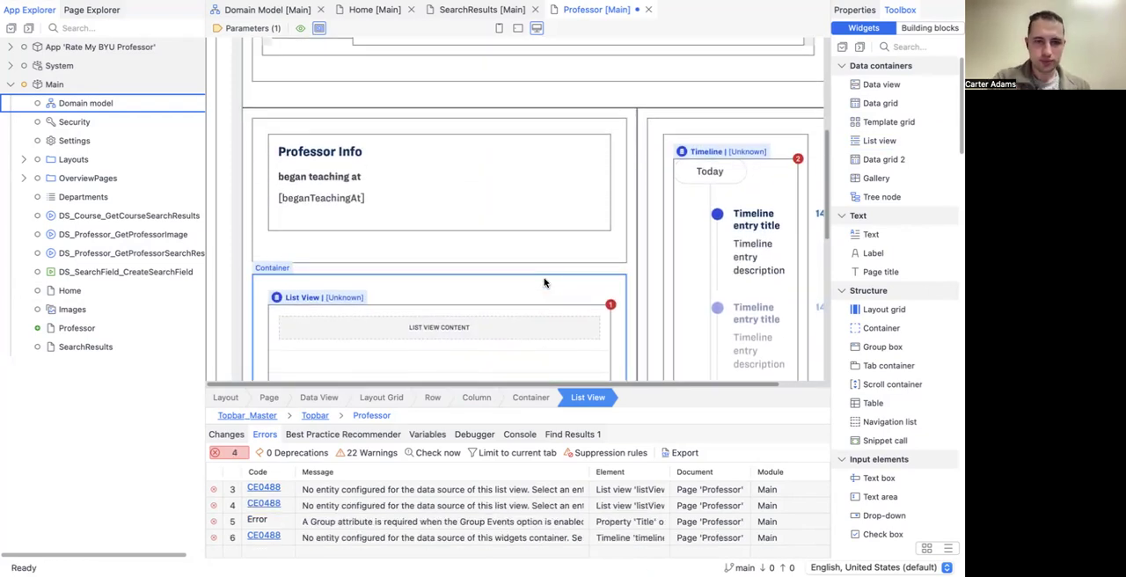
{"action": "left_click", "coordinate": [320, 157]}
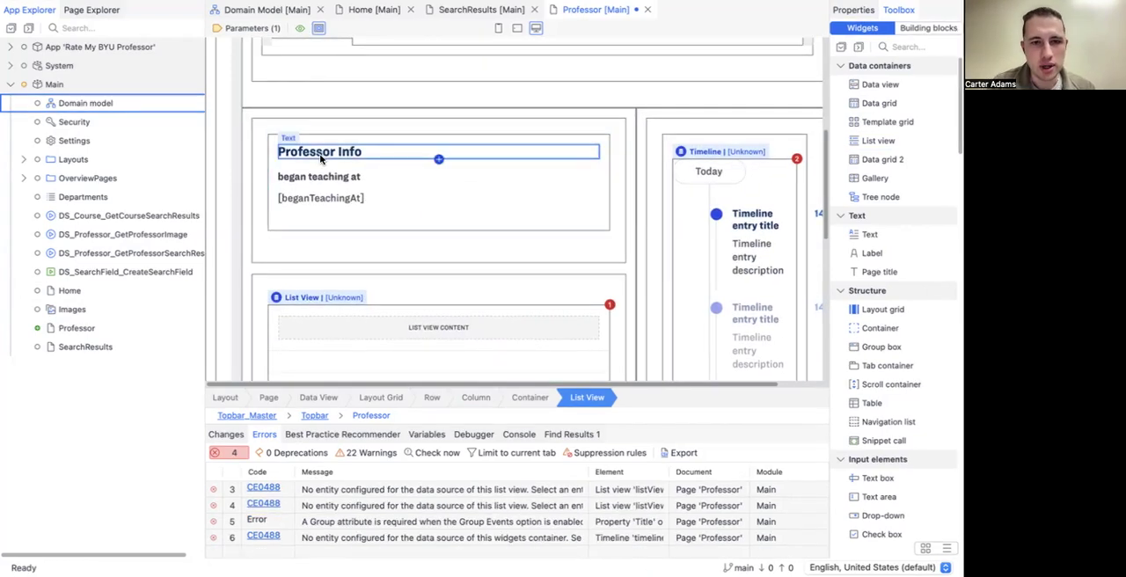
{"action": "left_click", "coordinate": [356, 289]}
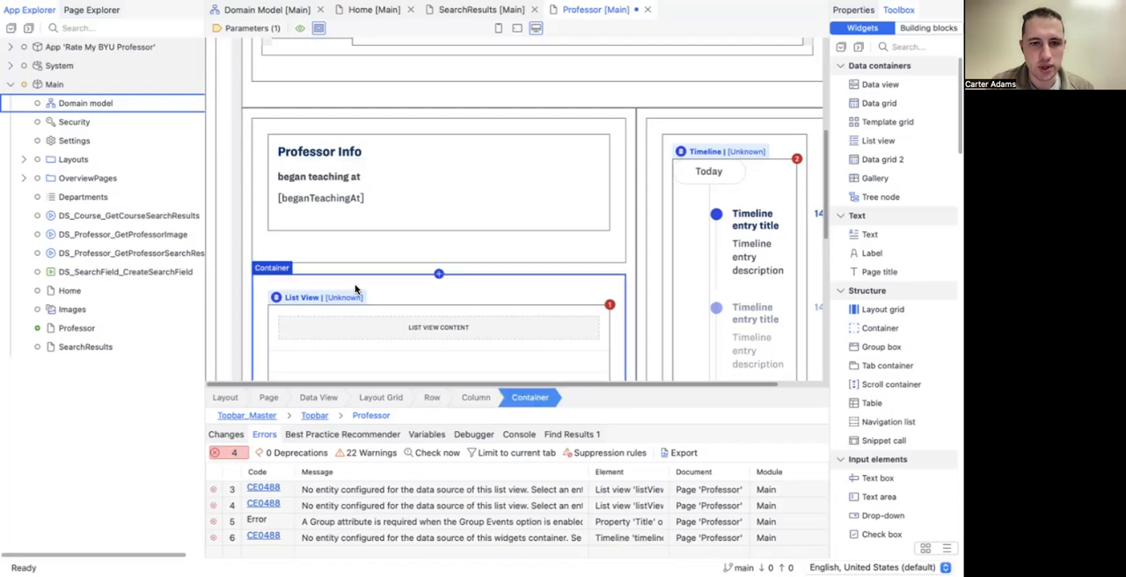
{"action": "key", "text": "ctrl+v"}
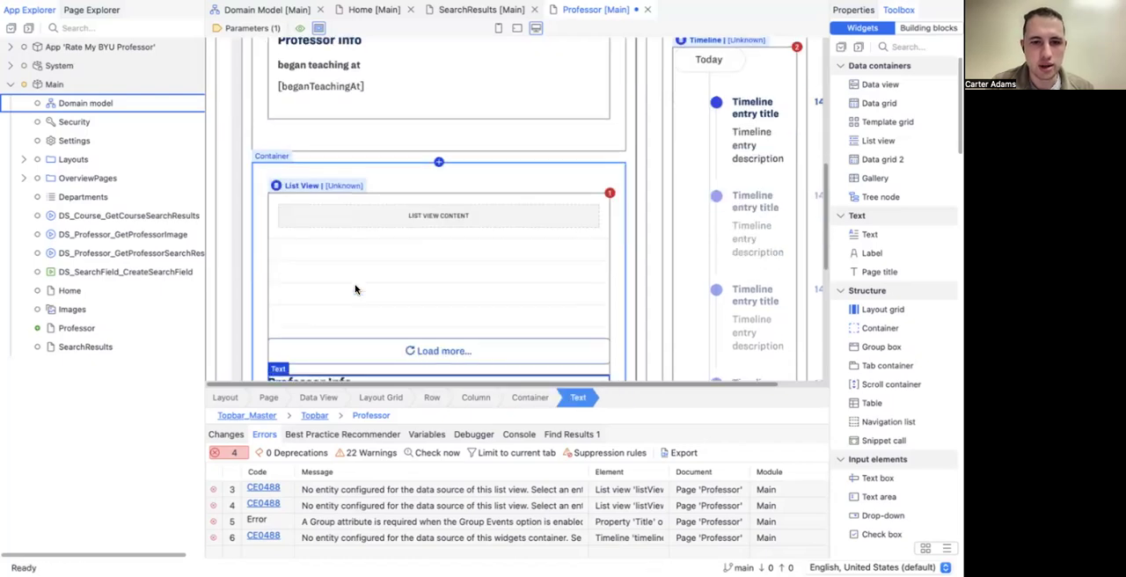
{"action": "left_click_drag", "start_coordinate": [343, 377], "coordinate": [347, 214]}
Step: Paste the Professor Info heading into the second list view's container and place it above that list view
{"action": "scroll", "coordinate": [347, 216], "scroll_direction": "down", "scroll_amount": 5}
{"action": "left_click", "coordinate": [328, 214]}
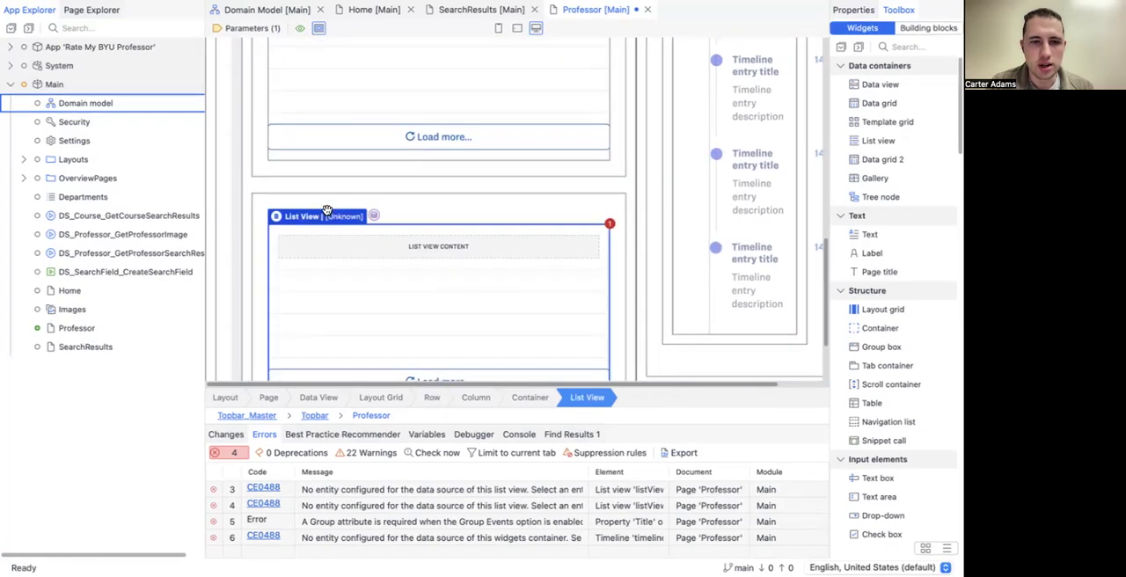
{"action": "key", "text": "ctrl+z"}
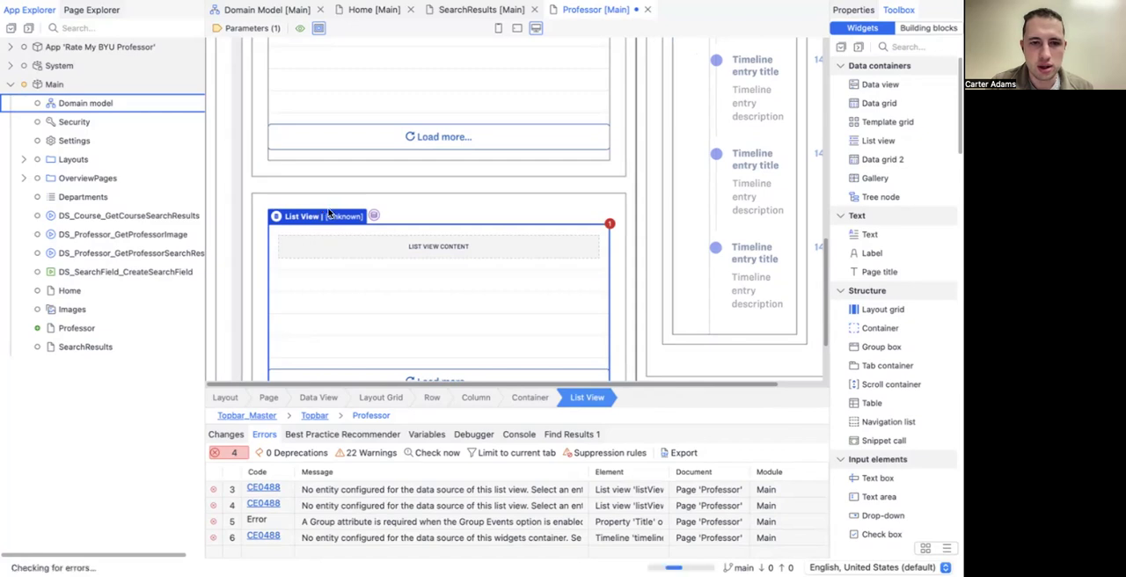
{"action": "left_click_drag", "start_coordinate": [317, 304], "coordinate": [312, 106]}
Step: Change the caption of the heading above the first list view to "Courses Taught"
{"action": "scroll", "coordinate": [311, 101], "scroll_direction": "up", "scroll_amount": 5}
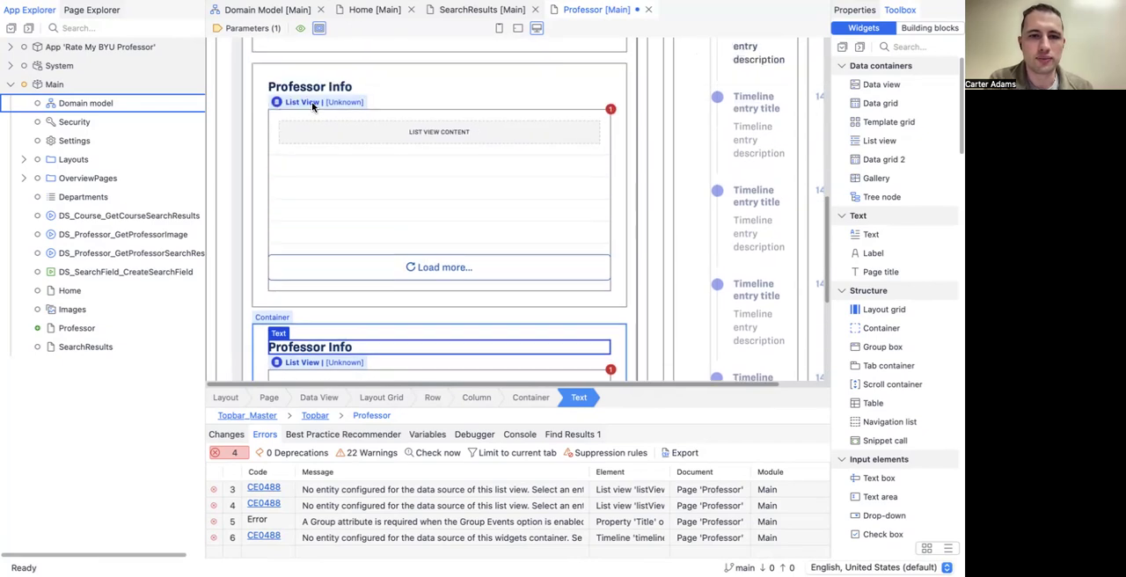
{"action": "double_click", "coordinate": [335, 275]}
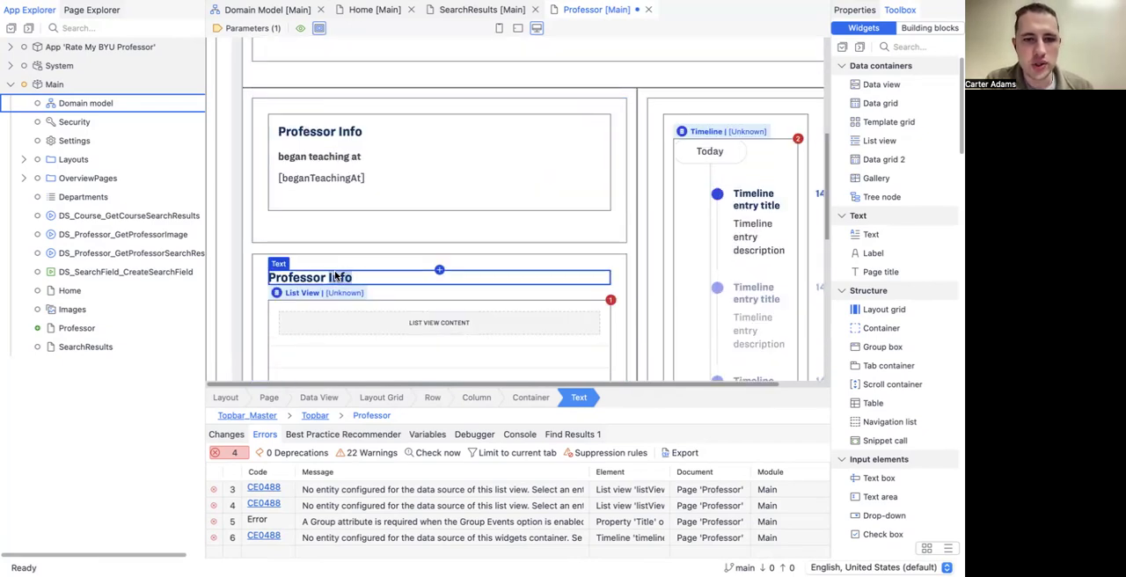
{"action": "type", "text": "Courses Taught"}
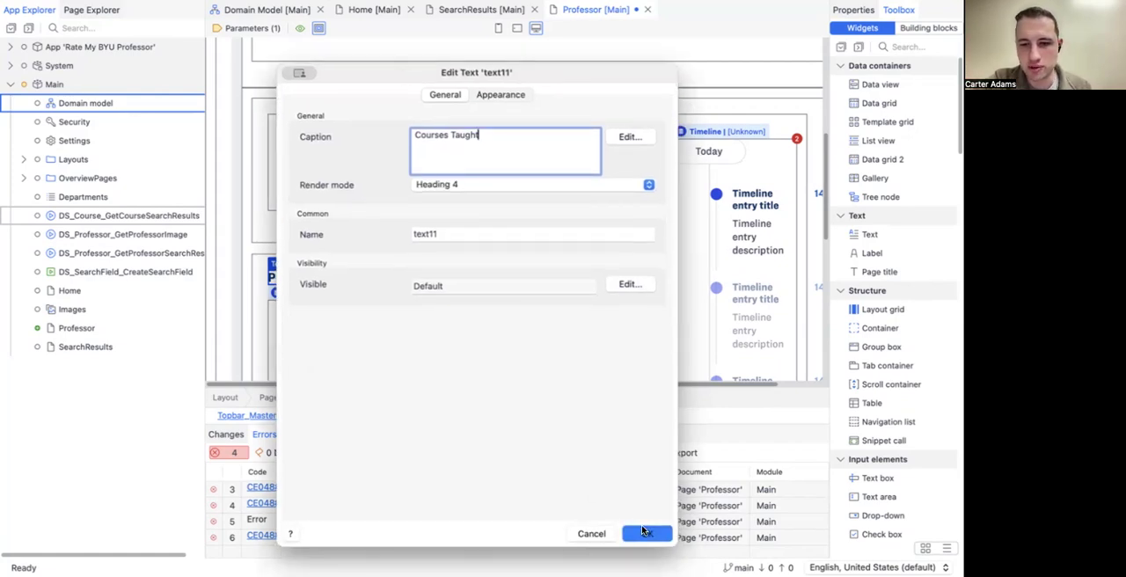
{"action": "left_click", "coordinate": [642, 531]}
Step: Change the caption of the heading above the second list view to "Ratings Received"
{"action": "scroll", "coordinate": [466, 192], "scroll_direction": "down", "scroll_amount": 5}
{"action": "left_click", "coordinate": [308, 230]}
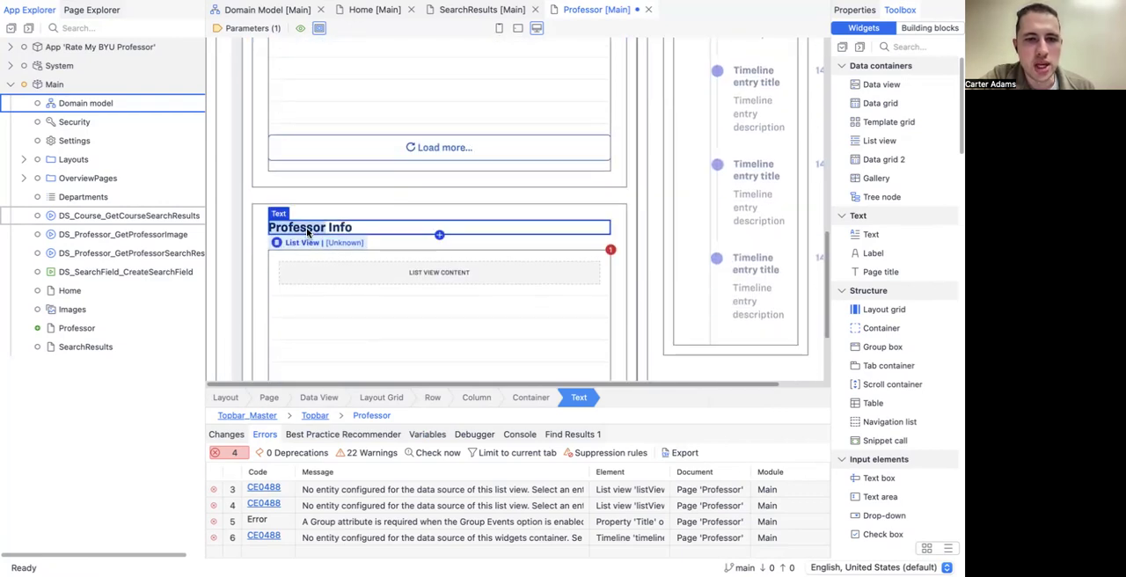
{"action": "double_click", "coordinate": [308, 231]}
{"action": "type", "text": "Ratings"}
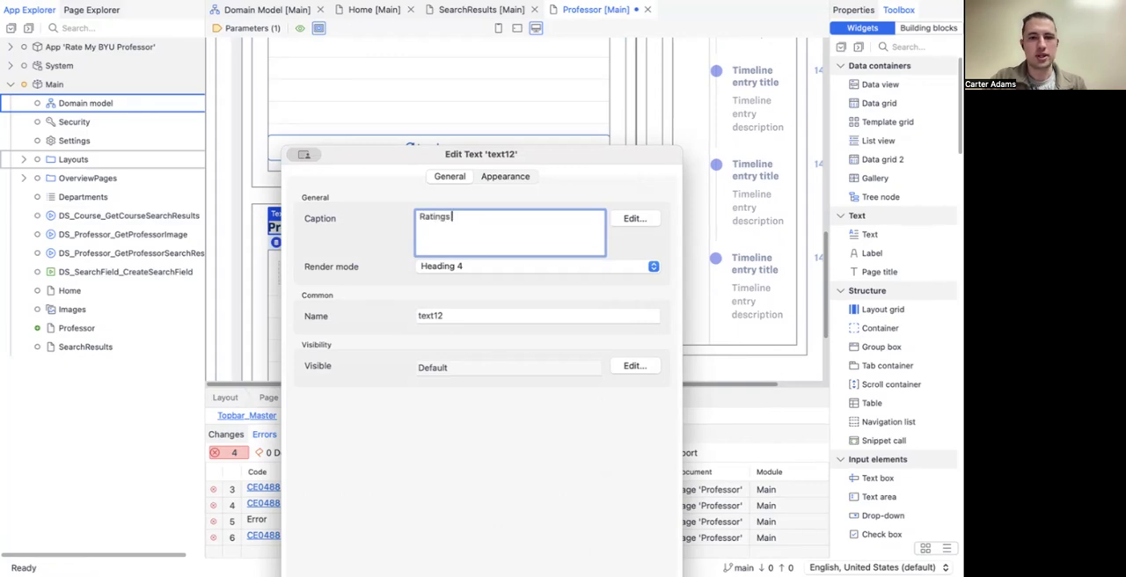
{"action": "type", "text": " Receiv"}
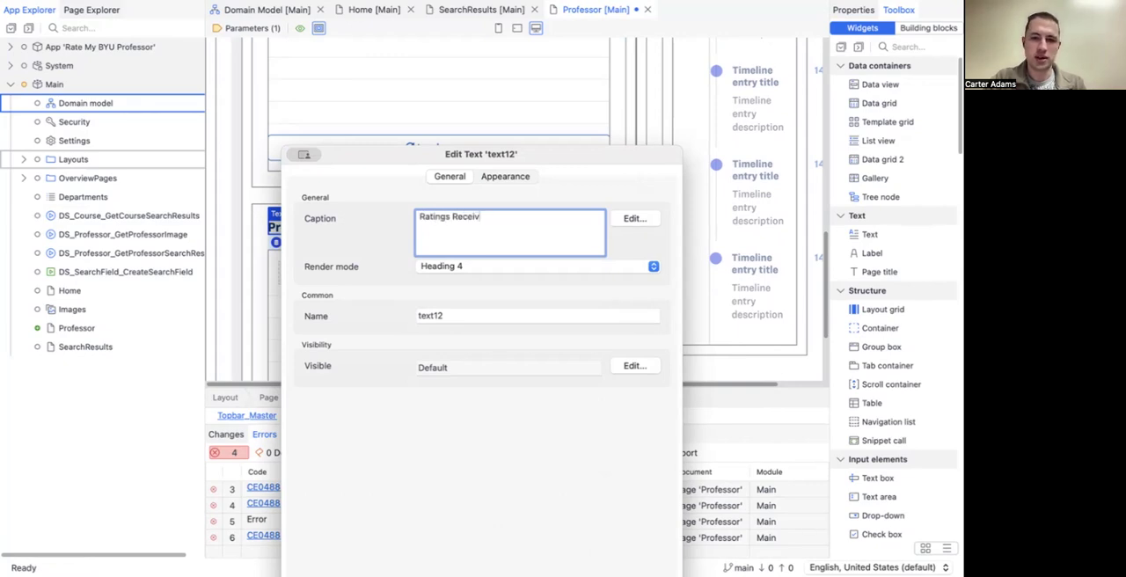
{"action": "type", "text": "ed"}
{"action": "left_click_drag", "start_coordinate": [536, 159], "coordinate": [536, 26]}
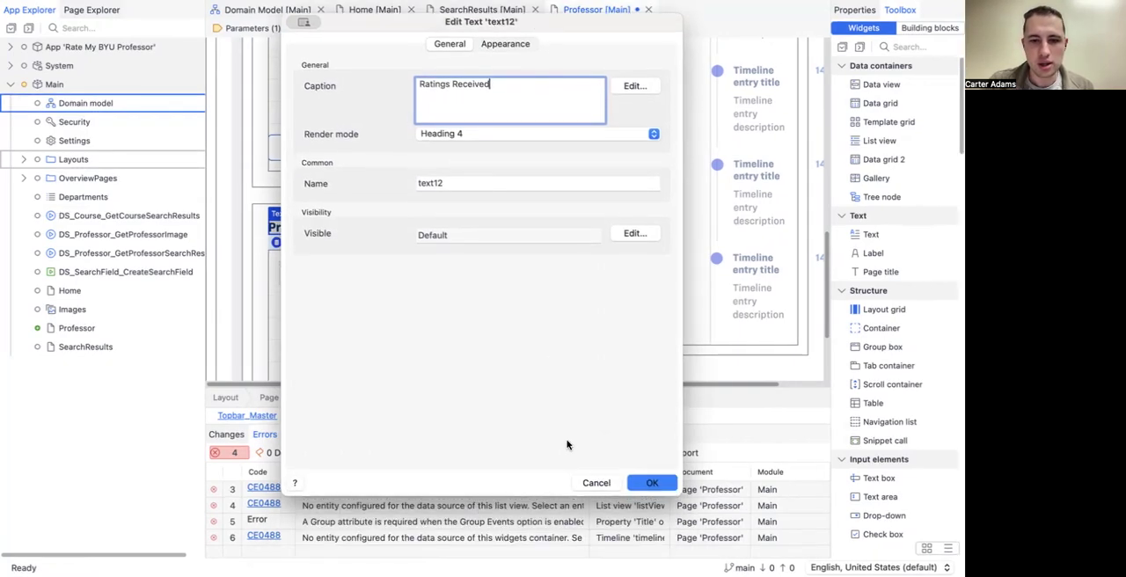
{"action": "left_click", "coordinate": [652, 482]}
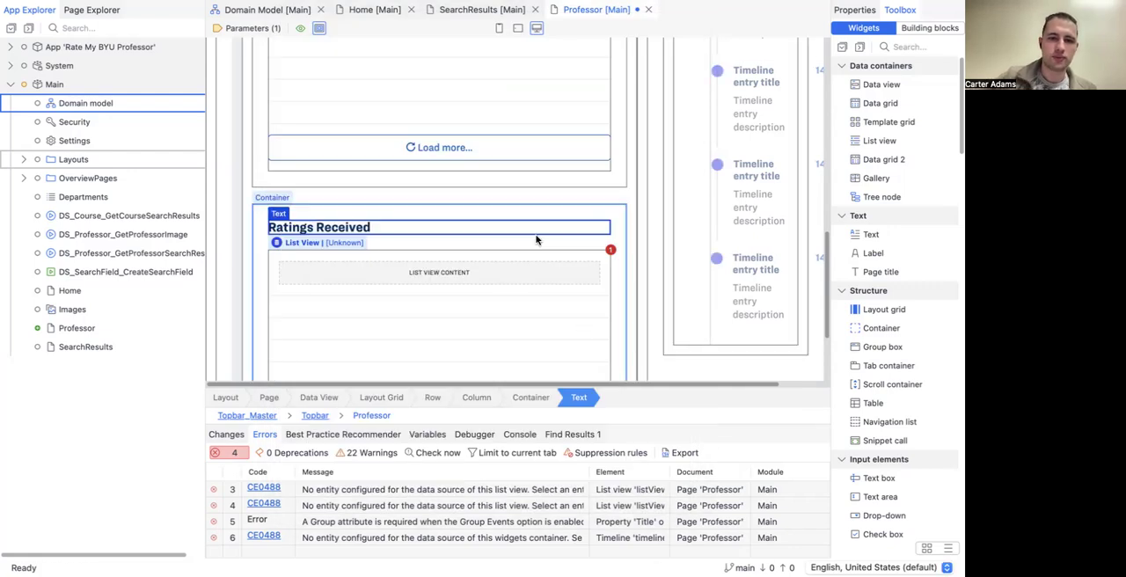
{"action": "scroll", "coordinate": [502, 166], "scroll_direction": "up", "scroll_amount": 4}
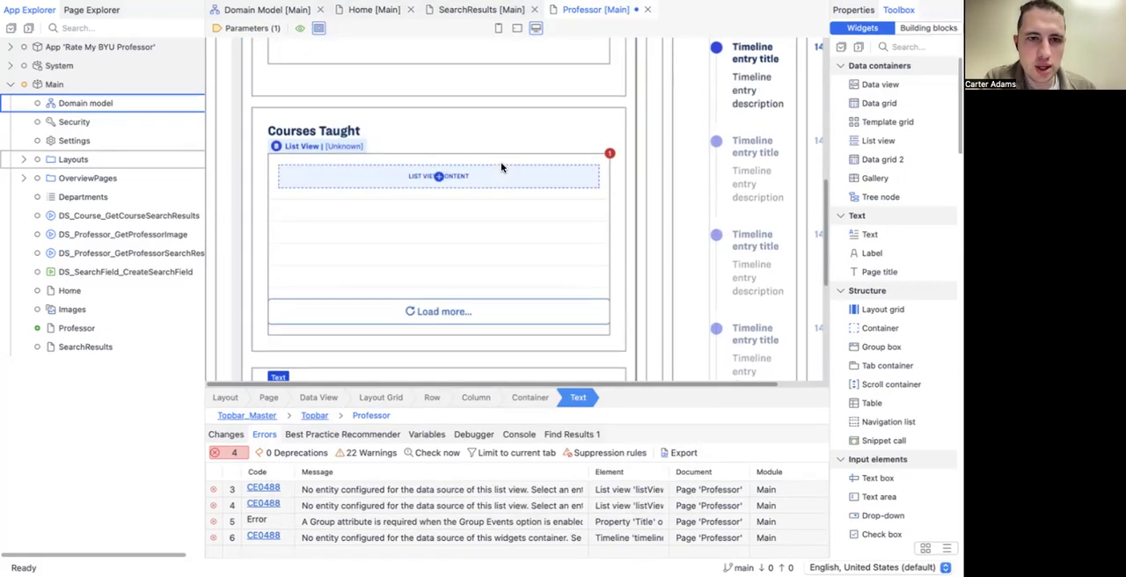
{"action": "scroll", "coordinate": [500, 161], "scroll_direction": "up", "scroll_amount": 5}
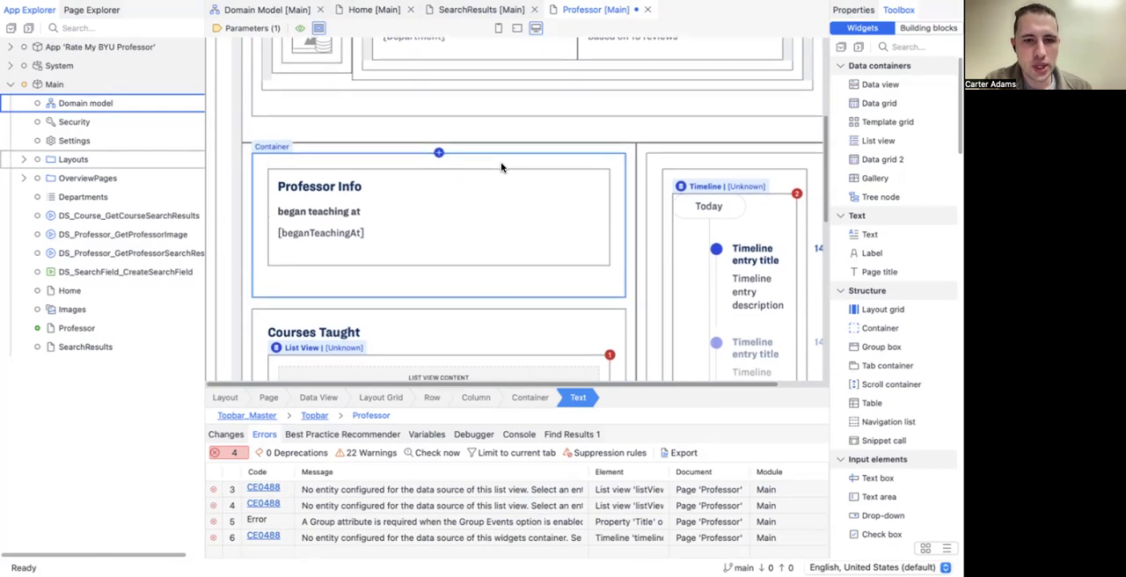
{"action": "scroll", "coordinate": [501, 167], "scroll_direction": "down", "scroll_amount": 1}
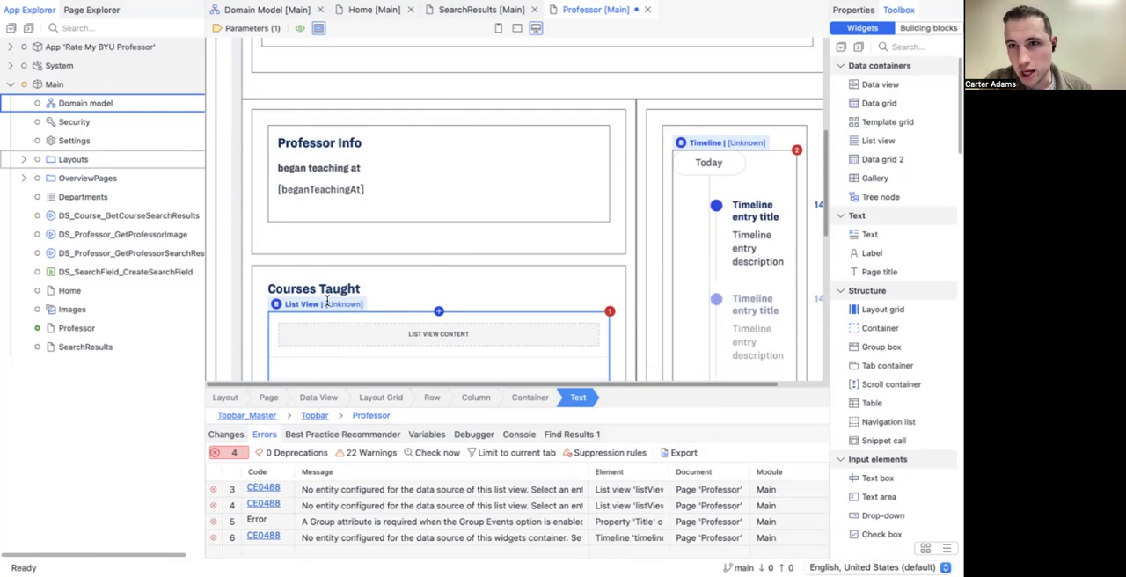
Step: Check the Professor, Course and Rating associations in the domain model and set the Courses Taught list view's data source type to Association
{"action": "scroll", "coordinate": [326, 301], "scroll_direction": "down", "scroll_amount": 5}
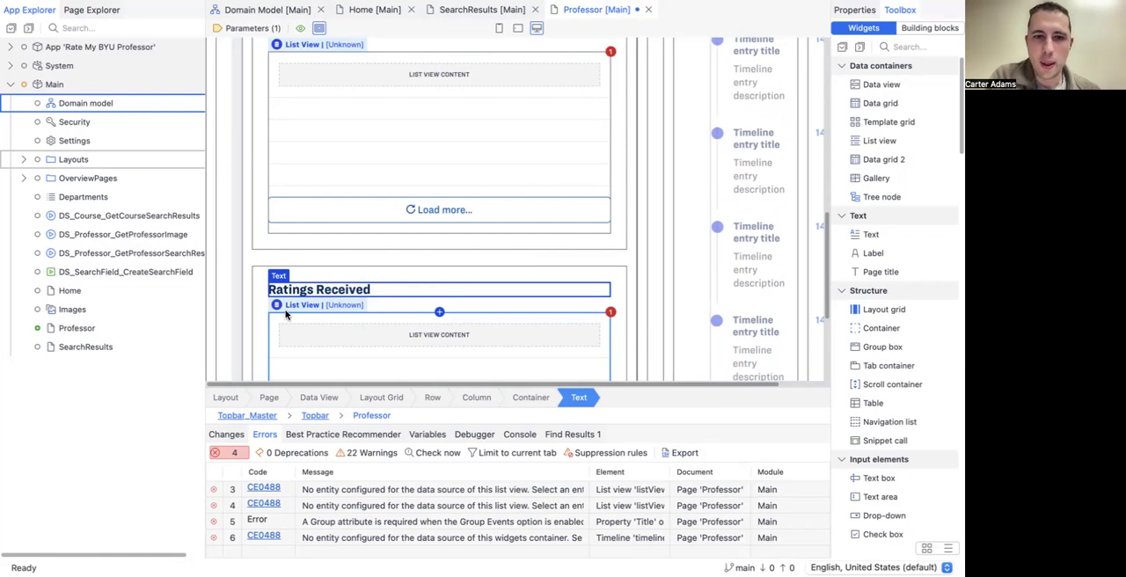
{"action": "scroll", "coordinate": [285, 315], "scroll_direction": "up", "scroll_amount": 1}
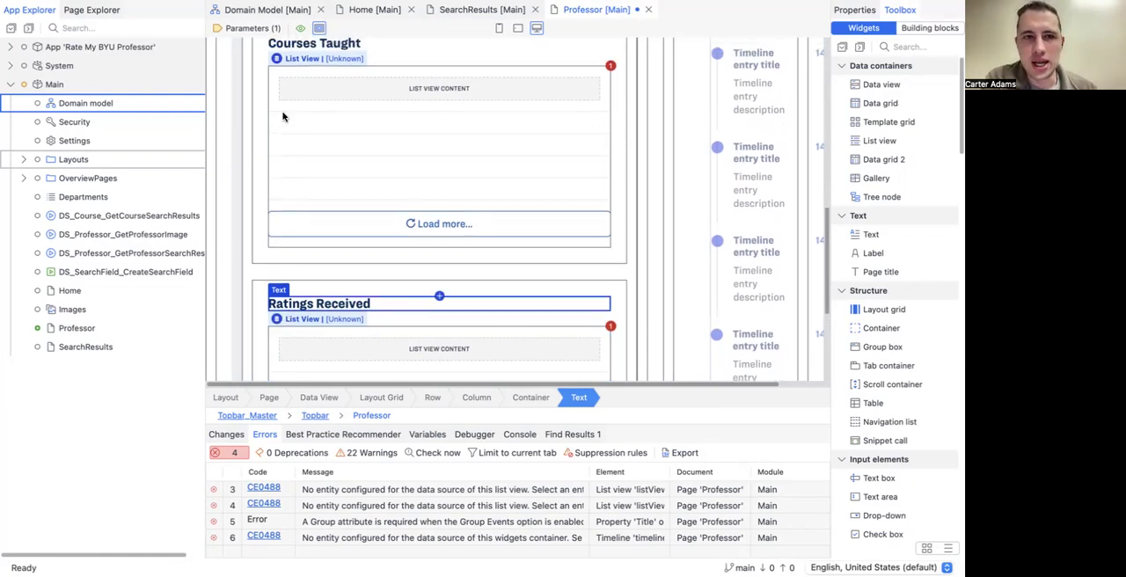
{"action": "left_click", "coordinate": [255, 9]}
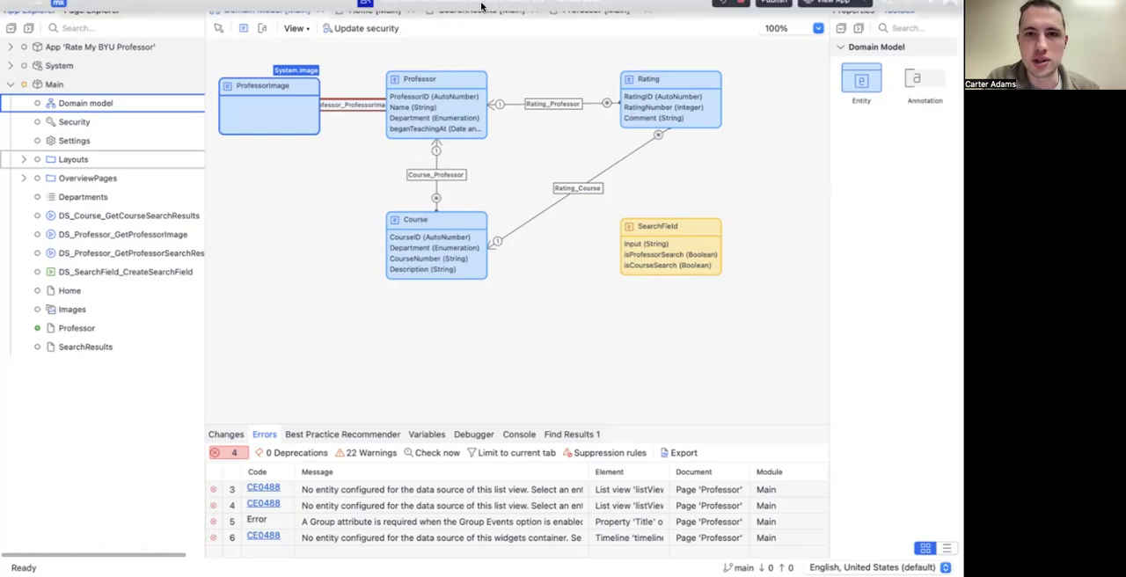
{"action": "left_click", "coordinate": [588, 9]}
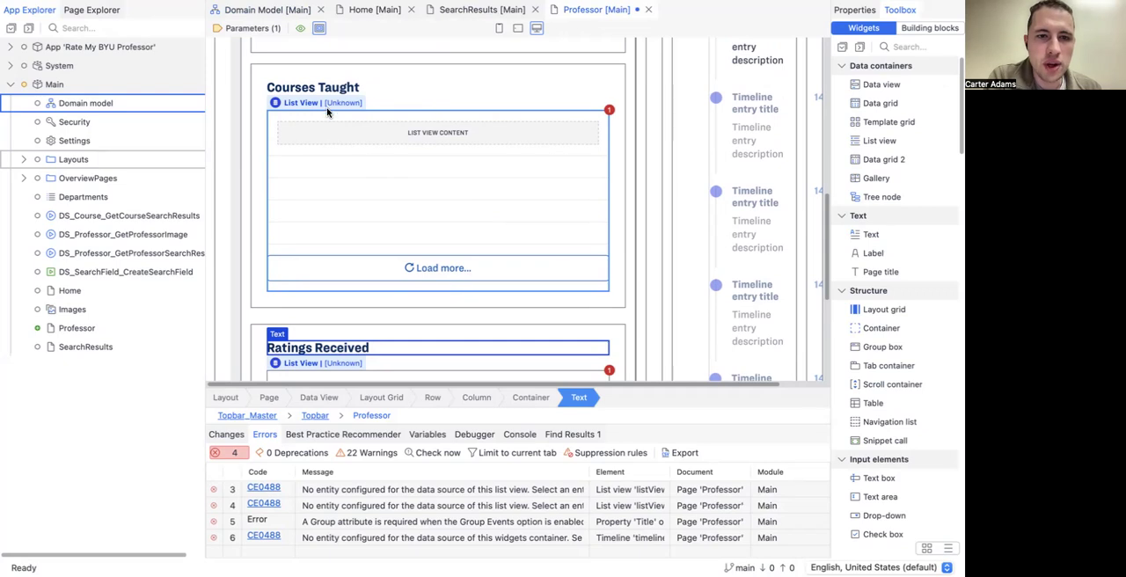
{"action": "left_click", "coordinate": [327, 103]}
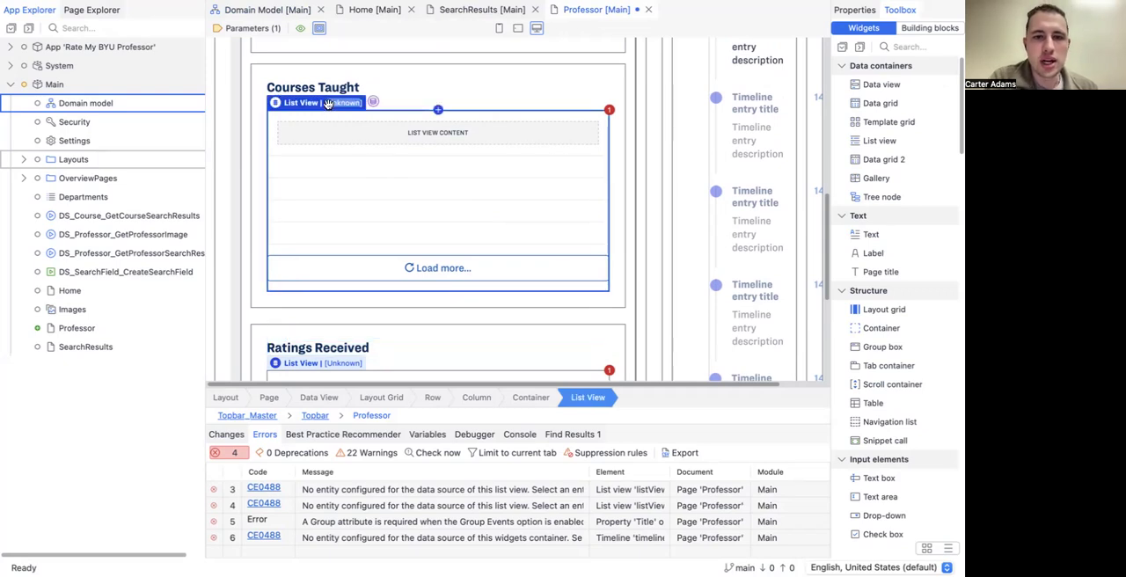
{"action": "double_click", "coordinate": [327, 103]}
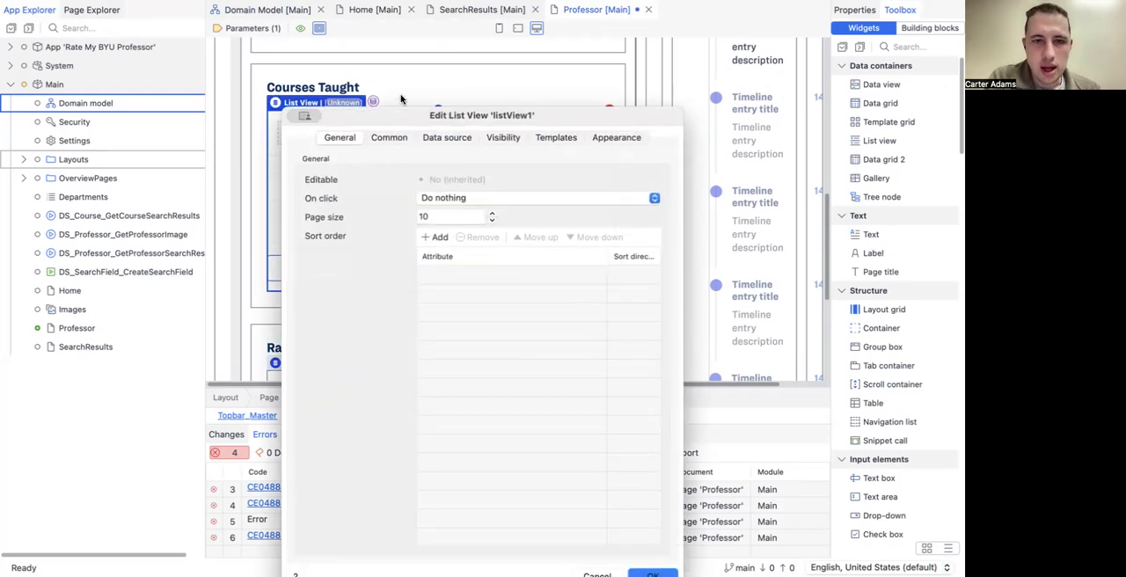
{"action": "left_click", "coordinate": [442, 67]}
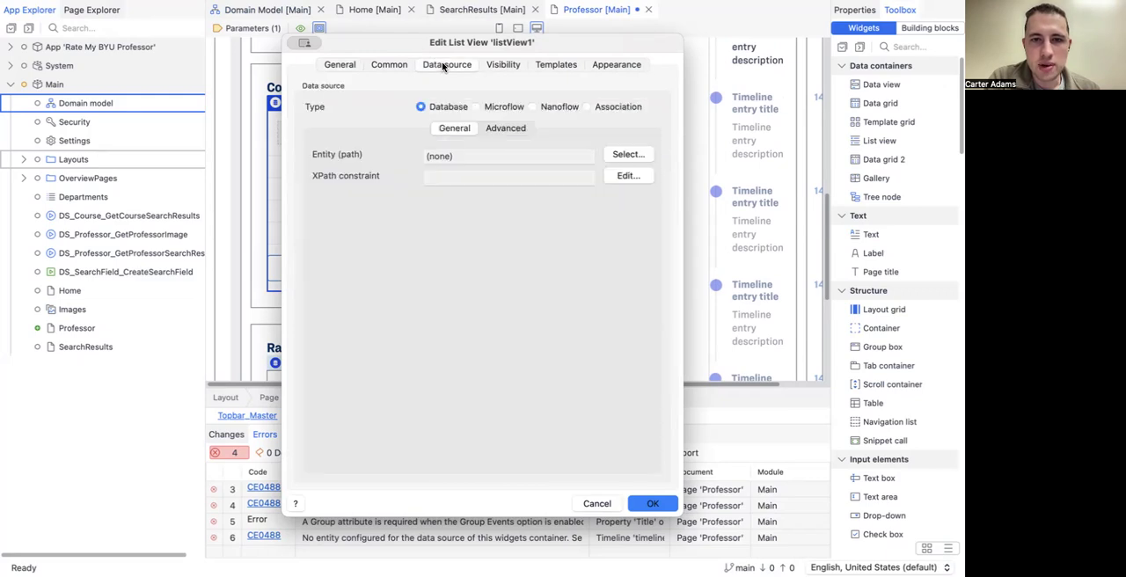
{"action": "left_click", "coordinate": [586, 106]}
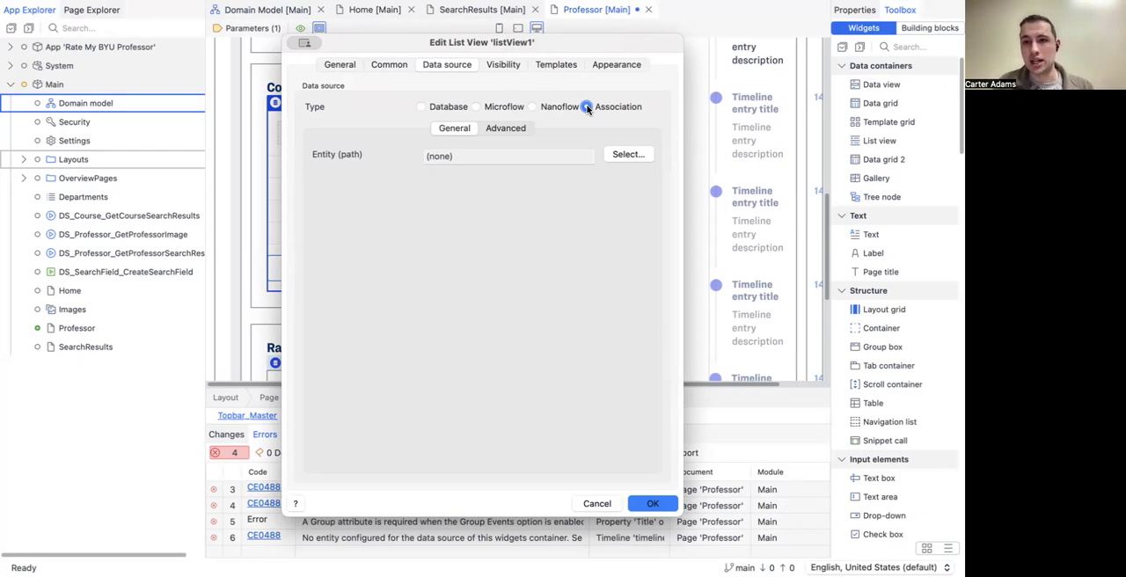
Step: Set the Courses Taught list view's entity path to Course over Course_Professor and have its contents filled automatically
{"action": "left_click", "coordinate": [628, 155]}
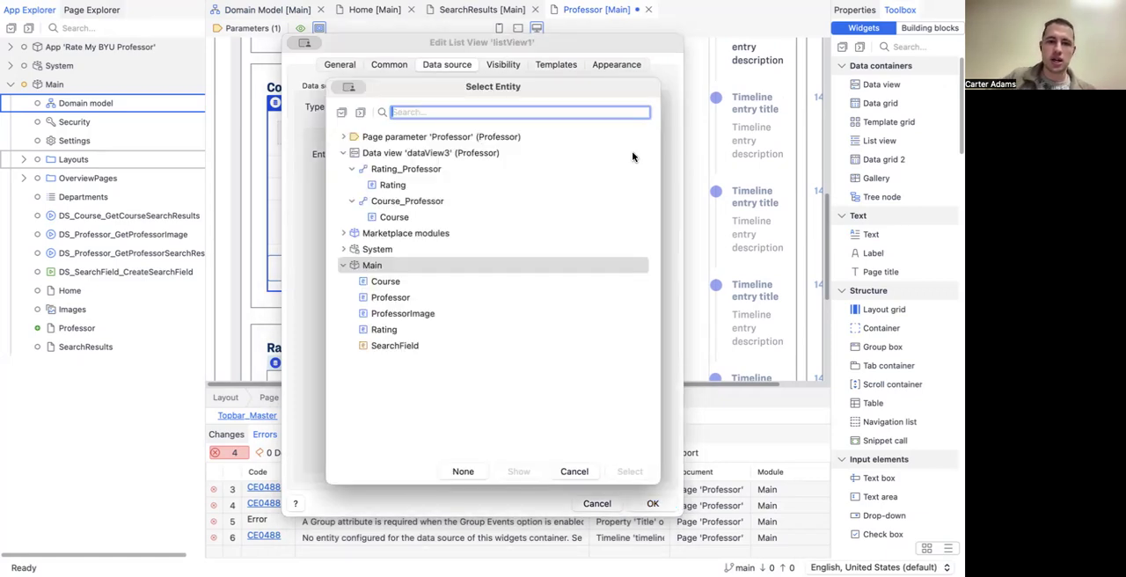
{"action": "left_click", "coordinate": [383, 185]}
{"action": "left_click", "coordinate": [392, 218]}
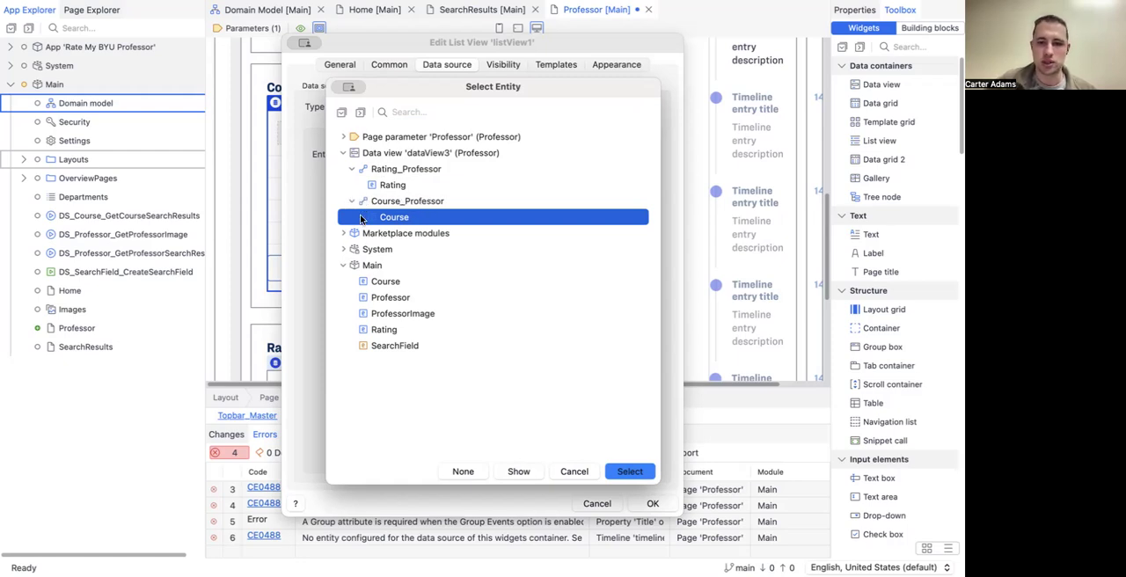
{"action": "left_click", "coordinate": [628, 472]}
{"action": "left_click", "coordinate": [651, 503]}
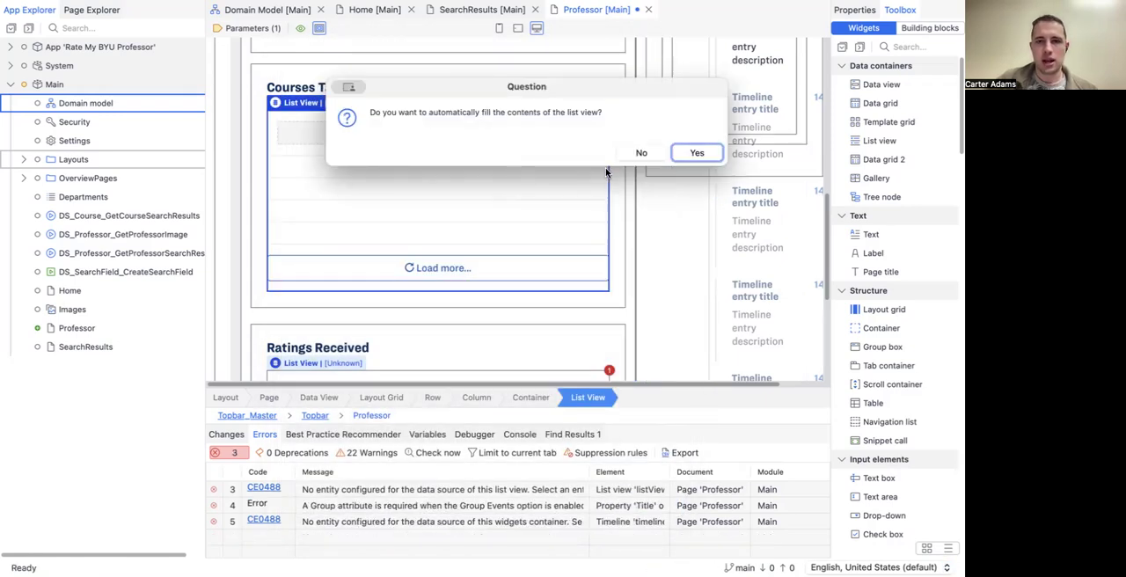
{"action": "left_click", "coordinate": [694, 154]}
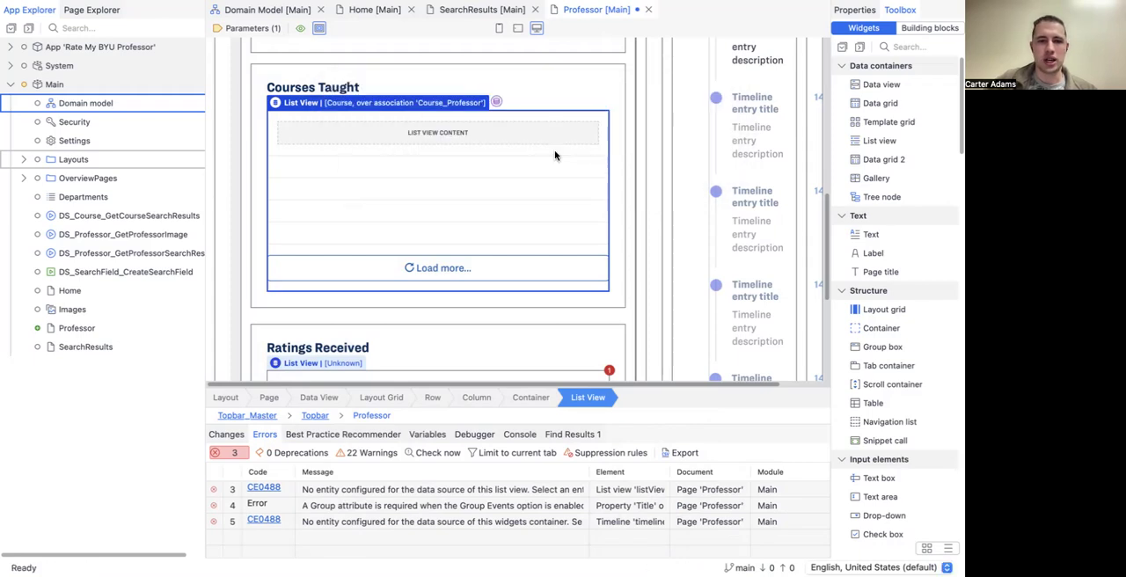
Step: Change the data source type of the Ratings Received list view to Association
{"action": "scroll", "coordinate": [354, 265], "scroll_direction": "down", "scroll_amount": 1}
{"action": "scroll", "coordinate": [354, 266], "scroll_direction": "up", "scroll_amount": 1}
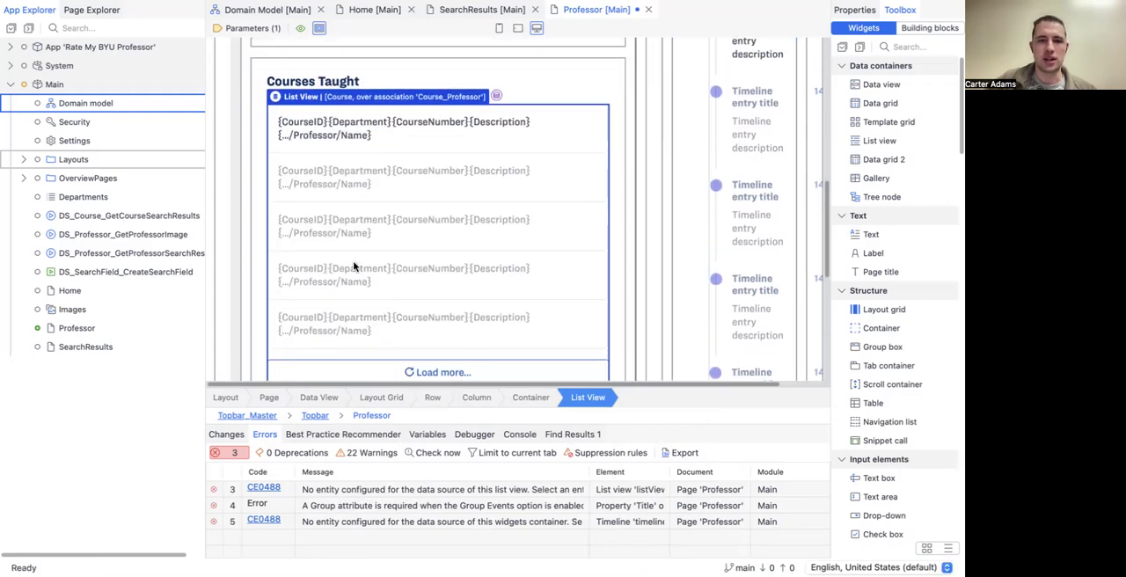
{"action": "scroll", "coordinate": [334, 231], "scroll_direction": "up", "scroll_amount": 2}
{"action": "left_click", "coordinate": [340, 213]}
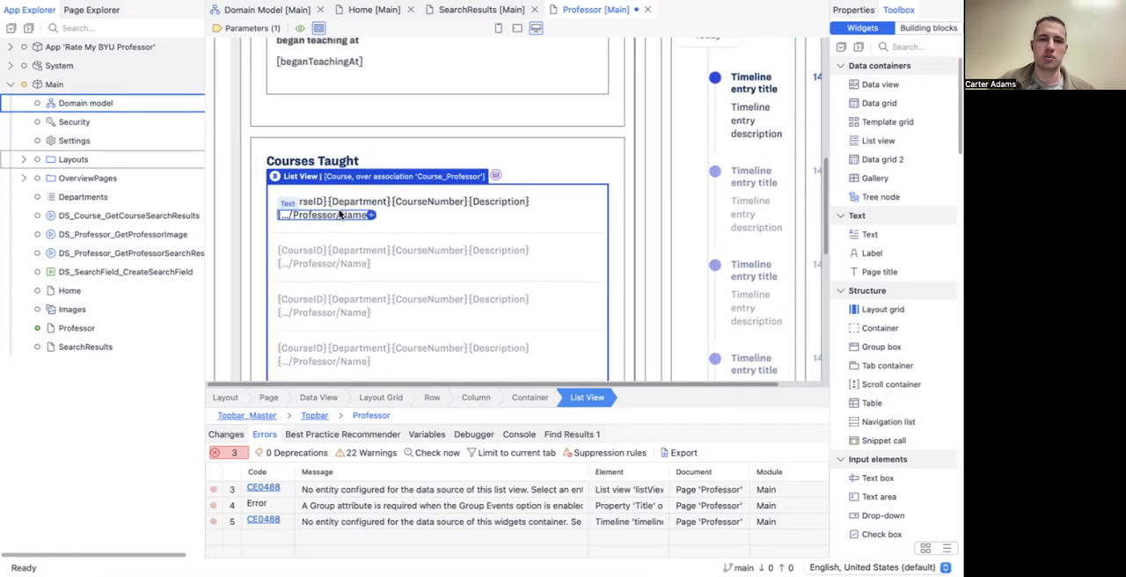
{"action": "scroll", "coordinate": [339, 213], "scroll_direction": "down", "scroll_amount": 1}
{"action": "scroll", "coordinate": [324, 262], "scroll_direction": "down", "scroll_amount": 2}
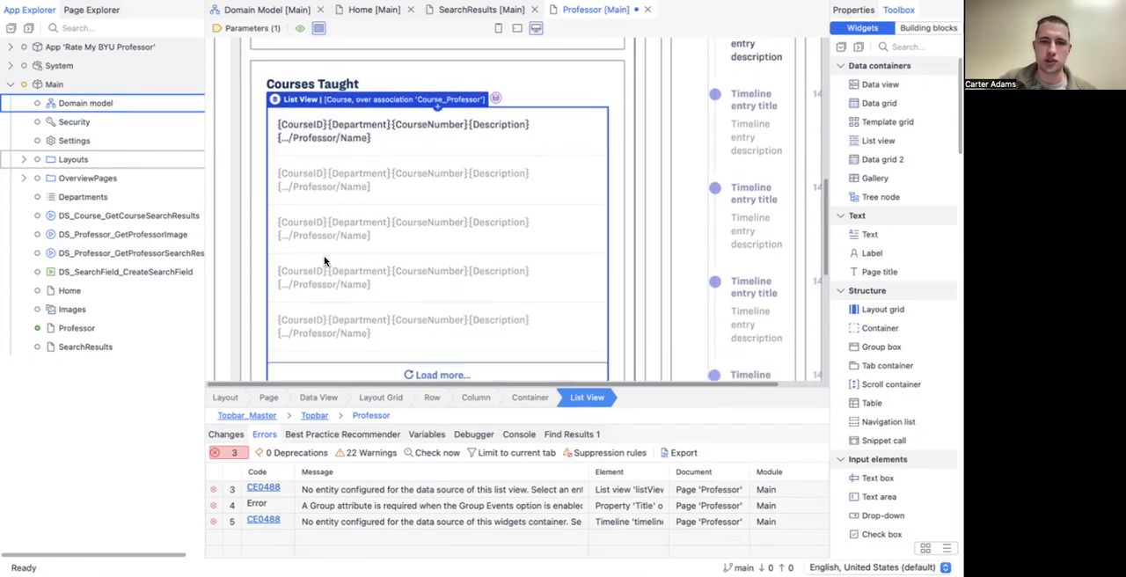
{"action": "scroll", "coordinate": [325, 257], "scroll_direction": "down", "scroll_amount": 1}
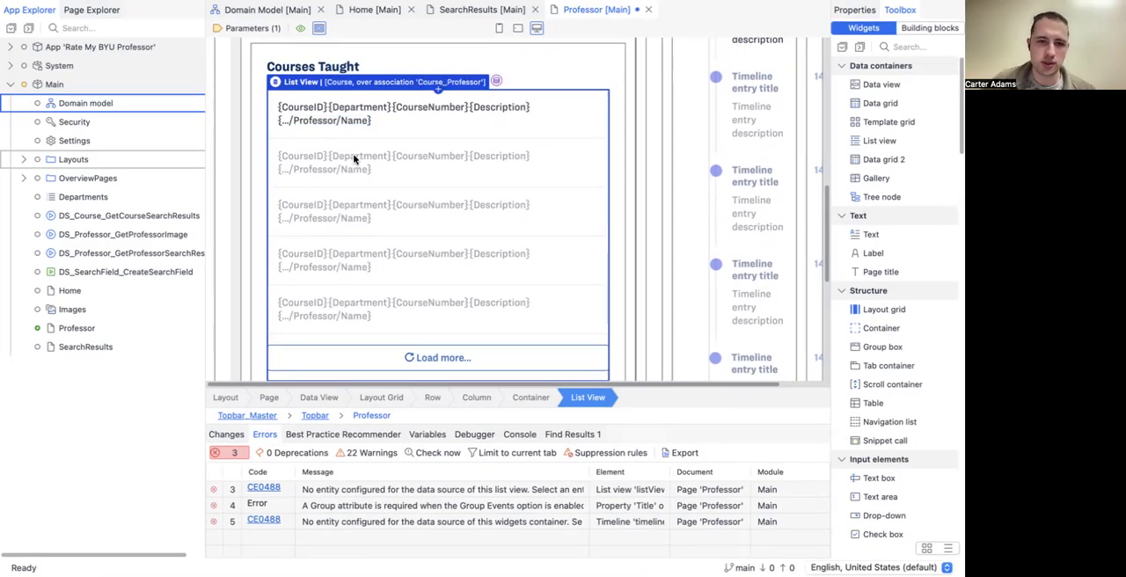
{"action": "scroll", "coordinate": [355, 158], "scroll_direction": "down", "scroll_amount": 10}
{"action": "left_click", "coordinate": [325, 204]}
{"action": "double_click", "coordinate": [326, 204]}
{"action": "left_click", "coordinate": [443, 140]}
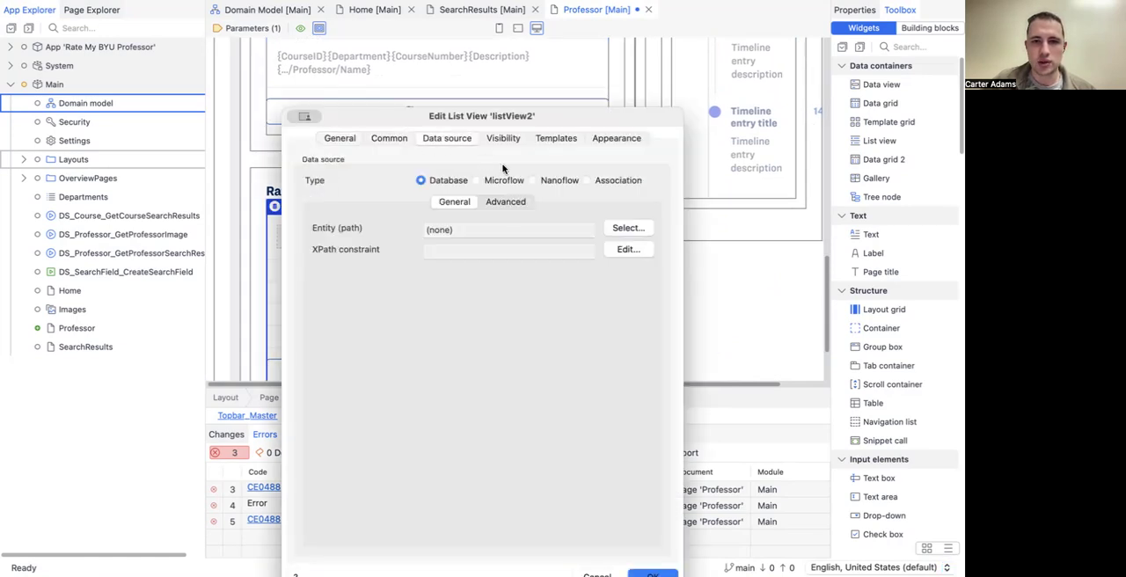
{"action": "left_click", "coordinate": [584, 179]}
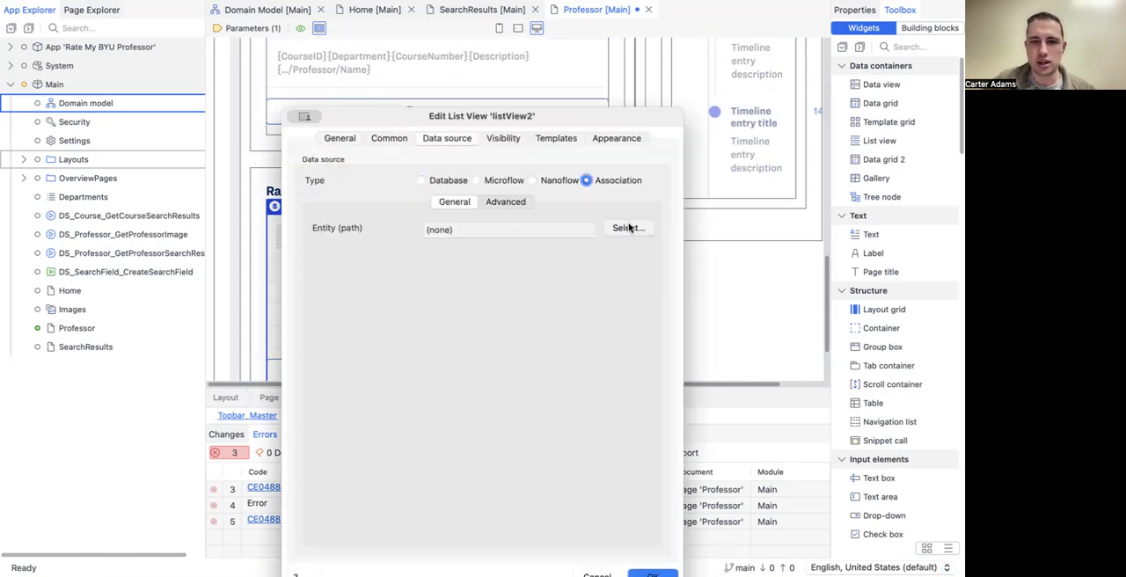
Step: Set the Ratings Received list view's entity path to Rating_Professor/Rating and have its contents filled automatically
{"action": "left_click", "coordinate": [628, 228]}
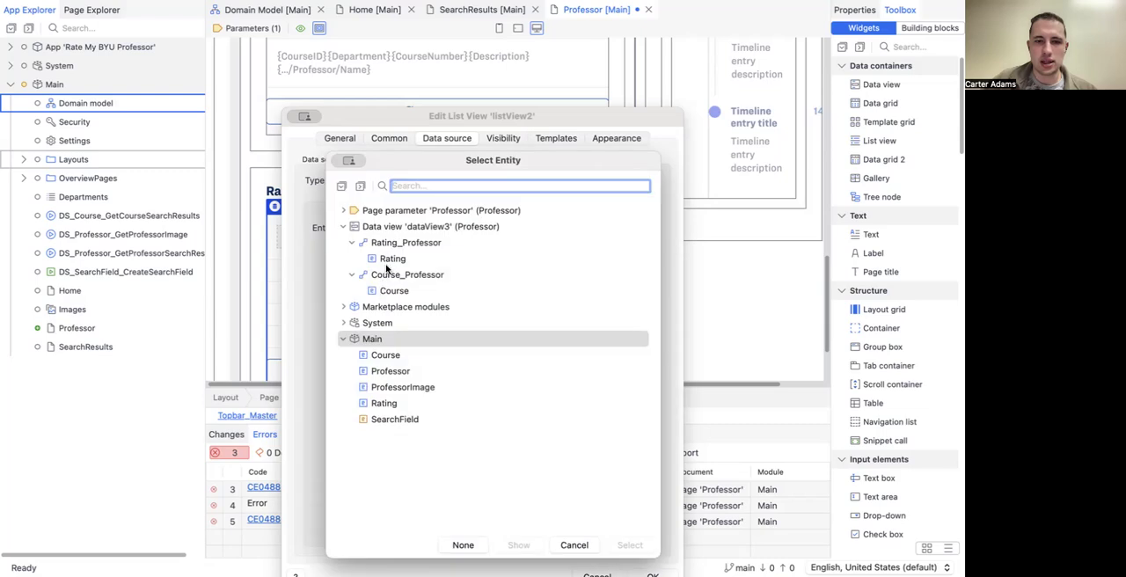
{"action": "left_click", "coordinate": [631, 545]}
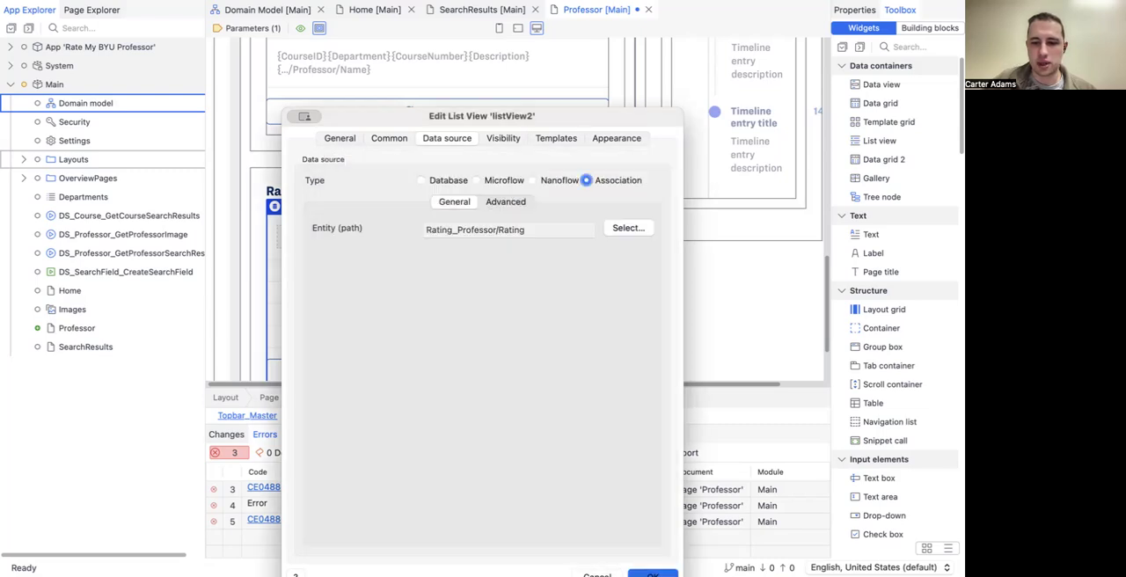
{"action": "left_click", "coordinate": [652, 572]}
{"action": "left_click", "coordinate": [695, 226]}
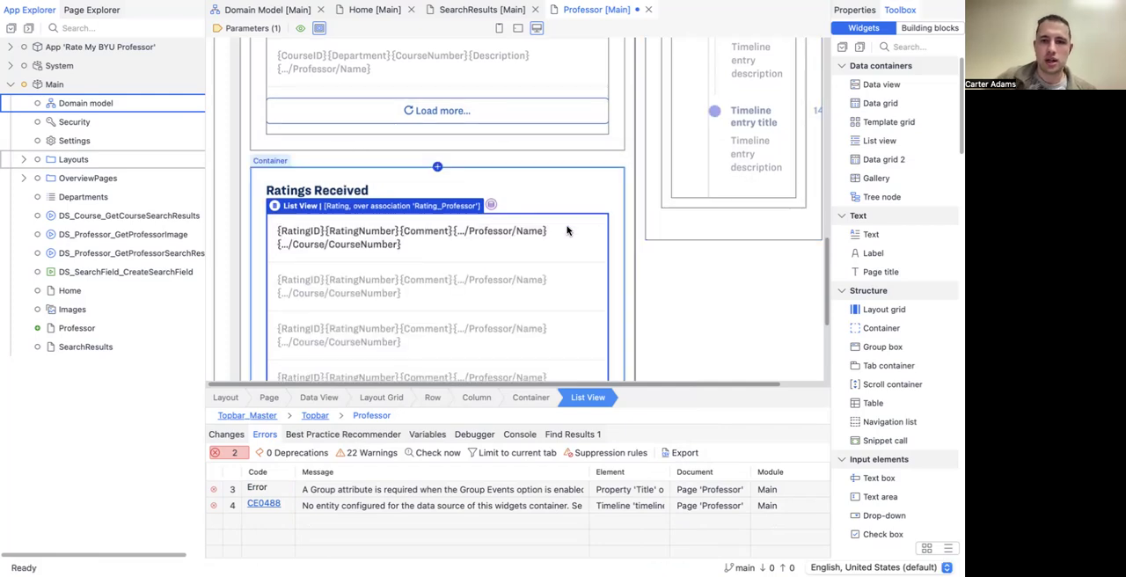
Step: Review the filled Courses Taught and Ratings Received list views and save the Professor page
{"action": "scroll", "coordinate": [568, 231], "scroll_direction": "down", "scroll_amount": 5}
{"action": "scroll", "coordinate": [568, 232], "scroll_direction": "down", "scroll_amount": 5}
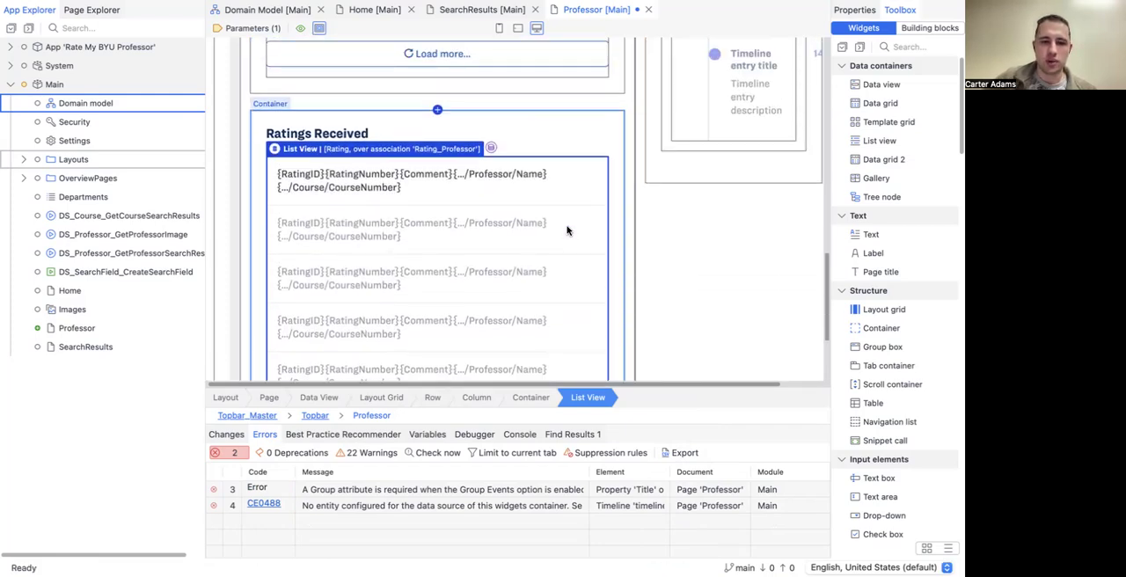
{"action": "scroll", "coordinate": [394, 315], "scroll_direction": "up", "scroll_amount": 5}
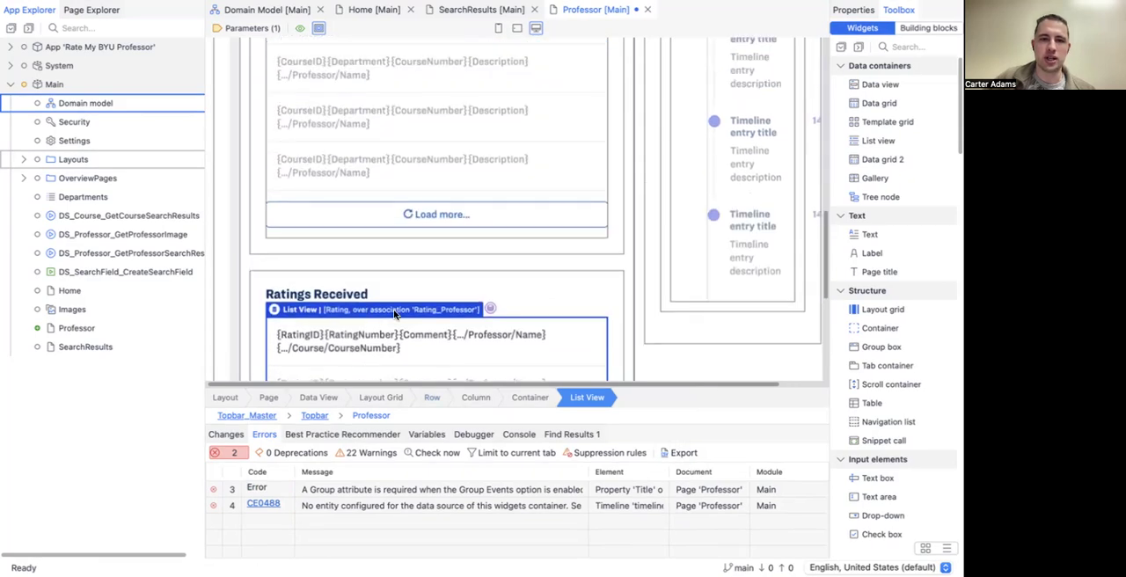
{"action": "scroll", "coordinate": [393, 315], "scroll_direction": "up", "scroll_amount": 10}
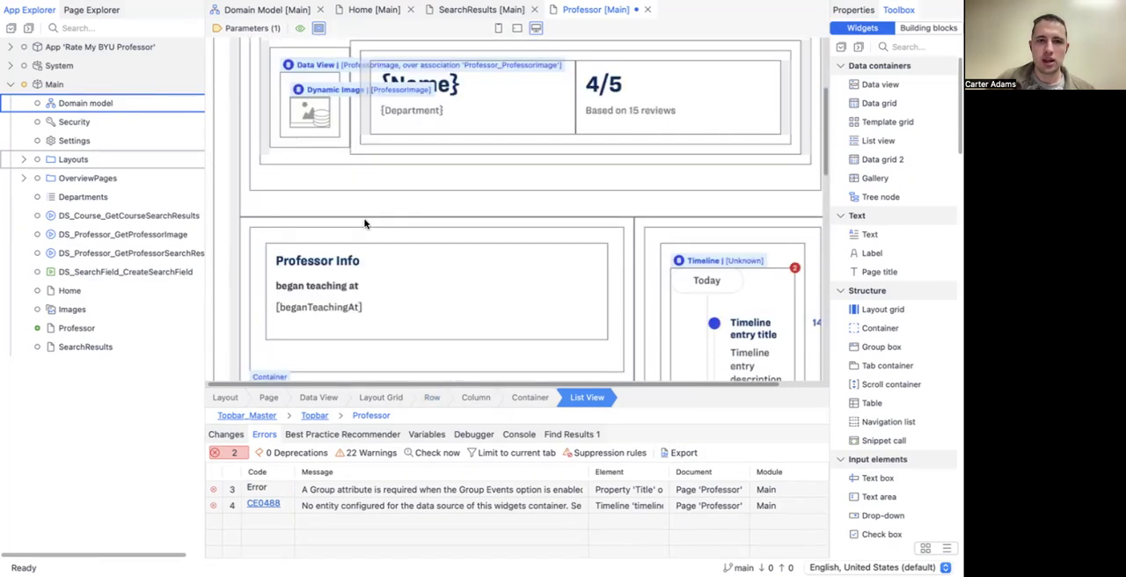
{"action": "scroll", "coordinate": [365, 224], "scroll_direction": "down", "scroll_amount": 8}
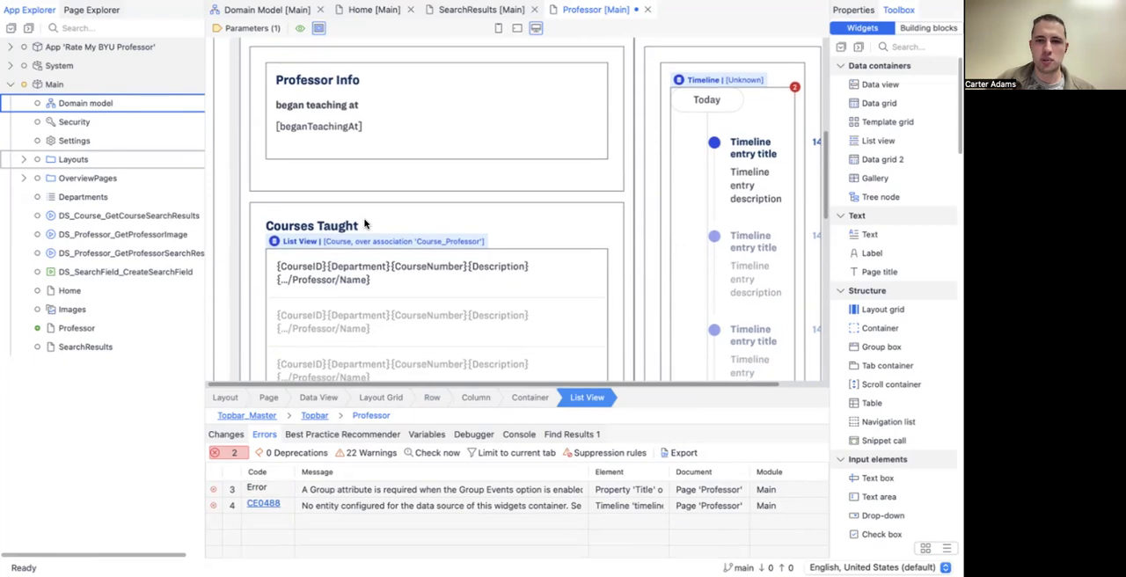
{"action": "scroll", "coordinate": [365, 224], "scroll_direction": "down", "scroll_amount": 2}
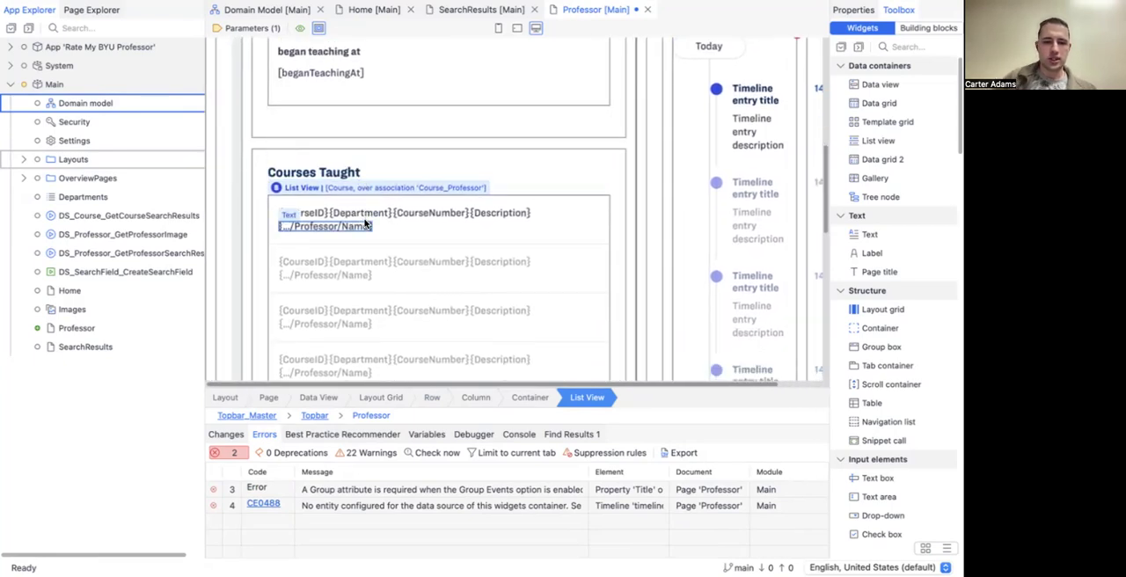
{"action": "key", "text": "ctrl+s"}
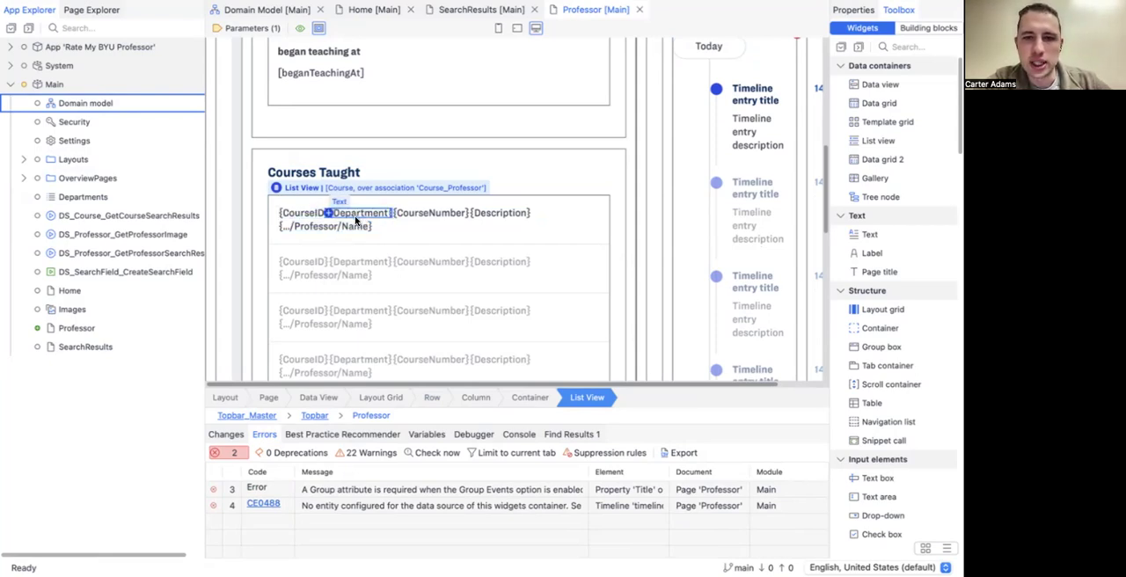
Step: Delete the Timeline widget from the container beside the Professor Info section
{"action": "scroll", "coordinate": [365, 248], "scroll_direction": "down", "scroll_amount": 10}
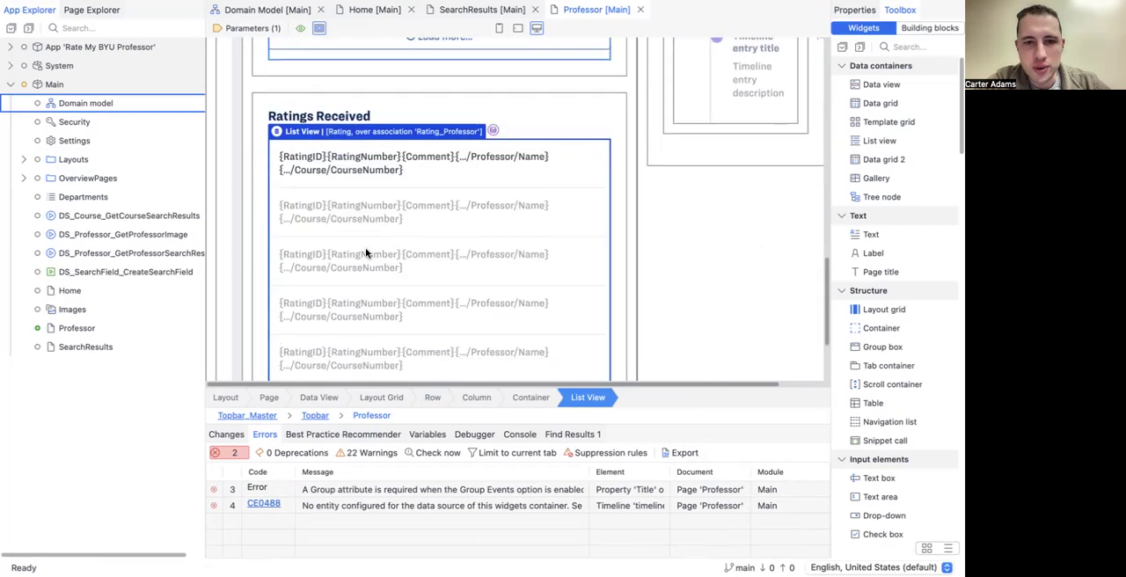
{"action": "scroll", "coordinate": [365, 251], "scroll_direction": "up", "scroll_amount": 10}
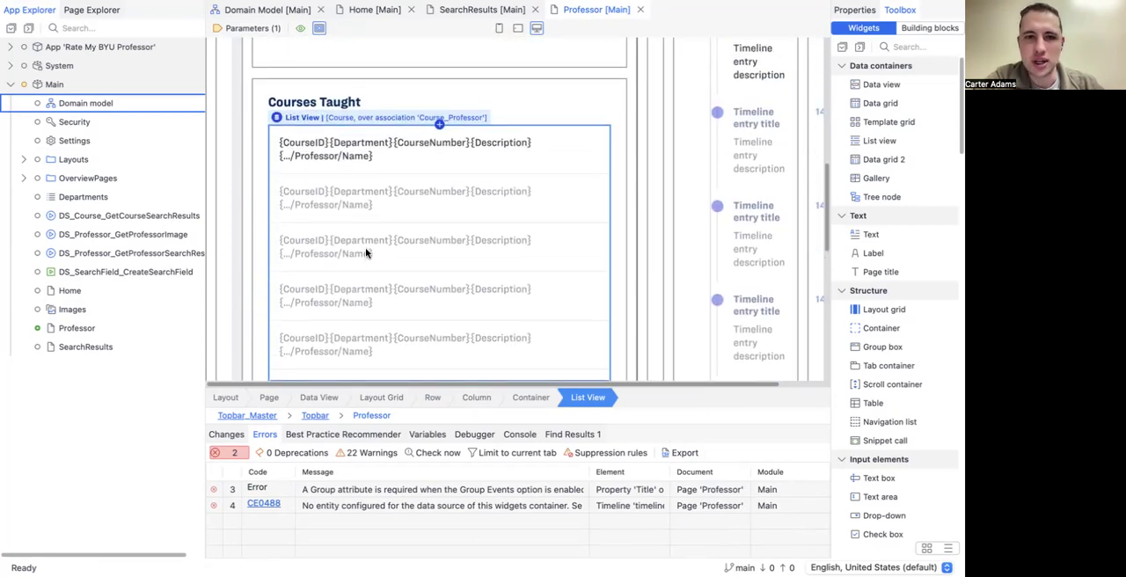
{"action": "scroll", "coordinate": [365, 249], "scroll_direction": "up", "scroll_amount": 5}
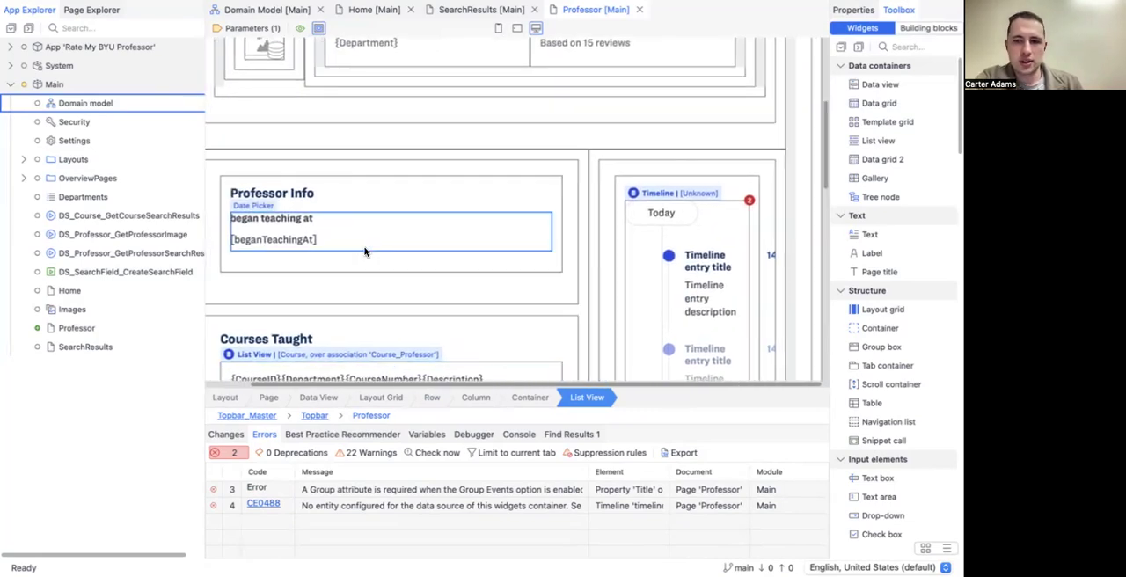
{"action": "scroll", "coordinate": [366, 252], "scroll_direction": "down", "scroll_amount": 3}
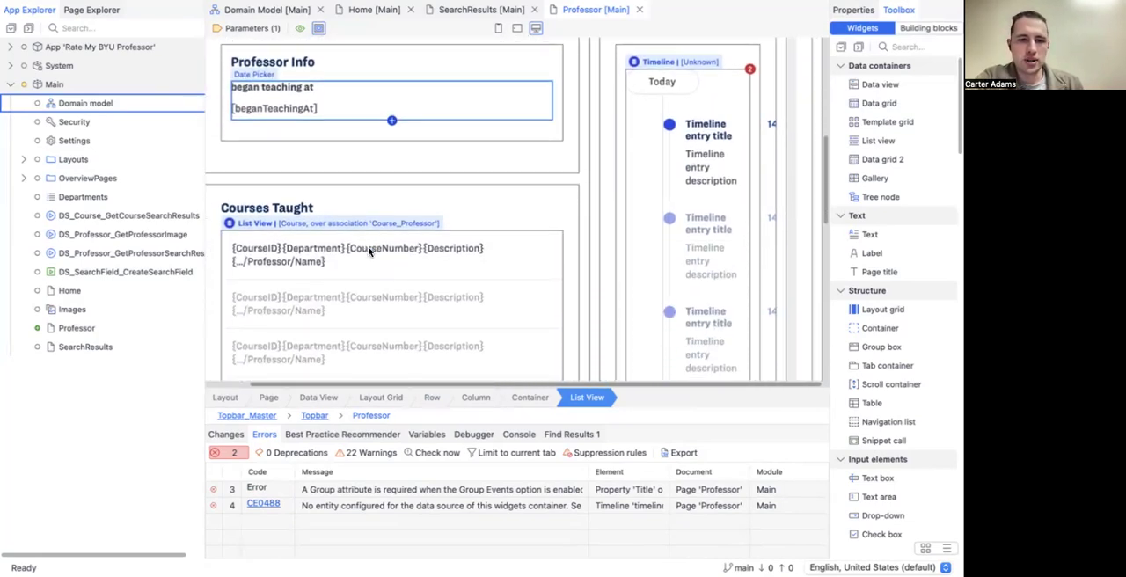
{"action": "scroll", "coordinate": [639, 113], "scroll_direction": "up", "scroll_amount": 2}
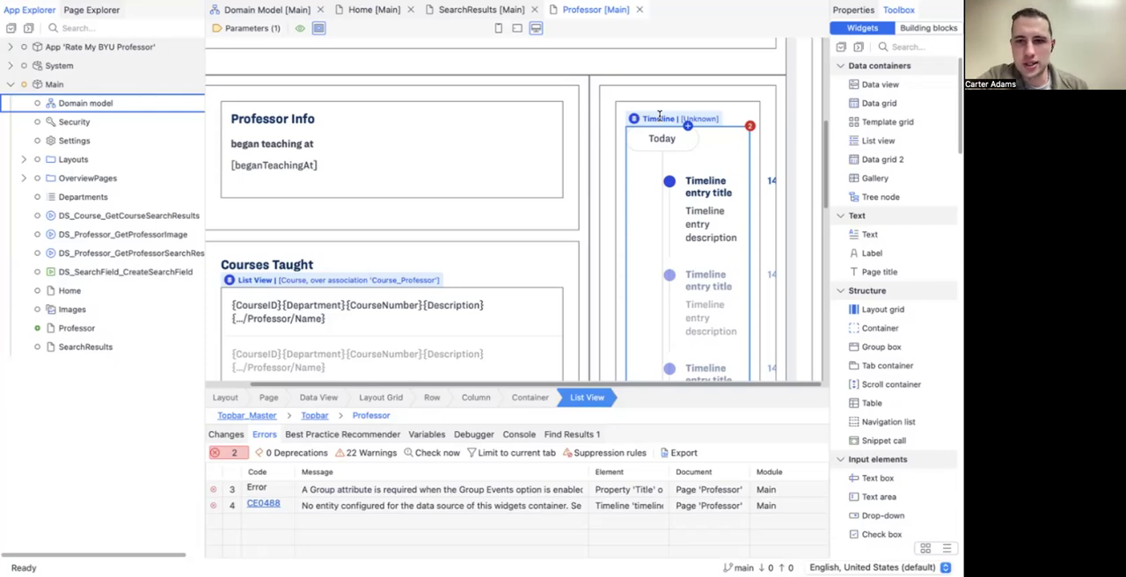
{"action": "left_click", "coordinate": [655, 117]}
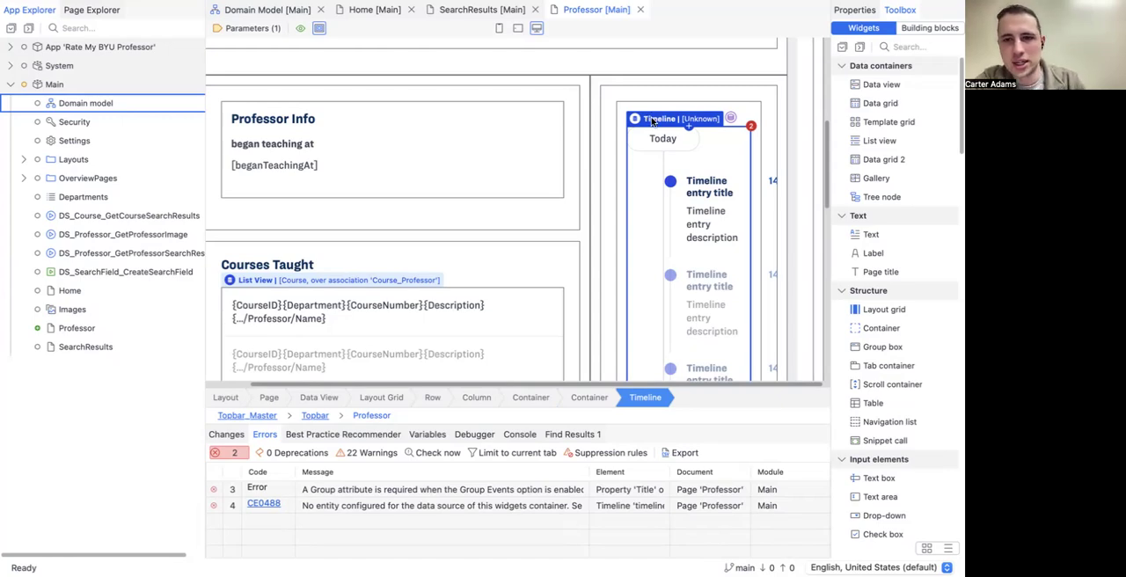
{"action": "key", "text": "Delete"}
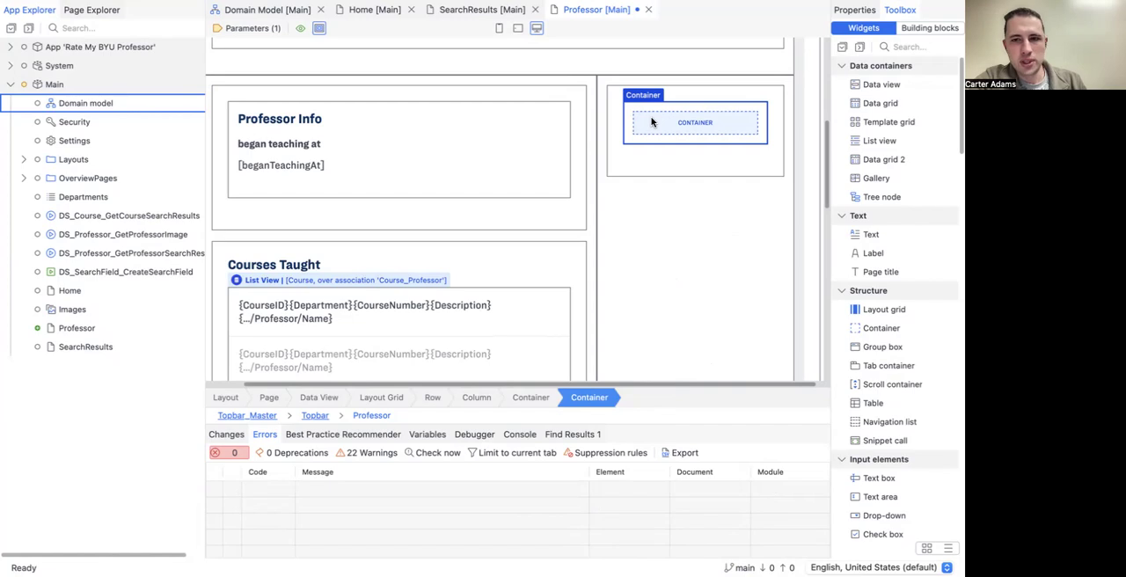
{"action": "scroll", "coordinate": [885, 193], "scroll_direction": "down", "scroll_amount": 1}
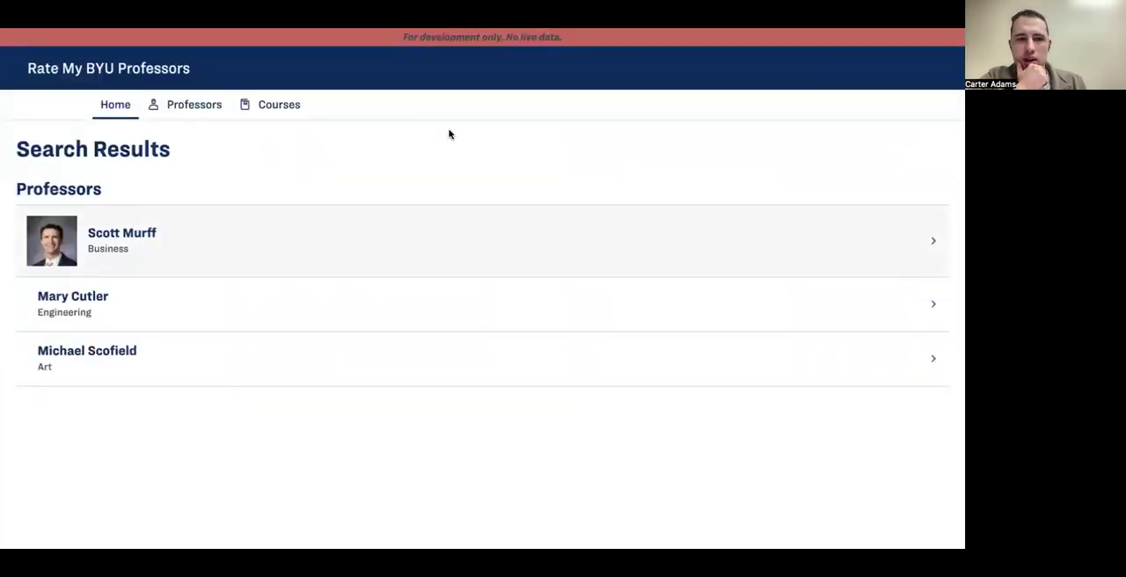
Step: Switch back to Mendix Studio Pro and place a Column chart in the empty container beside the Professor Info section
{"action": "key", "text": "super+Tab"}
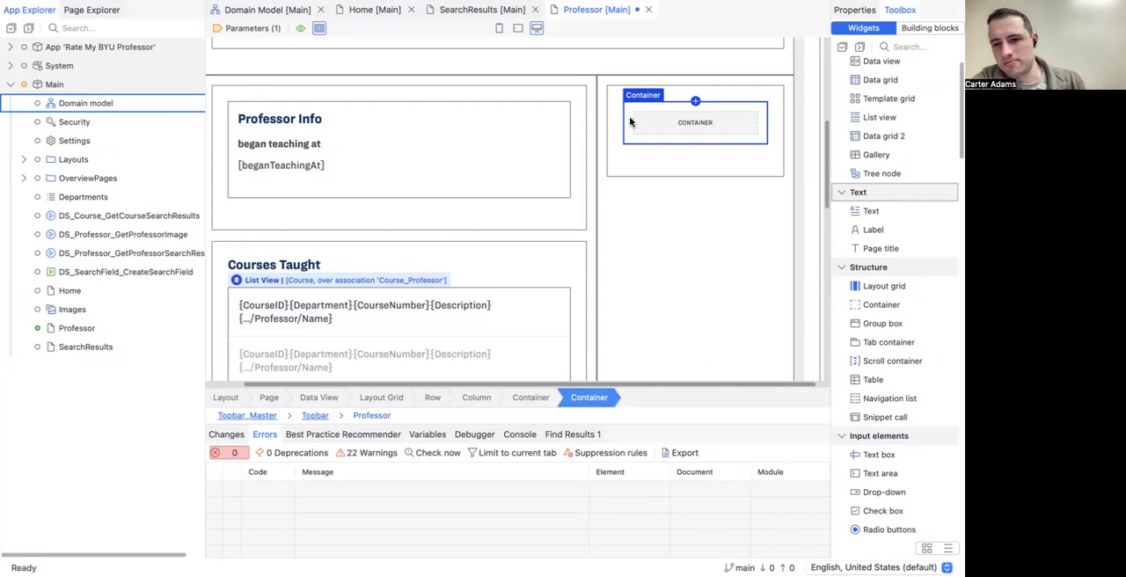
{"action": "scroll", "coordinate": [866, 280], "scroll_direction": "down", "scroll_amount": 5}
{"action": "scroll", "coordinate": [872, 275], "scroll_direction": "down", "scroll_amount": 11}
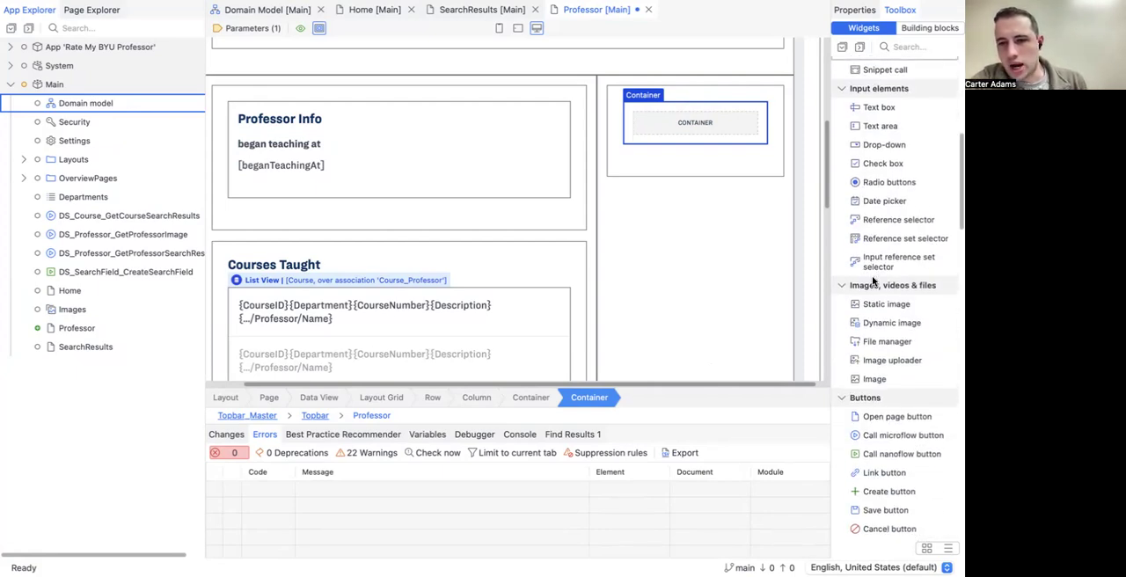
{"action": "scroll", "coordinate": [871, 275], "scroll_direction": "down", "scroll_amount": 10}
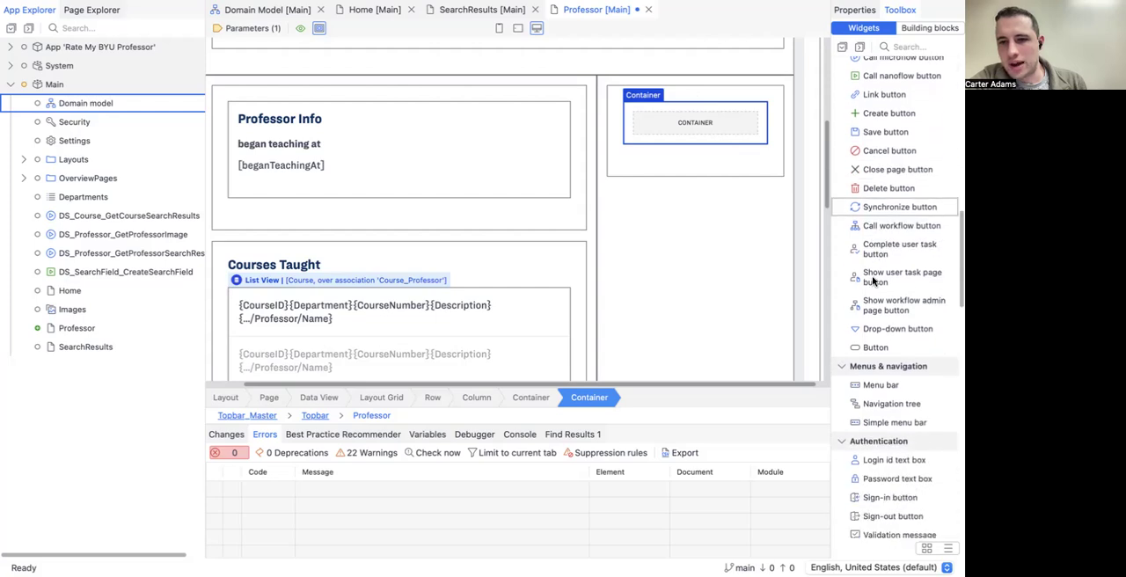
{"action": "scroll", "coordinate": [869, 278], "scroll_direction": "down", "scroll_amount": 4}
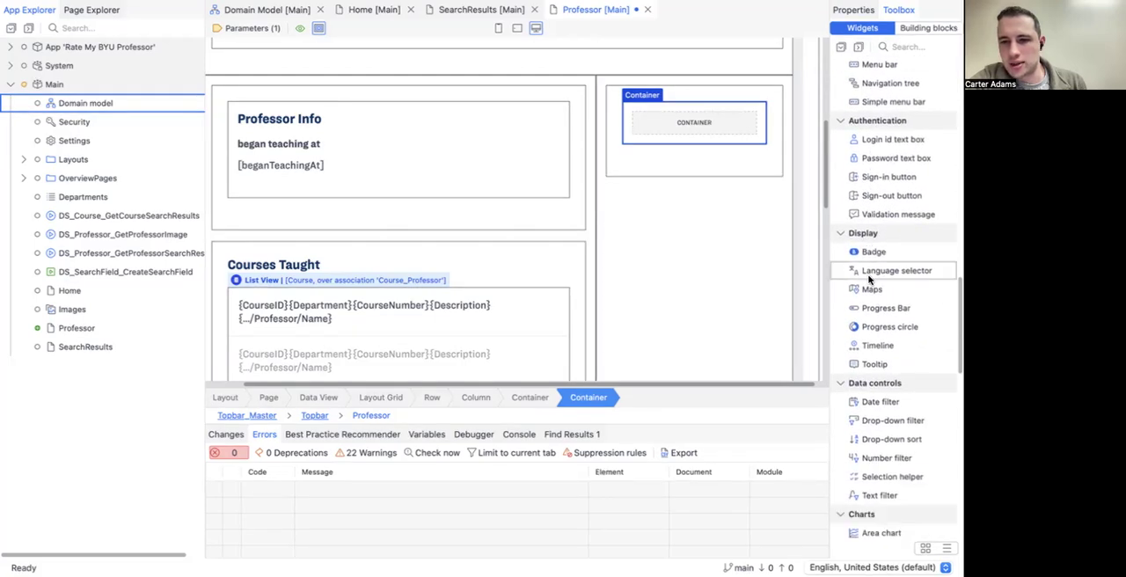
{"action": "scroll", "coordinate": [851, 211], "scroll_direction": "down", "scroll_amount": 1}
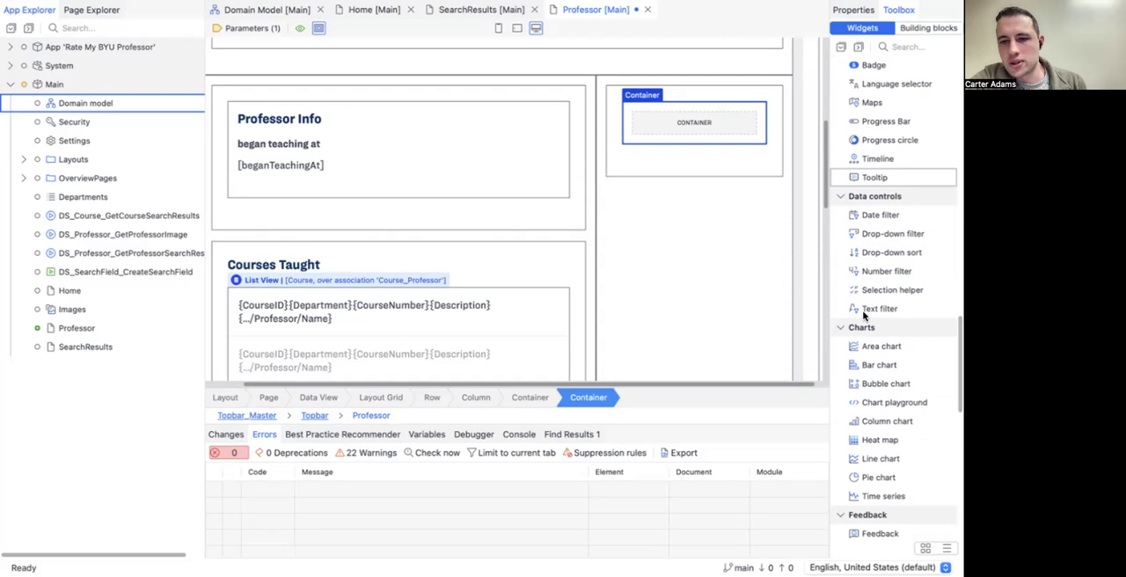
{"action": "scroll", "coordinate": [869, 458], "scroll_direction": "down", "scroll_amount": 1}
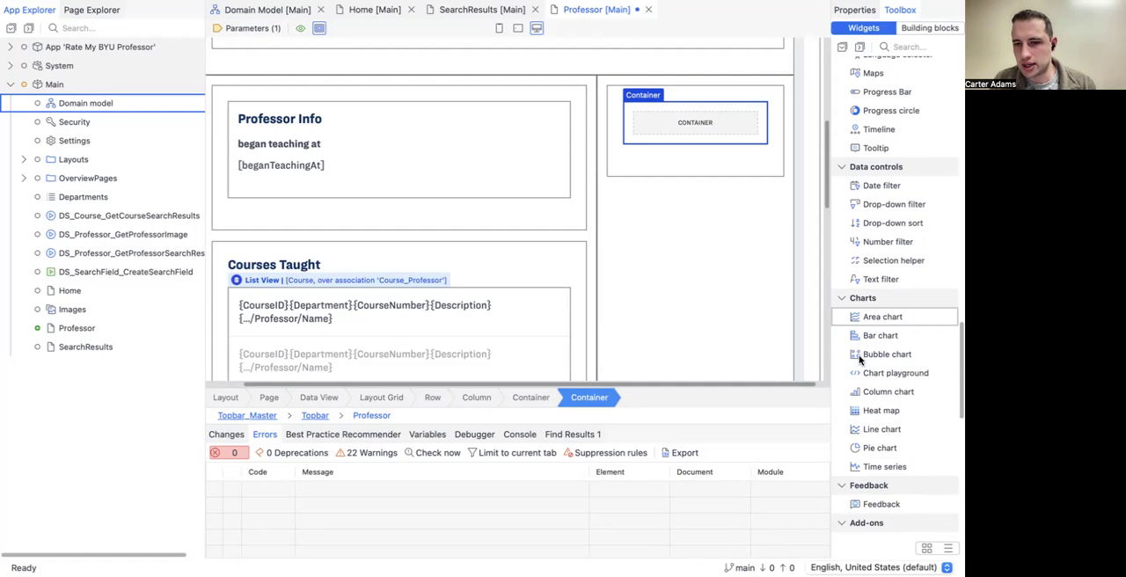
{"action": "left_click_drag", "start_coordinate": [870, 394], "coordinate": [697, 117]}
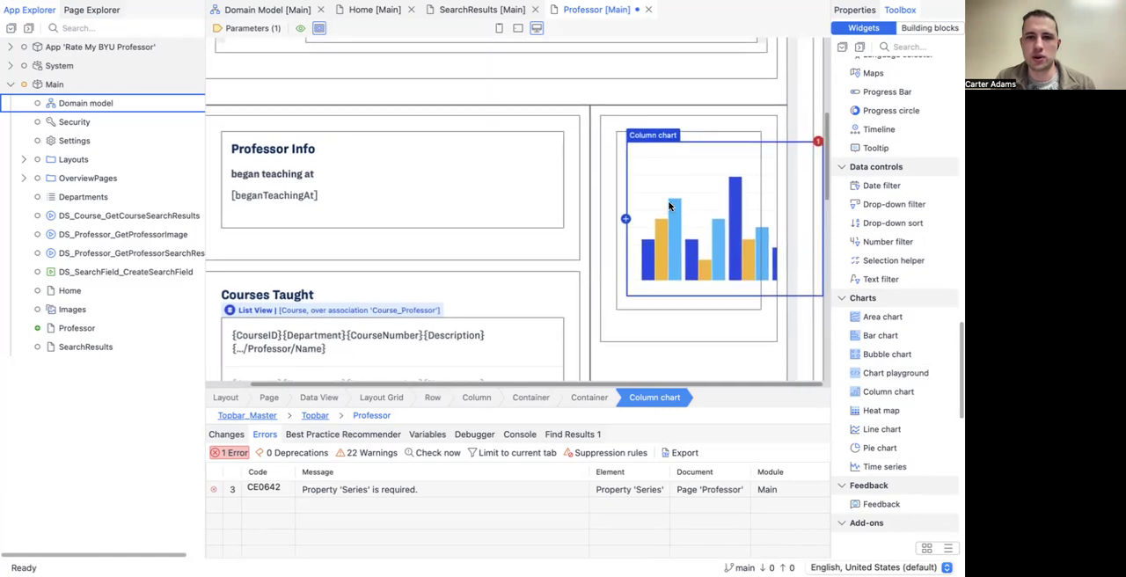
{"action": "scroll", "coordinate": [669, 206], "scroll_direction": "up", "scroll_amount": 5}
{"action": "scroll", "coordinate": [667, 204], "scroll_direction": "down", "scroll_amount": 1}
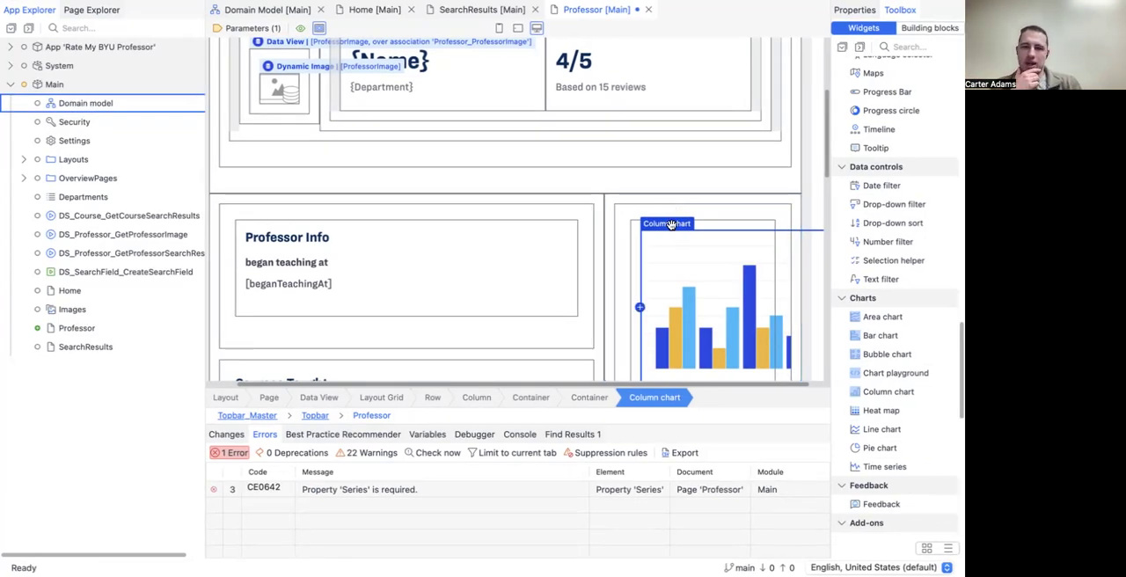
{"action": "scroll", "coordinate": [671, 224], "scroll_direction": "down", "scroll_amount": 1}
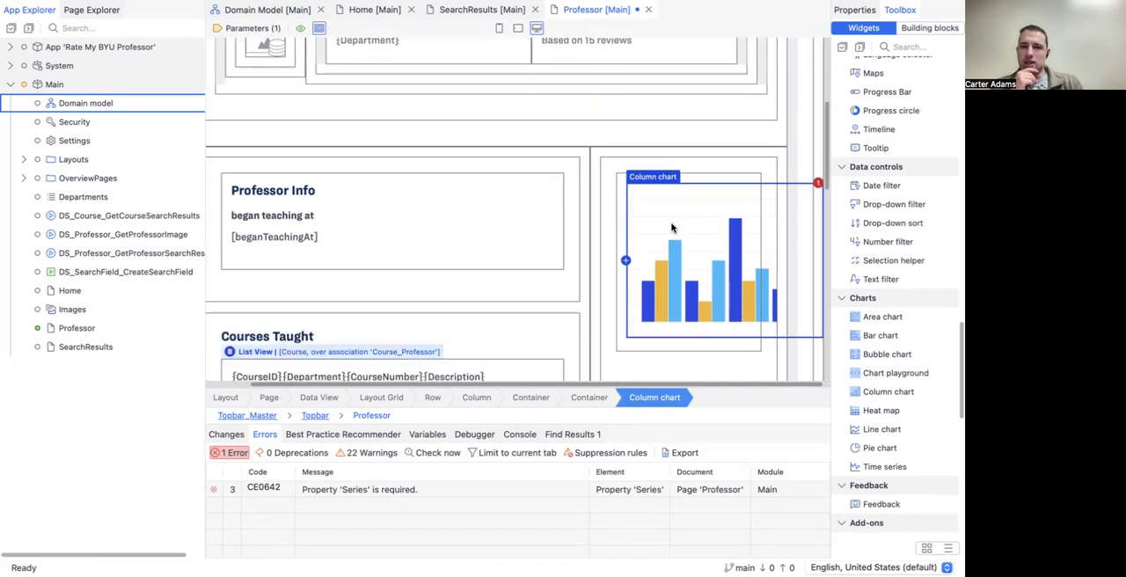
Step: Add a single series to the column chart with an Association data source using the entity path Rating_Professor/Rating
{"action": "double_click", "coordinate": [651, 178]}
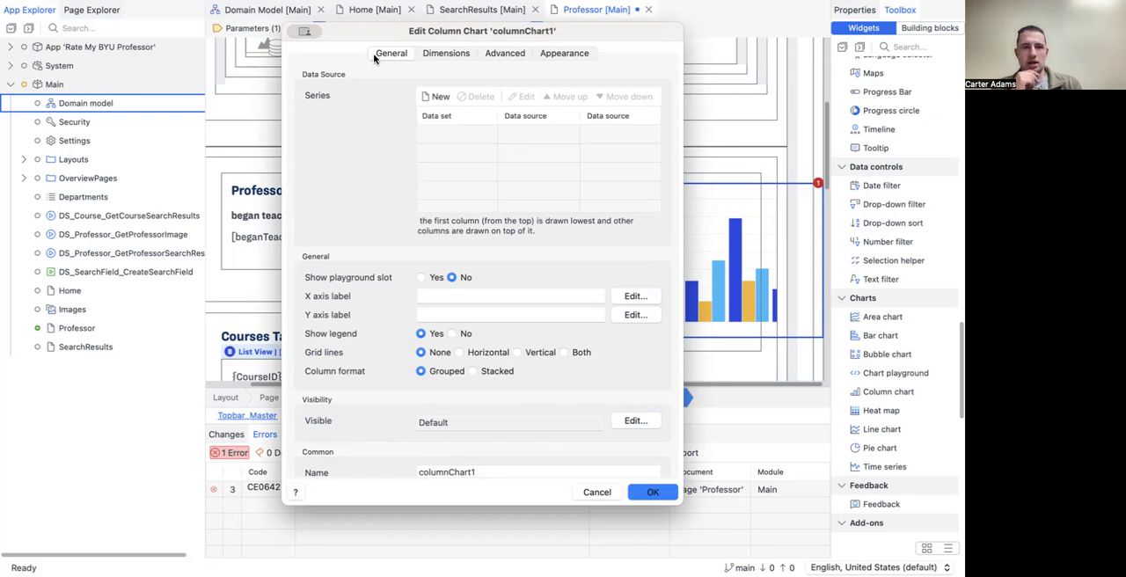
{"action": "left_click", "coordinate": [434, 97]}
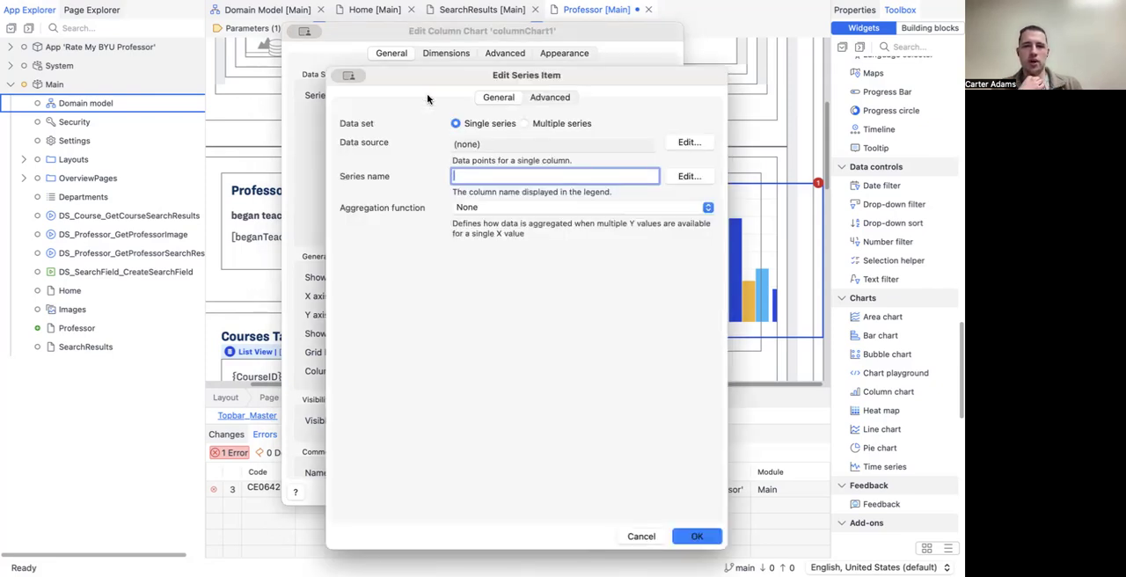
{"action": "left_click", "coordinate": [684, 144]}
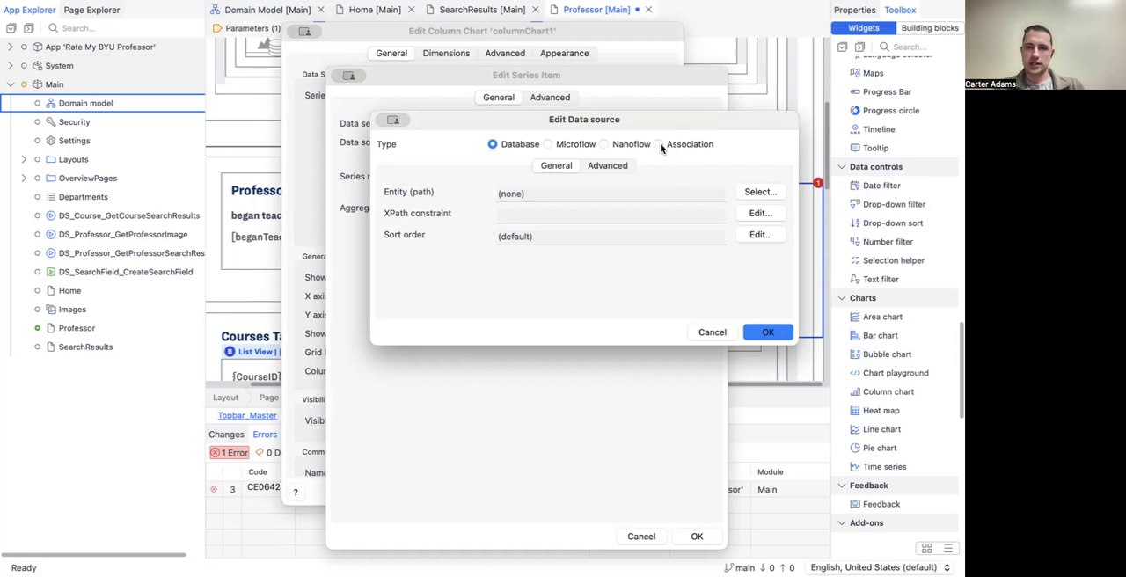
{"action": "left_click", "coordinate": [658, 144]}
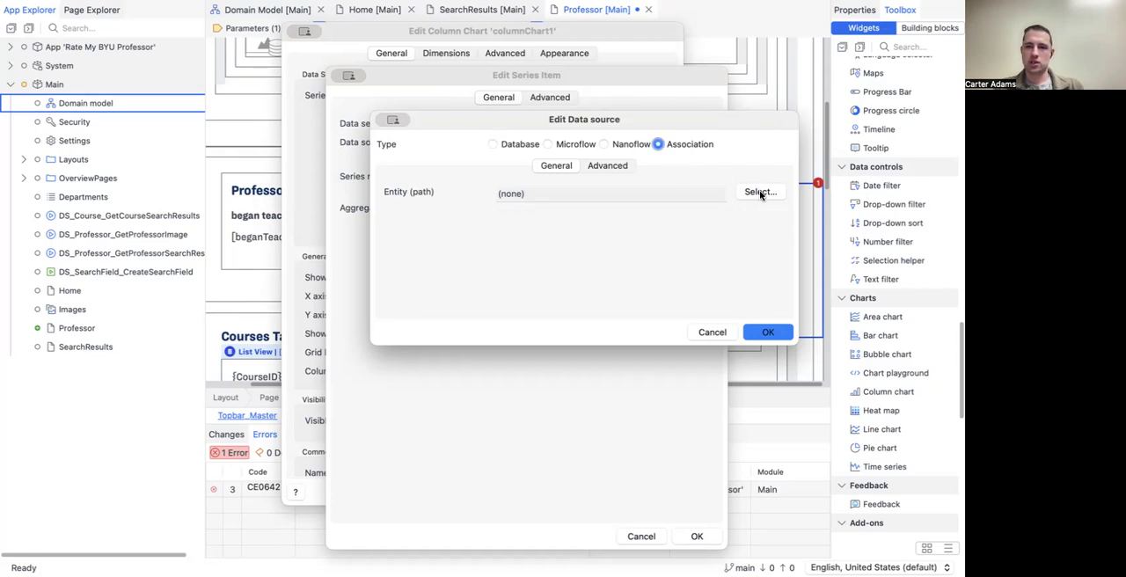
{"action": "left_click", "coordinate": [759, 191]}
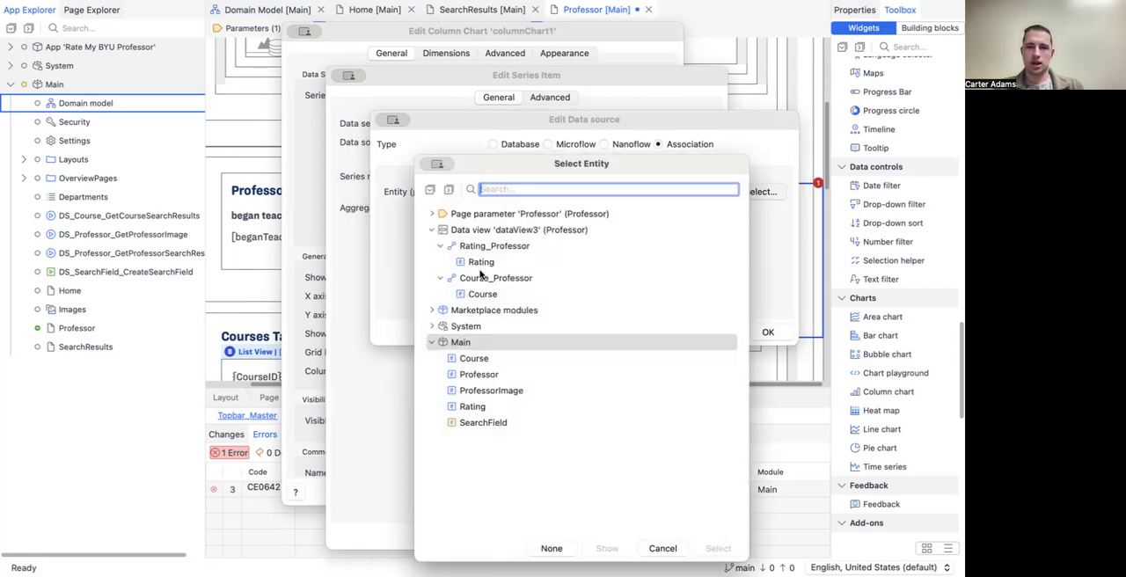
{"action": "left_click", "coordinate": [723, 549]}
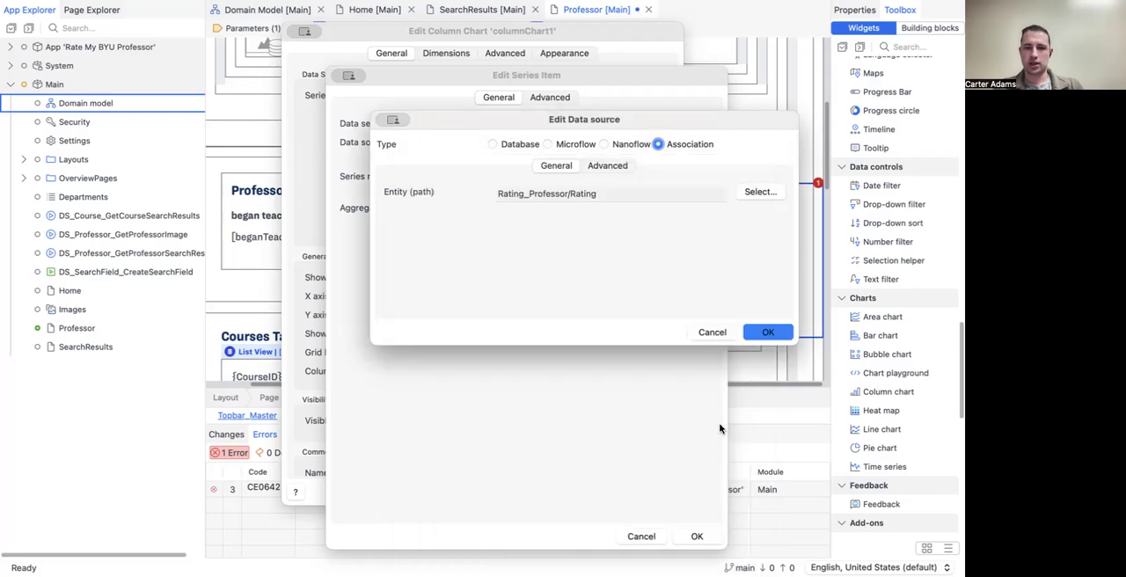
{"action": "left_click", "coordinate": [770, 333]}
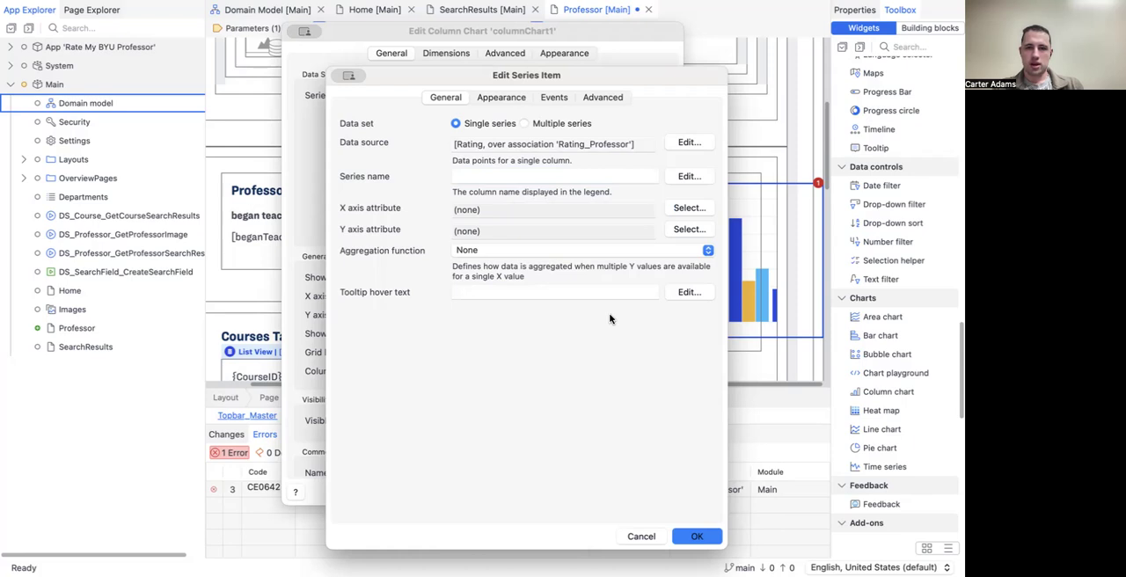
Step: Name the series Ratings and assign RatingNumber as both its X axis and Y axis attribute
{"action": "left_click", "coordinate": [538, 177]}
{"action": "type", "text": "Ratings"}
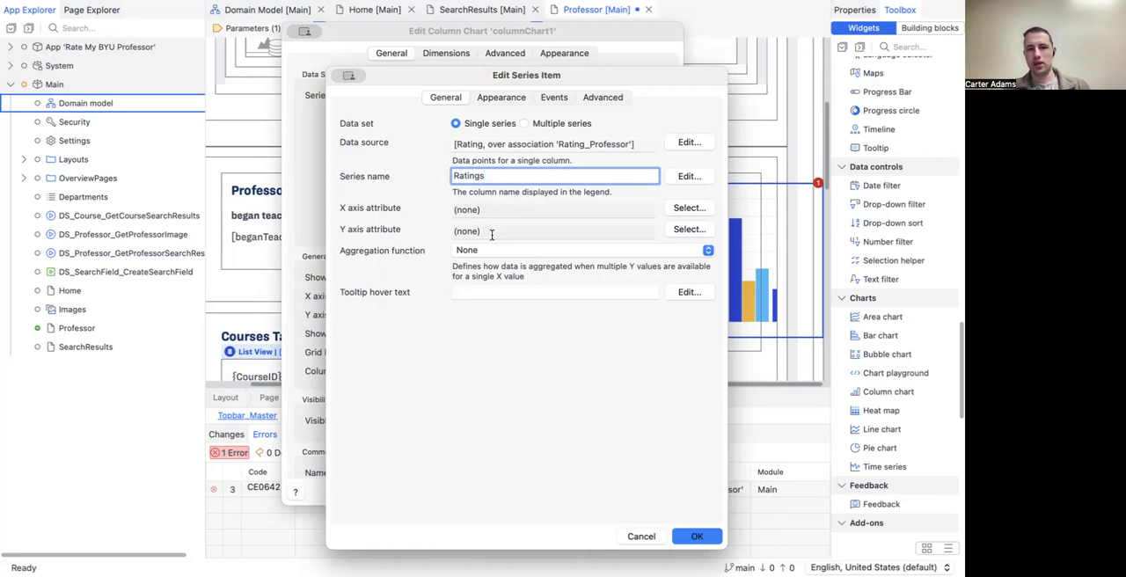
{"action": "left_click", "coordinate": [677, 211]}
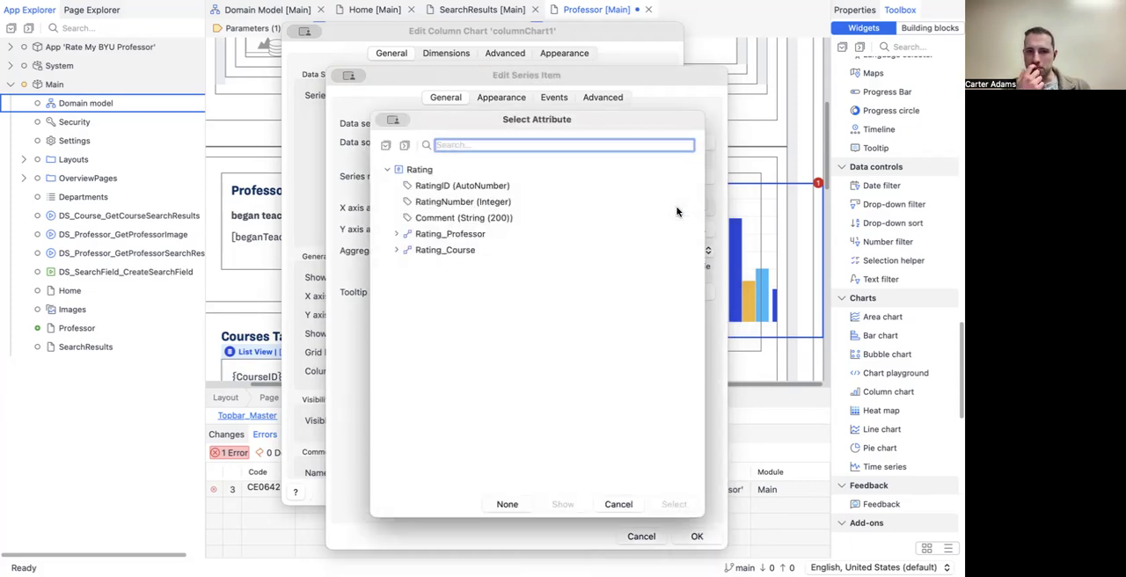
{"action": "left_click", "coordinate": [466, 202]}
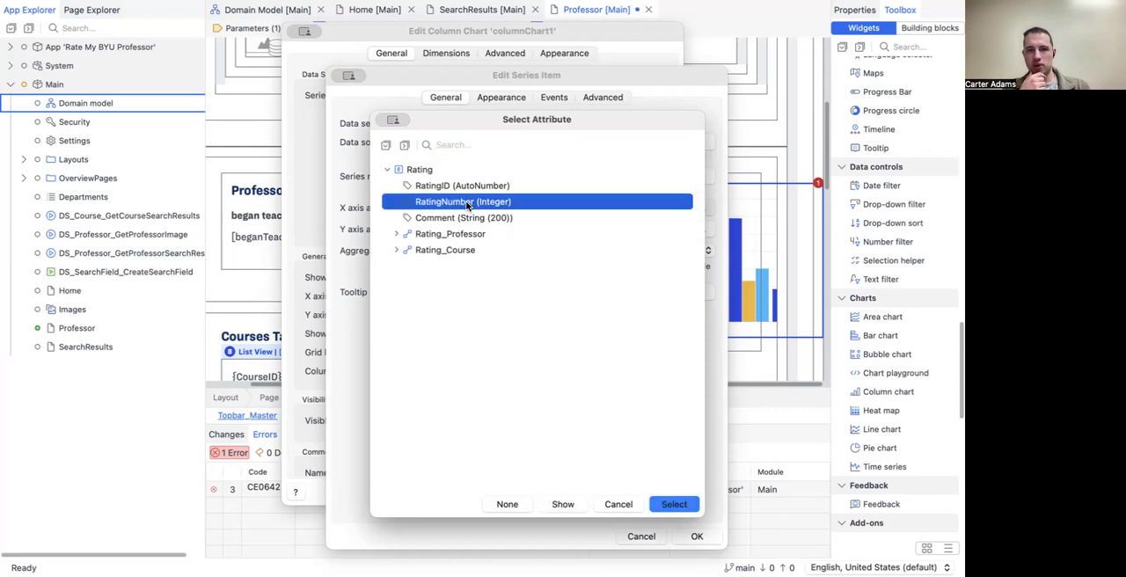
{"action": "left_click", "coordinate": [675, 505]}
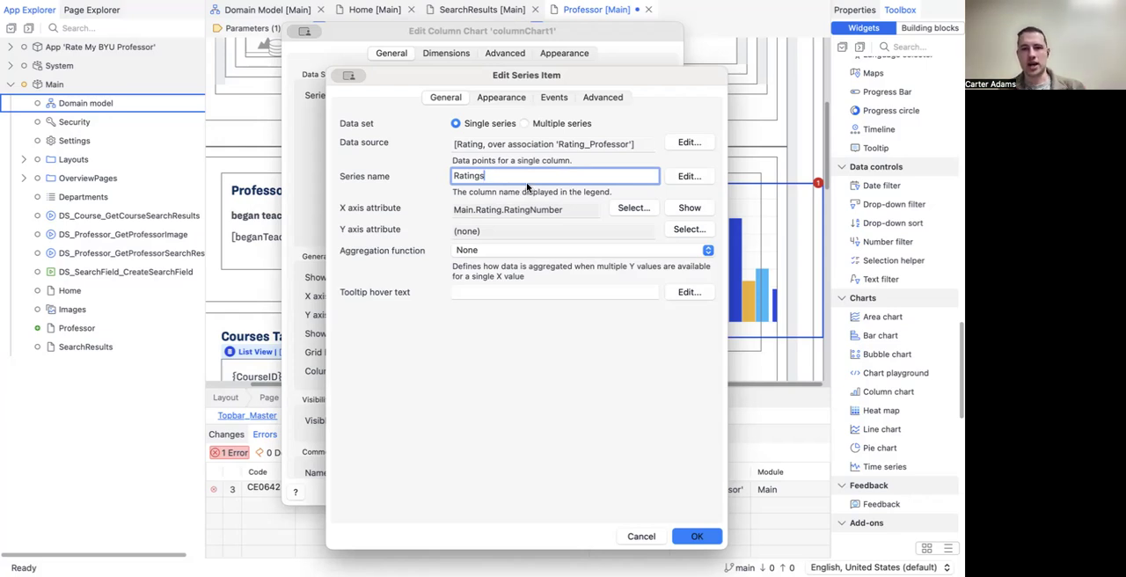
{"action": "left_click", "coordinate": [682, 230]}
{"action": "left_click", "coordinate": [477, 202]}
{"action": "left_click", "coordinate": [669, 511]}
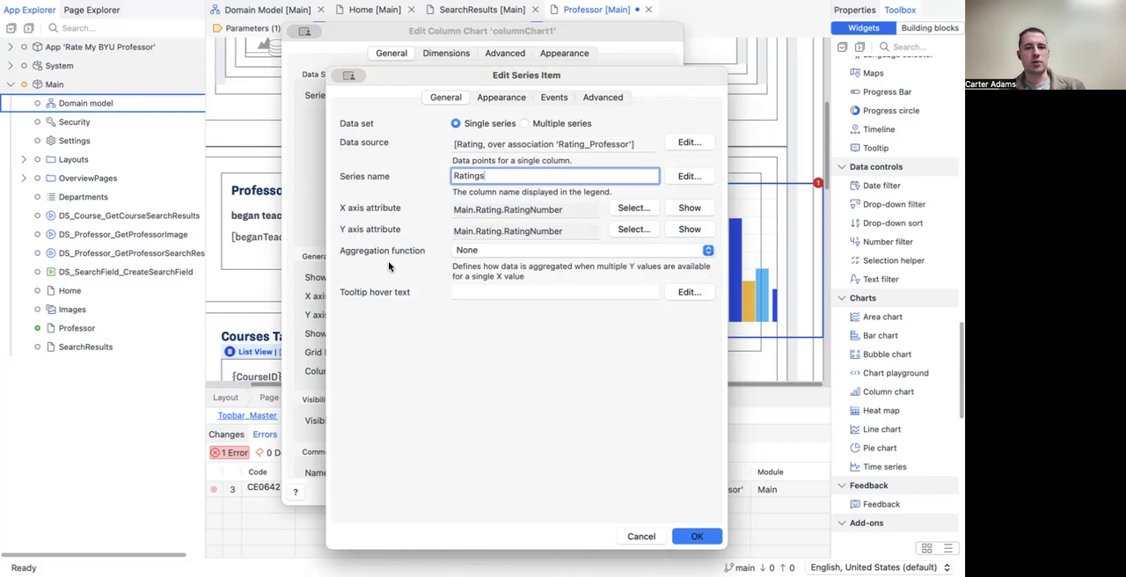
Step: Set the series' aggregation function to Count, apply the column chart settings, and save the Professor page
{"action": "left_click", "coordinate": [492, 255]}
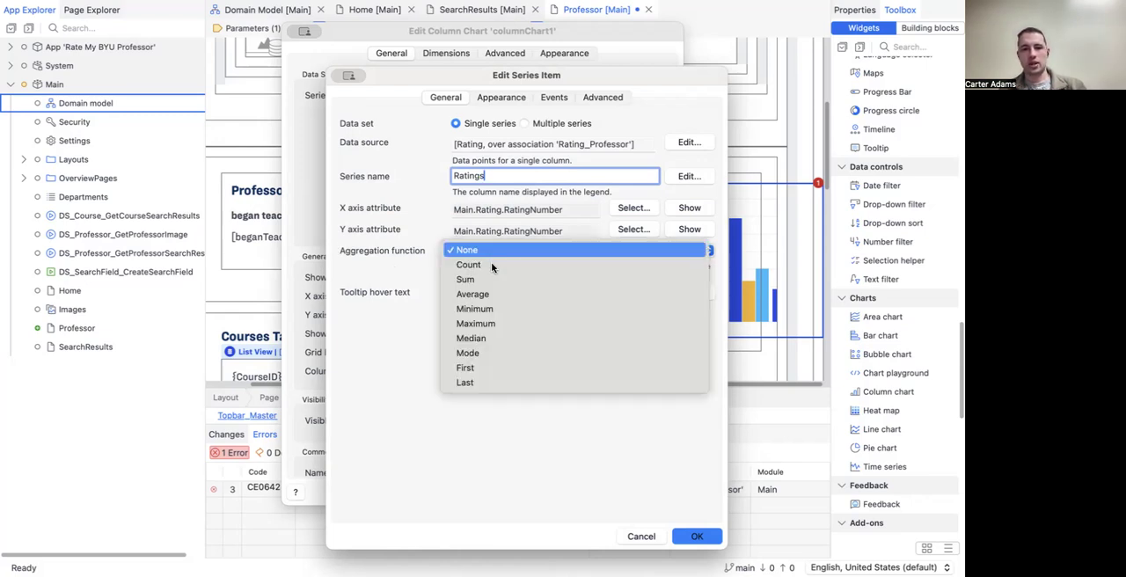
{"action": "left_click", "coordinate": [491, 263]}
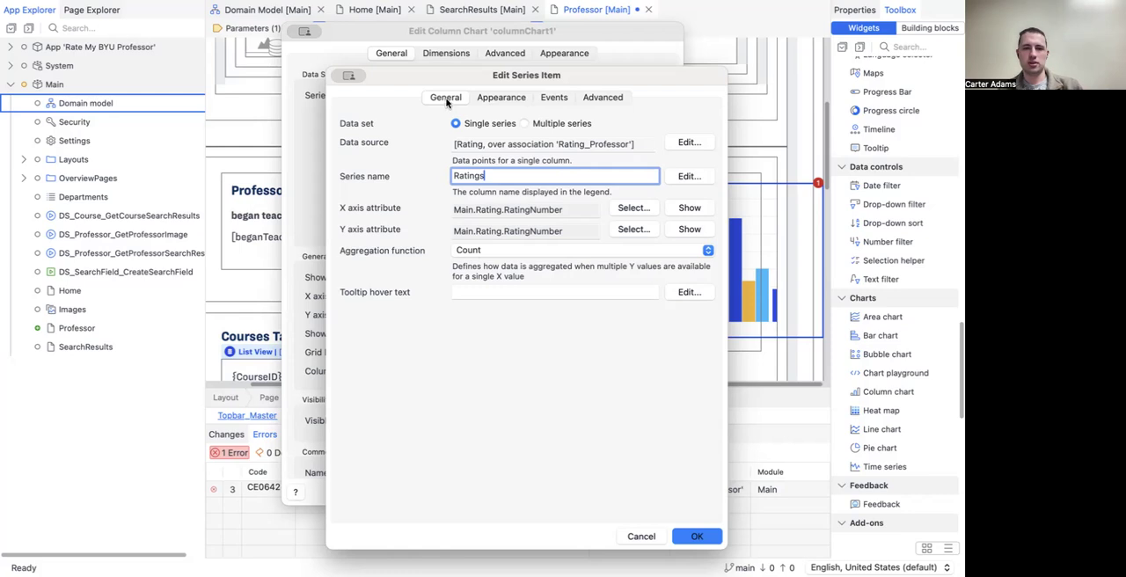
{"action": "left_click", "coordinate": [697, 537]}
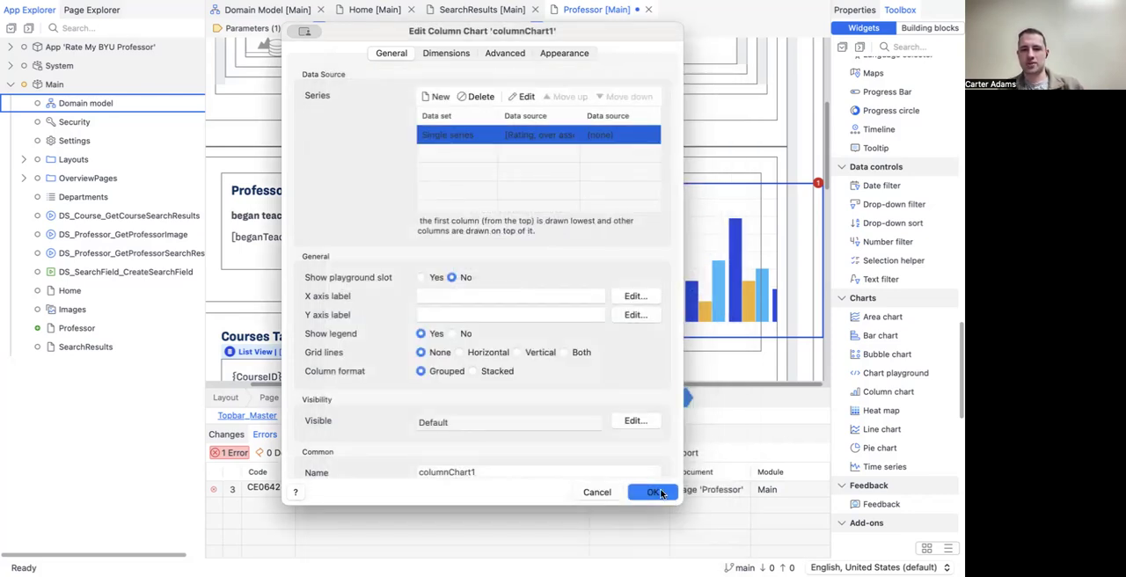
{"action": "left_click", "coordinate": [658, 491]}
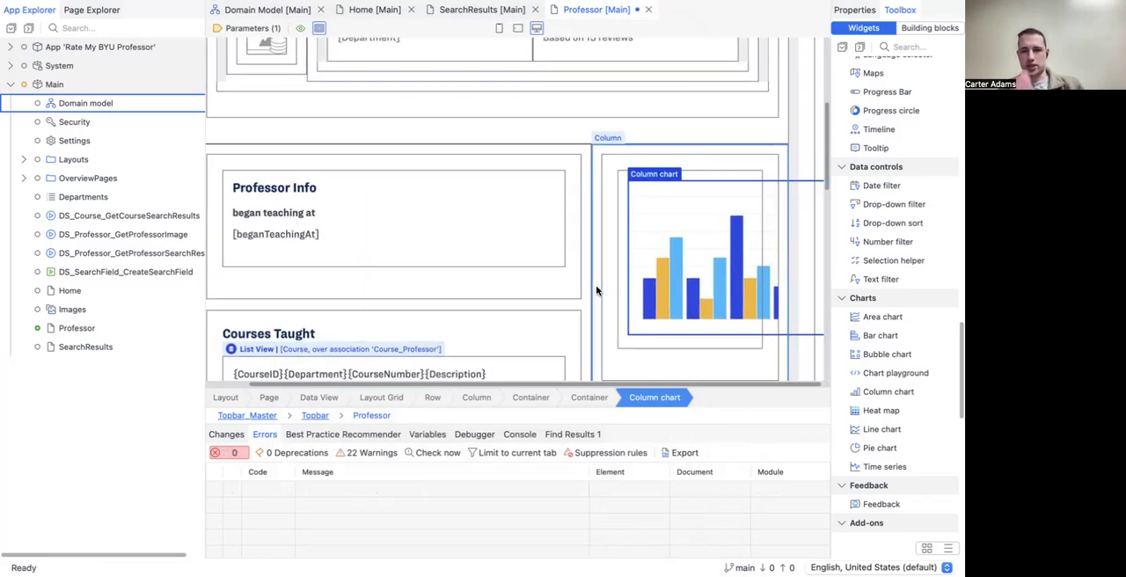
{"action": "key", "text": "ctrl+s"}
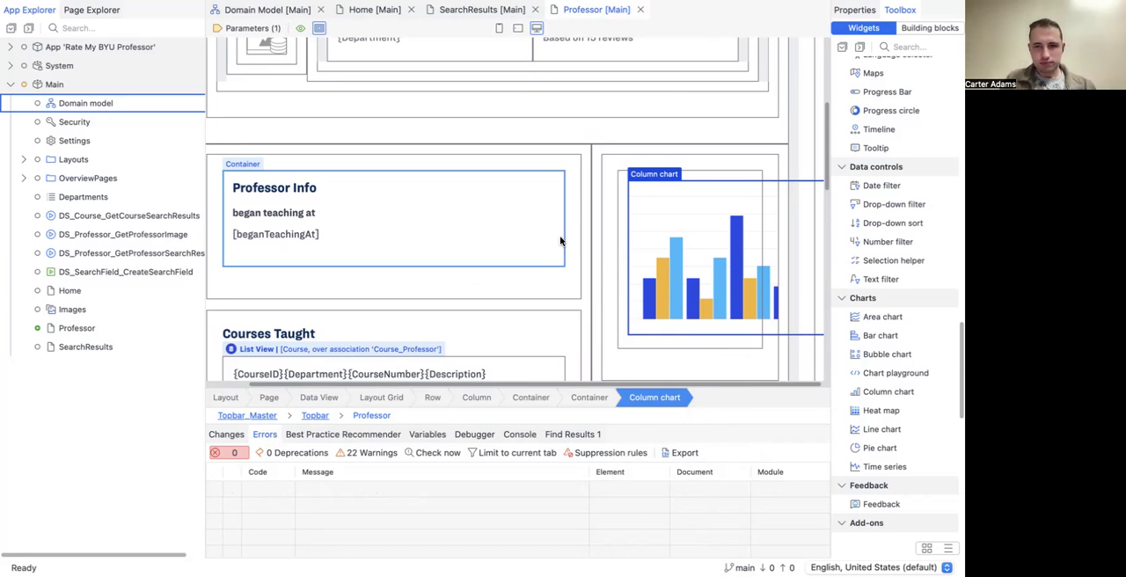
Step: Look over the Professor page layout with its column chart and run the app locally
{"action": "scroll", "coordinate": [560, 236], "scroll_direction": "up", "scroll_amount": 10}
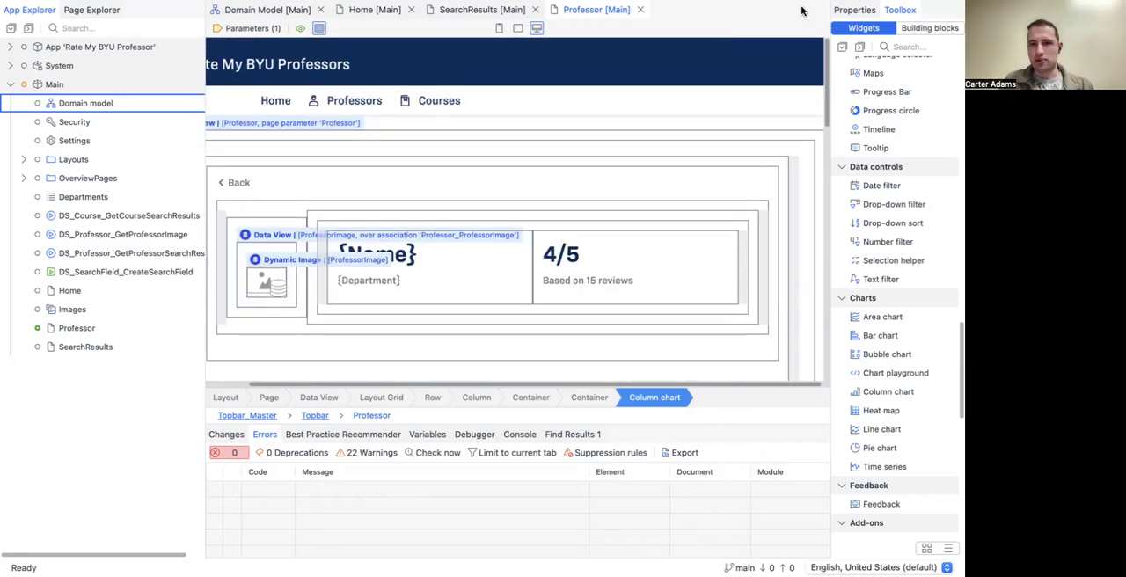
{"action": "scroll", "coordinate": [672, 151], "scroll_direction": "down", "scroll_amount": 5}
{"action": "scroll", "coordinate": [673, 151], "scroll_direction": "up", "scroll_amount": 5}
{"action": "scroll", "coordinate": [668, 154], "scroll_direction": "down", "scroll_amount": 4}
{"action": "scroll", "coordinate": [669, 154], "scroll_direction": "down", "scroll_amount": 8}
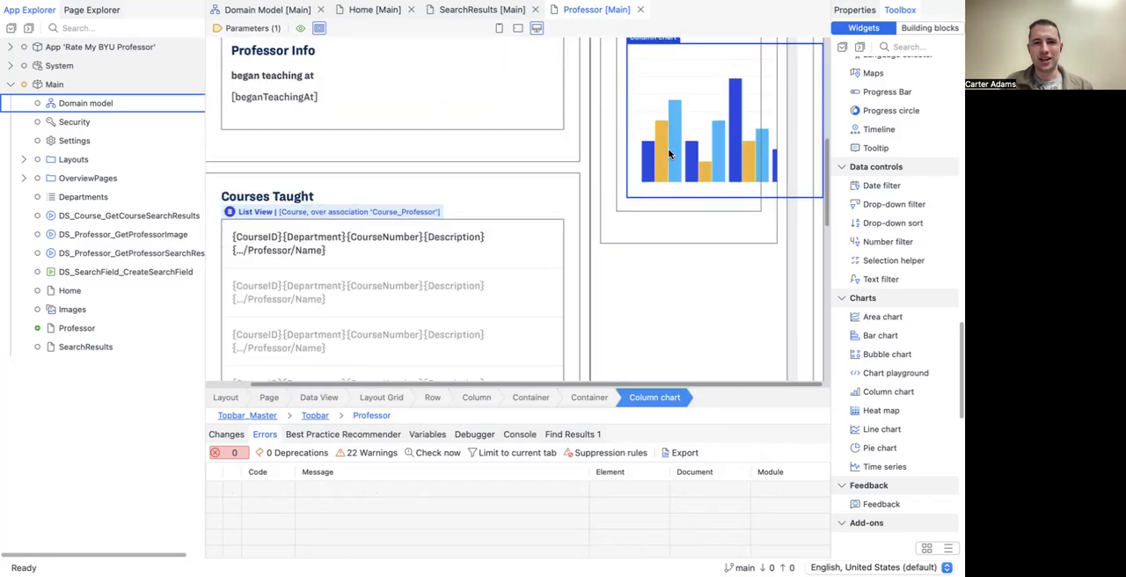
{"action": "scroll", "coordinate": [667, 151], "scroll_direction": "up", "scroll_amount": 10}
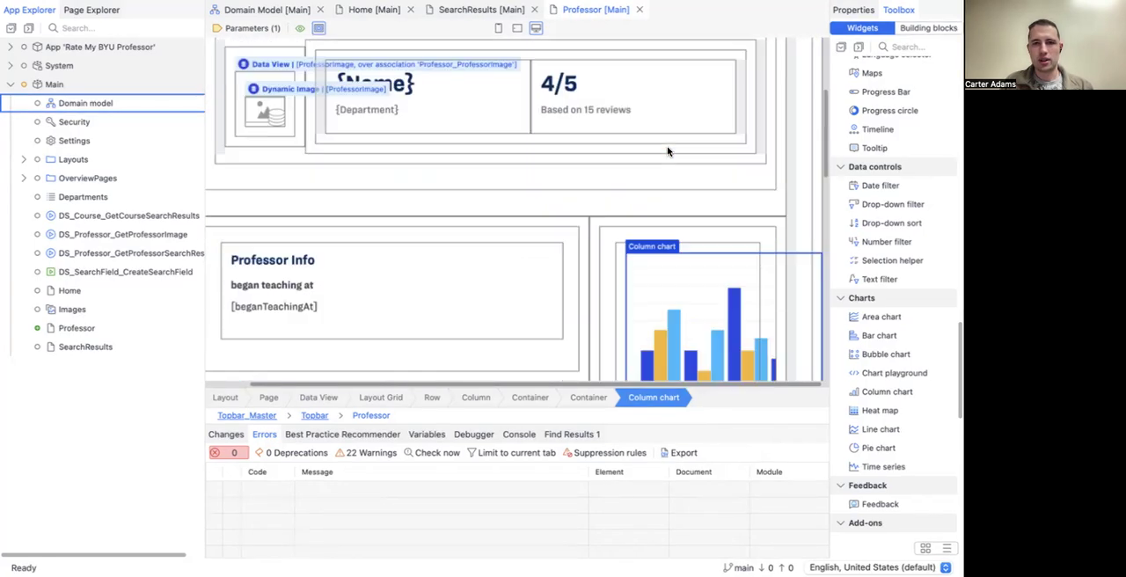
{"action": "key", "text": "F5"}
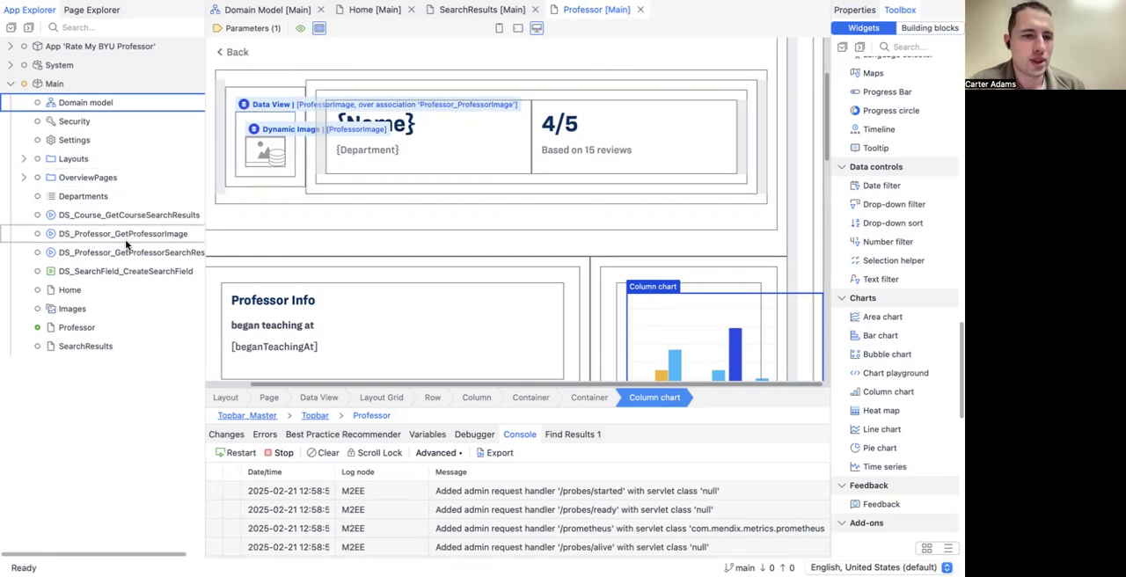
Step: Open the SearchResults page and bring up the settings of the list view under the Professors heading
{"action": "left_click", "coordinate": [107, 349]}
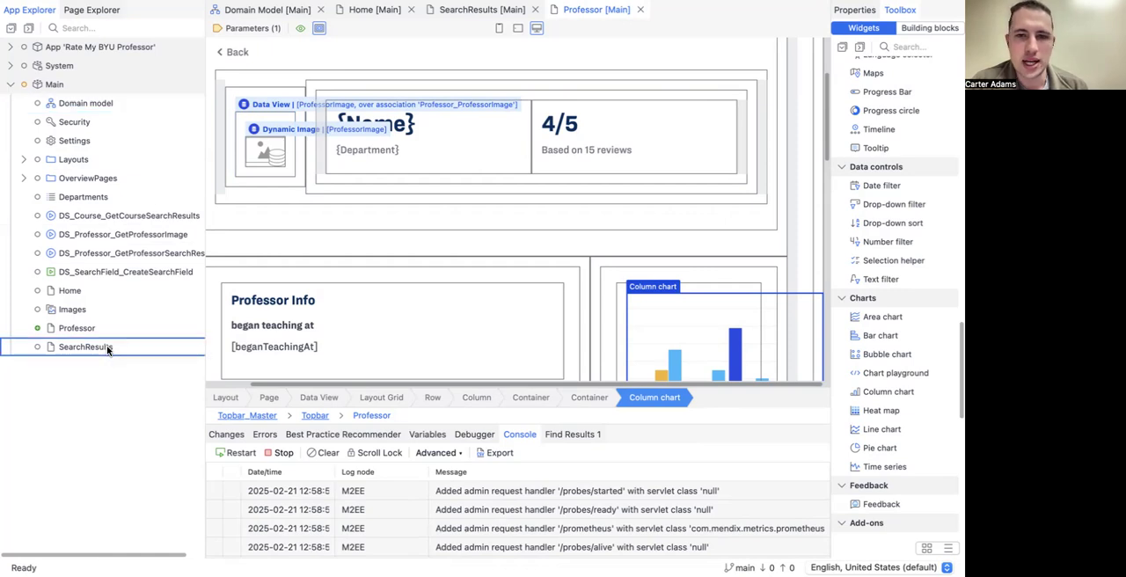
{"action": "scroll", "coordinate": [395, 156], "scroll_direction": "down", "scroll_amount": 5}
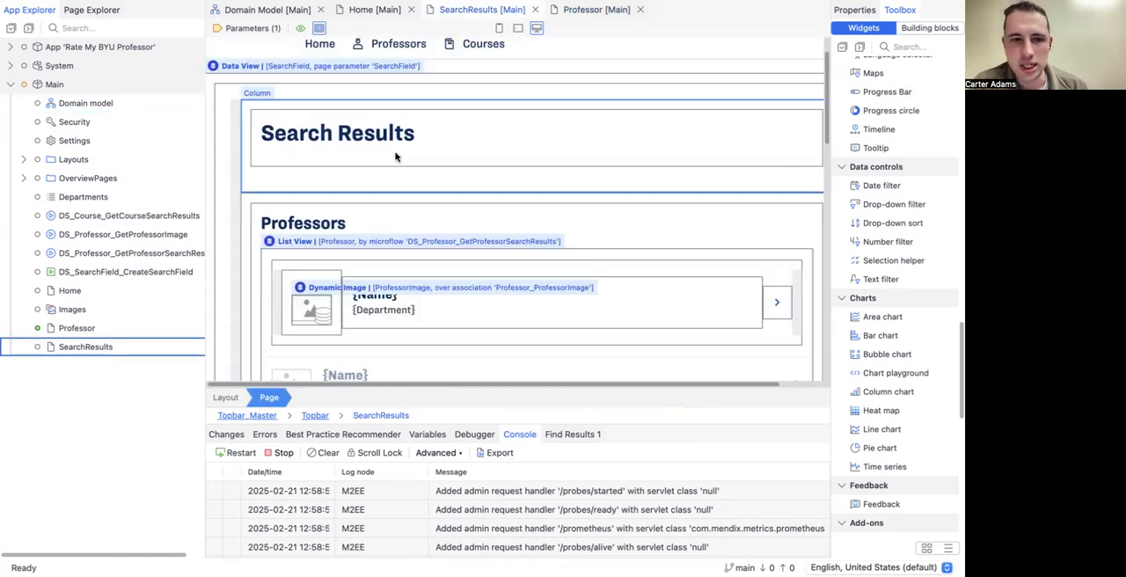
{"action": "scroll", "coordinate": [409, 158], "scroll_direction": "up", "scroll_amount": 2}
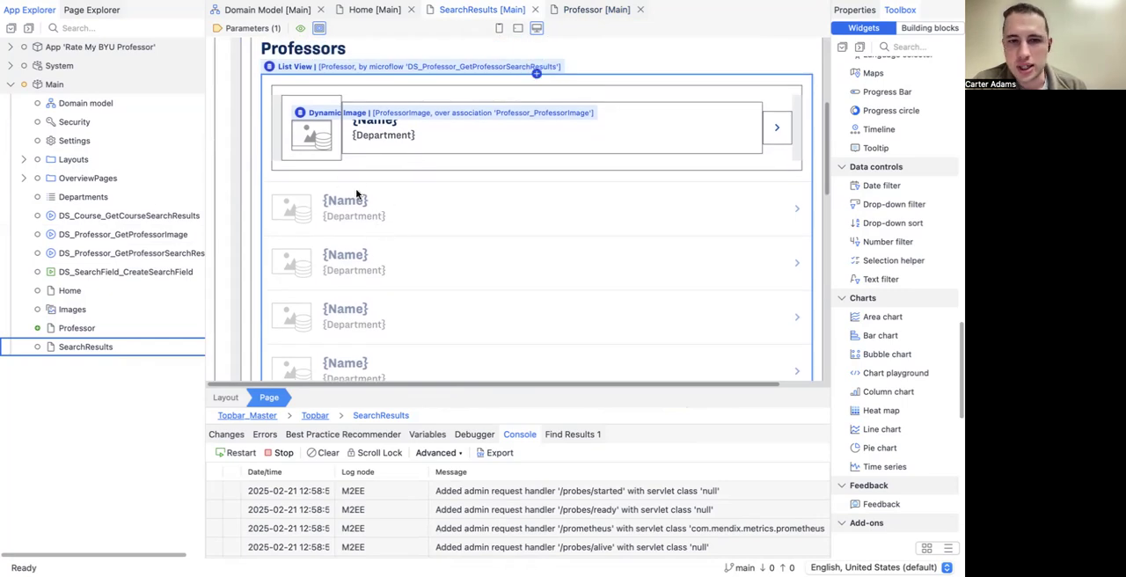
{"action": "left_click", "coordinate": [308, 172]}
{"action": "left_click", "coordinate": [308, 171]}
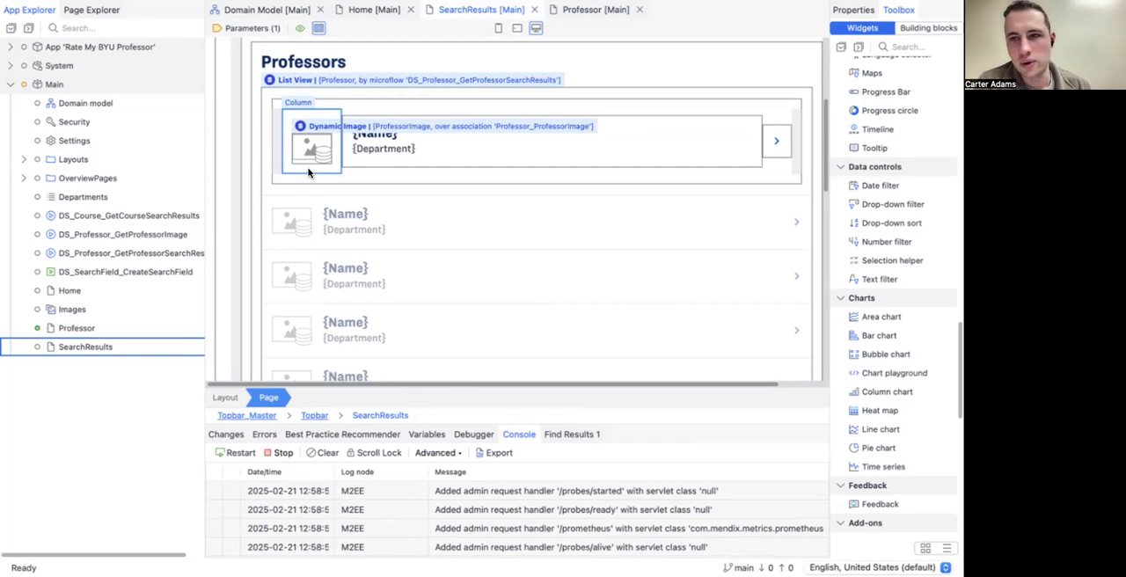
{"action": "left_click", "coordinate": [279, 134]}
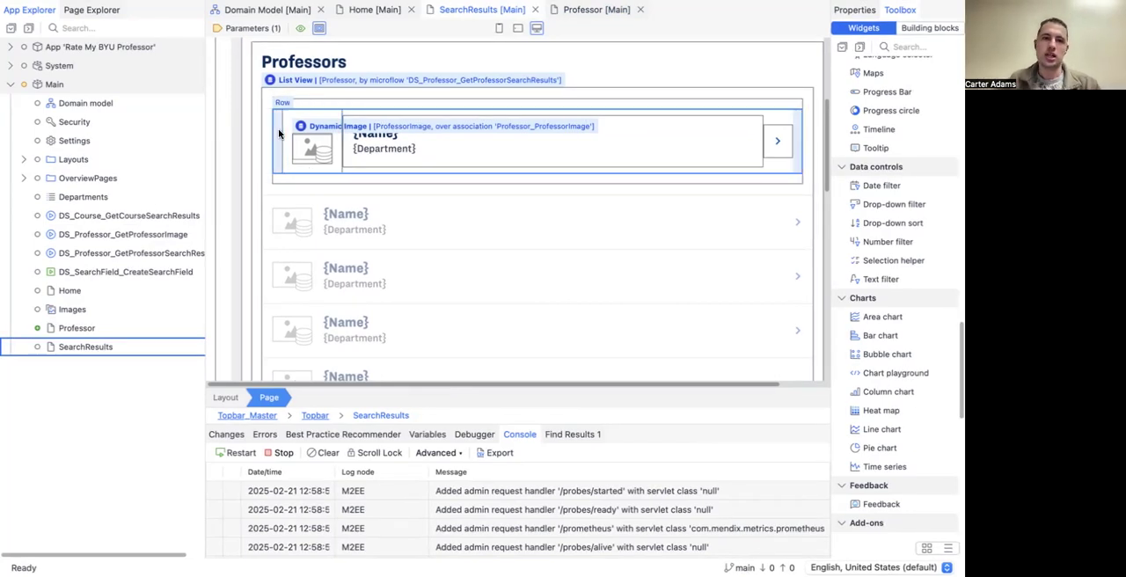
{"action": "left_click", "coordinate": [281, 80]}
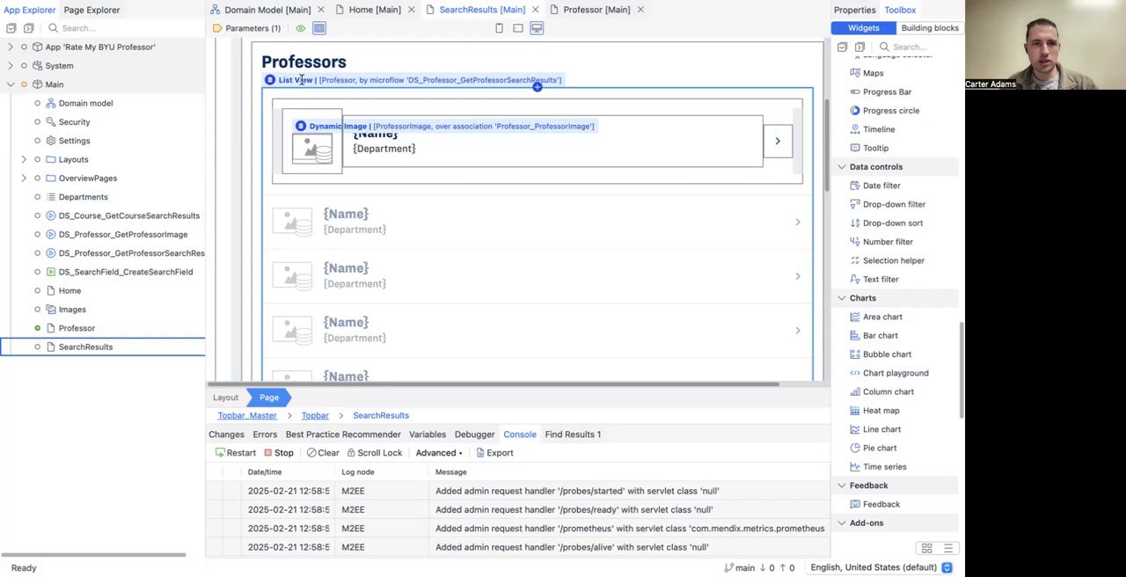
{"action": "double_click", "coordinate": [302, 79]}
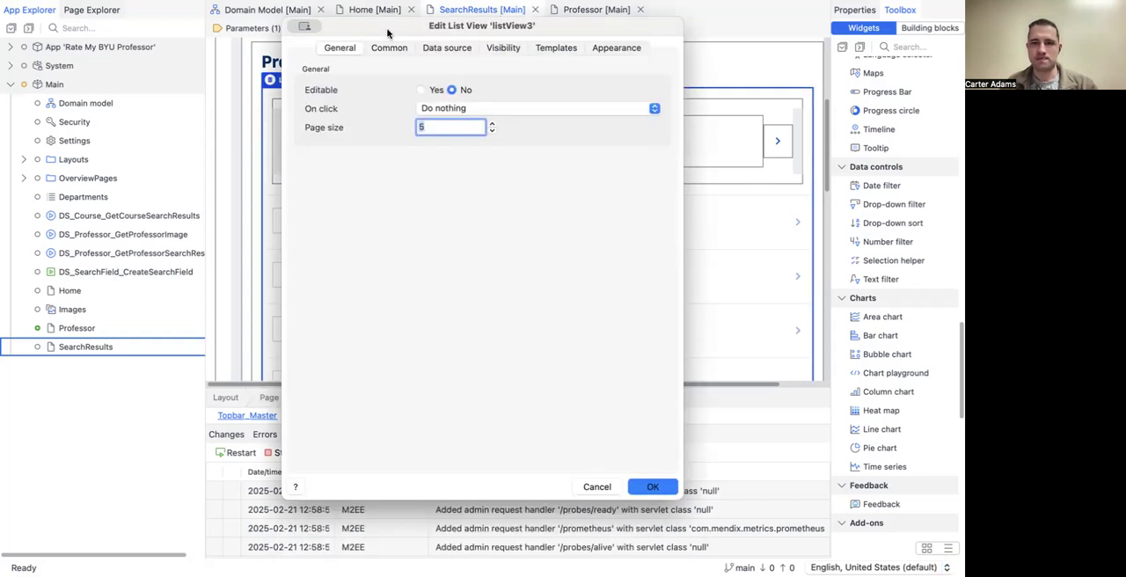
Step: Set the Professors list view's on-click action to Show a page, targeting the Main.Professor page
{"action": "left_click", "coordinate": [440, 50]}
{"action": "left_click", "coordinate": [387, 51]}
{"action": "left_click", "coordinate": [340, 49]}
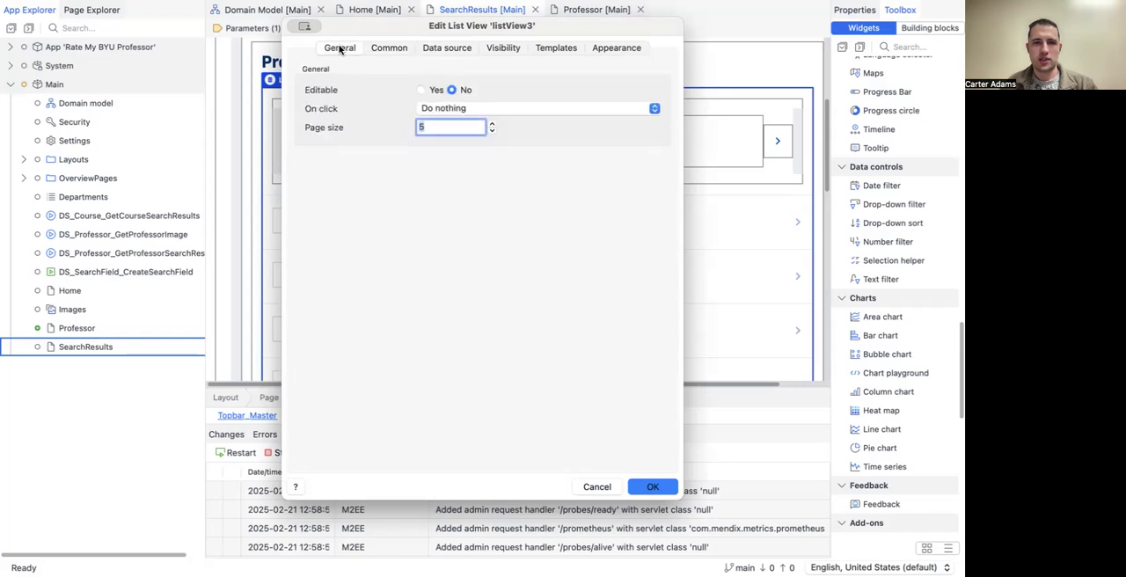
{"action": "left_click", "coordinate": [433, 109]}
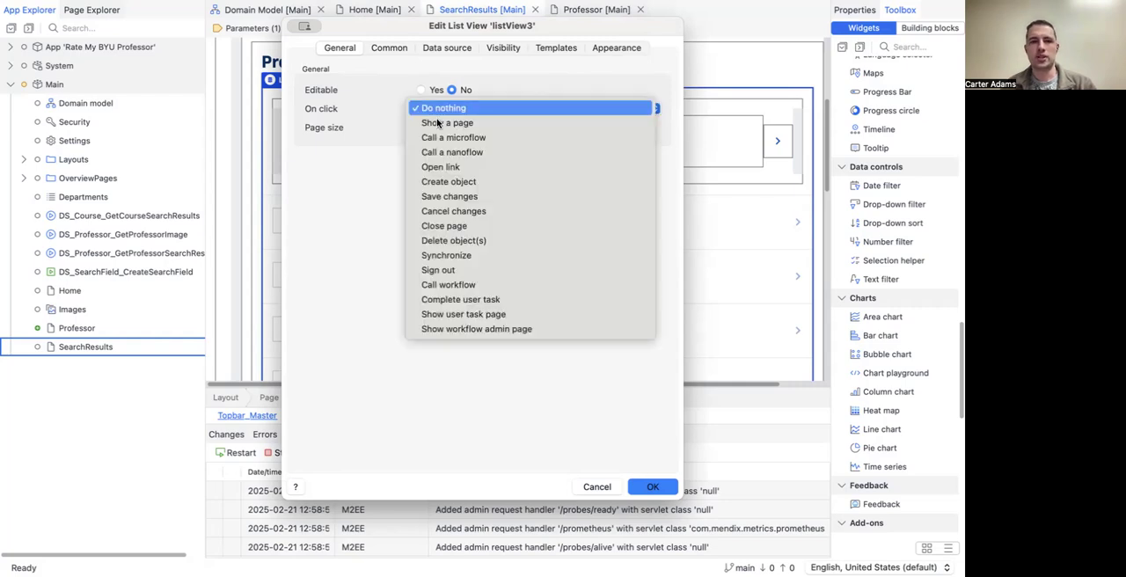
{"action": "left_click", "coordinate": [437, 123]}
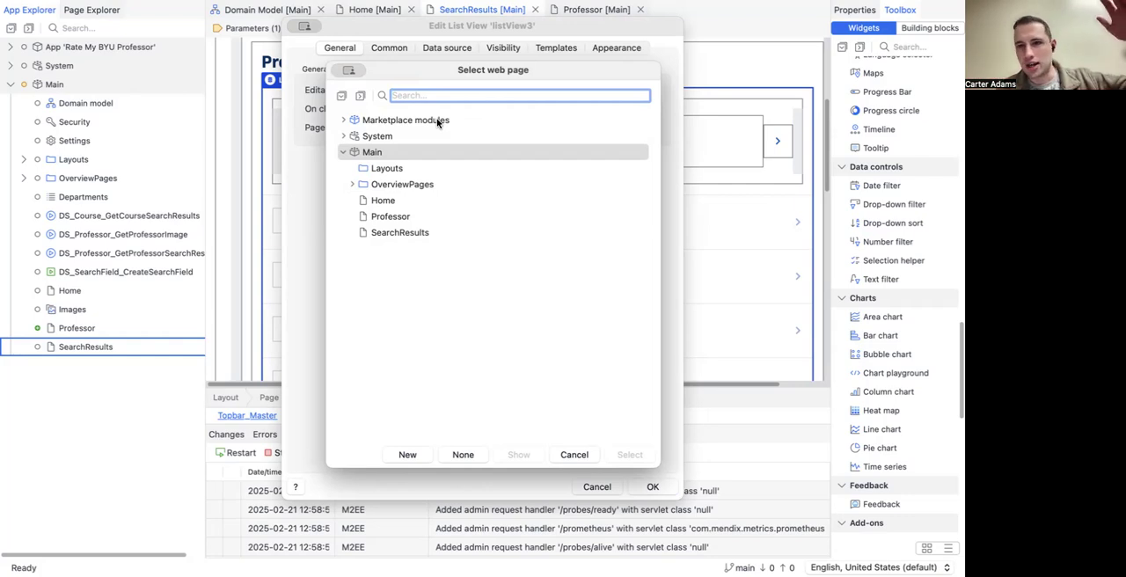
{"action": "left_click", "coordinate": [408, 218]}
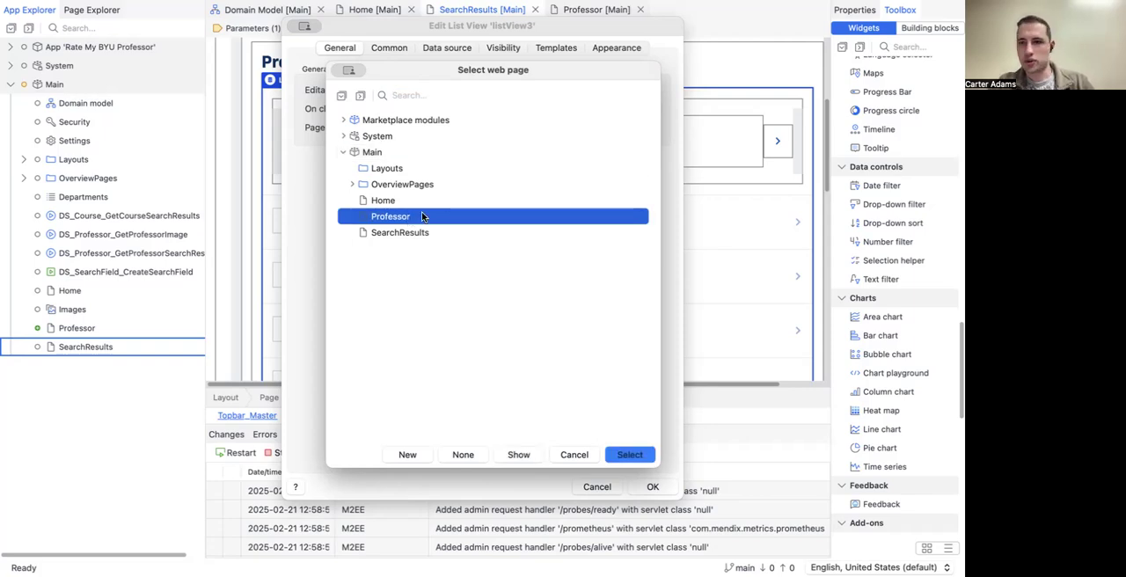
{"action": "left_click", "coordinate": [639, 459]}
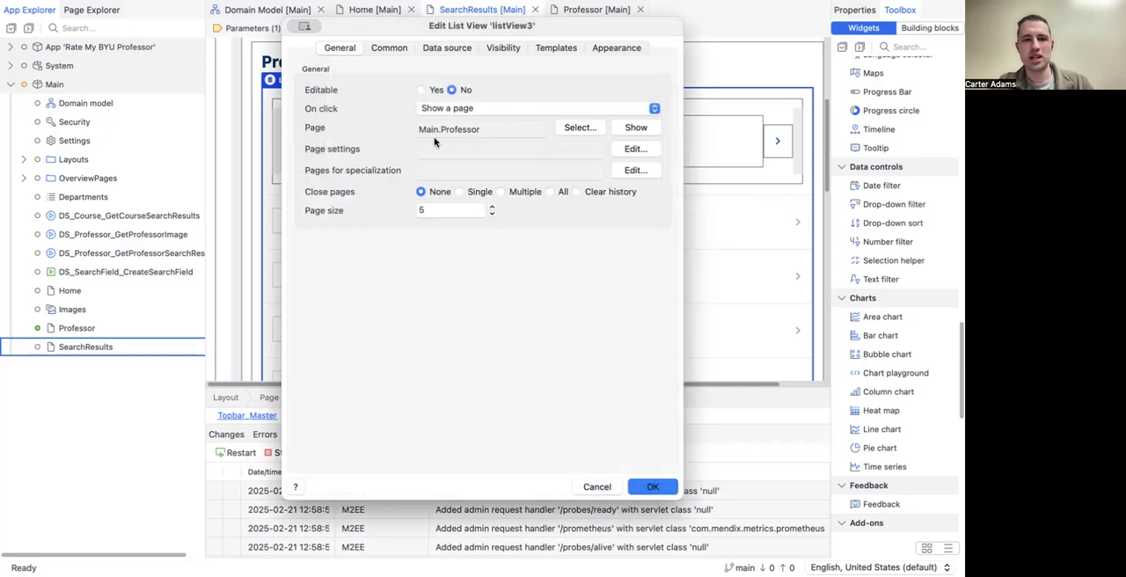
Step: Accept the page settings with the list view object as the Professor argument, apply the list view settings, and save the SearchResults page
{"action": "left_click", "coordinate": [638, 149]}
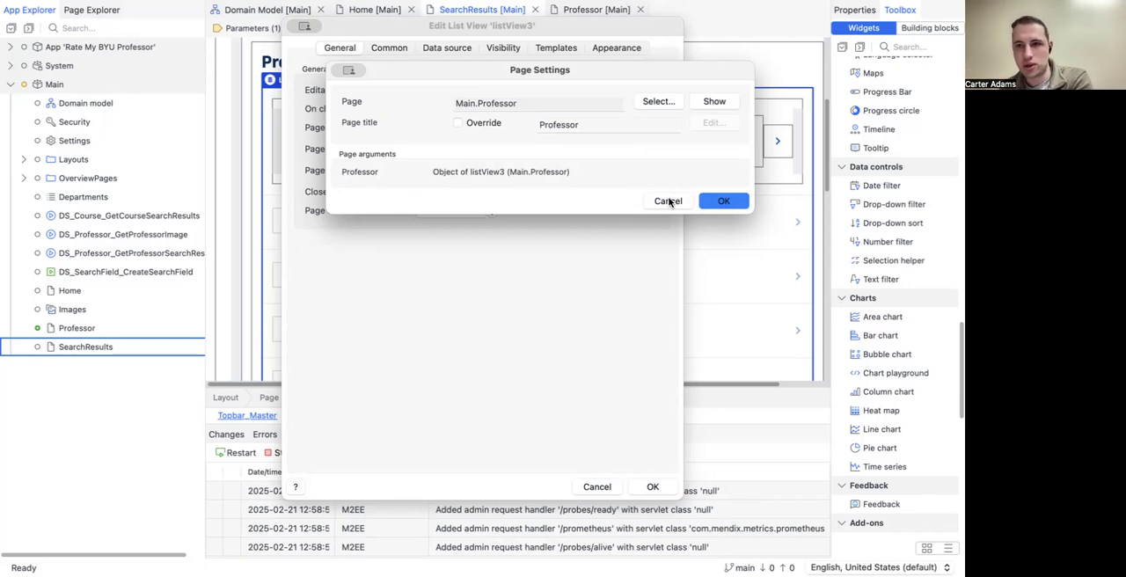
{"action": "left_click", "coordinate": [723, 201]}
{"action": "left_click", "coordinate": [650, 486]}
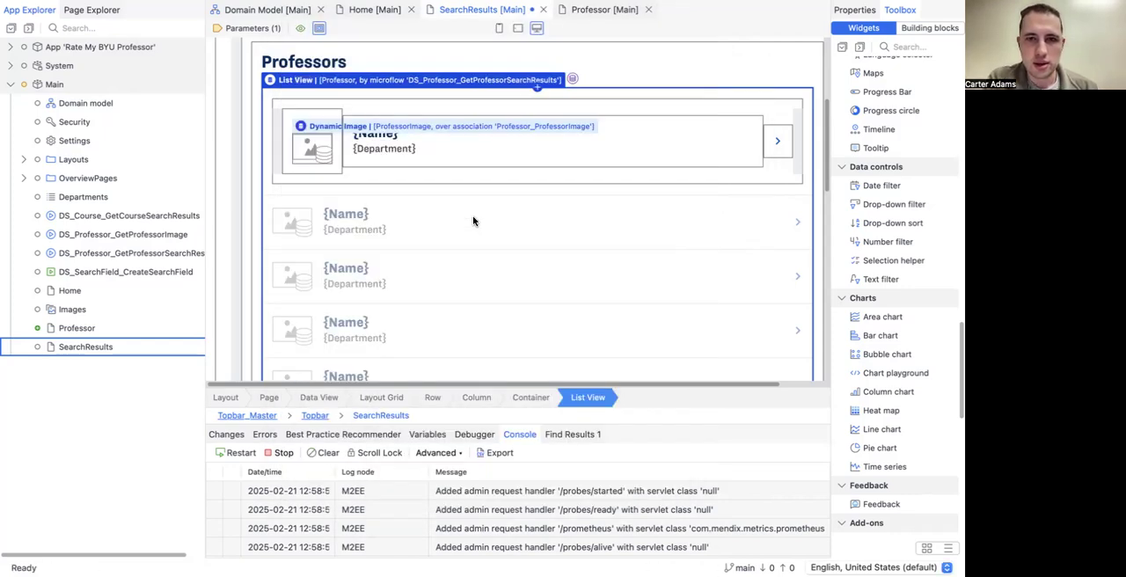
{"action": "left_click", "coordinate": [265, 437]}
{"action": "key", "text": "ctrl+s"}
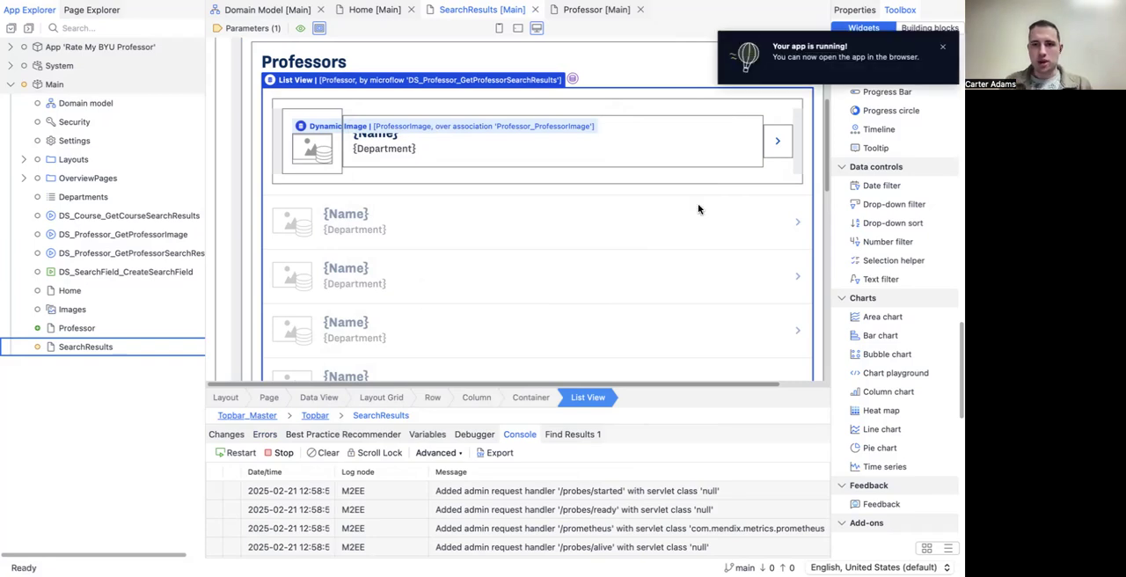
Step: Switch to the browser, test opening the first professor in the search results, and return to Mendix Studio Pro
{"action": "key", "text": "super+Tab"}
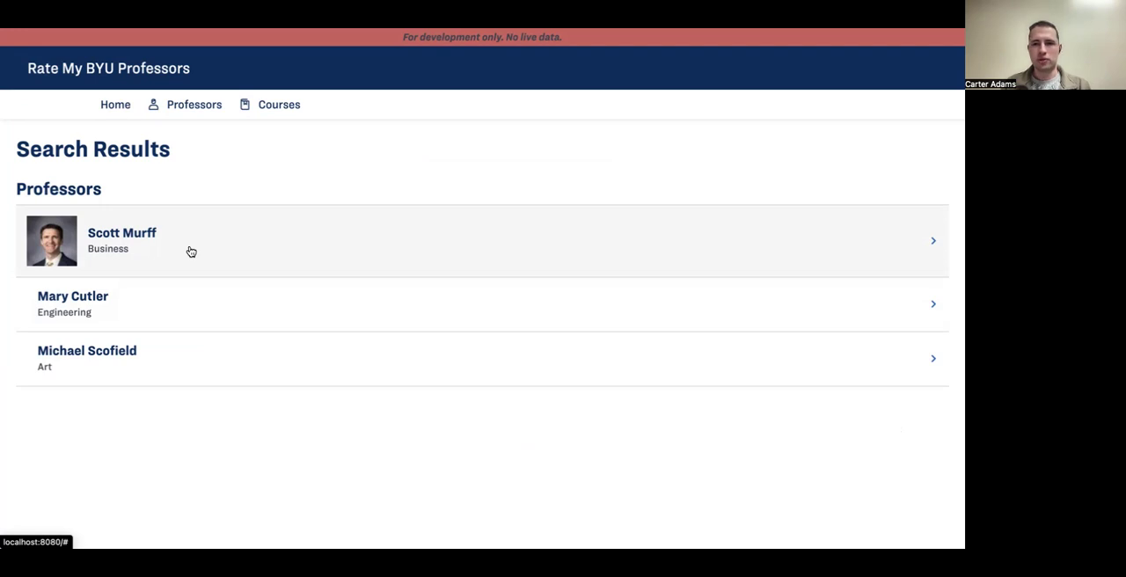
{"action": "left_click", "coordinate": [188, 248]}
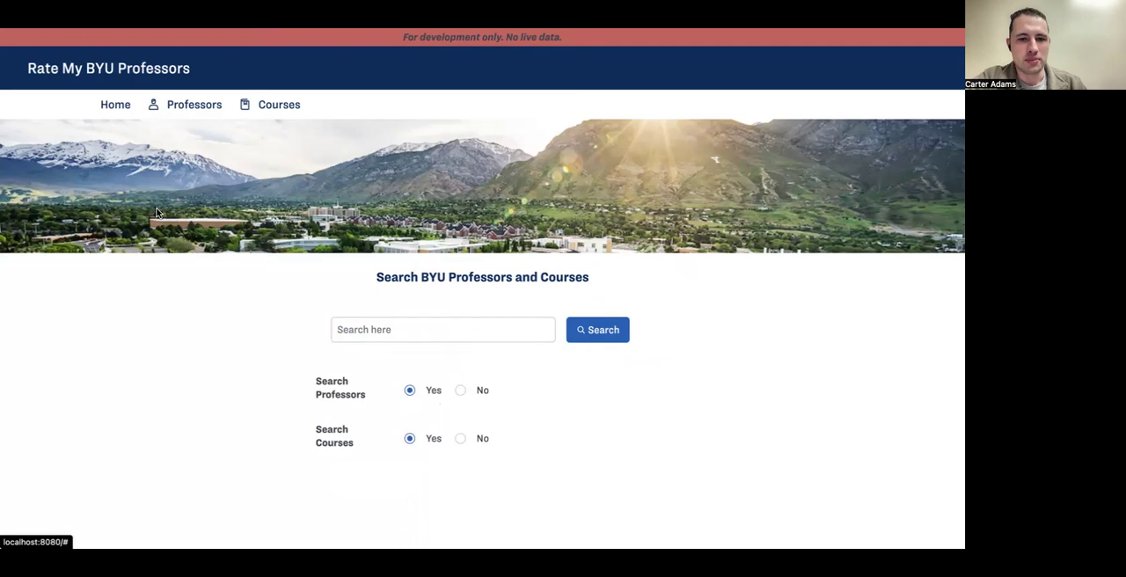
{"action": "key", "text": "super+Tab"}
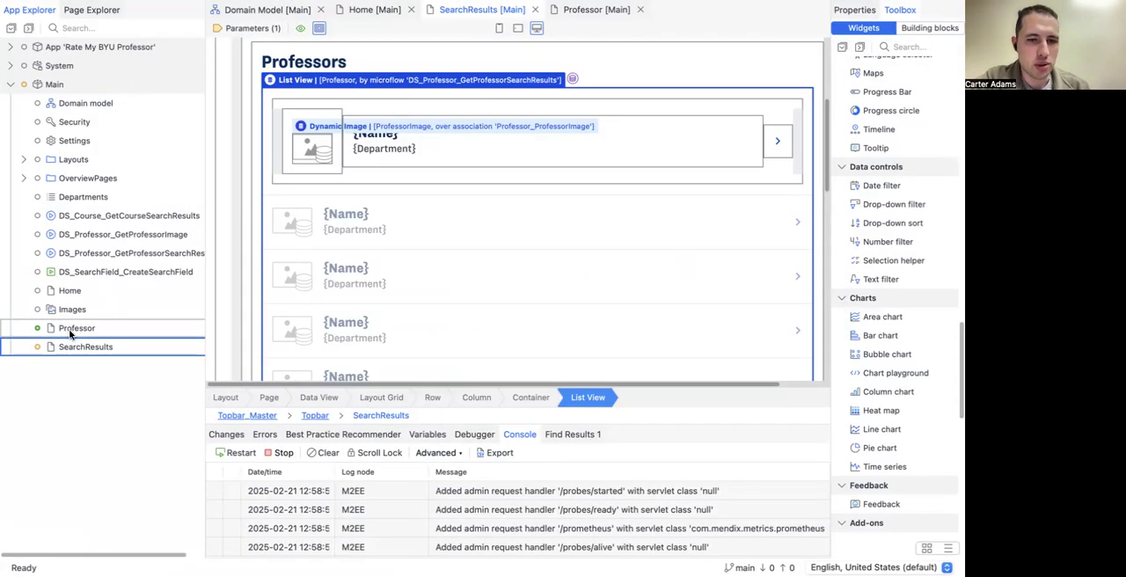
Step: Make the Professor page visible for the User module role, save the page, and rerun the app locally
{"action": "double_click", "coordinate": [71, 330]}
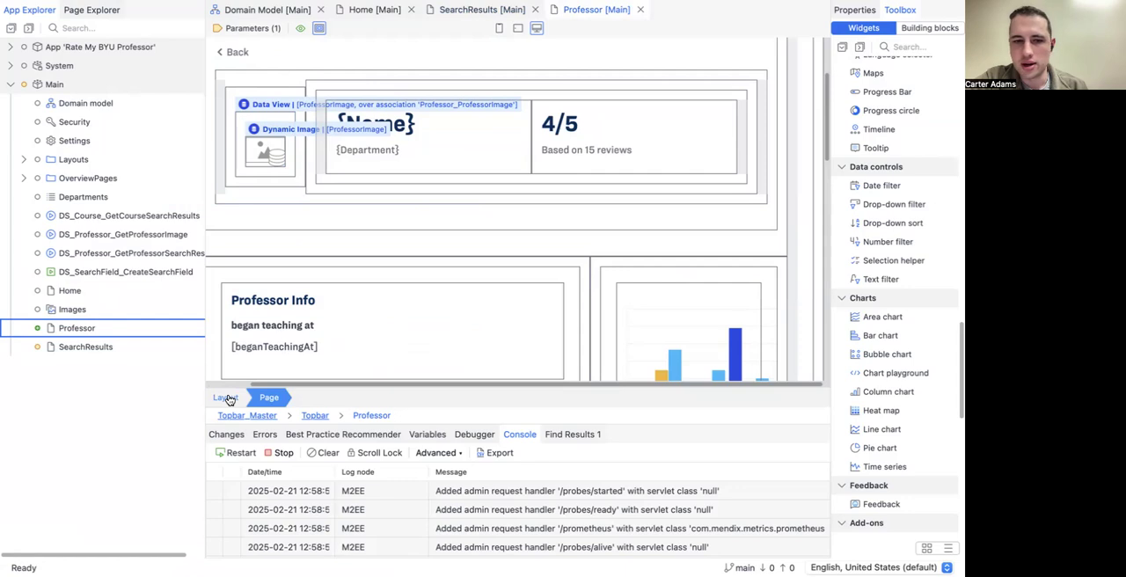
{"action": "left_click", "coordinate": [849, 13]}
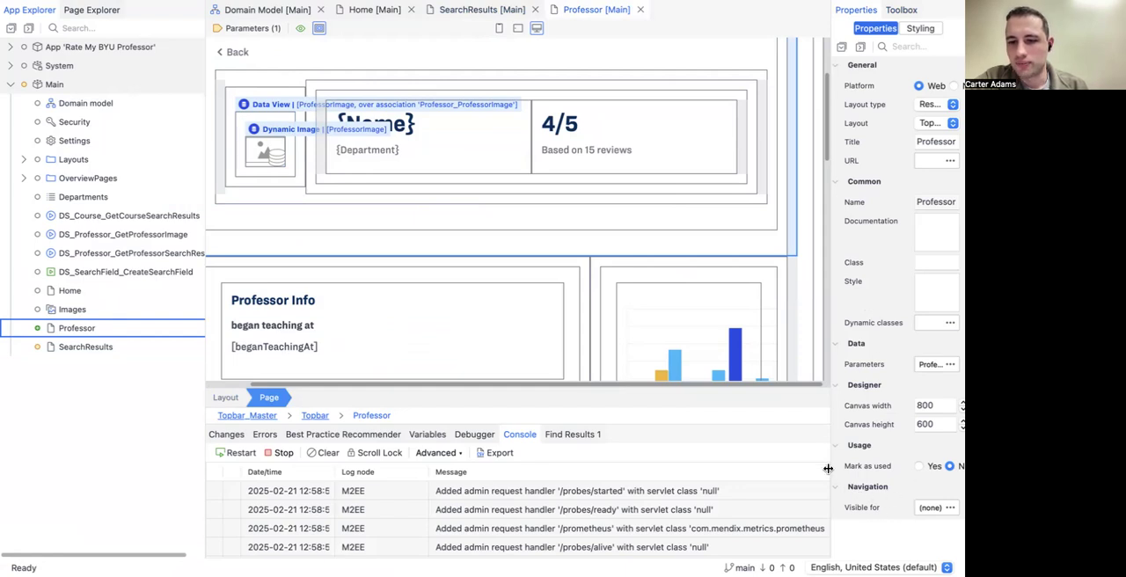
{"action": "left_click_drag", "start_coordinate": [828, 466], "coordinate": [785, 467]}
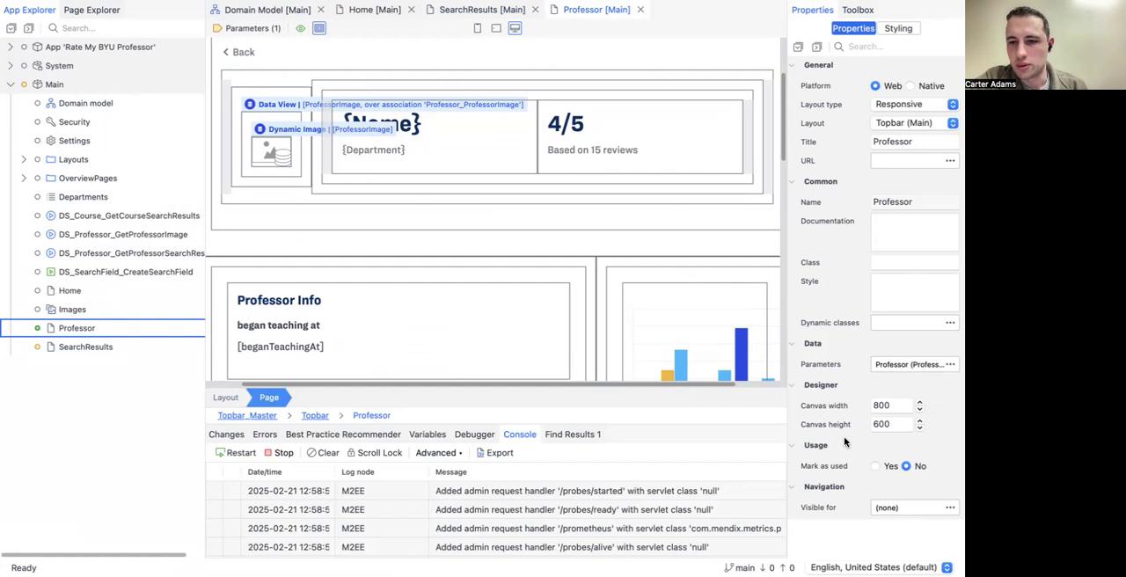
{"action": "left_click", "coordinate": [909, 510]}
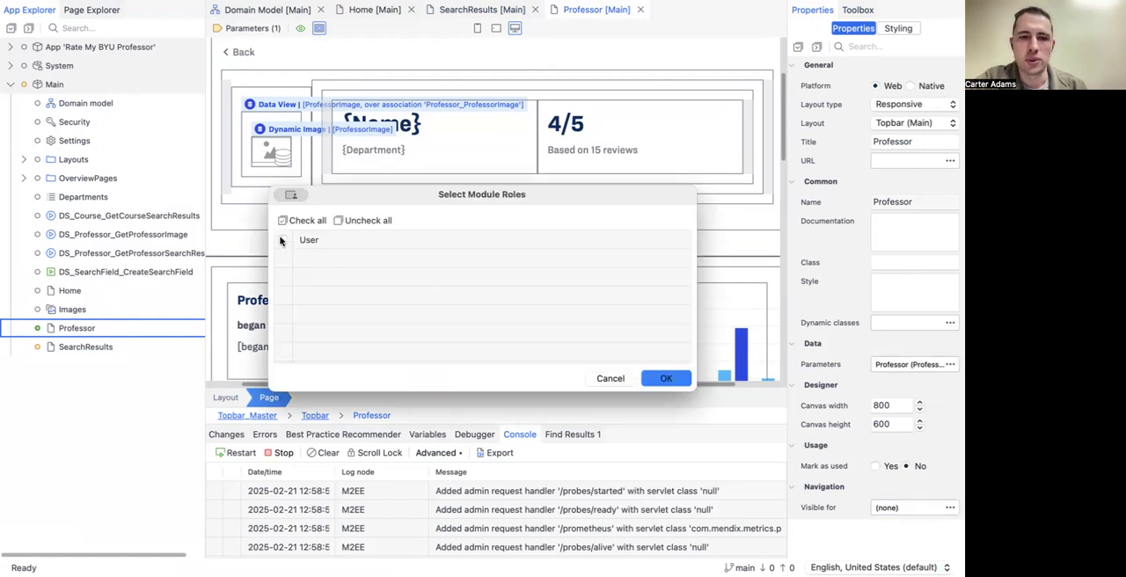
{"action": "key", "text": "space"}
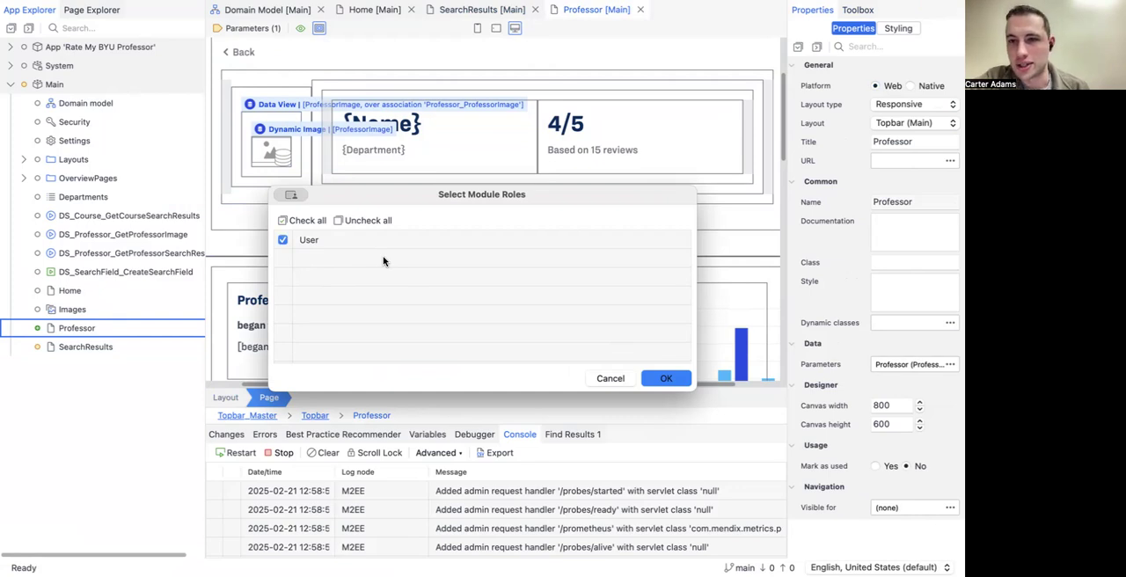
{"action": "left_click", "coordinate": [668, 379]}
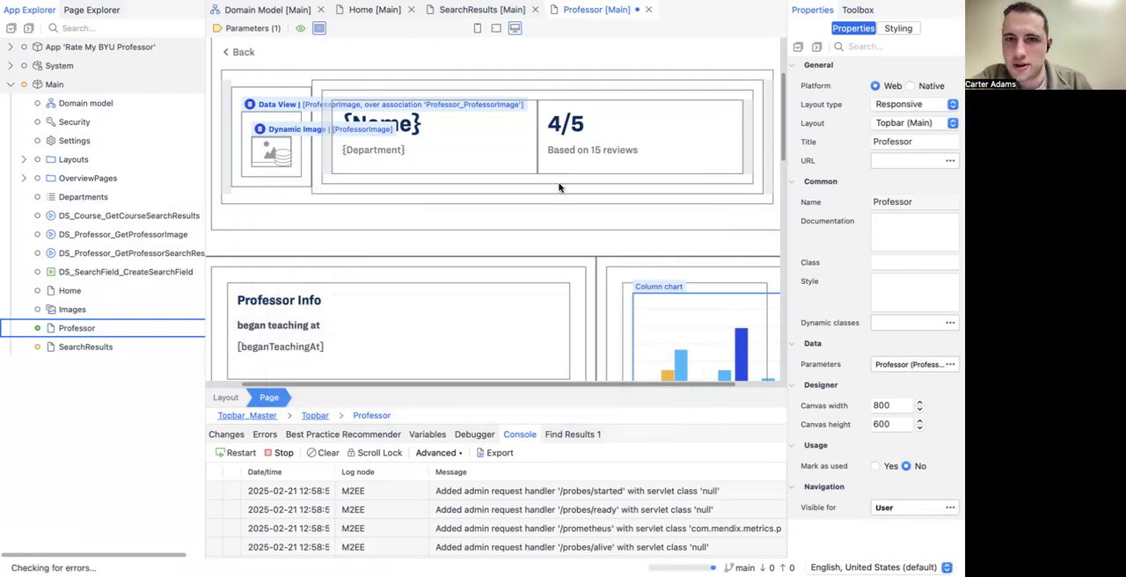
{"action": "key", "text": "ctrl+s"}
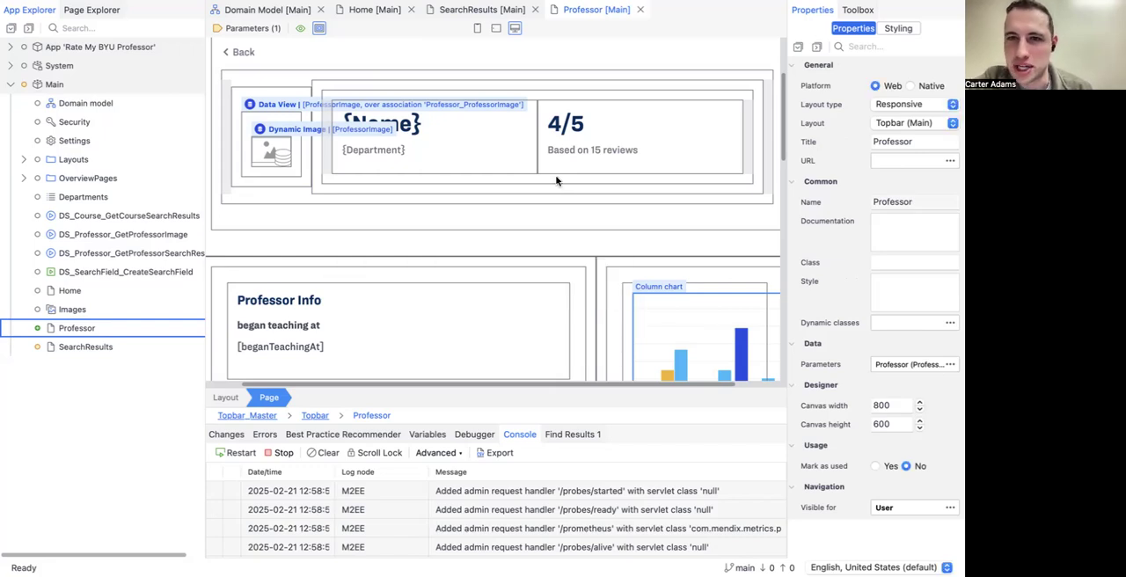
{"action": "left_click", "coordinate": [719, 3]}
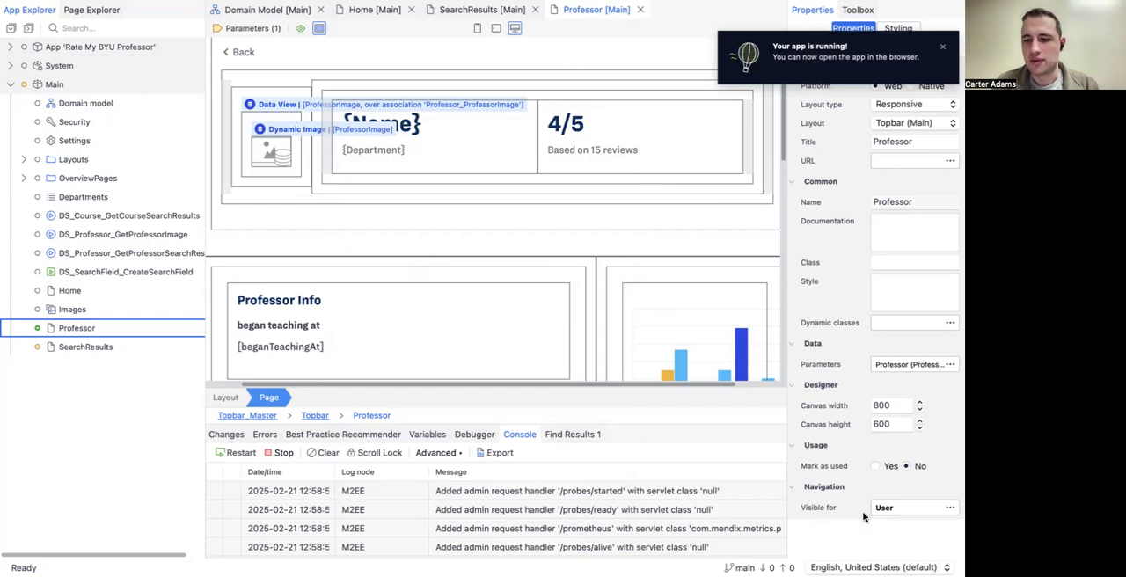
Step: Examine the properties of the layout grid column, the Professor data view and the page itself without changing them
{"action": "right_click", "coordinate": [611, 246]}
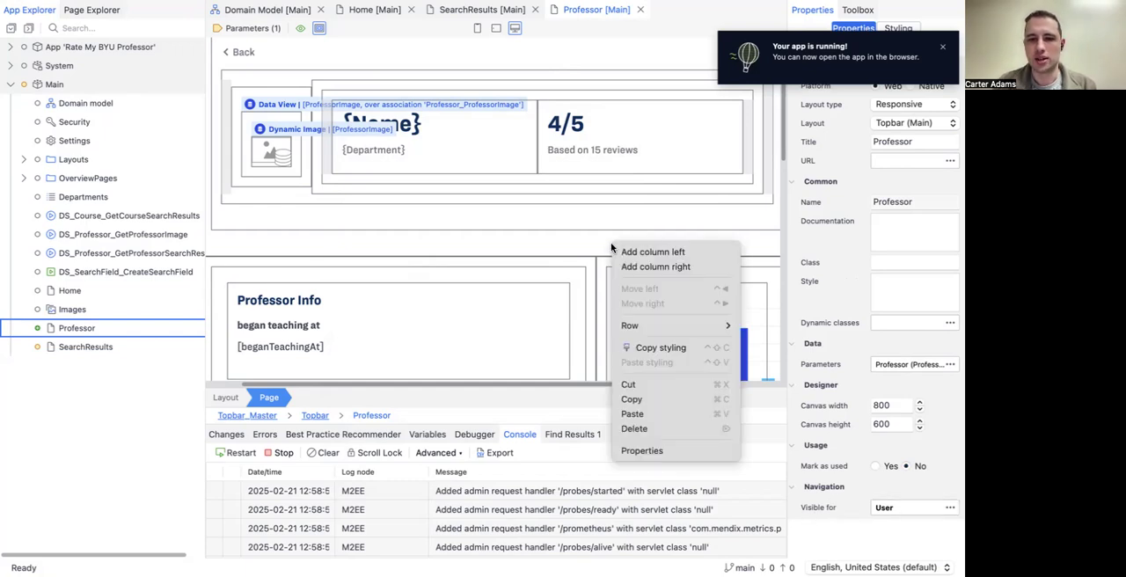
{"action": "left_click", "coordinate": [631, 450]}
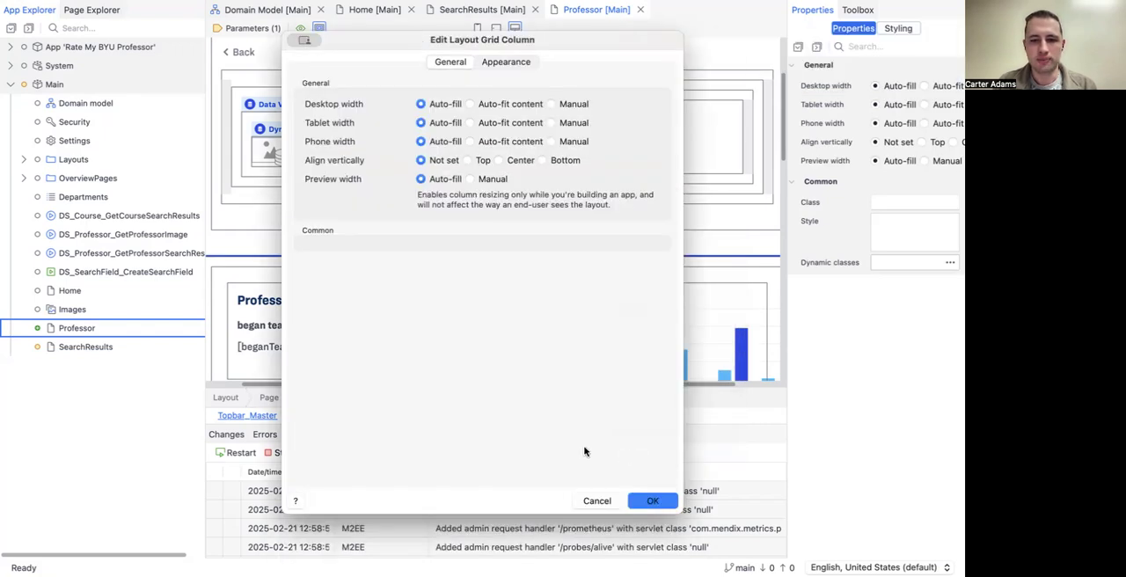
{"action": "left_click", "coordinate": [596, 500]}
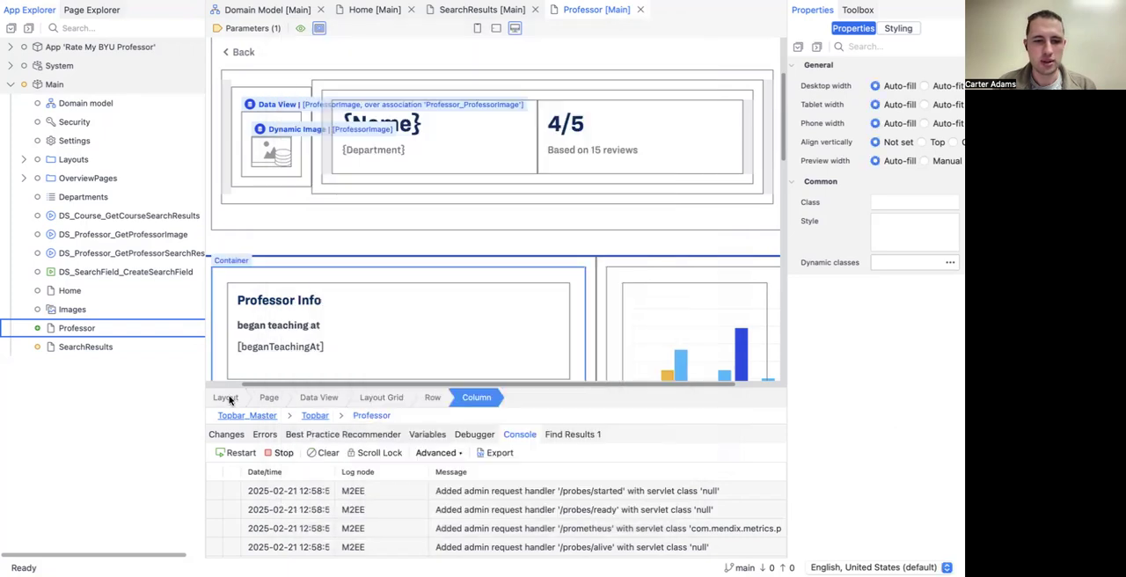
{"action": "left_click", "coordinate": [226, 397]}
{"action": "scroll", "coordinate": [214, 251], "scroll_direction": "left", "scroll_amount": 2}
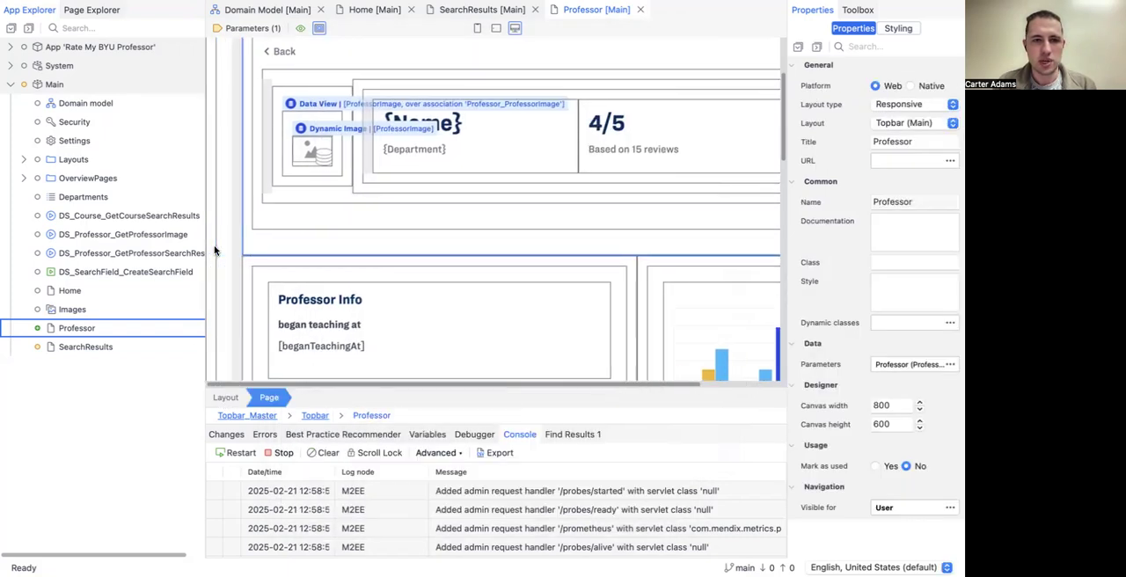
{"action": "right_click", "coordinate": [211, 242]}
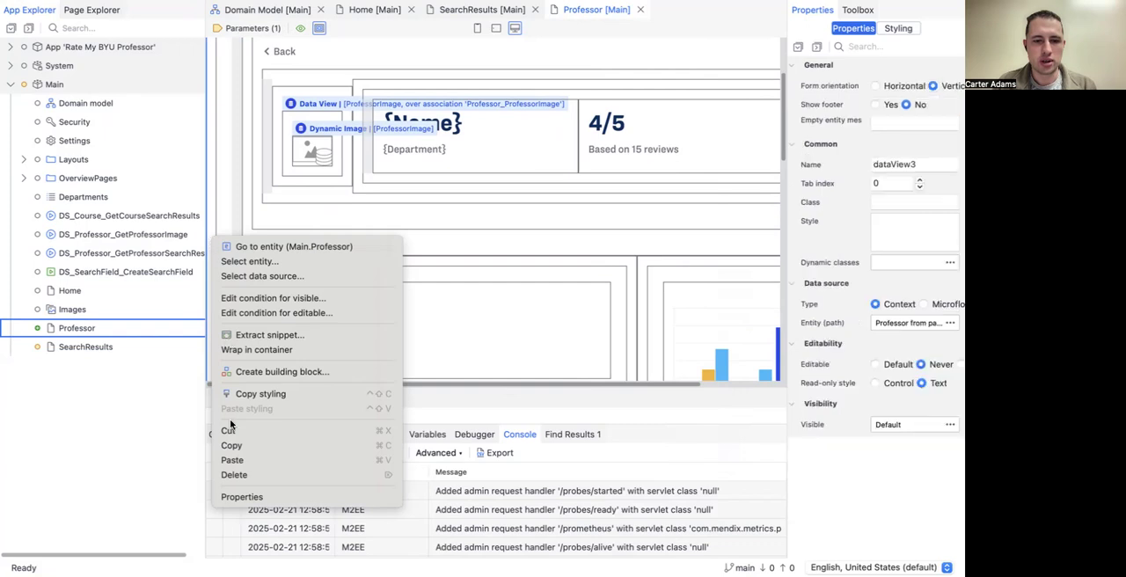
{"action": "left_click", "coordinate": [242, 501]}
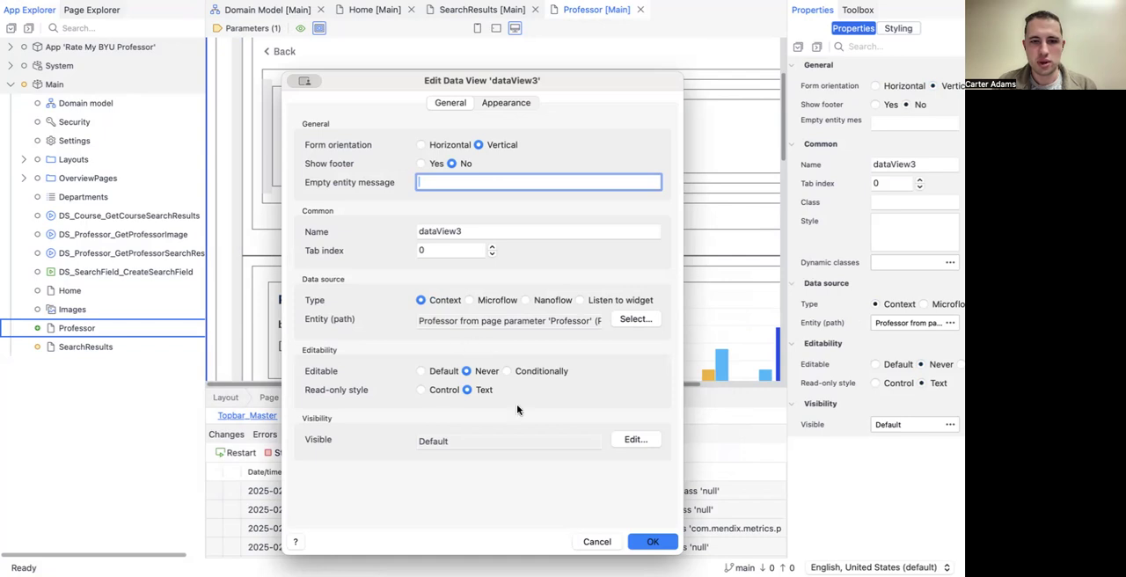
{"action": "left_click", "coordinate": [596, 540]}
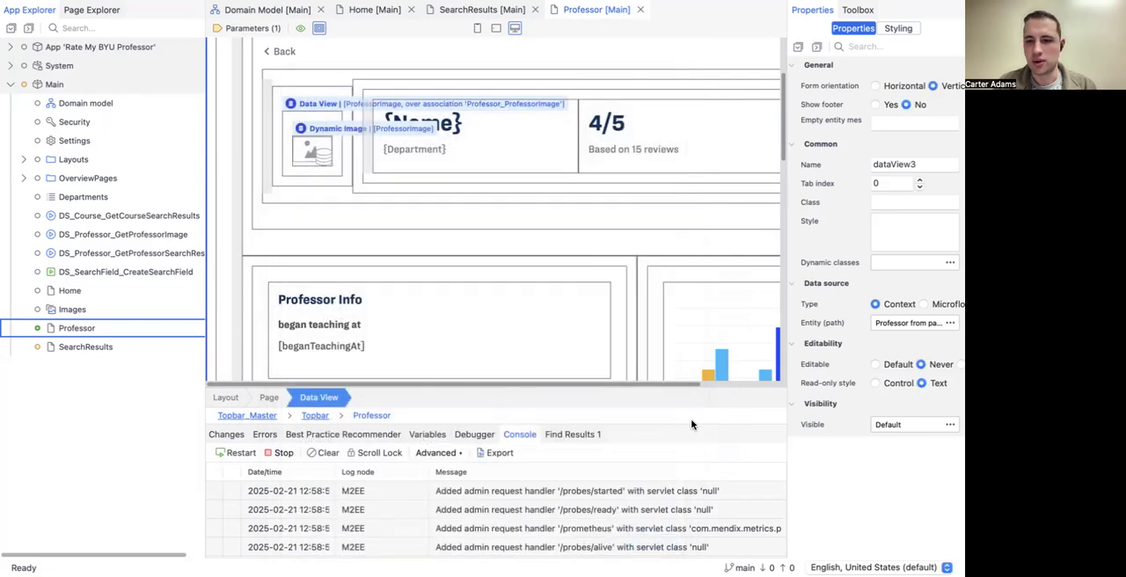
{"action": "left_click", "coordinate": [217, 400]}
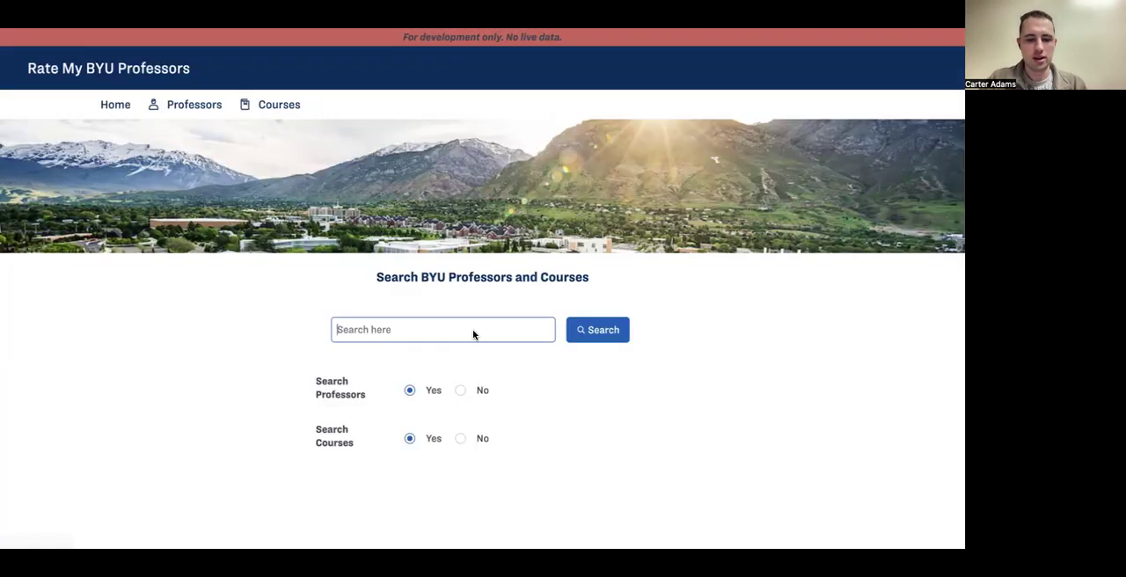
Step: Switch to the browser, search the running app by the professor's first name, and open the matching professor from the results
{"action": "left_click", "coordinate": [472, 329]}
{"action": "type", "text": "SCott"}
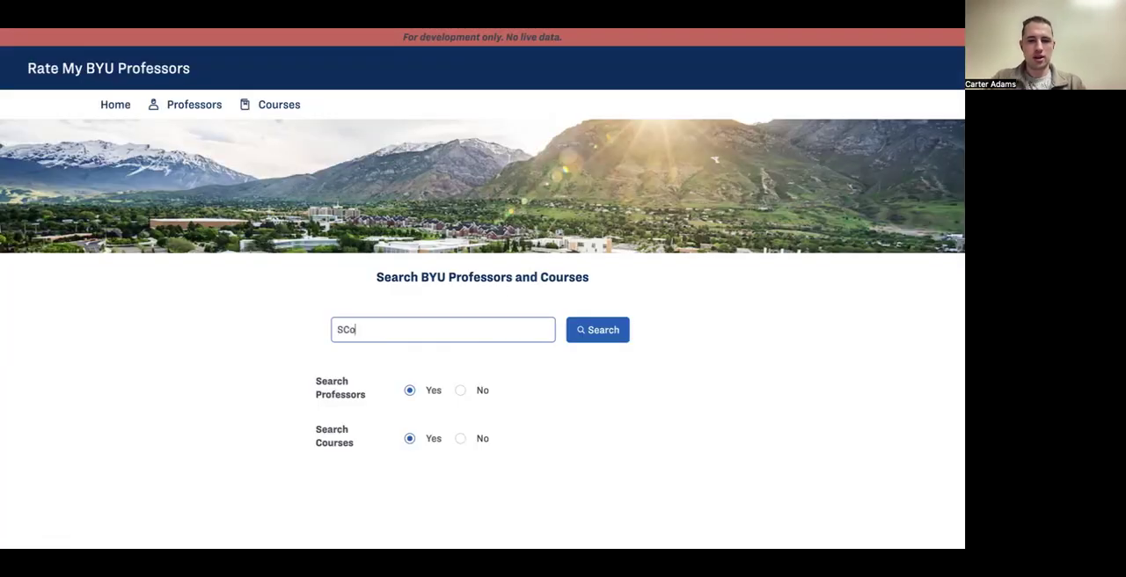
{"action": "left_click", "coordinate": [605, 329]}
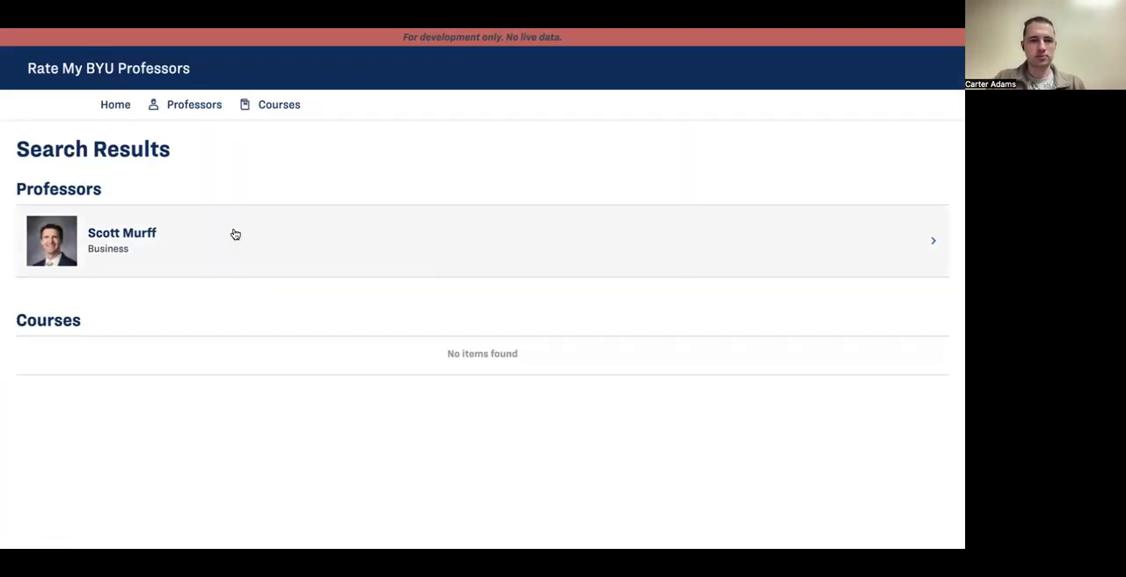
{"action": "left_click", "coordinate": [166, 240]}
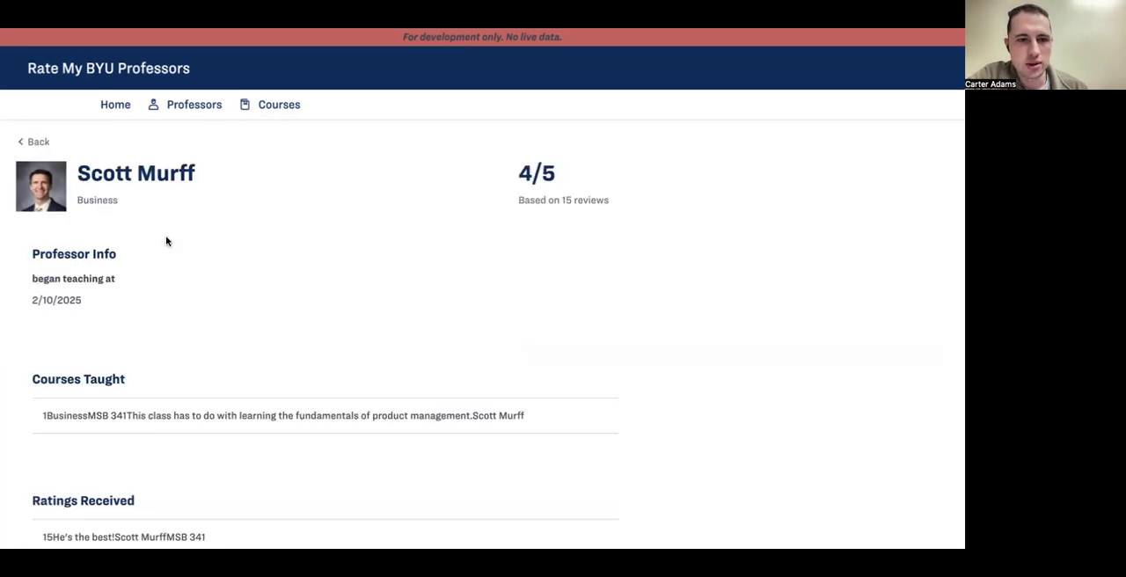
Step: Examine the opened Professor page, including the header, professor info, courses taught, ratings received and the ratings chart
{"action": "scroll", "coordinate": [241, 279], "scroll_direction": "down", "scroll_amount": 2}
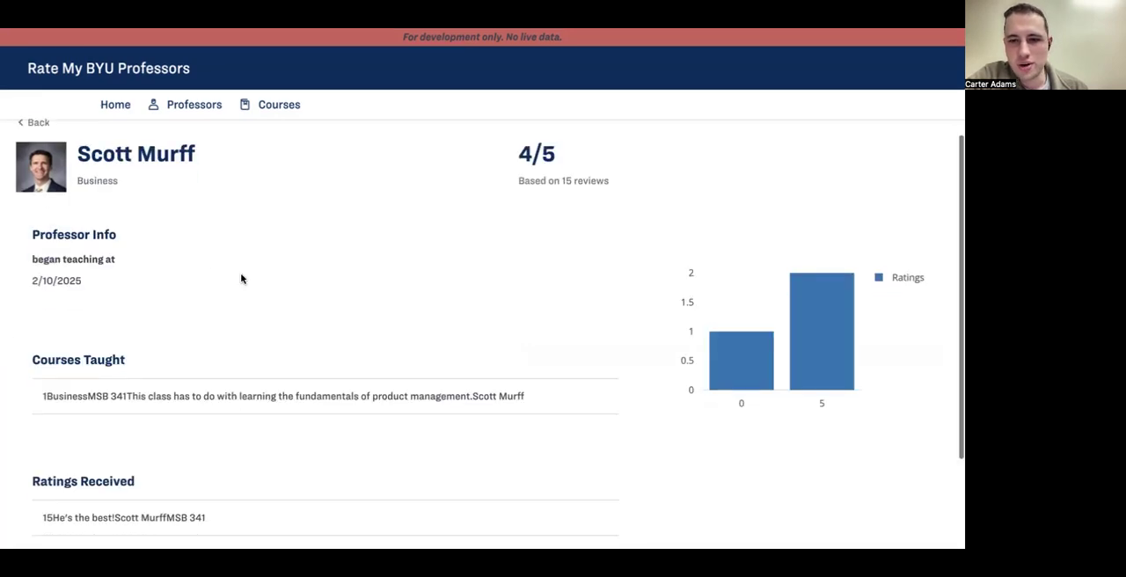
{"action": "scroll", "coordinate": [241, 278], "scroll_direction": "up", "scroll_amount": 1}
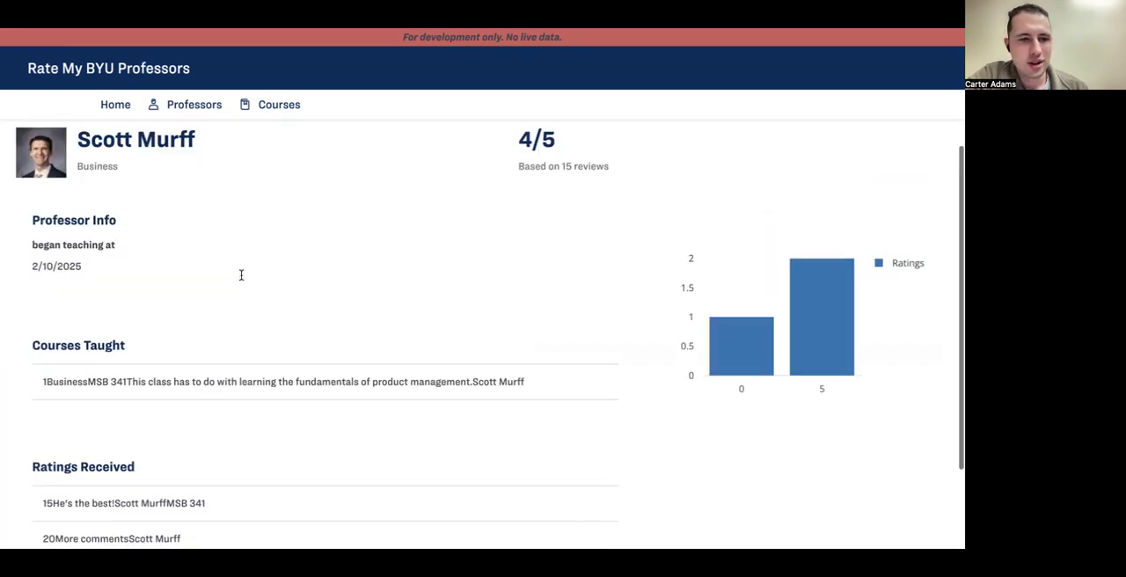
{"action": "scroll", "coordinate": [241, 277], "scroll_direction": "down", "scroll_amount": 1}
{"action": "scroll", "coordinate": [241, 279], "scroll_direction": "up", "scroll_amount": 2}
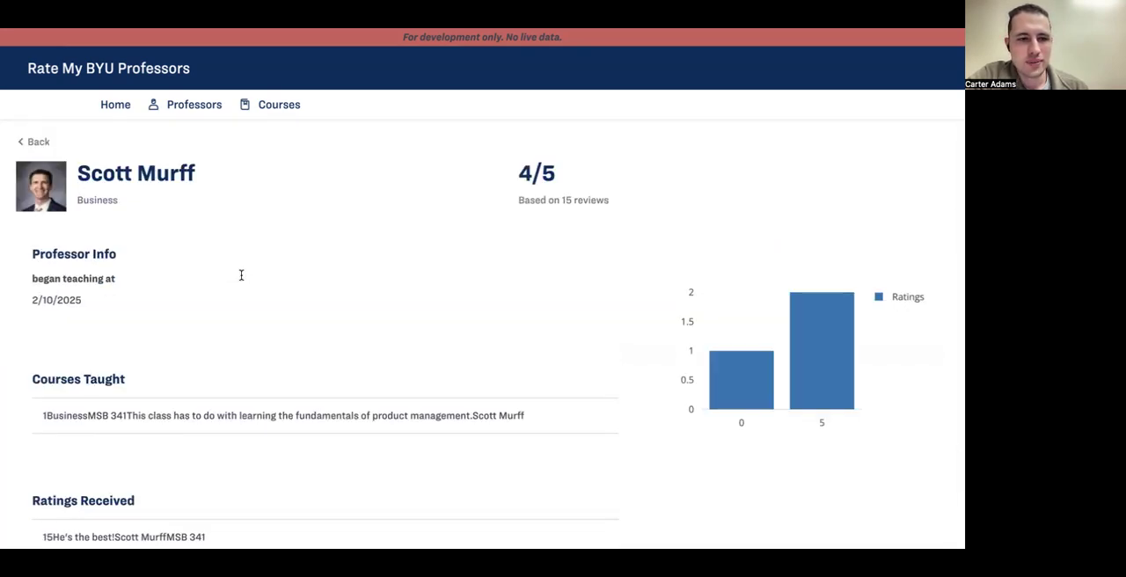
{"action": "scroll", "coordinate": [241, 278], "scroll_direction": "down", "scroll_amount": 1}
{"action": "scroll", "coordinate": [241, 277], "scroll_direction": "up", "scroll_amount": 1}
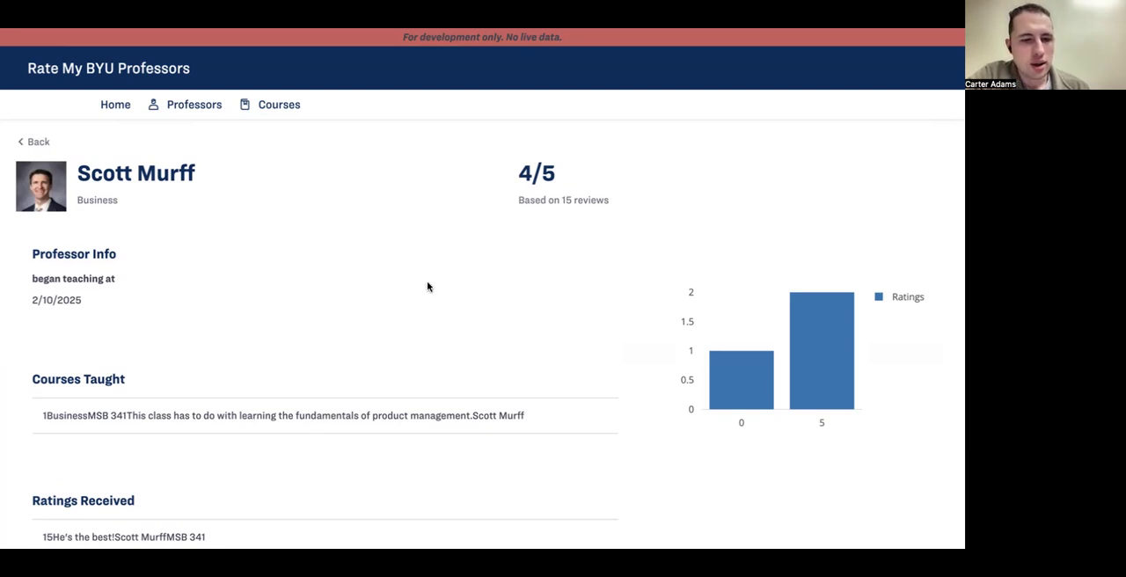
{"action": "scroll", "coordinate": [426, 286], "scroll_direction": "down", "scroll_amount": 1}
{"action": "scroll", "coordinate": [426, 286], "scroll_direction": "up", "scroll_amount": 1}
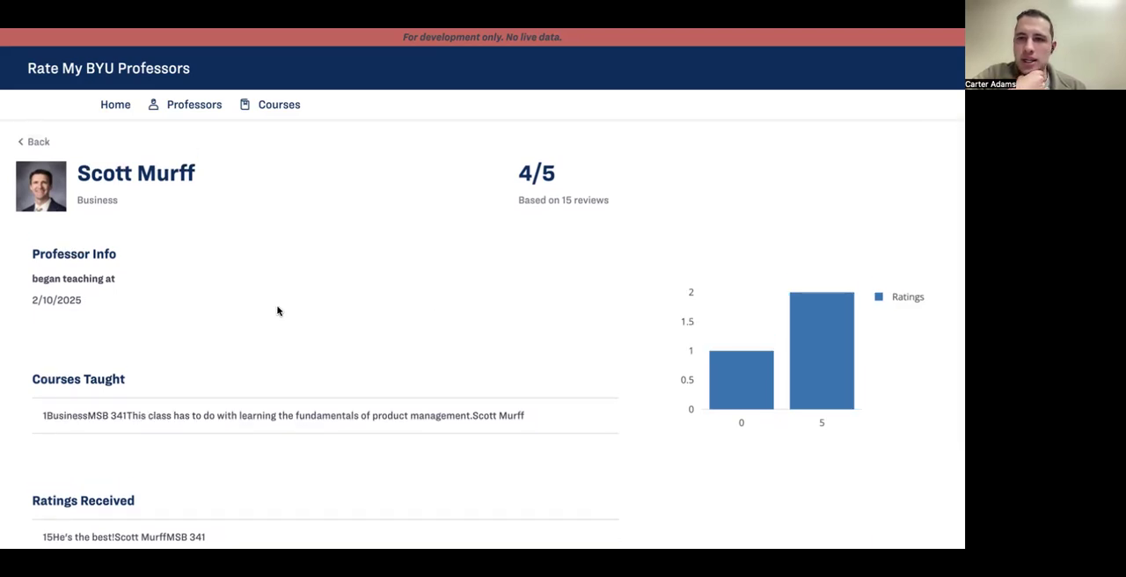
{"action": "scroll", "coordinate": [277, 310], "scroll_direction": "down", "scroll_amount": 1}
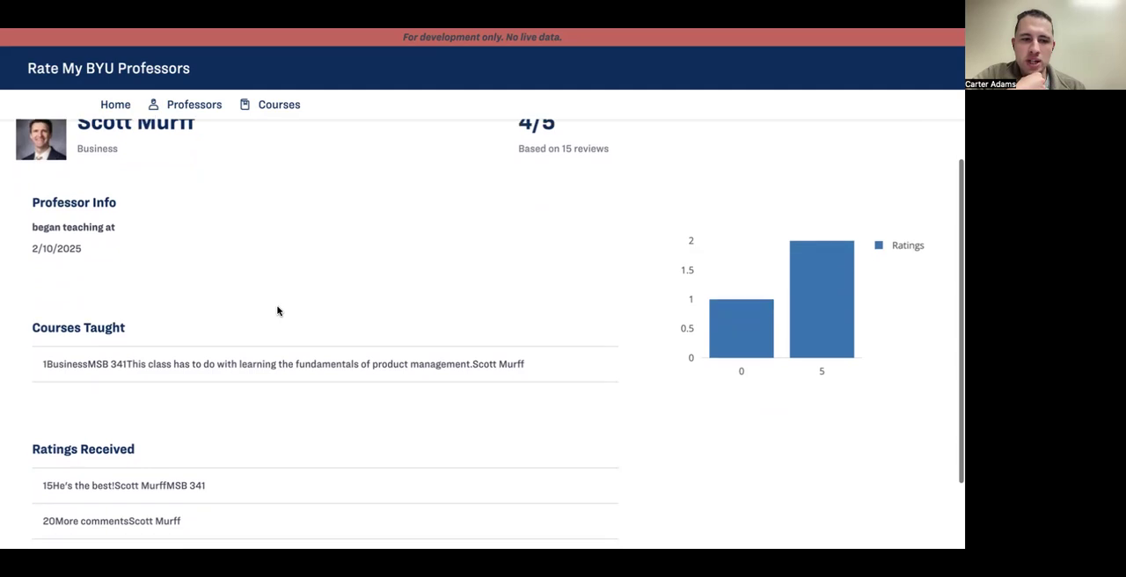
{"action": "scroll", "coordinate": [277, 310], "scroll_direction": "down", "scroll_amount": 1}
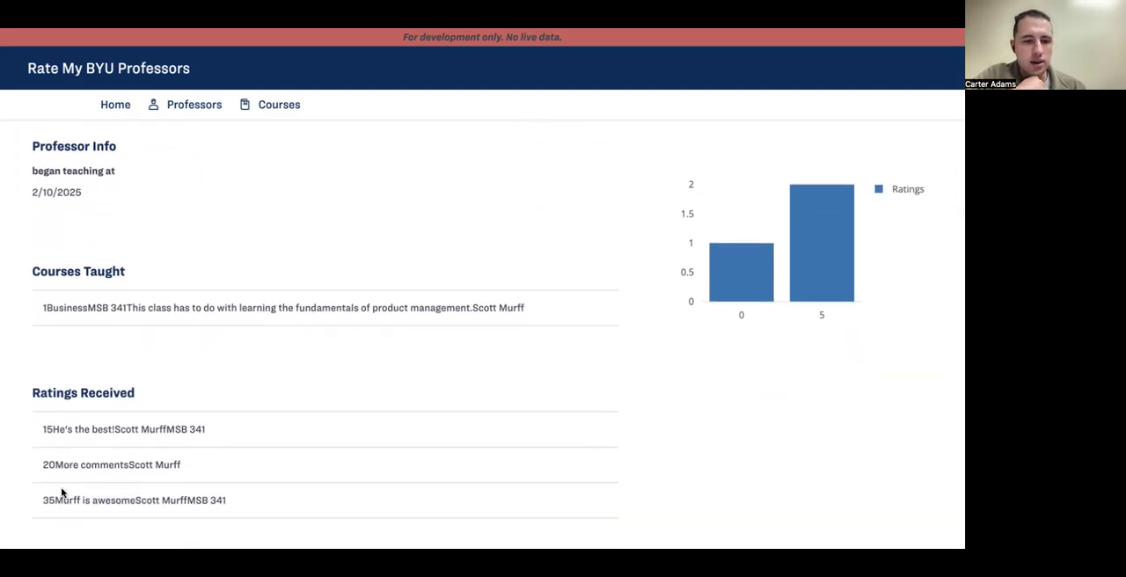
{"action": "scroll", "coordinate": [97, 488], "scroll_direction": "up", "scroll_amount": 2}
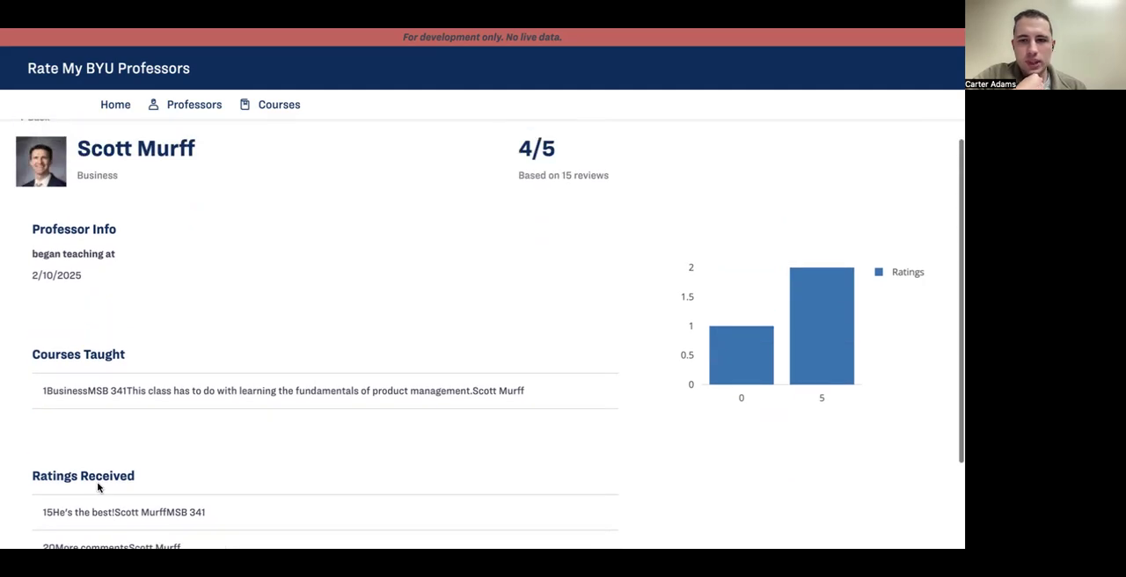
{"action": "scroll", "coordinate": [97, 483], "scroll_direction": "down", "scroll_amount": 2}
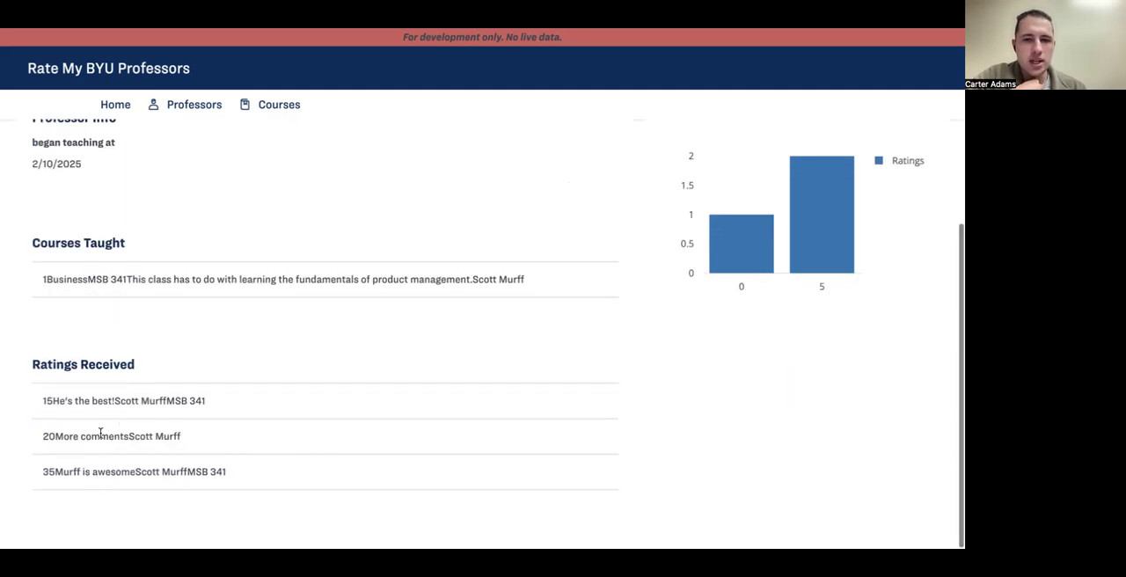
{"action": "scroll", "coordinate": [580, 318], "scroll_direction": "up", "scroll_amount": 2}
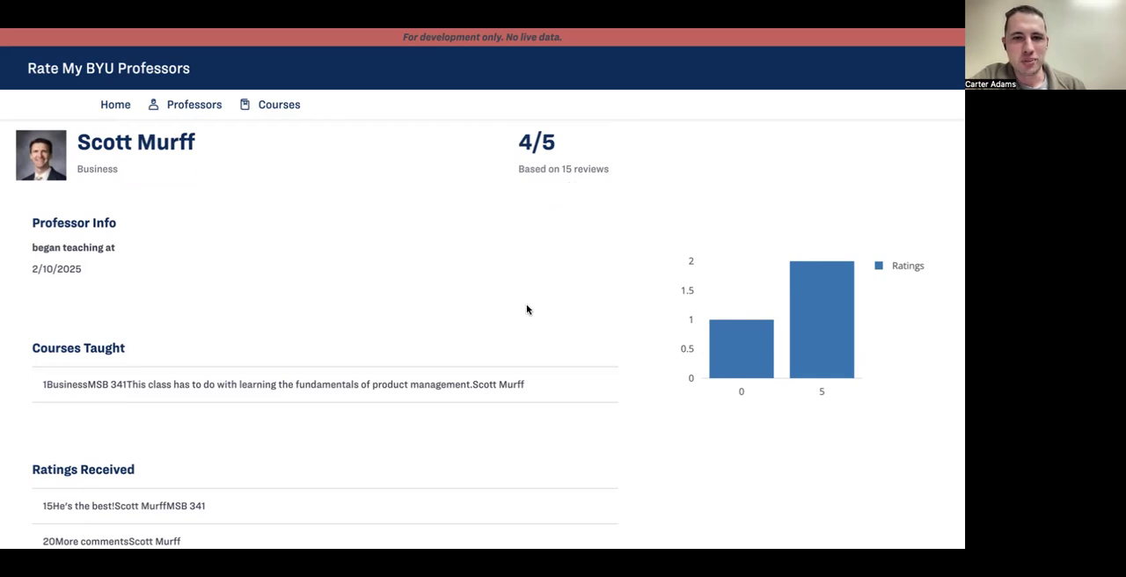
{"action": "scroll", "coordinate": [526, 303], "scroll_direction": "up", "scroll_amount": 1}
{"action": "scroll", "coordinate": [560, 284], "scroll_direction": "down", "scroll_amount": 1}
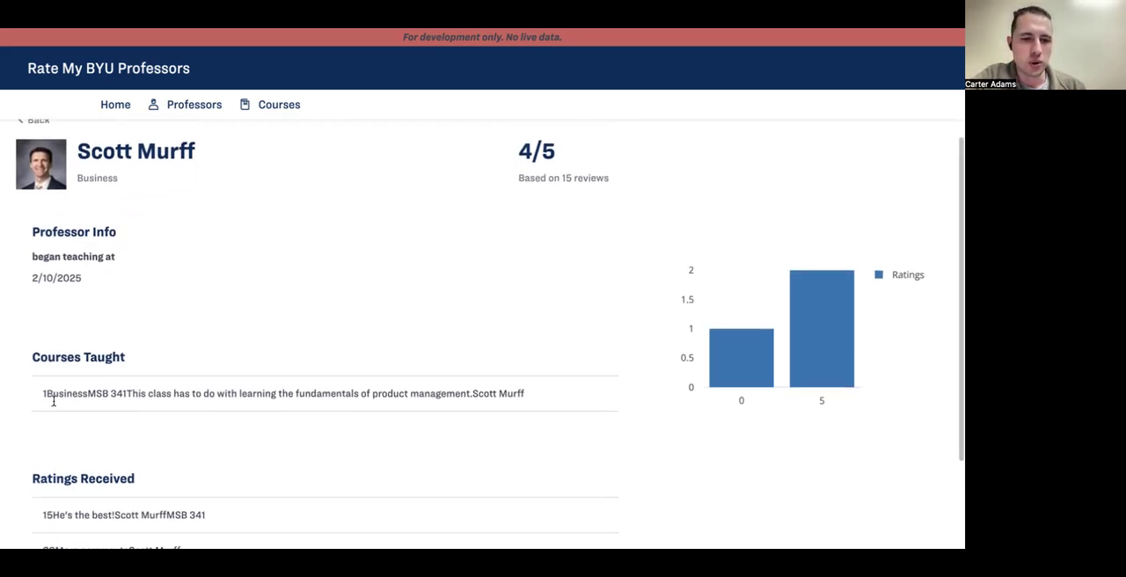
{"action": "scroll", "coordinate": [55, 401], "scroll_direction": "down", "scroll_amount": 1}
{"action": "scroll", "coordinate": [86, 387], "scroll_direction": "up", "scroll_amount": 2}
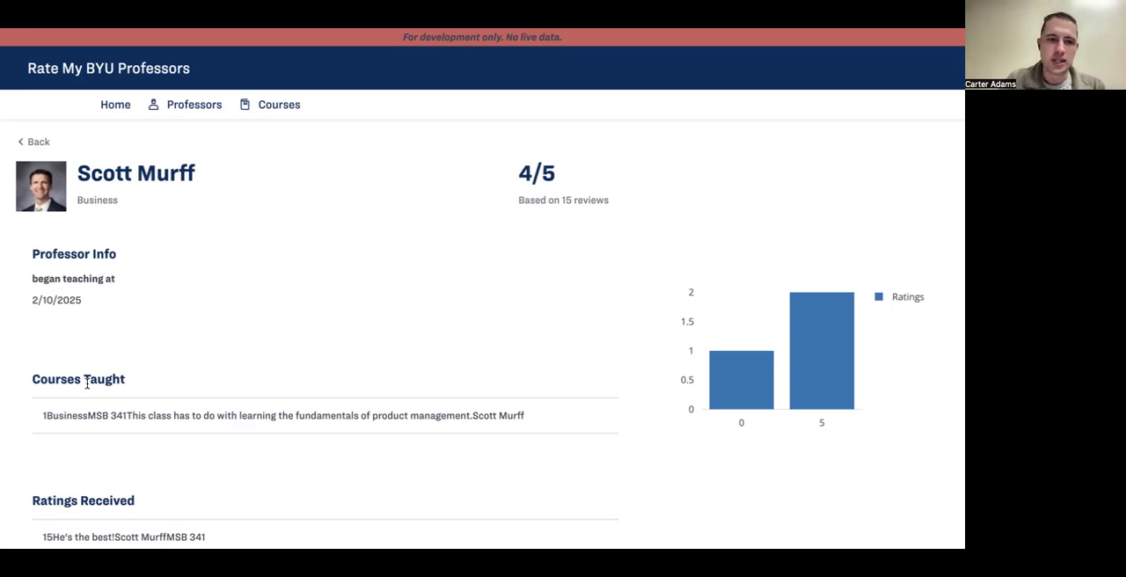
{"action": "scroll", "coordinate": [87, 383], "scroll_direction": "down", "scroll_amount": 1}
{"action": "scroll", "coordinate": [87, 384], "scroll_direction": "up", "scroll_amount": 1}
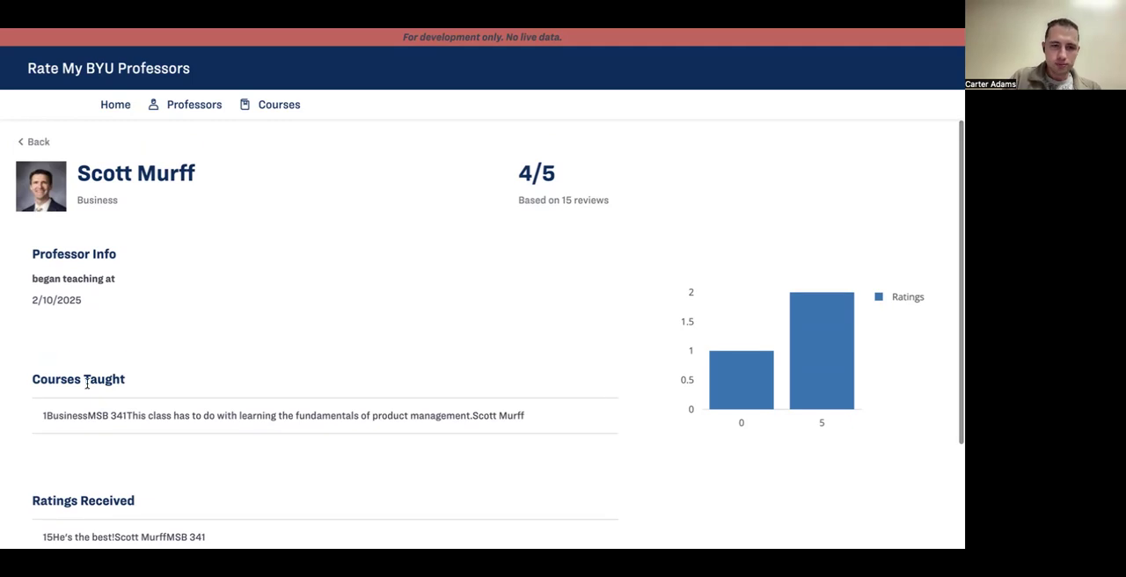
Step: Test the Back link to the search results, reopen the professor, go back again, and return to the home page
{"action": "left_click", "coordinate": [35, 141]}
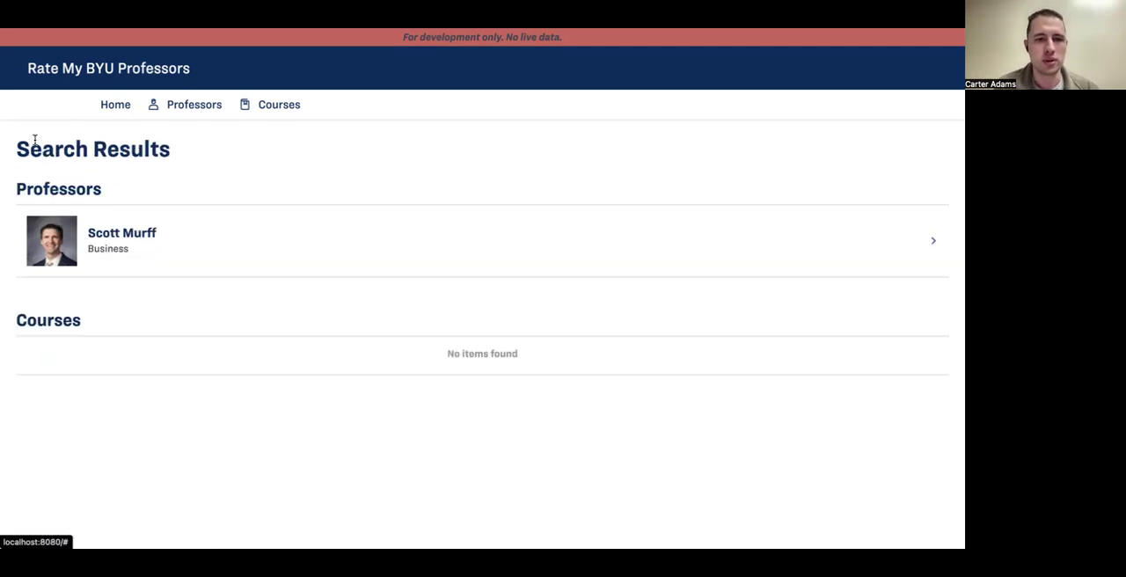
{"action": "left_click", "coordinate": [143, 235]}
{"action": "scroll", "coordinate": [225, 292], "scroll_direction": "down", "scroll_amount": 3}
{"action": "scroll", "coordinate": [225, 292], "scroll_direction": "up", "scroll_amount": 3}
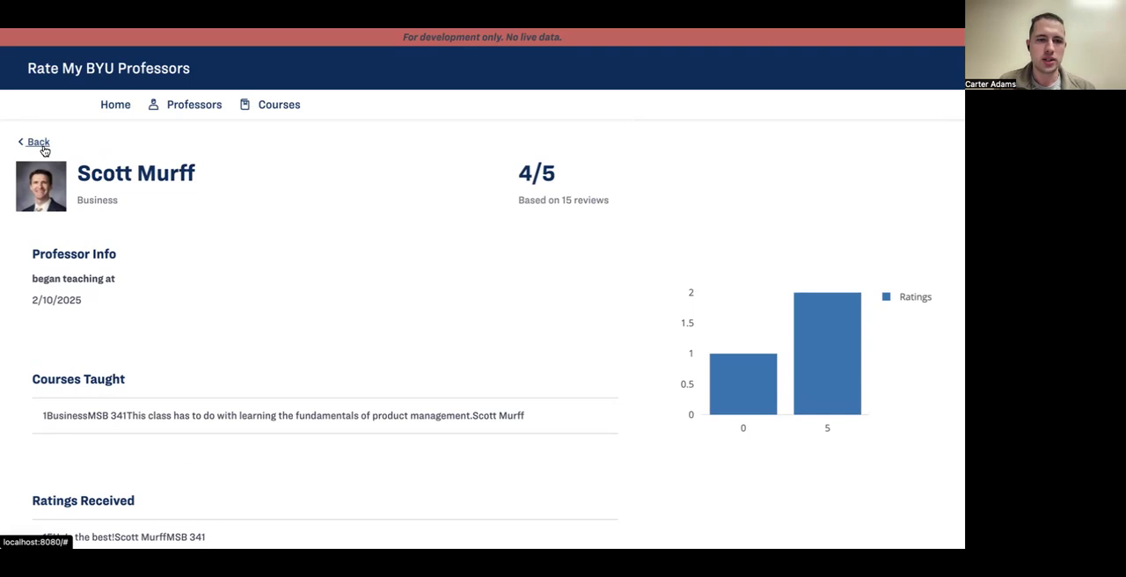
{"action": "left_click", "coordinate": [39, 142]}
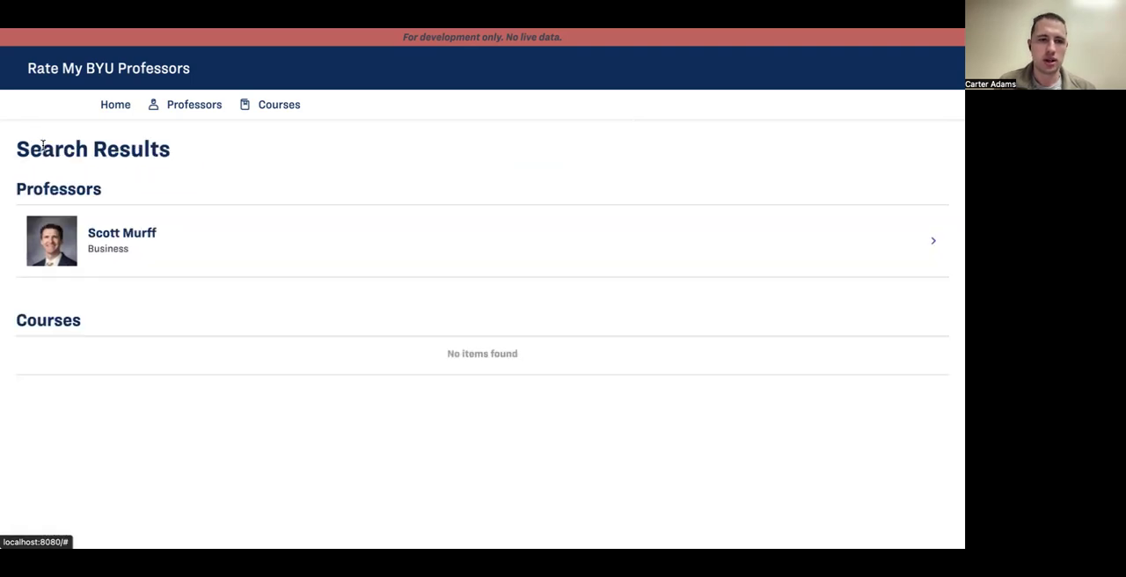
{"action": "left_click", "coordinate": [102, 109]}
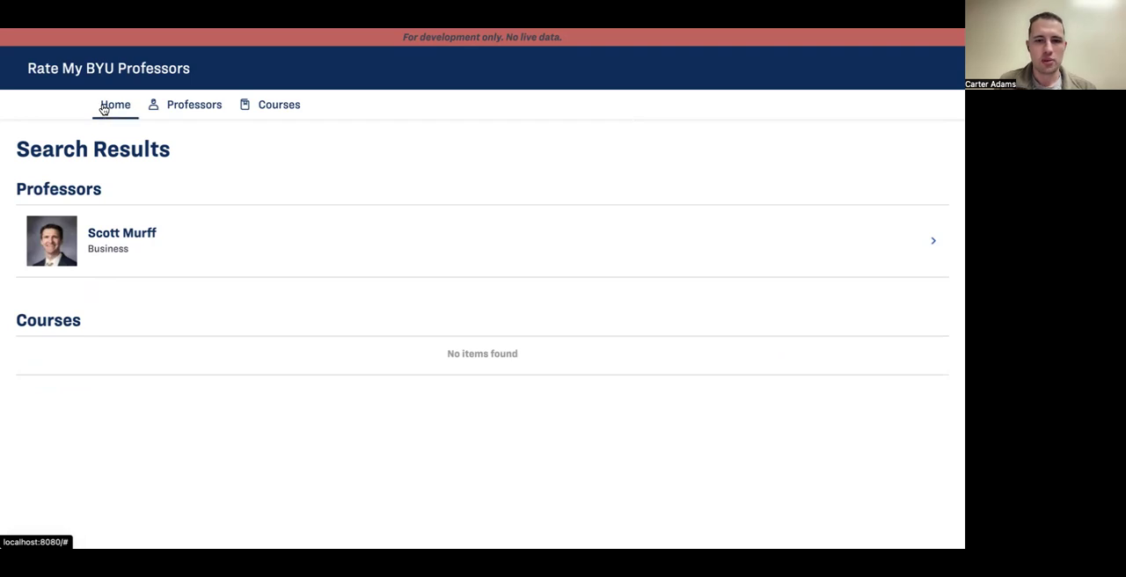
{"action": "scroll", "coordinate": [256, 288], "scroll_direction": "down", "scroll_amount": 1}
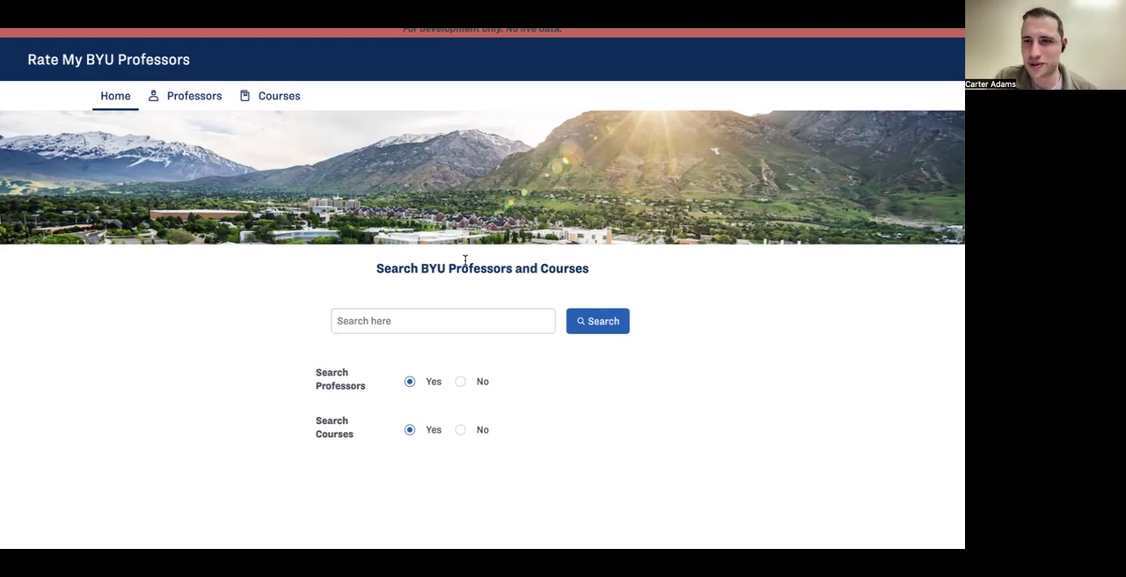
{"action": "scroll", "coordinate": [465, 260], "scroll_direction": "down", "scroll_amount": 1}
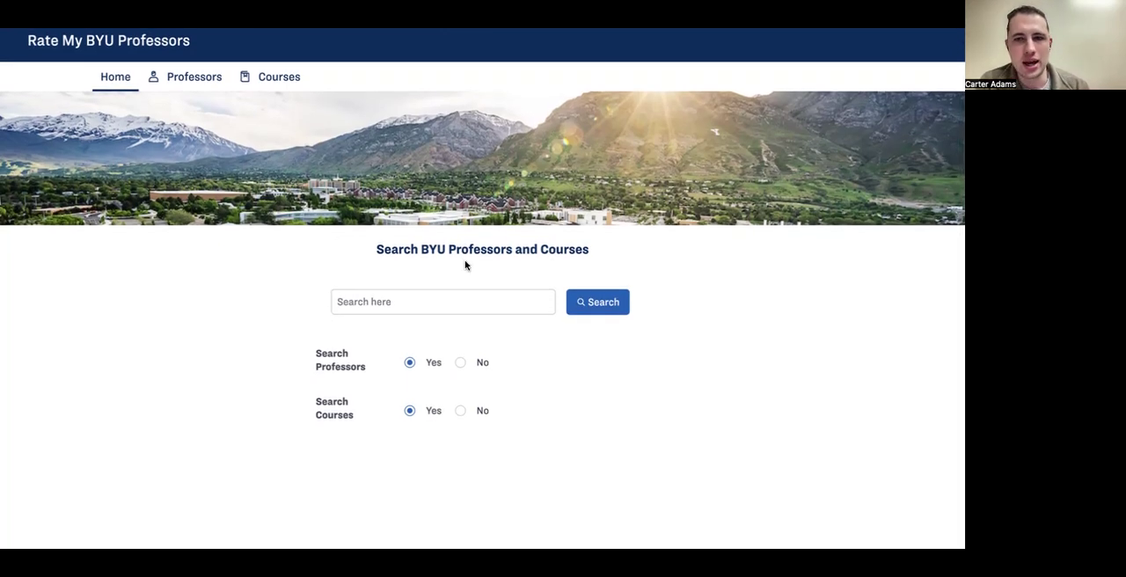
{"action": "scroll", "coordinate": [465, 265], "scroll_direction": "up", "scroll_amount": 1}
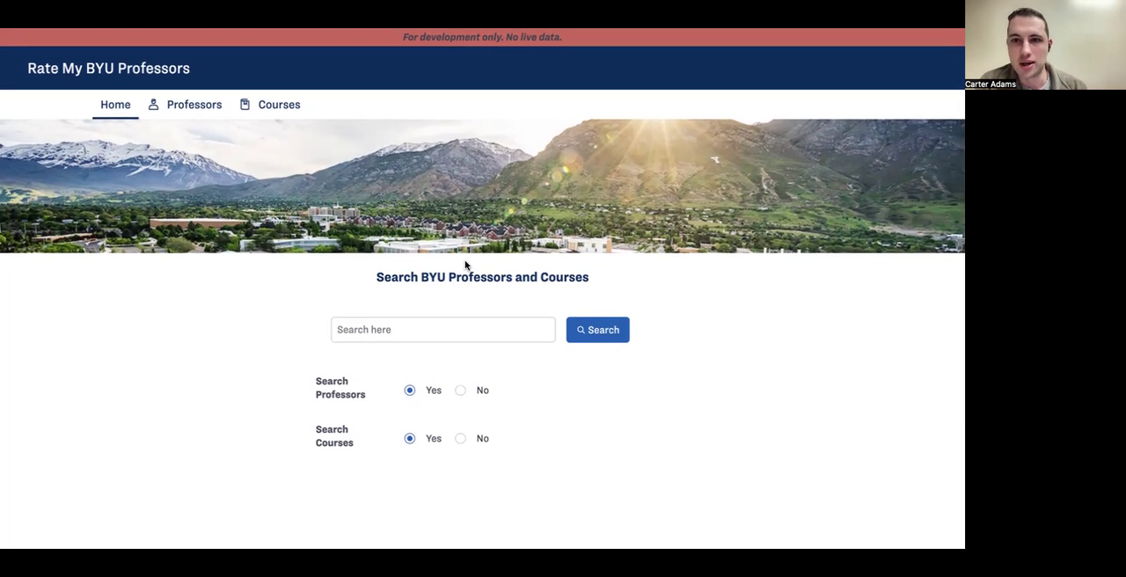
{"action": "scroll", "coordinate": [465, 263], "scroll_direction": "down", "scroll_amount": 1}
{"action": "scroll", "coordinate": [465, 261], "scroll_direction": "up", "scroll_amount": 1}
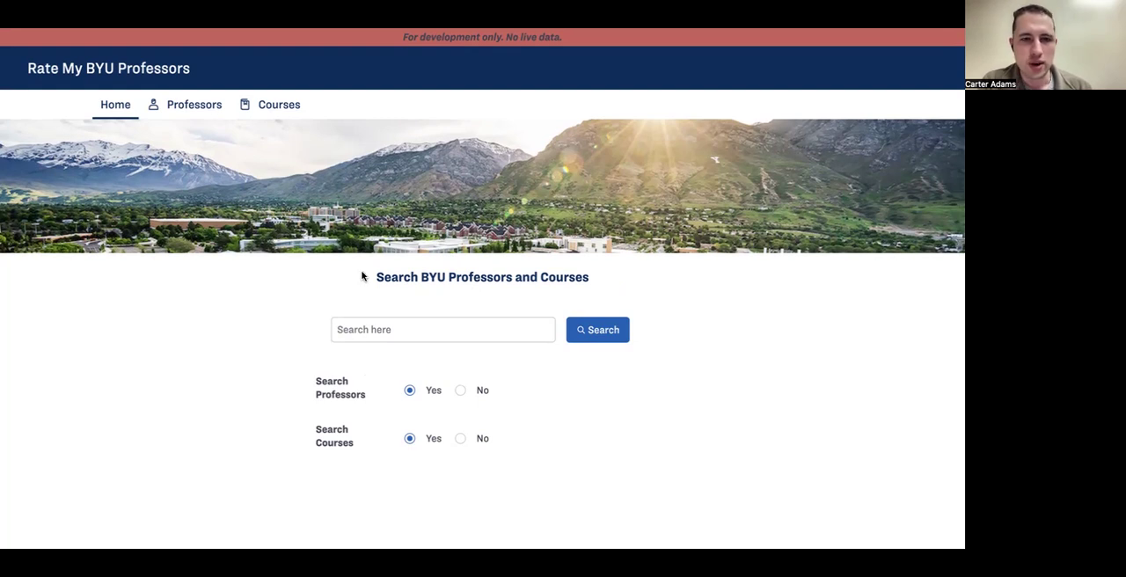
Step: Switch to Mendix Studio Pro, open the Home page, and show it in structure mode at the search data view
{"action": "key", "text": "super+Tab"}
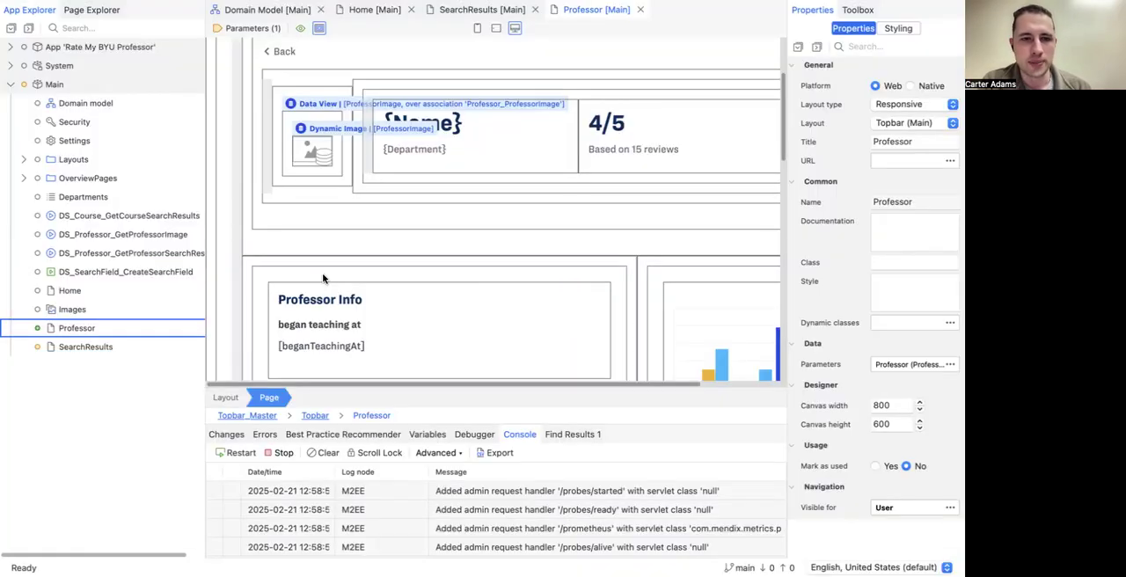
{"action": "scroll", "coordinate": [322, 278], "scroll_direction": "up", "scroll_amount": 3}
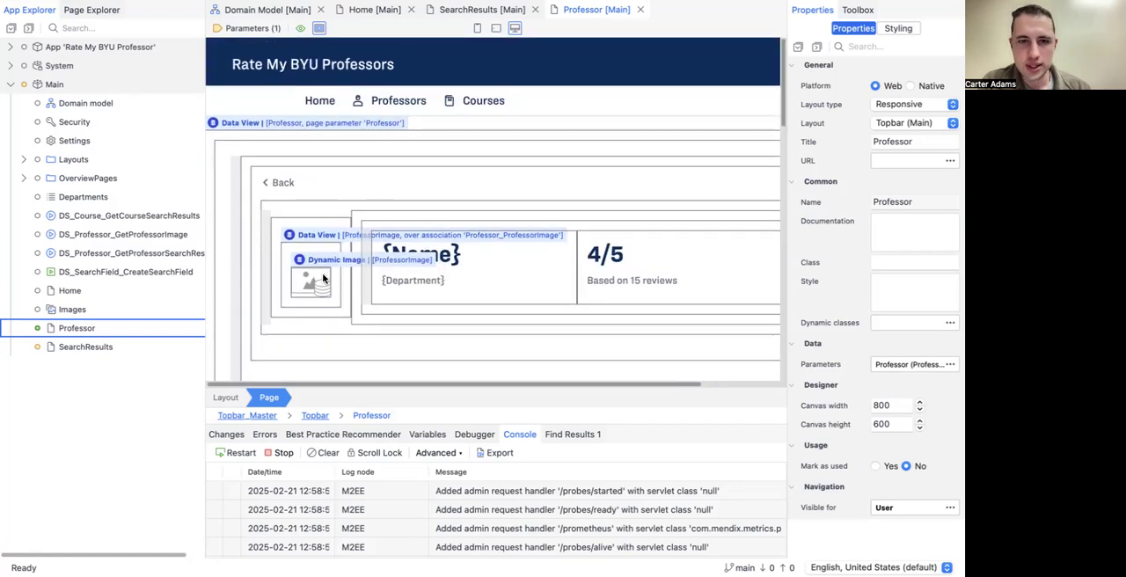
{"action": "scroll", "coordinate": [323, 278], "scroll_direction": "up", "scroll_amount": 1}
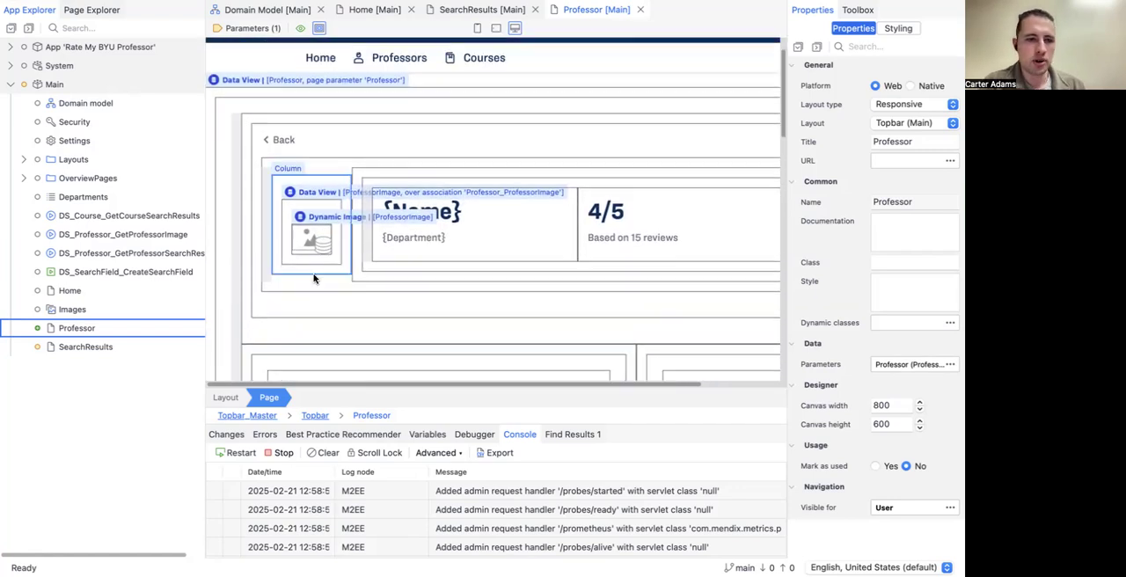
{"action": "double_click", "coordinate": [76, 295]}
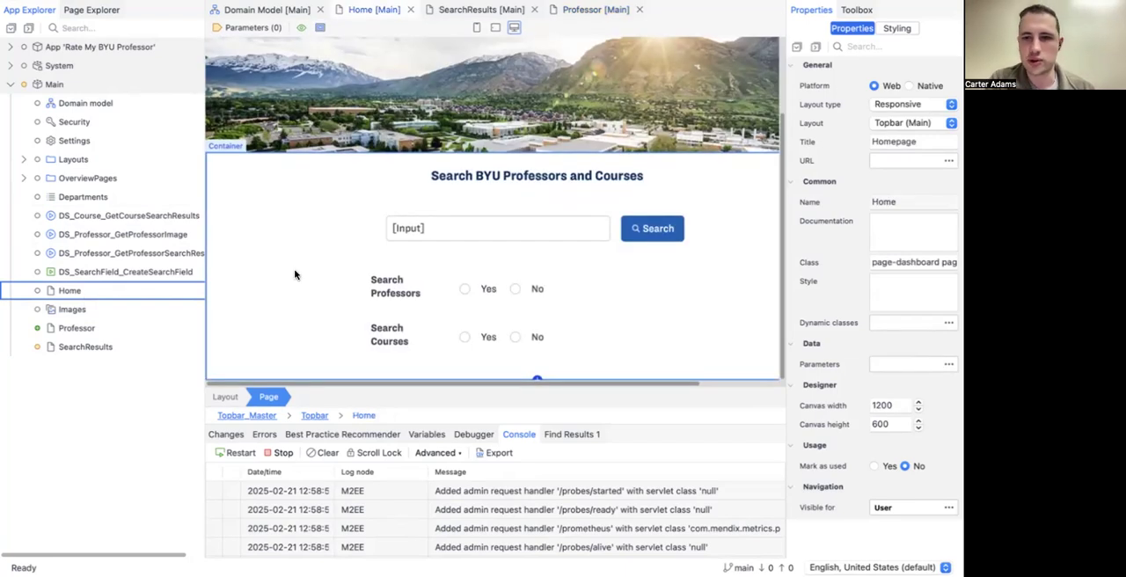
{"action": "left_click", "coordinate": [320, 28]}
{"action": "scroll", "coordinate": [464, 300], "scroll_direction": "down", "scroll_amount": 3}
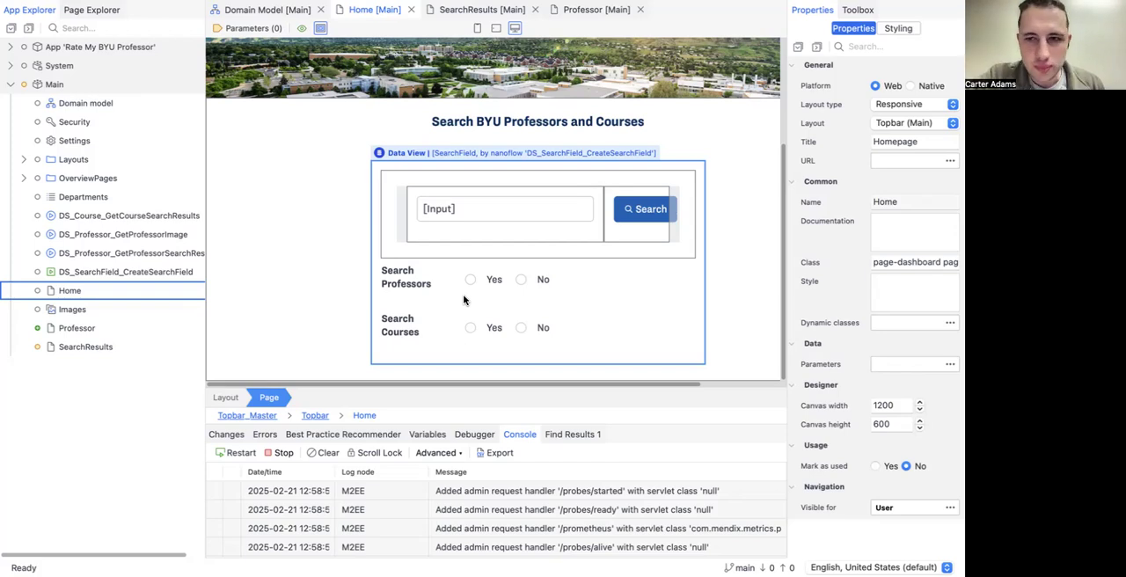
Step: Add a layout grid with three equal 4,4,4 columns below the Search Courses radio buttons inside the SearchField data view
{"action": "left_click", "coordinate": [846, 10]}
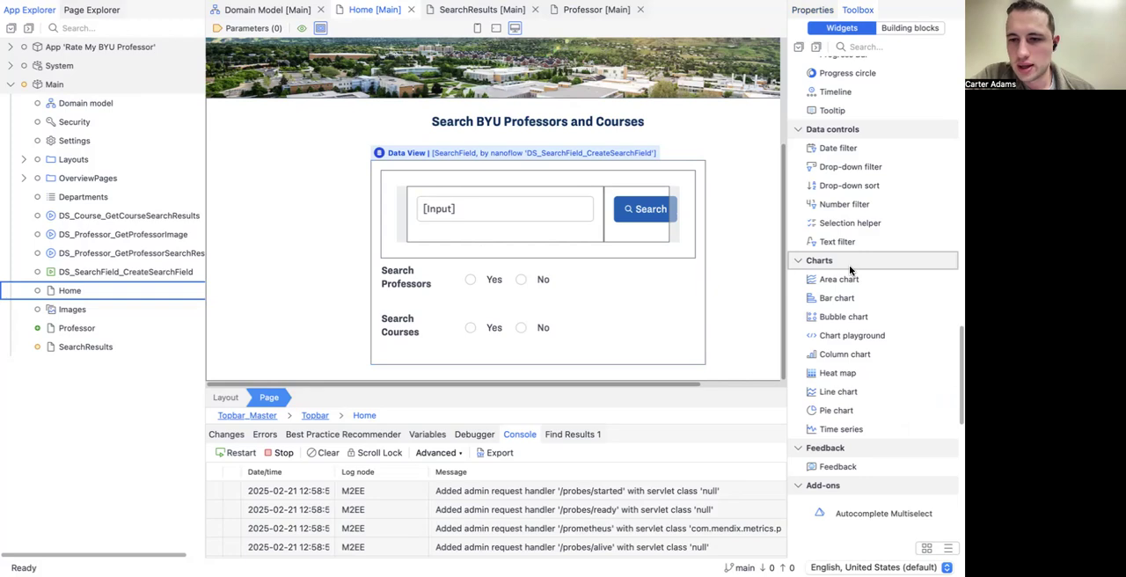
{"action": "scroll", "coordinate": [848, 265], "scroll_direction": "up", "scroll_amount": 10}
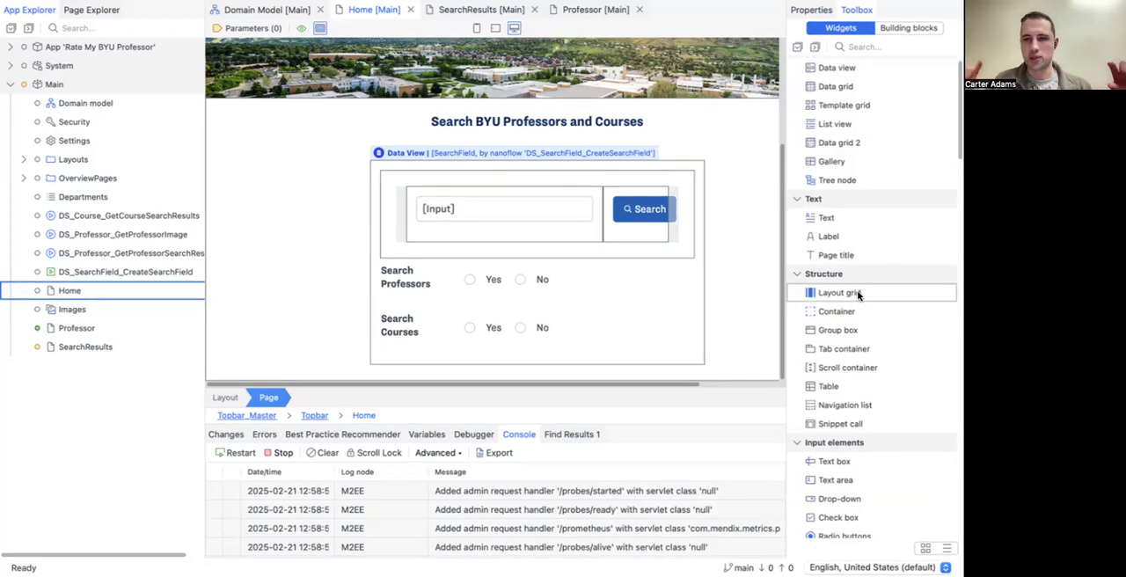
{"action": "left_click_drag", "start_coordinate": [868, 295], "coordinate": [500, 344]}
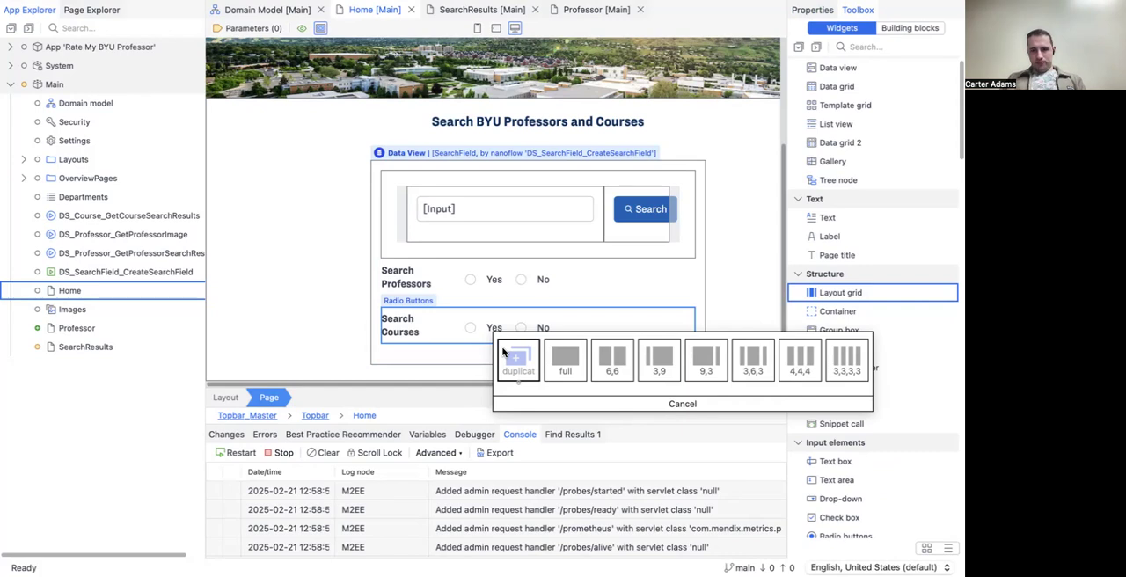
{"action": "left_click", "coordinate": [784, 356]}
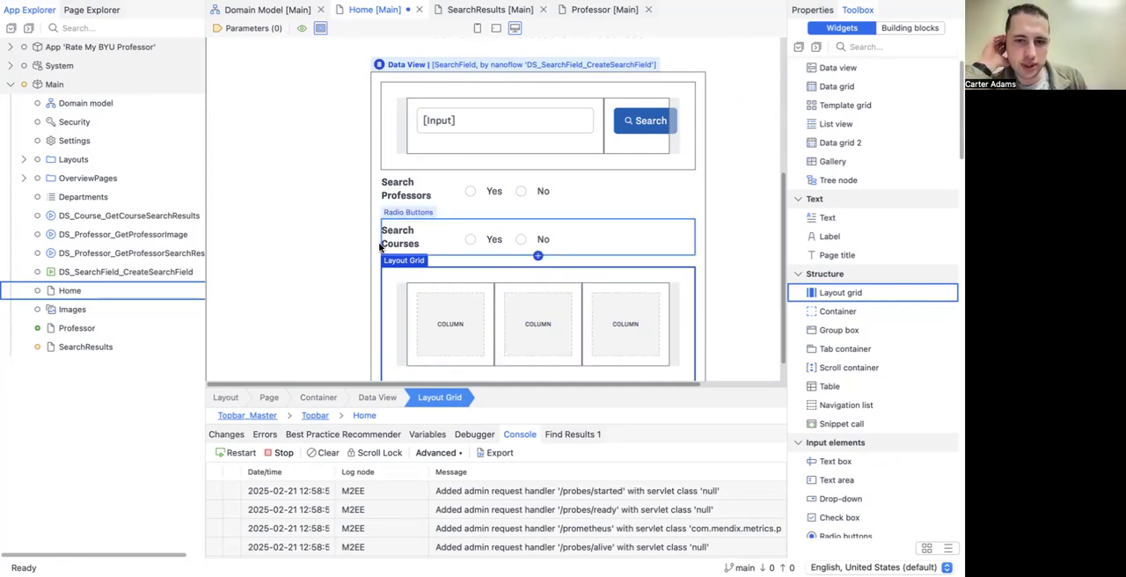
{"action": "scroll", "coordinate": [247, 270], "scroll_direction": "down", "scroll_amount": 1}
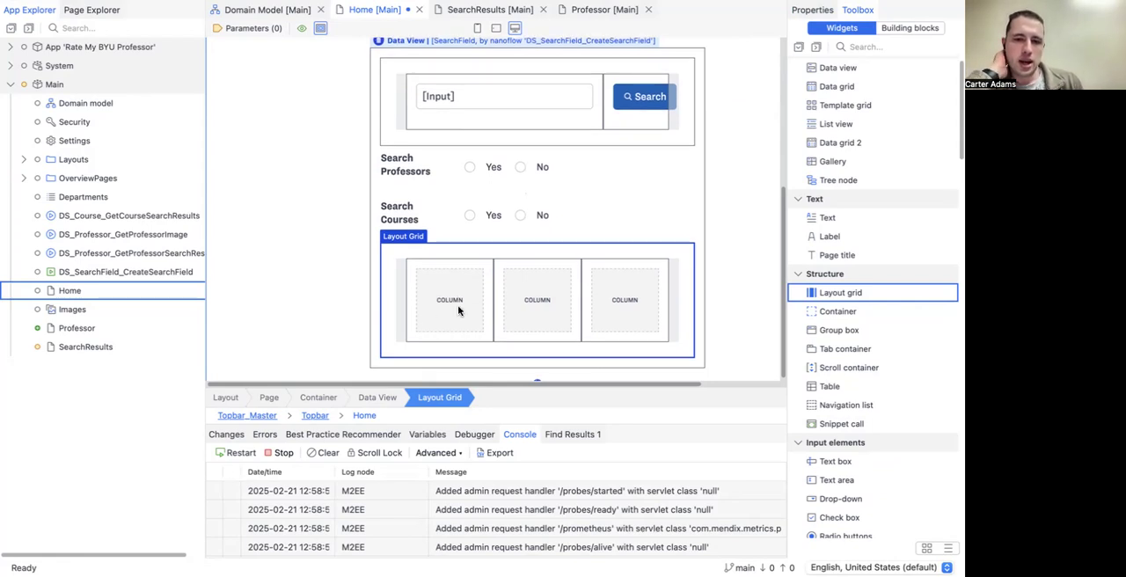
{"action": "scroll", "coordinate": [566, 294], "scroll_direction": "up", "scroll_amount": 1}
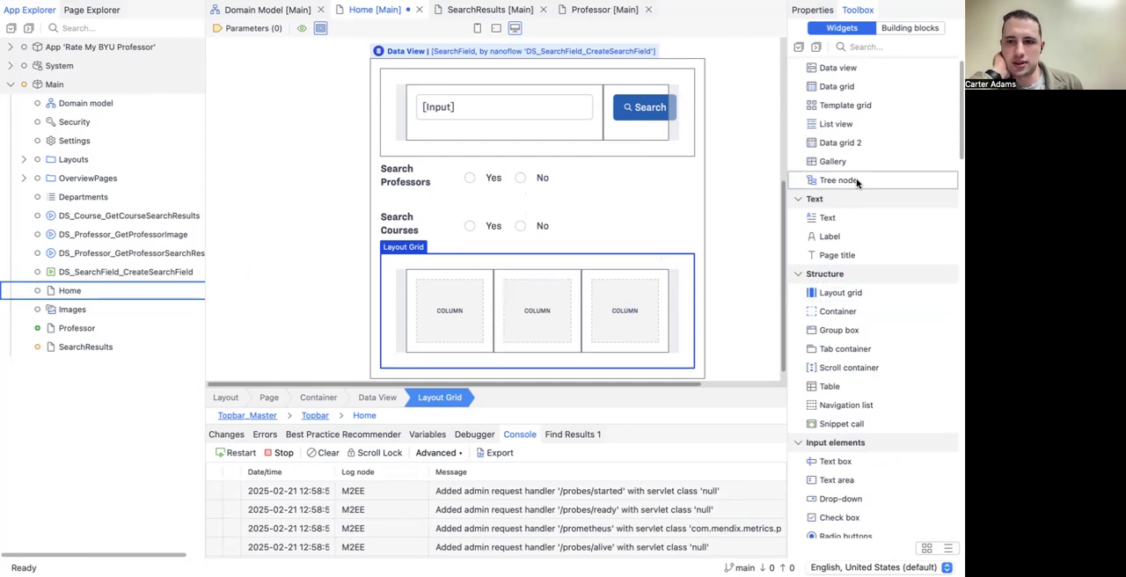
Step: Add a create button for the Main.Professor entity to the first column of the new layout grid
{"action": "scroll", "coordinate": [925, 180], "scroll_direction": "up", "scroll_amount": 1}
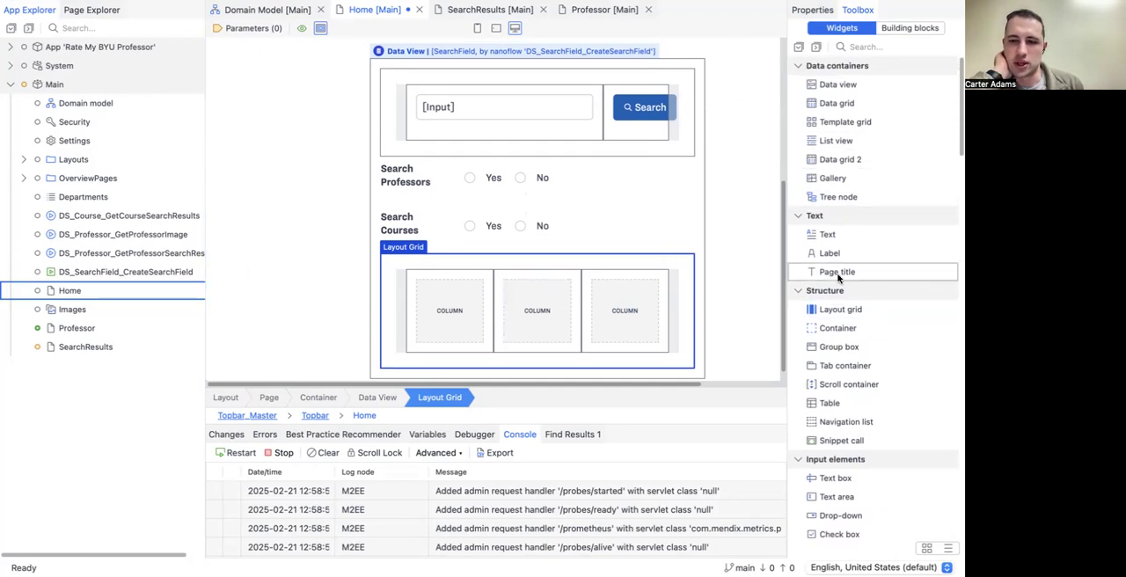
{"action": "scroll", "coordinate": [837, 272], "scroll_direction": "down", "scroll_amount": 10}
{"action": "scroll", "coordinate": [837, 278], "scroll_direction": "up", "scroll_amount": 10}
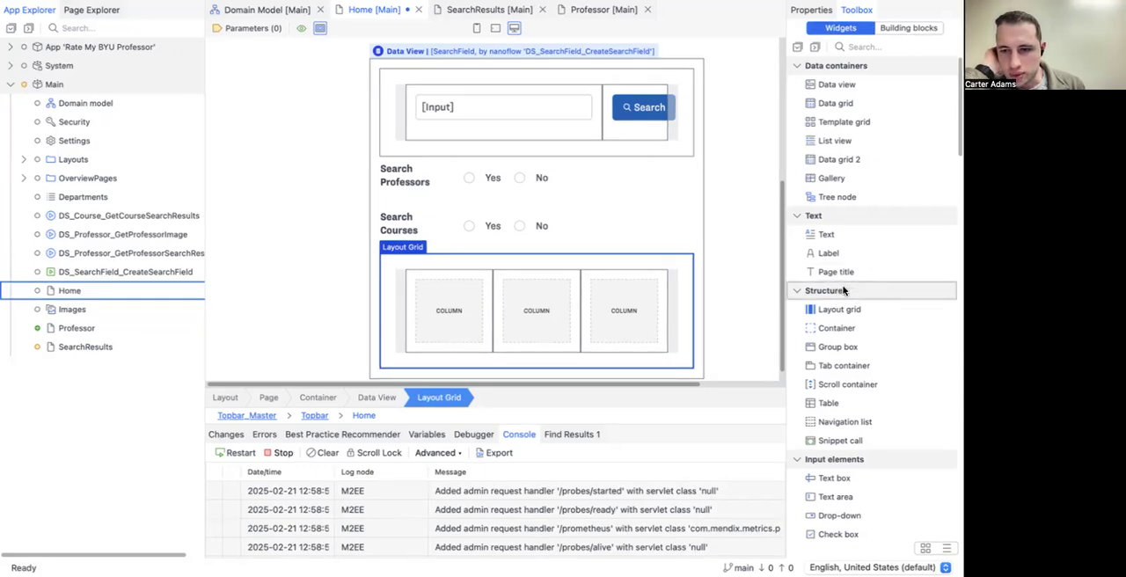
{"action": "scroll", "coordinate": [840, 286], "scroll_direction": "down", "scroll_amount": 8}
{"action": "scroll", "coordinate": [843, 291], "scroll_direction": "down", "scroll_amount": 10}
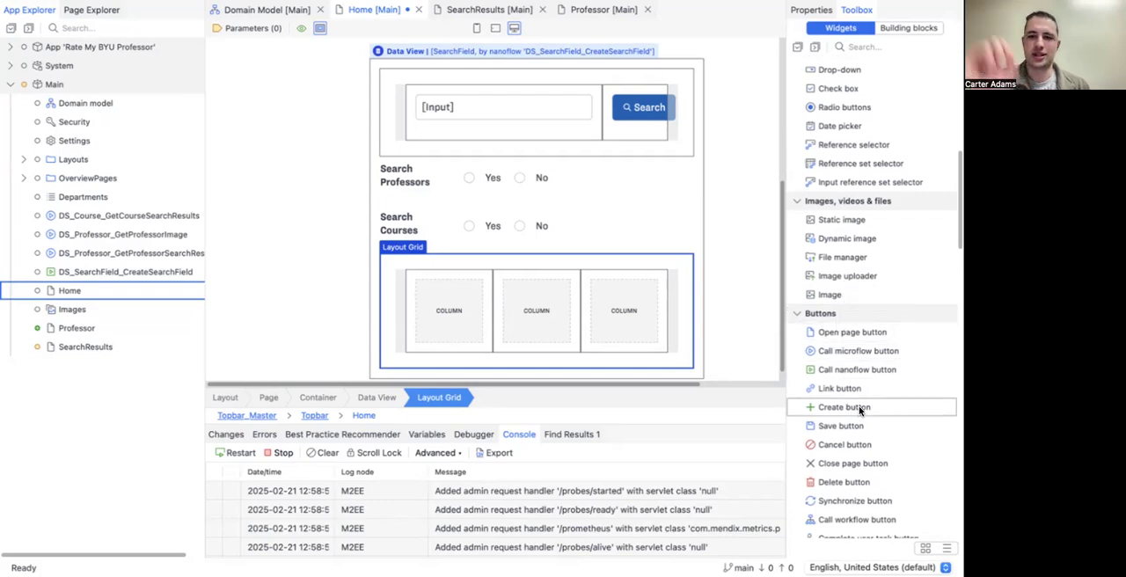
{"action": "left_click_drag", "start_coordinate": [875, 407], "coordinate": [603, 325]}
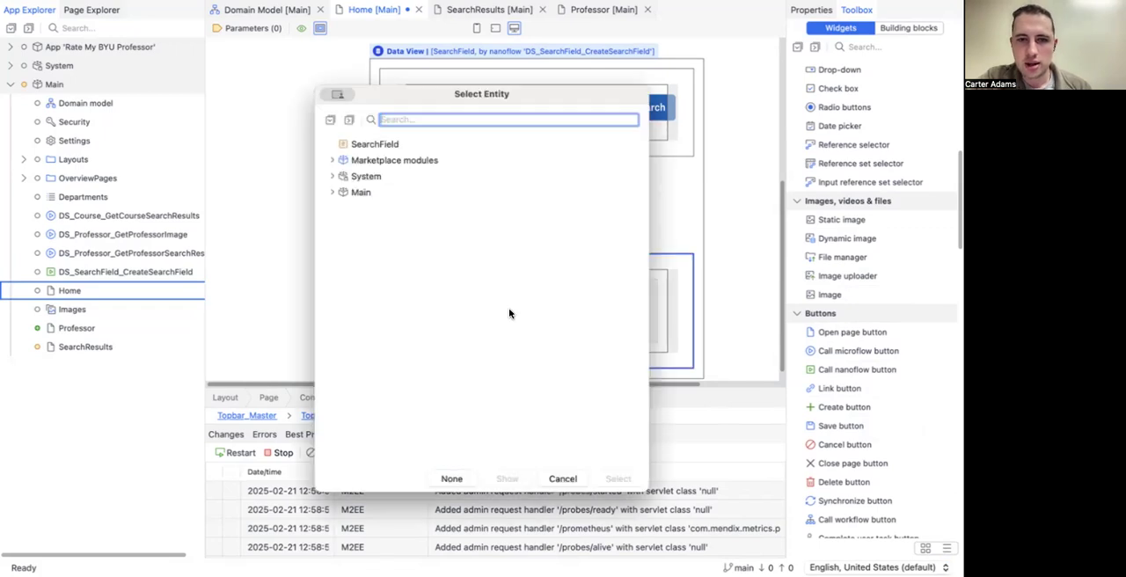
{"action": "left_click", "coordinate": [333, 191]}
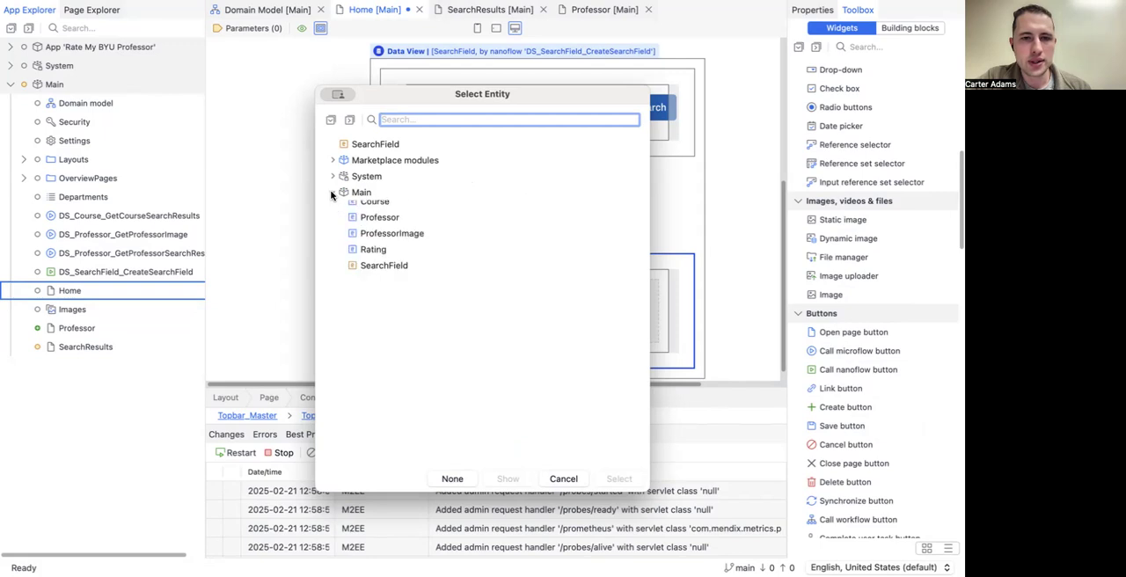
{"action": "left_click", "coordinate": [370, 224]}
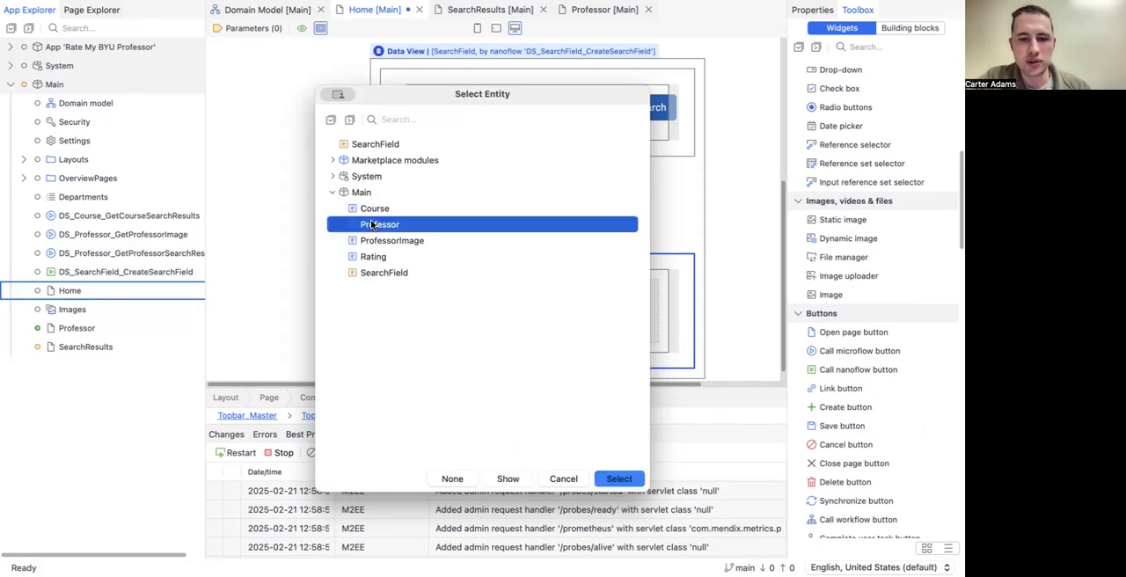
{"action": "left_click", "coordinate": [619, 478]}
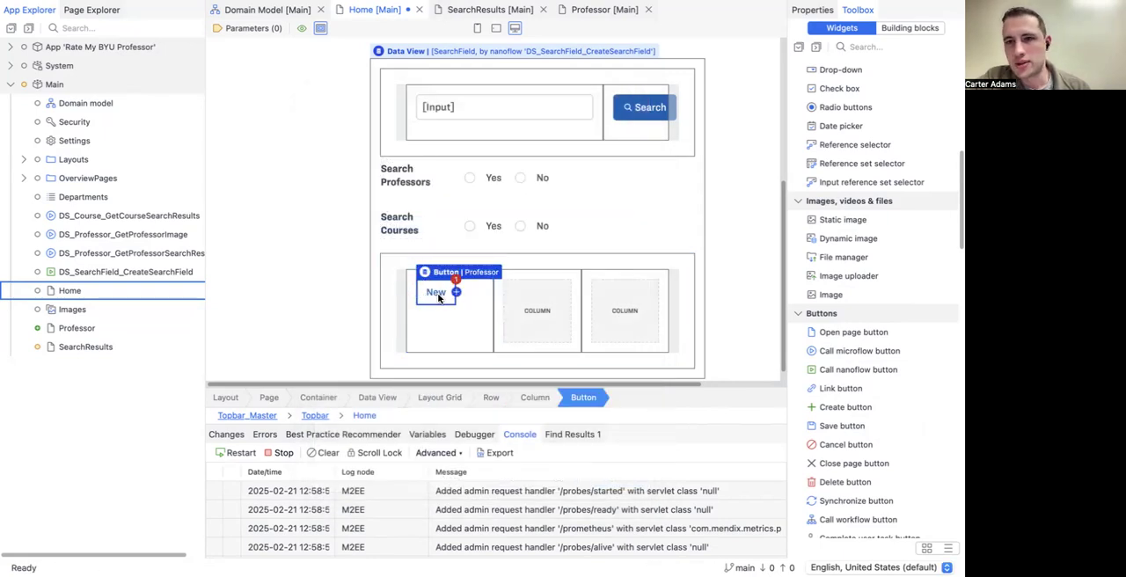
Step: Set the on-click page of the new Professor button to Professor_NewEdit from the OverviewPages folder
{"action": "scroll", "coordinate": [409, 181], "scroll_direction": "up", "scroll_amount": 3}
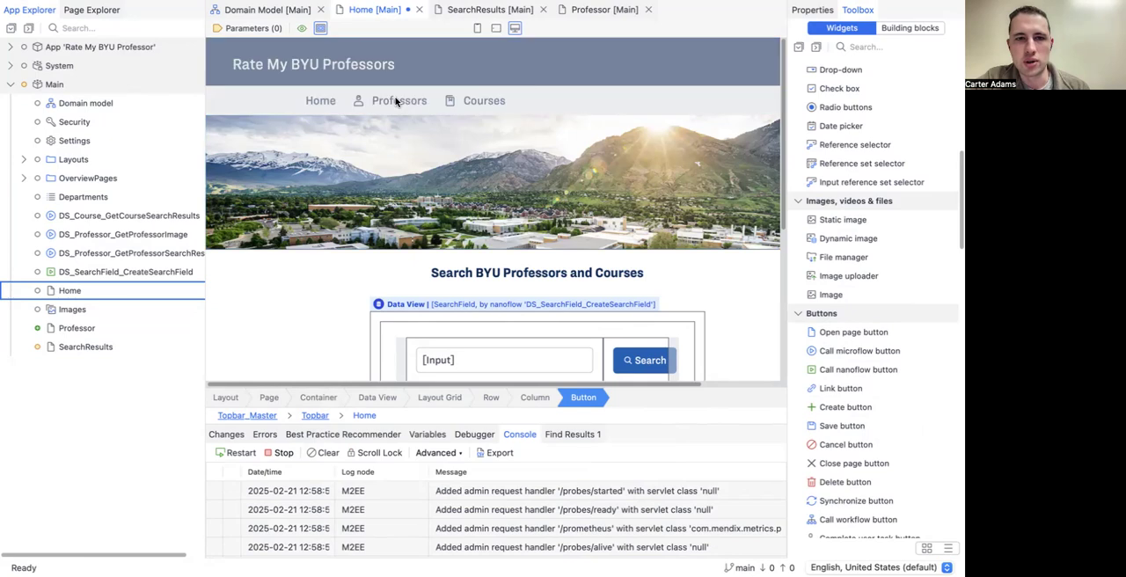
{"action": "scroll", "coordinate": [428, 124], "scroll_direction": "down", "scroll_amount": 3}
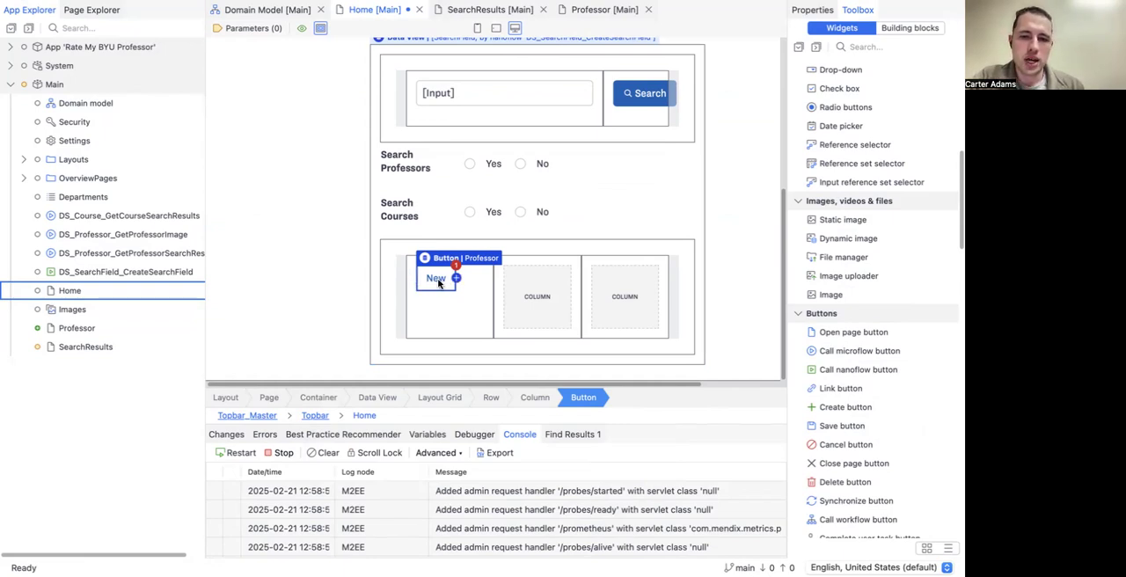
{"action": "double_click", "coordinate": [438, 279]}
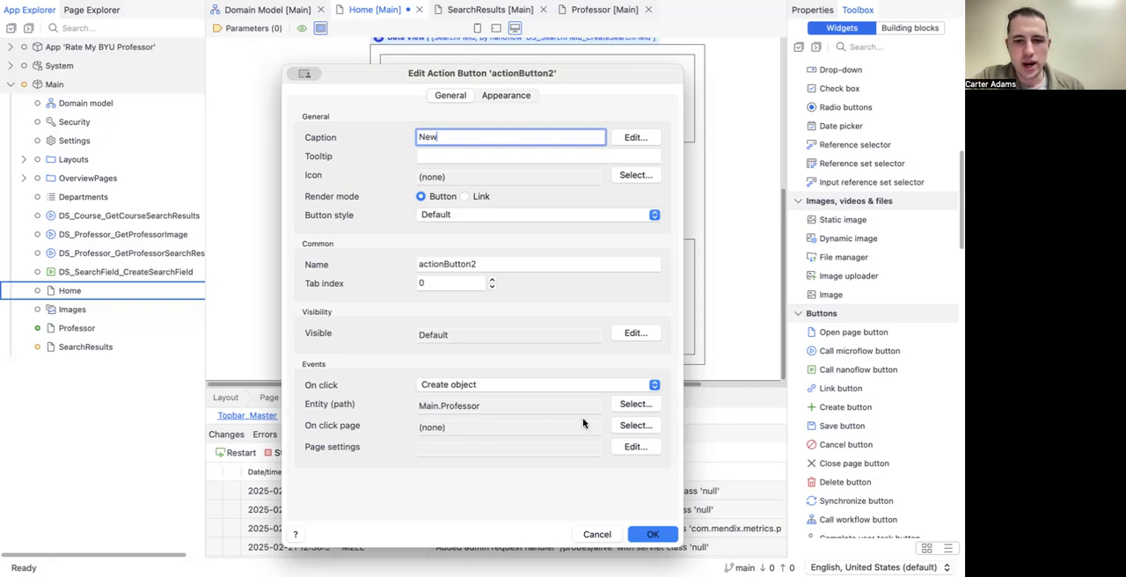
{"action": "left_click", "coordinate": [633, 426]}
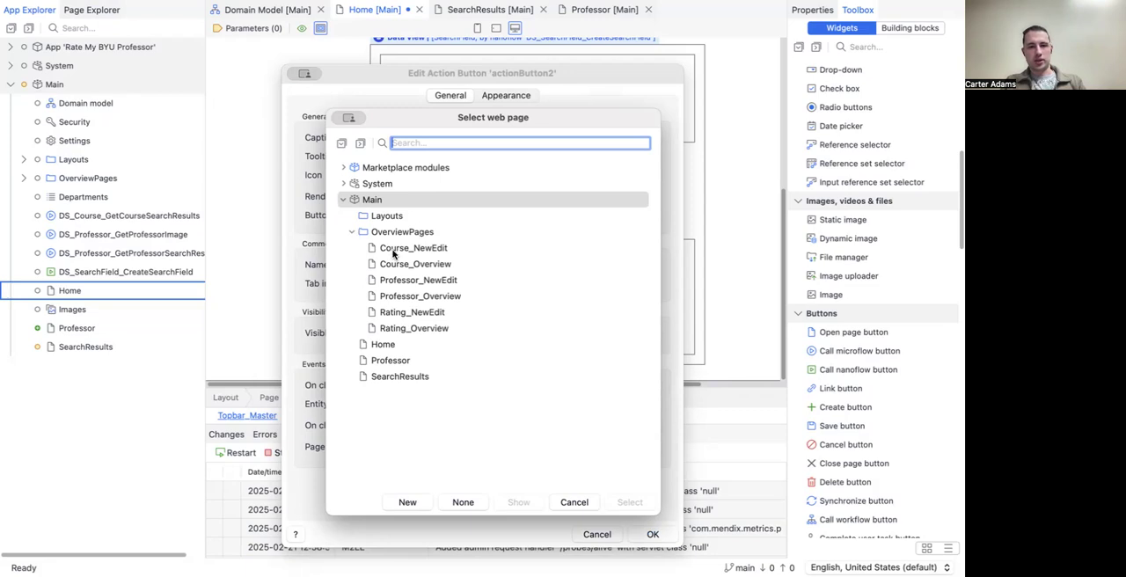
{"action": "left_click", "coordinate": [397, 279]}
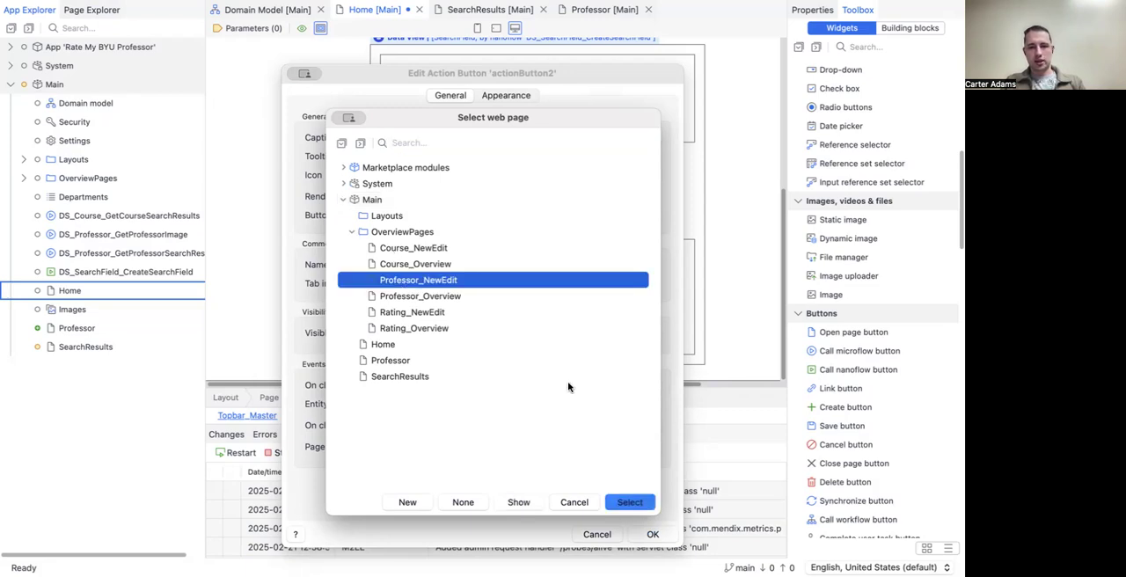
{"action": "left_click", "coordinate": [630, 505]}
{"action": "left_click", "coordinate": [649, 534]}
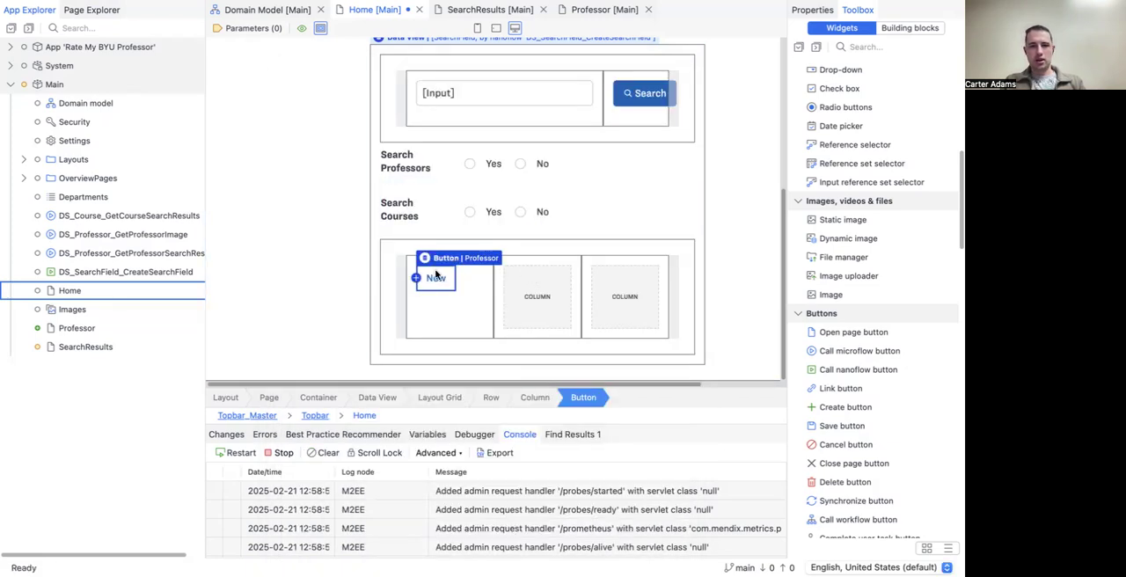
Step: Change the caption of the Professor create button to "New Professor"
{"action": "double_click", "coordinate": [436, 276]}
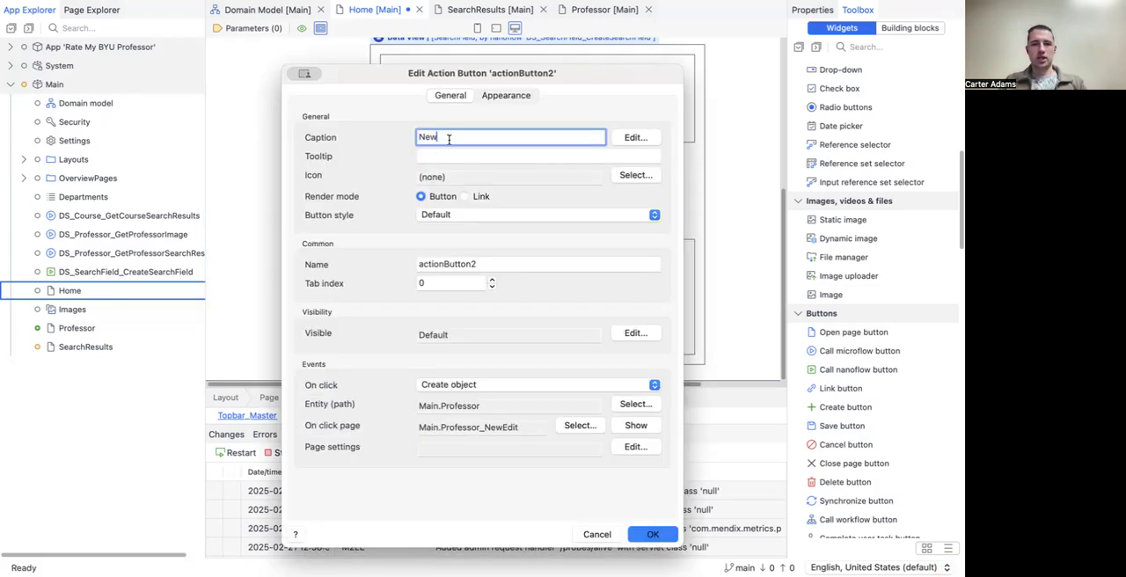
{"action": "type", "text": "Professor"}
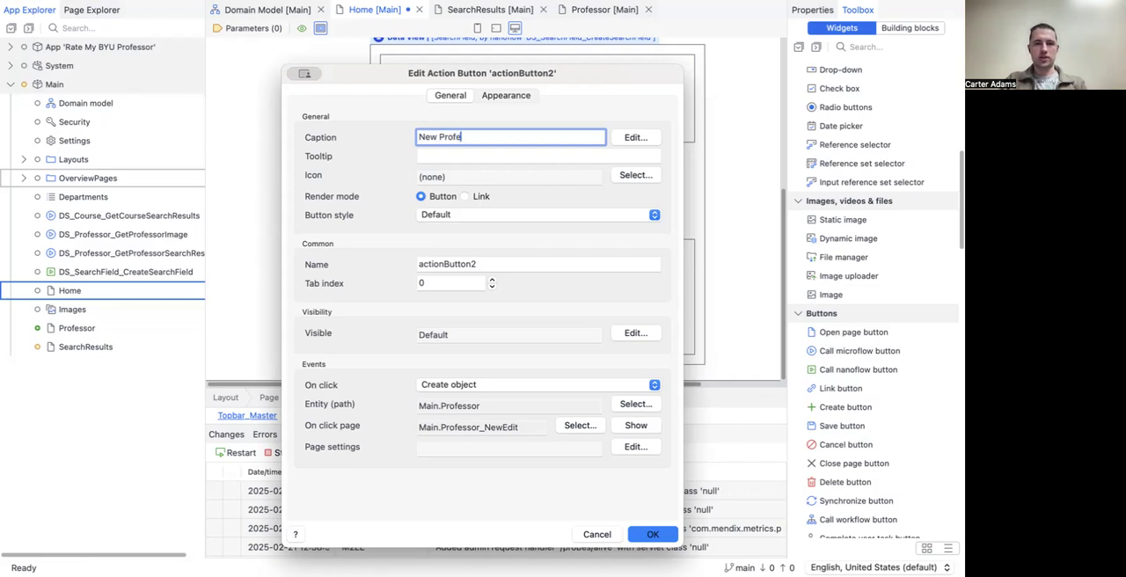
{"action": "left_click", "coordinate": [654, 537]}
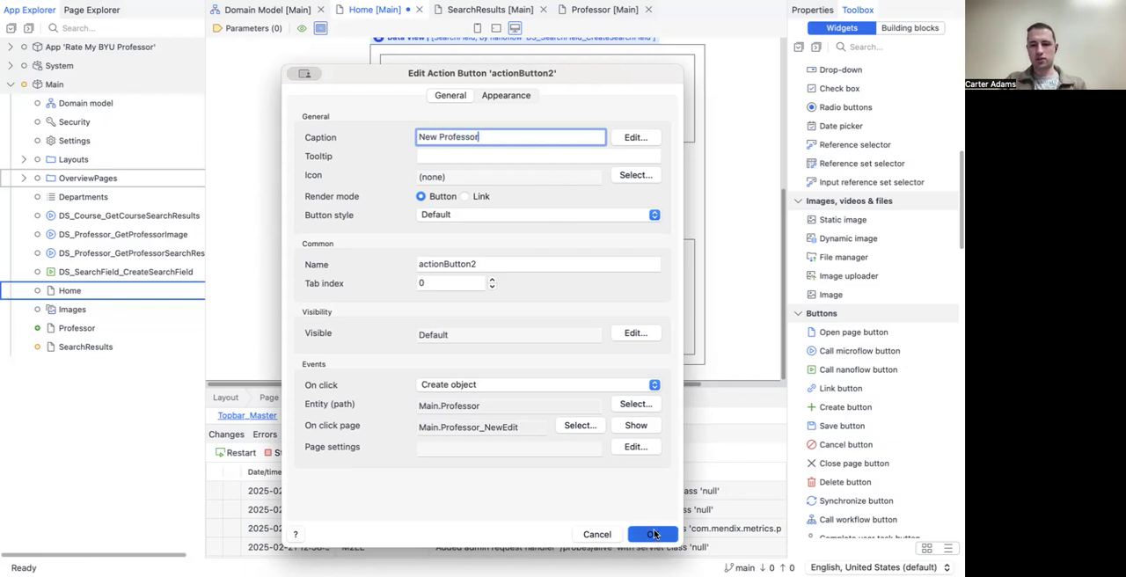
{"action": "left_click", "coordinate": [306, 275]}
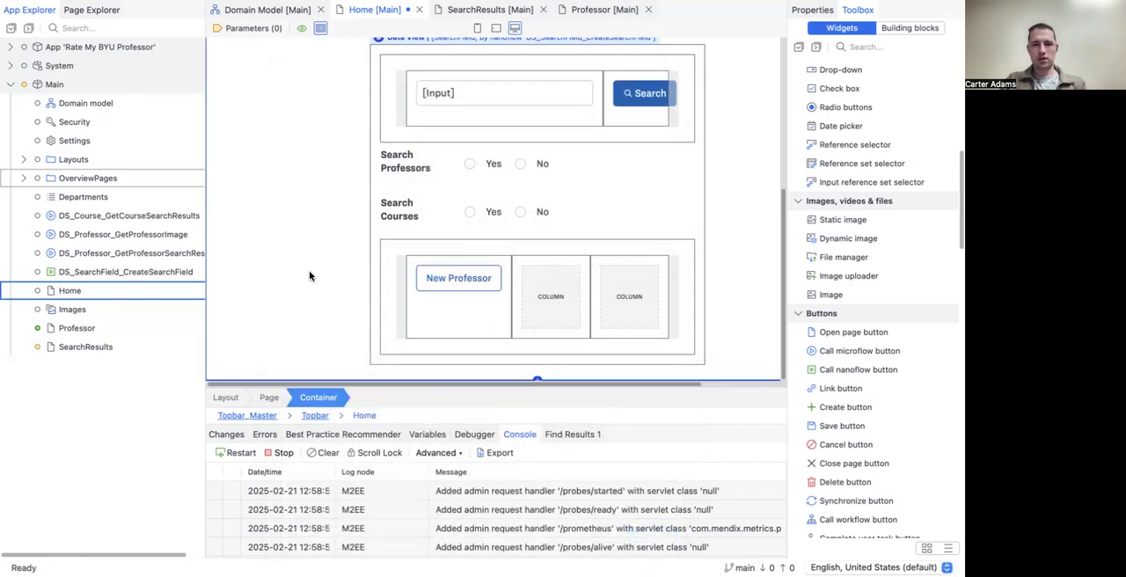
Step: Add a create button for the Main.Course entity to the middle column of the layout grid
{"action": "scroll", "coordinate": [310, 272], "scroll_direction": "up", "scroll_amount": 1}
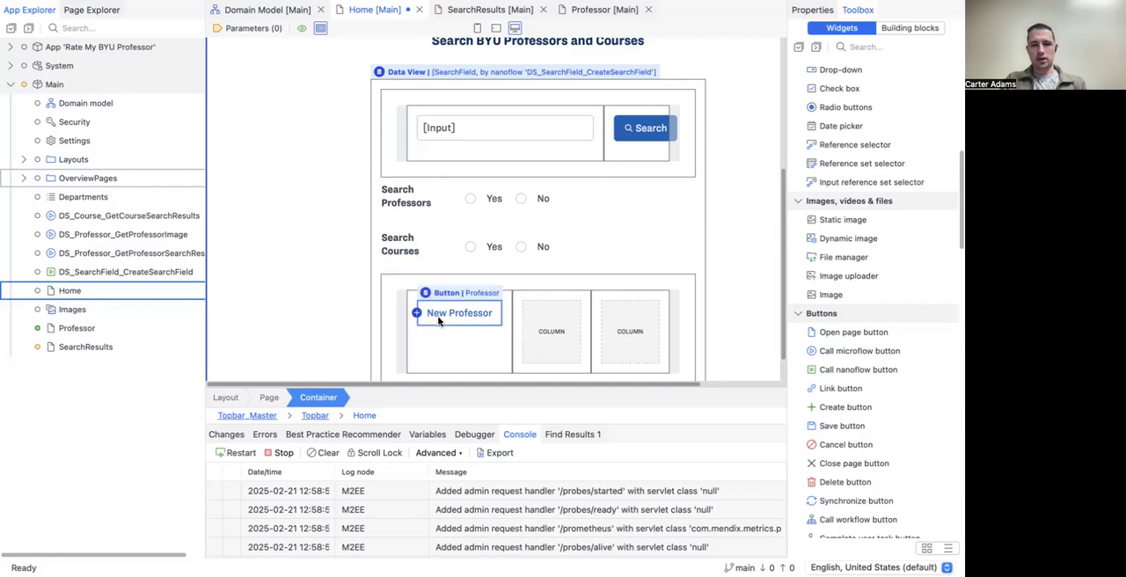
{"action": "left_click_drag", "start_coordinate": [817, 407], "coordinate": [570, 329]}
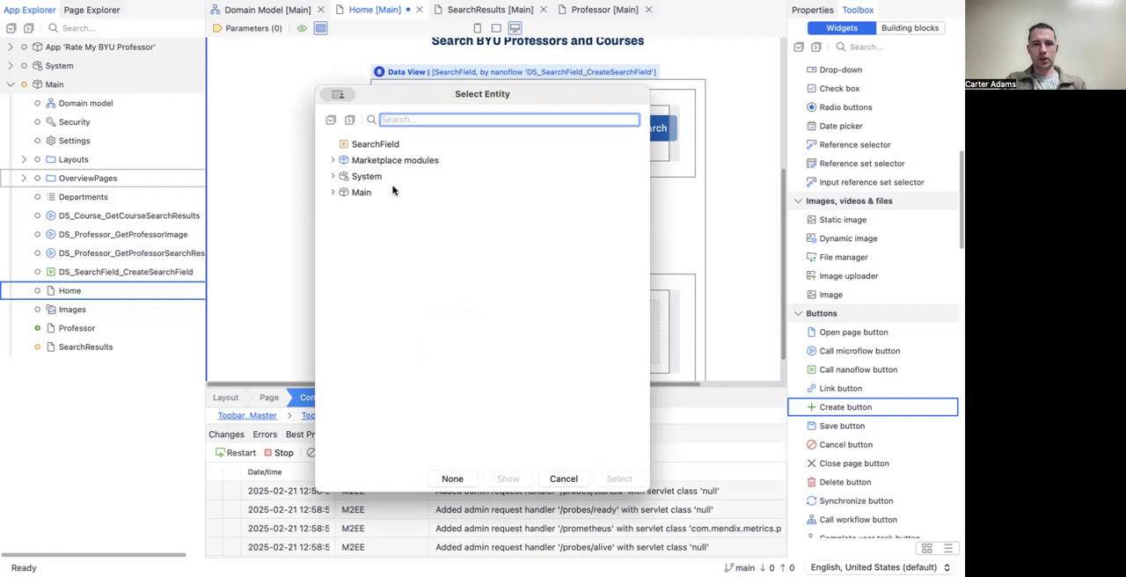
{"action": "left_click", "coordinate": [332, 192]}
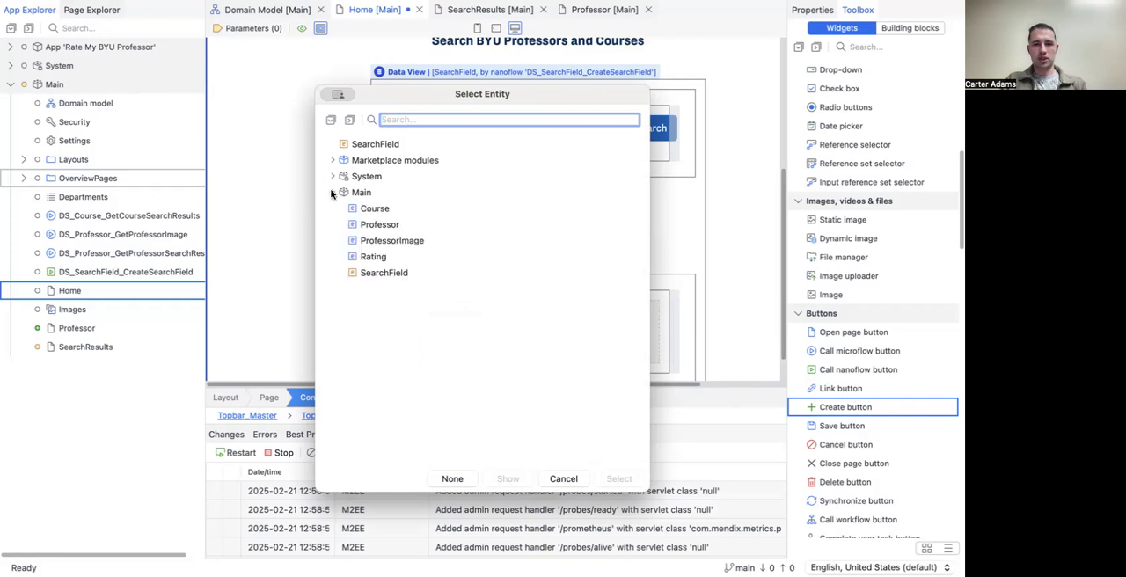
{"action": "left_click", "coordinate": [374, 208]}
{"action": "left_click", "coordinate": [618, 479]}
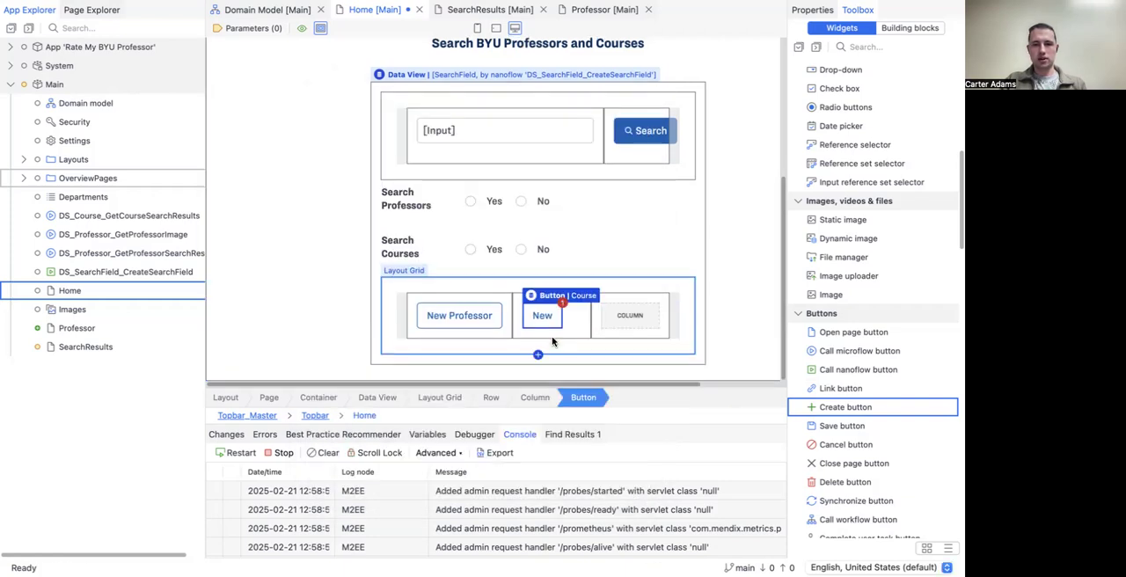
Step: Caption the Course create button "New Course" and set its on-click page to Course_NewEdit
{"action": "double_click", "coordinate": [550, 318]}
{"action": "type", "text": "Course"}
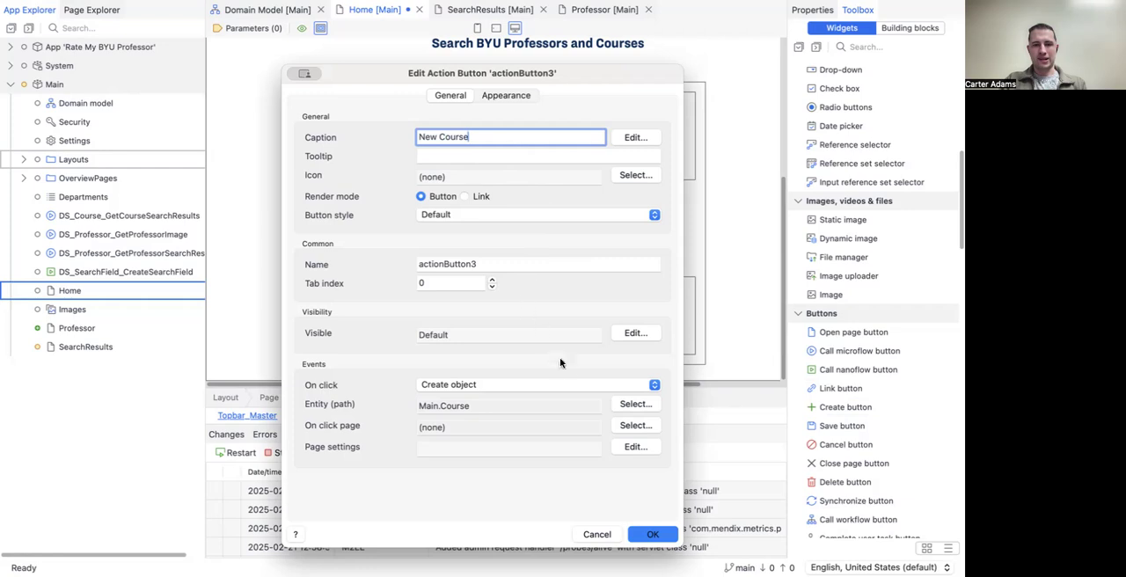
{"action": "left_click", "coordinate": [626, 427]}
{"action": "left_click", "coordinate": [353, 232]}
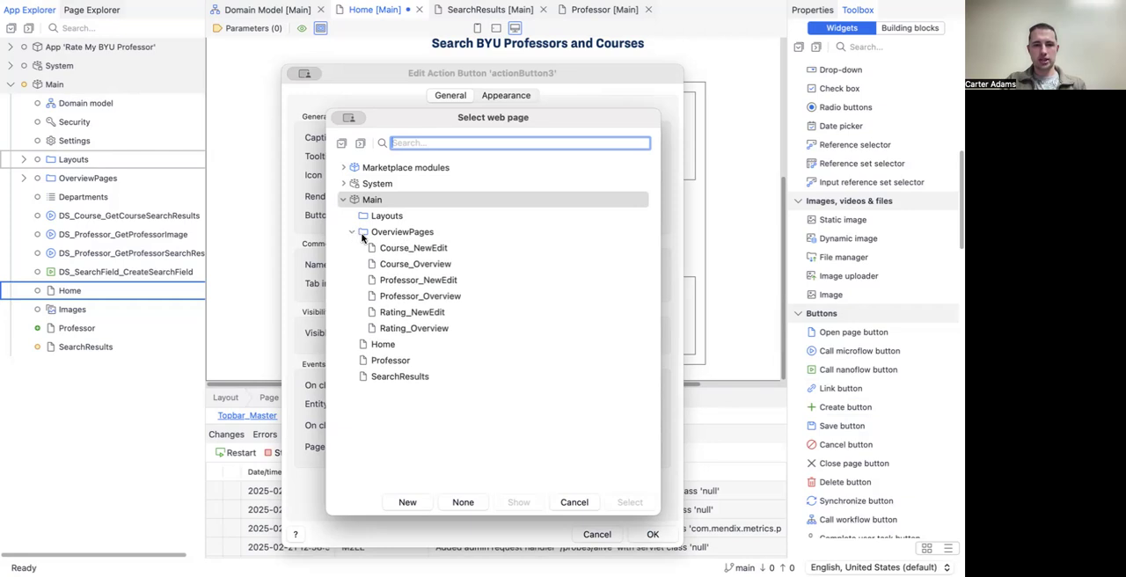
{"action": "left_click", "coordinate": [384, 247]}
{"action": "left_click", "coordinate": [630, 501]}
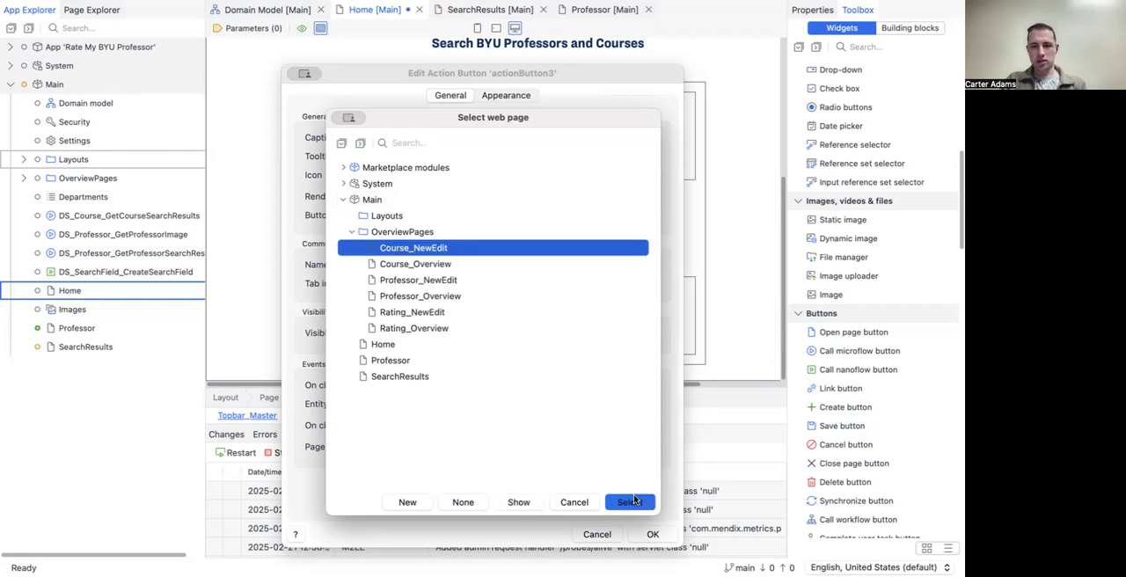
{"action": "left_click", "coordinate": [652, 534]}
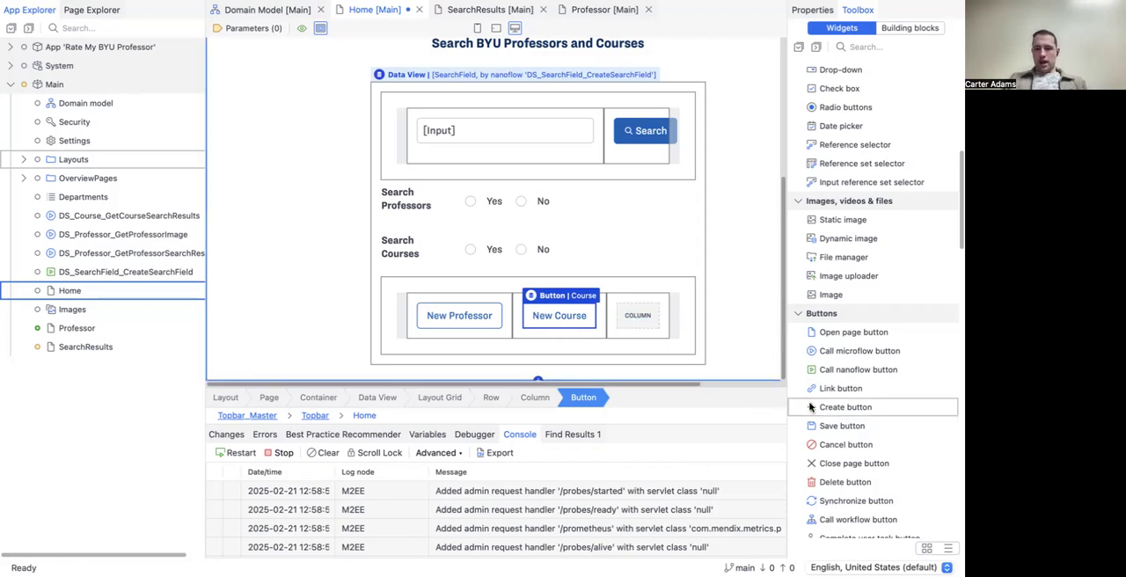
Step: Add a create button for the Main.Rating entity to the third column of the layout grid
{"action": "left_click_drag", "start_coordinate": [832, 411], "coordinate": [639, 318]}
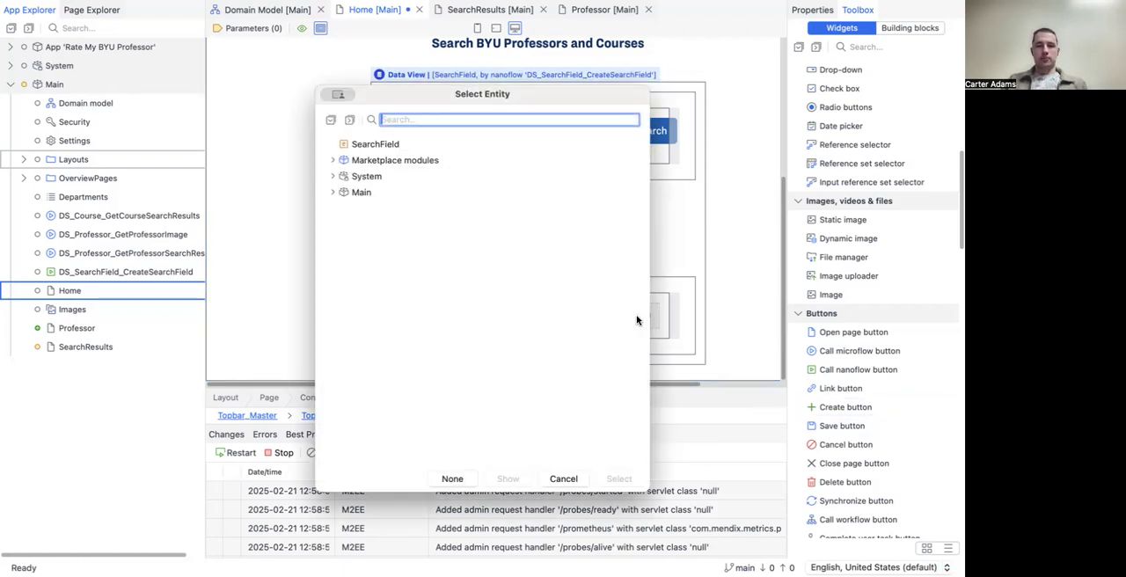
{"action": "left_click", "coordinate": [333, 191]}
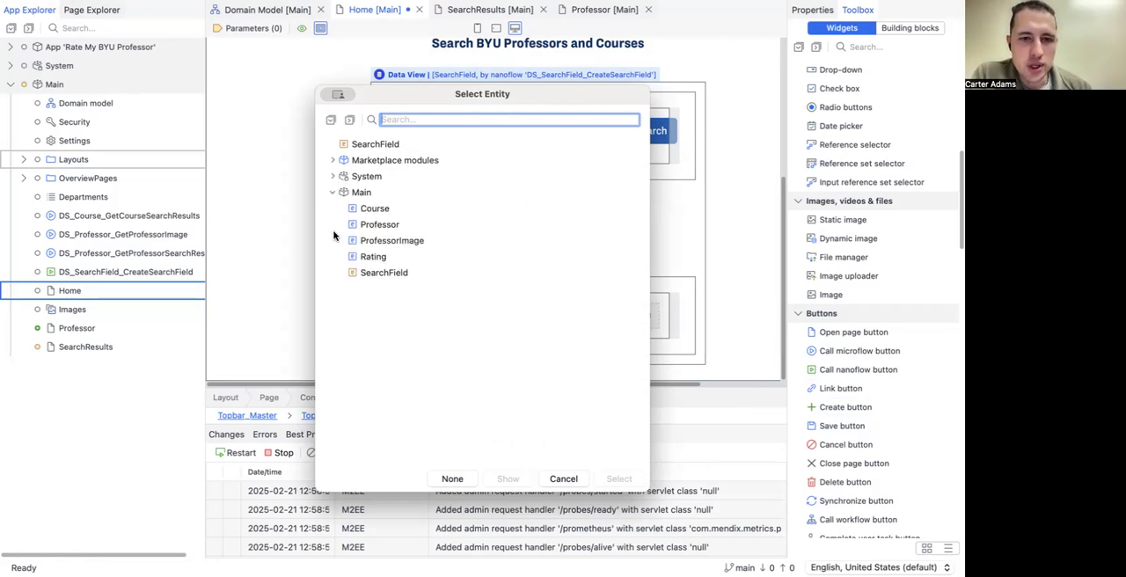
{"action": "left_click", "coordinate": [366, 258]}
{"action": "left_click", "coordinate": [616, 479]}
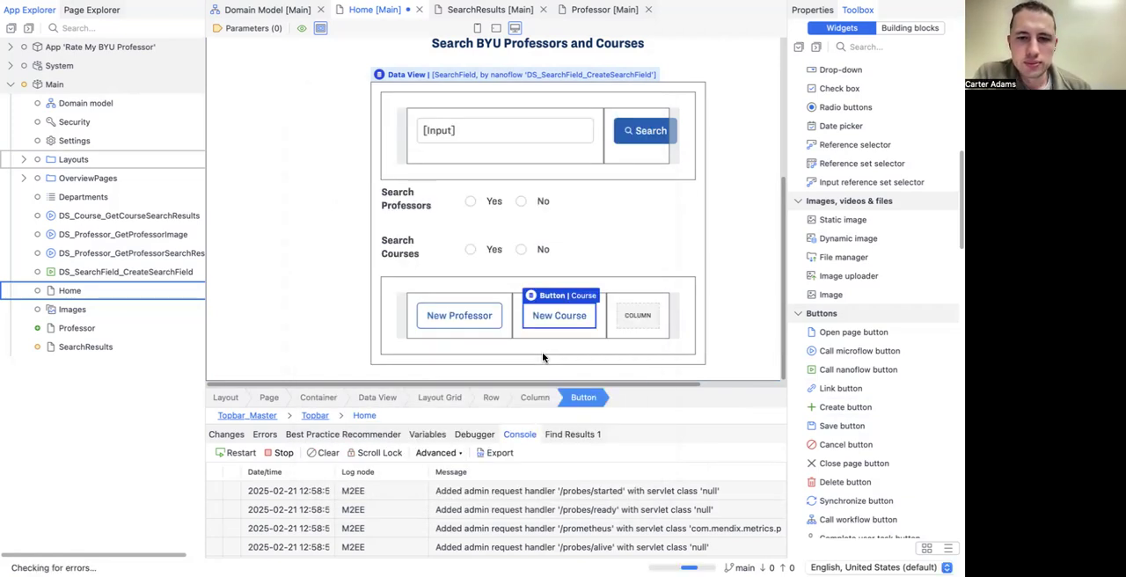
Step: Caption the Rating create button "New Rating" and set its on-click page to Rating_NewEdit
{"action": "double_click", "coordinate": [636, 301]}
{"action": "left_click", "coordinate": [438, 137]}
{"action": "type", "text": "Rating"}
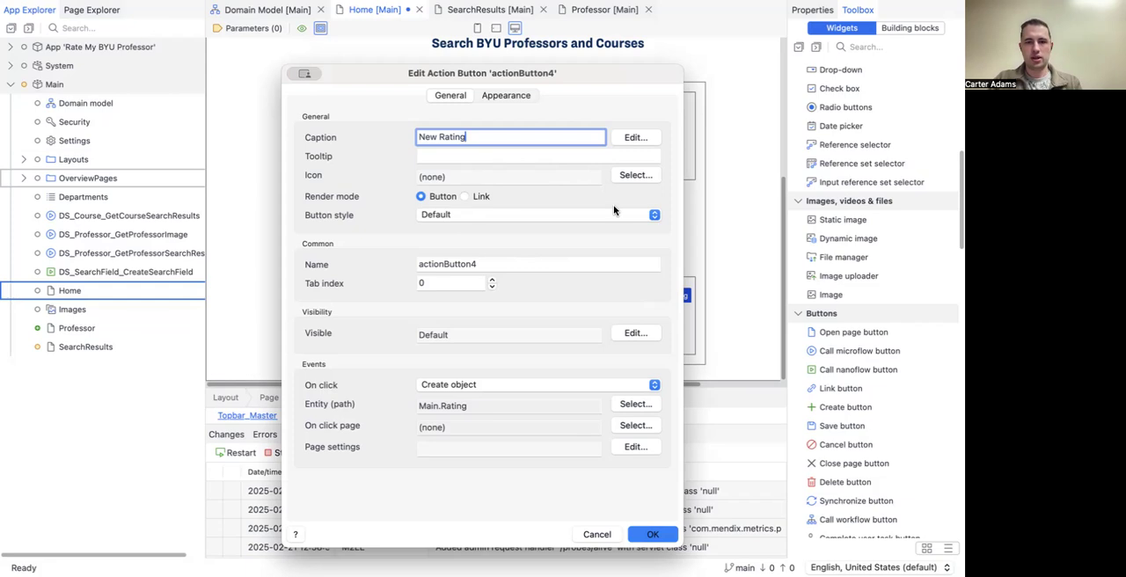
{"action": "left_click", "coordinate": [635, 426]}
{"action": "left_click", "coordinate": [352, 232]}
{"action": "left_click", "coordinate": [392, 314]}
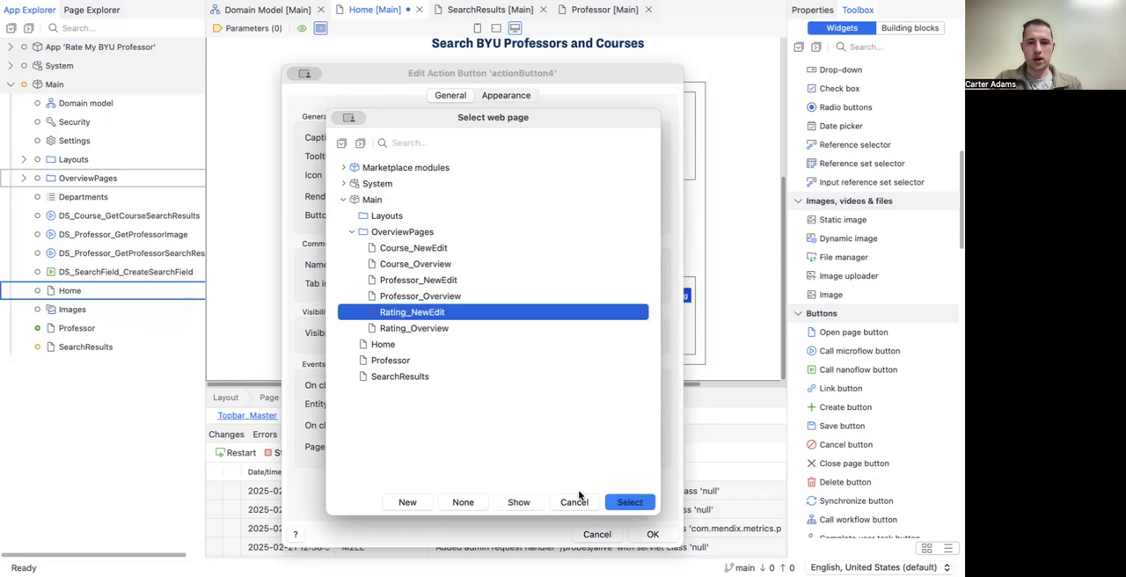
{"action": "left_click", "coordinate": [618, 503]}
{"action": "left_click", "coordinate": [651, 534]}
Step: Save the Home page and switch it from structure mode to design mode
{"action": "scroll", "coordinate": [297, 228], "scroll_direction": "down", "scroll_amount": 1}
{"action": "scroll", "coordinate": [298, 239], "scroll_direction": "down", "scroll_amount": 1}
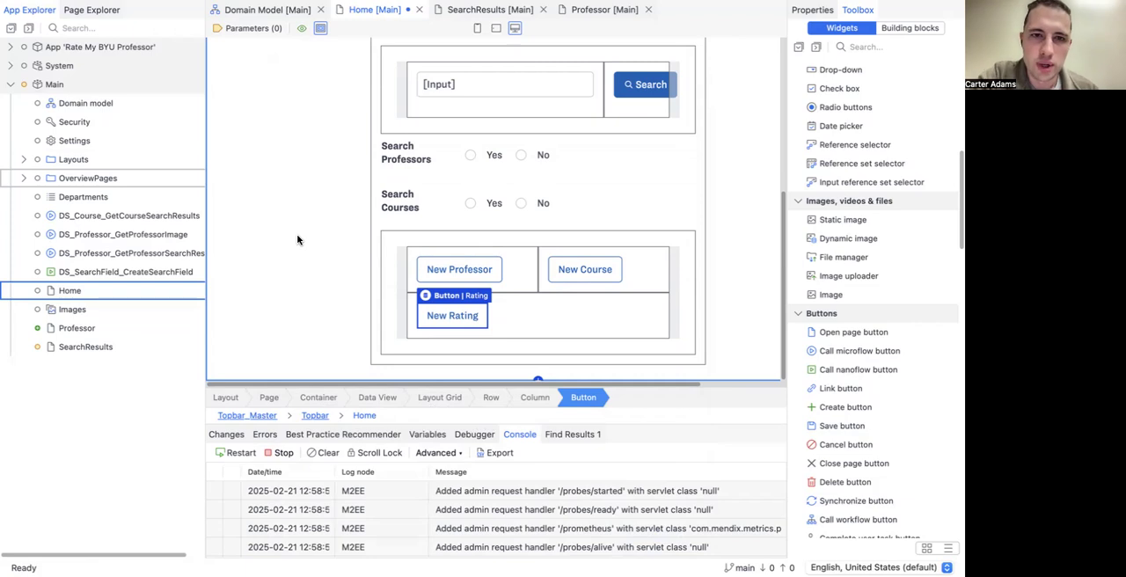
{"action": "key", "text": "ctrl+s"}
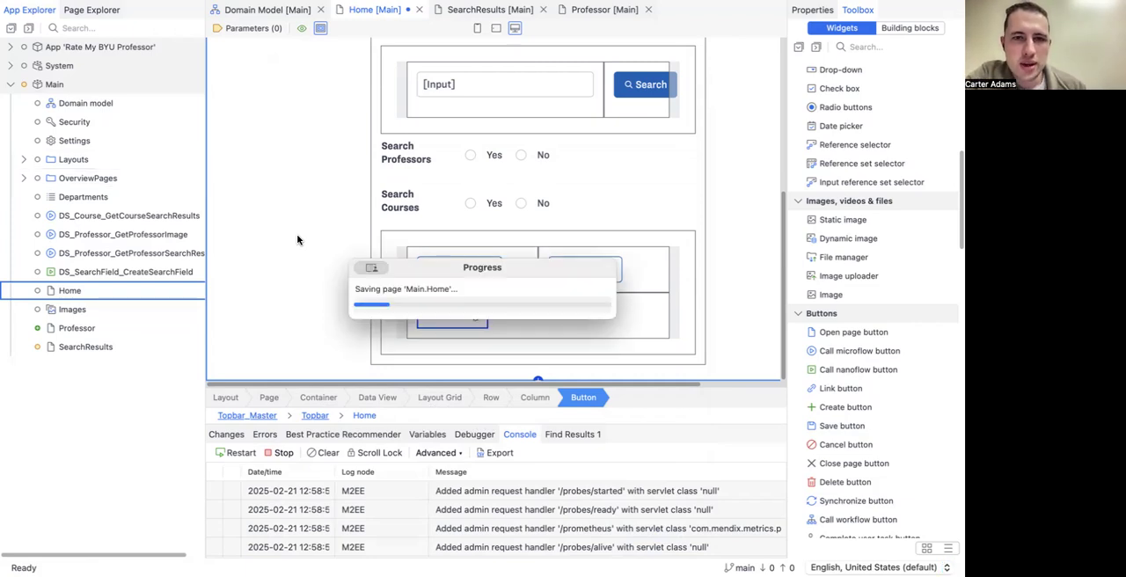
{"action": "left_click", "coordinate": [320, 28]}
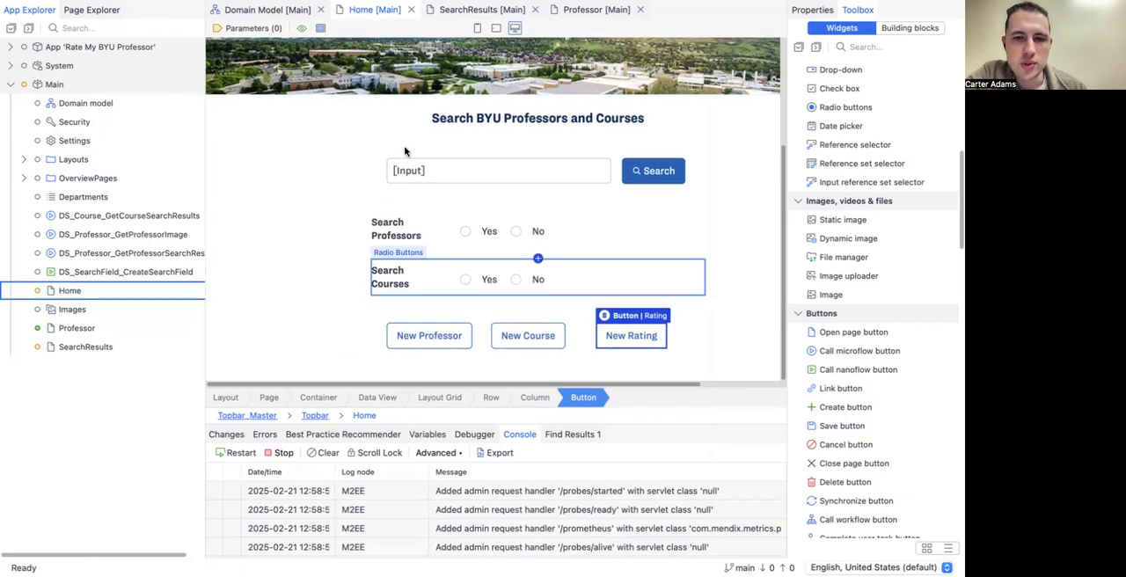
Step: Give the New Professor button on the Home page the Atlas "add" icon
{"action": "scroll", "coordinate": [383, 257], "scroll_direction": "up", "scroll_amount": 1}
{"action": "scroll", "coordinate": [383, 259], "scroll_direction": "down", "scroll_amount": 1}
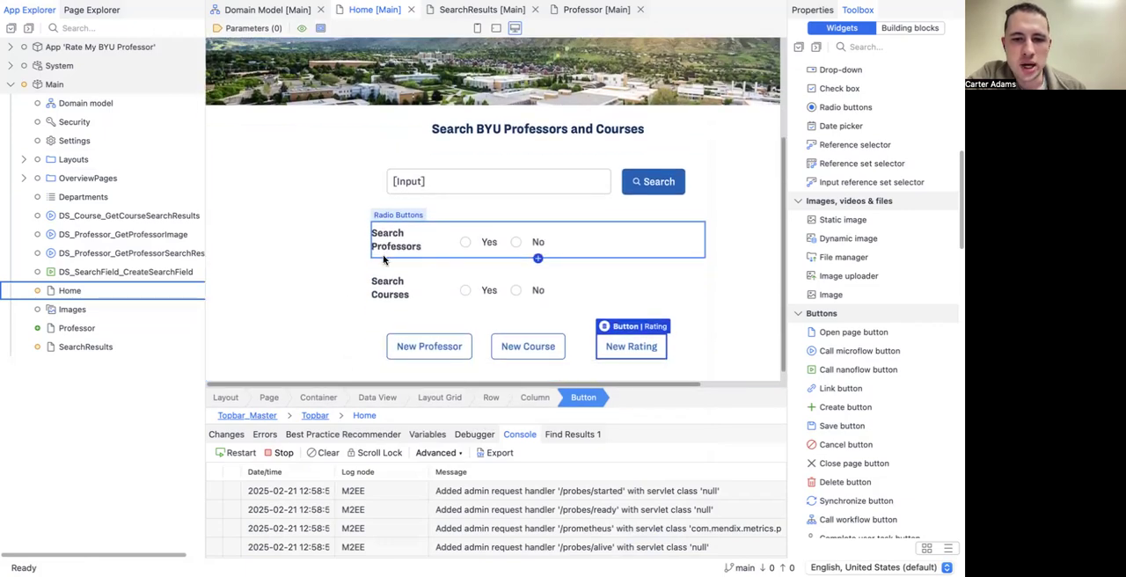
{"action": "double_click", "coordinate": [408, 348]}
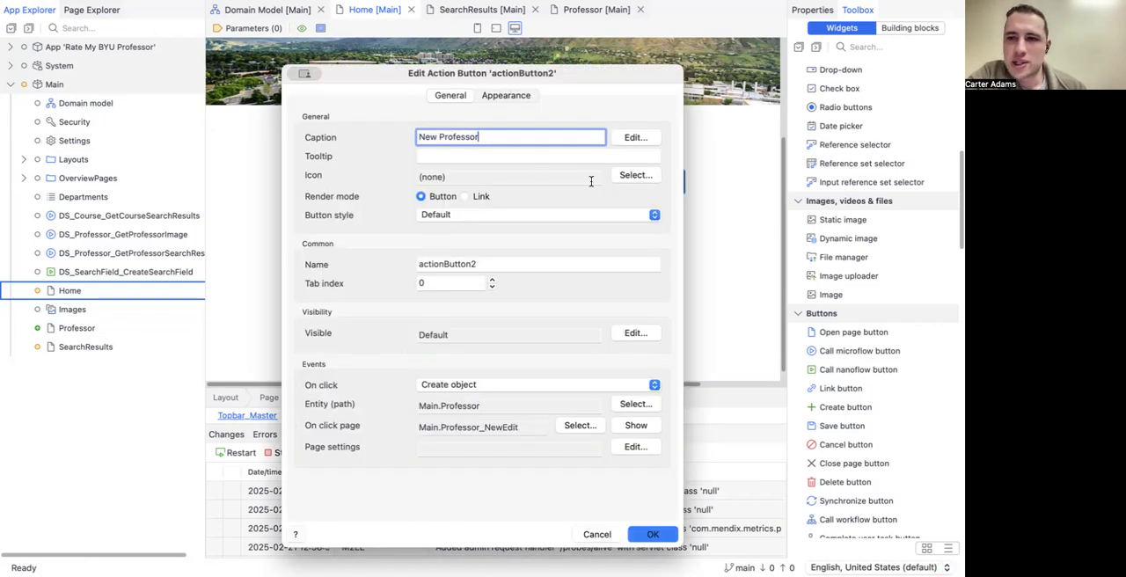
{"action": "left_click", "coordinate": [624, 176]}
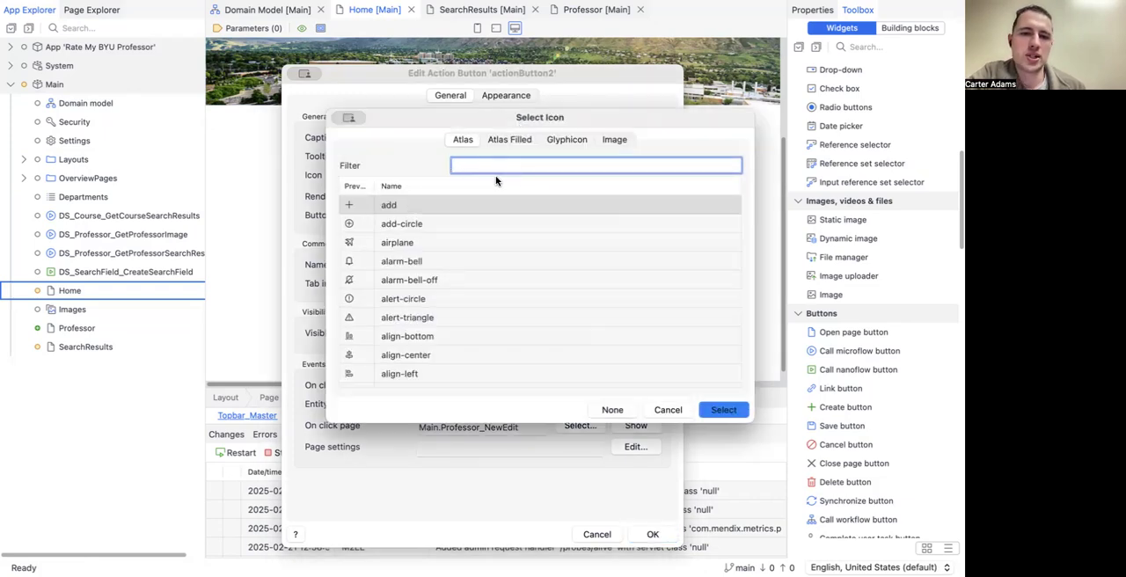
{"action": "double_click", "coordinate": [424, 206]}
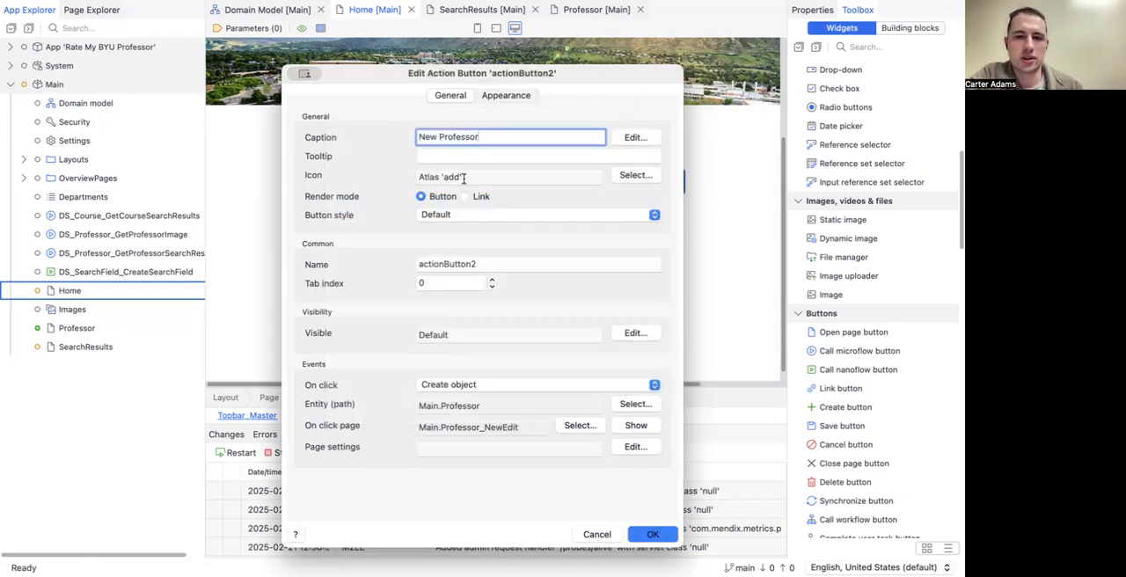
{"action": "left_click", "coordinate": [667, 538]}
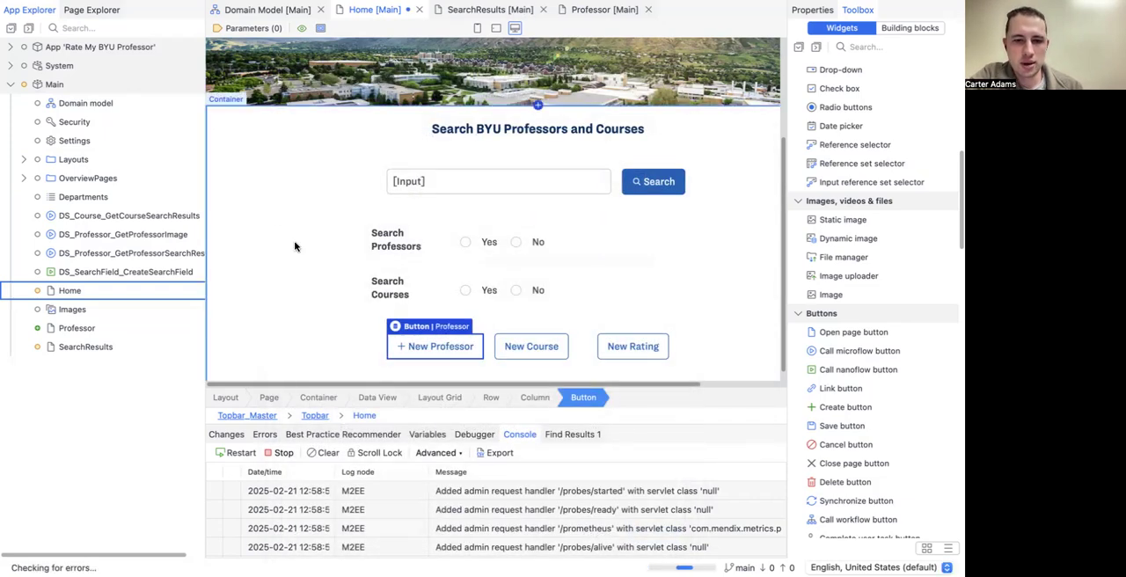
Step: Give the New Course button the Atlas "add" icon
{"action": "double_click", "coordinate": [524, 341]}
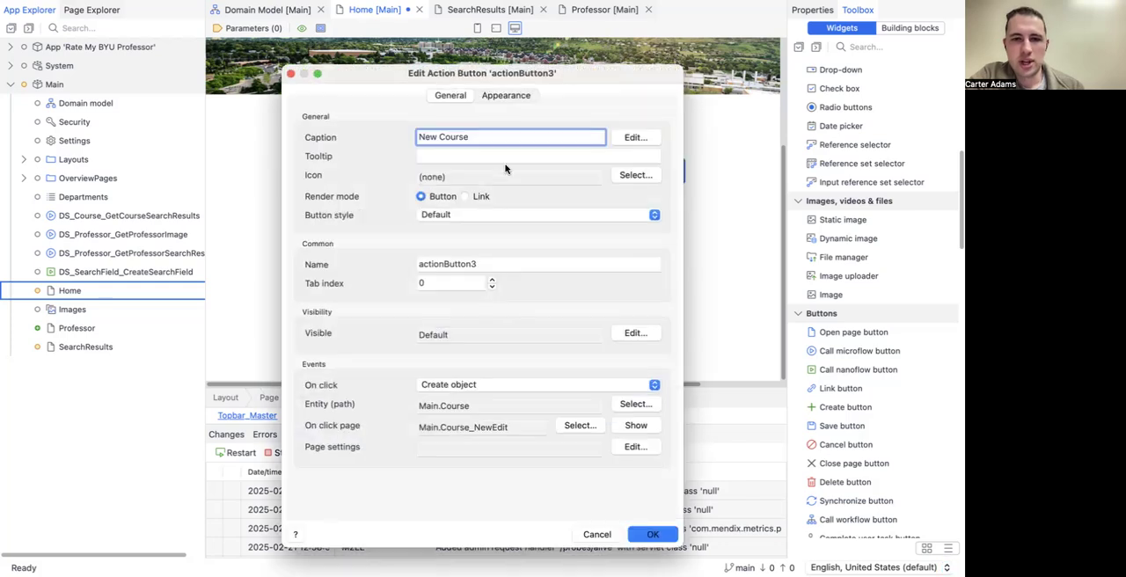
{"action": "left_click", "coordinate": [634, 175]}
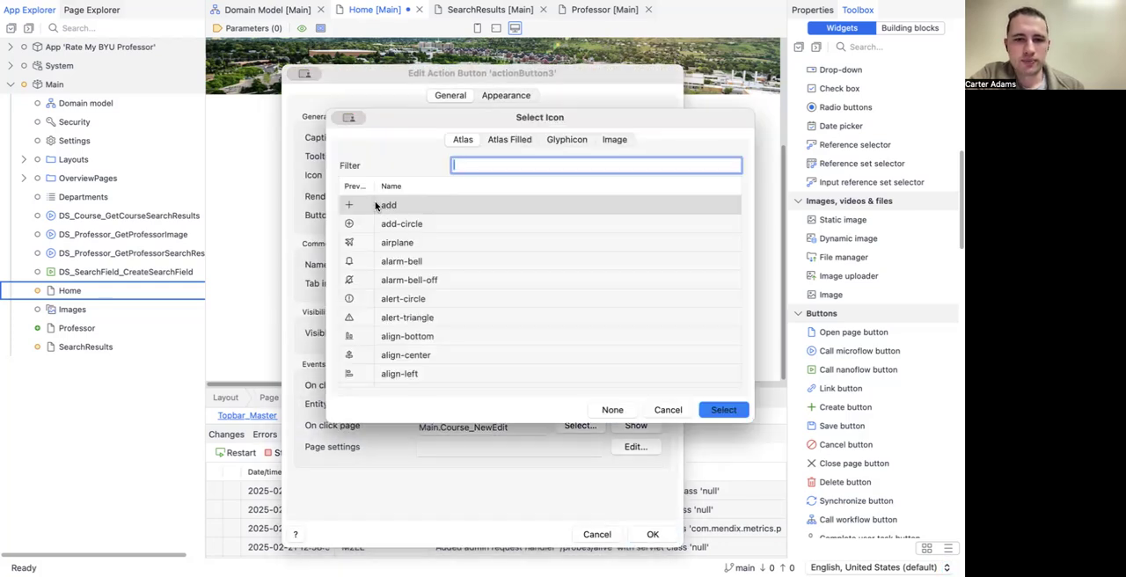
{"action": "double_click", "coordinate": [376, 205]}
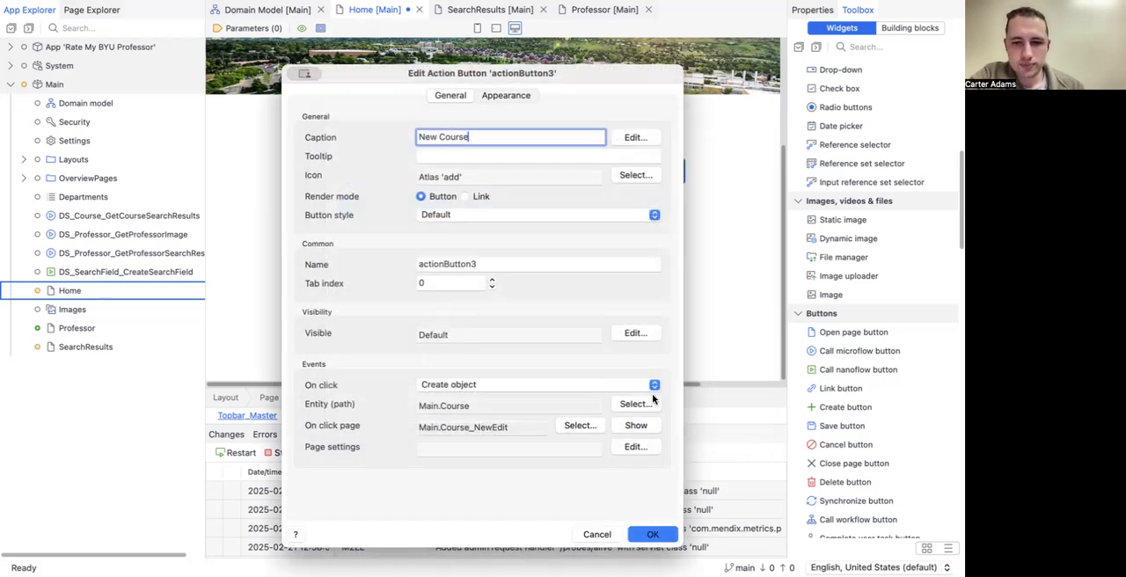
{"action": "left_click", "coordinate": [651, 534]}
Step: Give the New Rating button the Atlas "add" icon
{"action": "double_click", "coordinate": [639, 338]}
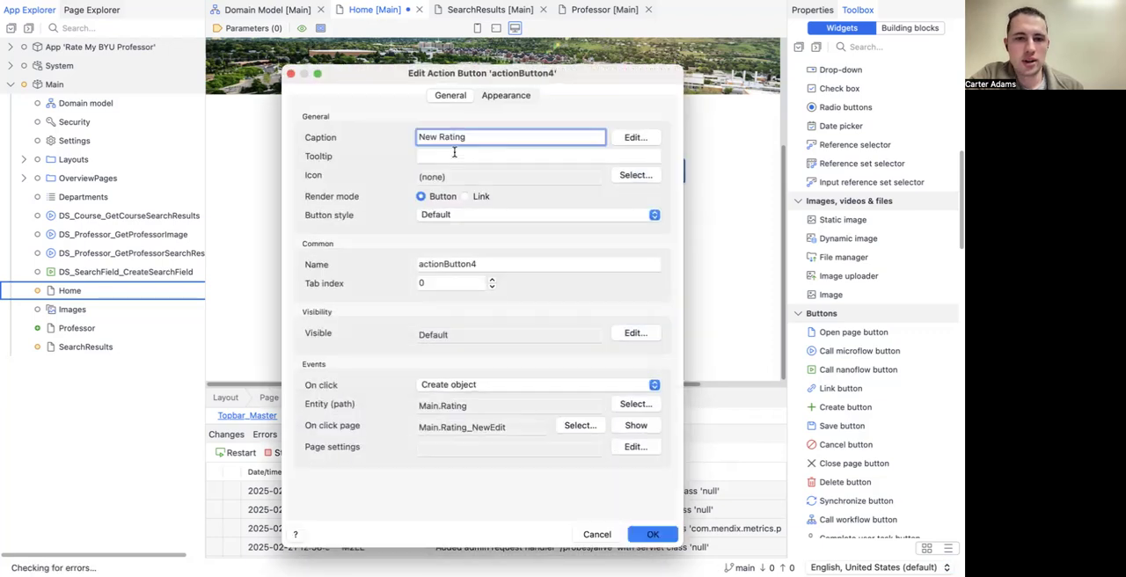
{"action": "left_click", "coordinate": [634, 175]}
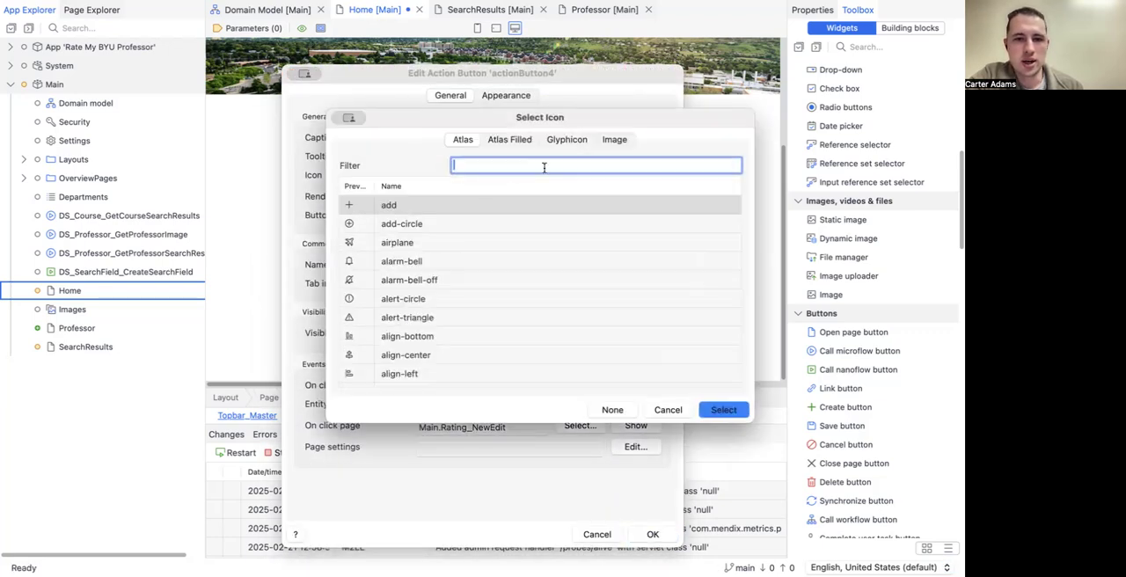
{"action": "double_click", "coordinate": [442, 207]}
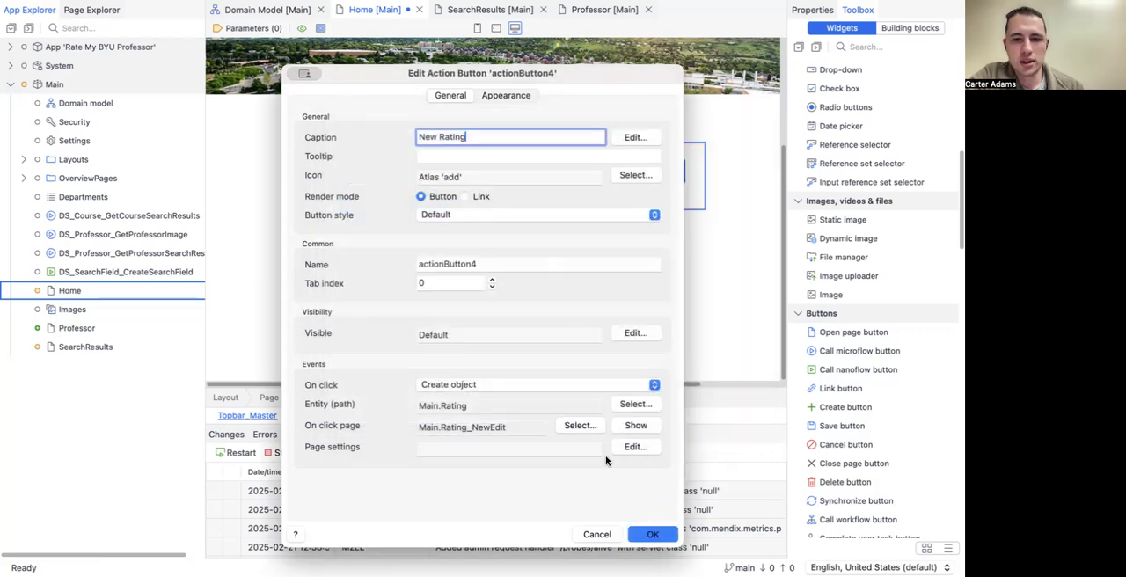
{"action": "left_click", "coordinate": [639, 534]}
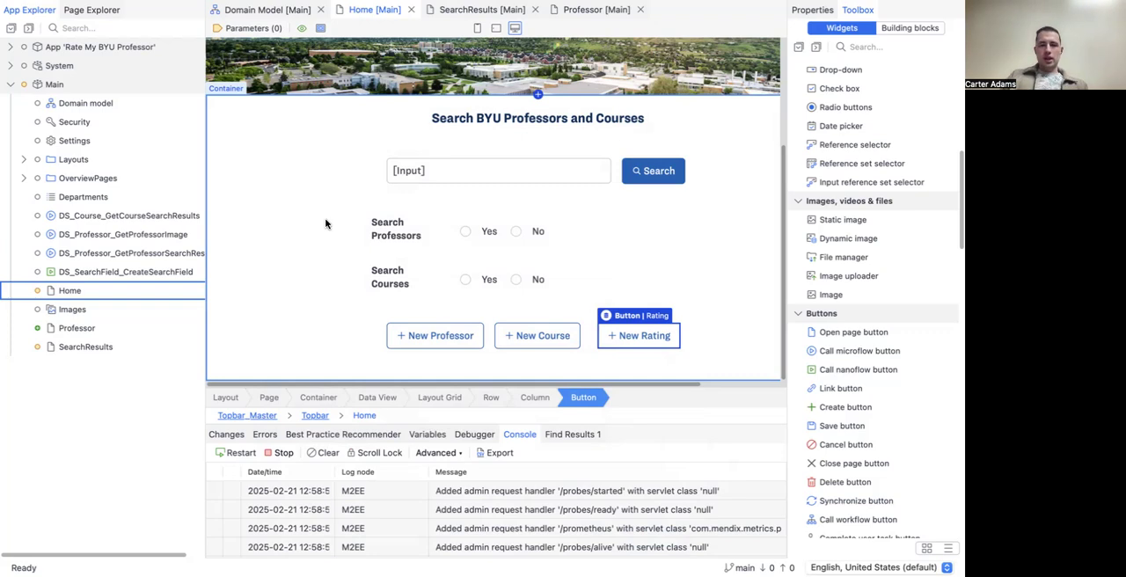
Step: Run the app locally, switch to it in the browser and open the form for a new rating
{"action": "scroll", "coordinate": [355, 257], "scroll_direction": "up", "scroll_amount": 2}
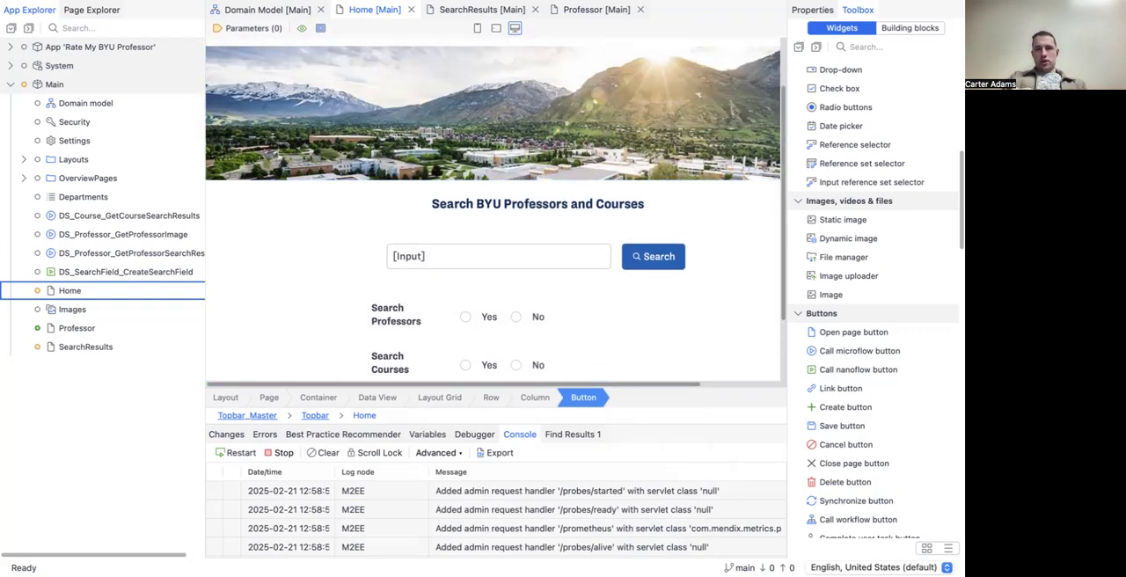
{"action": "key", "text": "F5"}
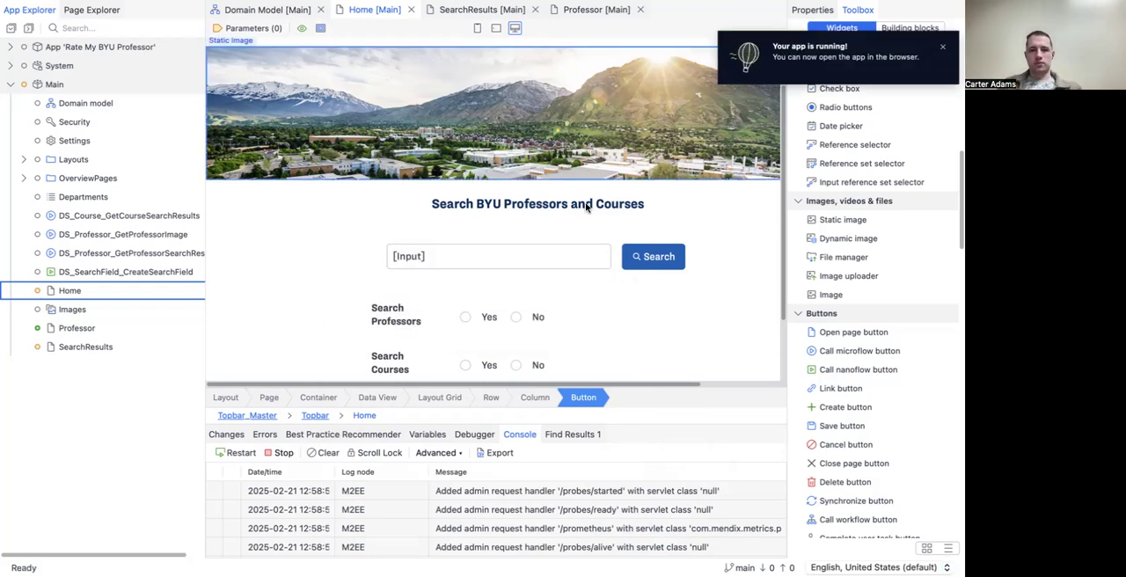
{"action": "key", "text": "super+Tab"}
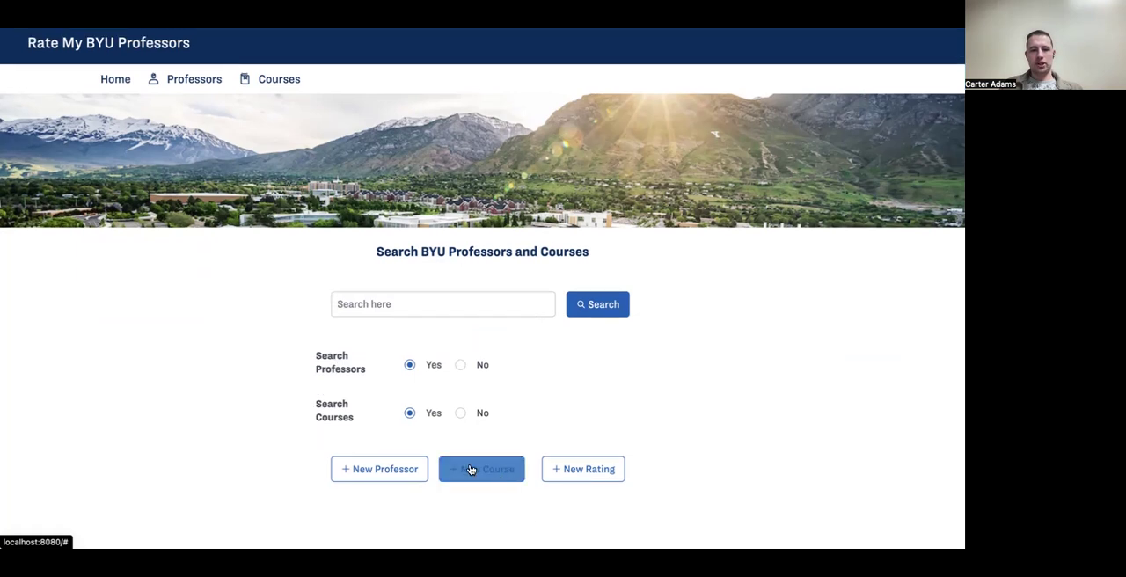
{"action": "left_click", "coordinate": [566, 471]}
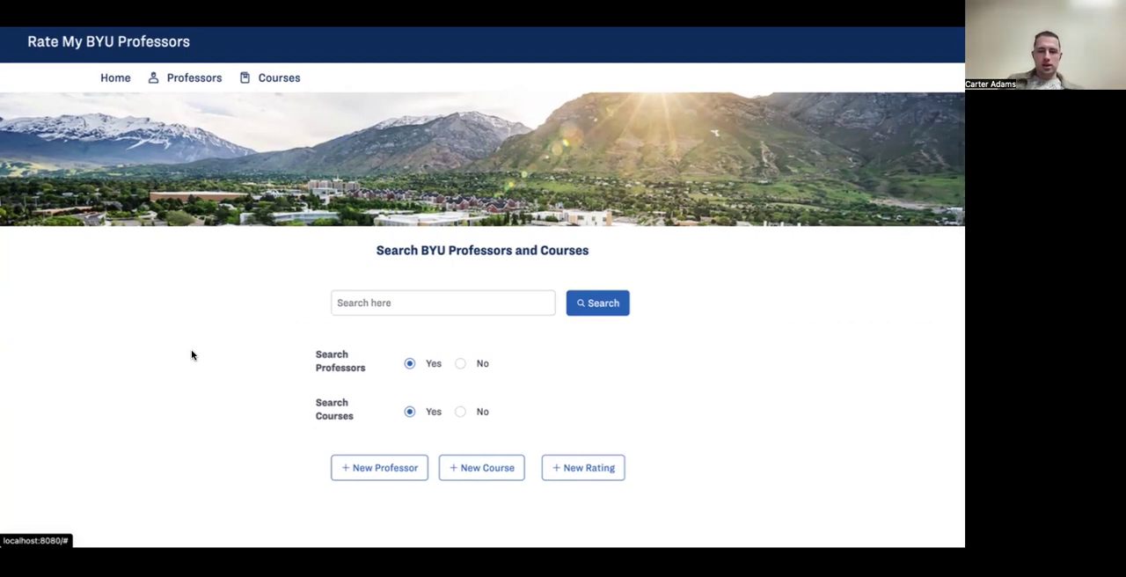
{"action": "left_click", "coordinate": [572, 475]}
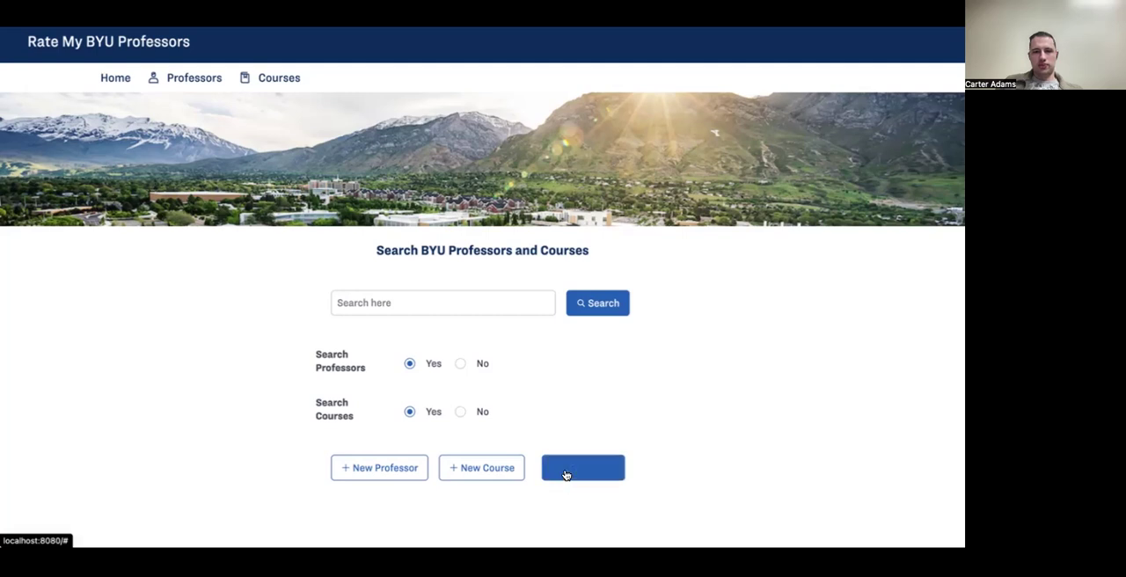
{"action": "left_click", "coordinate": [565, 475]}
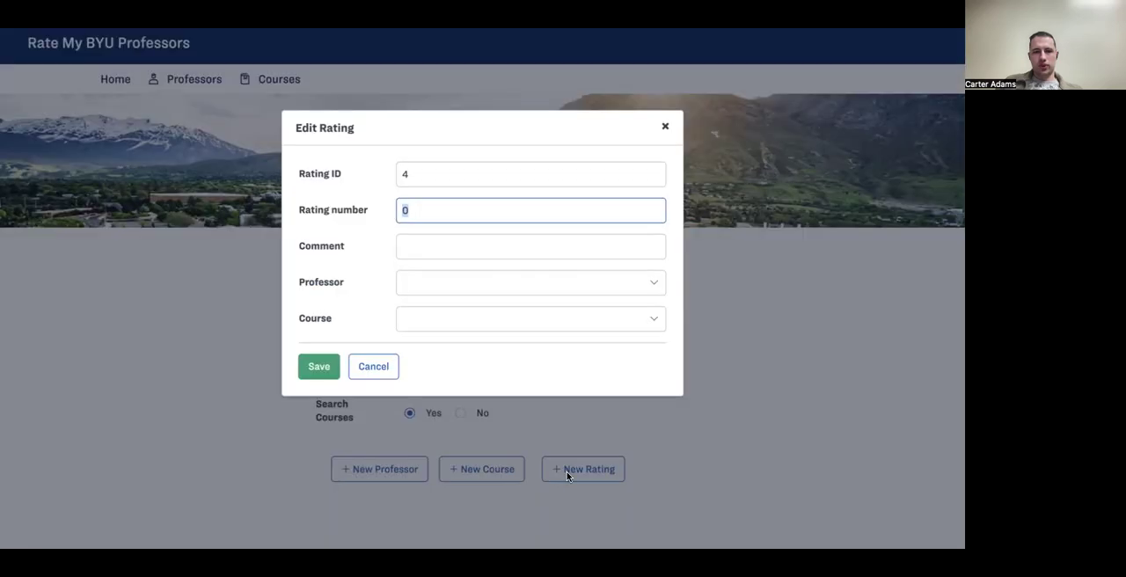
{"action": "left_click", "coordinate": [406, 180]}
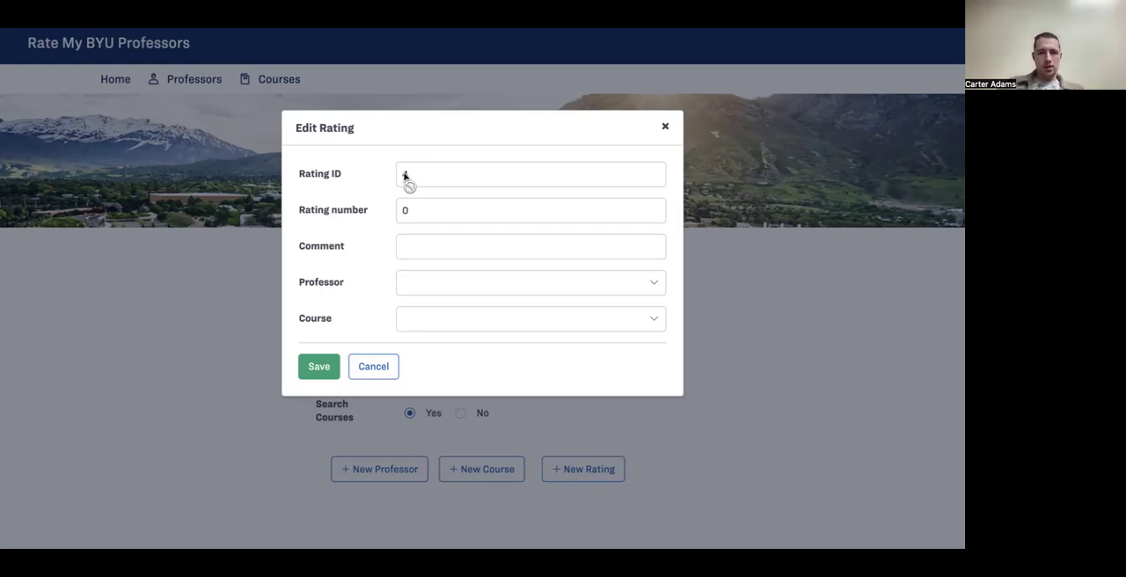
{"action": "left_click", "coordinate": [370, 211]}
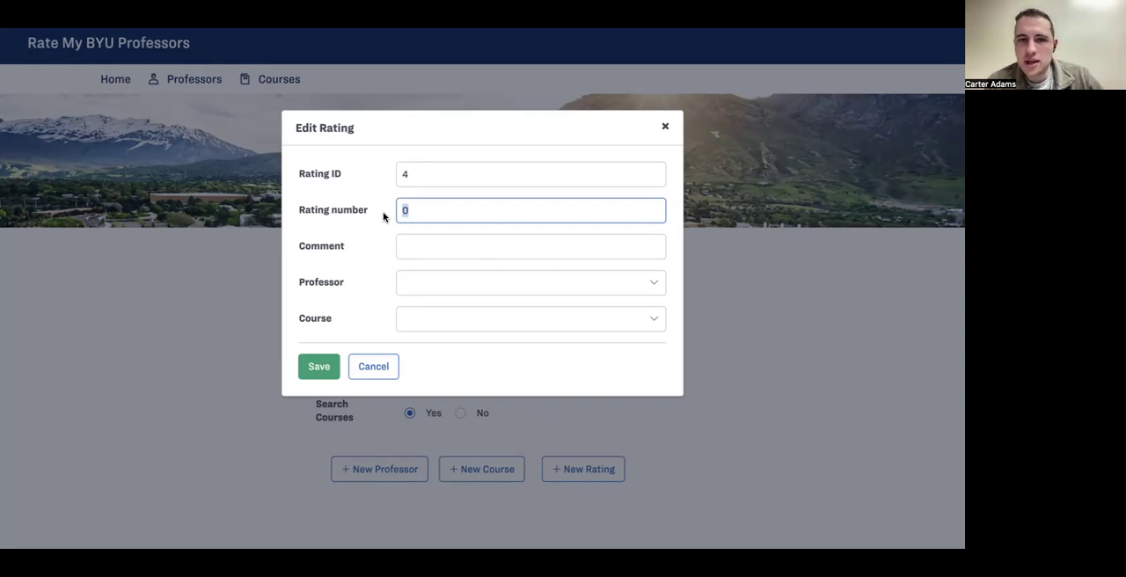
{"action": "type", "text": "10000"}
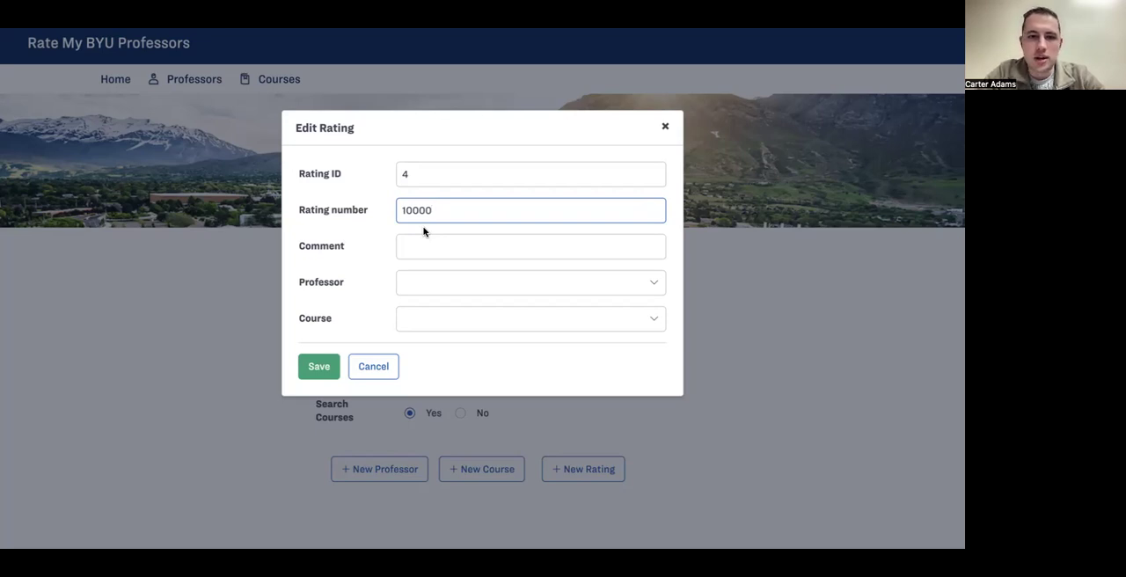
{"action": "key", "text": "BackSpace"}
{"action": "key", "text": "BackSpace"}
{"action": "key", "text": "BackSpace"}
{"action": "key", "text": "BackSpace"}
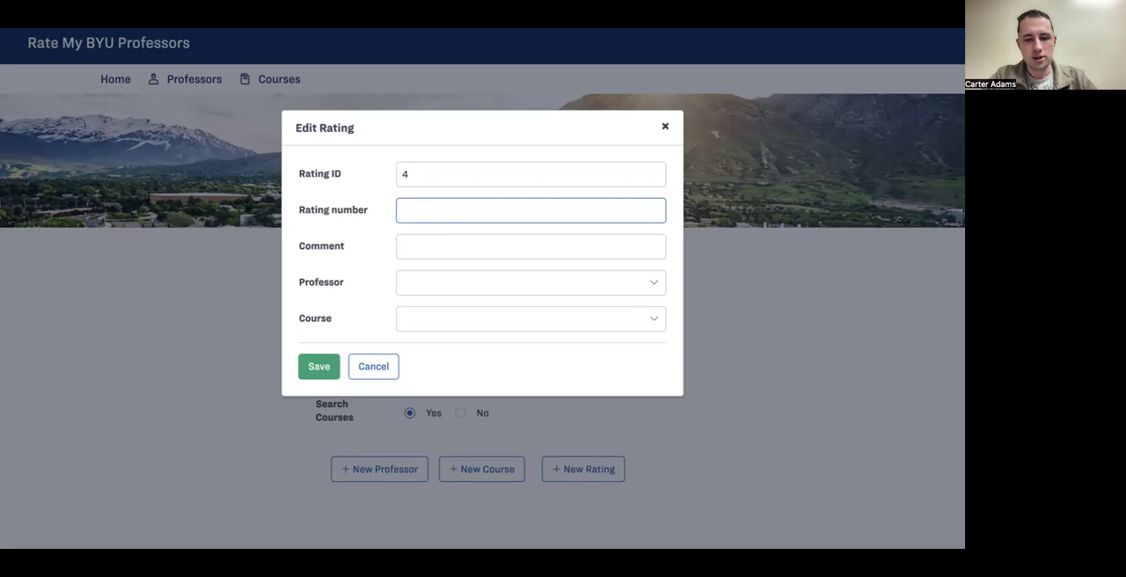
Step: Set the rating number to 4 and enter the comment "He's pretty good I guess."
{"action": "type", "text": "4"}
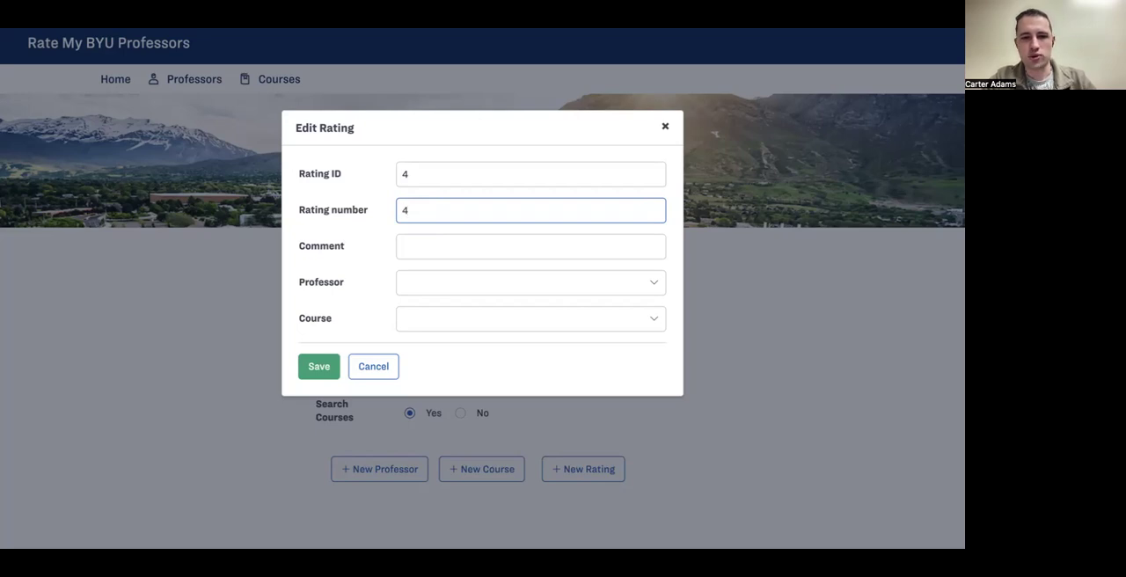
{"action": "left_click", "coordinate": [414, 249]}
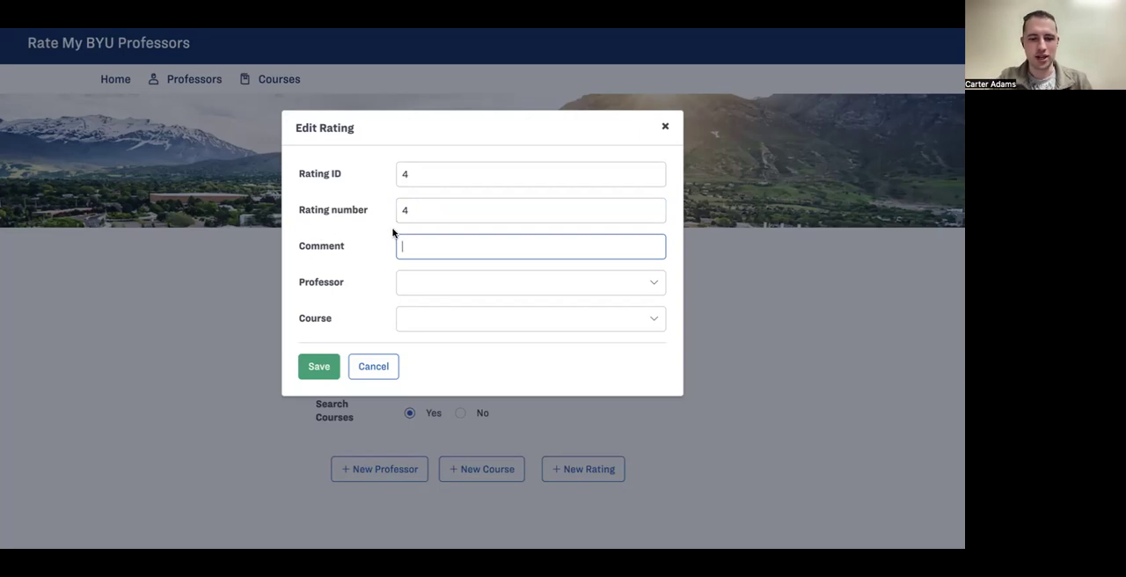
{"action": "type", "text": "He'"}
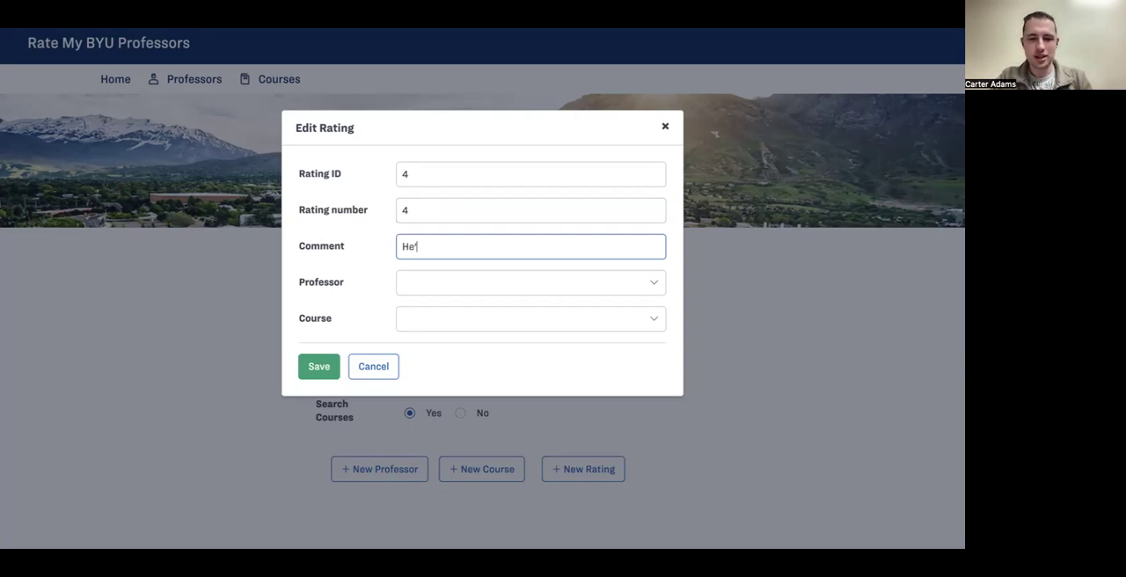
{"action": "type", "text": "s pretty good I guess."}
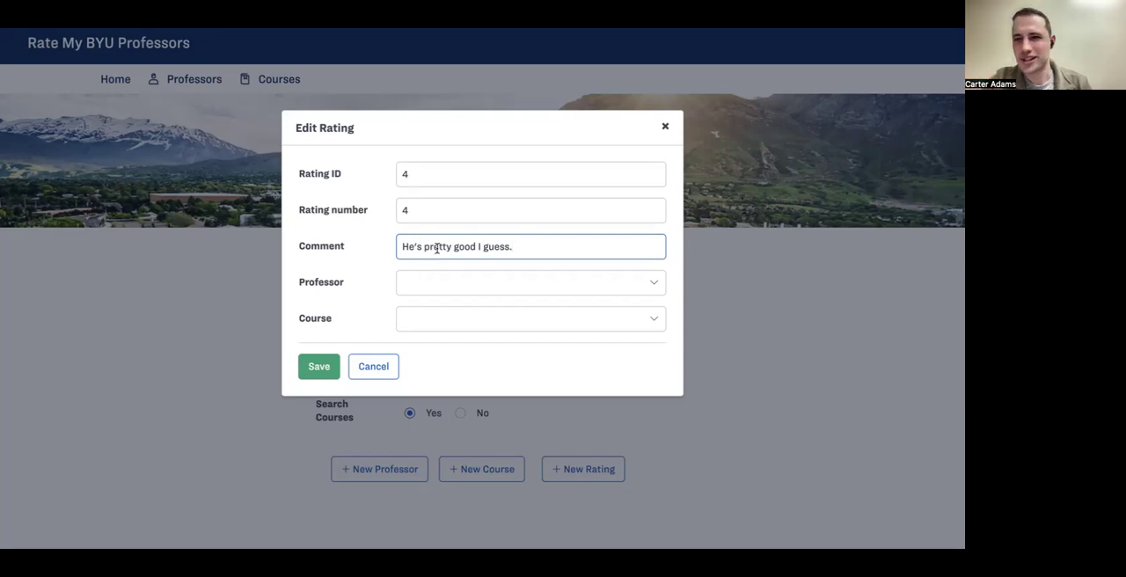
Step: Assign the rating to the professor listed directly above "Test"
{"action": "left_click", "coordinate": [439, 282]}
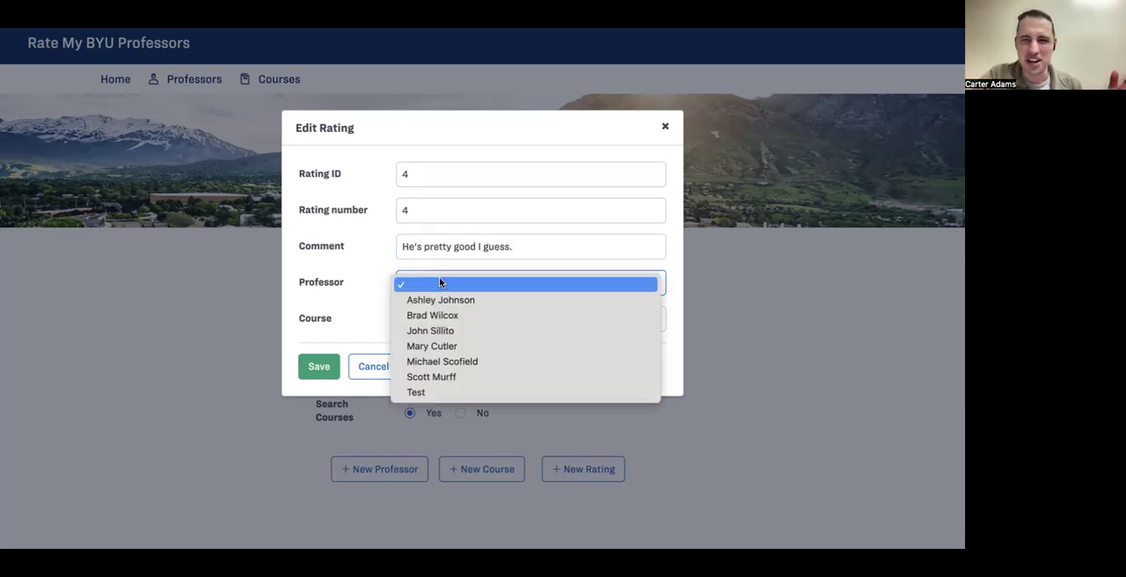
{"action": "left_click", "coordinate": [366, 280]}
{"action": "left_click", "coordinate": [411, 286]}
{"action": "left_click", "coordinate": [421, 375]}
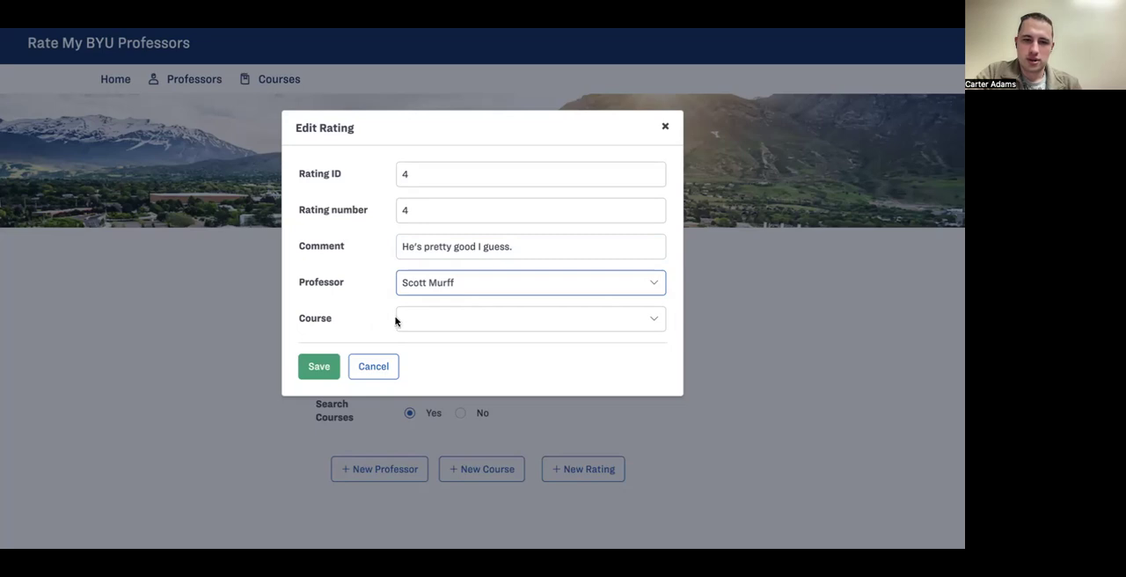
Step: Set the rating's course to Business and save the rating
{"action": "left_click", "coordinate": [407, 325]}
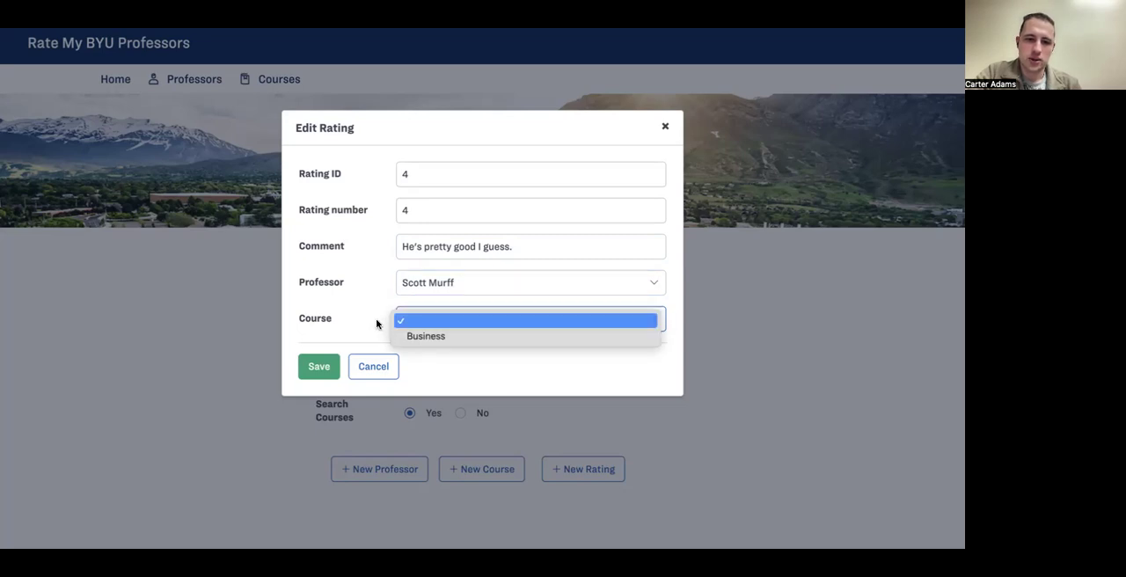
{"action": "left_click", "coordinate": [376, 321]}
{"action": "left_click", "coordinate": [410, 330]}
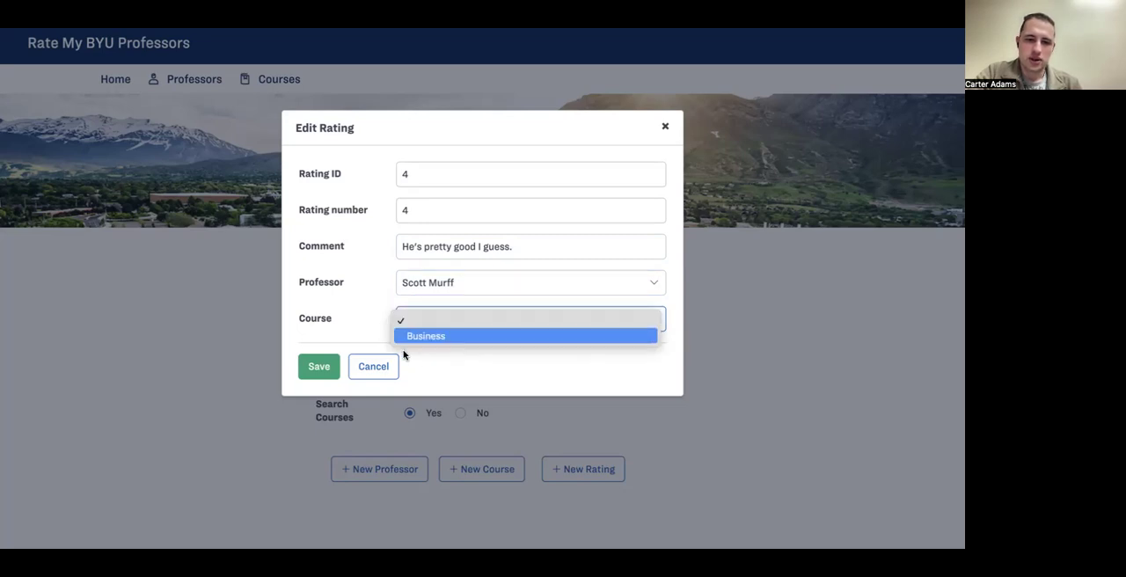
{"action": "left_click", "coordinate": [373, 320]}
{"action": "left_click", "coordinate": [422, 322]}
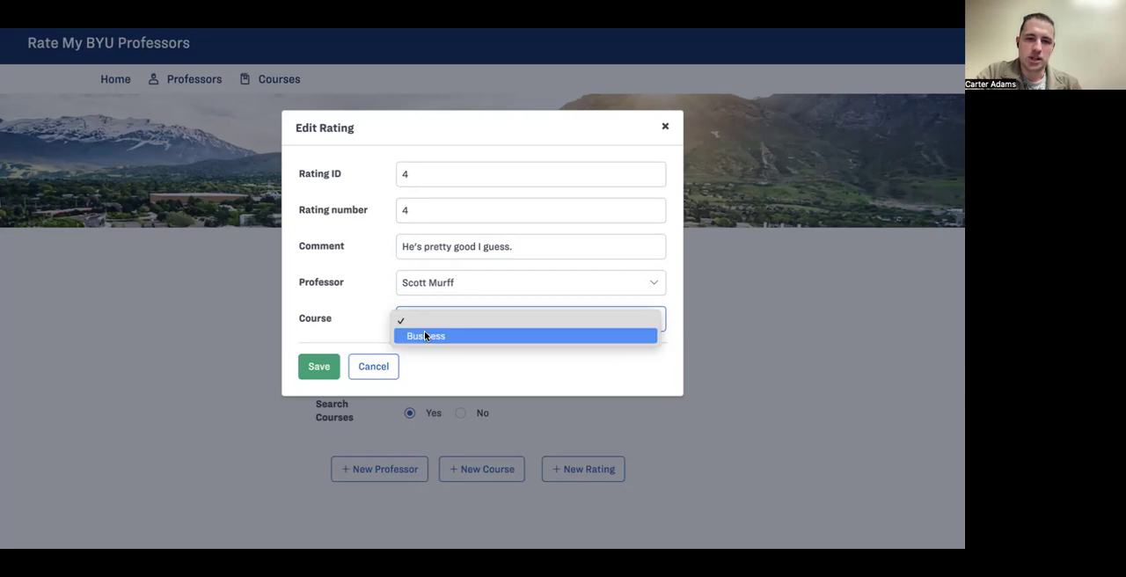
{"action": "left_click", "coordinate": [355, 299]}
{"action": "left_click", "coordinate": [407, 324]}
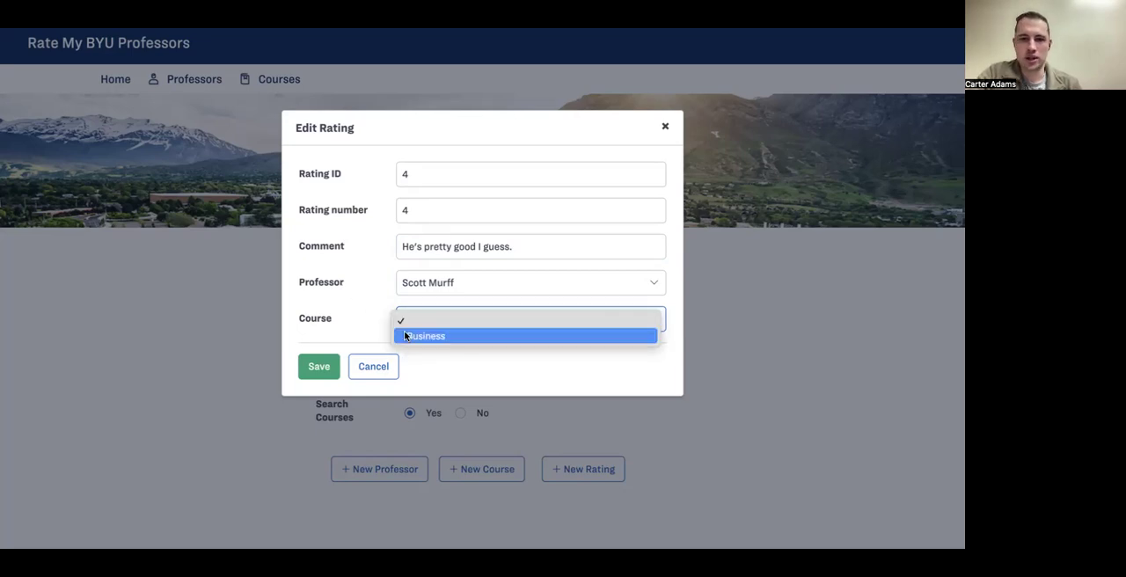
{"action": "left_click", "coordinate": [405, 335]}
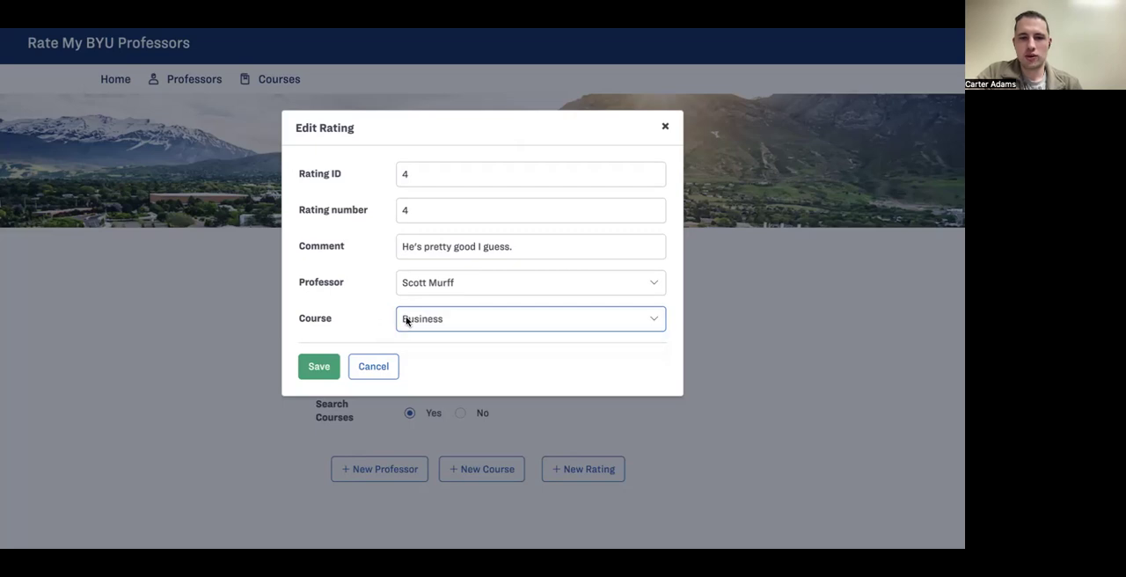
{"action": "left_click", "coordinate": [319, 368]}
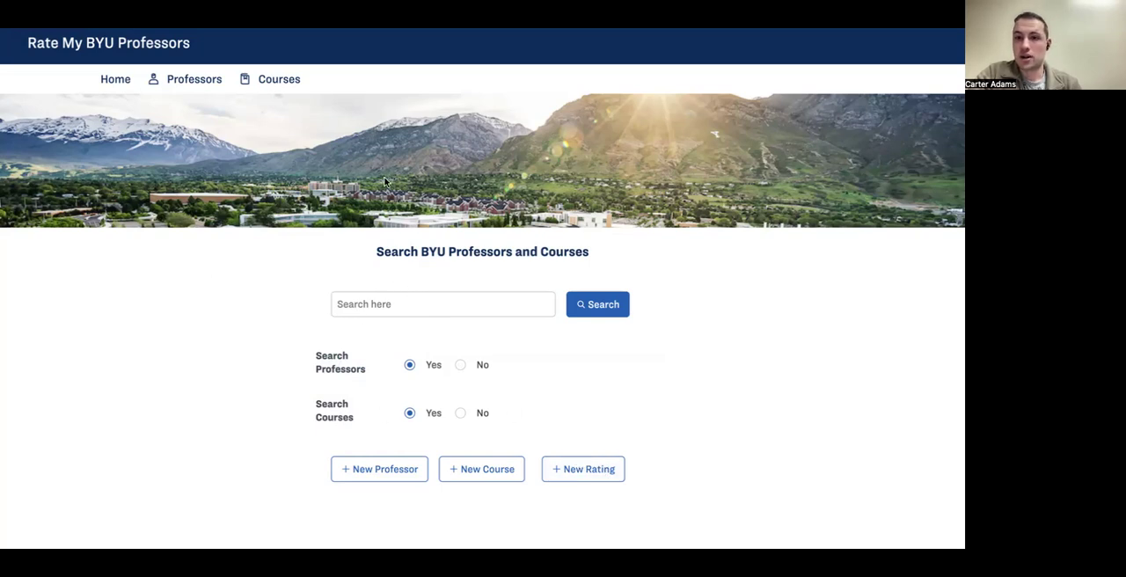
Step: Search the Home page for the rated professor by first name
{"action": "left_click", "coordinate": [384, 309]}
{"action": "type", "text": "SCott"}
{"action": "left_click", "coordinate": [589, 305]}
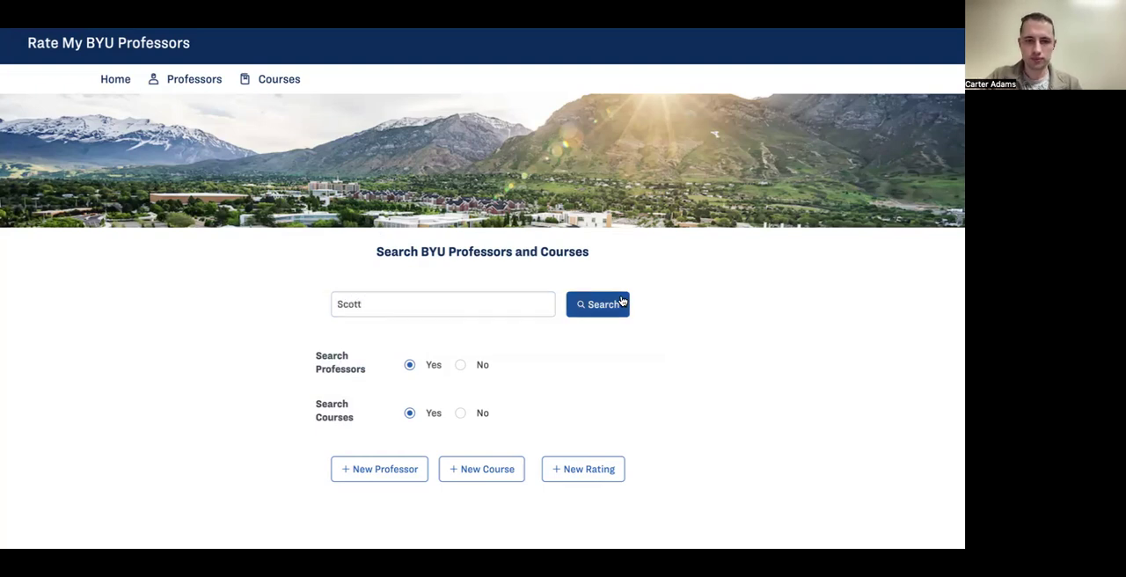
Step: Open the rated professor's profile from the search results and review the Ratings chart and the Ratings Received list
{"action": "left_click", "coordinate": [270, 215]}
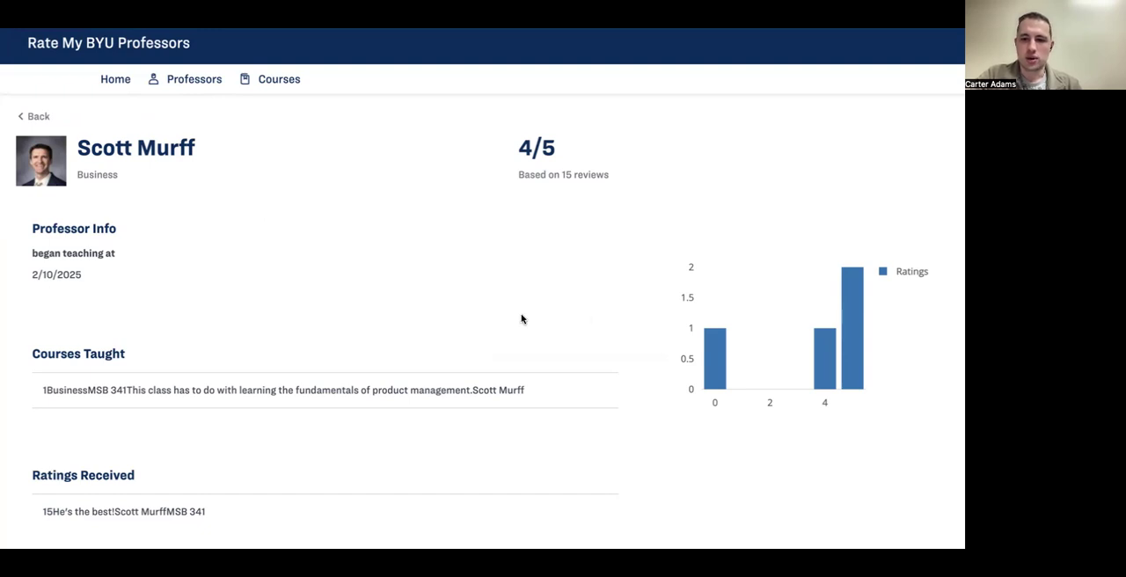
{"action": "scroll", "coordinate": [543, 313], "scroll_direction": "down", "scroll_amount": 1}
{"action": "scroll", "coordinate": [541, 313], "scroll_direction": "up", "scroll_amount": 1}
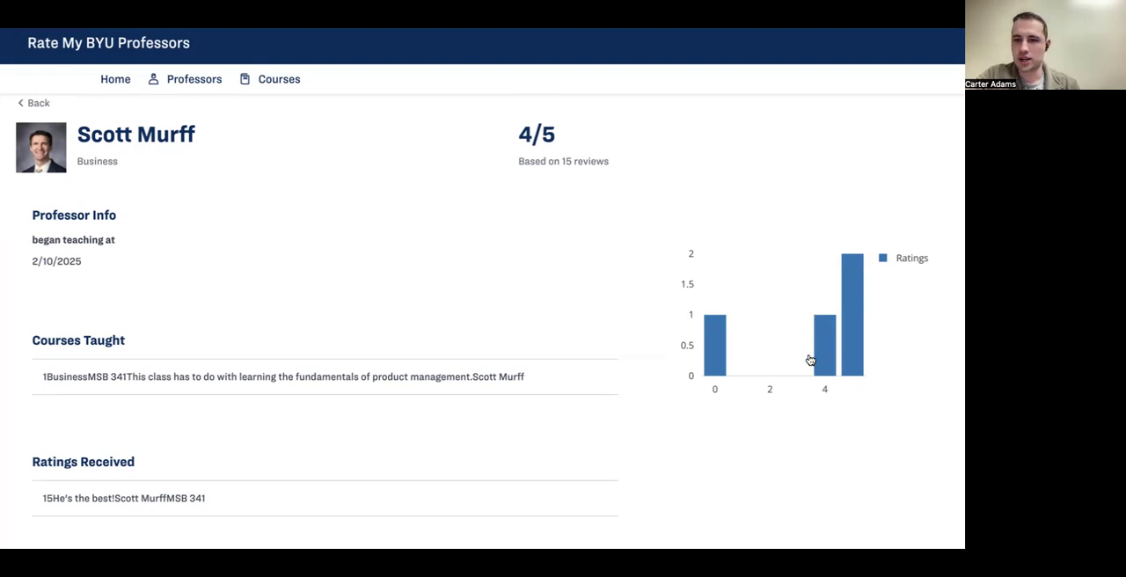
{"action": "scroll", "coordinate": [492, 344], "scroll_direction": "down", "scroll_amount": 2}
{"action": "scroll", "coordinate": [494, 343], "scroll_direction": "down", "scroll_amount": 3}
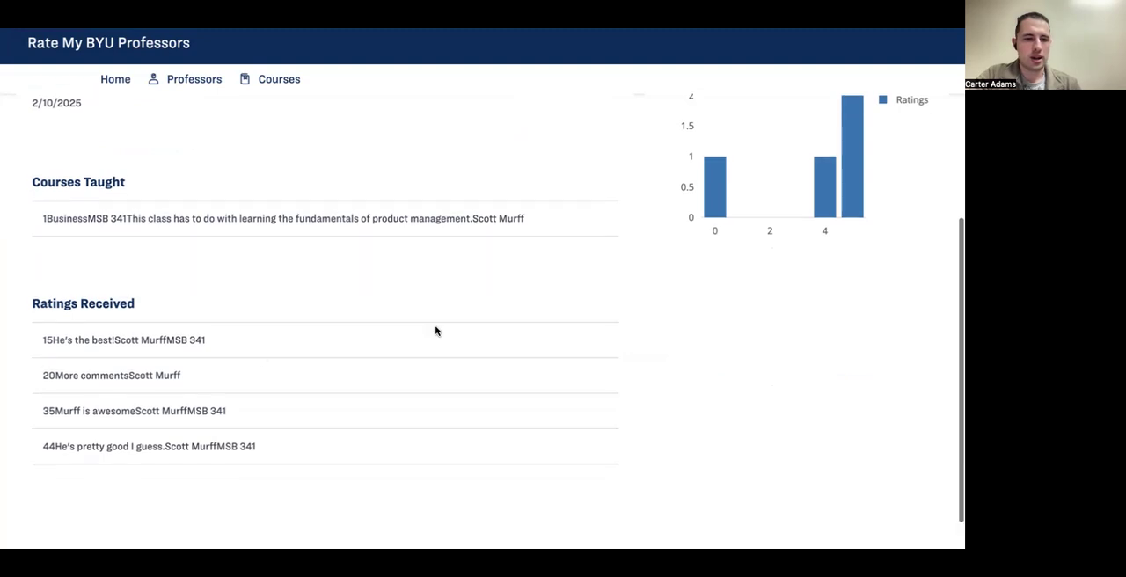
Step: Examine the "He's pretty good I guess." entry under Ratings Received and compare it with the Ratings chart
{"action": "left_click_drag", "start_coordinate": [257, 446], "coordinate": [16, 452]}
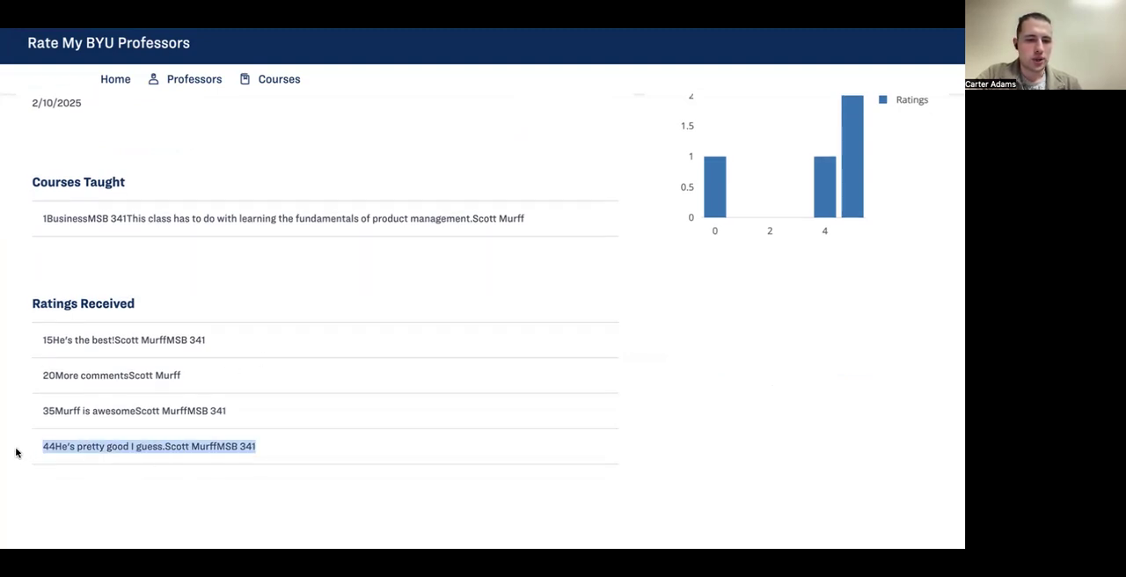
{"action": "left_click", "coordinate": [69, 476]}
{"action": "scroll", "coordinate": [178, 430], "scroll_direction": "up", "scroll_amount": 1}
{"action": "scroll", "coordinate": [176, 424], "scroll_direction": "down", "scroll_amount": 1}
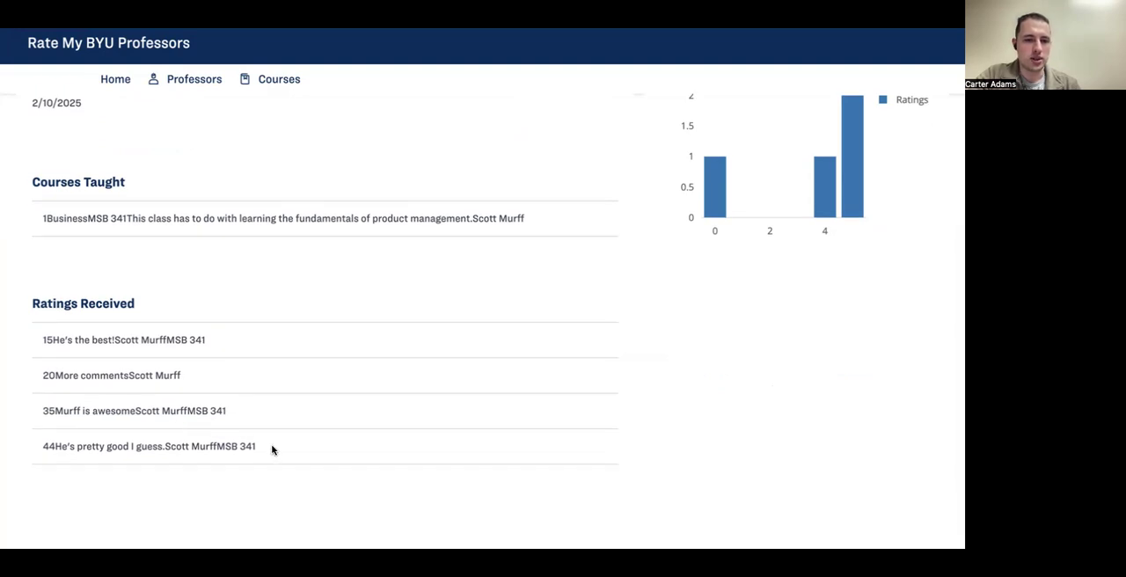
{"action": "left_click_drag", "start_coordinate": [258, 446], "coordinate": [22, 452]}
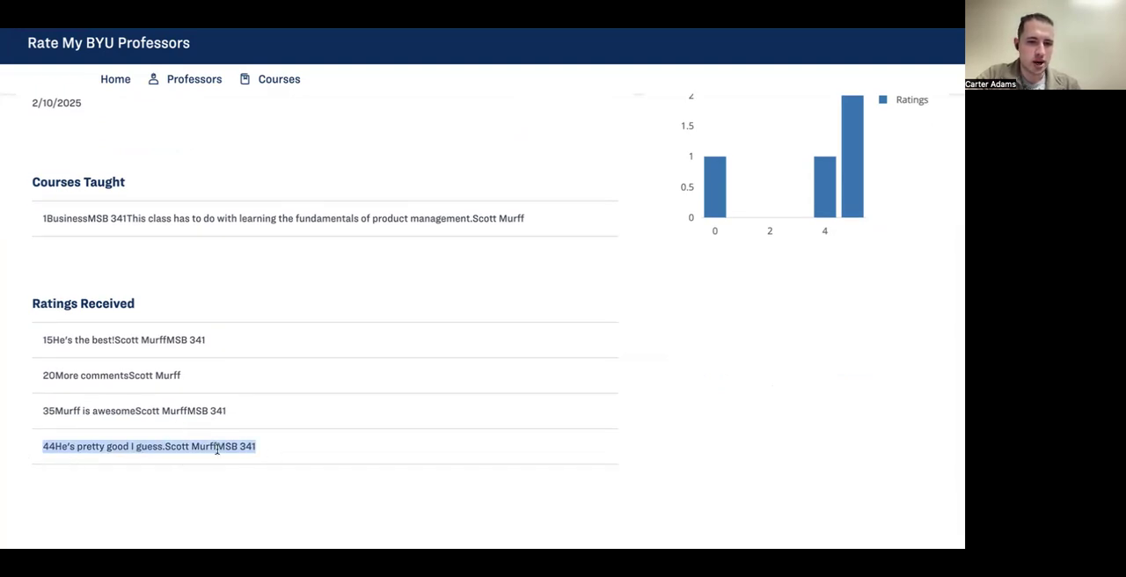
{"action": "left_click", "coordinate": [251, 459]}
{"action": "scroll", "coordinate": [255, 466], "scroll_direction": "up", "scroll_amount": 4}
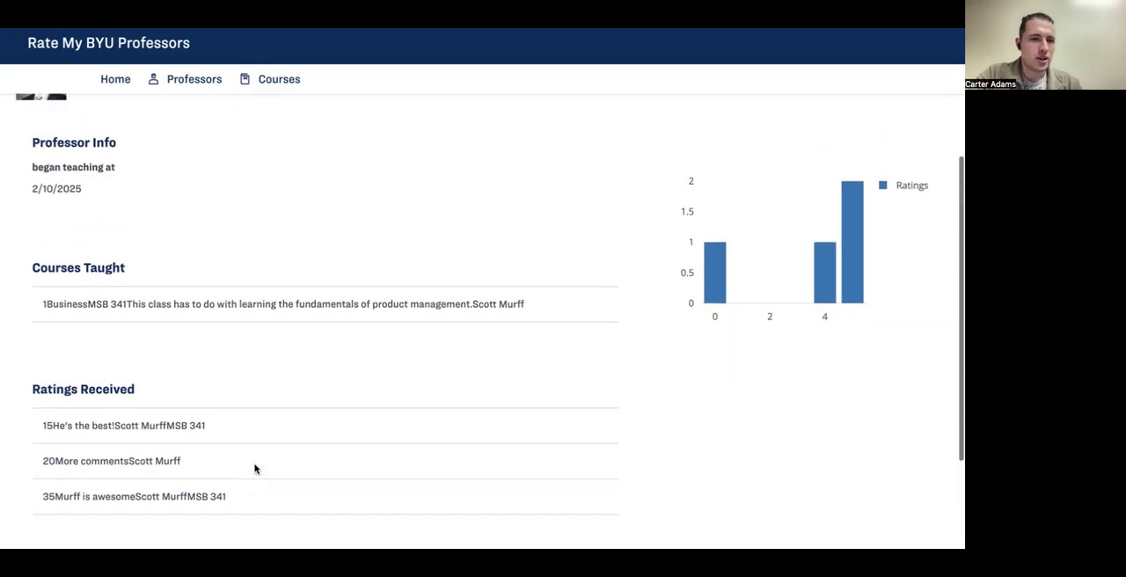
{"action": "scroll", "coordinate": [254, 468], "scroll_direction": "down", "scroll_amount": 3}
{"action": "scroll", "coordinate": [254, 468], "scroll_direction": "up", "scroll_amount": 3}
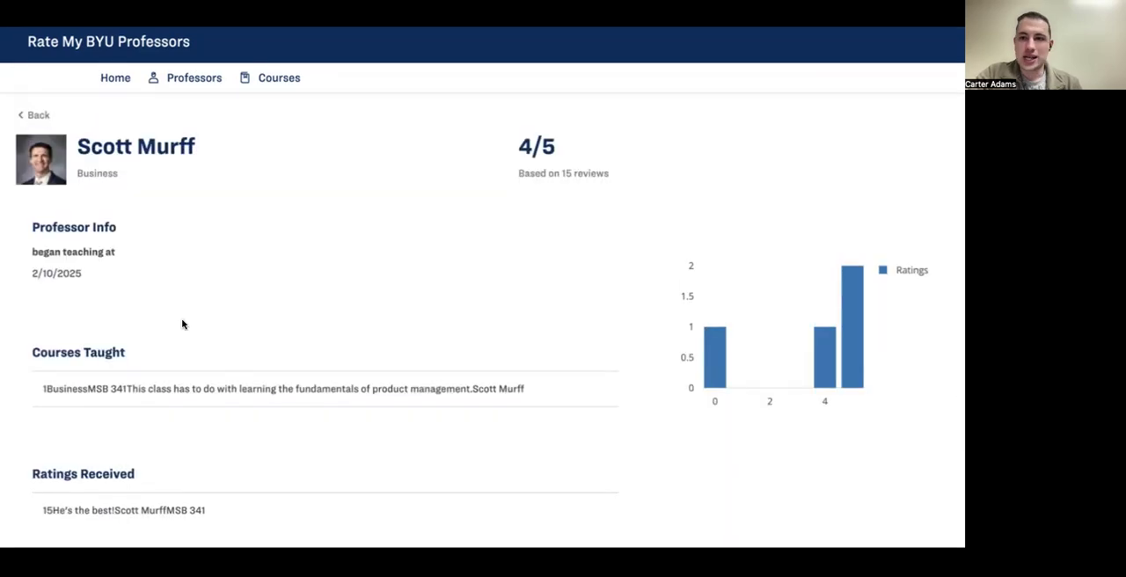
Step: Return to the Home page and search professors and courses for "A"
{"action": "left_click", "coordinate": [32, 115]}
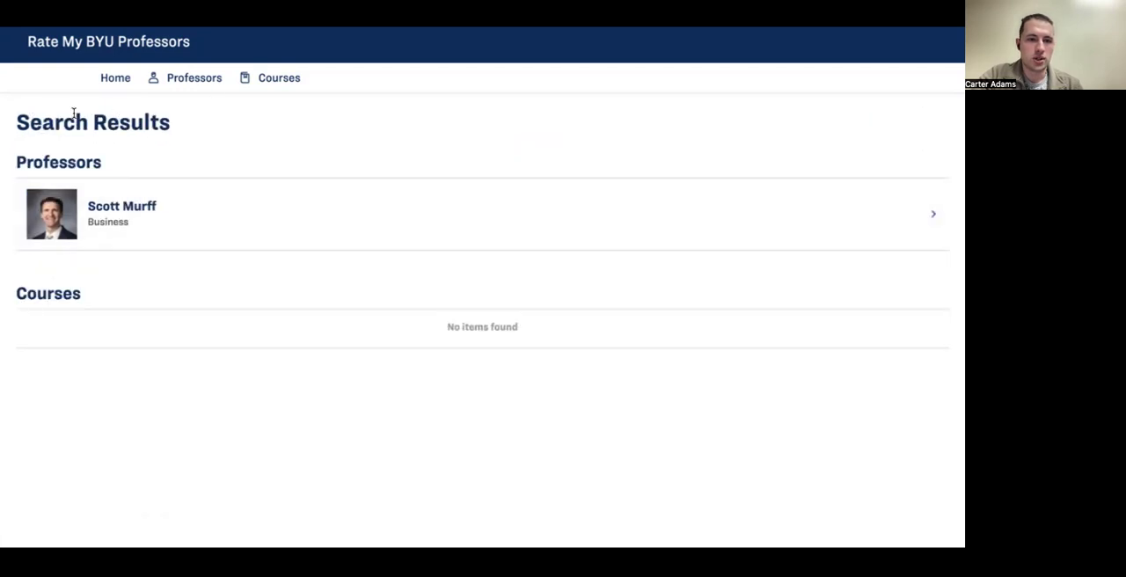
{"action": "left_click", "coordinate": [101, 88]}
{"action": "left_click", "coordinate": [418, 297]}
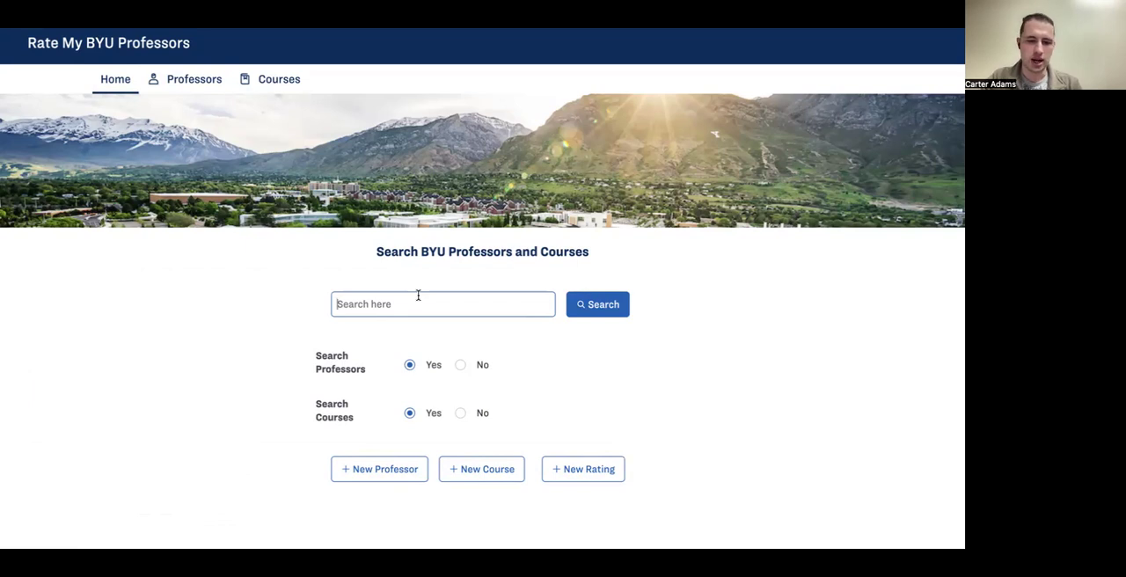
{"action": "type", "text": "A"}
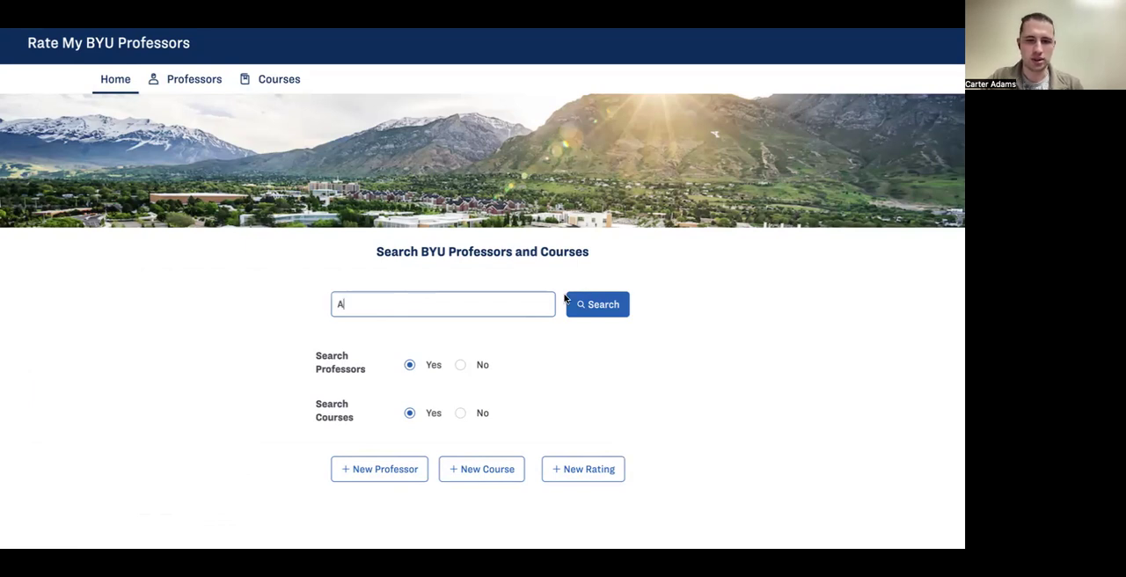
{"action": "left_click", "coordinate": [609, 316]}
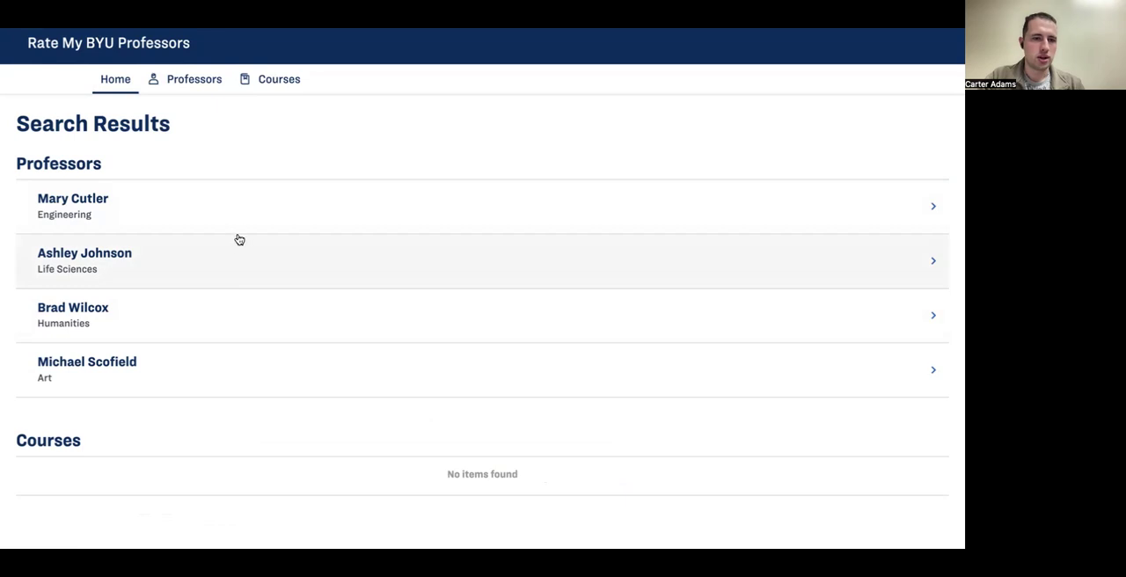
Step: Open the Engineering professor's profile from the search results and examine the Professor Info, Courses Taught, Ratings Received and chart sections
{"action": "left_click", "coordinate": [235, 224]}
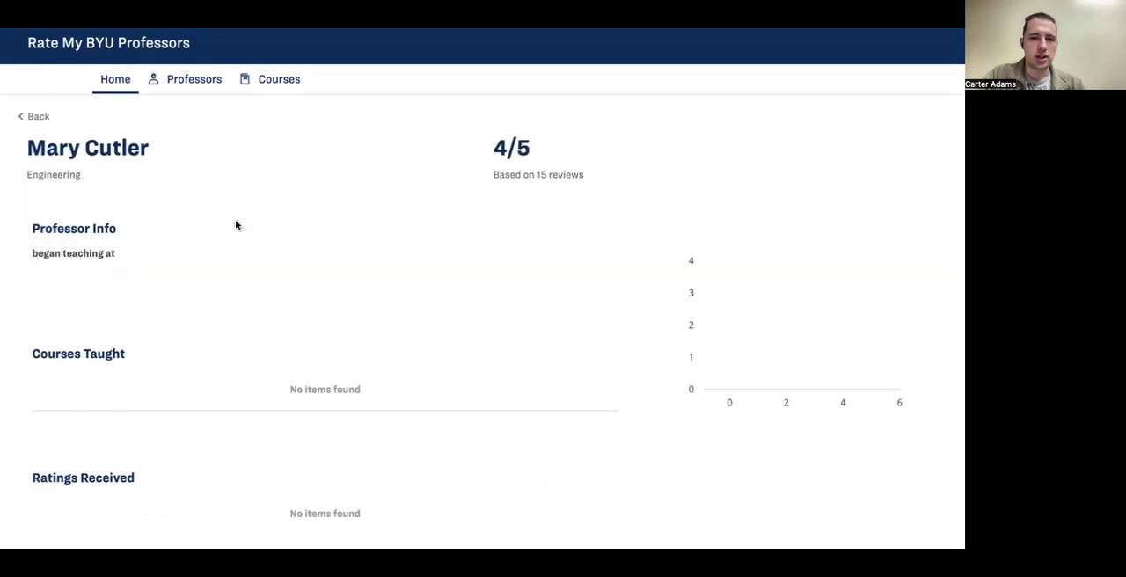
{"action": "scroll", "coordinate": [261, 264], "scroll_direction": "down", "scroll_amount": 1}
{"action": "scroll", "coordinate": [262, 268], "scroll_direction": "up", "scroll_amount": 1}
{"action": "scroll", "coordinate": [261, 266], "scroll_direction": "down", "scroll_amount": 1}
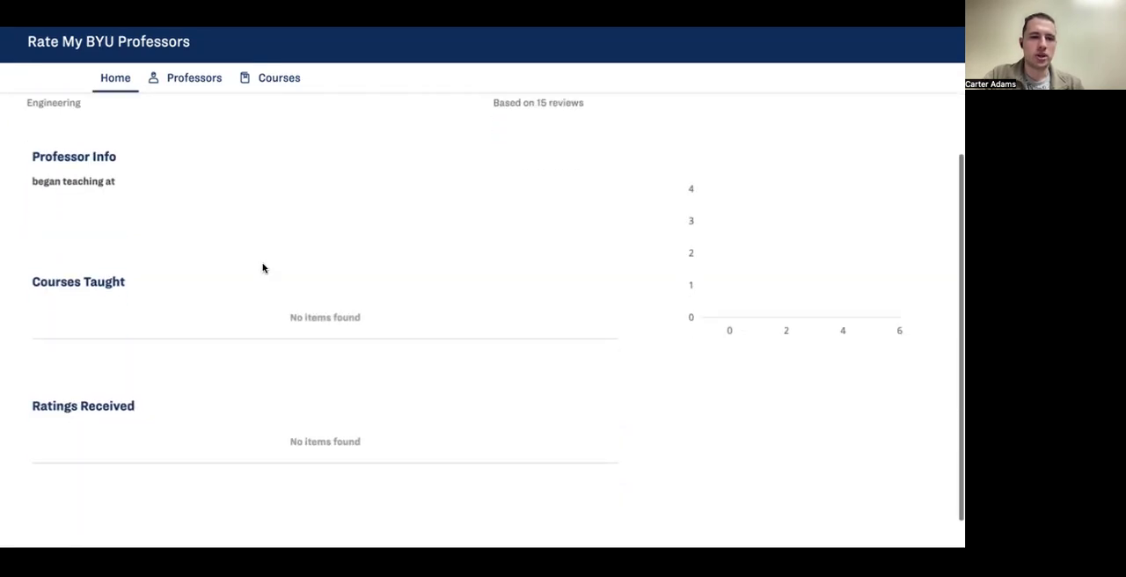
{"action": "scroll", "coordinate": [255, 262], "scroll_direction": "up", "scroll_amount": 1}
{"action": "scroll", "coordinate": [100, 352], "scroll_direction": "down", "scroll_amount": 1}
{"action": "scroll", "coordinate": [100, 351], "scroll_direction": "up", "scroll_amount": 1}
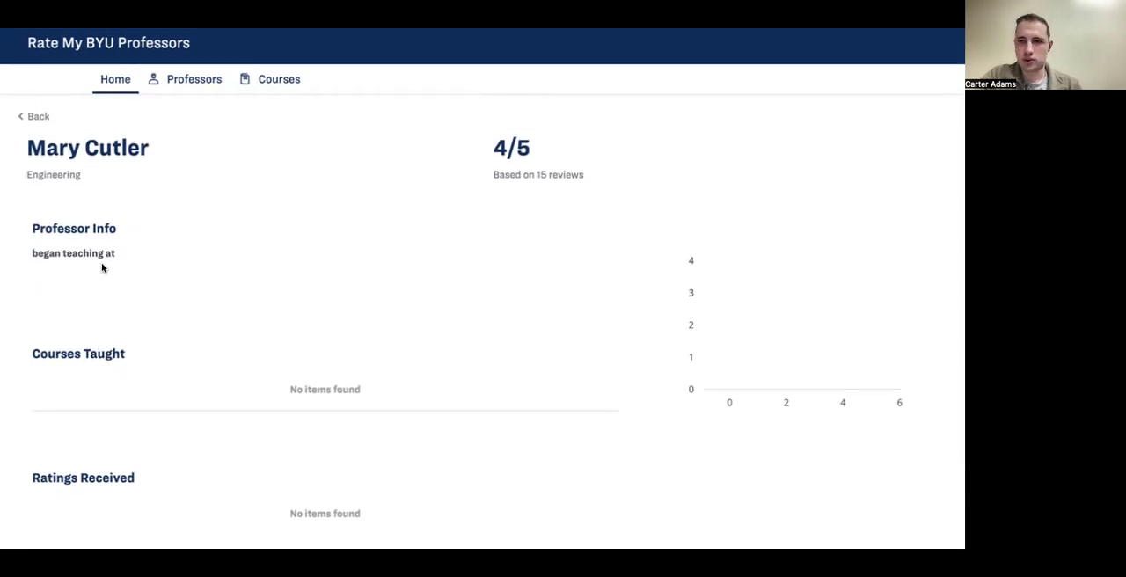
{"action": "scroll", "coordinate": [68, 233], "scroll_direction": "down", "scroll_amount": 1}
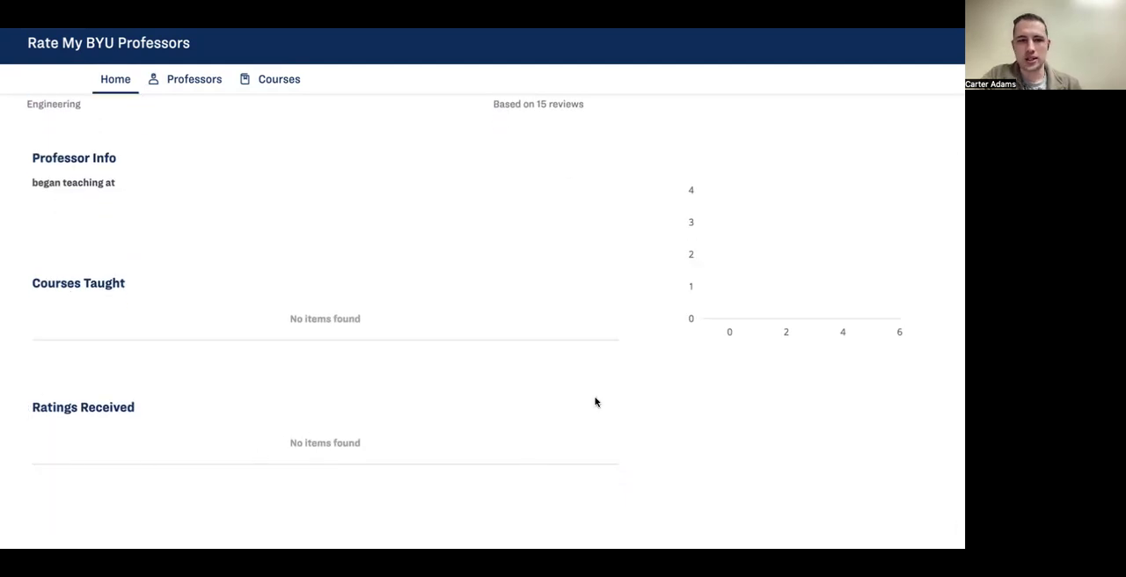
{"action": "scroll", "coordinate": [316, 352], "scroll_direction": "up", "scroll_amount": 1}
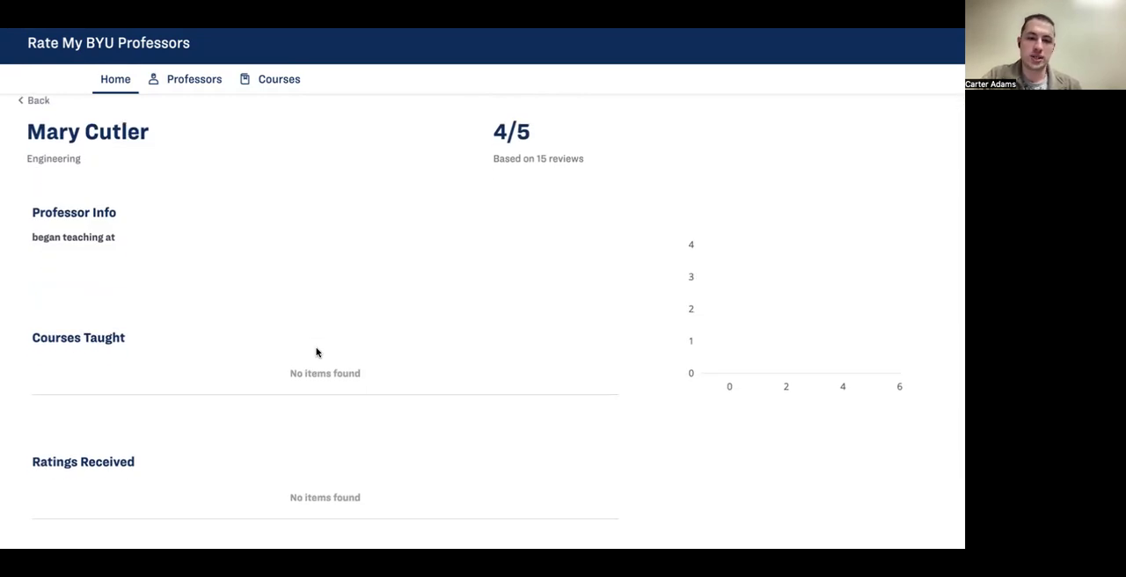
{"action": "scroll", "coordinate": [316, 352], "scroll_direction": "down", "scroll_amount": 1}
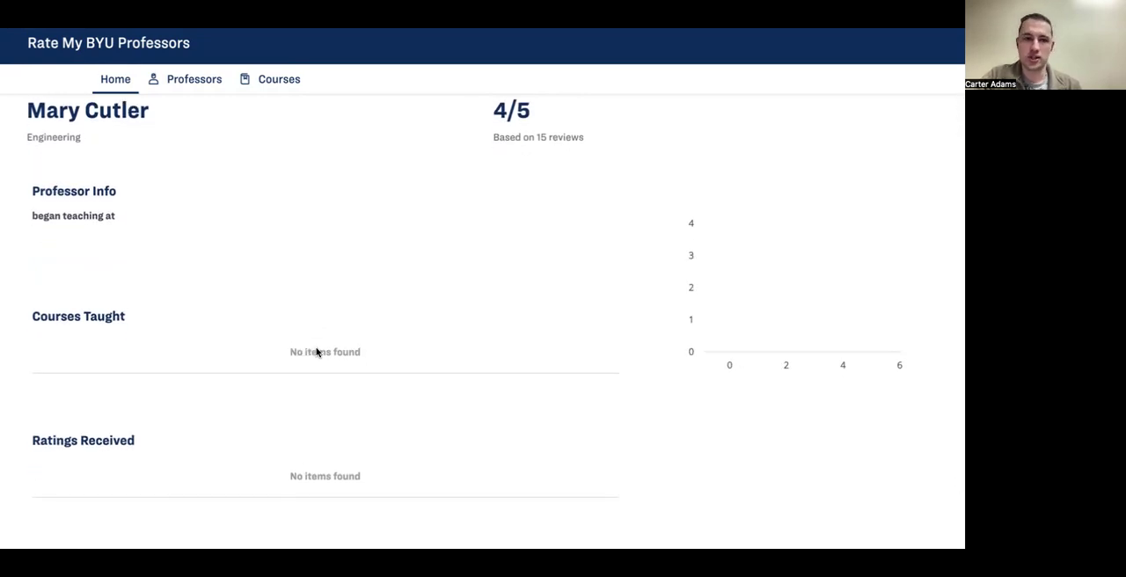
{"action": "scroll", "coordinate": [302, 324], "scroll_direction": "up", "scroll_amount": 1}
{"action": "scroll", "coordinate": [211, 241], "scroll_direction": "down", "scroll_amount": 1}
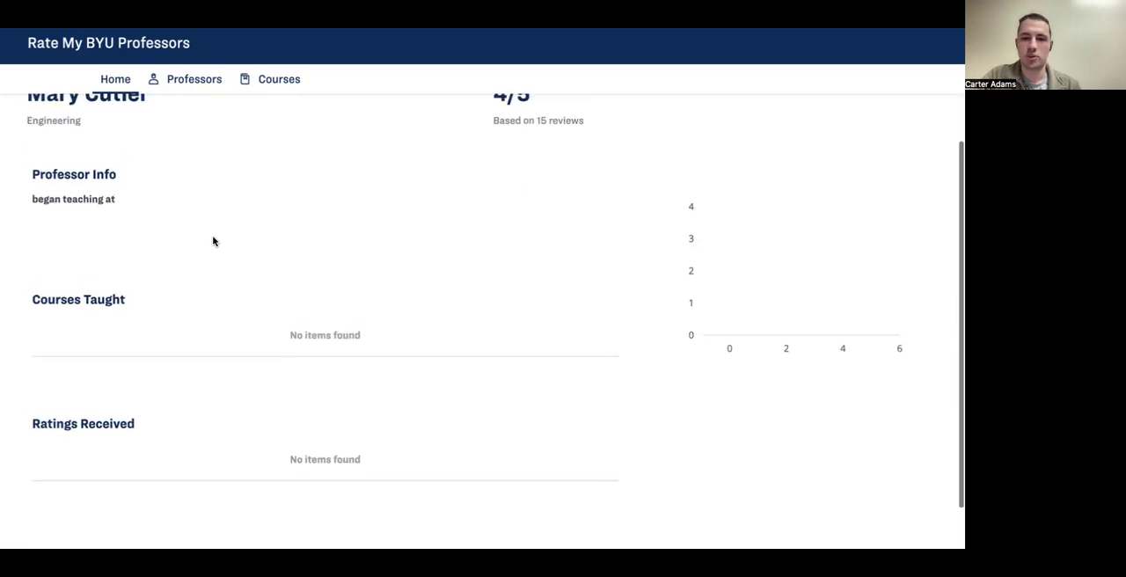
{"action": "scroll", "coordinate": [212, 241], "scroll_direction": "up", "scroll_amount": 1}
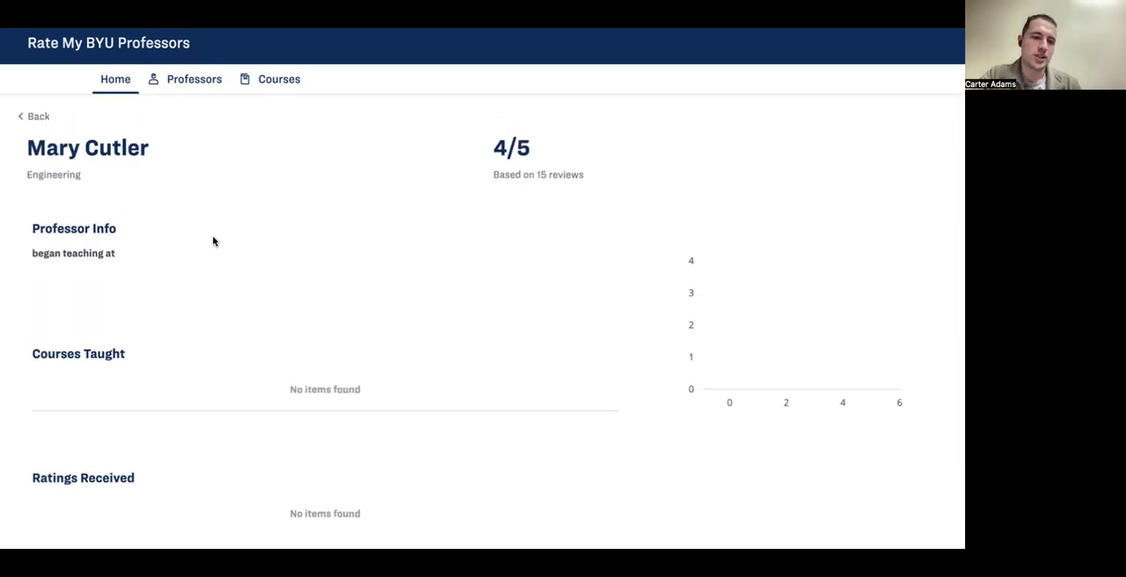
{"action": "scroll", "coordinate": [212, 241], "scroll_direction": "down", "scroll_amount": 1}
{"action": "scroll", "coordinate": [212, 241], "scroll_direction": "up", "scroll_amount": 1}
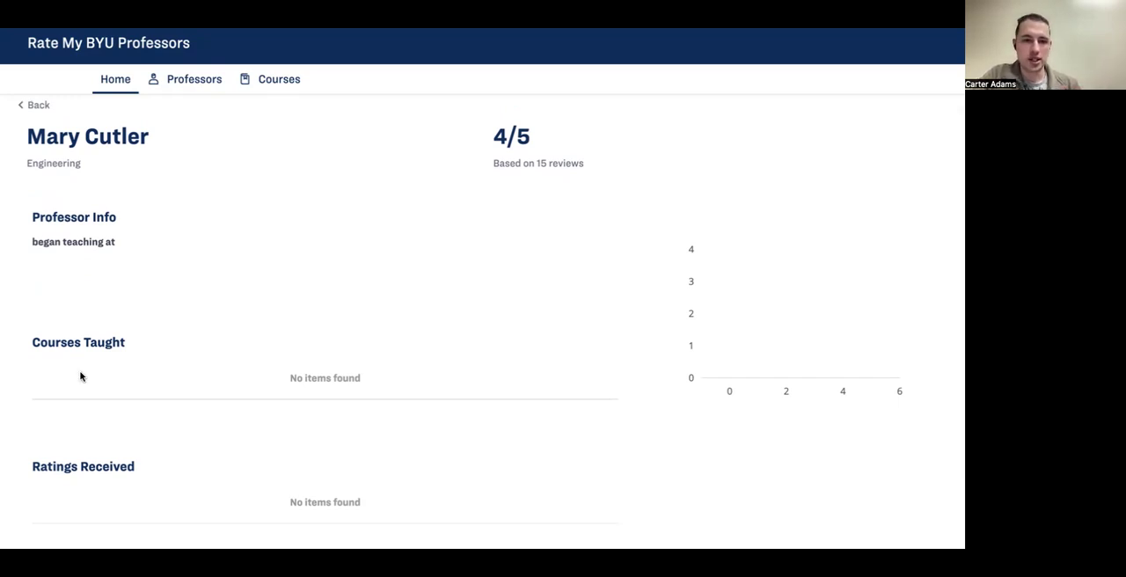
{"action": "scroll", "coordinate": [80, 377], "scroll_direction": "down", "scroll_amount": 1}
{"action": "scroll", "coordinate": [80, 376], "scroll_direction": "up", "scroll_amount": 1}
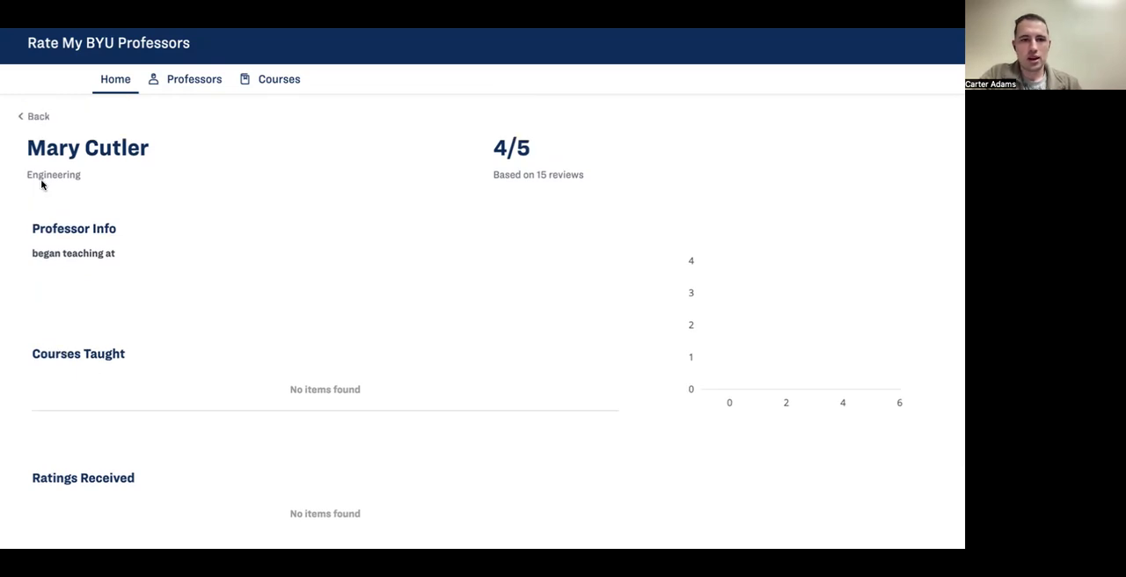
{"action": "scroll", "coordinate": [147, 215], "scroll_direction": "down", "scroll_amount": 1}
{"action": "scroll", "coordinate": [148, 215], "scroll_direction": "up", "scroll_amount": 1}
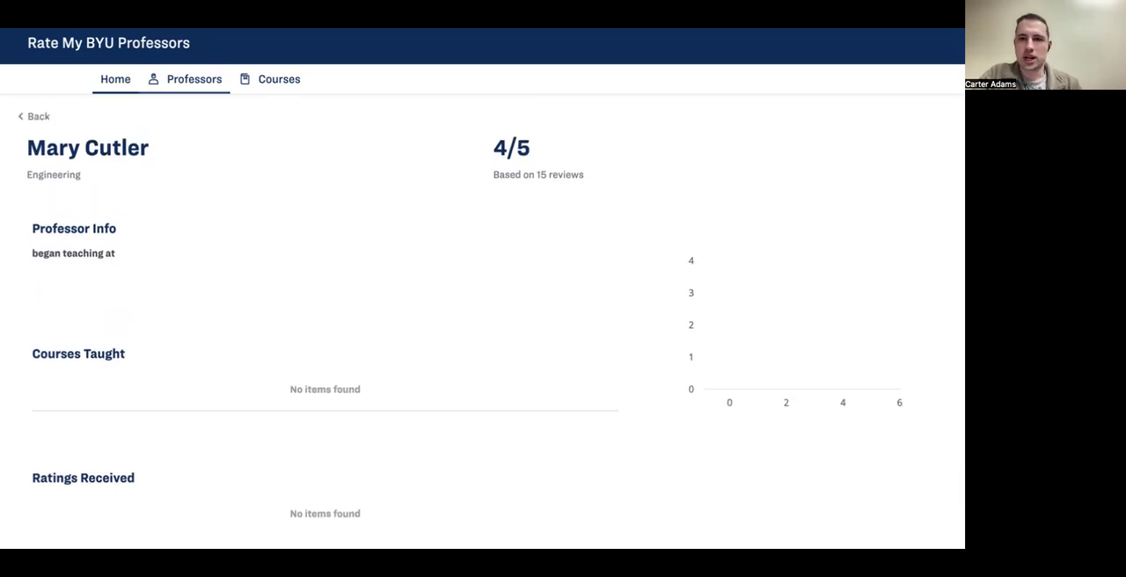
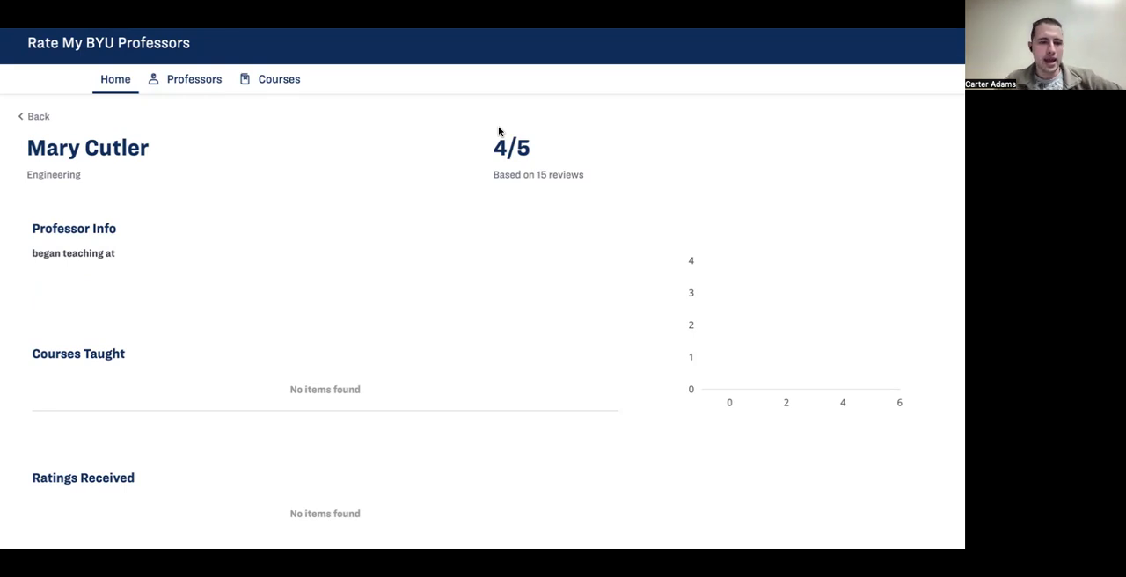
Step: Return to the Home page and search professors and courses for the Business professor's first name
{"action": "left_click", "coordinate": [25, 118]}
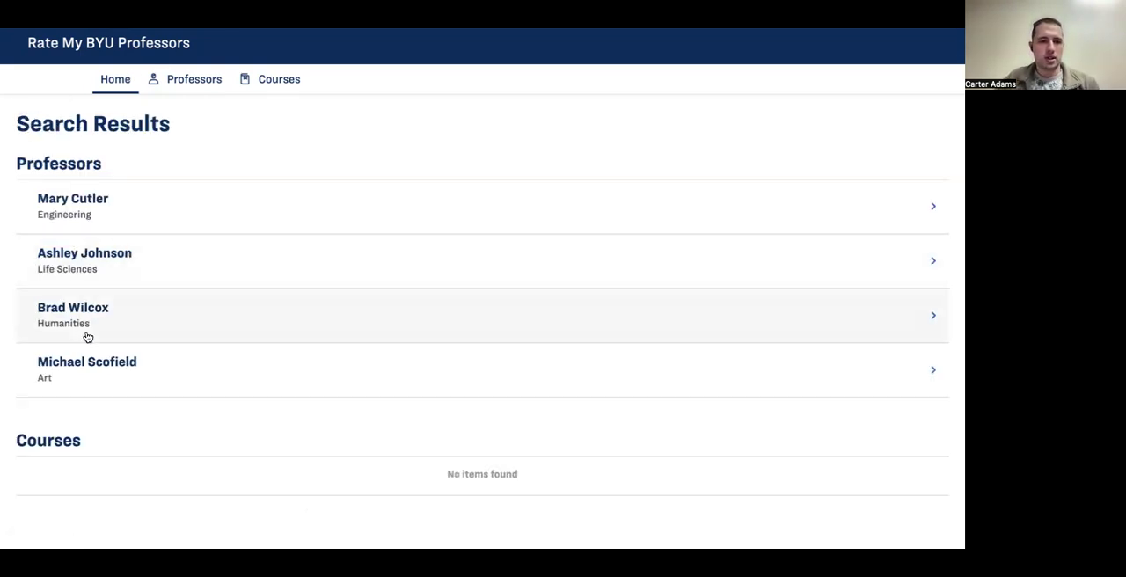
{"action": "left_click", "coordinate": [32, 36]}
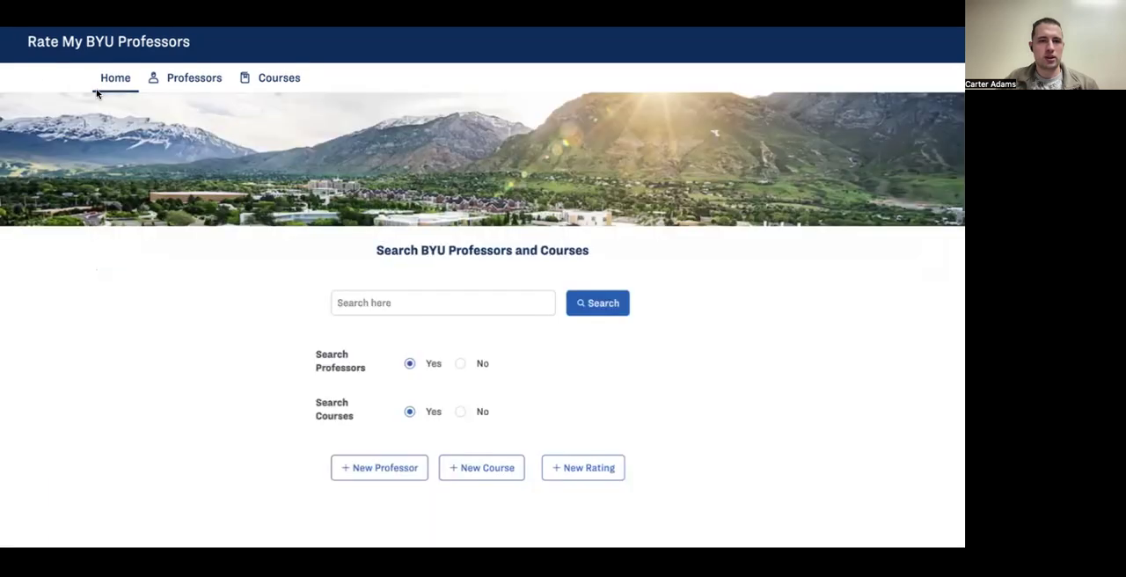
{"action": "left_click", "coordinate": [356, 298]}
{"action": "type", "text": "Scot"}
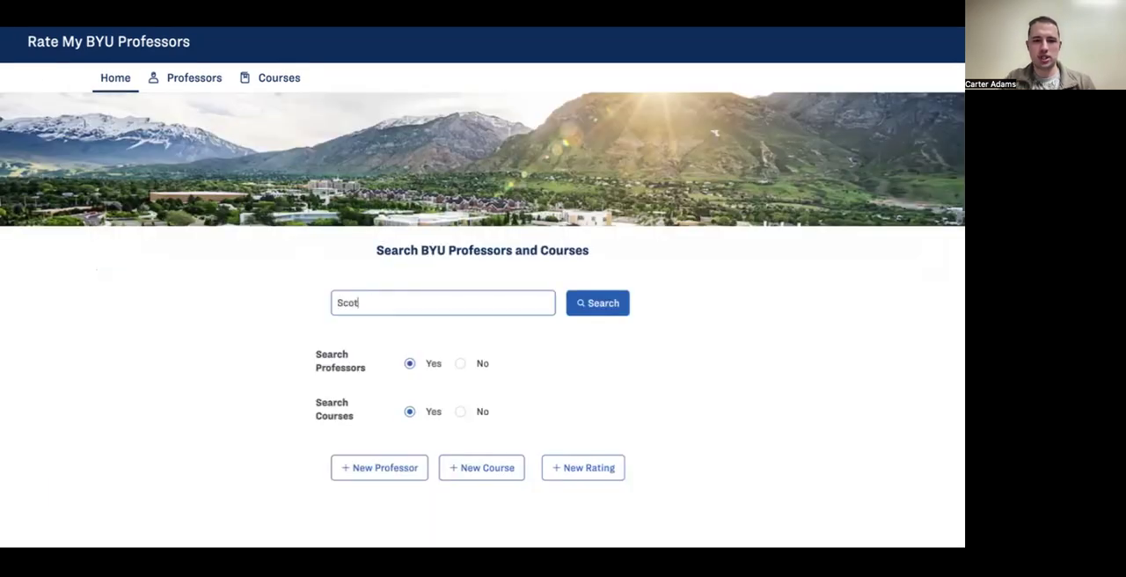
{"action": "left_click", "coordinate": [595, 315]}
Step: Open the Business professor's profile from the search results and examine the Courses Taught and Ratings Received lists
{"action": "left_click", "coordinate": [217, 218]}
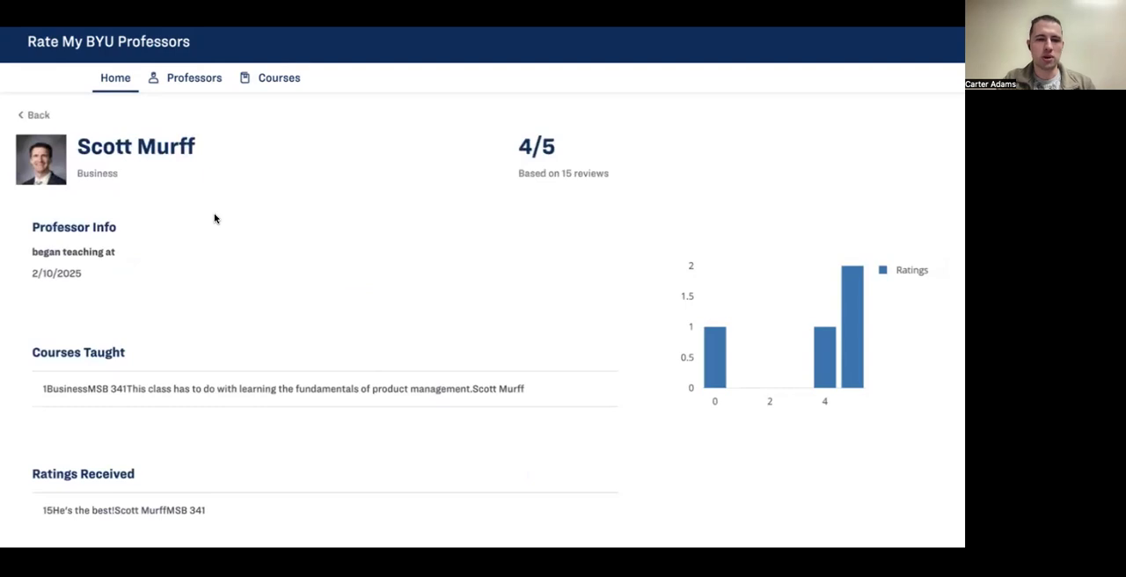
{"action": "scroll", "coordinate": [239, 356], "scroll_direction": "down", "scroll_amount": 3}
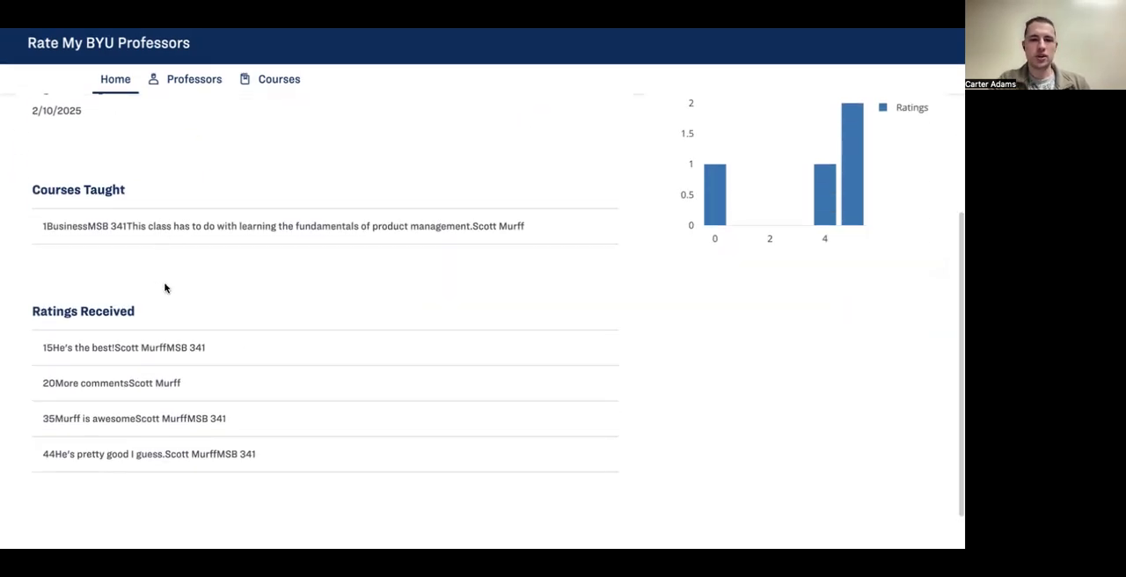
{"action": "scroll", "coordinate": [123, 228], "scroll_direction": "up", "scroll_amount": 1}
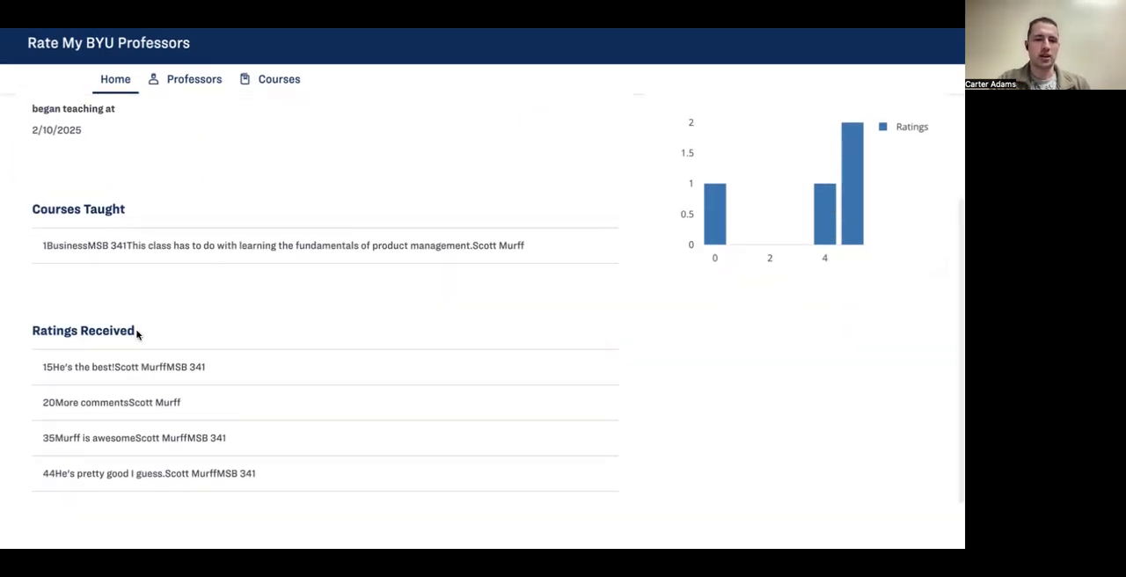
{"action": "scroll", "coordinate": [138, 347], "scroll_direction": "down", "scroll_amount": 1}
{"action": "scroll", "coordinate": [141, 369], "scroll_direction": "up", "scroll_amount": 3}
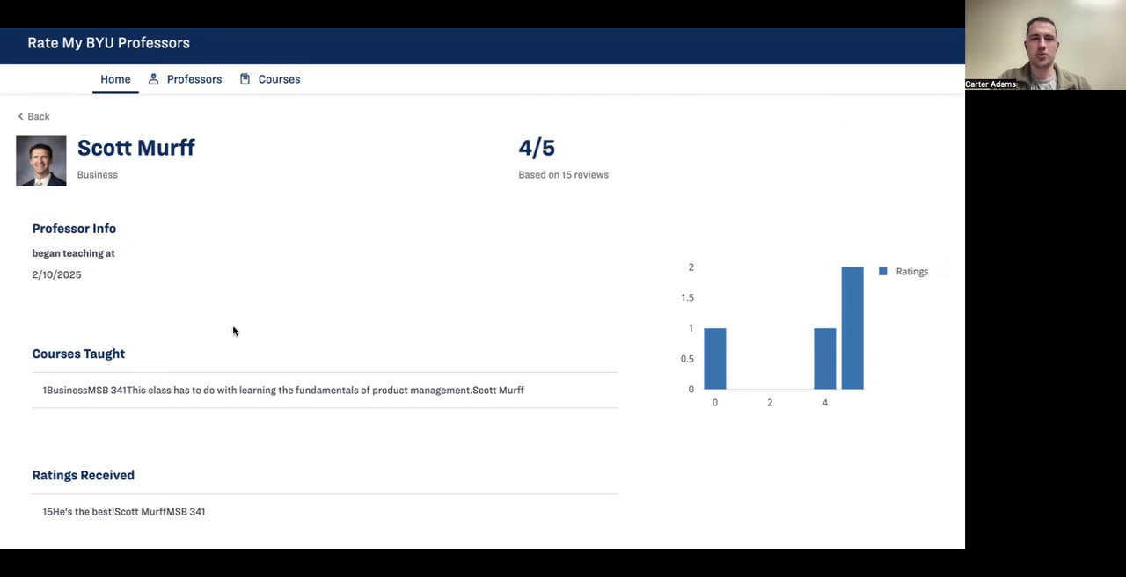
Step: Switch to Mendix Studio Pro and open the Rating_NewEdit page from the OverviewPages folder
{"action": "key", "text": "super+Tab"}
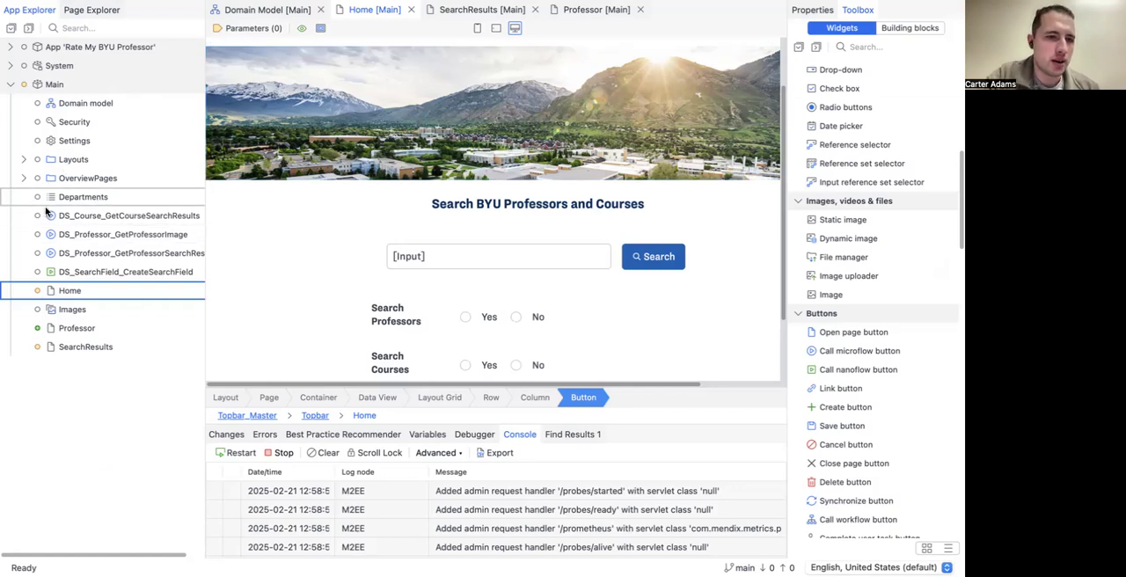
{"action": "left_click", "coordinate": [24, 179]}
{"action": "double_click", "coordinate": [75, 290]}
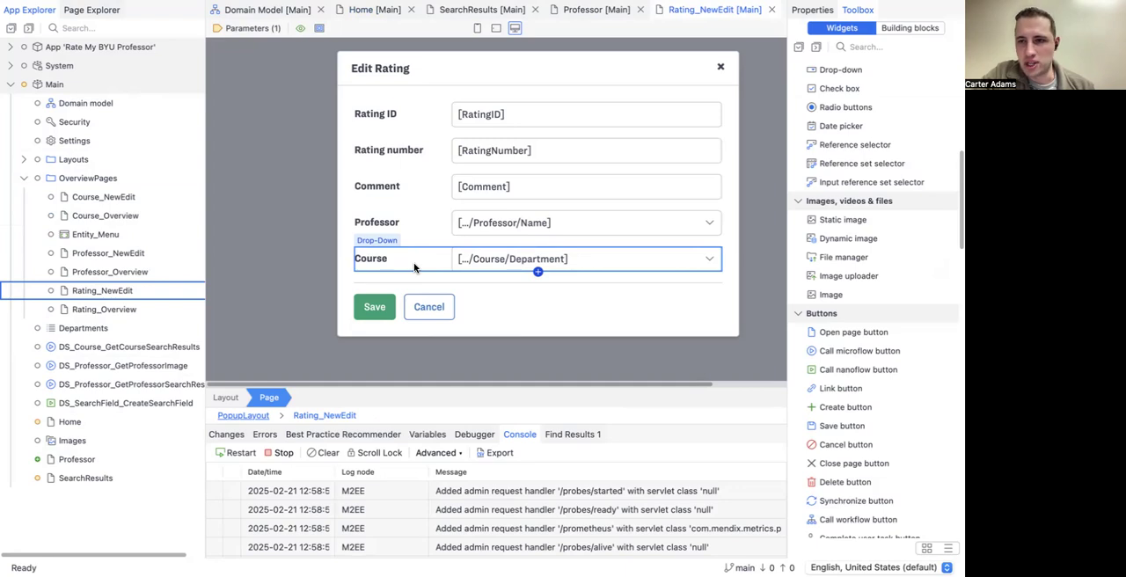
Step: Set the Course drop-down's attribute on the Edit Rating form to CourseNumber, save the page and rerun the app
{"action": "left_click", "coordinate": [471, 261]}
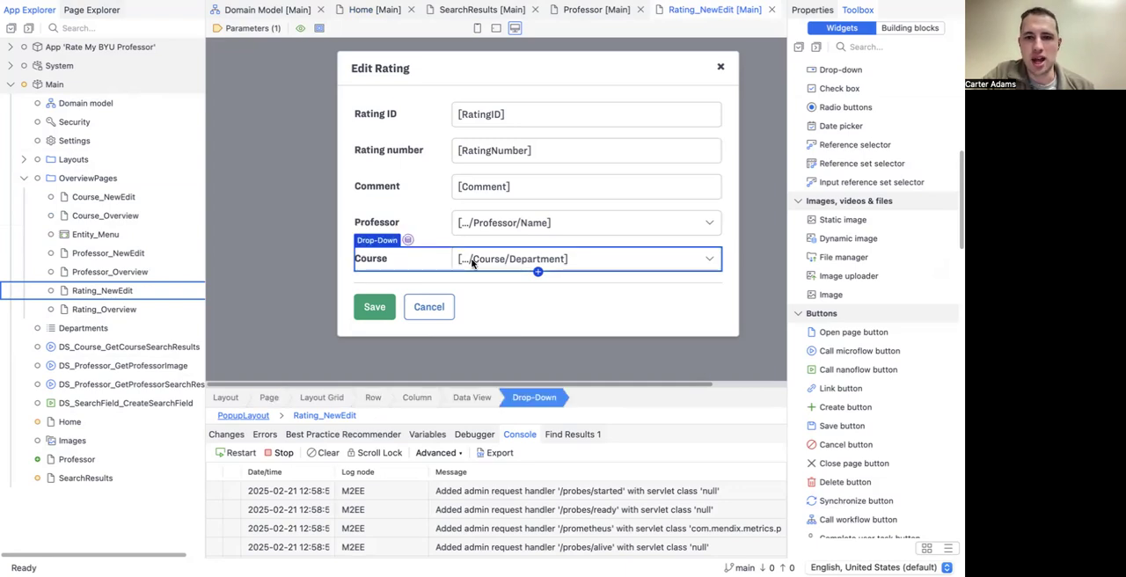
{"action": "double_click", "coordinate": [471, 261]}
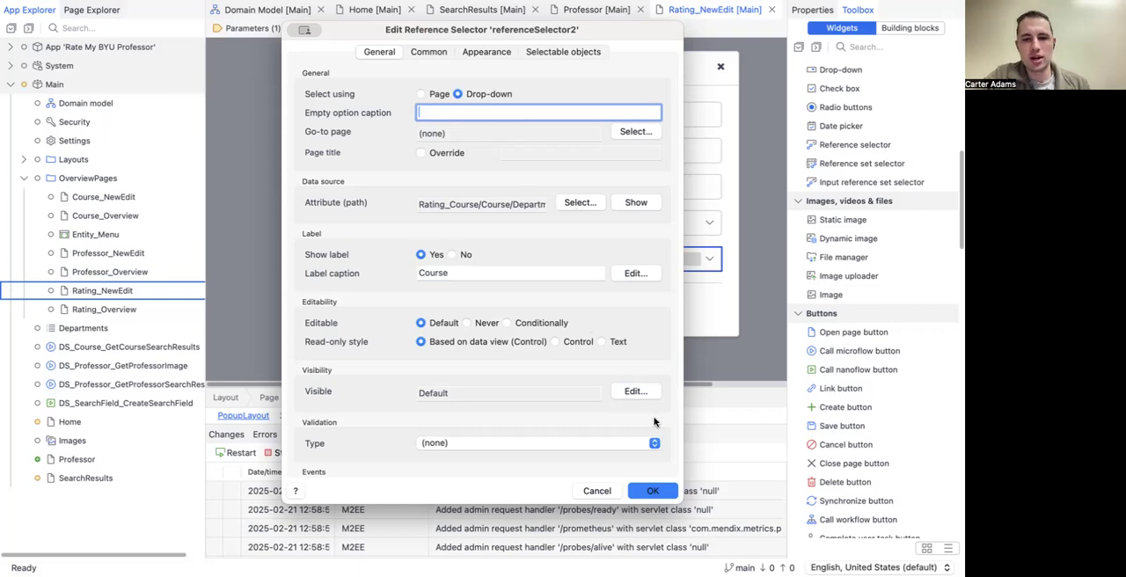
{"action": "left_click", "coordinate": [575, 203]}
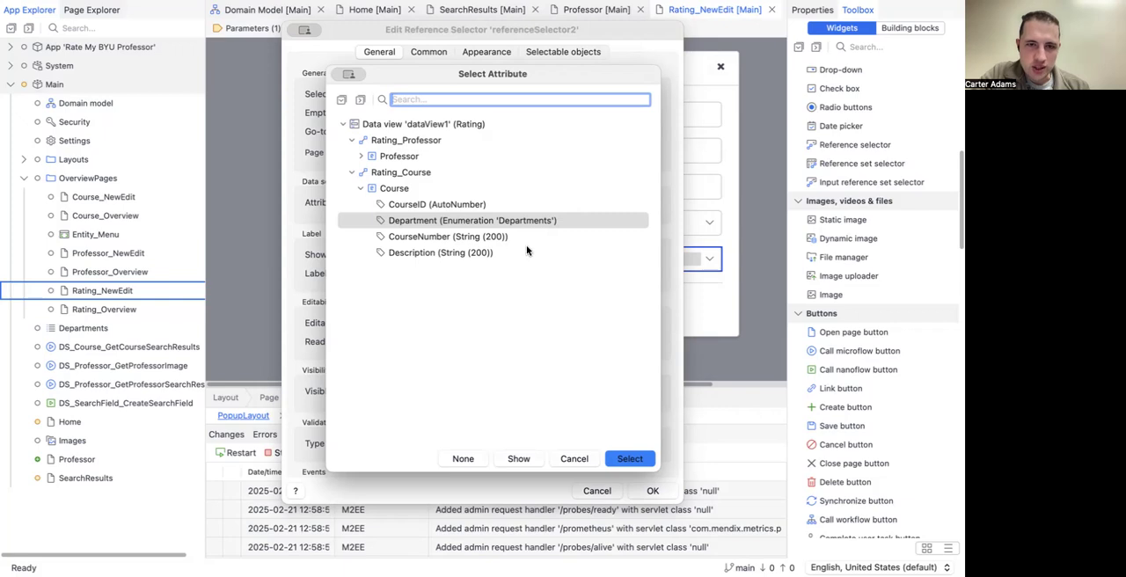
{"action": "left_click", "coordinate": [497, 237]}
{"action": "left_click", "coordinate": [624, 462]}
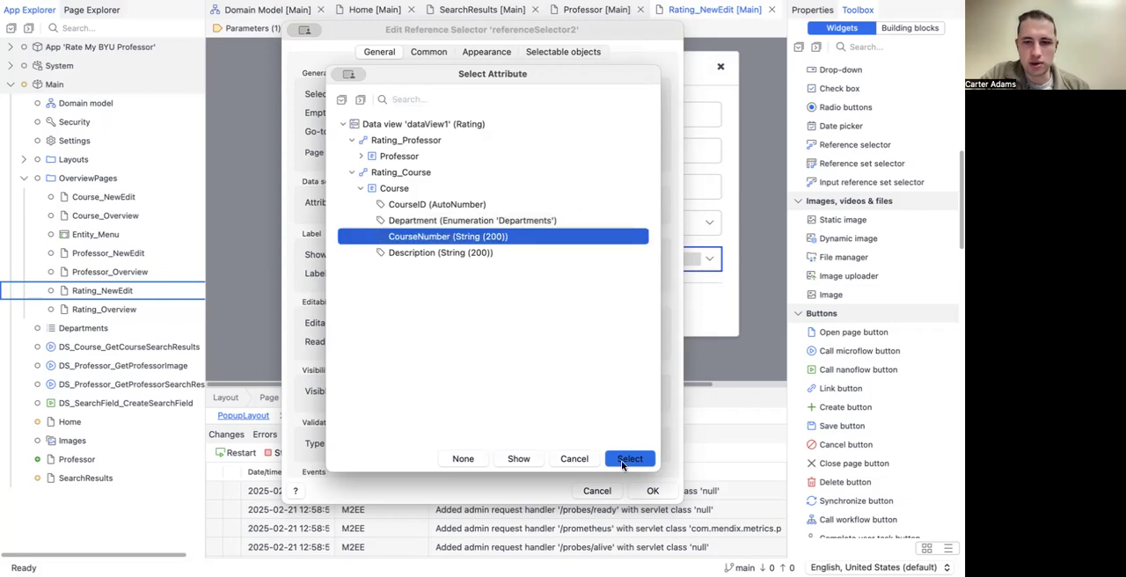
{"action": "left_click", "coordinate": [653, 490]}
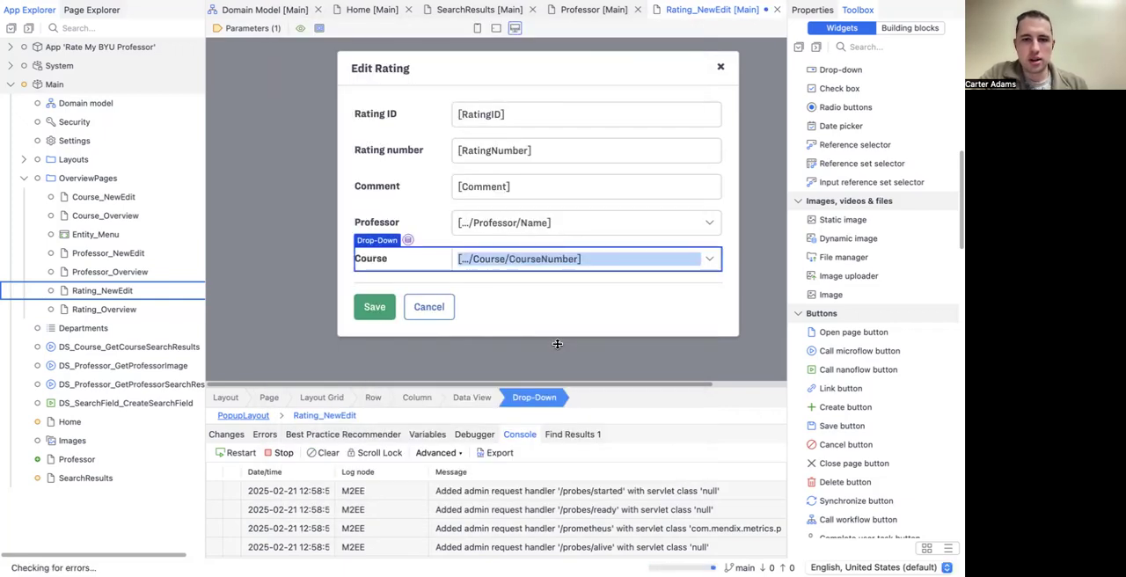
{"action": "key", "text": "ctrl+s"}
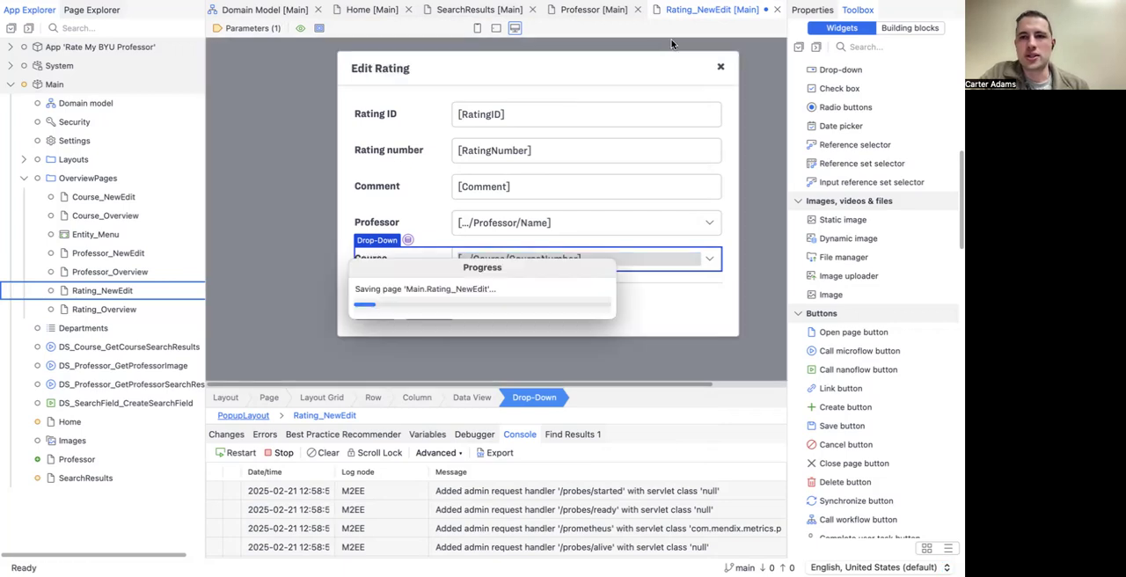
{"action": "key", "text": "F5"}
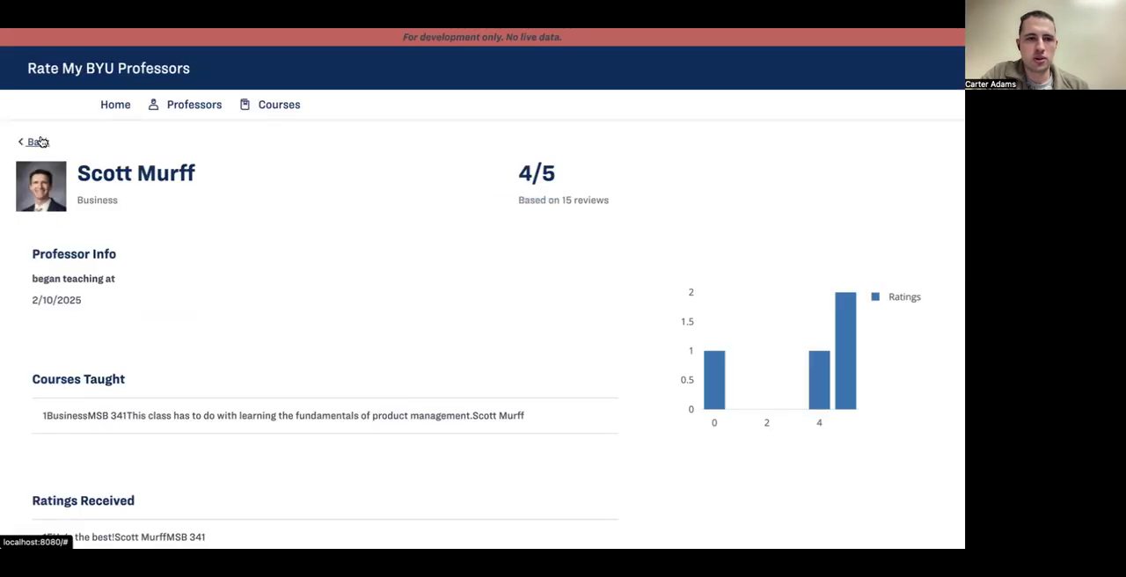
Step: Start a new rating from the app's Home page, check the Course options, and cancel the form
{"action": "left_click", "coordinate": [102, 109]}
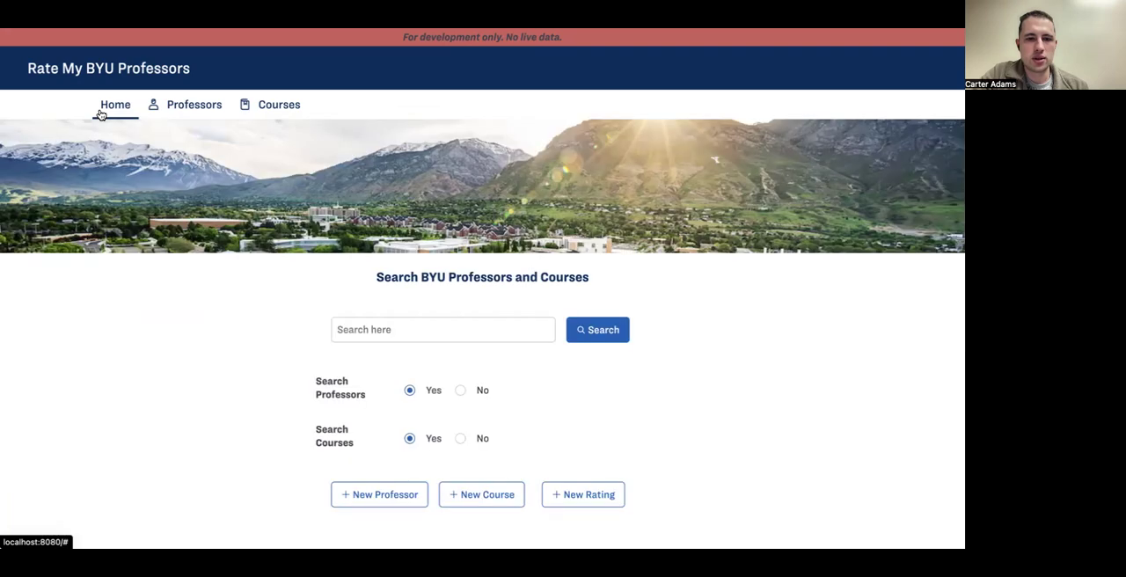
{"action": "scroll", "coordinate": [334, 324], "scroll_direction": "down", "scroll_amount": 1}
{"action": "left_click", "coordinate": [582, 475]}
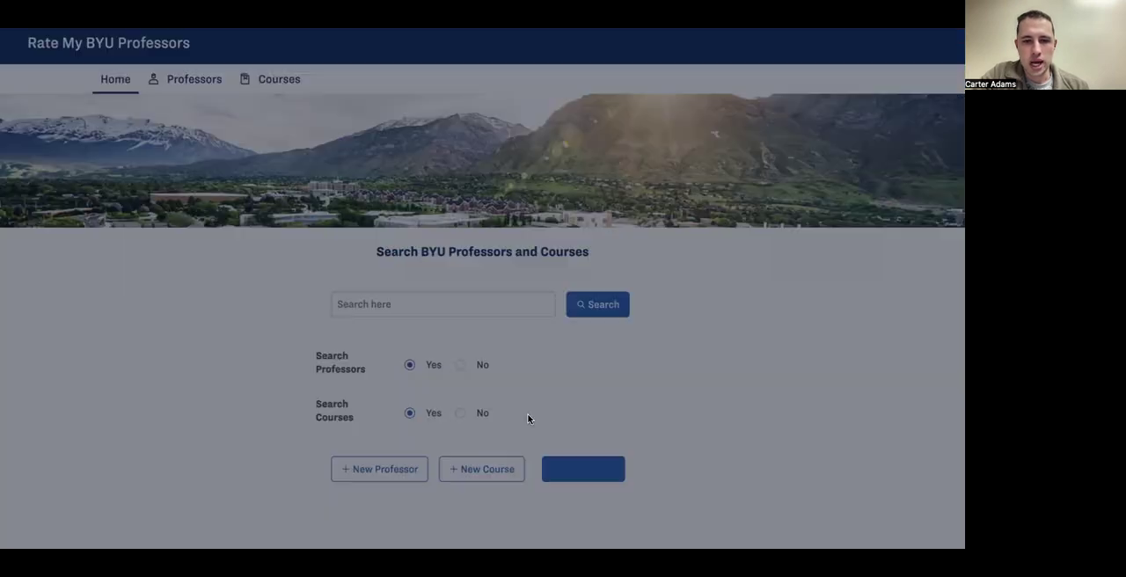
{"action": "left_click", "coordinate": [452, 318]}
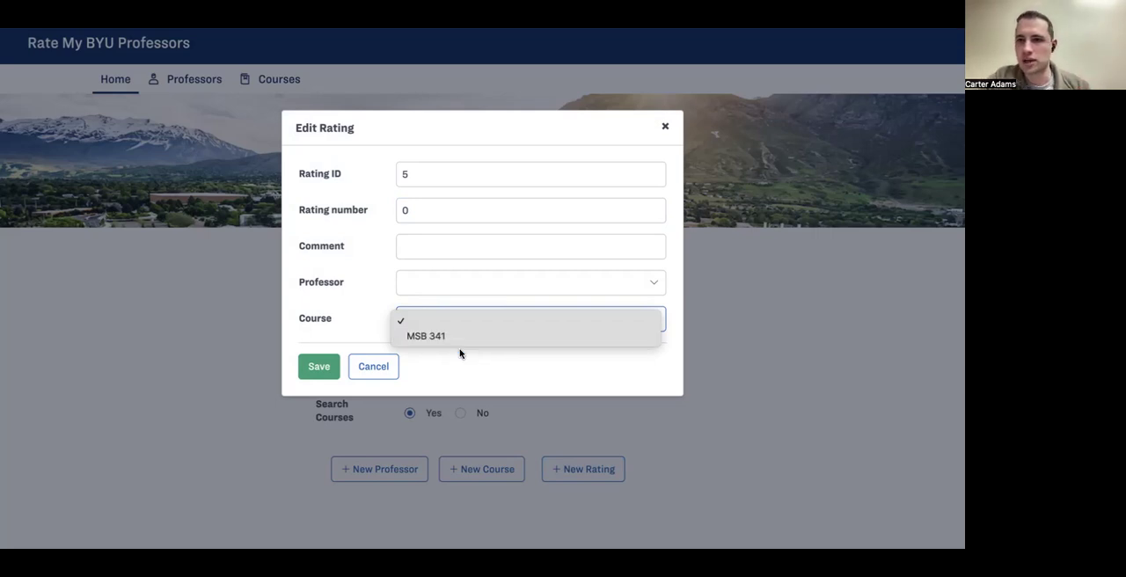
{"action": "left_click", "coordinate": [384, 319]}
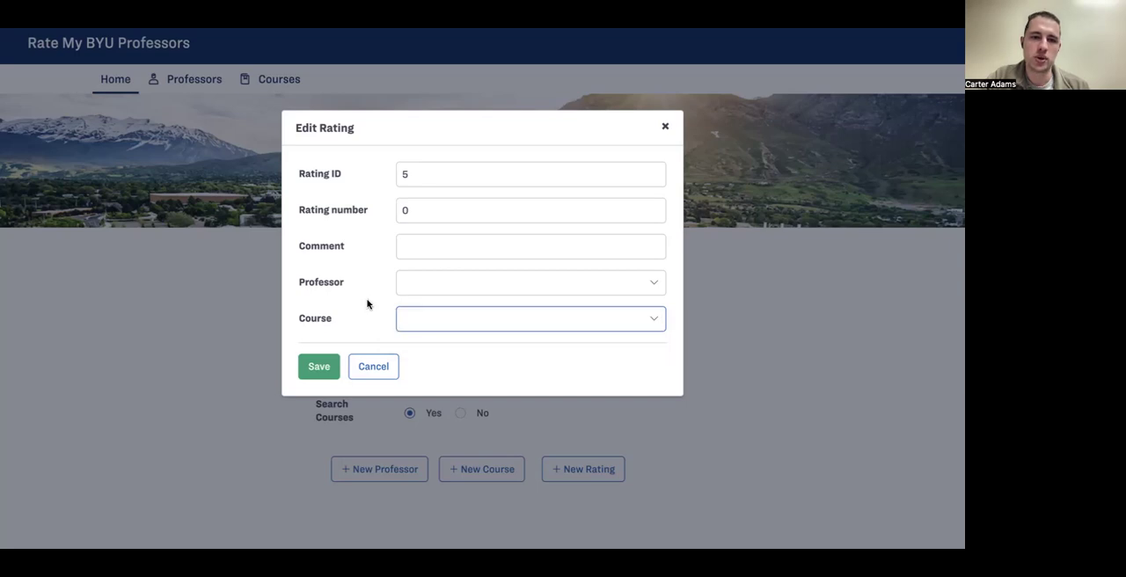
{"action": "left_click", "coordinate": [383, 370]}
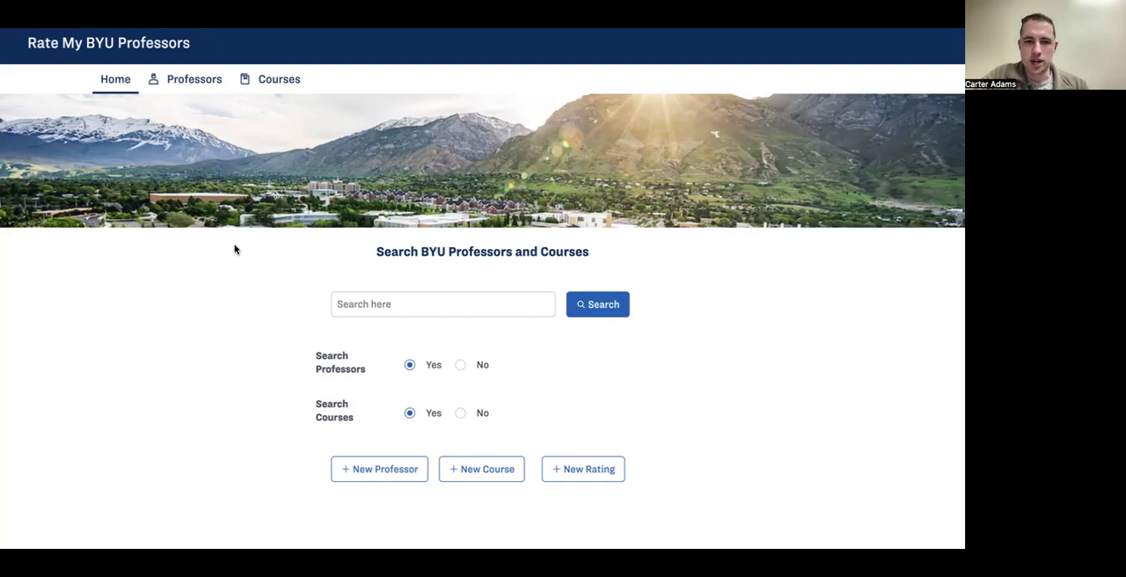
Step: From the Home page, search again for the Business professor by full first name
{"action": "left_click", "coordinate": [193, 83]}
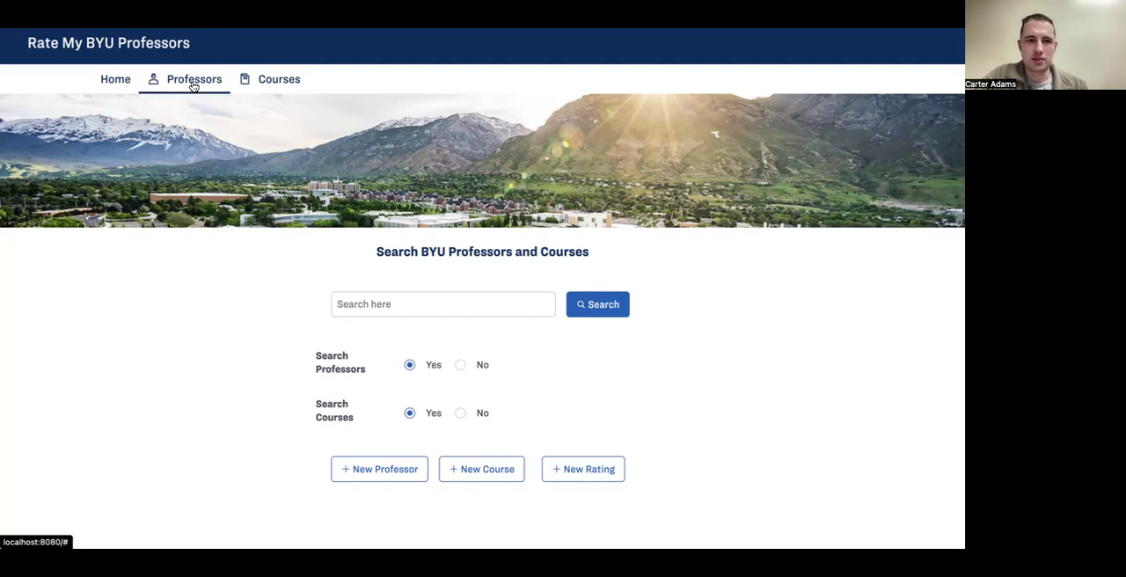
{"action": "left_click", "coordinate": [118, 85]}
{"action": "left_click", "coordinate": [457, 307]}
{"action": "type", "text": "Scott"}
{"action": "left_click", "coordinate": [615, 304]}
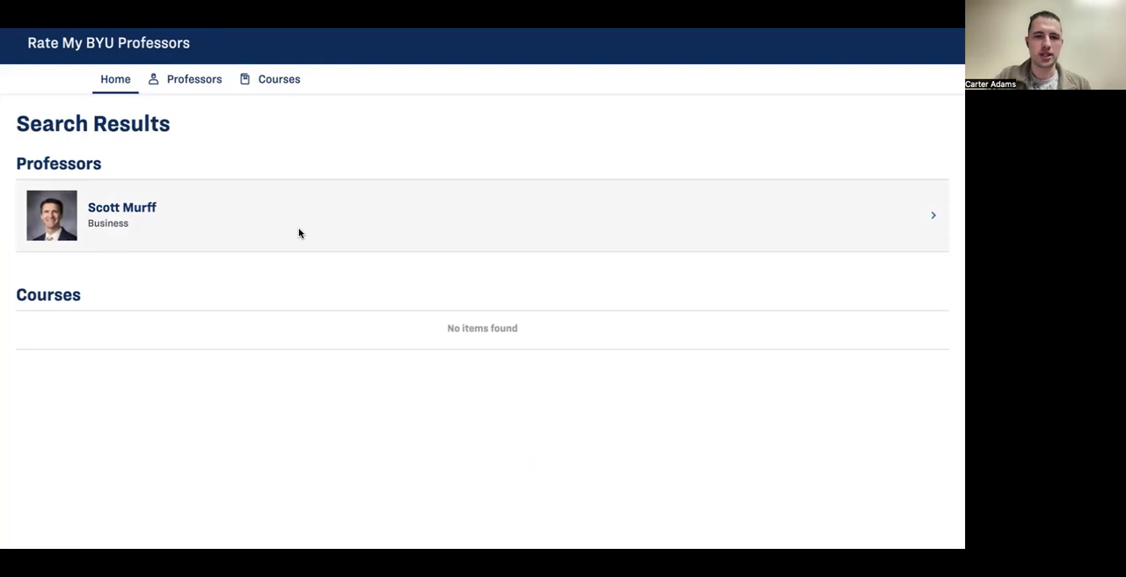
Step: Open the professor's profile and compare the overall score and review count with the Ratings chart and Ratings Received list
{"action": "left_click", "coordinate": [298, 232]}
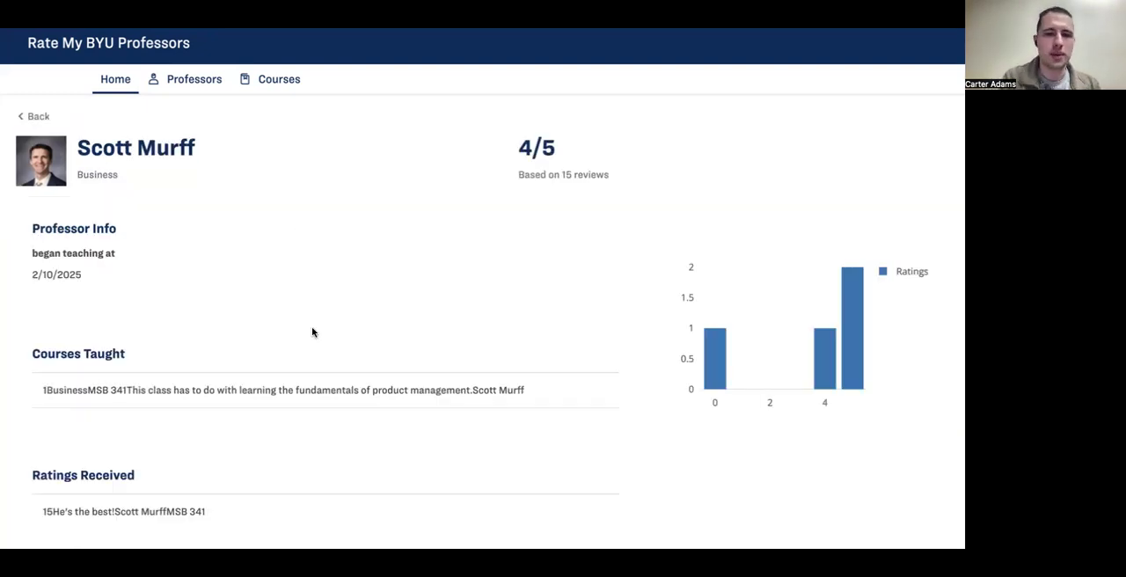
{"action": "scroll", "coordinate": [311, 332], "scroll_direction": "down", "scroll_amount": 2}
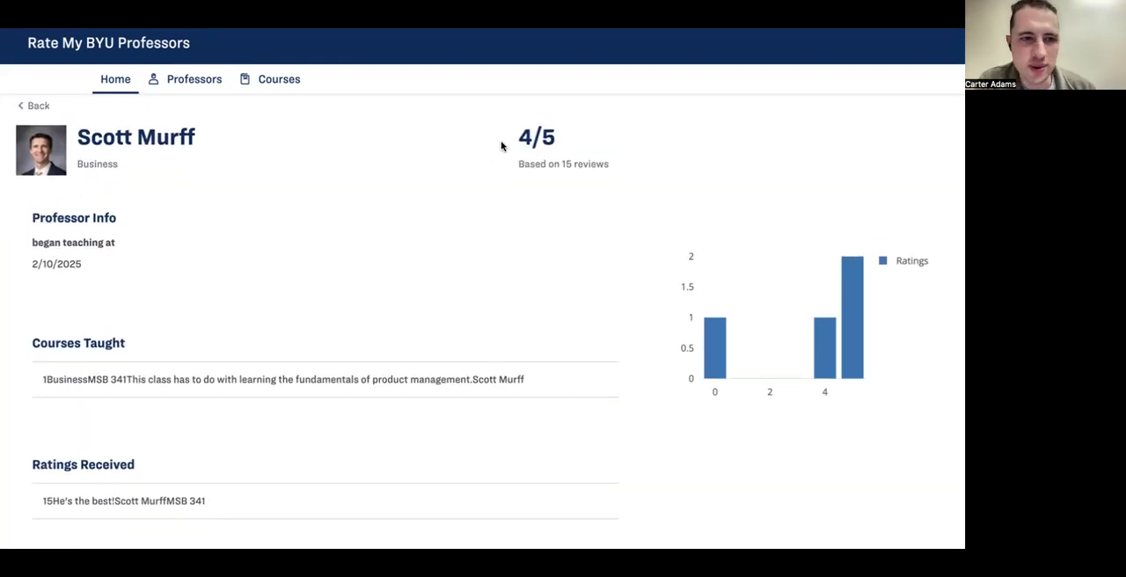
{"action": "scroll", "coordinate": [503, 145], "scroll_direction": "up", "scroll_amount": 1}
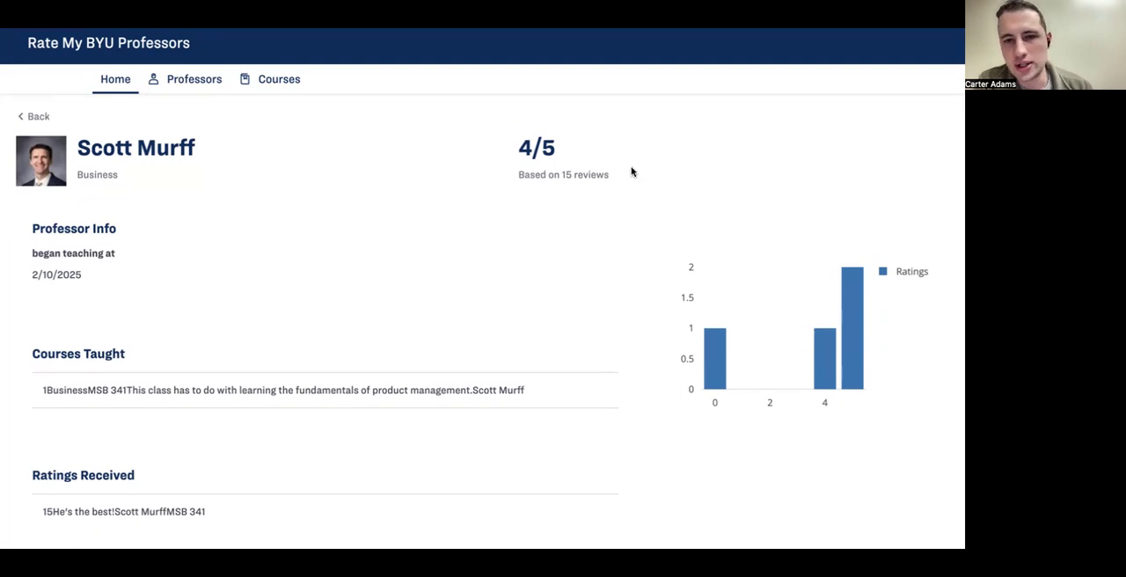
{"action": "scroll", "coordinate": [503, 144], "scroll_direction": "down", "scroll_amount": 1}
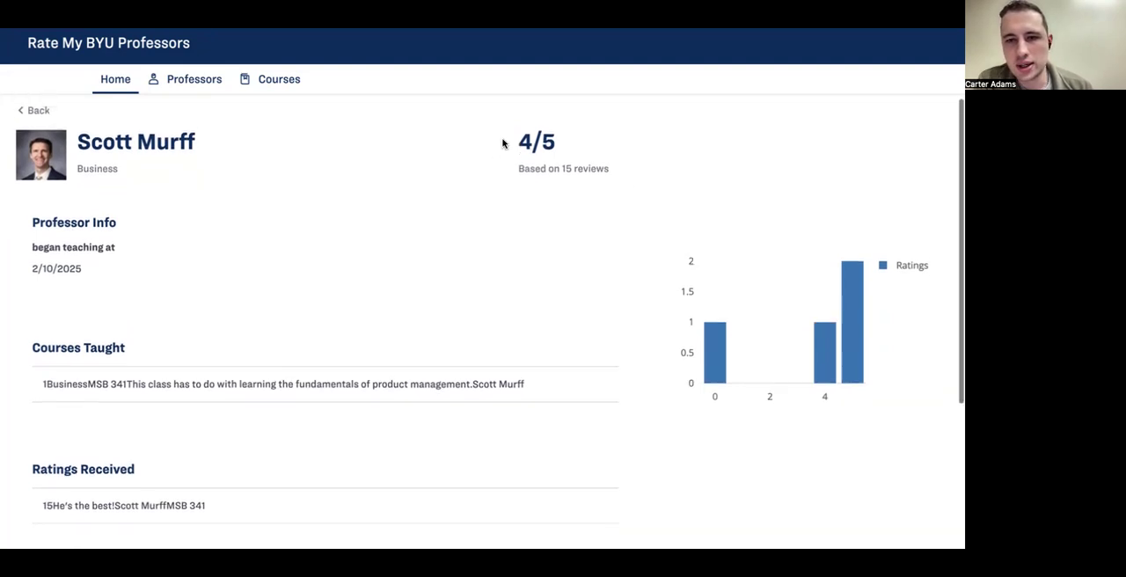
{"action": "scroll", "coordinate": [334, 397], "scroll_direction": "down", "scroll_amount": 1}
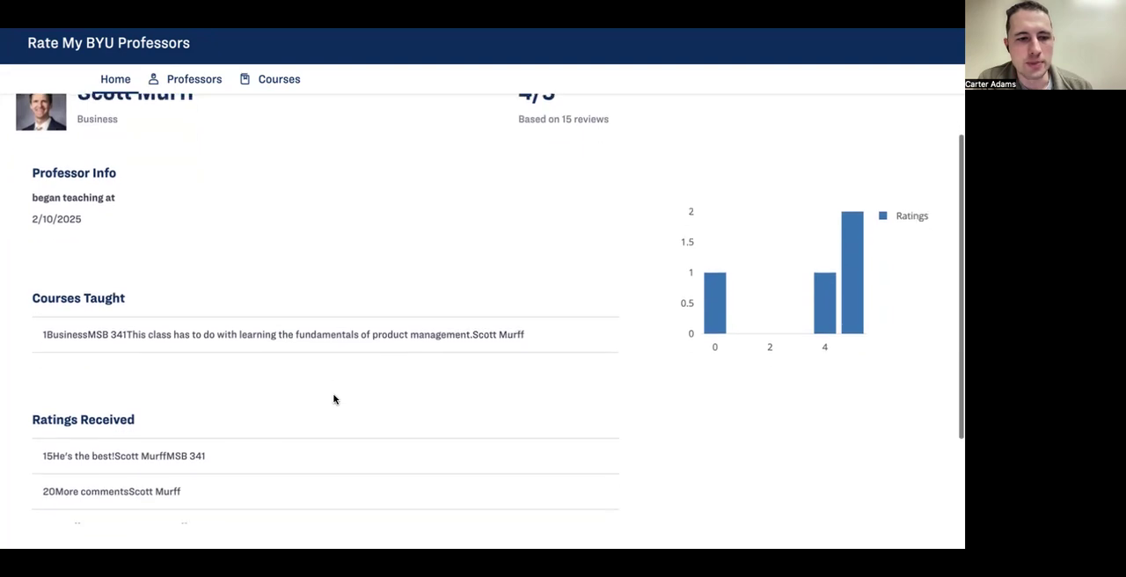
{"action": "scroll", "coordinate": [220, 357], "scroll_direction": "down", "scroll_amount": 2}
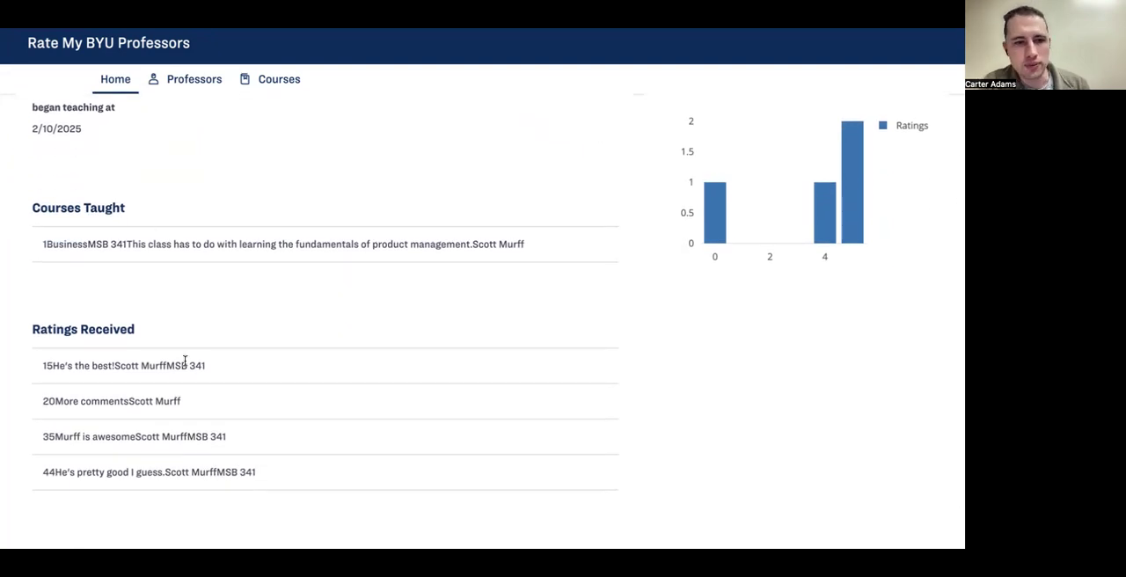
Step: Switch back to Mendix Studio Pro, close the Rating_NewEdit page, and show the Professor page without structure outlines
{"action": "key", "text": "super+Tab"}
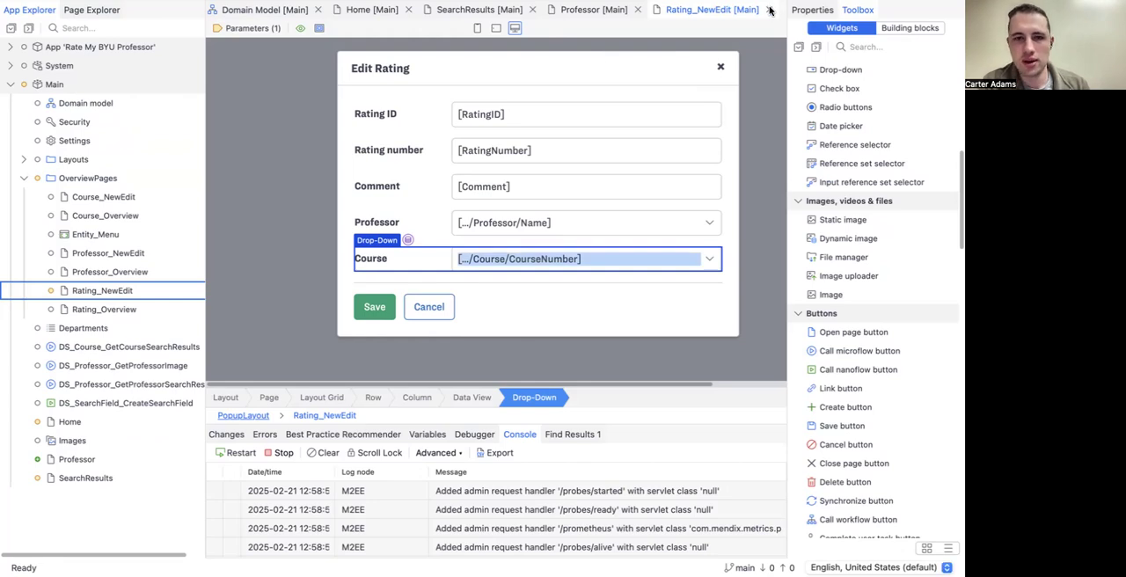
{"action": "left_click", "coordinate": [769, 11]}
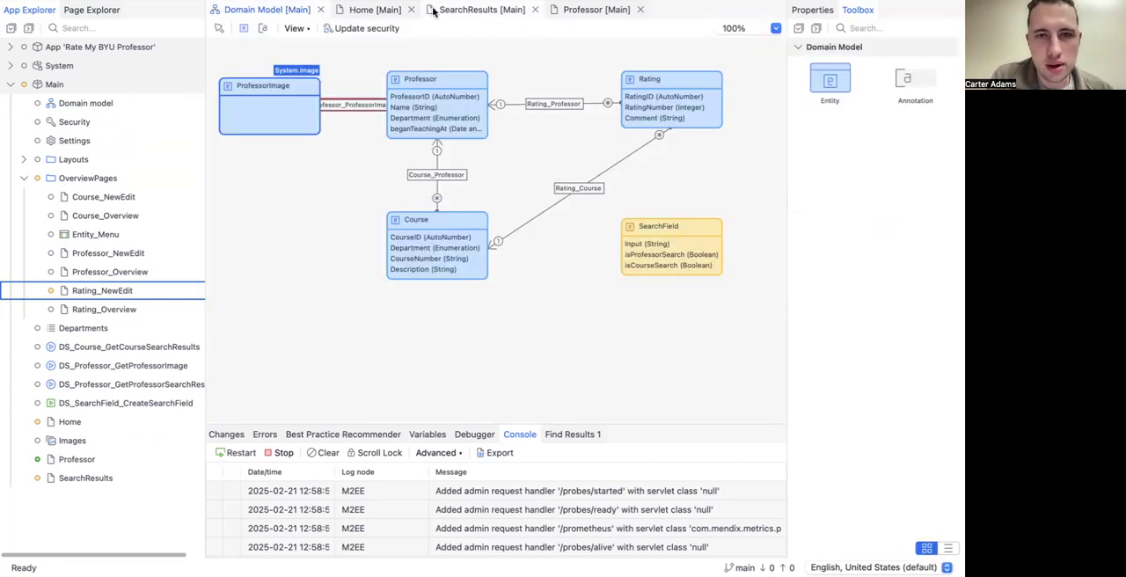
{"action": "left_click", "coordinate": [585, 9]}
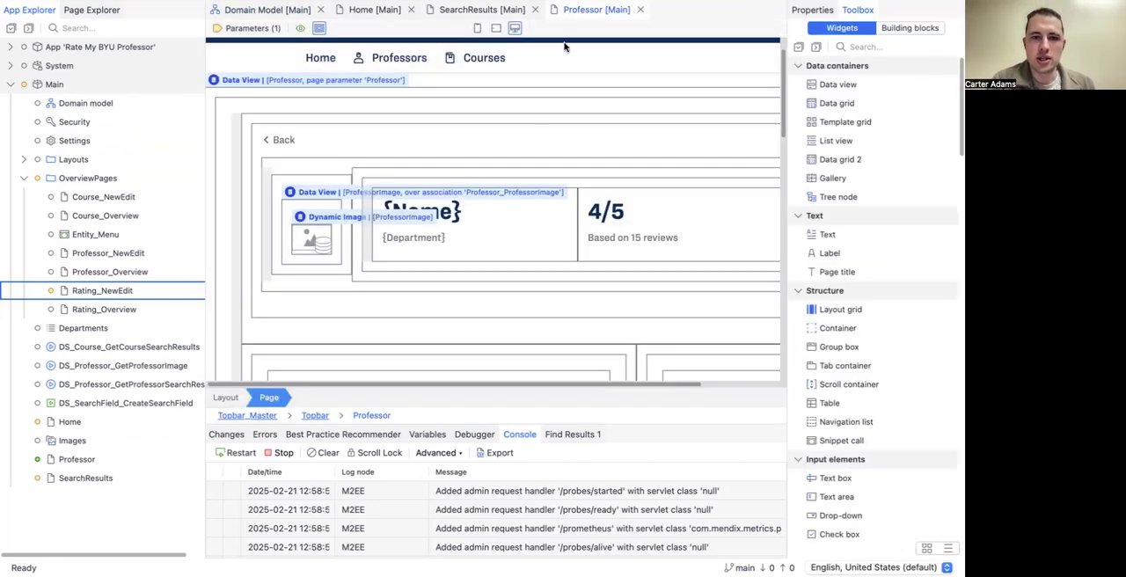
{"action": "left_click", "coordinate": [300, 28]}
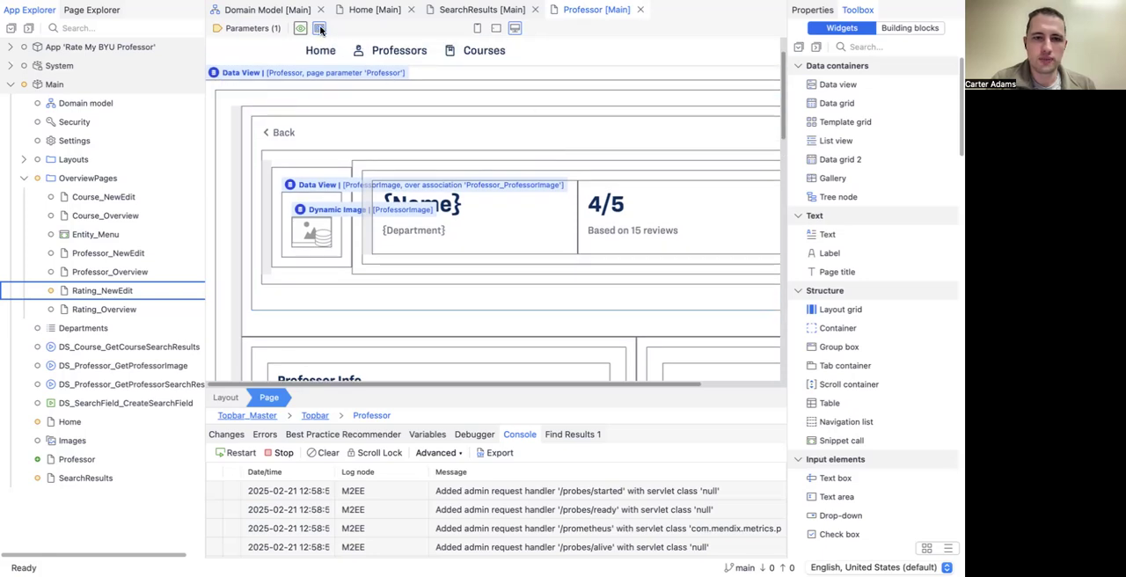
{"action": "scroll", "coordinate": [363, 182], "scroll_direction": "down", "scroll_amount": 2}
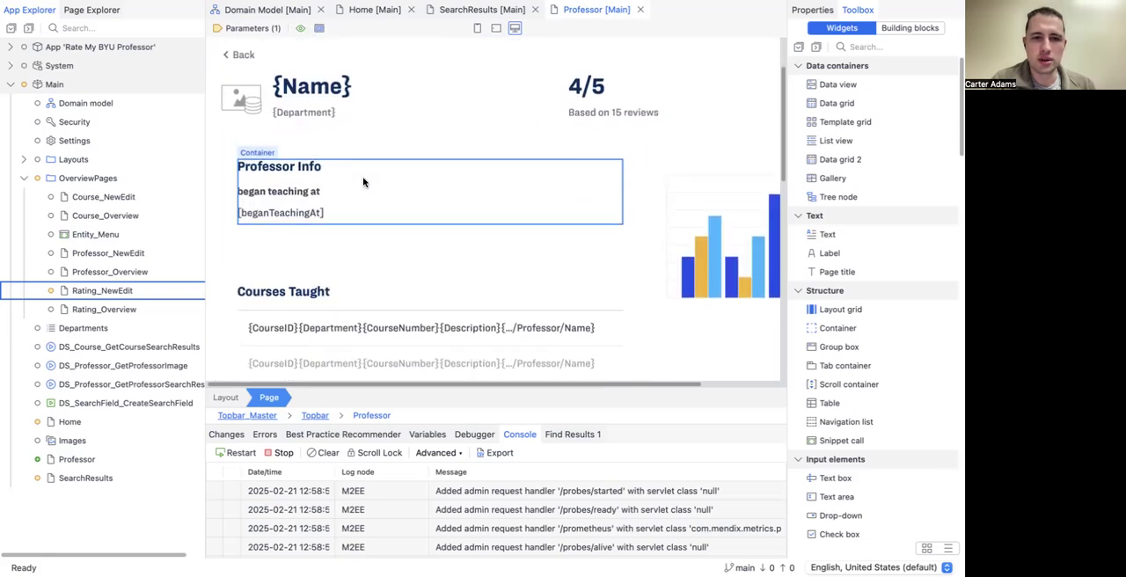
{"action": "scroll", "coordinate": [363, 182], "scroll_direction": "down", "scroll_amount": 2}
{"action": "scroll", "coordinate": [365, 236], "scroll_direction": "down", "scroll_amount": 15}
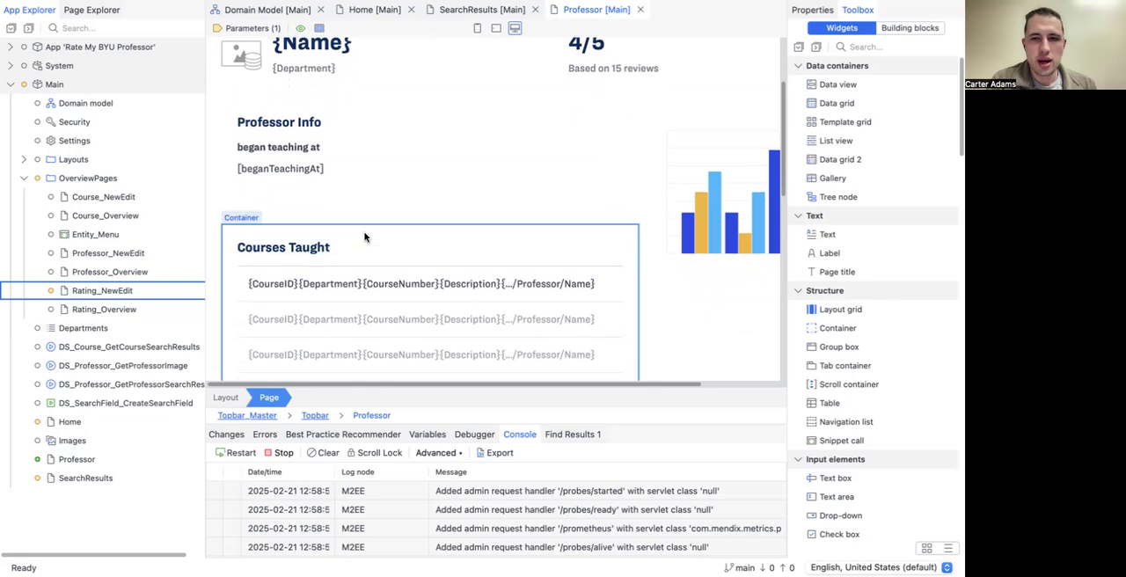
Step: Show the Professor page with structure outlines again, at the Courses Taught list
{"action": "scroll", "coordinate": [365, 235], "scroll_direction": "up", "scroll_amount": 8}
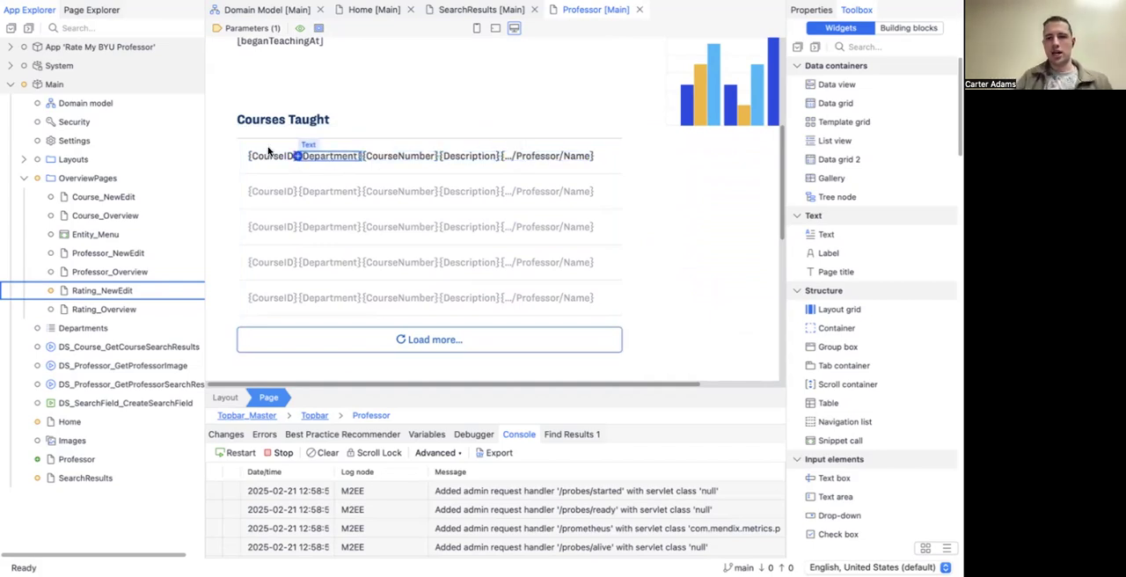
{"action": "left_click", "coordinate": [387, 181]}
{"action": "scroll", "coordinate": [394, 172], "scroll_direction": "up", "scroll_amount": 1}
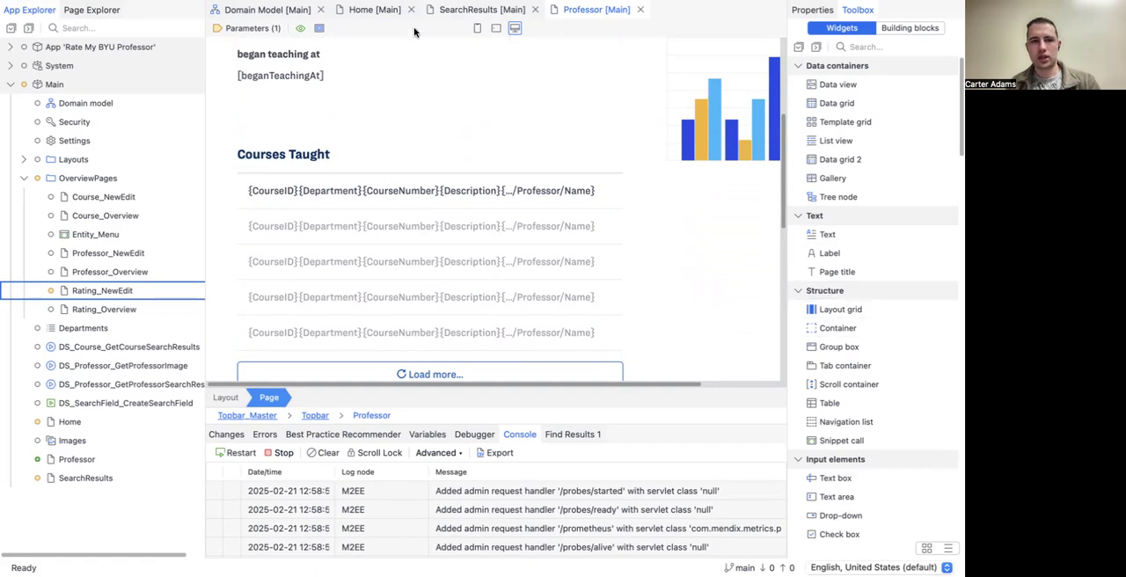
{"action": "left_click", "coordinate": [319, 29]}
{"action": "scroll", "coordinate": [381, 178], "scroll_direction": "down", "scroll_amount": 2}
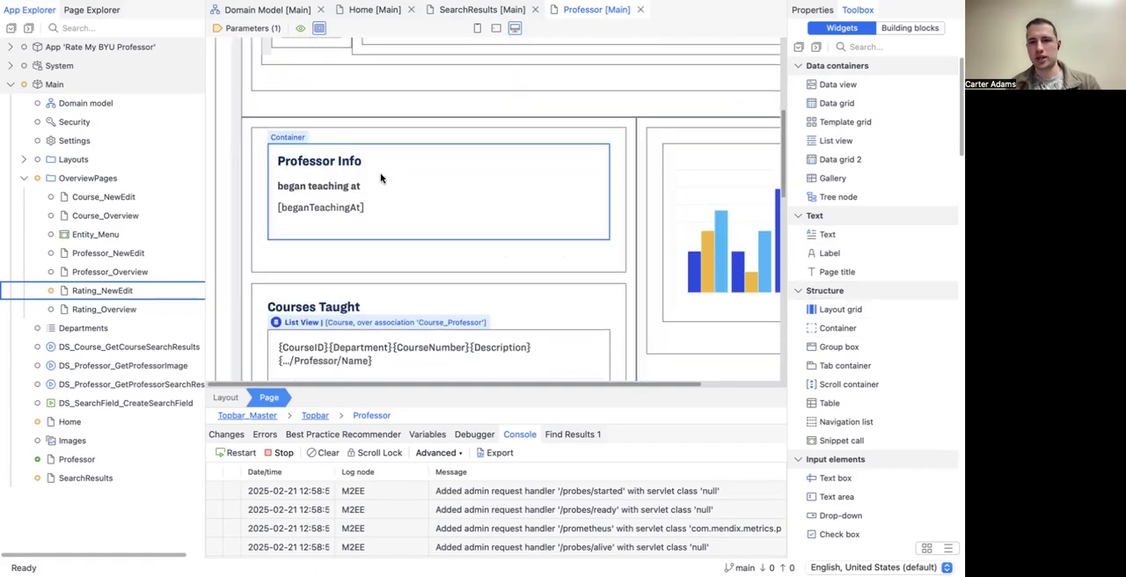
{"action": "scroll", "coordinate": [381, 178], "scroll_direction": "down", "scroll_amount": 3}
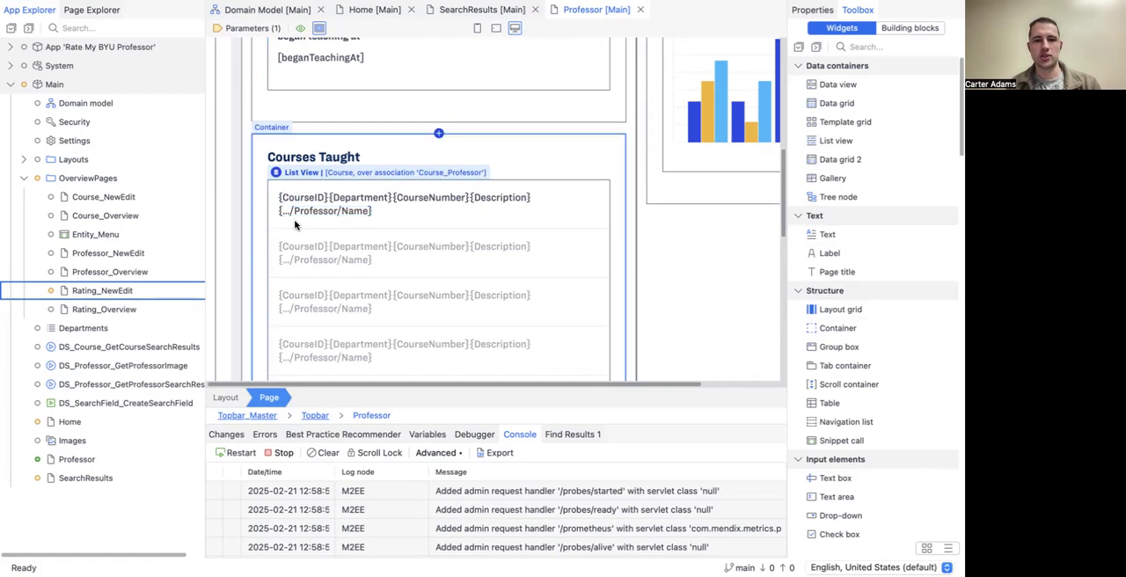
Step: Remove the CourseID and professor name texts from the Courses Taught list item, and place CourseNumber before Department
{"action": "left_click", "coordinate": [359, 213]}
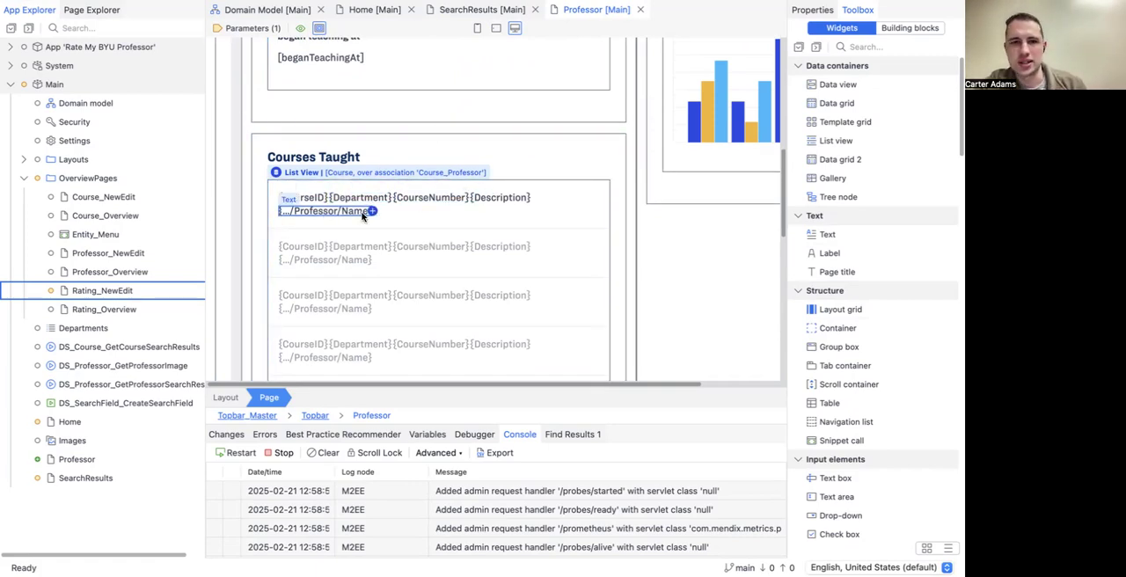
{"action": "left_click", "coordinate": [299, 199]}
{"action": "key", "text": "Delete"}
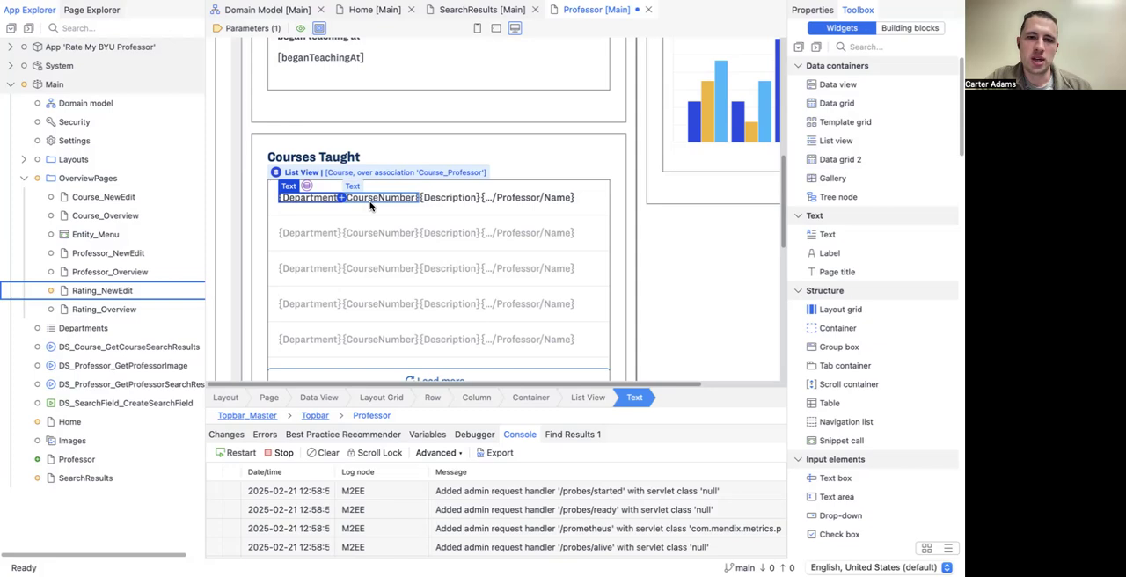
{"action": "left_click_drag", "start_coordinate": [373, 203], "coordinate": [280, 200]}
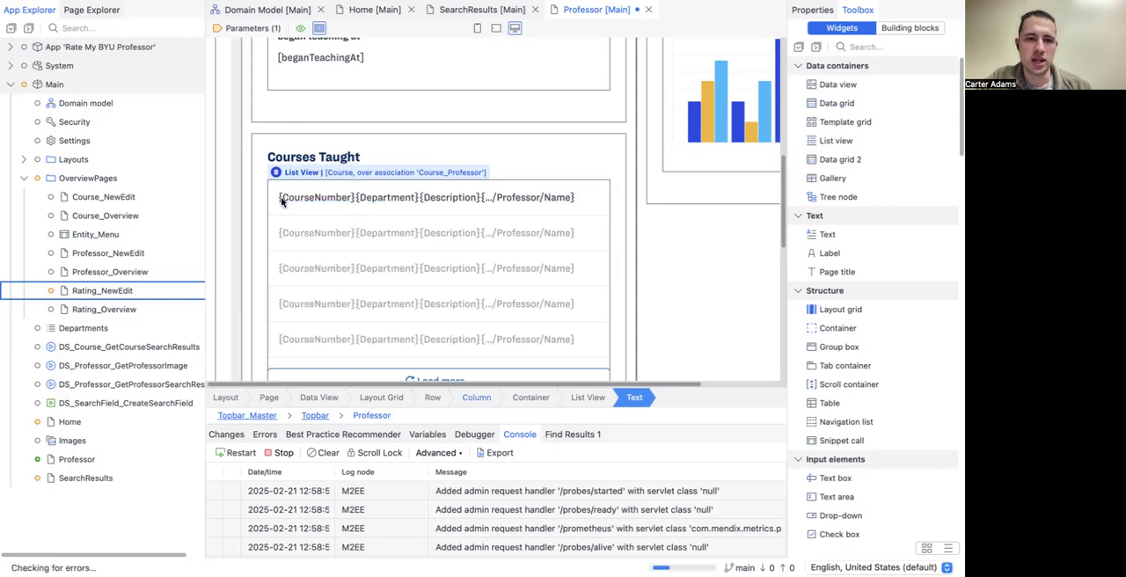
{"action": "left_click", "coordinate": [515, 198]}
{"action": "key", "text": "Delete"}
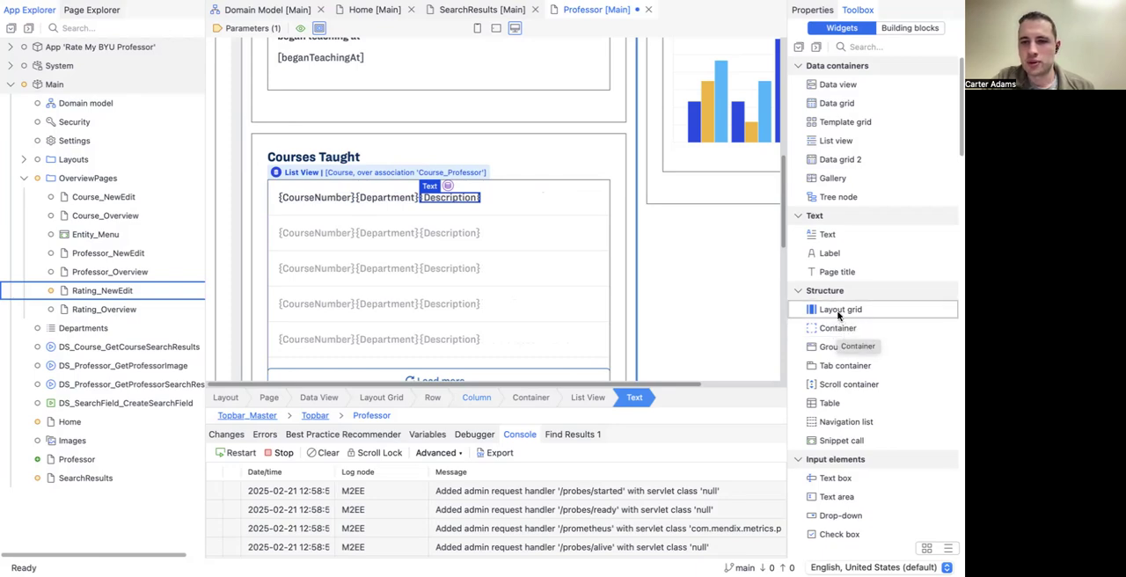
Step: Add a full-width layout grid before Description in the Courses Taught list item and move the CourseNumber text into its column
{"action": "left_click_drag", "start_coordinate": [837, 318], "coordinate": [422, 198]}
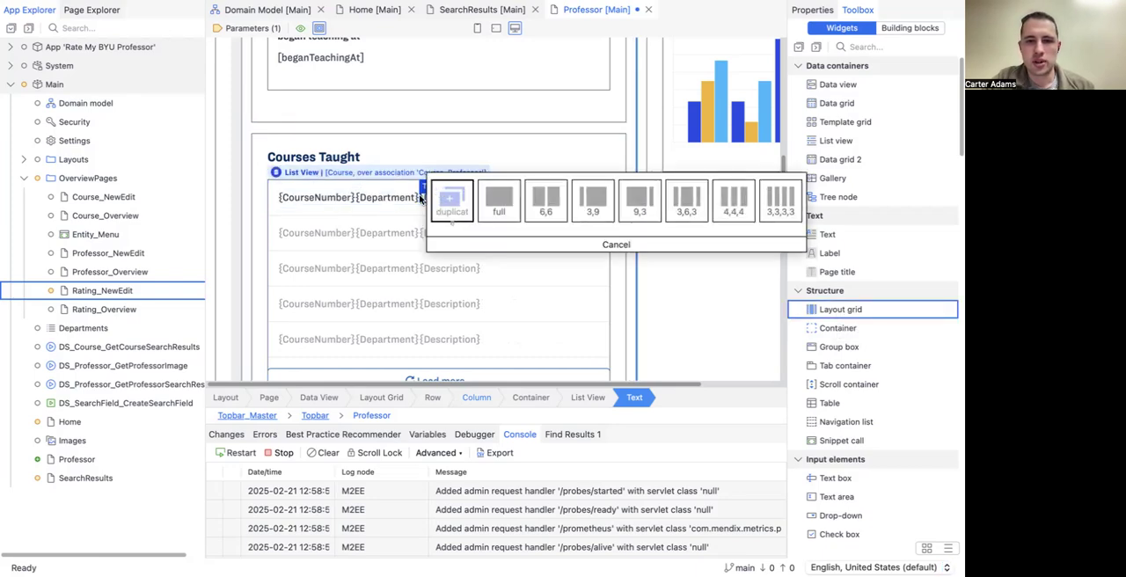
{"action": "left_click", "coordinate": [494, 196]}
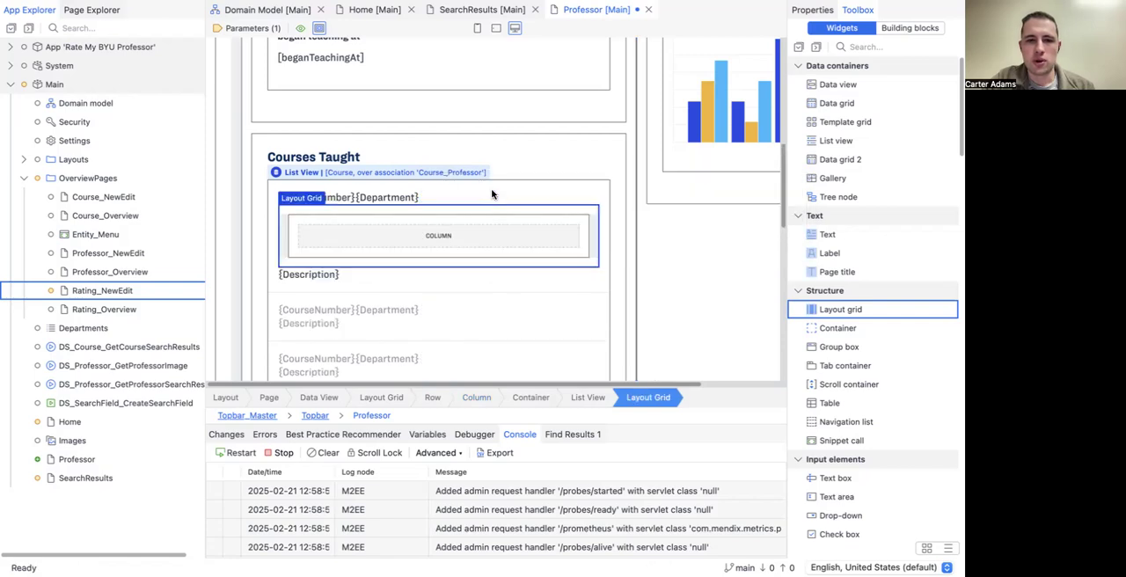
{"action": "scroll", "coordinate": [352, 233], "scroll_direction": "down", "scroll_amount": 1}
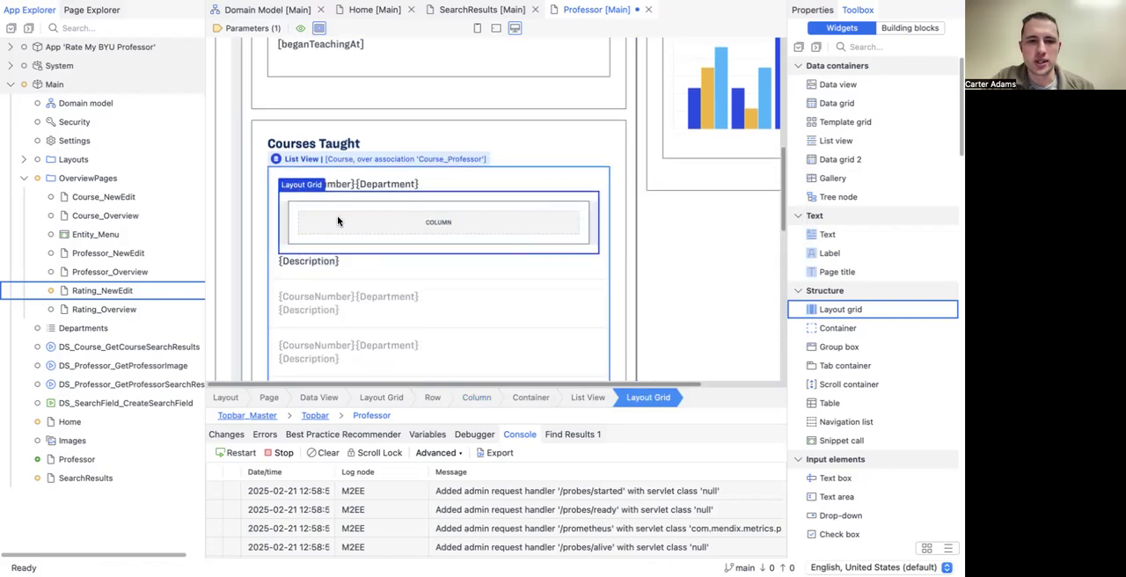
{"action": "scroll", "coordinate": [342, 230], "scroll_direction": "up", "scroll_amount": 1}
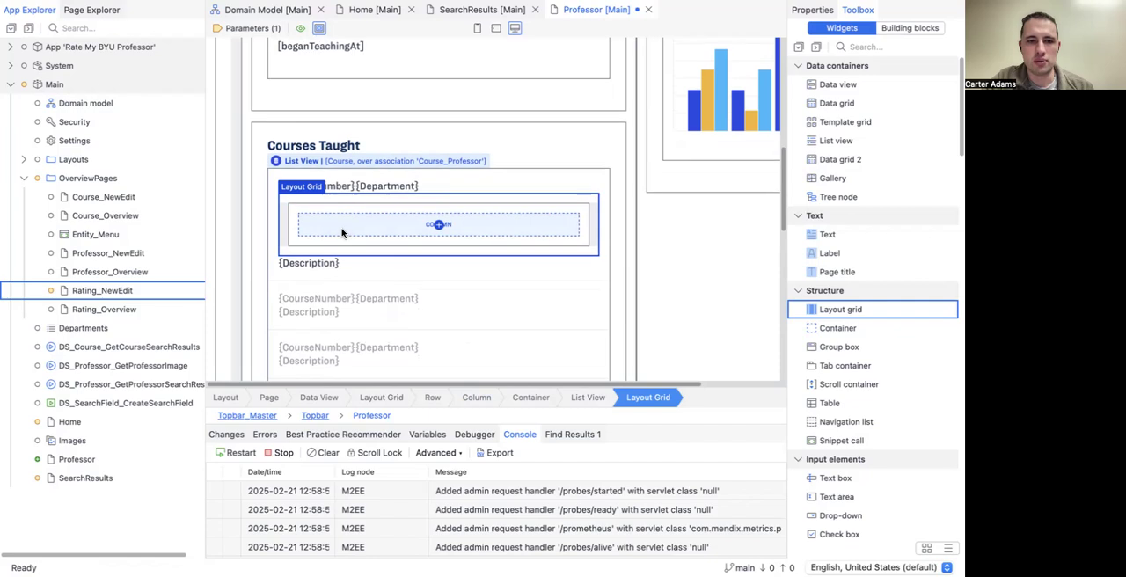
{"action": "scroll", "coordinate": [342, 230], "scroll_direction": "up", "scroll_amount": 1}
{"action": "left_click_drag", "start_coordinate": [338, 197], "coordinate": [335, 239]}
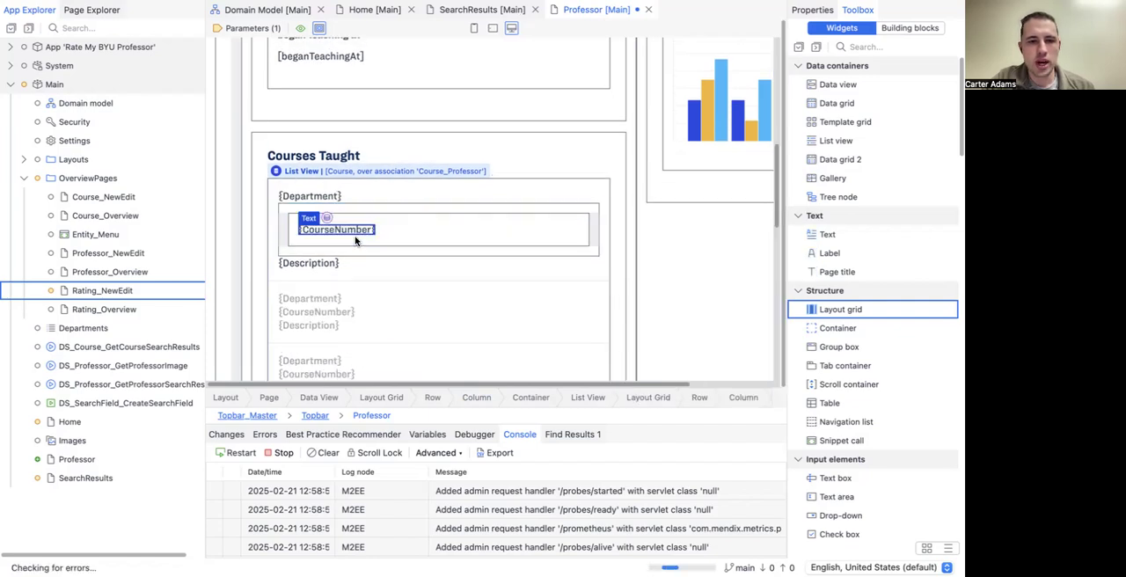
Step: Insert a second row below the CourseNumber row in the Courses Taught layout grid
{"action": "left_click", "coordinate": [282, 224]}
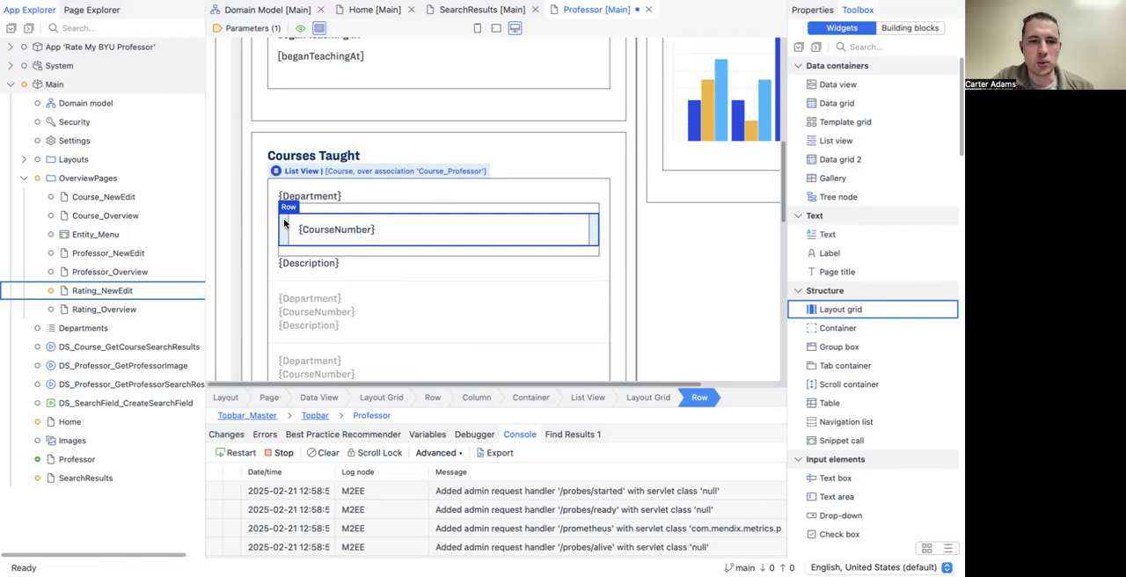
{"action": "right_click", "coordinate": [284, 224]}
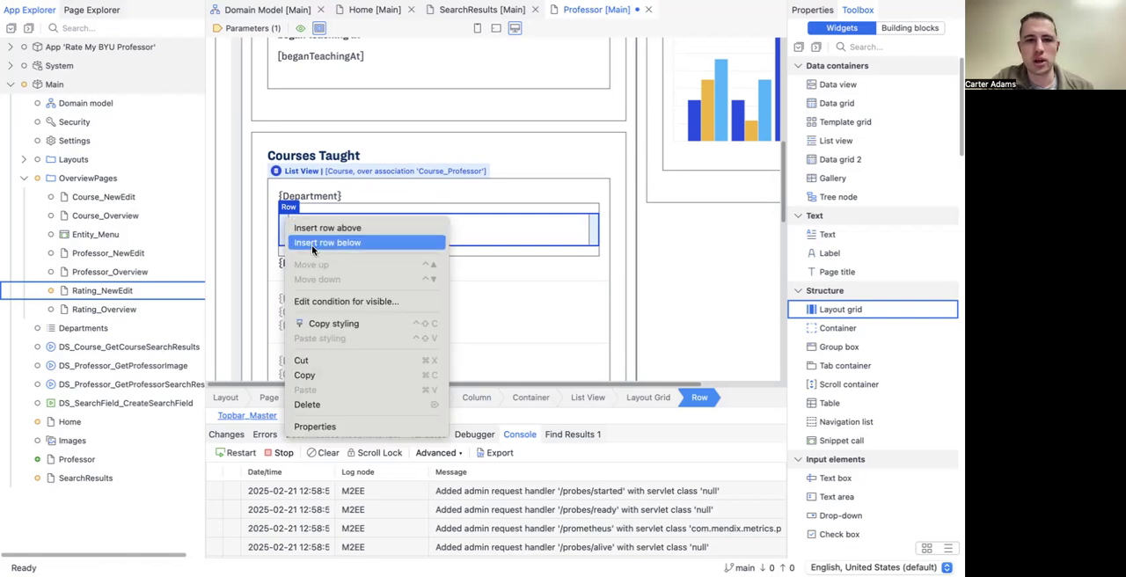
{"action": "left_click", "coordinate": [311, 244]}
{"action": "left_click", "coordinate": [380, 256]}
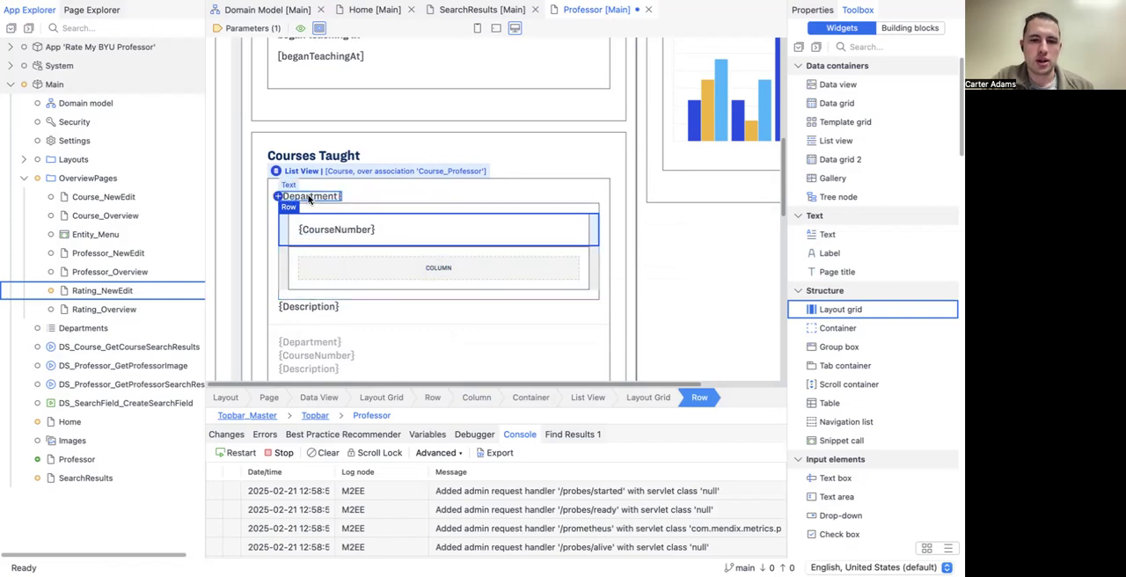
Step: Move the Department and Description texts into the grid's empty row and delete the Department text
{"action": "mouse_move", "coordinate": [310, 202]}
{"action": "left_mouse_down"}
{"action": "mouse_move", "coordinate": [354, 278]}
{"action": "mouse_move", "coordinate": [379, 255]}
{"action": "left_mouse_up"}
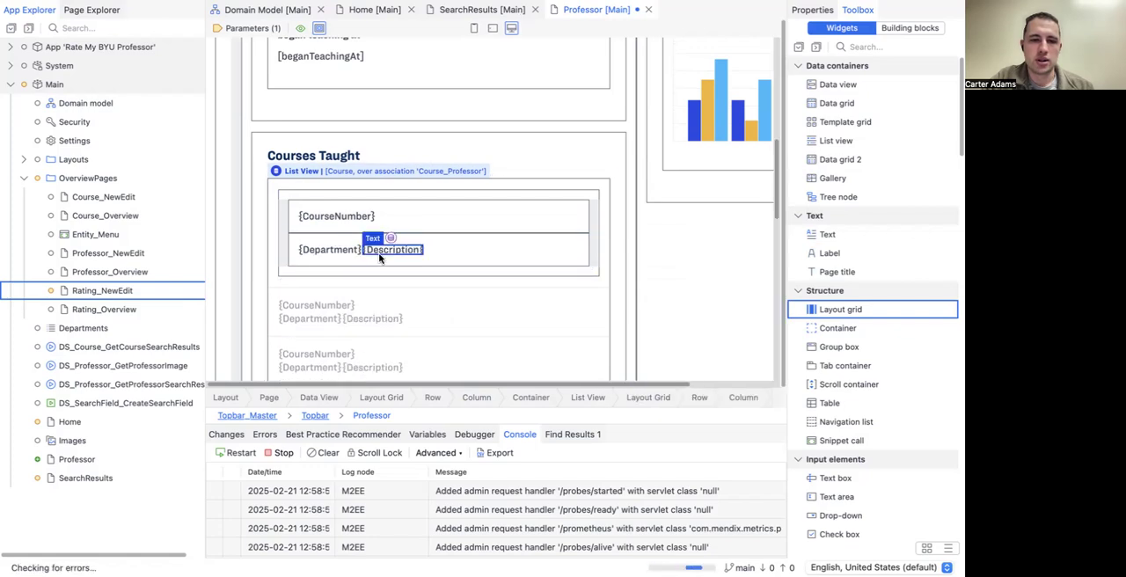
{"action": "left_click", "coordinate": [316, 250]}
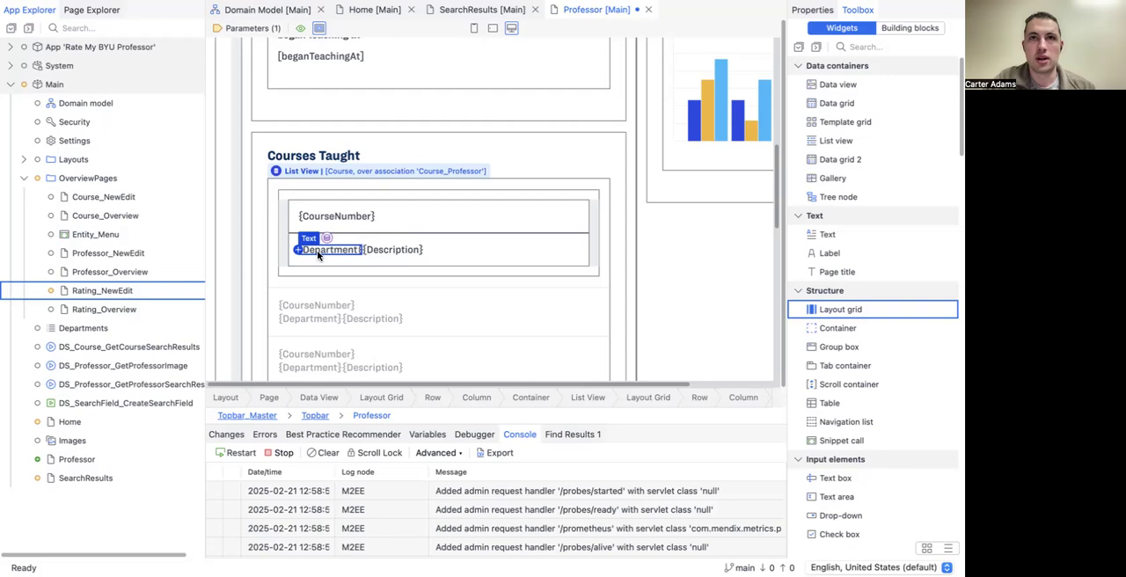
{"action": "key", "text": "Delete"}
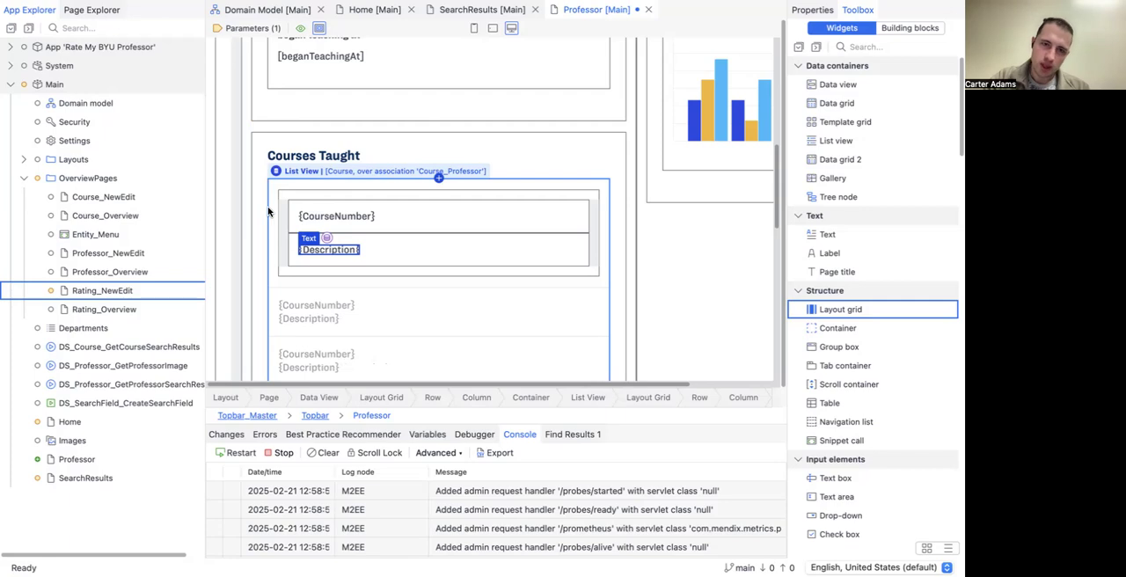
Step: Set the render mode of the CourseNumber text in the Courses Taught list to Heading 5
{"action": "scroll", "coordinate": [299, 189], "scroll_direction": "down", "scroll_amount": 2}
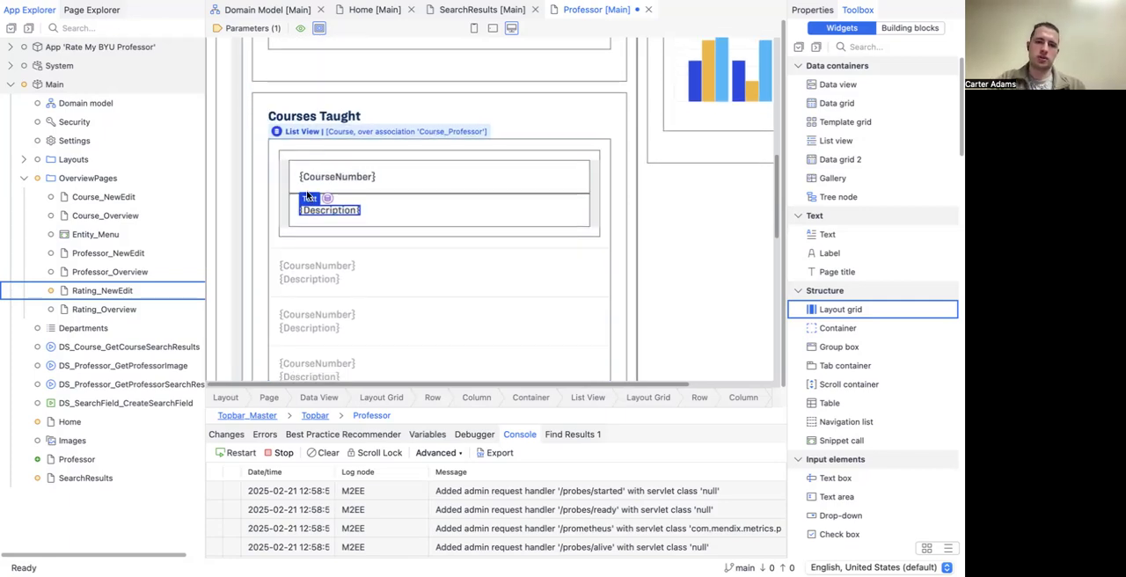
{"action": "scroll", "coordinate": [286, 192], "scroll_direction": "up", "scroll_amount": 4}
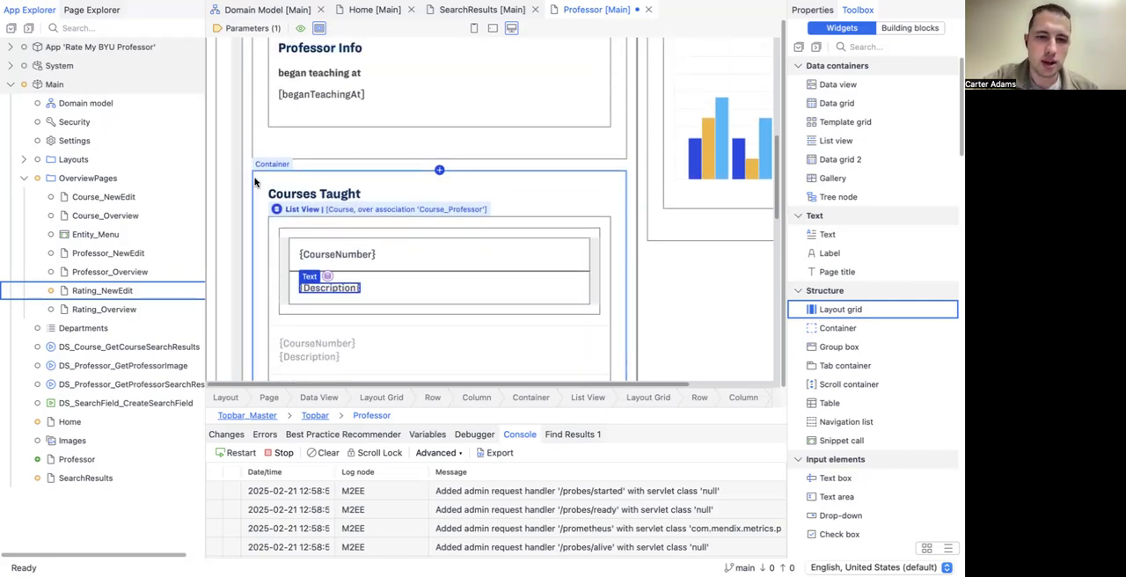
{"action": "scroll", "coordinate": [290, 233], "scroll_direction": "up", "scroll_amount": 1}
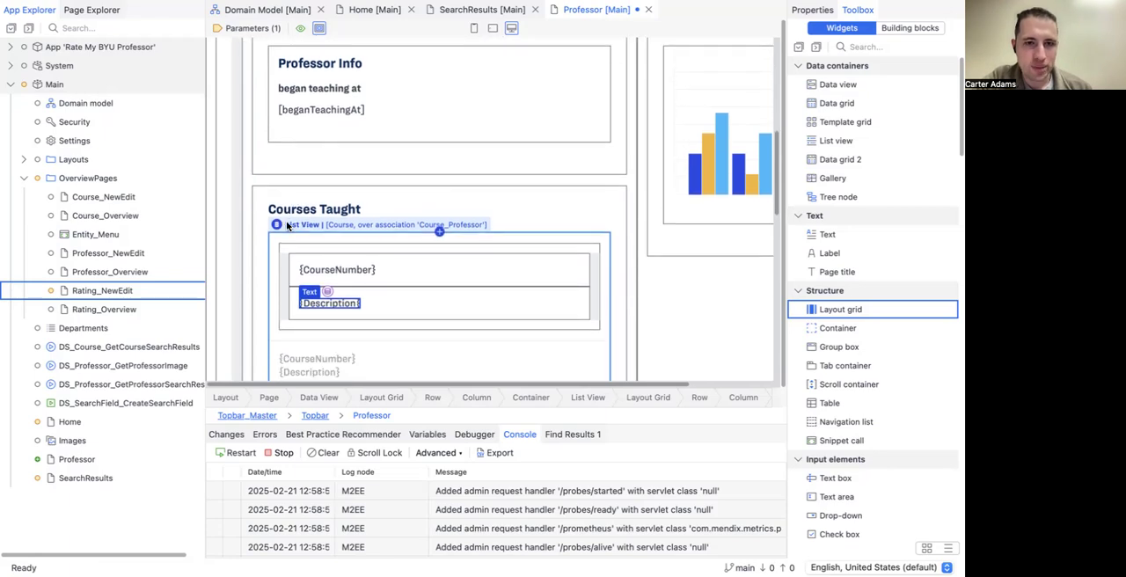
{"action": "left_click", "coordinate": [318, 270]}
{"action": "double_click", "coordinate": [319, 270]}
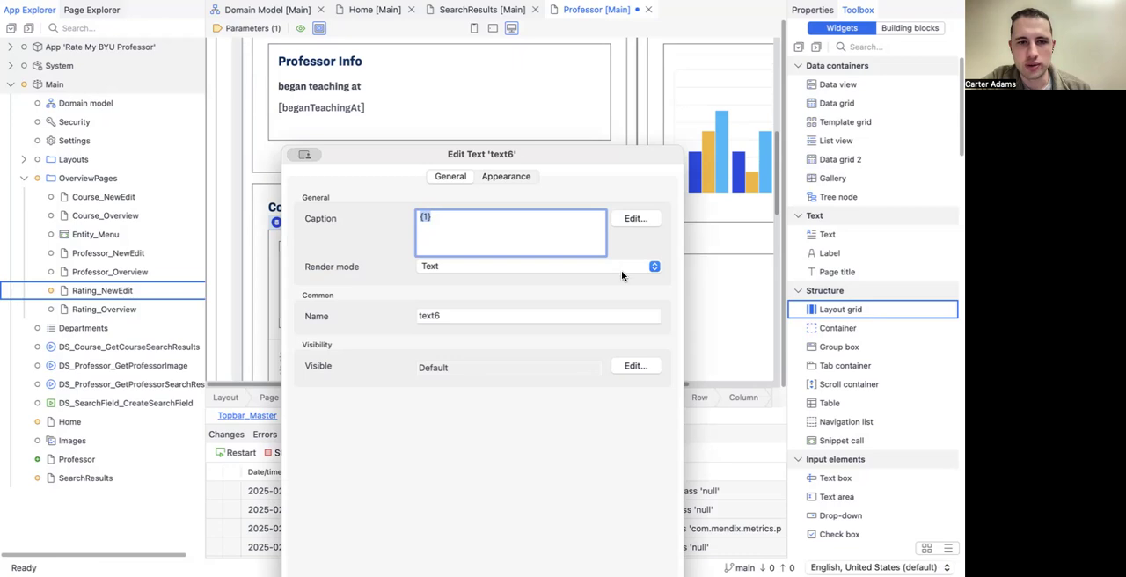
{"action": "left_click", "coordinate": [632, 268]}
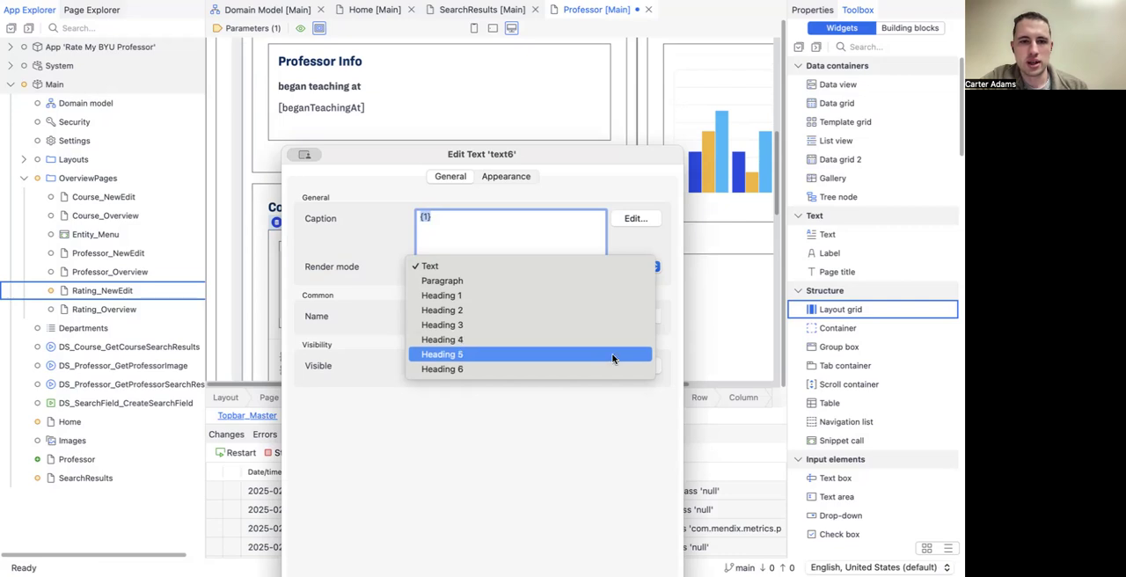
{"action": "left_click", "coordinate": [613, 358]}
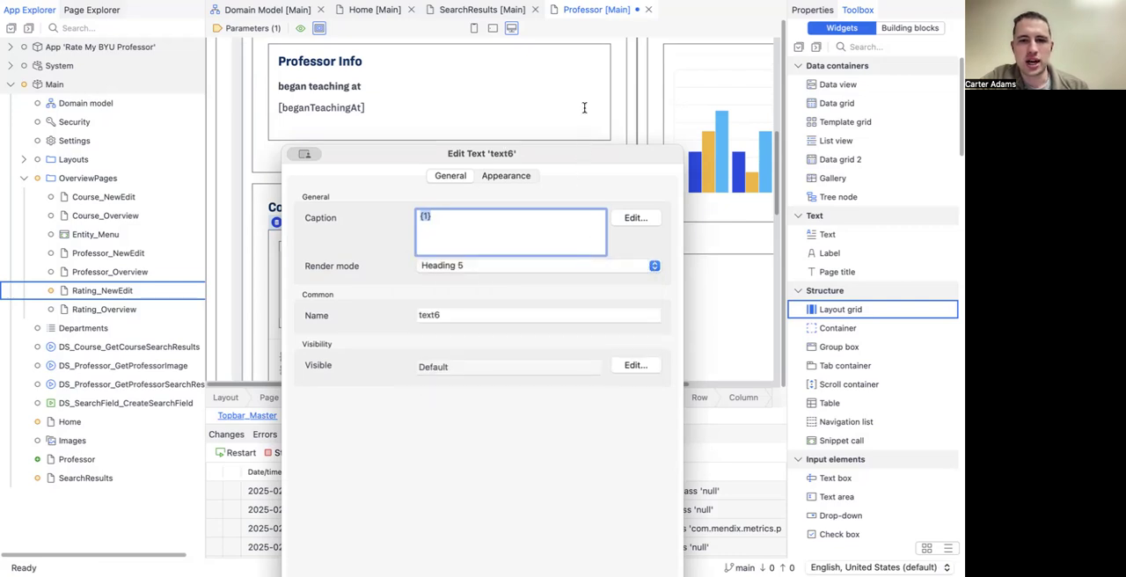
{"action": "left_click", "coordinate": [651, 504]}
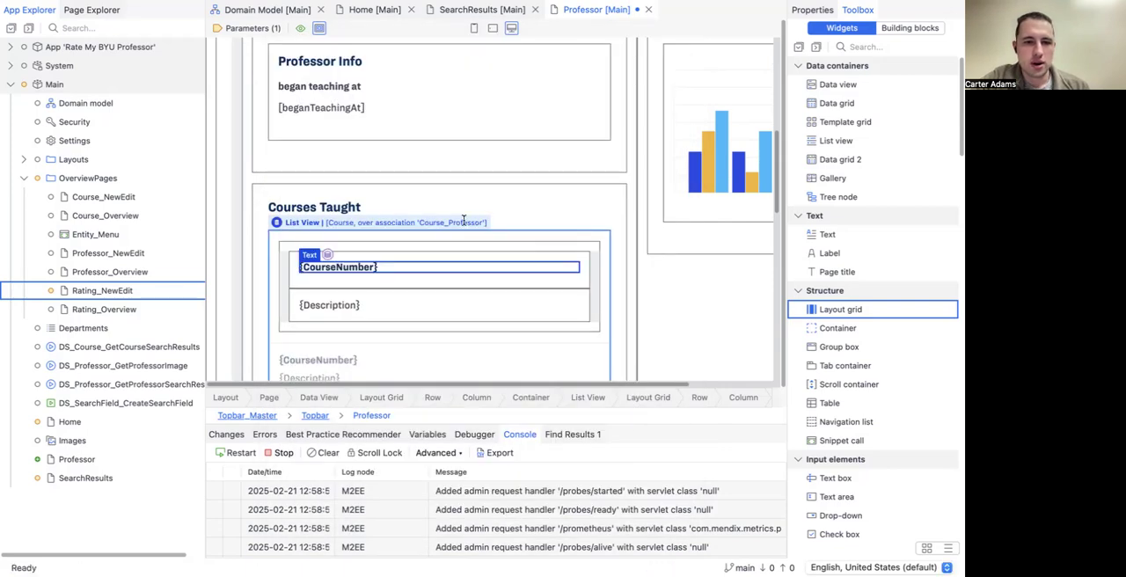
Step: Examine the layout of the CourseNumber and Description entries throughout the Courses Taught list
{"action": "scroll", "coordinate": [422, 272], "scroll_direction": "down", "scroll_amount": 1}
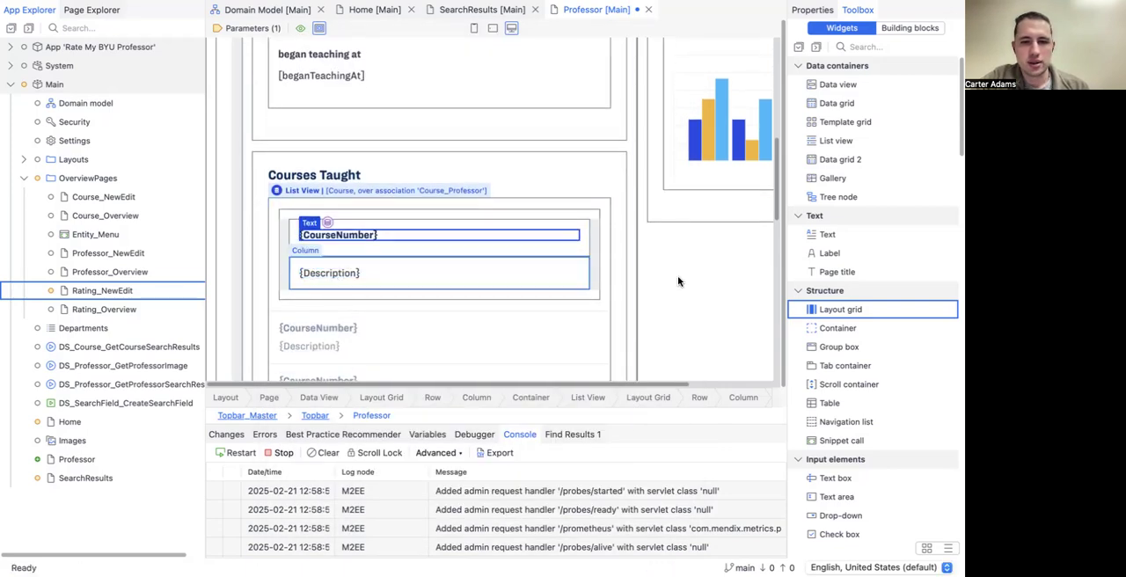
{"action": "left_click", "coordinate": [450, 264]}
{"action": "scroll", "coordinate": [449, 263], "scroll_direction": "down", "scroll_amount": 2}
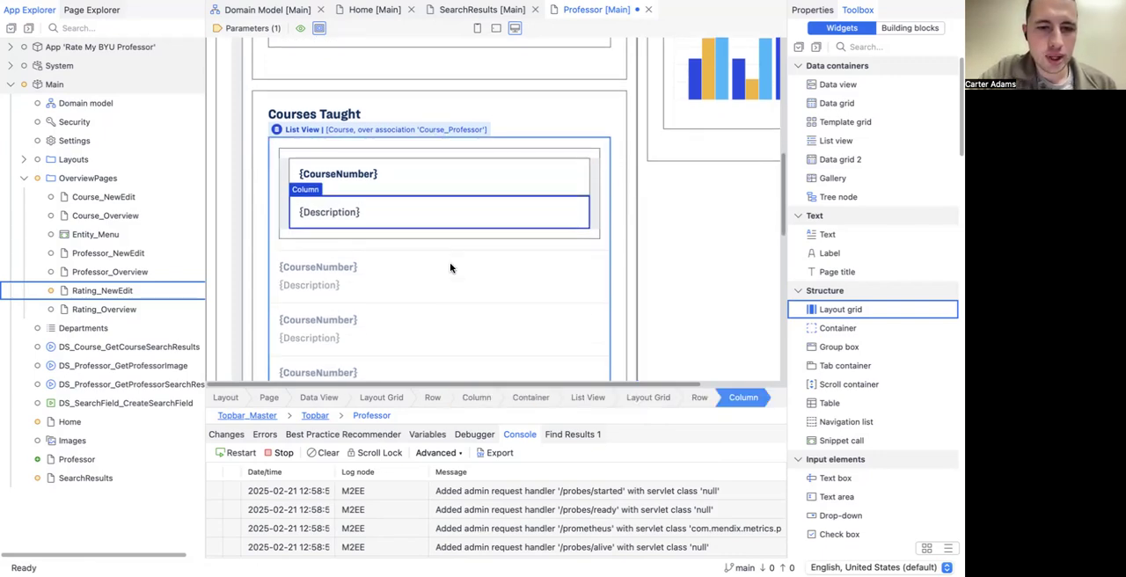
{"action": "scroll", "coordinate": [449, 266], "scroll_direction": "down", "scroll_amount": 2}
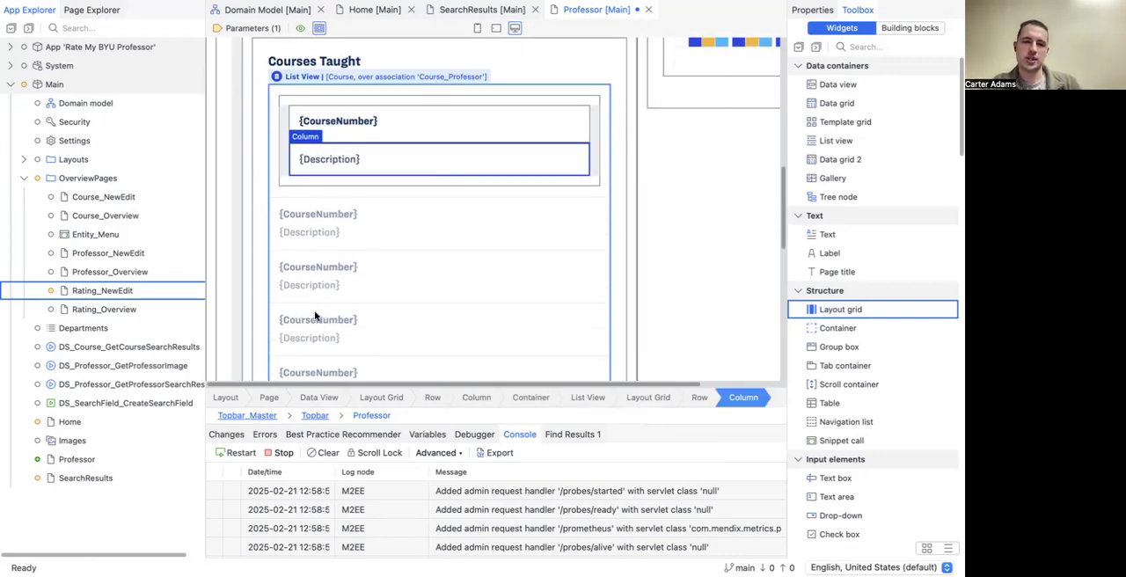
{"action": "scroll", "coordinate": [315, 316], "scroll_direction": "down", "scroll_amount": 4}
{"action": "scroll", "coordinate": [314, 316], "scroll_direction": "up", "scroll_amount": 4}
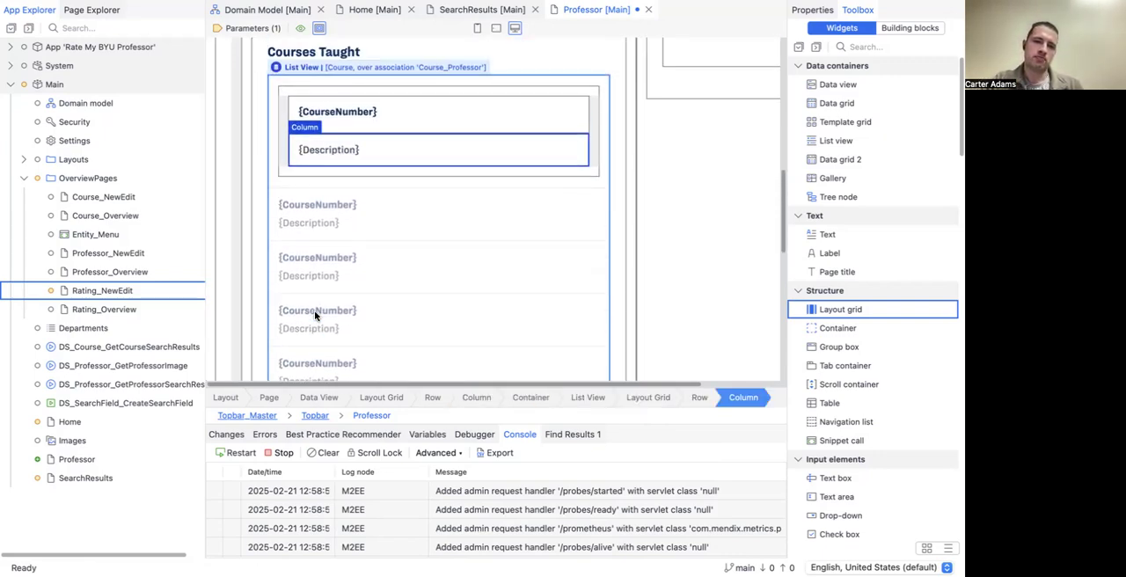
{"action": "scroll", "coordinate": [315, 316], "scroll_direction": "up", "scroll_amount": 3}
{"action": "scroll", "coordinate": [315, 315], "scroll_direction": "down", "scroll_amount": 4}
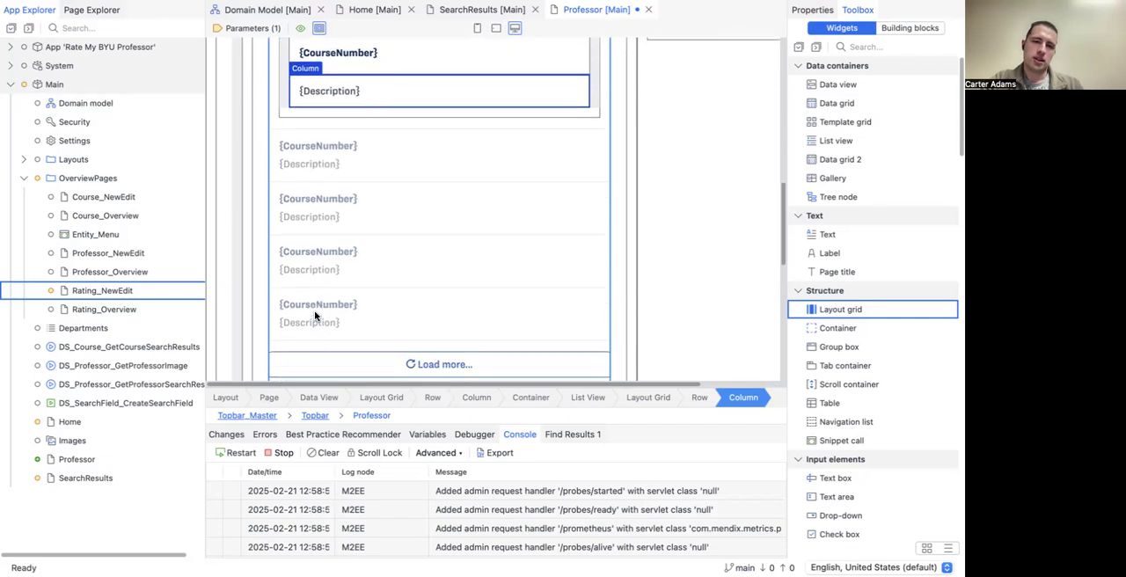
{"action": "scroll", "coordinate": [315, 315], "scroll_direction": "down", "scroll_amount": 1}
{"action": "scroll", "coordinate": [314, 315], "scroll_direction": "up", "scroll_amount": 1}
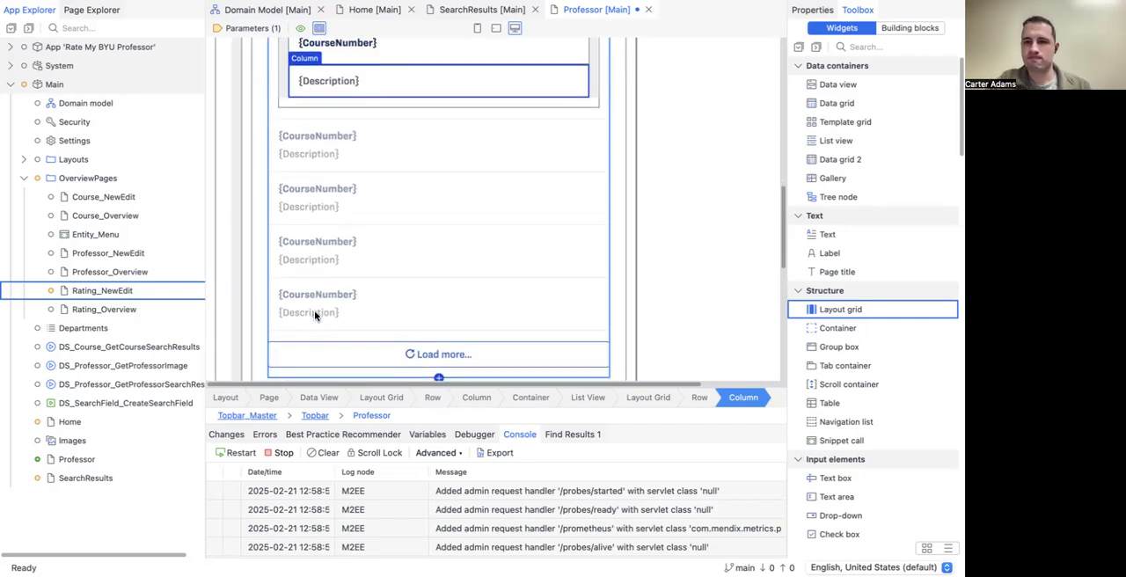
Step: Delete the RatingID and Professor/Name texts from the first entry of the Ratings Received list
{"action": "scroll", "coordinate": [311, 313], "scroll_direction": "down", "scroll_amount": 10}
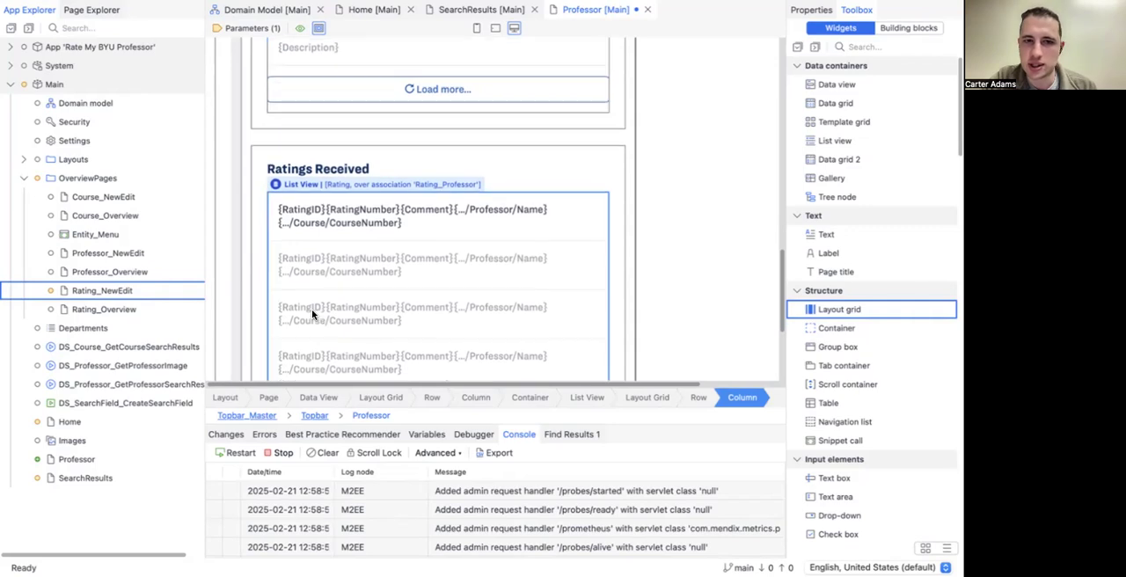
{"action": "scroll", "coordinate": [311, 313], "scroll_direction": "down", "scroll_amount": 2}
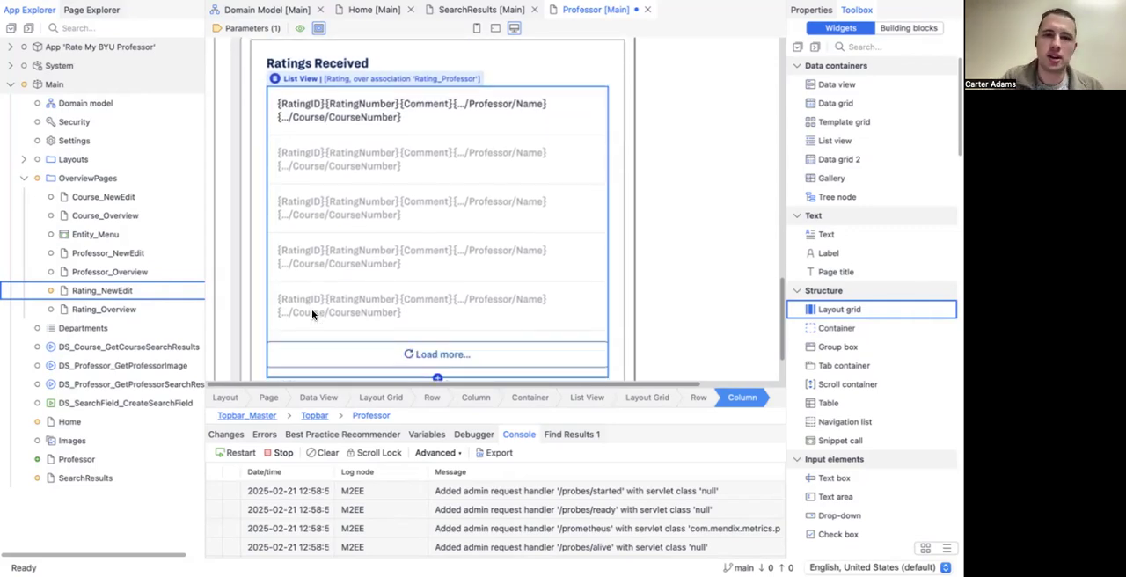
{"action": "left_click", "coordinate": [311, 102]}
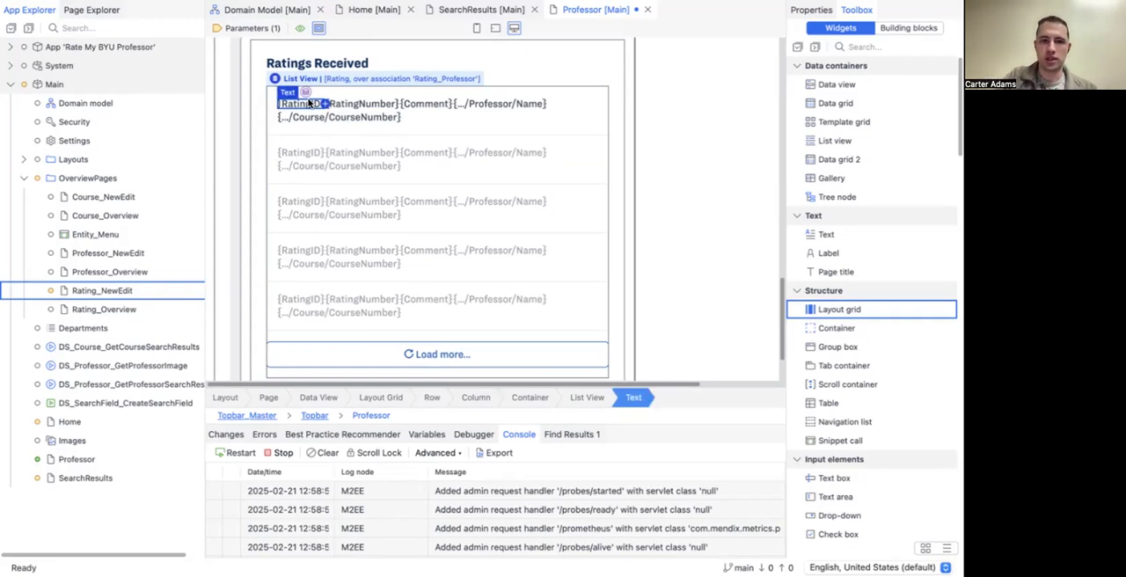
{"action": "key", "text": "Delete"}
{"action": "left_click", "coordinate": [432, 105]}
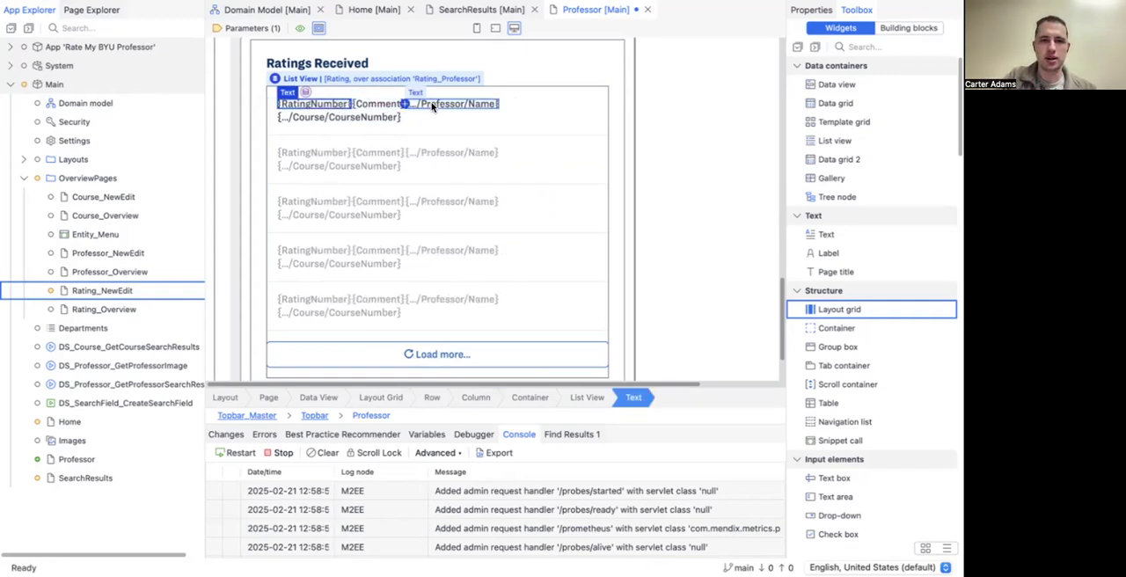
{"action": "key", "text": "Delete"}
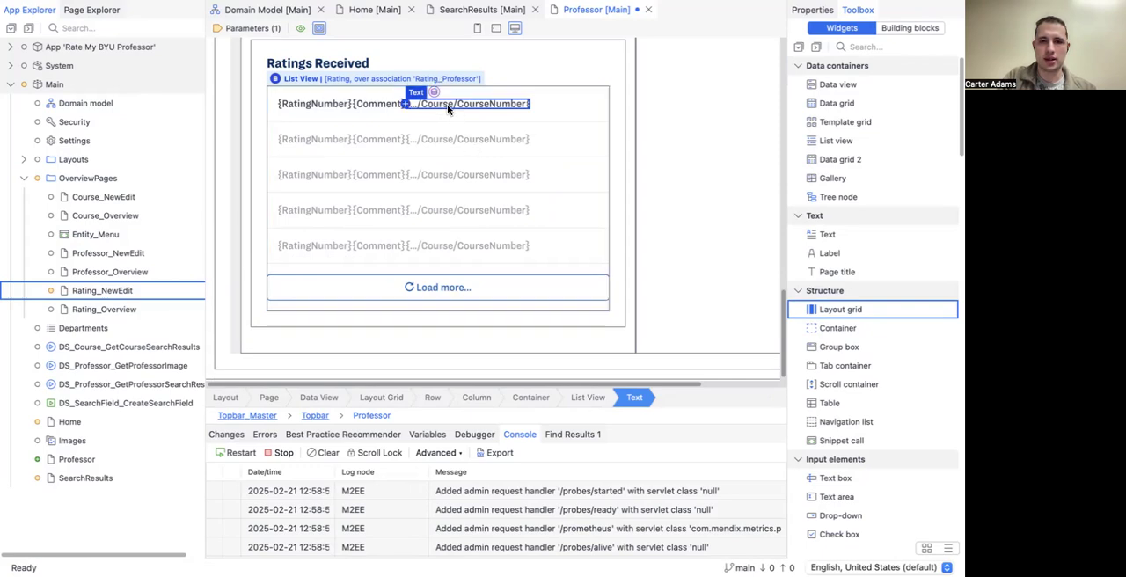
{"action": "key", "text": "Delete"}
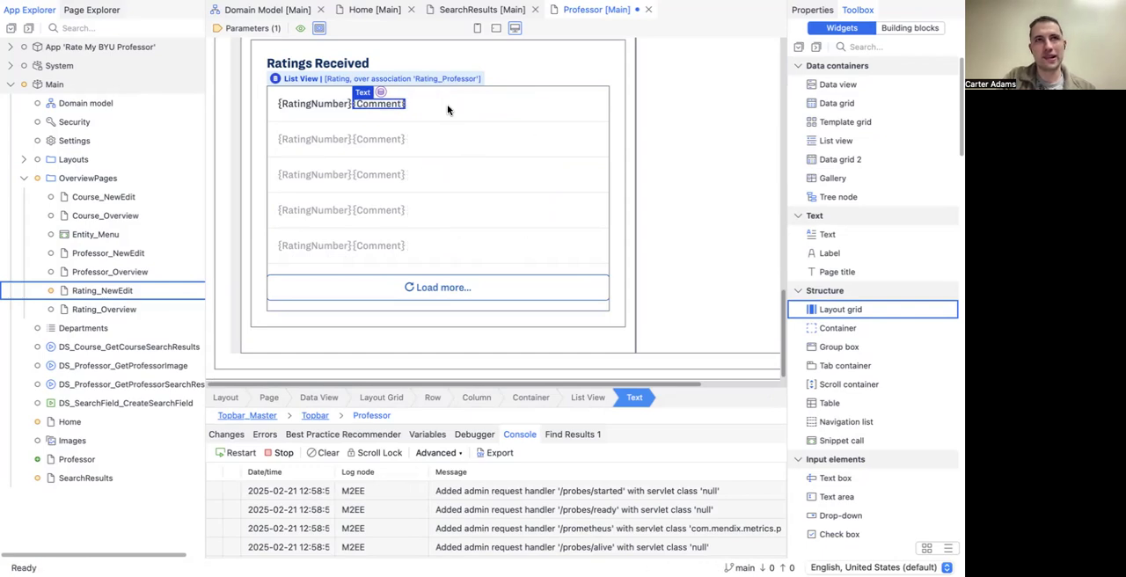
{"action": "key", "text": "ctrl+z"}
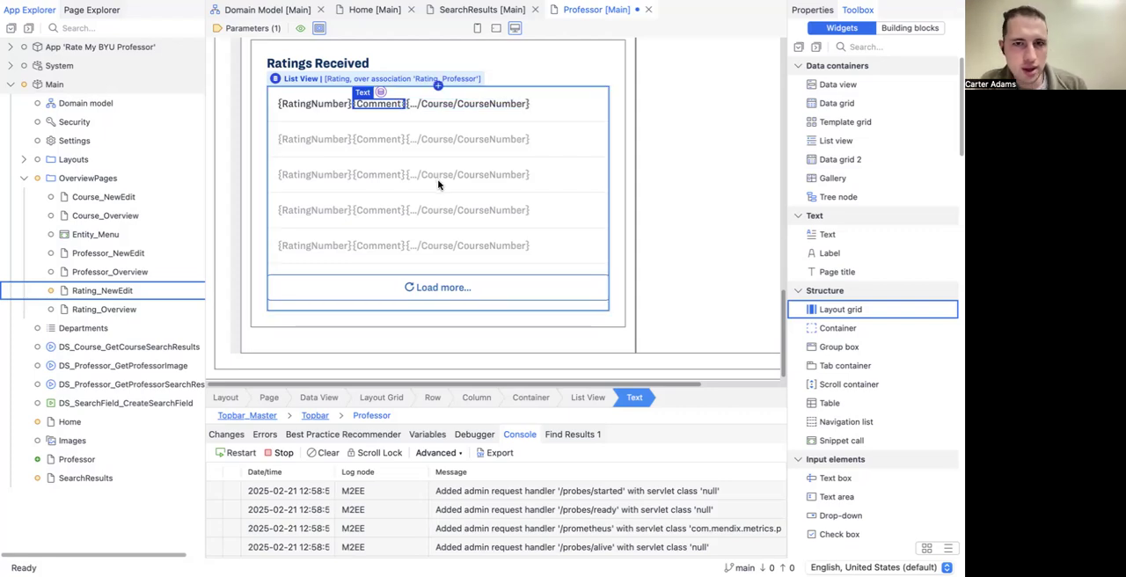
Step: Add a full-width layout grid to the Ratings Received list entry and move the RatingNumber text into its column
{"action": "left_click_drag", "start_coordinate": [840, 309], "coordinate": [517, 99]}
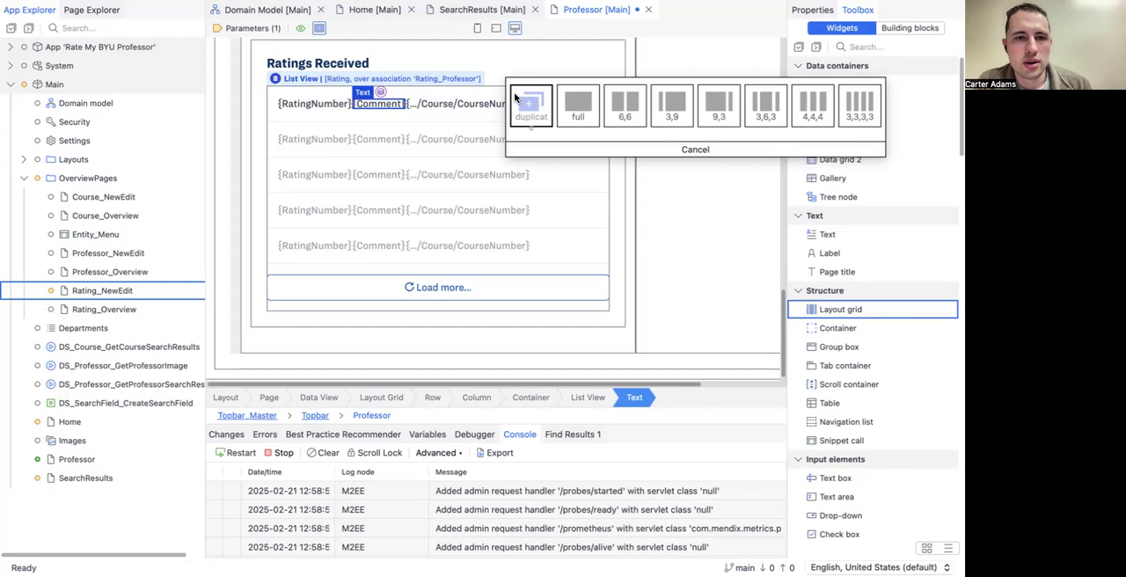
{"action": "left_click", "coordinate": [580, 105]}
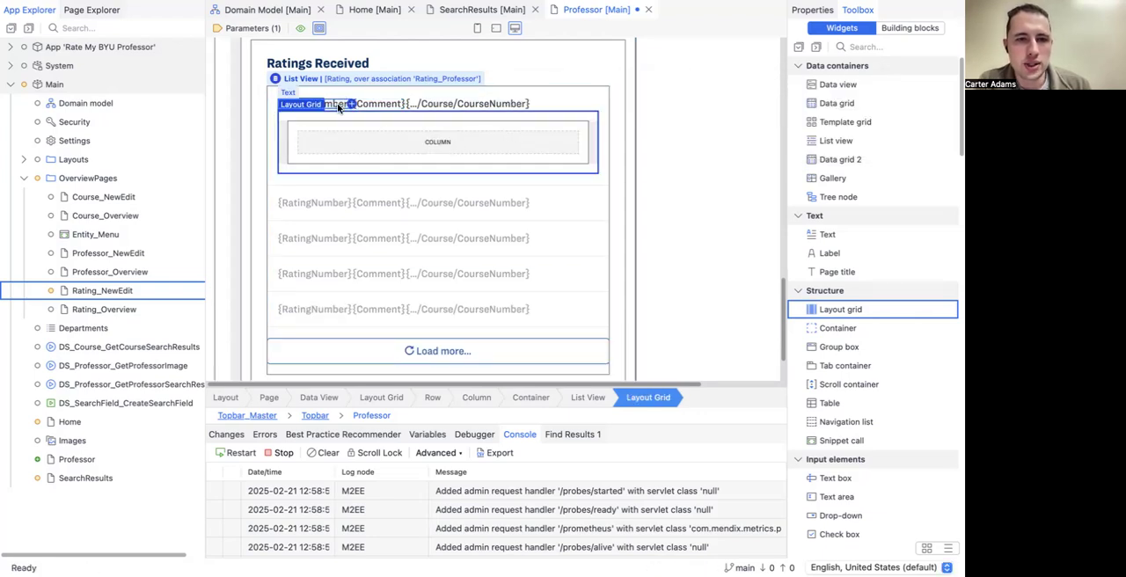
{"action": "left_click_drag", "start_coordinate": [337, 105], "coordinate": [358, 148]}
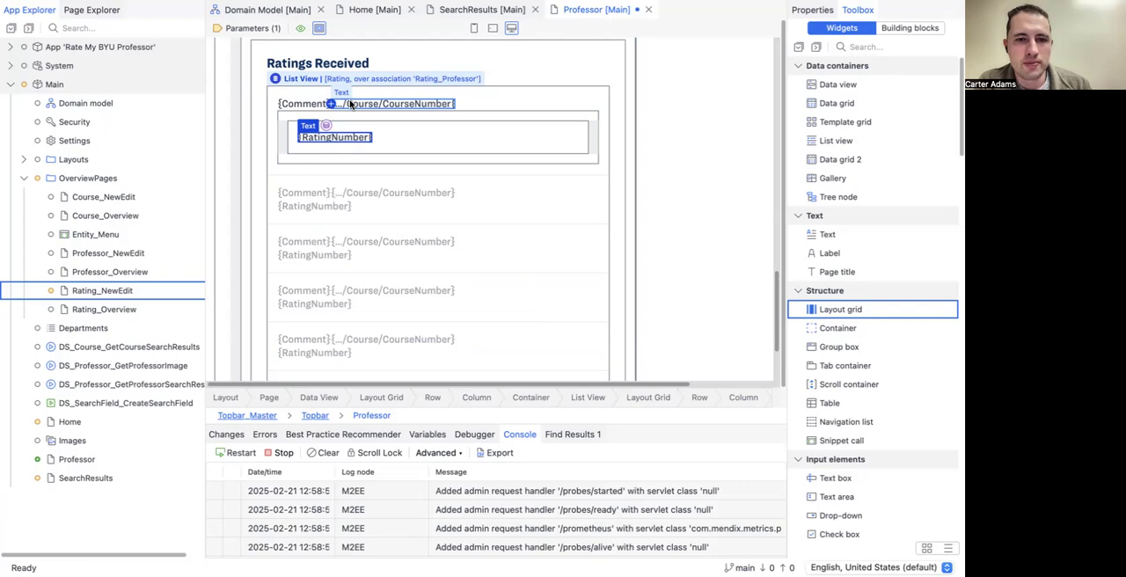
Step: Insert a duplicate-layout row below the RatingNumber row and move the Comment text into its empty column
{"action": "right_click", "coordinate": [280, 137]}
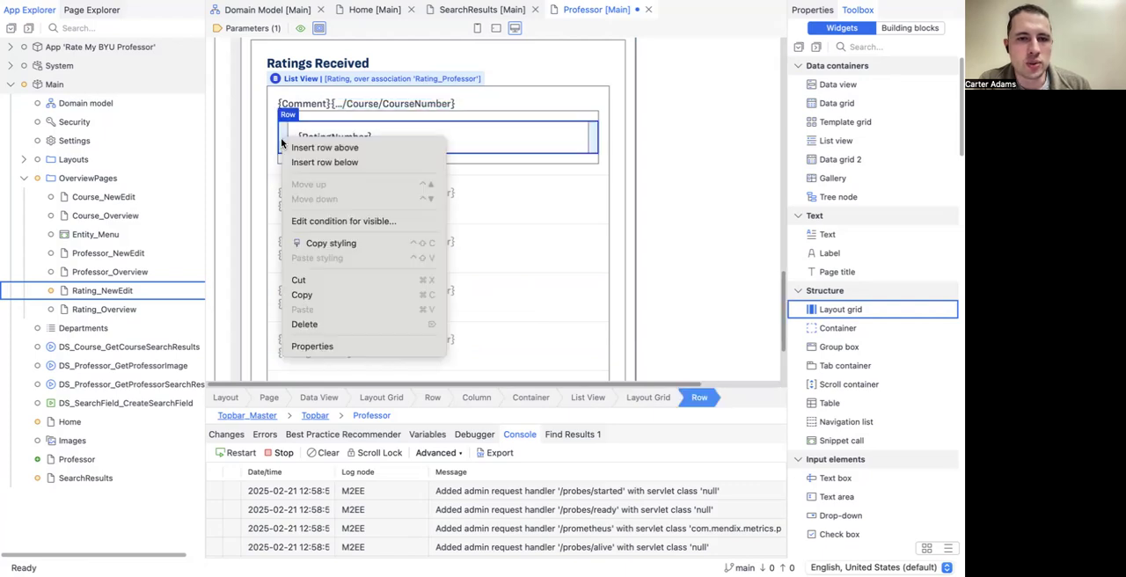
{"action": "left_click", "coordinate": [294, 160]}
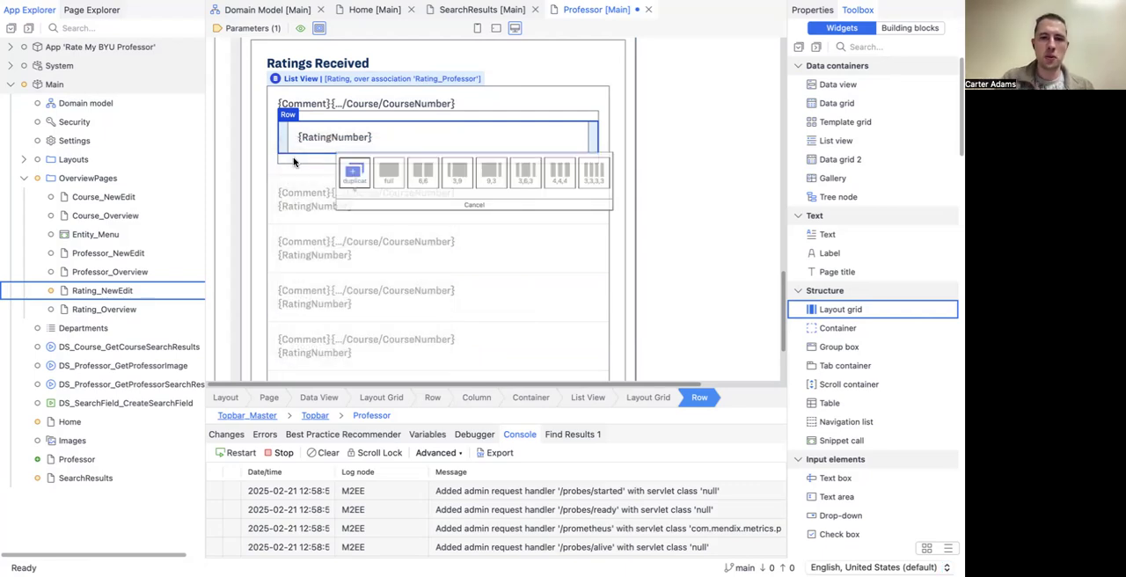
{"action": "left_click", "coordinate": [356, 169]}
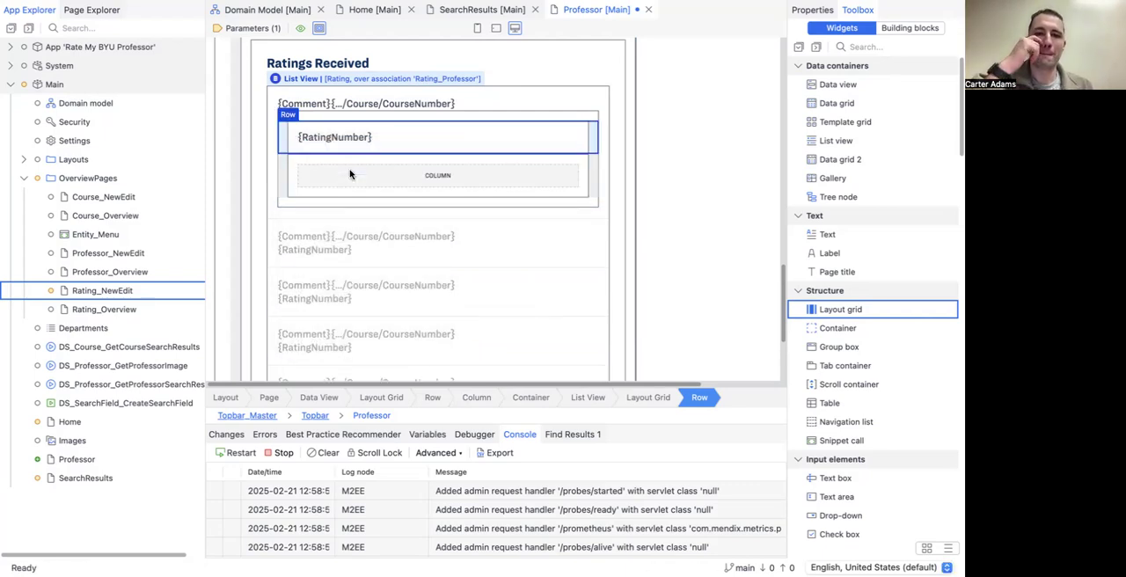
{"action": "left_click", "coordinate": [334, 174]}
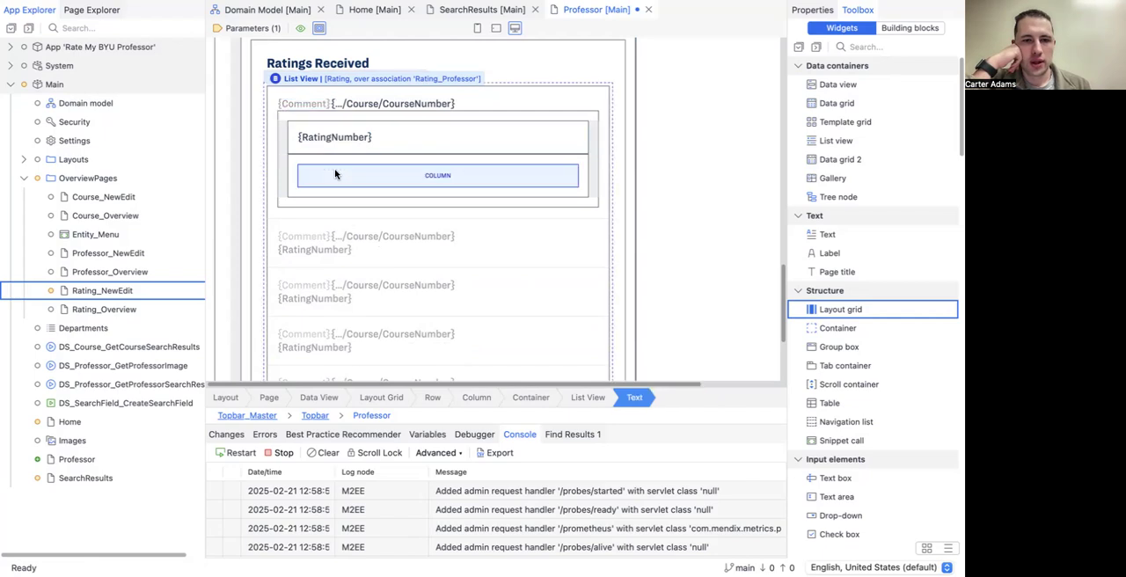
{"action": "left_click_drag", "start_coordinate": [334, 174], "coordinate": [334, 174]}
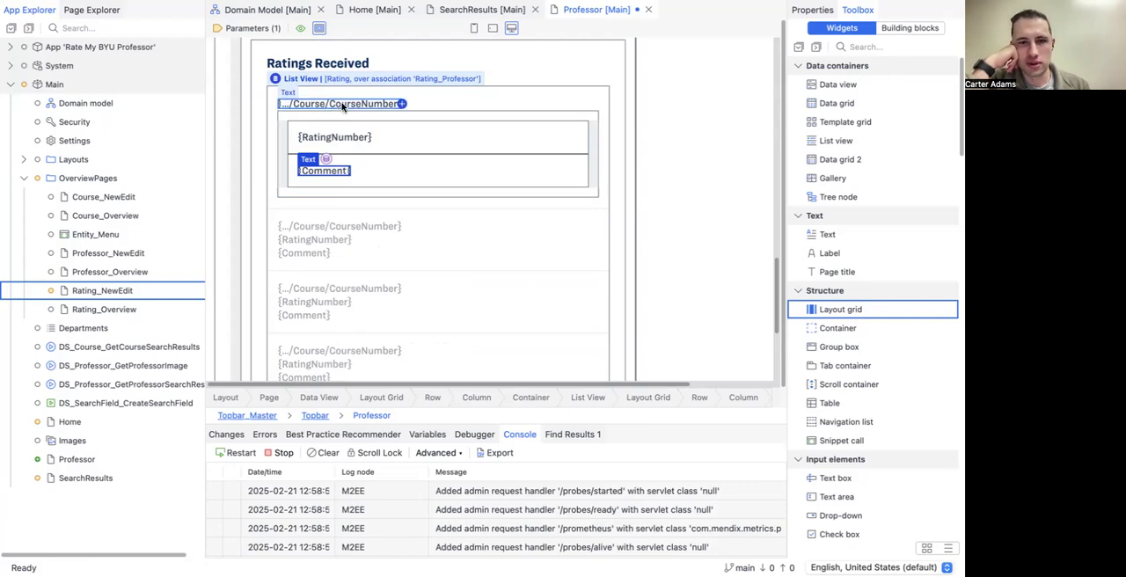
Step: Remove the separate Course/CourseNumber text from the Ratings Received list entry
{"action": "left_click_drag", "start_coordinate": [343, 106], "coordinate": [380, 138]}
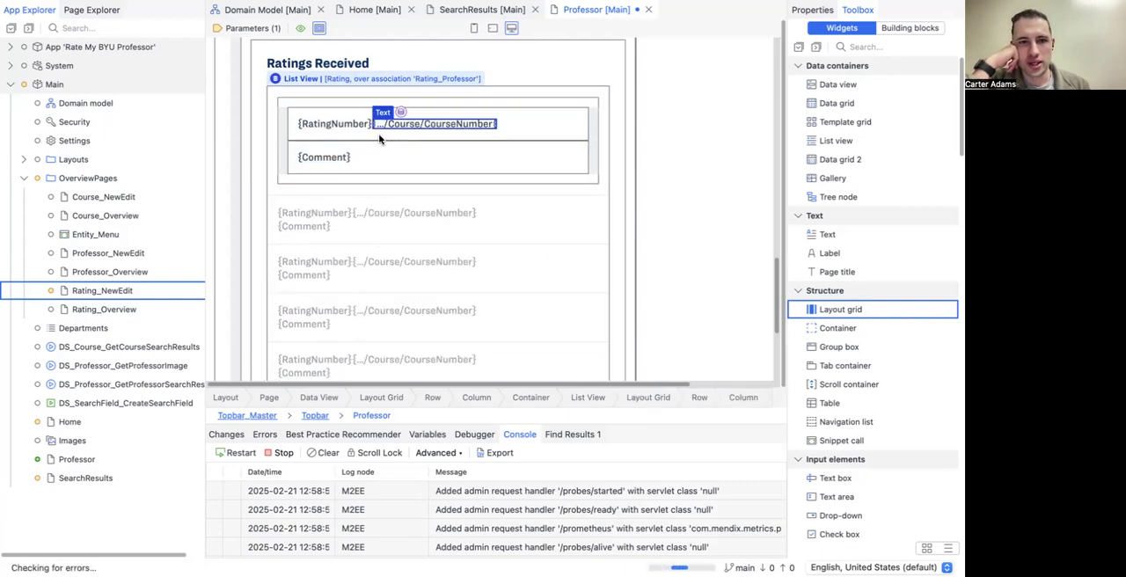
{"action": "left_click", "coordinate": [369, 125]}
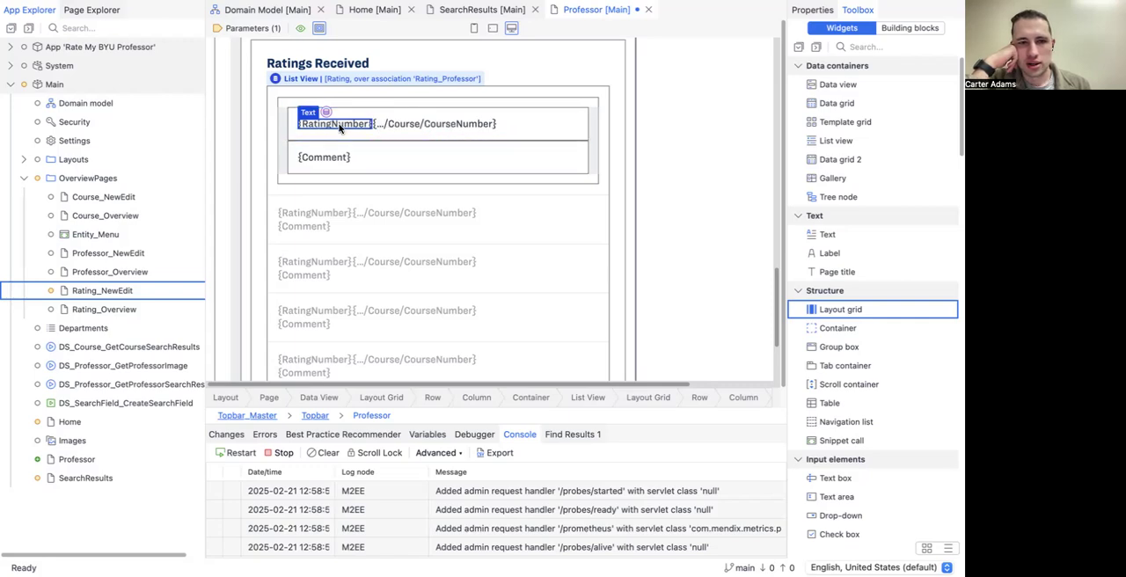
{"action": "left_click", "coordinate": [399, 124]}
{"action": "key", "text": "Delete"}
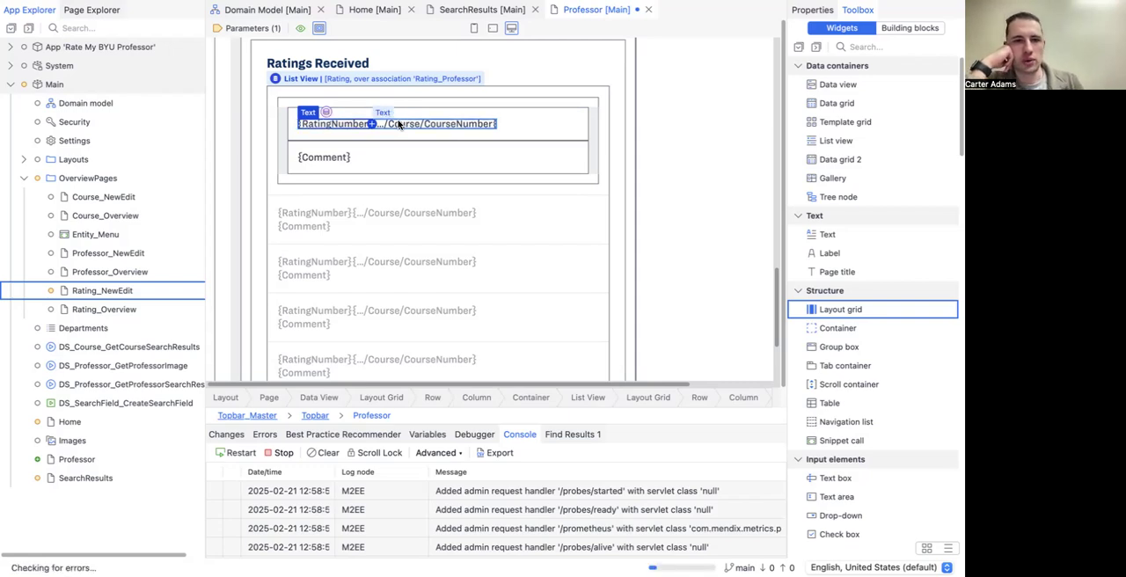
Step: Set the render mode of the RatingNumber text in the Ratings Received list to Heading 5
{"action": "double_click", "coordinate": [338, 124]}
{"action": "left_click", "coordinate": [504, 268]}
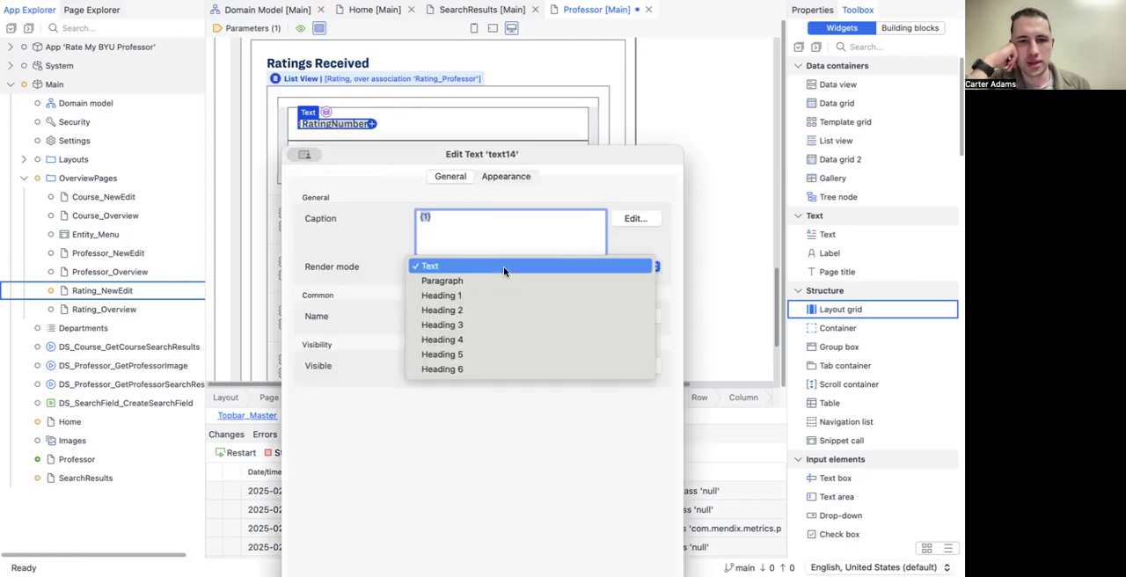
{"action": "left_click", "coordinate": [510, 353]}
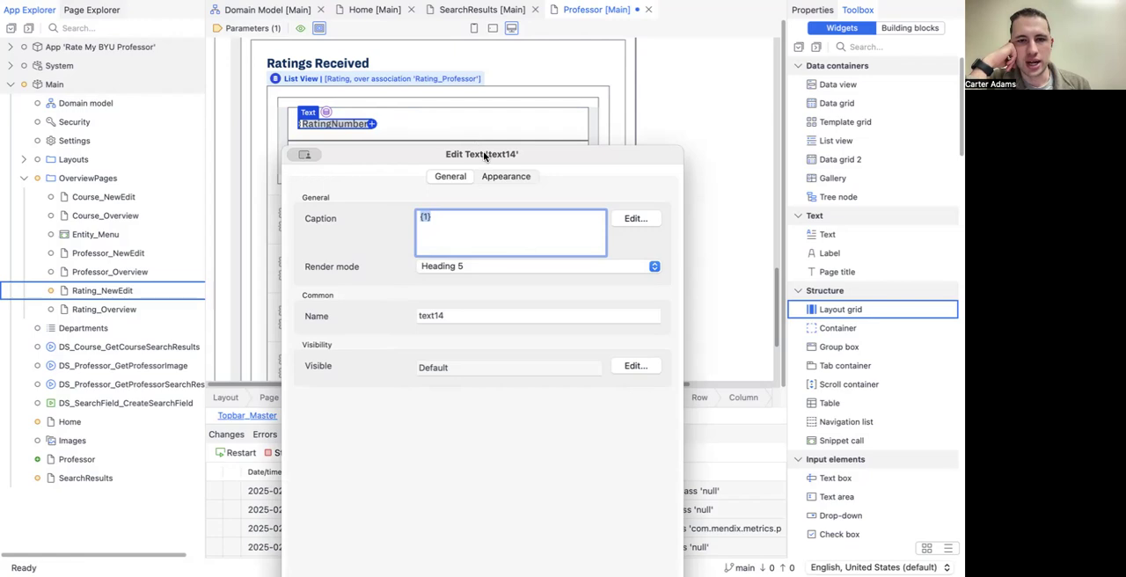
{"action": "left_click_drag", "start_coordinate": [485, 151], "coordinate": [471, 28]}
{"action": "left_click", "coordinate": [641, 496]}
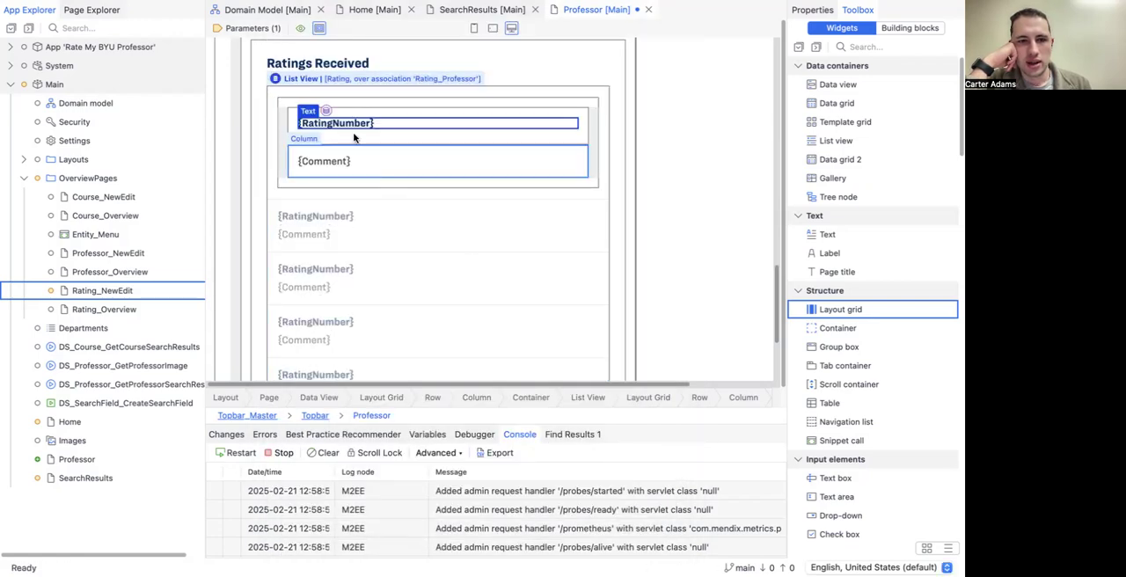
Step: Change the caption template of the RatingNumber text to "{1} ({2})"
{"action": "double_click", "coordinate": [352, 129]}
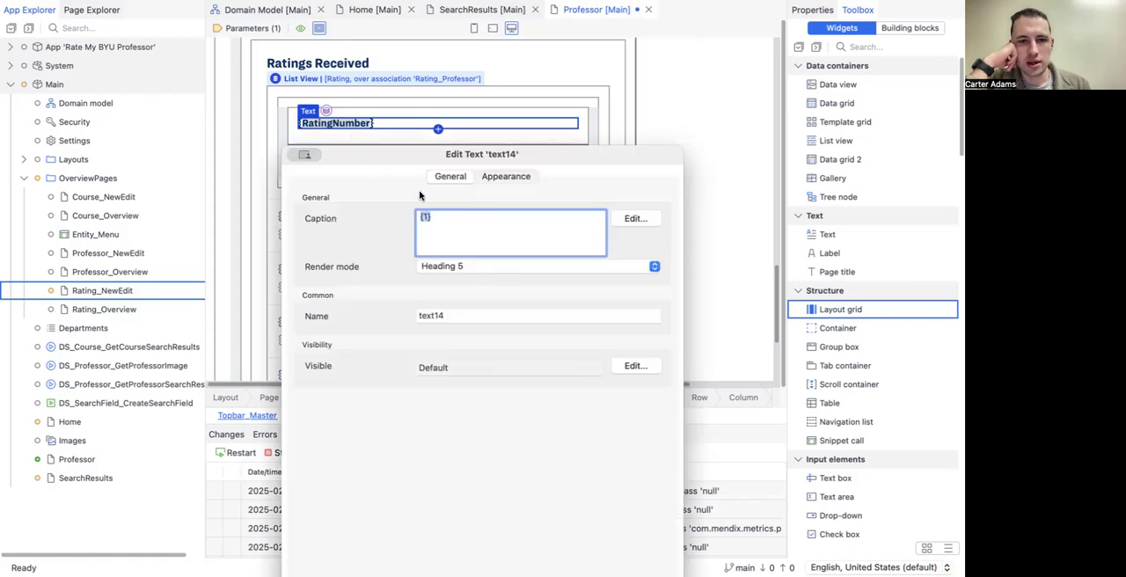
{"action": "left_click", "coordinate": [633, 220]}
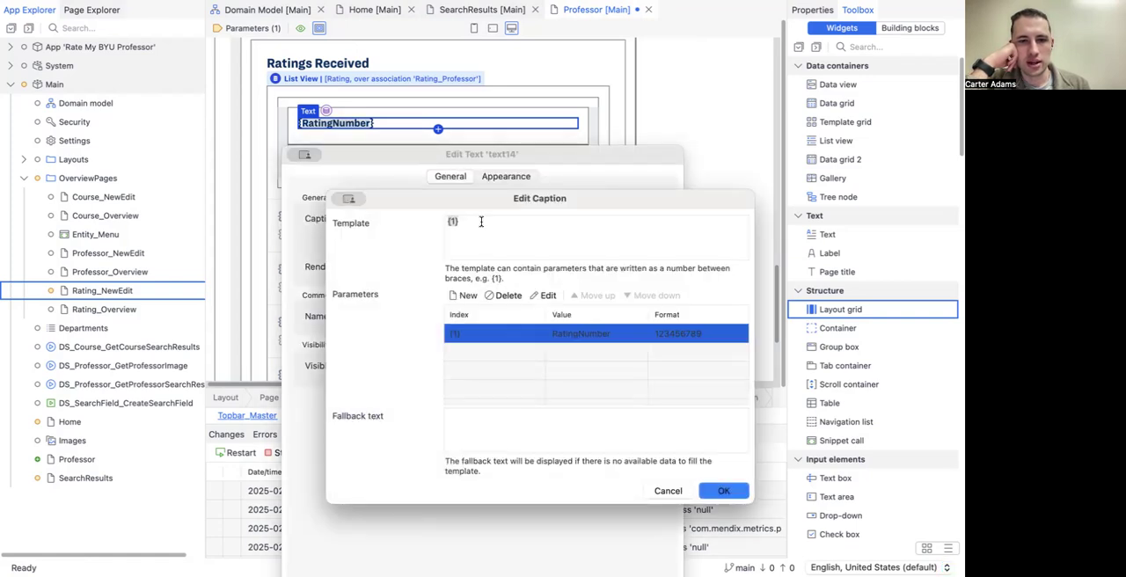
{"action": "left_click", "coordinate": [481, 220]}
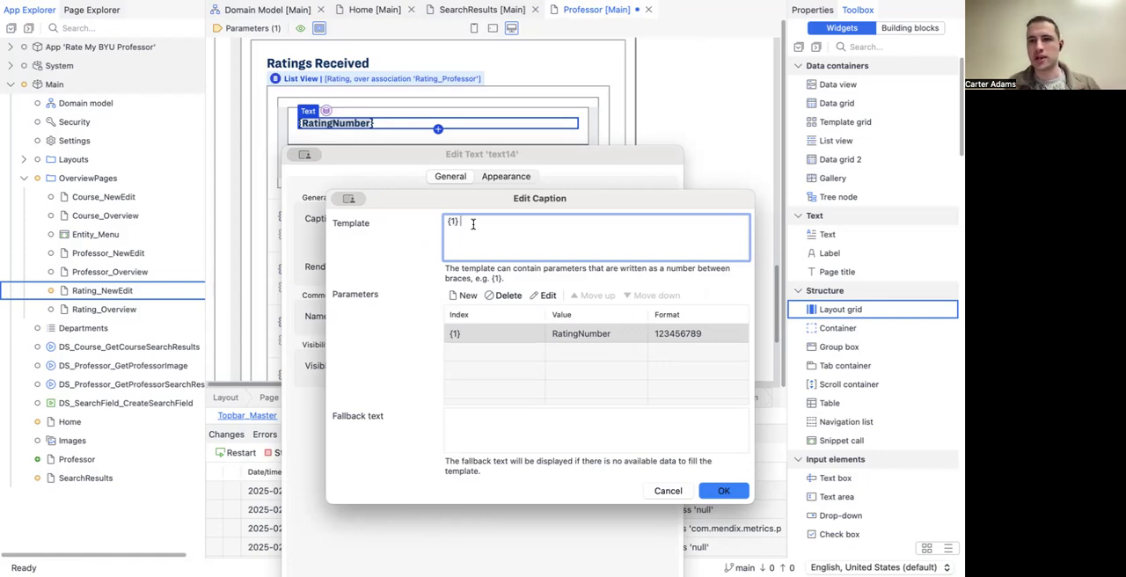
{"action": "type", "text": "- "}
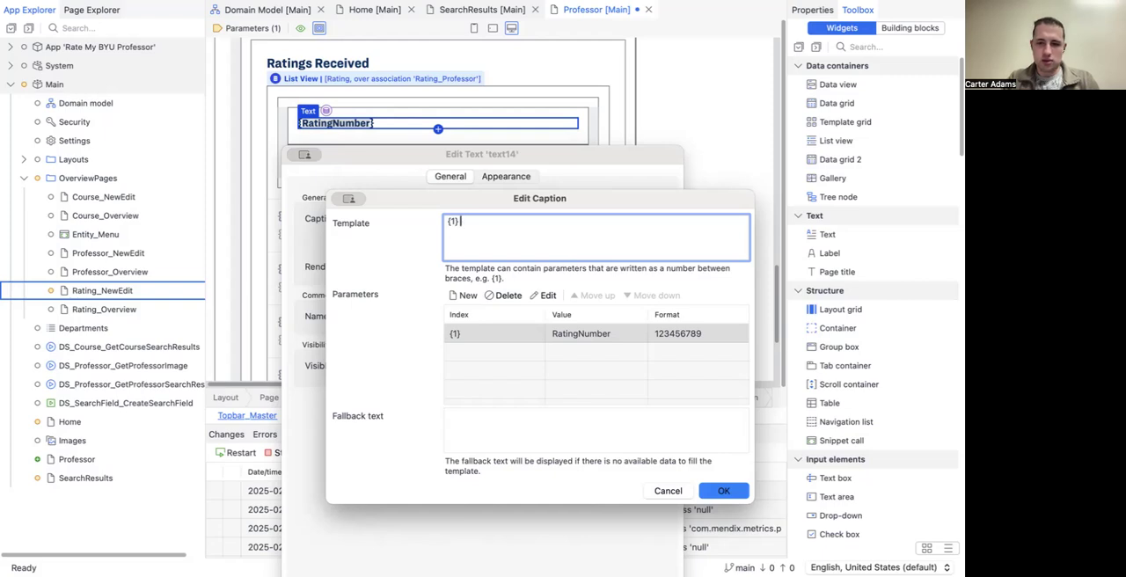
{"action": "type", "text": "()"}
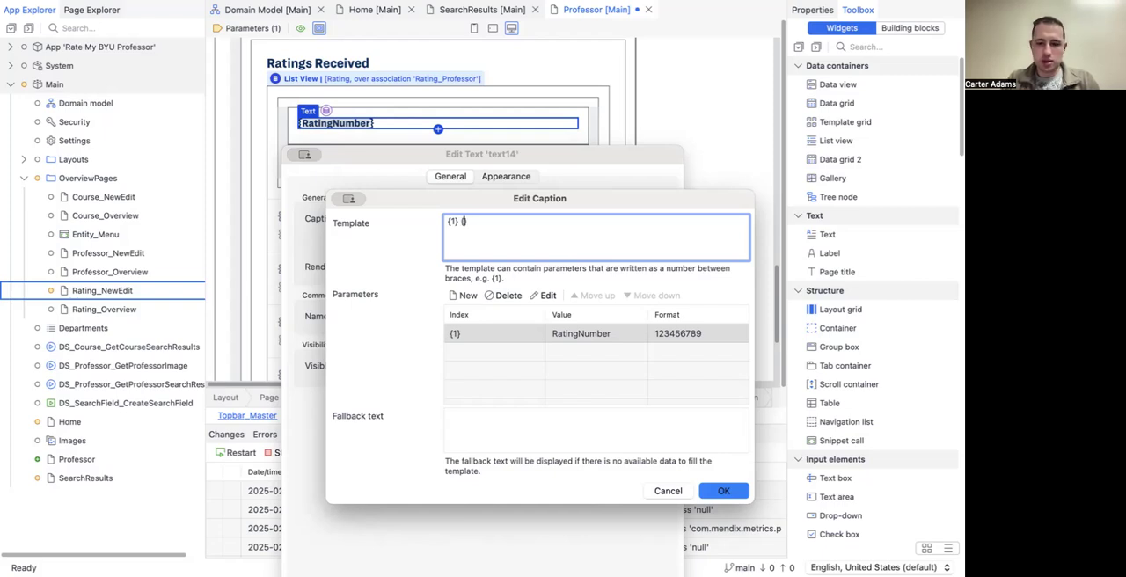
{"action": "key", "text": "Left"}
{"action": "type", "text": "{2"}
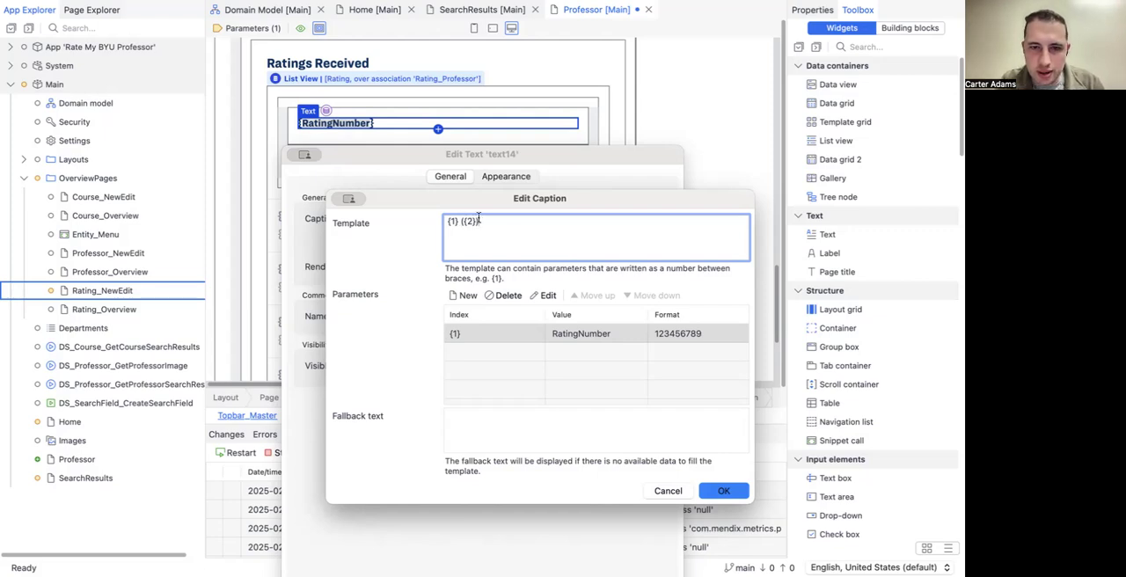
Step: Add a second caption parameter bound to the attribute path Rating_Course/Course/CourseNumber and apply it to the RatingNumber text
{"action": "left_click", "coordinate": [462, 295]}
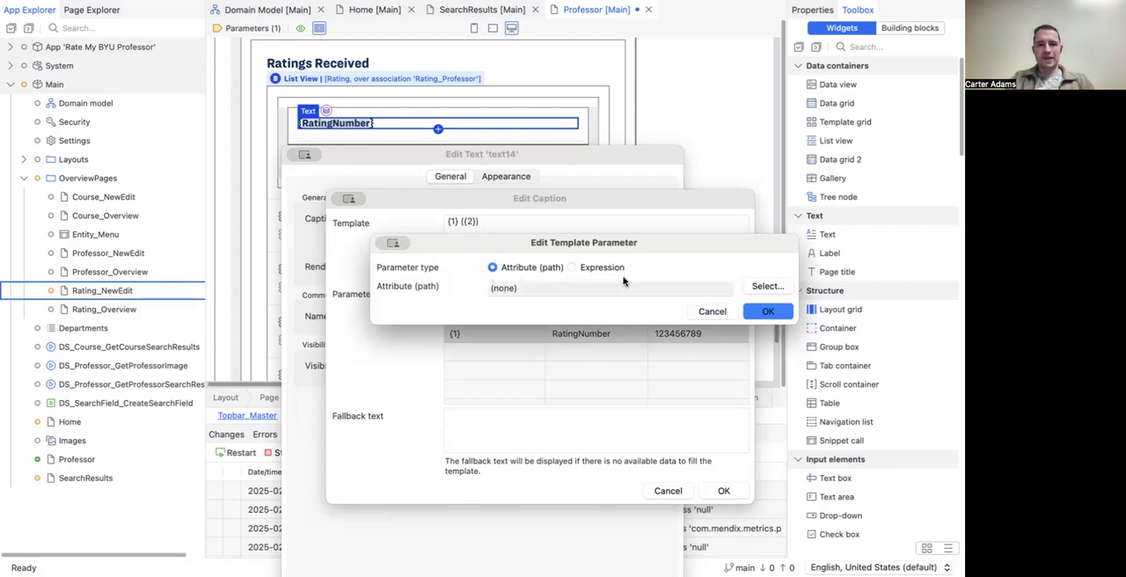
{"action": "left_click", "coordinate": [758, 285]}
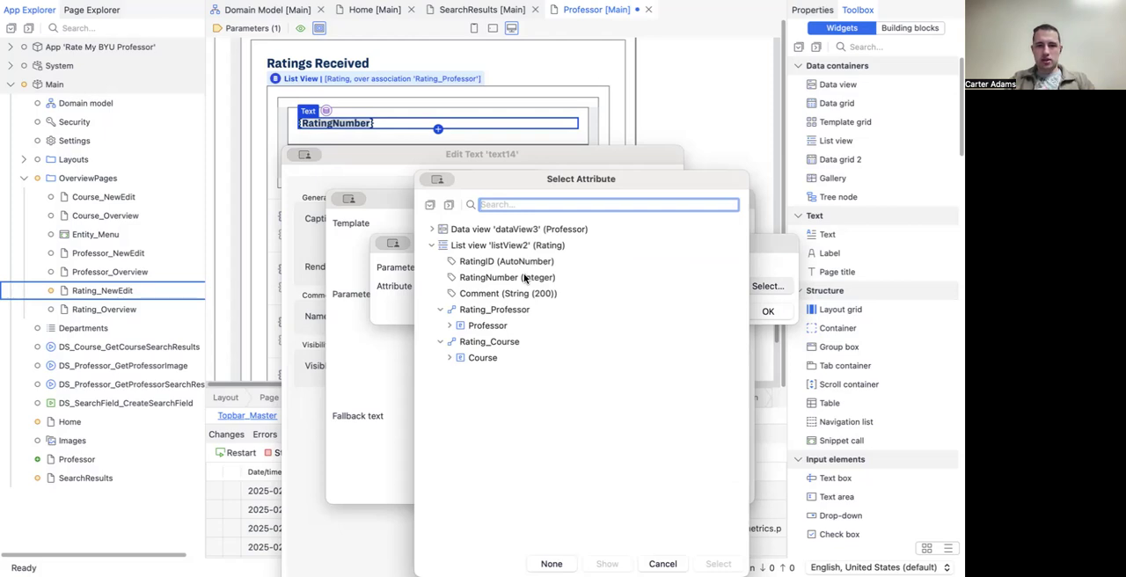
{"action": "left_click", "coordinate": [450, 358]}
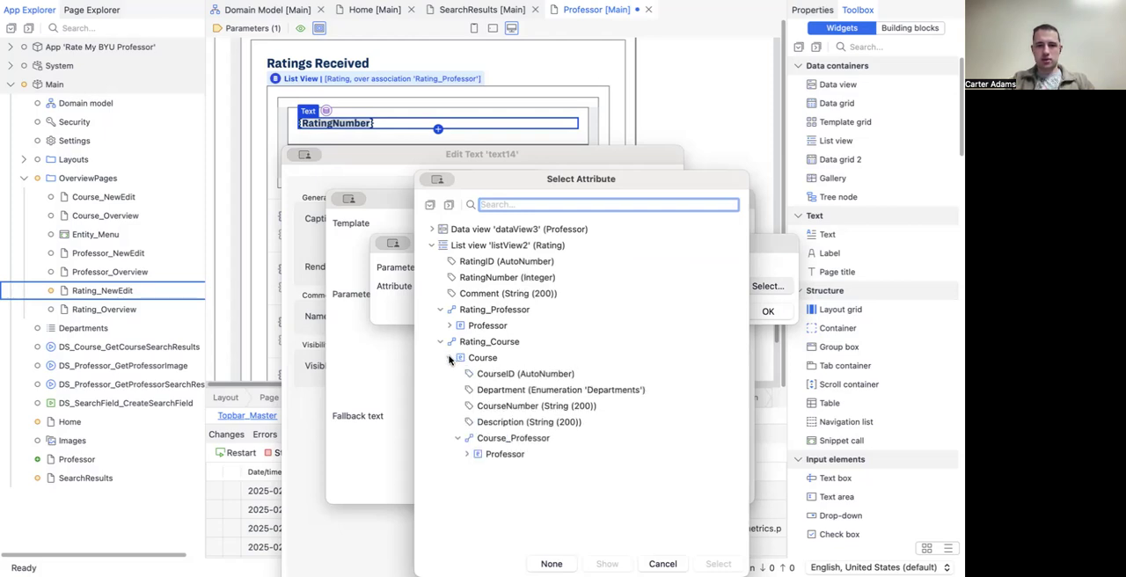
{"action": "left_click", "coordinate": [486, 407]}
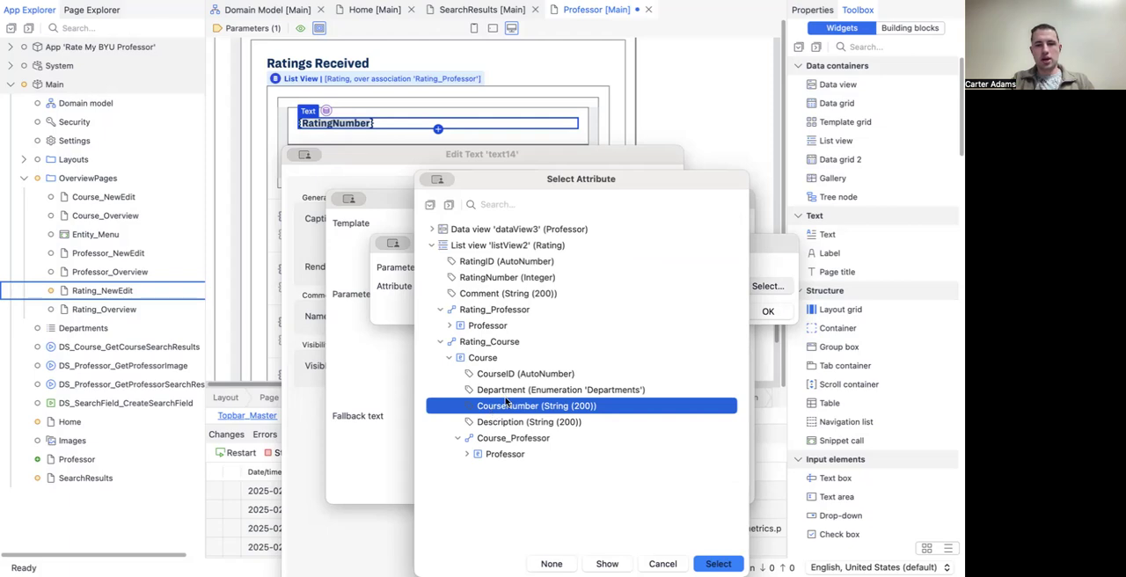
{"action": "left_click", "coordinate": [714, 561]}
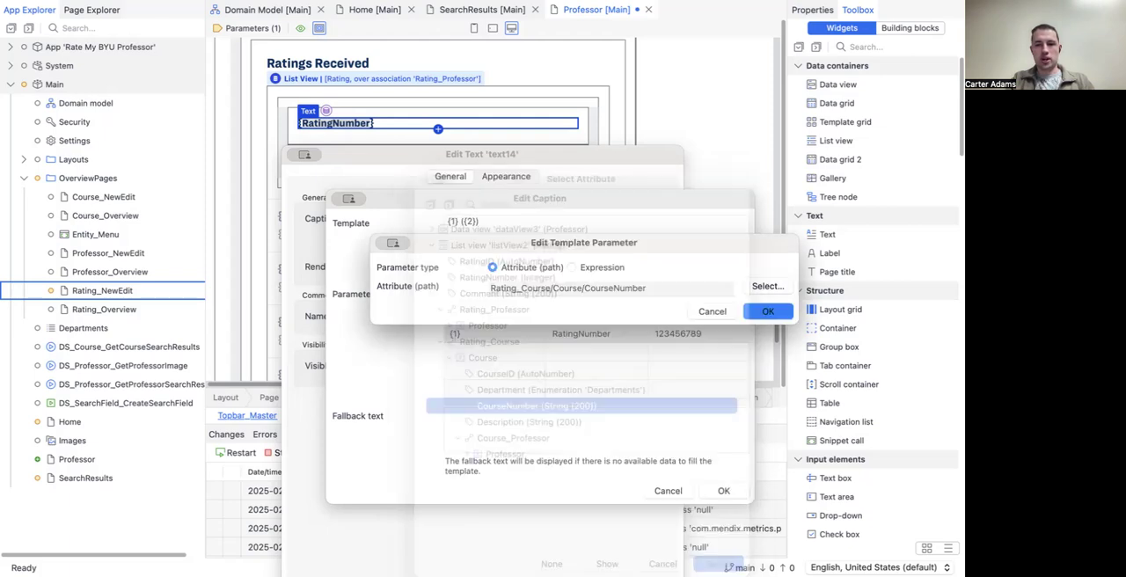
{"action": "left_click", "coordinate": [761, 311]}
{"action": "left_click", "coordinate": [722, 491]}
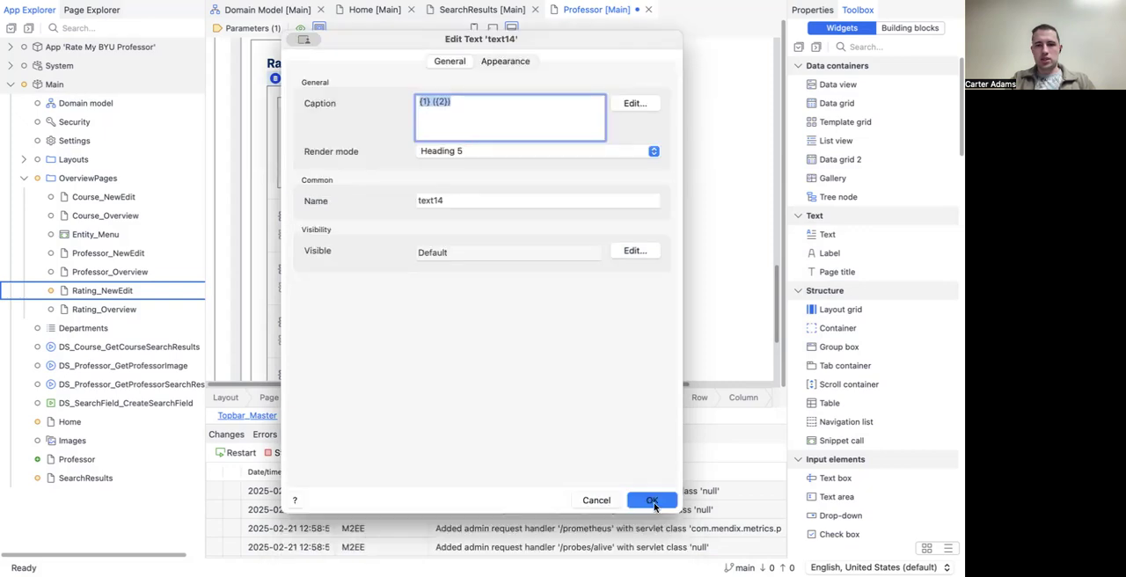
{"action": "left_click", "coordinate": [655, 501]}
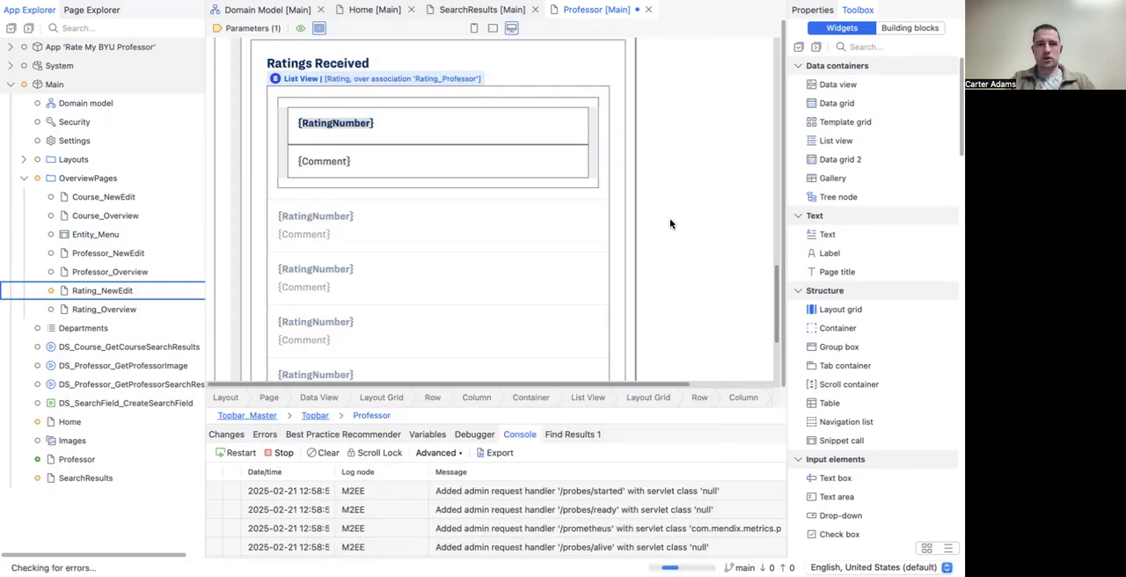
{"action": "left_click", "coordinate": [659, 212]}
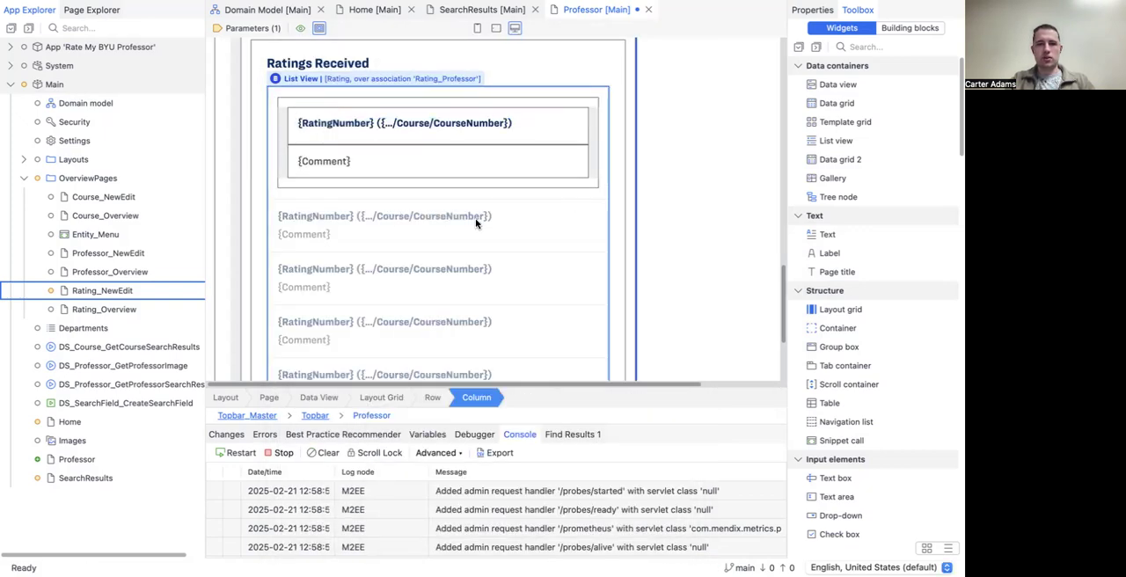
Step: Save the Professor page and rerun the app locally with the updated Ratings Received list
{"action": "scroll", "coordinate": [454, 224], "scroll_direction": "up", "scroll_amount": 2}
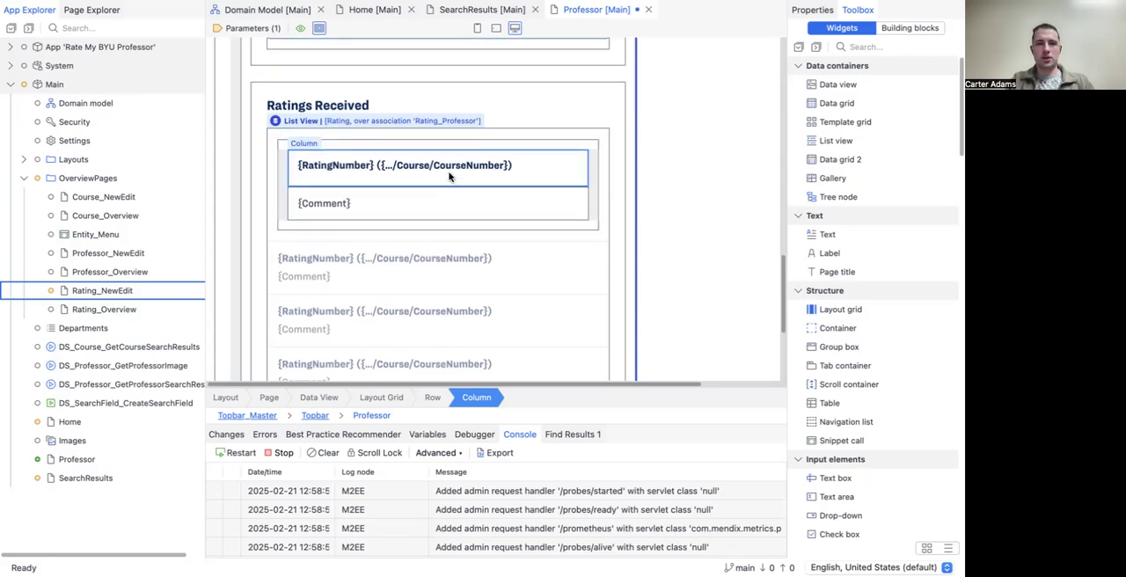
{"action": "key", "text": "super+s"}
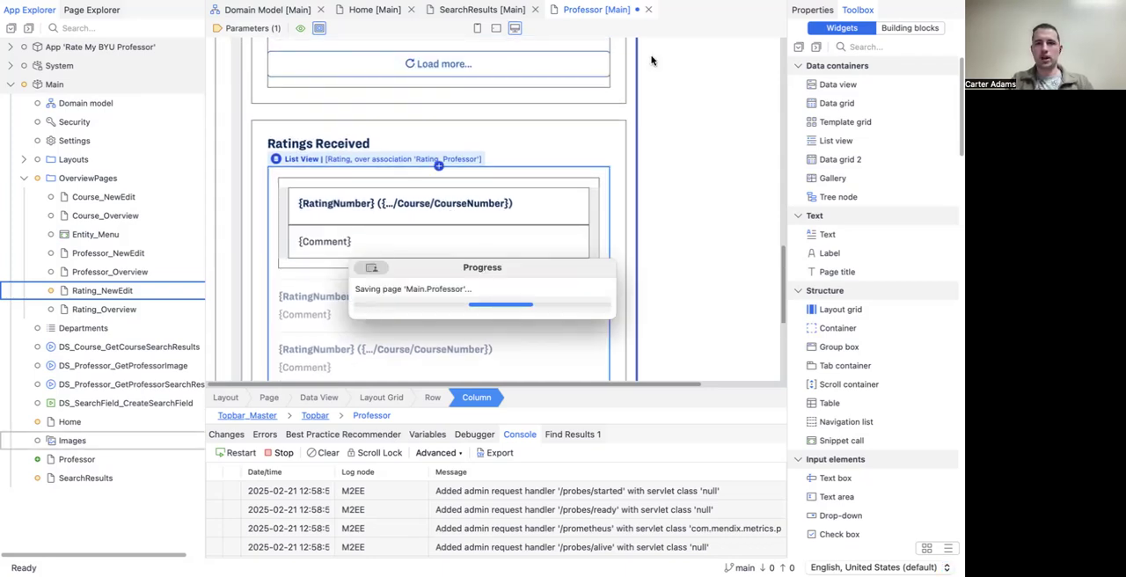
{"action": "left_click", "coordinate": [721, 2]}
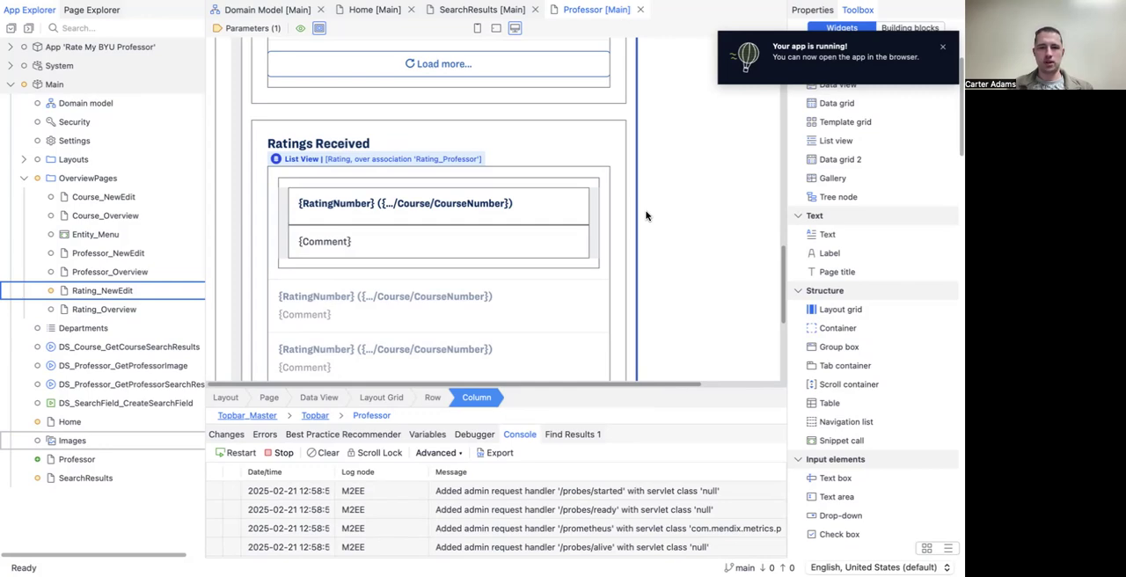
Step: Switch to the browser and examine the Courses Taught and Ratings Received lists on the running professor page
{"action": "key", "text": "super+Tab"}
{"action": "scroll", "coordinate": [508, 328], "scroll_direction": "down", "scroll_amount": 3}
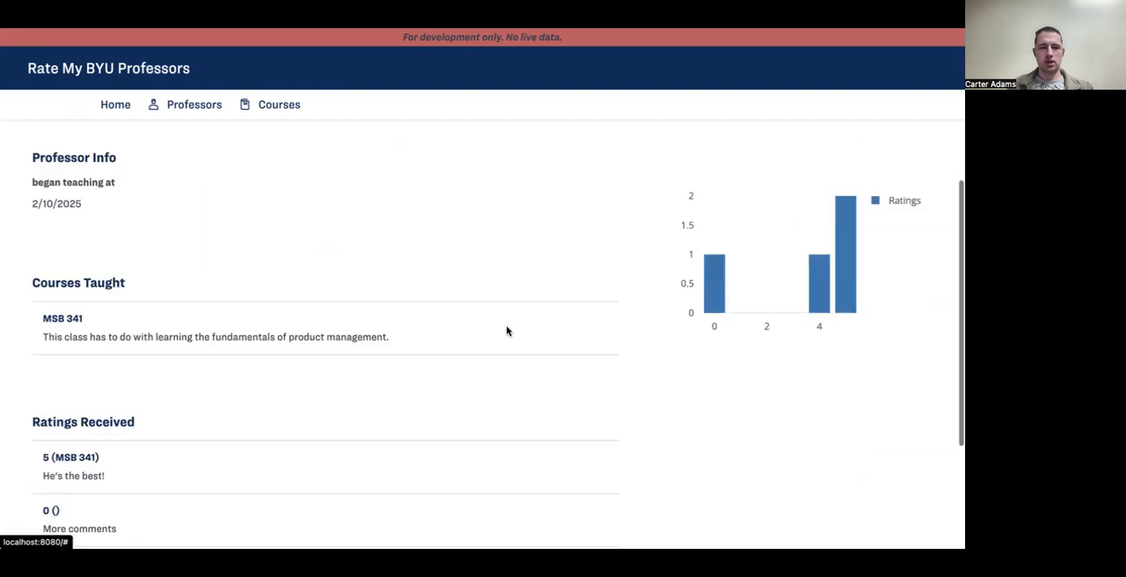
{"action": "scroll", "coordinate": [506, 330], "scroll_direction": "down", "scroll_amount": 1}
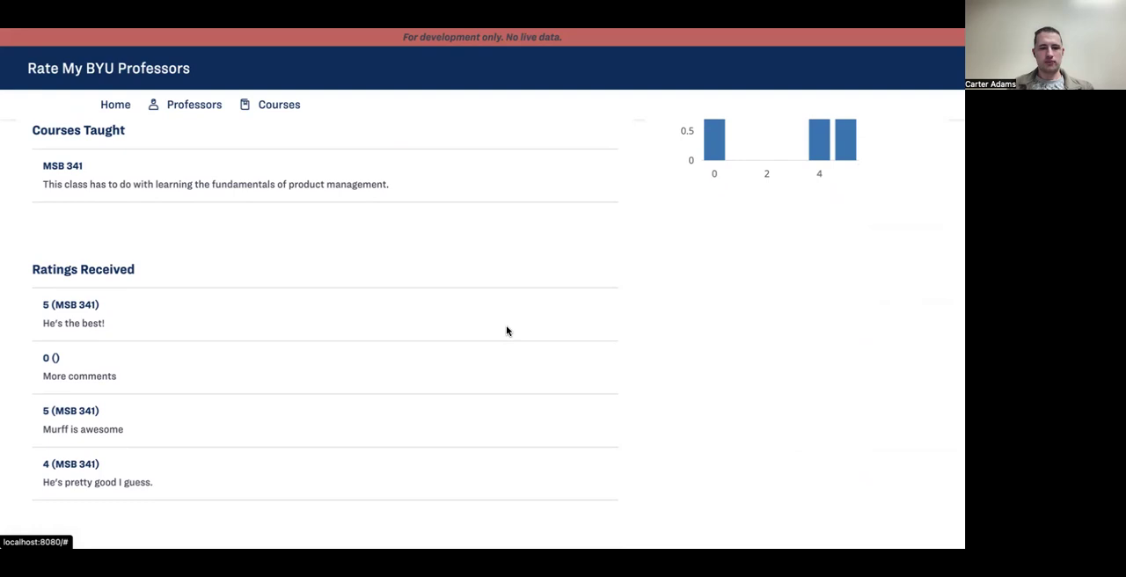
{"action": "scroll", "coordinate": [507, 330], "scroll_direction": "down", "scroll_amount": 1}
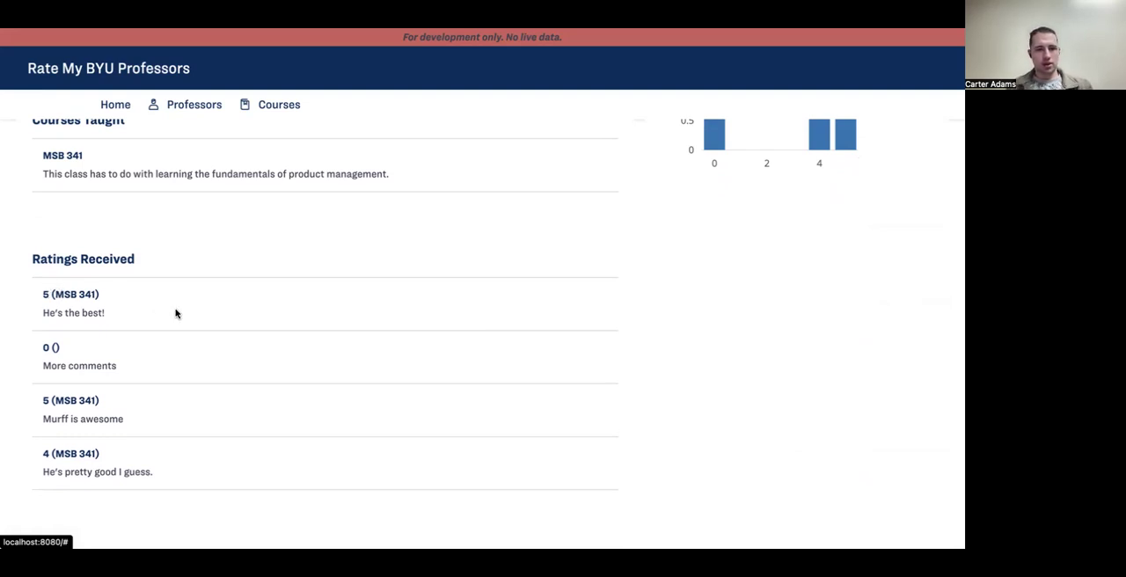
{"action": "scroll", "coordinate": [175, 313], "scroll_direction": "up", "scroll_amount": 3}
{"action": "scroll", "coordinate": [175, 313], "scroll_direction": "down", "scroll_amount": 2}
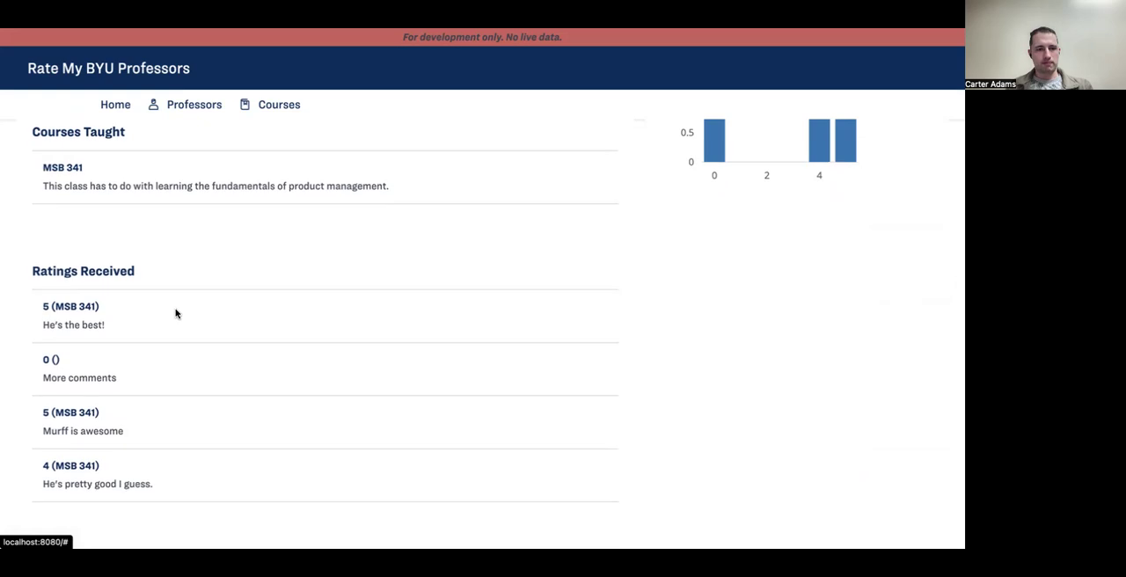
{"action": "scroll", "coordinate": [175, 313], "scroll_direction": "down", "scroll_amount": 1}
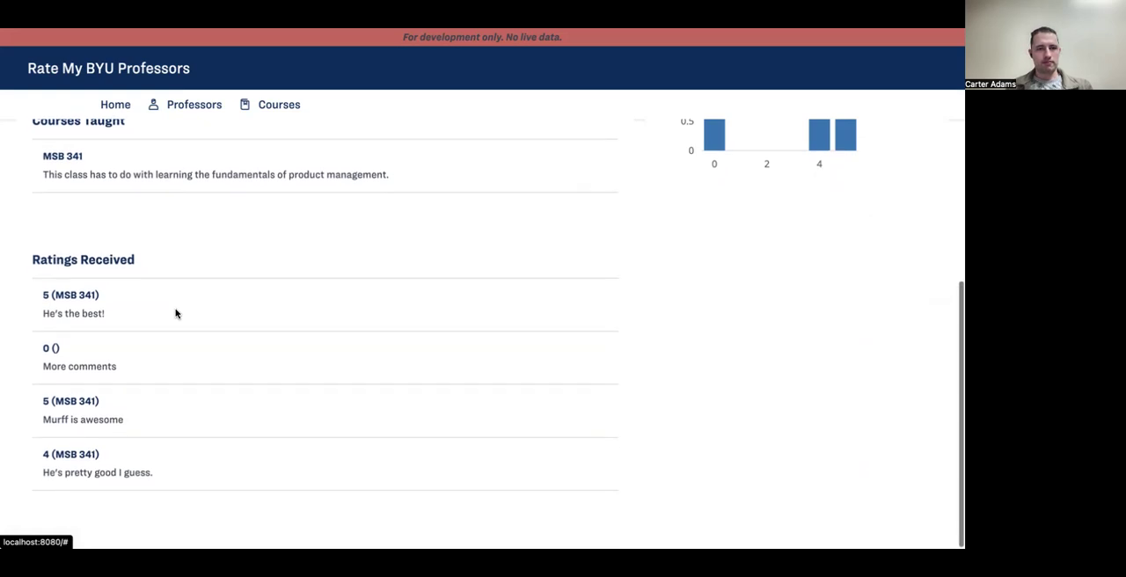
{"action": "scroll", "coordinate": [163, 317], "scroll_direction": "up", "scroll_amount": 5}
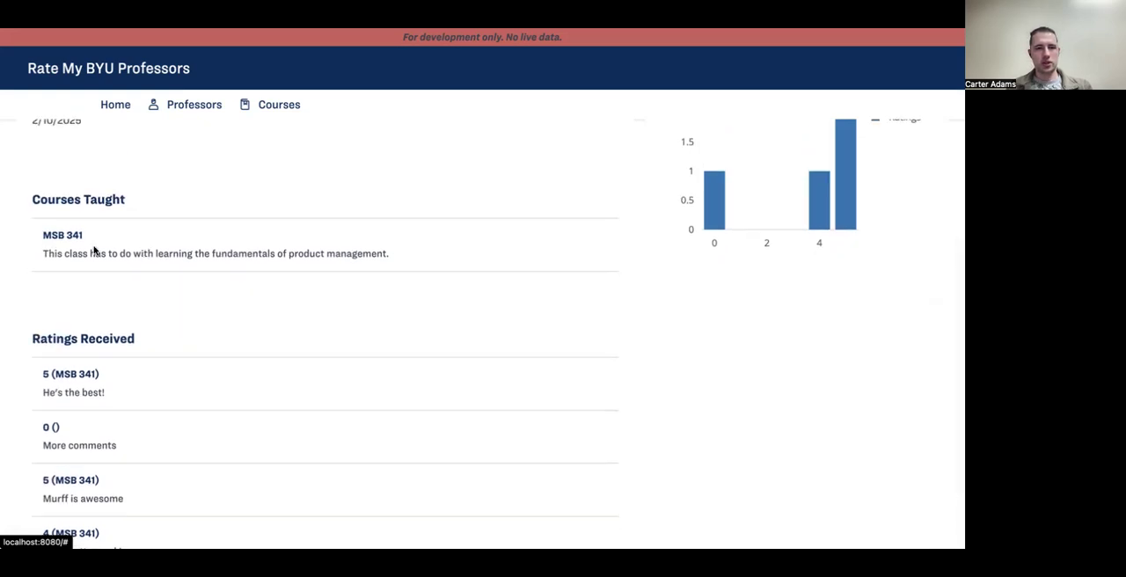
{"action": "scroll", "coordinate": [93, 248], "scroll_direction": "down", "scroll_amount": 2}
{"action": "scroll", "coordinate": [93, 252], "scroll_direction": "up", "scroll_amount": 7}
{"action": "scroll", "coordinate": [118, 367], "scroll_direction": "up", "scroll_amount": 4}
{"action": "scroll", "coordinate": [118, 369], "scroll_direction": "down", "scroll_amount": 3}
{"action": "scroll", "coordinate": [118, 365], "scroll_direction": "up", "scroll_amount": 2}
{"action": "scroll", "coordinate": [118, 369], "scroll_direction": "up", "scroll_amount": 1}
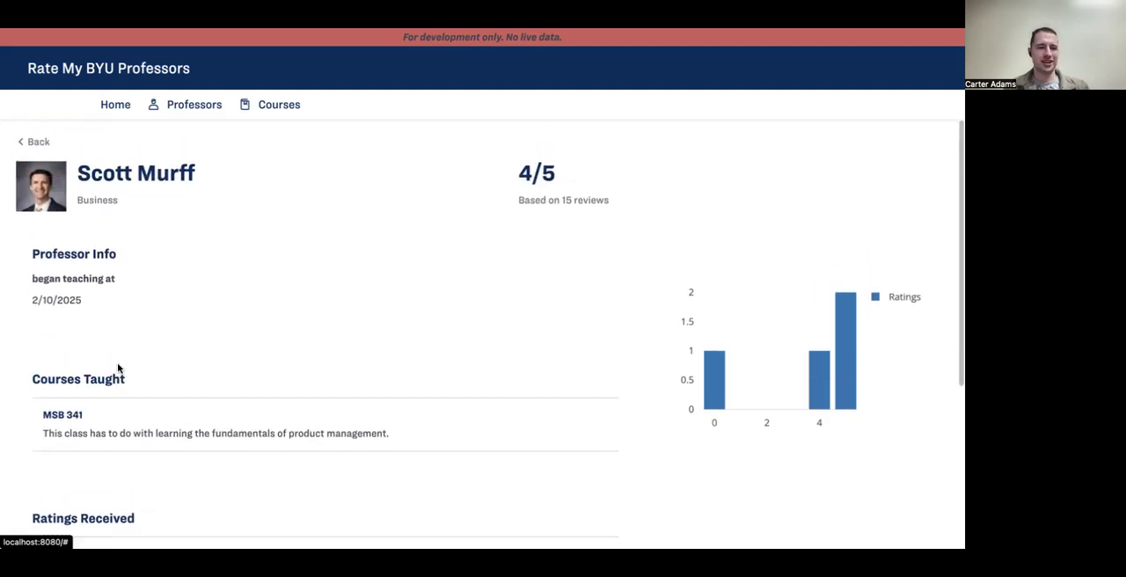
{"action": "scroll", "coordinate": [115, 366], "scroll_direction": "down", "scroll_amount": 14}
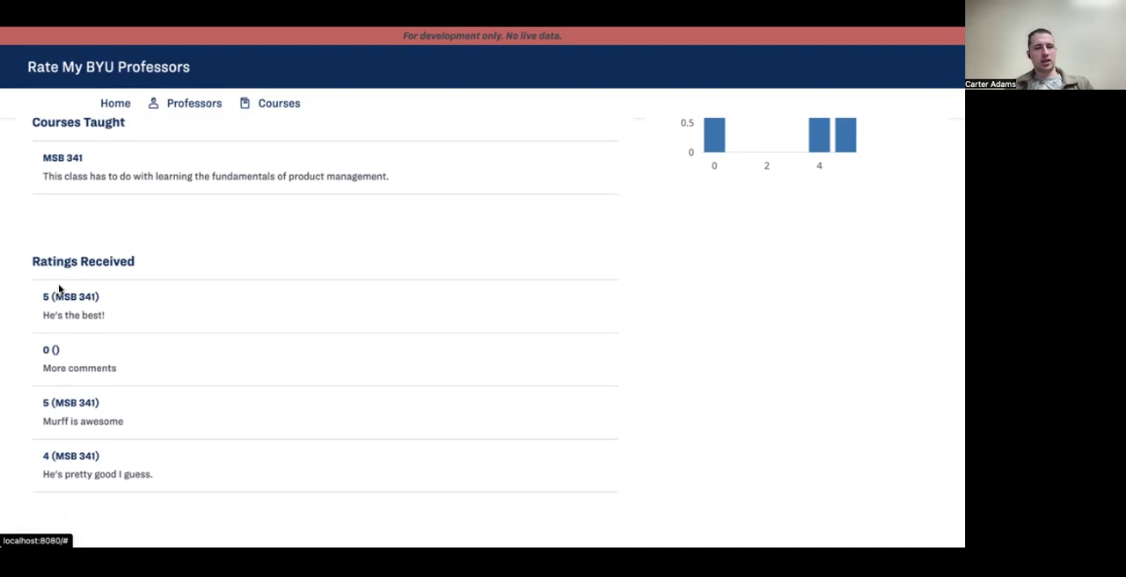
{"action": "scroll", "coordinate": [81, 418], "scroll_direction": "down", "scroll_amount": 1}
{"action": "scroll", "coordinate": [58, 324], "scroll_direction": "up", "scroll_amount": 1}
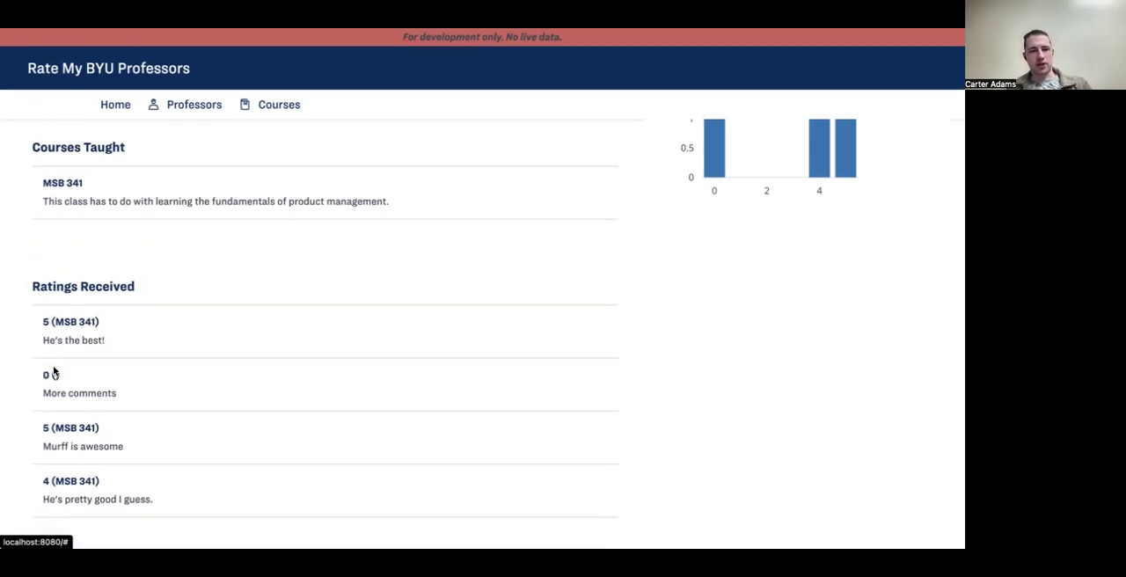
{"action": "scroll", "coordinate": [52, 368], "scroll_direction": "down", "scroll_amount": 1}
{"action": "scroll", "coordinate": [58, 343], "scroll_direction": "up", "scroll_amount": 1}
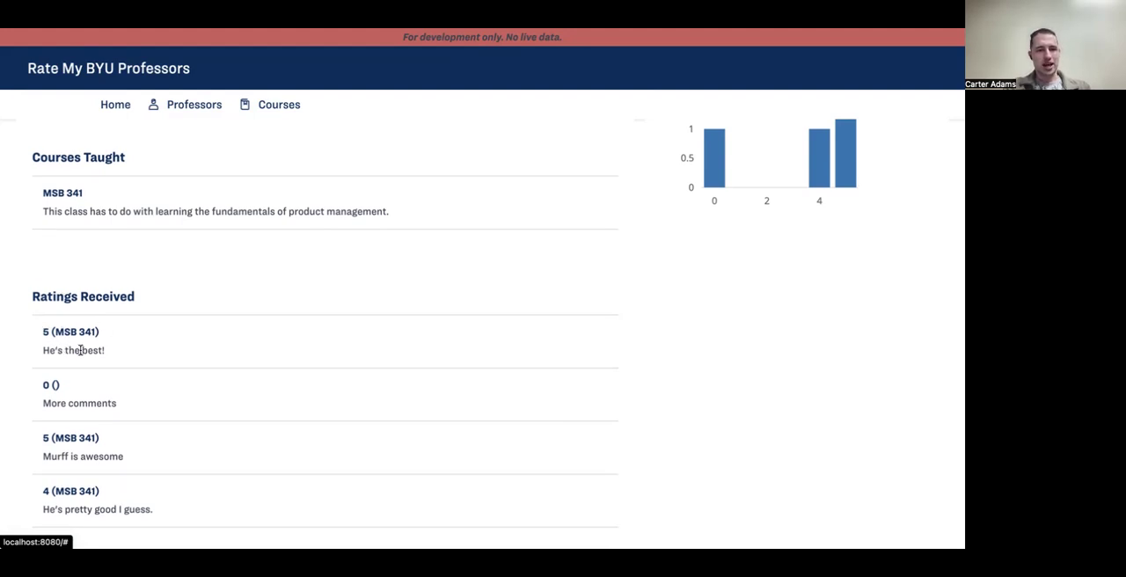
{"action": "scroll", "coordinate": [79, 350], "scroll_direction": "down", "scroll_amount": 1}
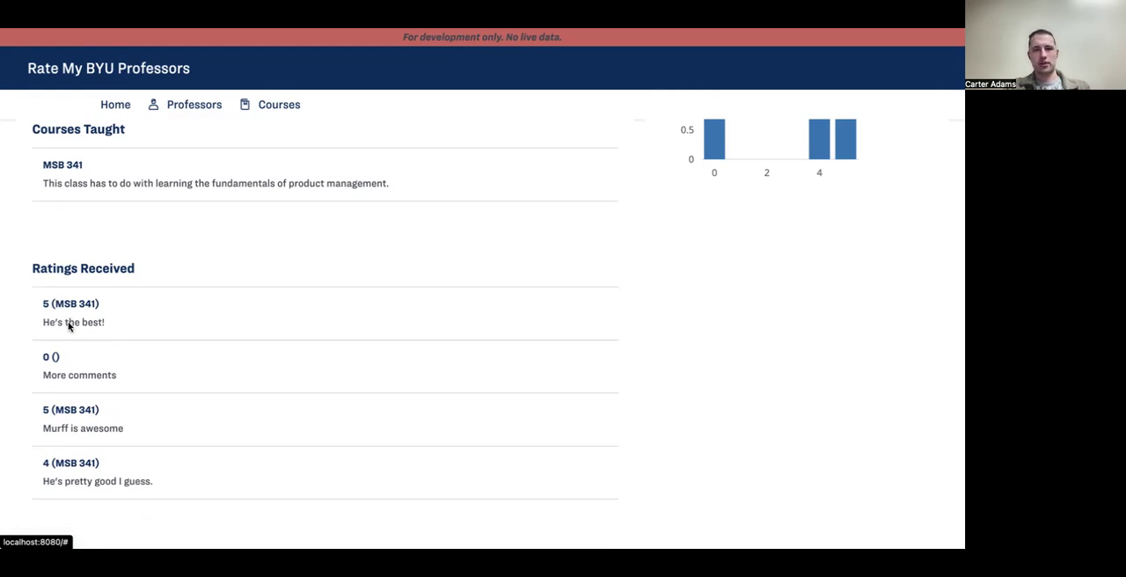
Step: Switch back to Mendix Studio Pro, reduce the RatingNumber text's caption to "{1}" and delete its CourseNumber parameter
{"action": "key", "text": "super+Tab"}
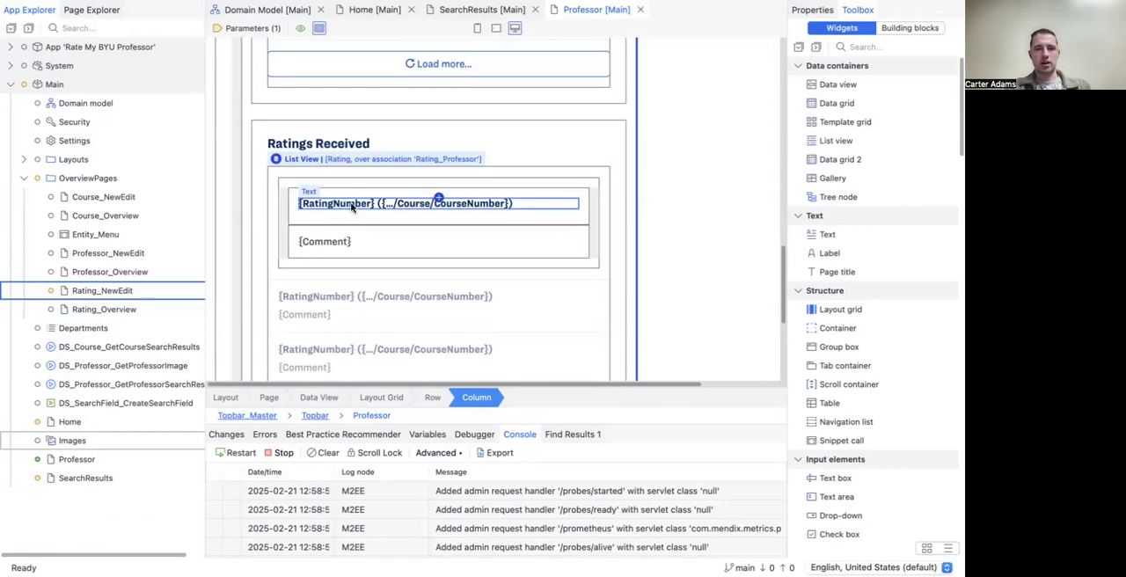
{"action": "double_click", "coordinate": [352, 204]}
{"action": "left_click", "coordinate": [458, 218]}
{"action": "key", "text": "BackSpace"}
{"action": "key", "text": "BackSpace"}
{"action": "key", "text": "BackSpace"}
{"action": "key", "text": "BackSpace"}
{"action": "key", "text": "BackSpace"}
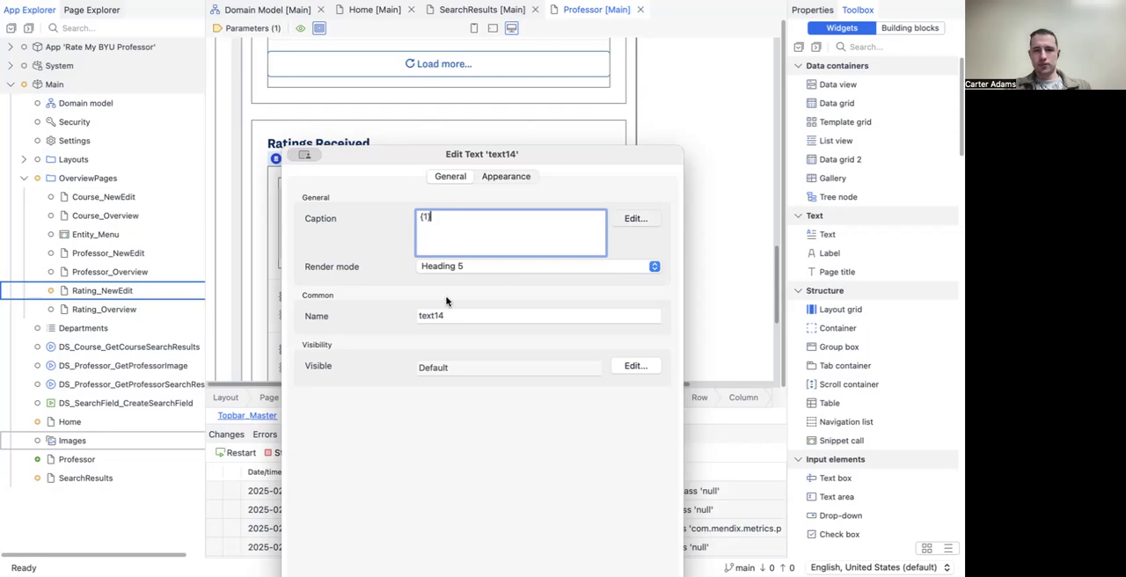
{"action": "left_click", "coordinate": [573, 350]}
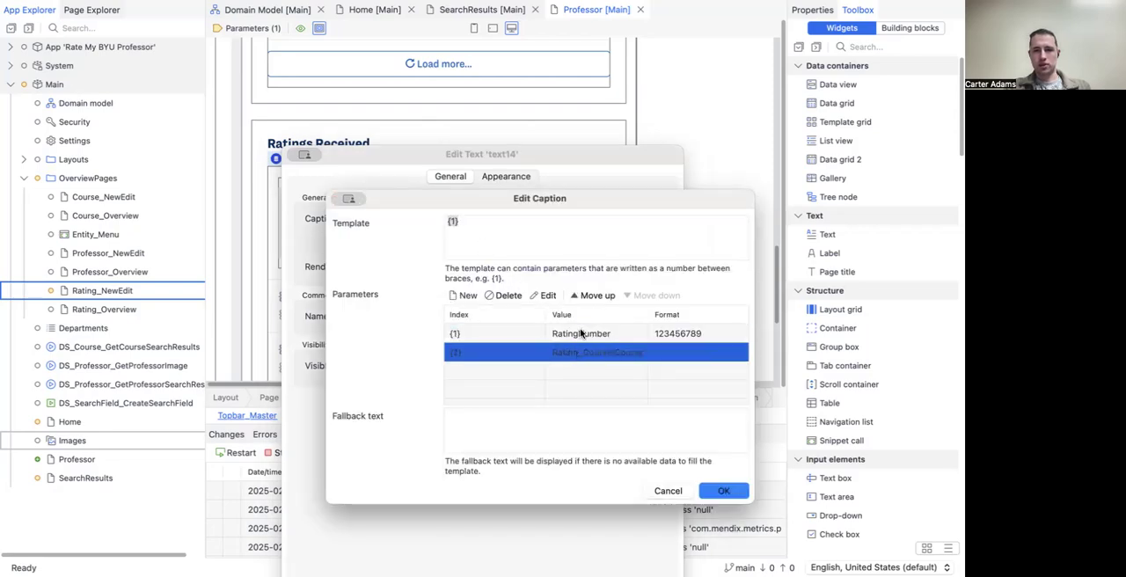
{"action": "left_click", "coordinate": [503, 295]}
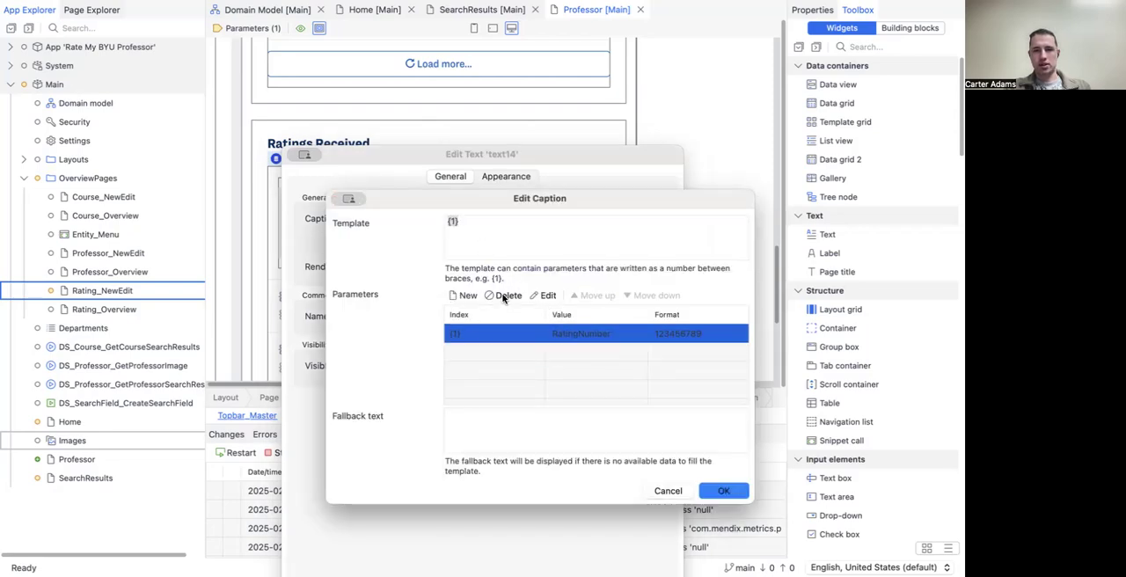
Step: Change the RatingNumber text's caption template to "{1}/5" and apply it in the Ratings Received list
{"action": "left_click", "coordinate": [489, 232]}
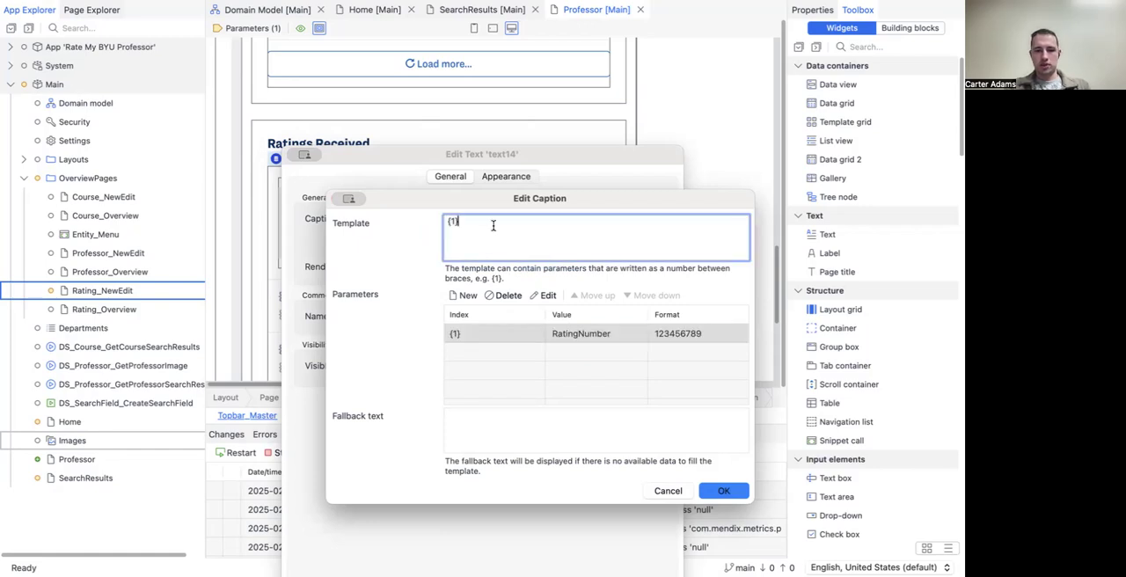
{"action": "type", "text": "/5"}
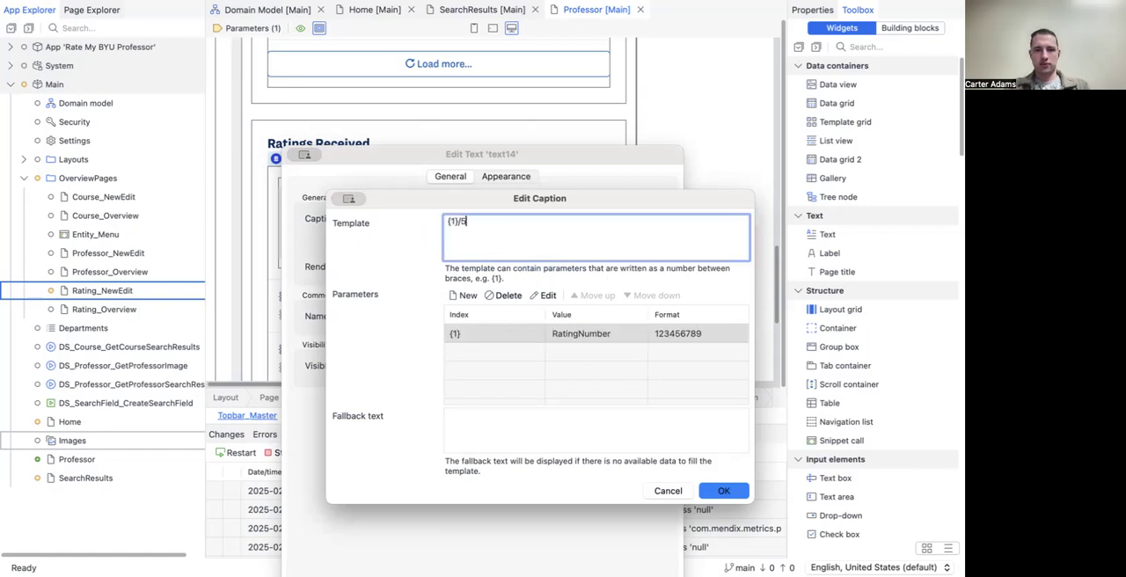
{"action": "left_click", "coordinate": [720, 493]}
{"action": "left_click_drag", "start_coordinate": [541, 152], "coordinate": [540, 31]}
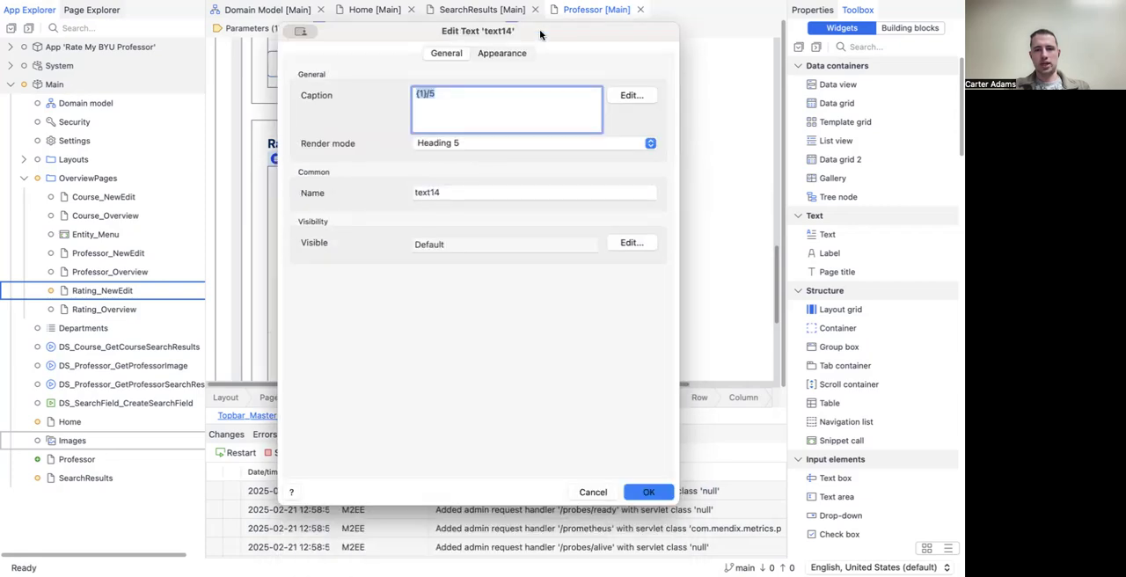
{"action": "left_click", "coordinate": [650, 494]}
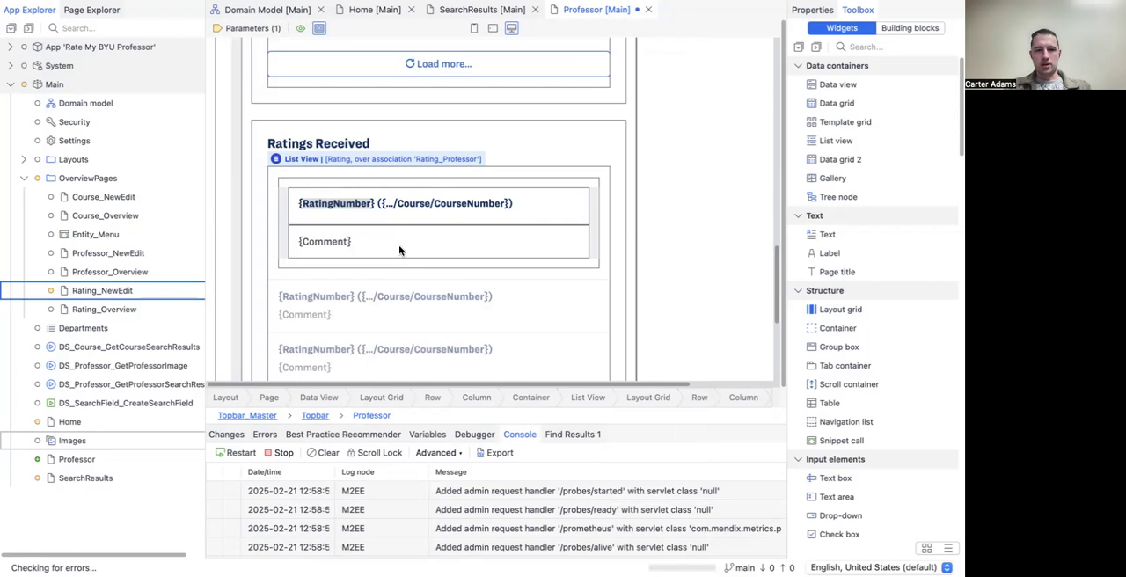
Step: Change the caption template of the Comment text in the Ratings Received list to "{1} - {2}"
{"action": "left_click", "coordinate": [339, 241]}
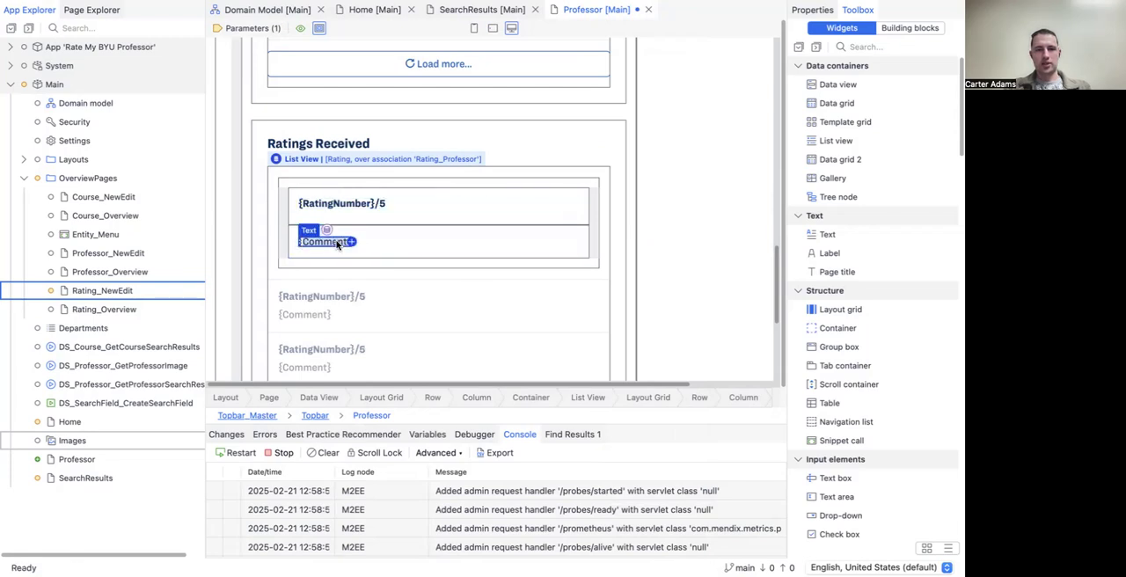
{"action": "double_click", "coordinate": [337, 244]}
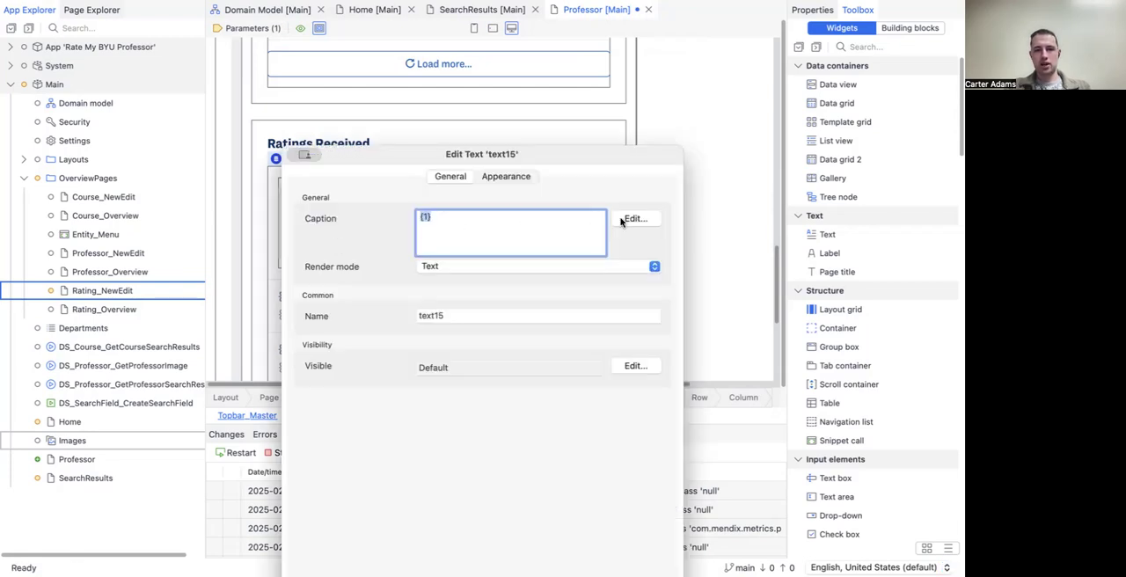
{"action": "left_click", "coordinate": [473, 227]}
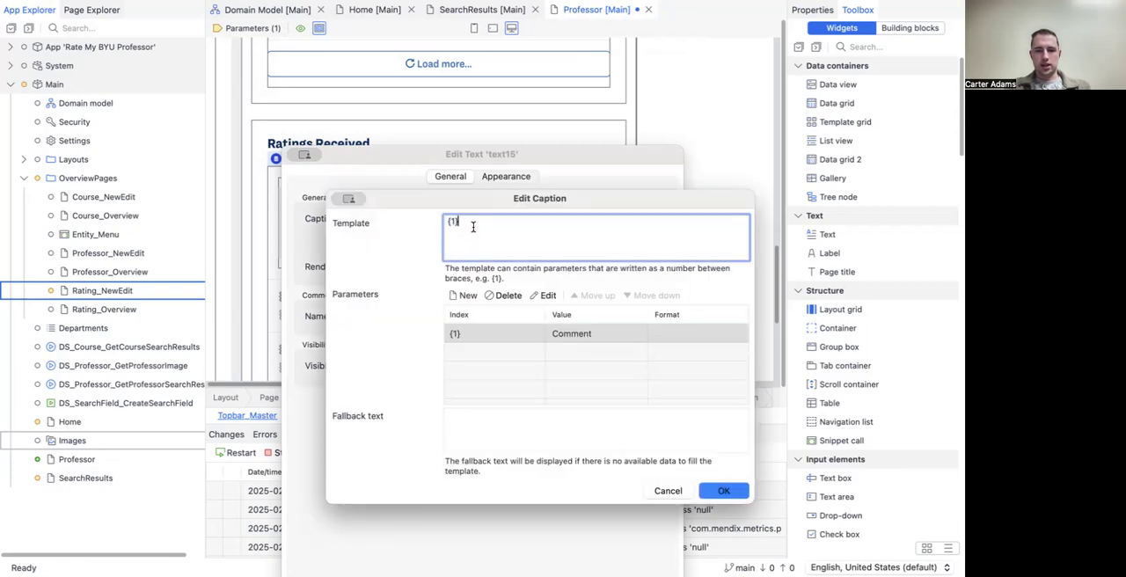
{"action": "type", "text": "- {"}
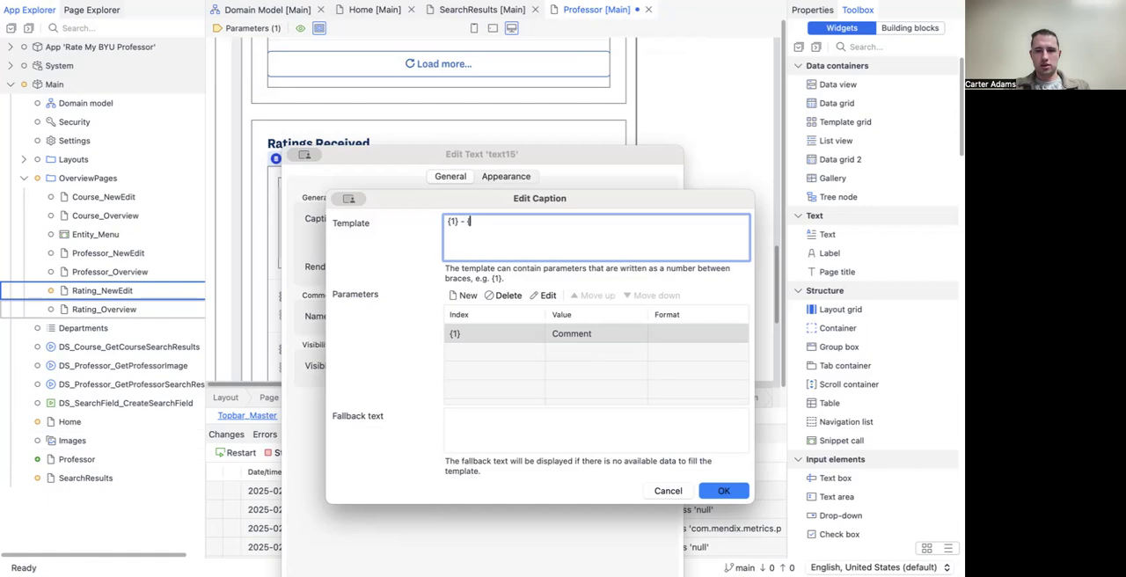
{"action": "type", "text": "2}"}
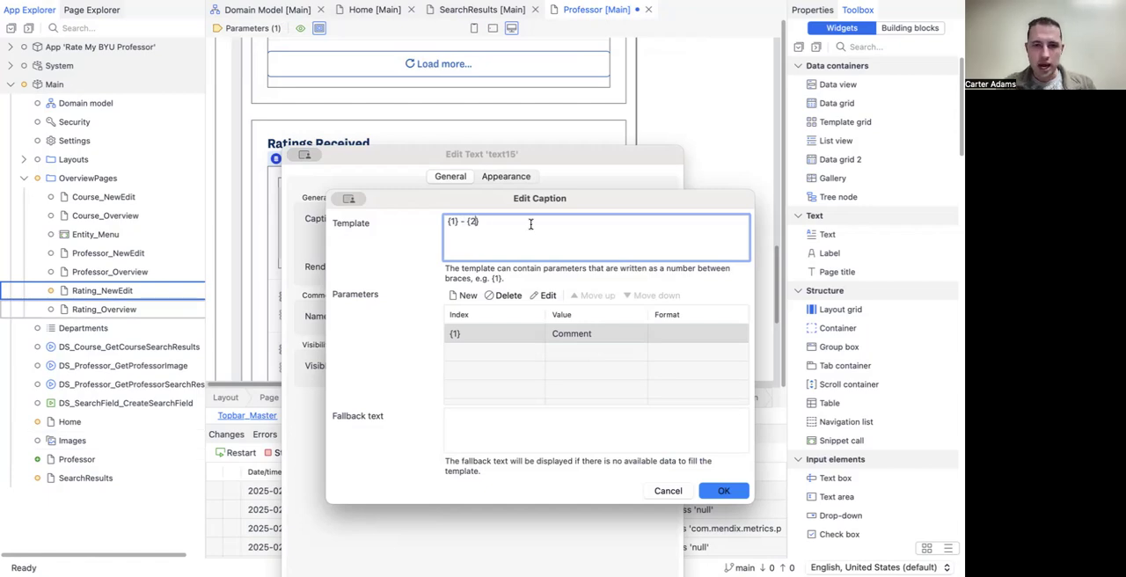
Step: Add a second caption parameter to the Comment text, bound to the attribute path Rating_Course/Course/CourseNumber
{"action": "left_click", "coordinate": [459, 296]}
{"action": "left_click", "coordinate": [767, 288]}
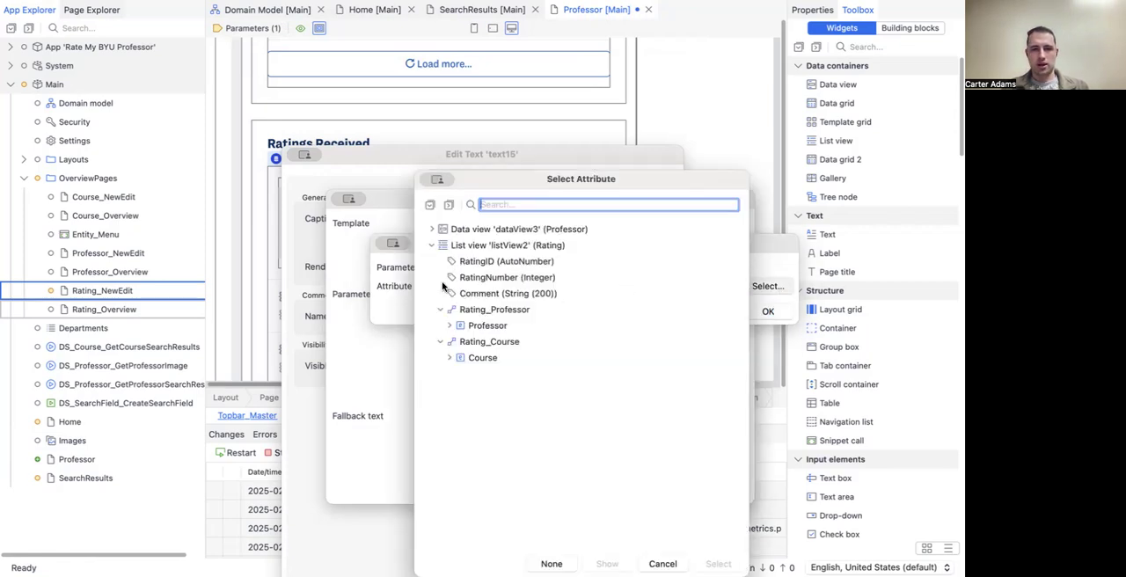
{"action": "left_click", "coordinate": [445, 358]}
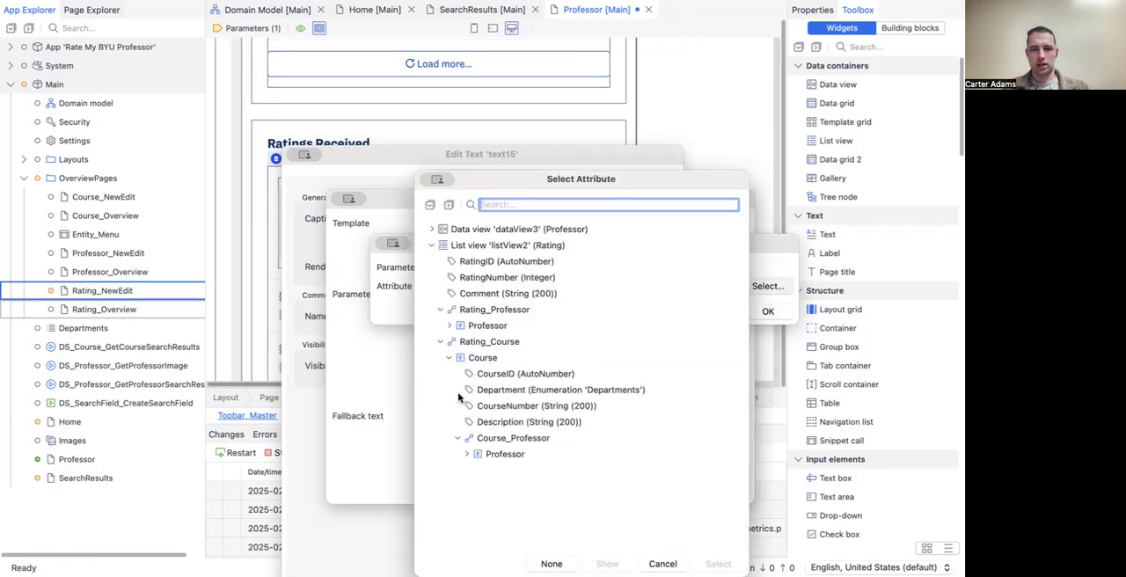
{"action": "left_click", "coordinate": [537, 405]}
{"action": "left_click", "coordinate": [717, 563]}
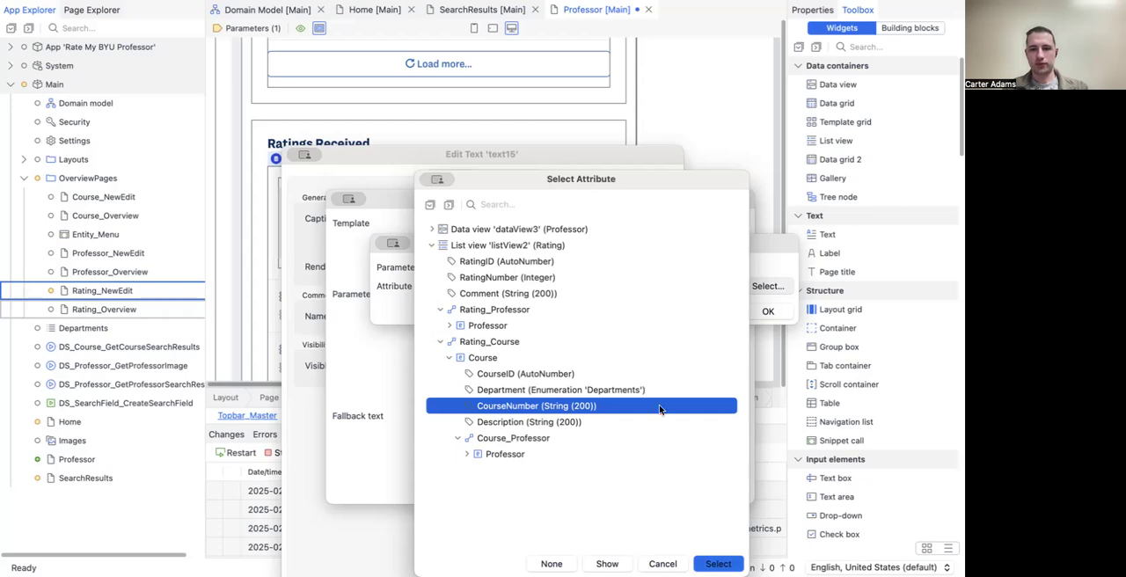
{"action": "left_click", "coordinate": [764, 309]}
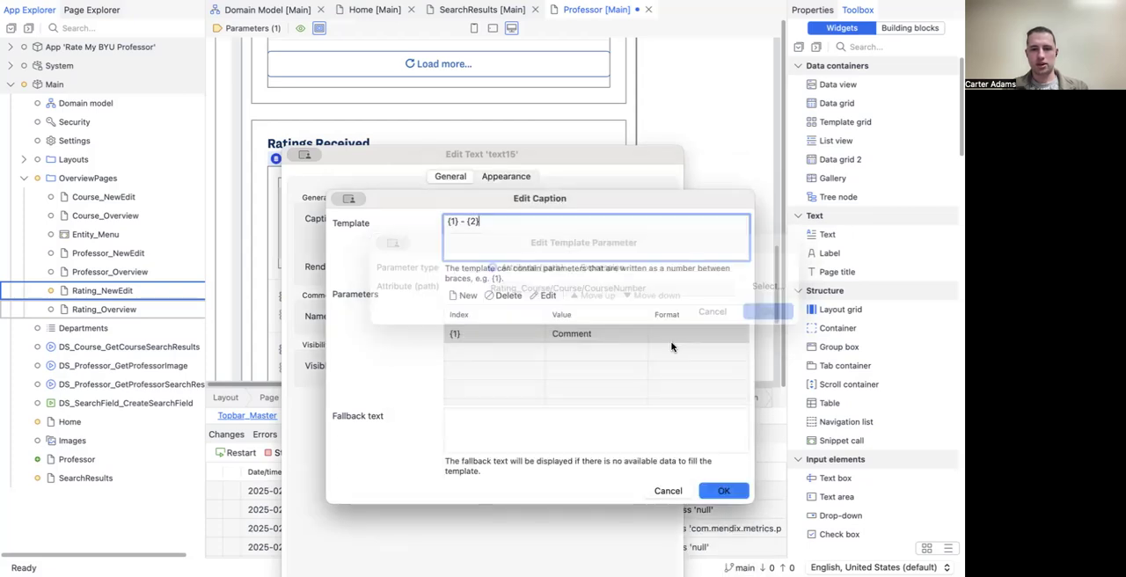
Step: Move the CourseNumber parameter ahead of Comment in the caption parameters and apply the changes to the Comment text
{"action": "left_click", "coordinate": [585, 354]}
{"action": "left_click", "coordinate": [593, 295]}
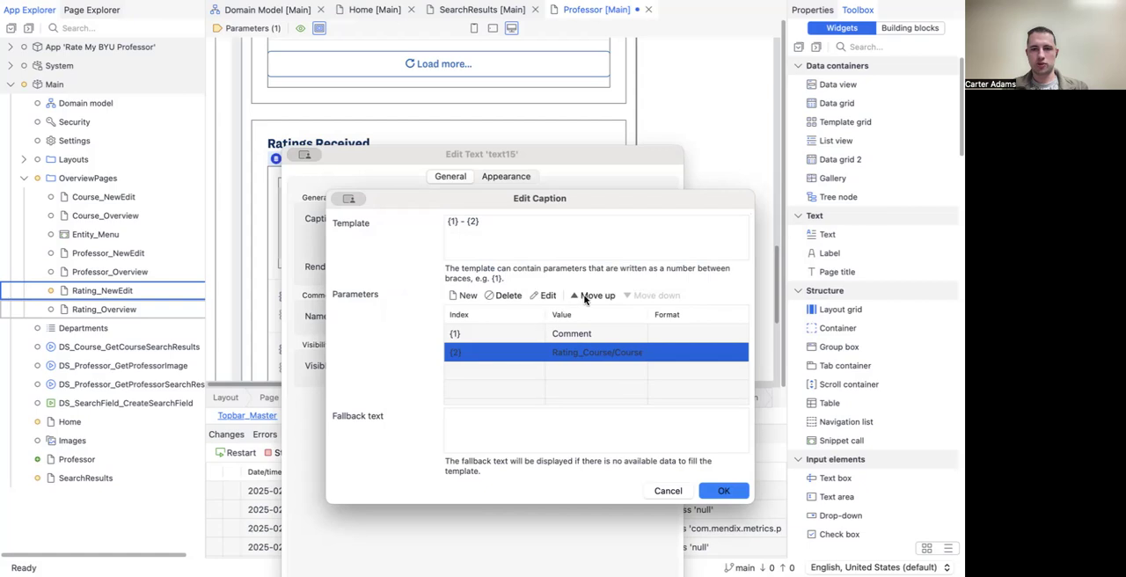
{"action": "left_click", "coordinate": [594, 336]}
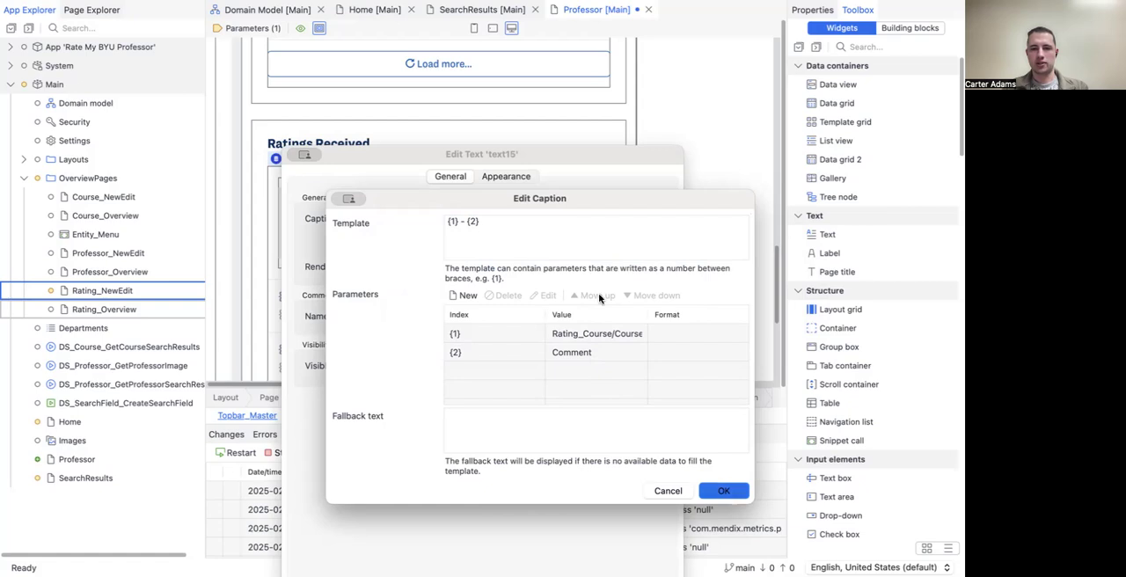
{"action": "left_click_drag", "start_coordinate": [557, 148], "coordinate": [558, 57]}
{"action": "left_click", "coordinate": [654, 521]}
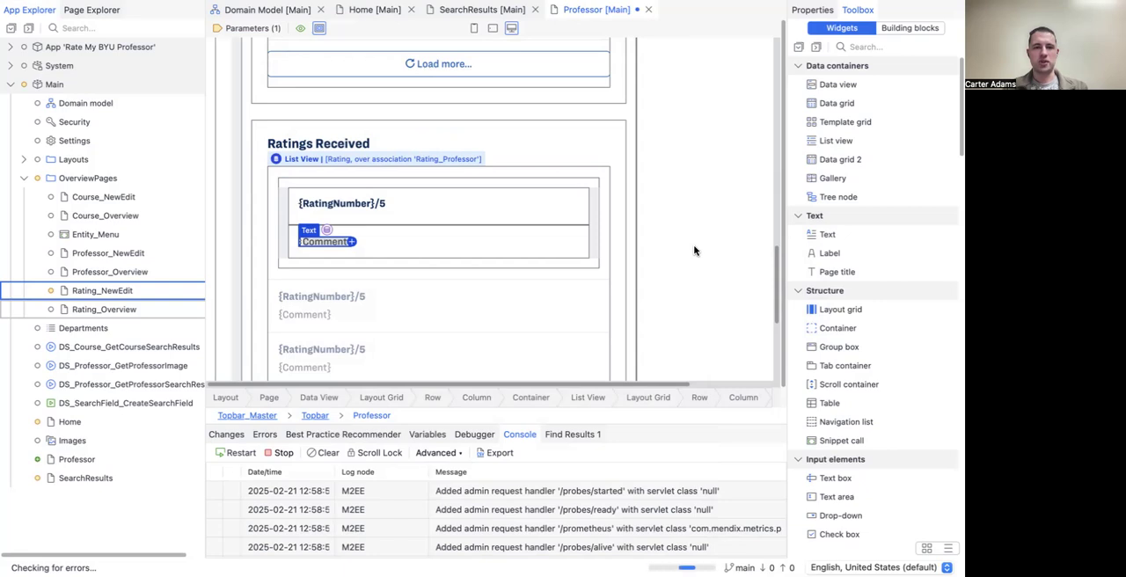
{"action": "left_click", "coordinate": [694, 250]}
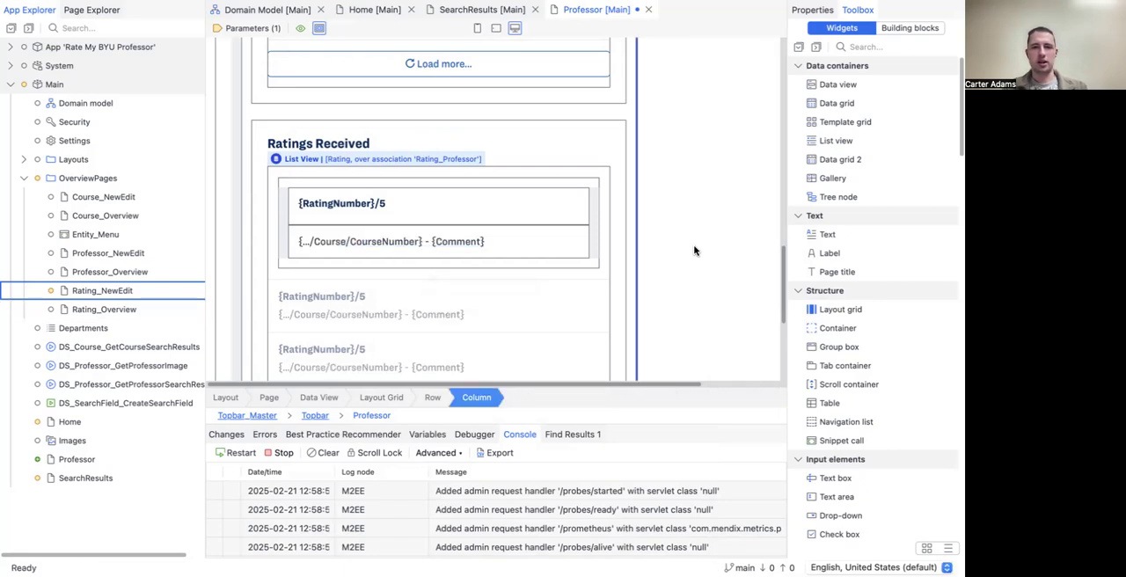
Step: Save the Professor page and review the course-prefixed comments and scores under Ratings Received in the running app
{"action": "key", "text": "super+s"}
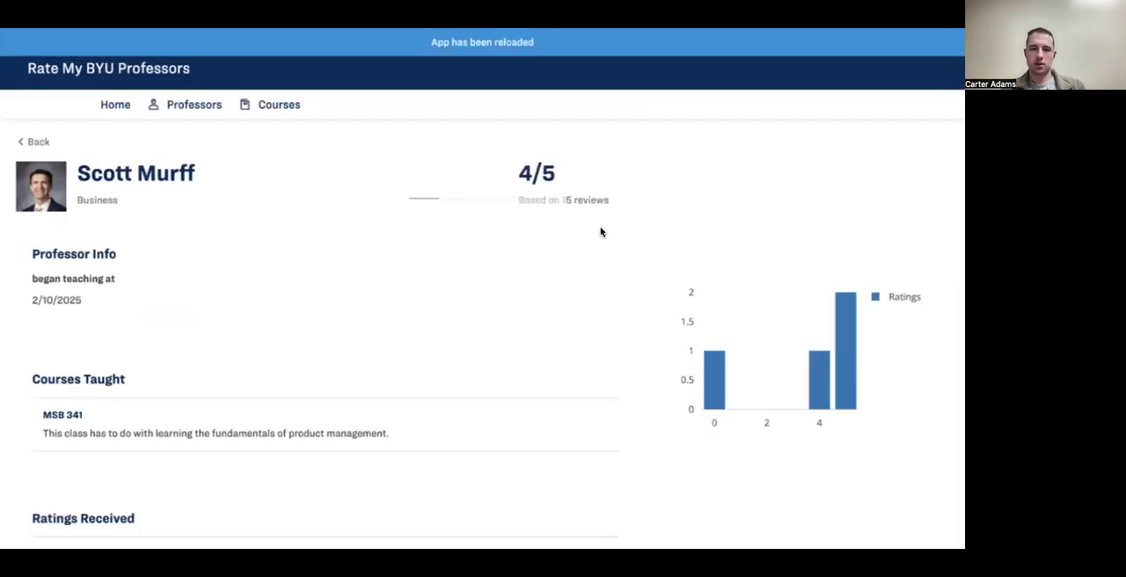
{"action": "scroll", "coordinate": [590, 306], "scroll_direction": "down", "scroll_amount": 5}
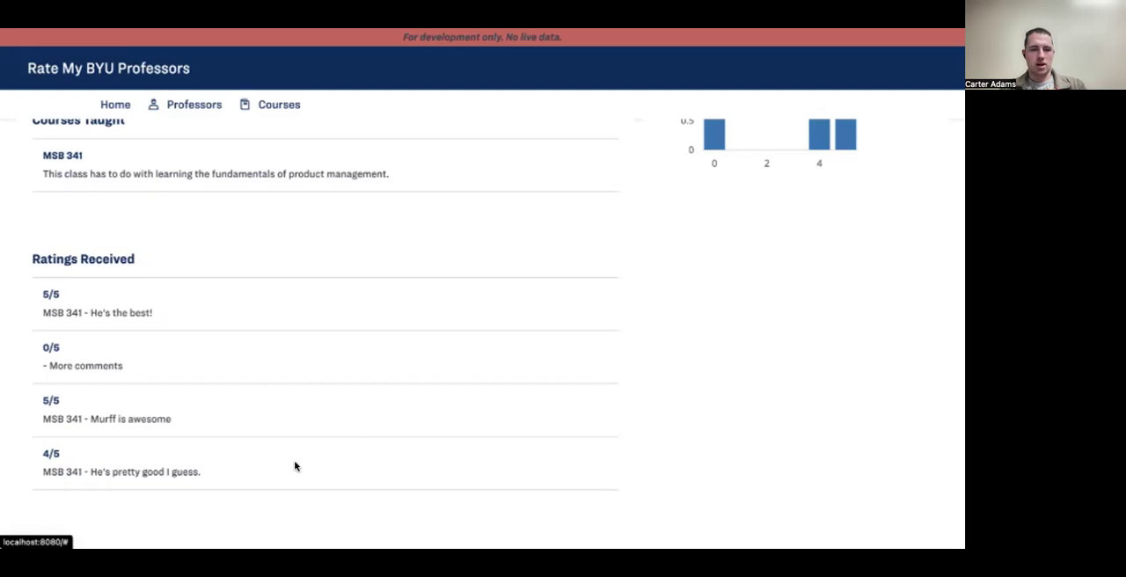
{"action": "scroll", "coordinate": [123, 444], "scroll_direction": "down", "scroll_amount": 1}
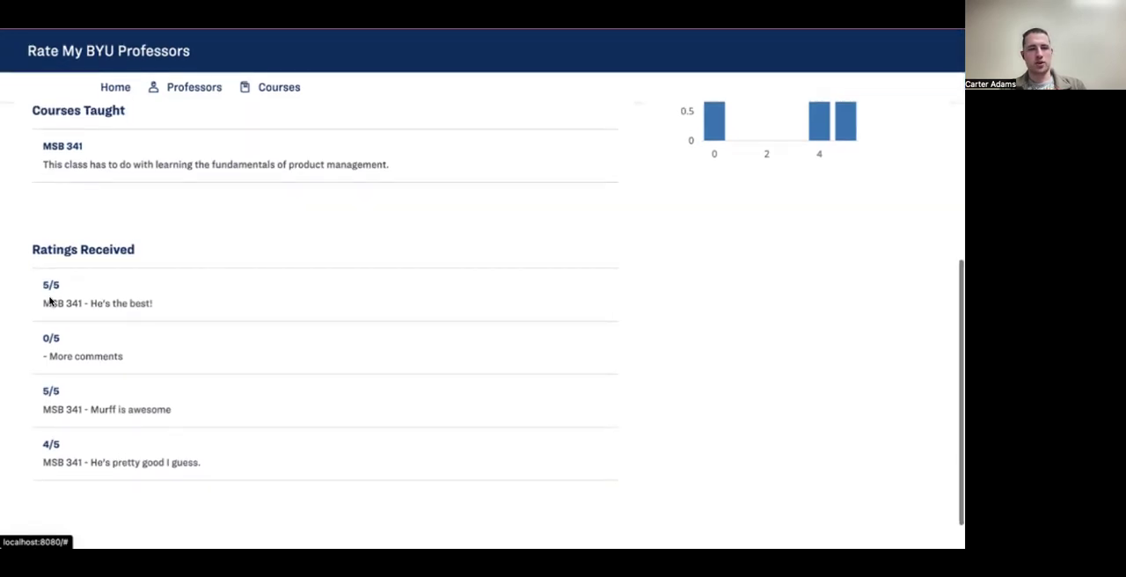
{"action": "scroll", "coordinate": [46, 297], "scroll_direction": "up", "scroll_amount": 1}
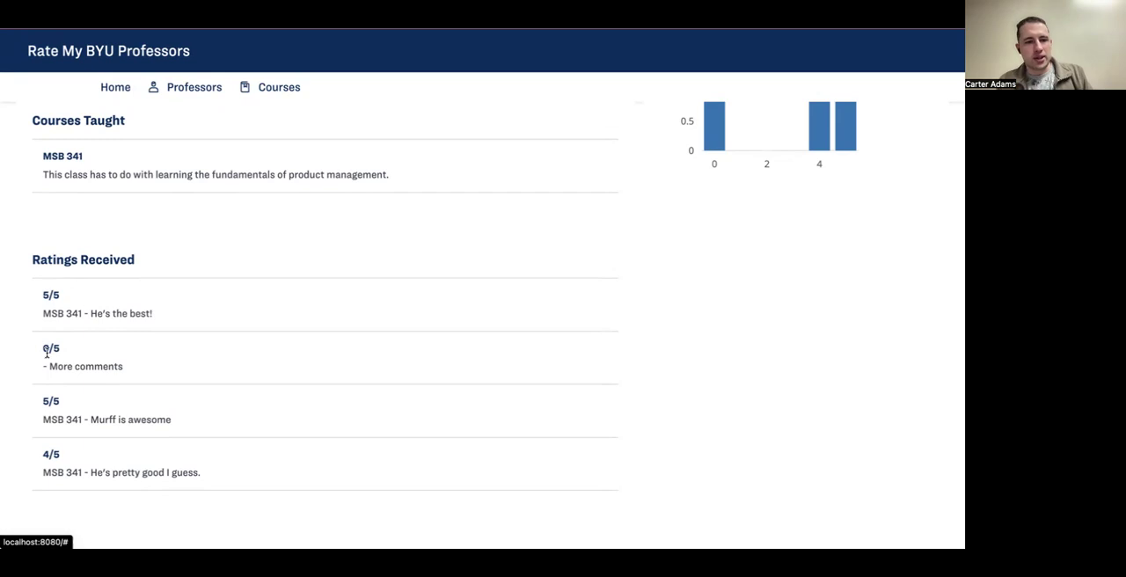
{"action": "scroll", "coordinate": [79, 356], "scroll_direction": "up", "scroll_amount": 5}
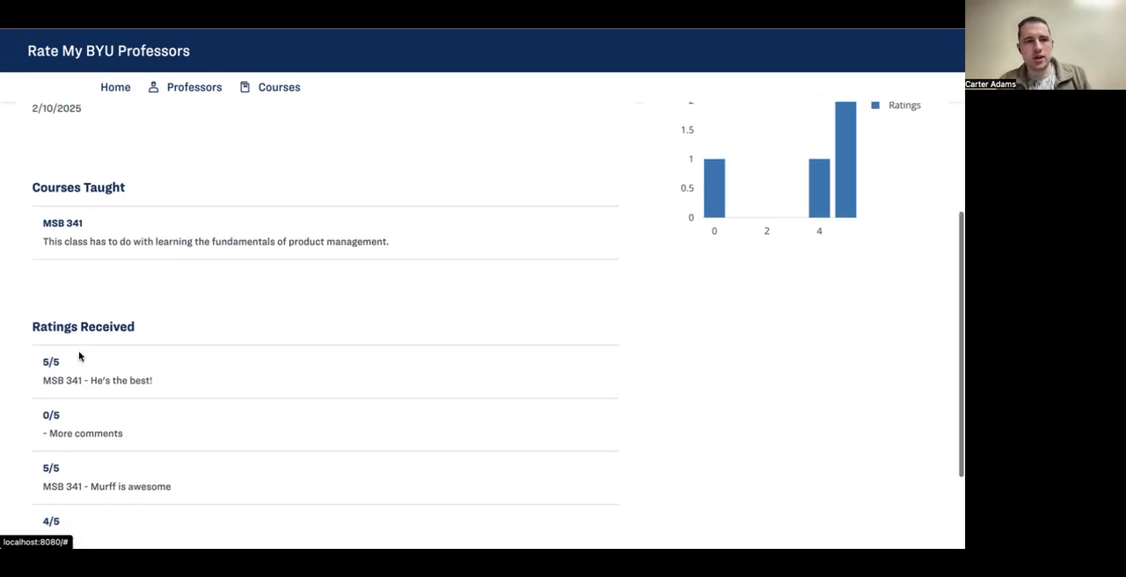
{"action": "scroll", "coordinate": [79, 355], "scroll_direction": "down", "scroll_amount": 3}
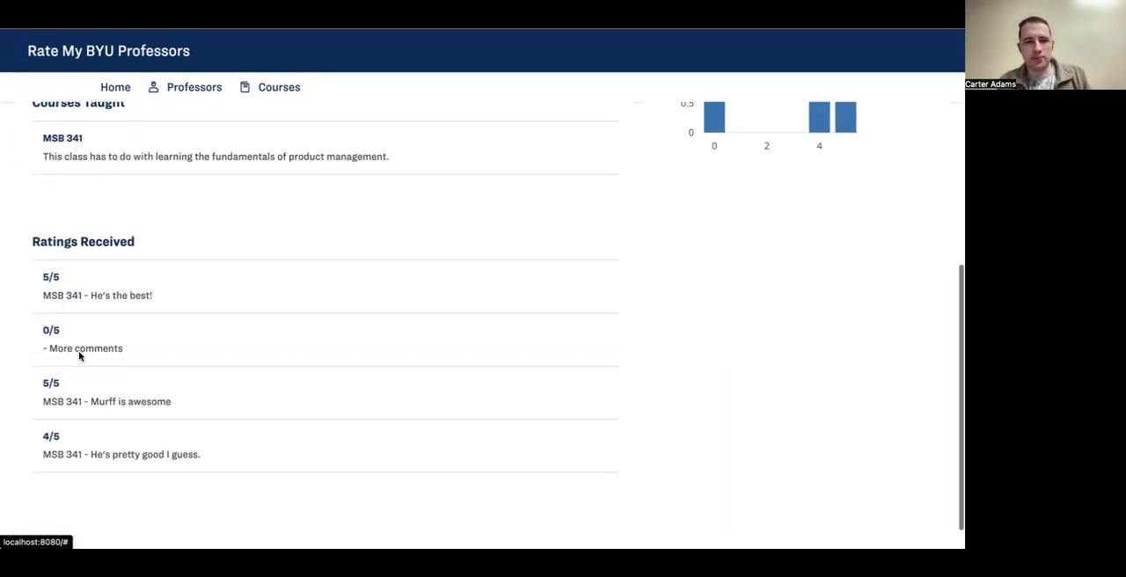
{"action": "scroll", "coordinate": [90, 352], "scroll_direction": "up", "scroll_amount": 1}
{"action": "scroll", "coordinate": [93, 353], "scroll_direction": "down", "scroll_amount": 1}
{"action": "scroll", "coordinate": [82, 280], "scroll_direction": "up", "scroll_amount": 4}
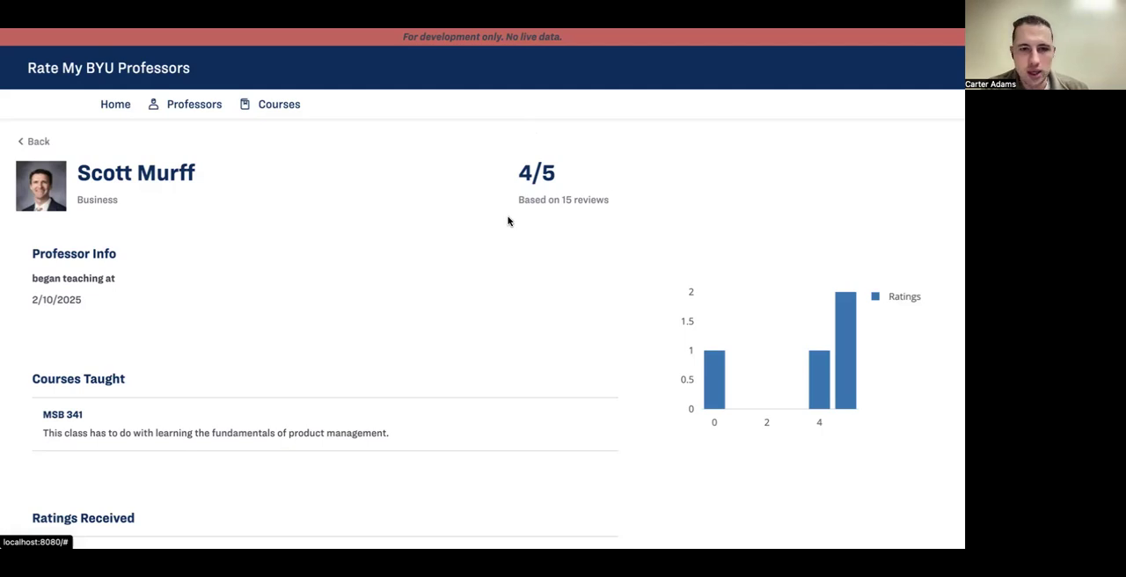
Step: Switch back to Mendix Studio Pro and examine the hard-coded 4/5 rating text in the Professor page header
{"action": "key", "text": "super+Tab"}
{"action": "scroll", "coordinate": [555, 191], "scroll_direction": "up", "scroll_amount": 5}
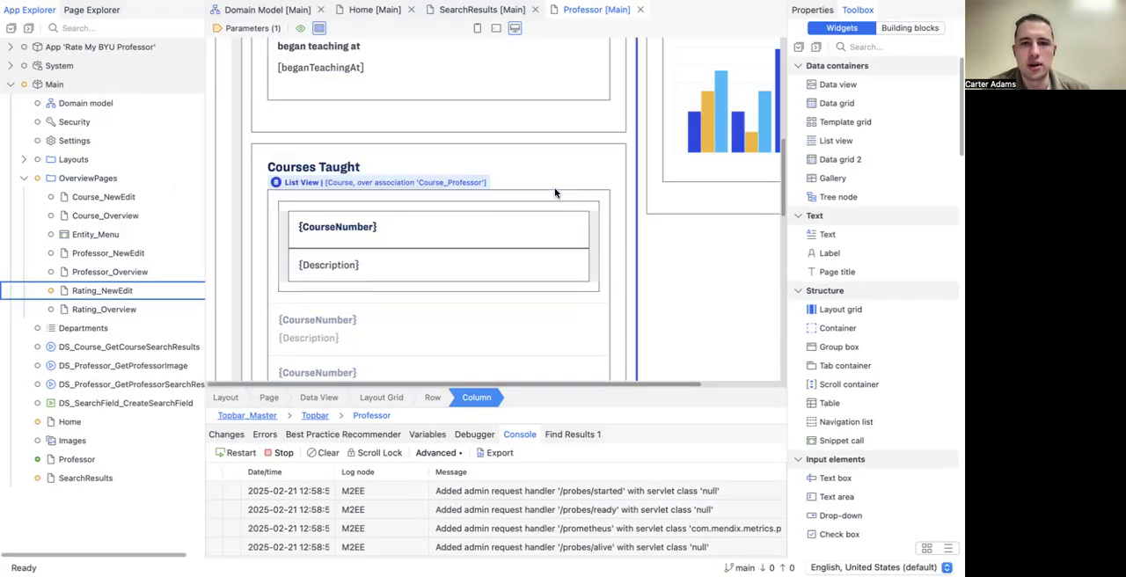
{"action": "scroll", "coordinate": [555, 192], "scroll_direction": "up", "scroll_amount": 3}
{"action": "scroll", "coordinate": [555, 192], "scroll_direction": "right", "scroll_amount": 2}
{"action": "scroll", "coordinate": [554, 193], "scroll_direction": "up", "scroll_amount": 3}
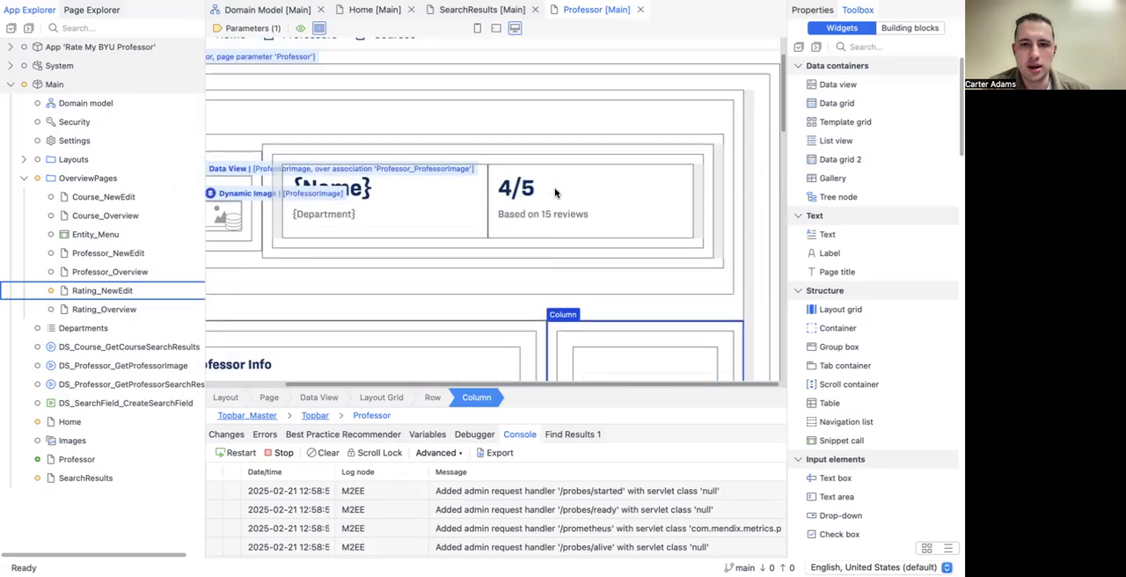
{"action": "left_click", "coordinate": [554, 187]}
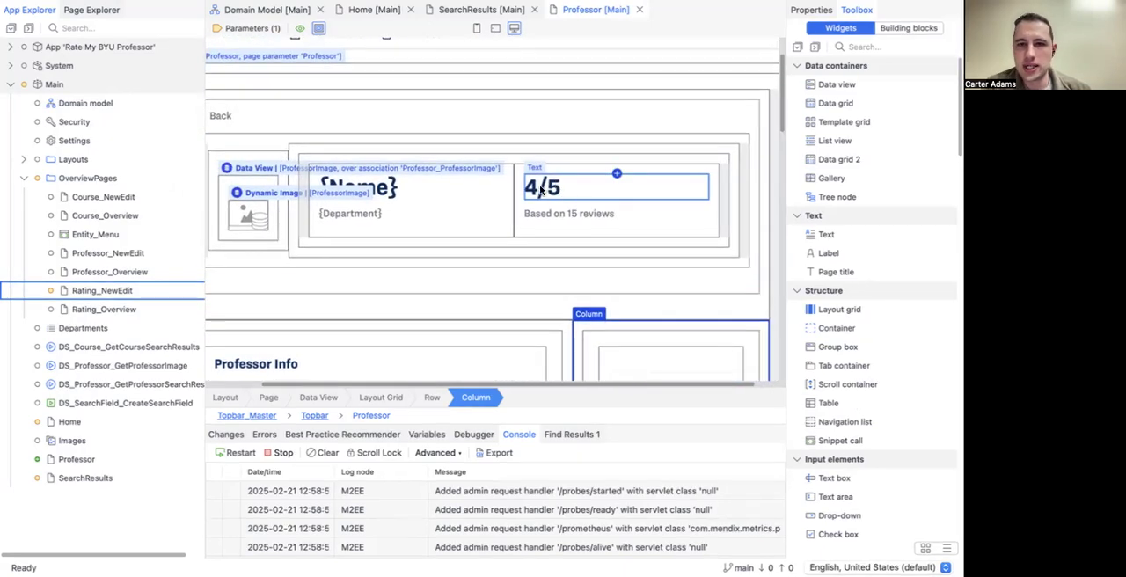
{"action": "left_click", "coordinate": [519, 181]}
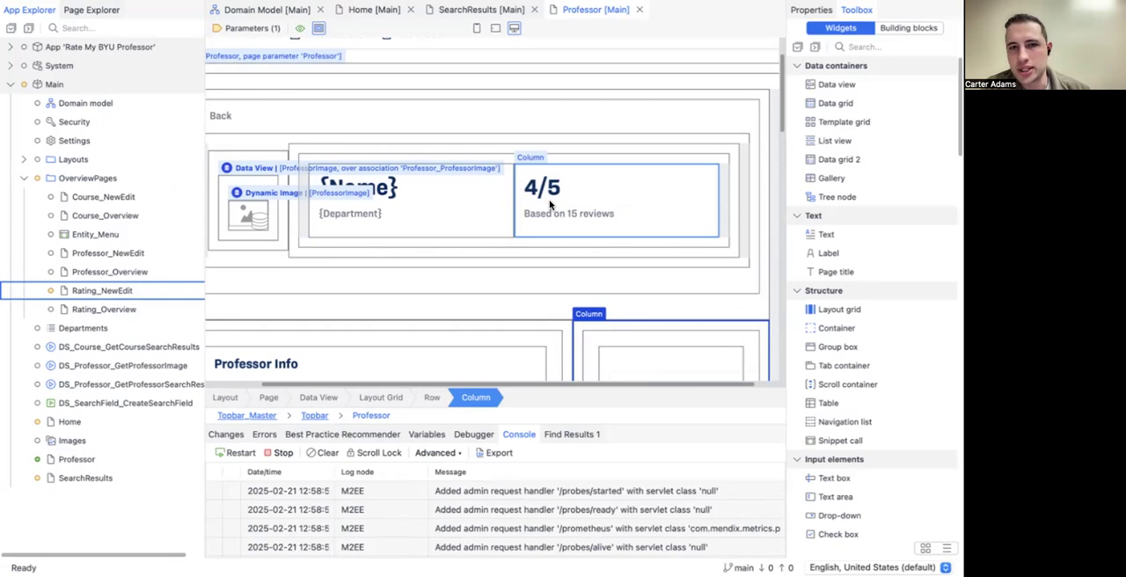
{"action": "scroll", "coordinate": [549, 205], "scroll_direction": "up", "scroll_amount": 3}
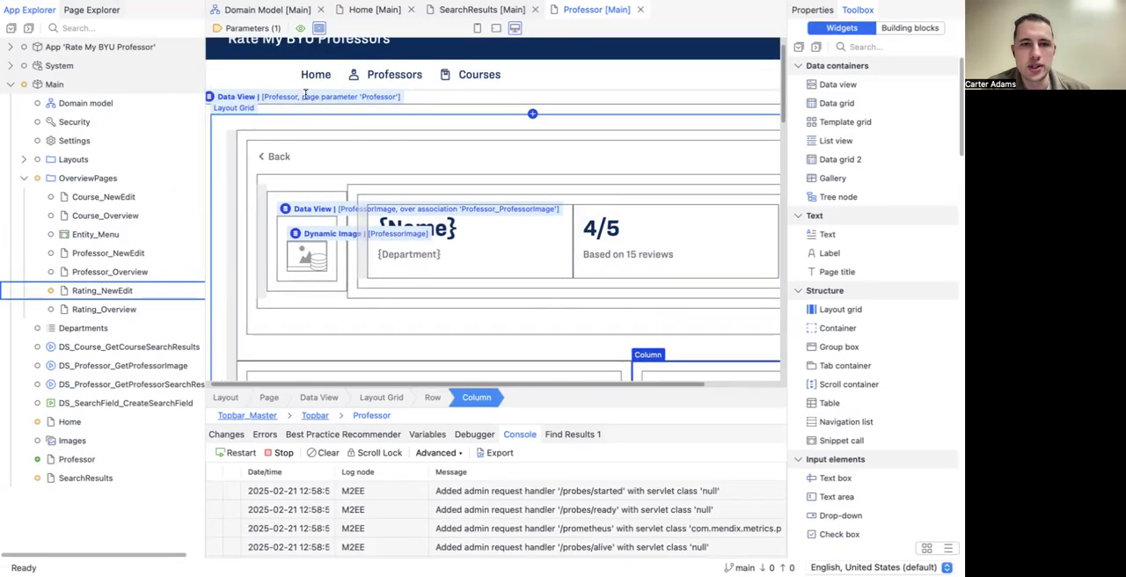
{"action": "scroll", "coordinate": [595, 217], "scroll_direction": "down", "scroll_amount": 5}
{"action": "scroll", "coordinate": [615, 255], "scroll_direction": "up", "scroll_amount": 5}
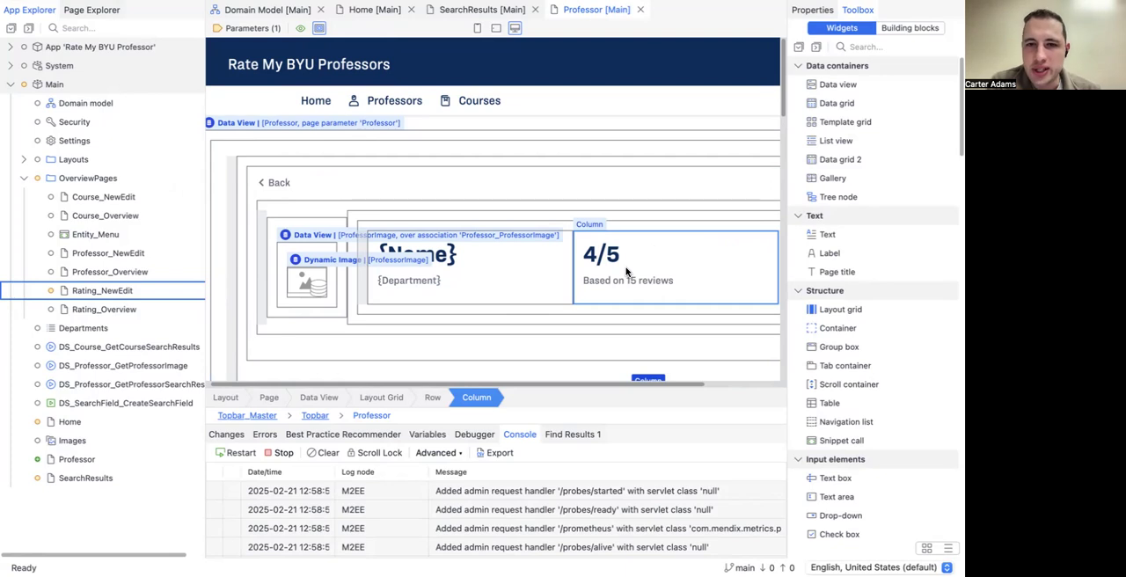
{"action": "left_click", "coordinate": [601, 247]}
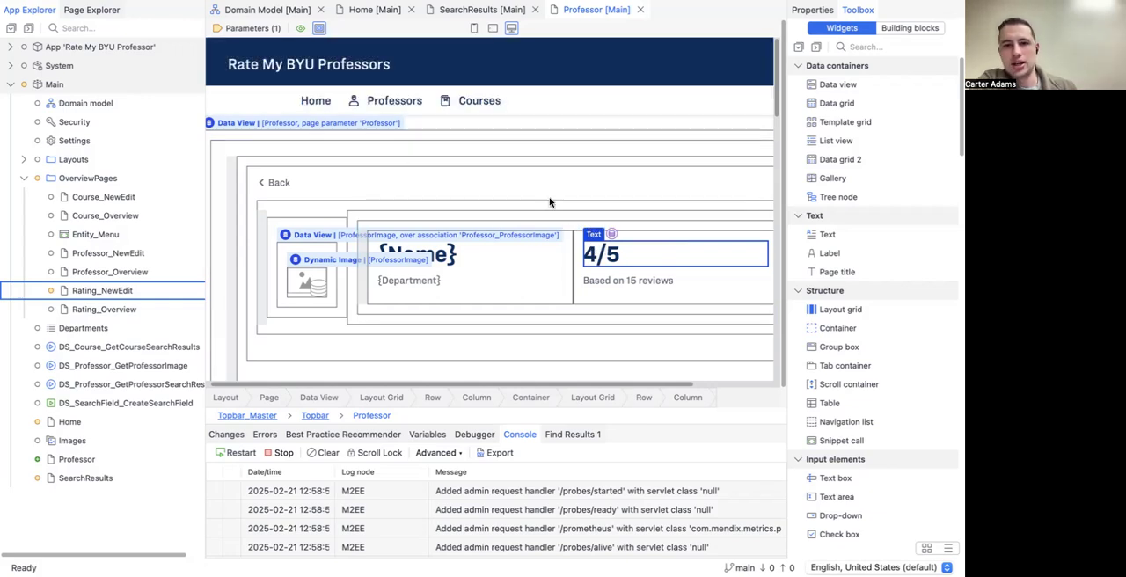
Step: Add a non-persistable entity named AverageRating below SearchField in the Main domain model
{"action": "left_click", "coordinate": [280, 10]}
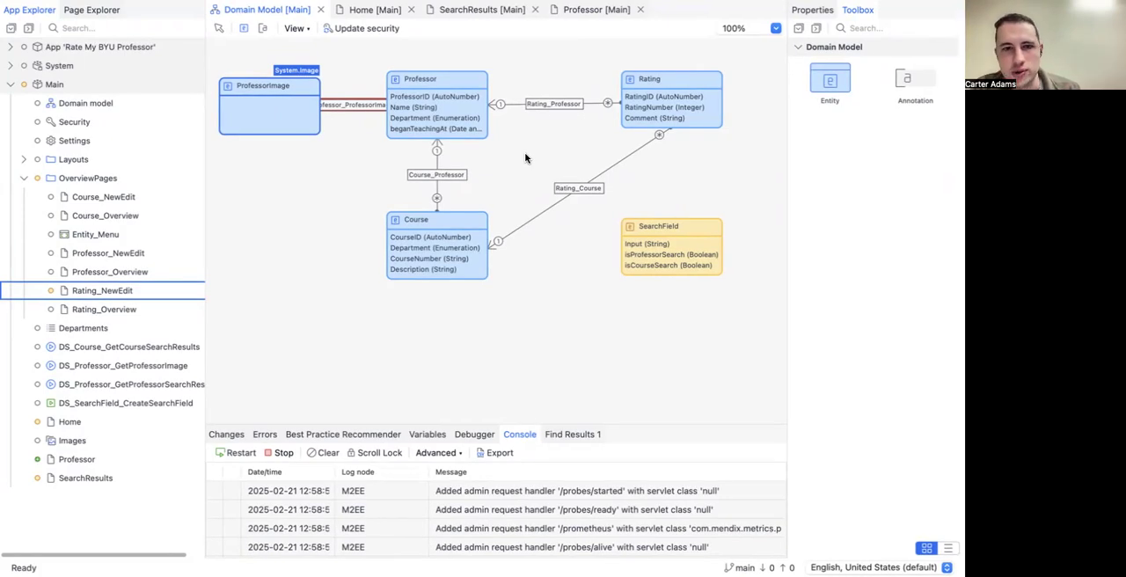
{"action": "left_click", "coordinate": [244, 28]}
{"action": "left_click", "coordinate": [618, 285]}
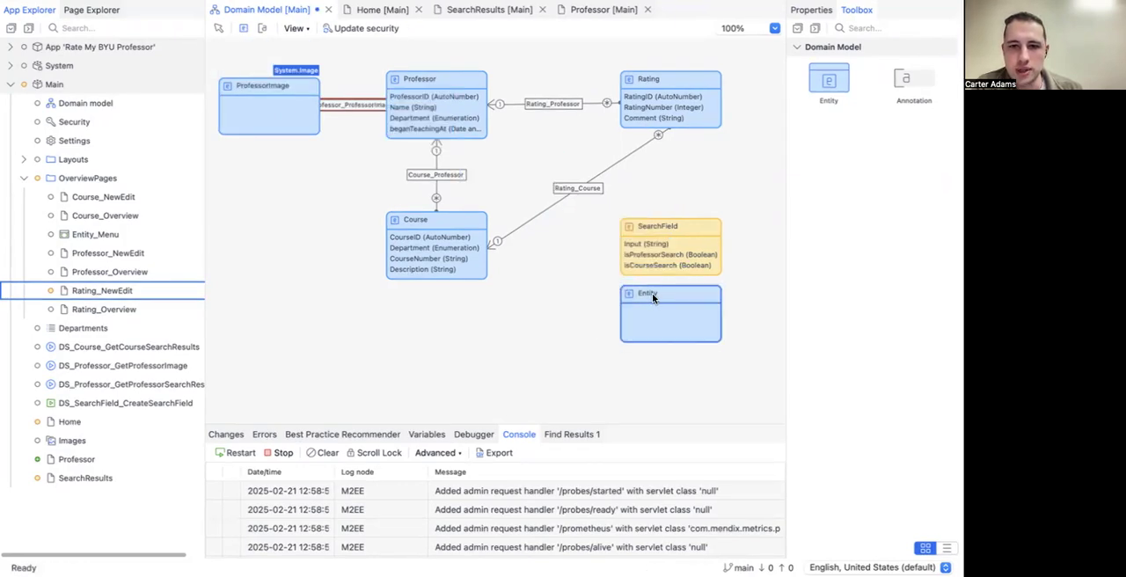
{"action": "double_click", "coordinate": [652, 293]}
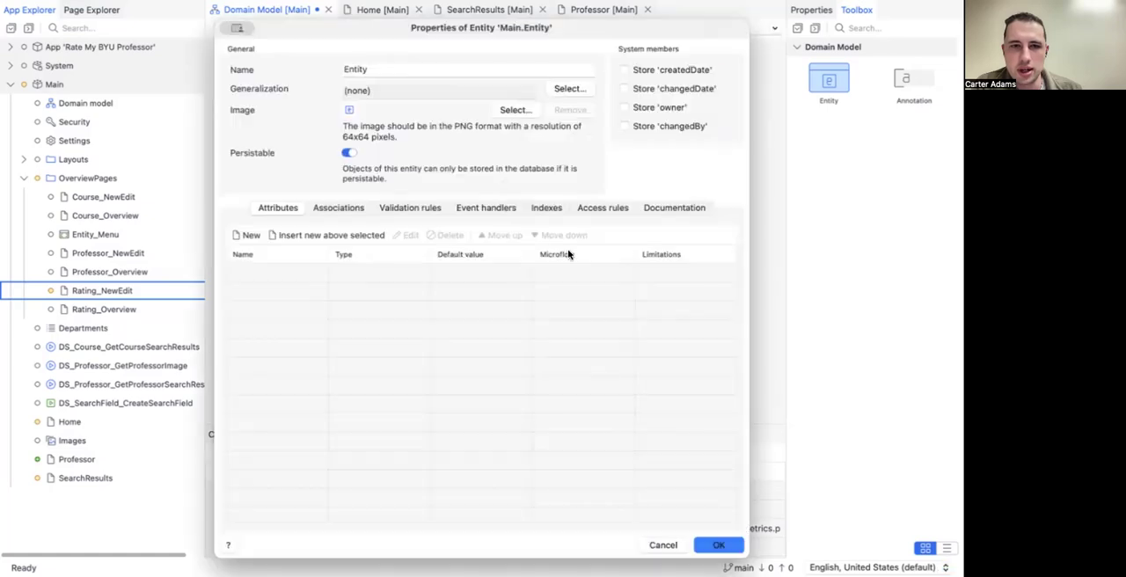
{"action": "left_click_drag", "start_coordinate": [372, 68], "coordinate": [296, 72]}
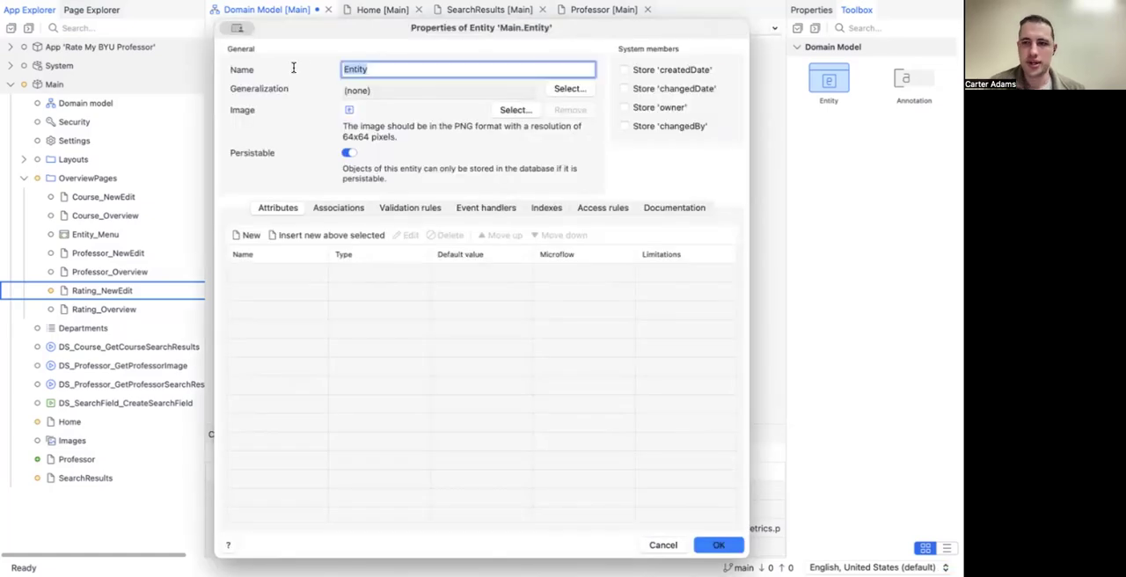
{"action": "type", "text": "Av"}
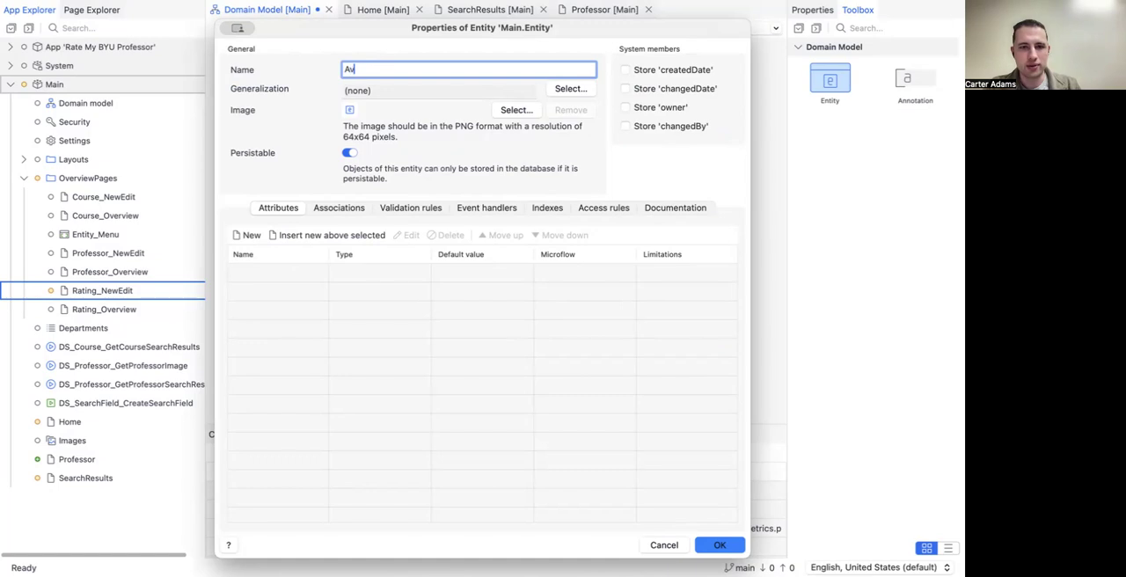
{"action": "type", "text": "erageRating"}
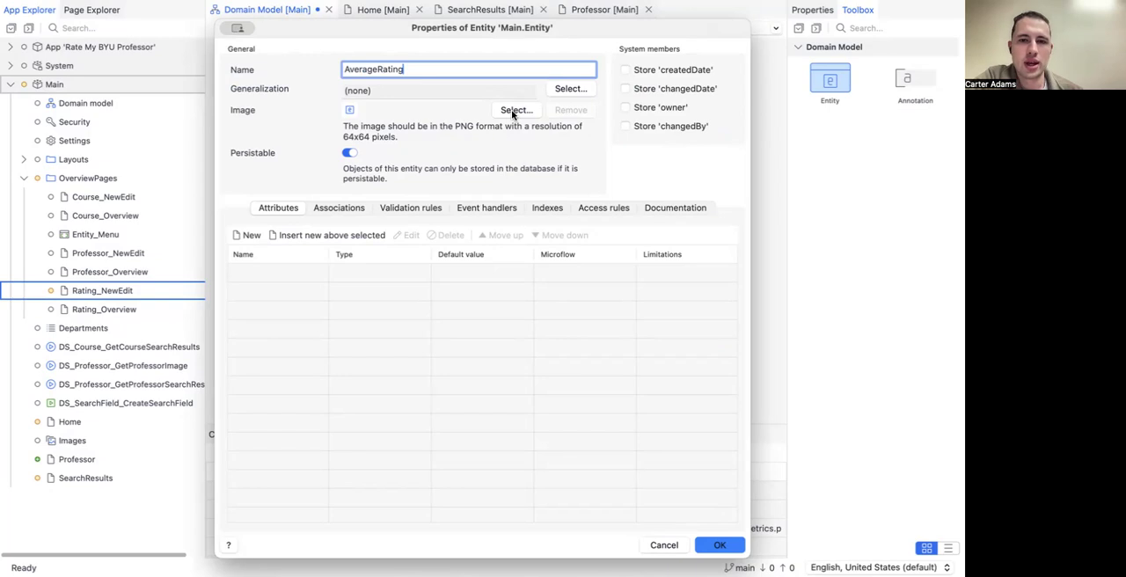
{"action": "left_click", "coordinate": [351, 153]}
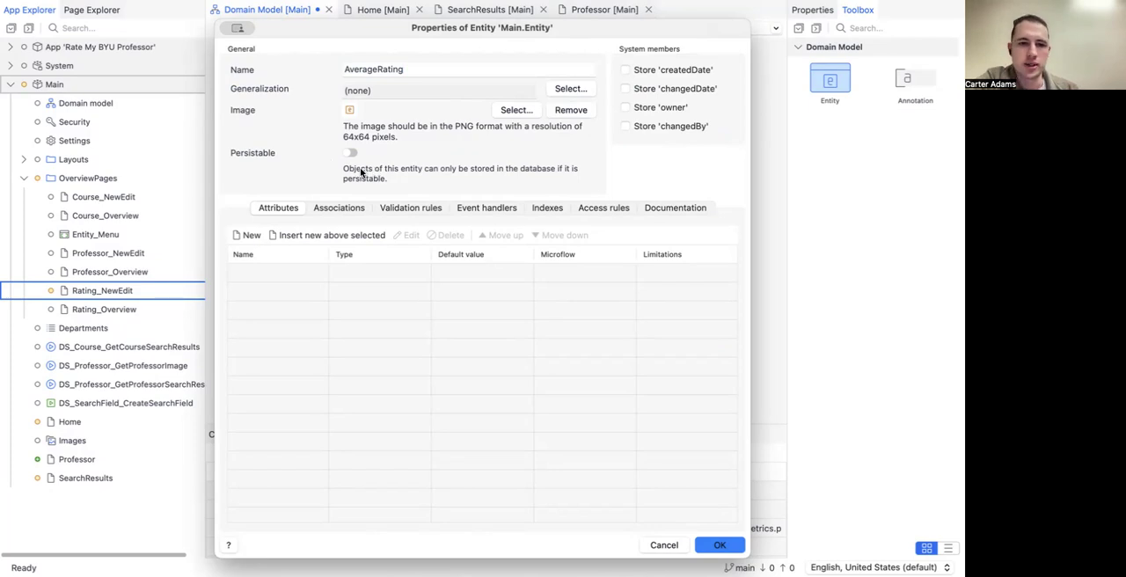
Step: Add a RatingNumber attribute of type Decimal to the AverageRating entity and apply the entity properties
{"action": "left_click", "coordinate": [253, 236]}
{"action": "left_click_drag", "start_coordinate": [445, 113], "coordinate": [286, 112]}
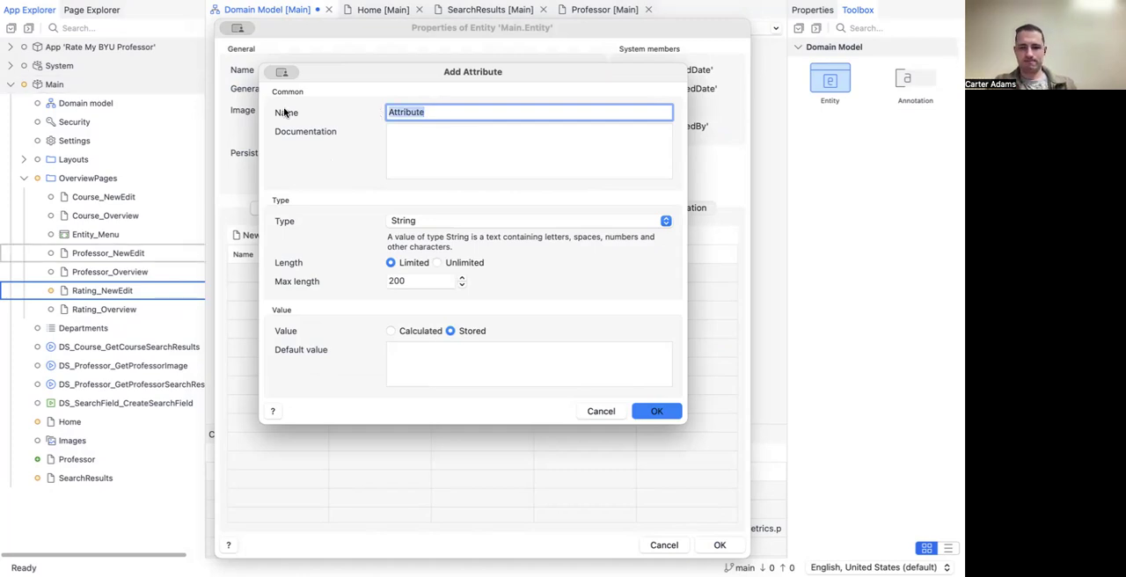
{"action": "type", "text": "RatingNumber"}
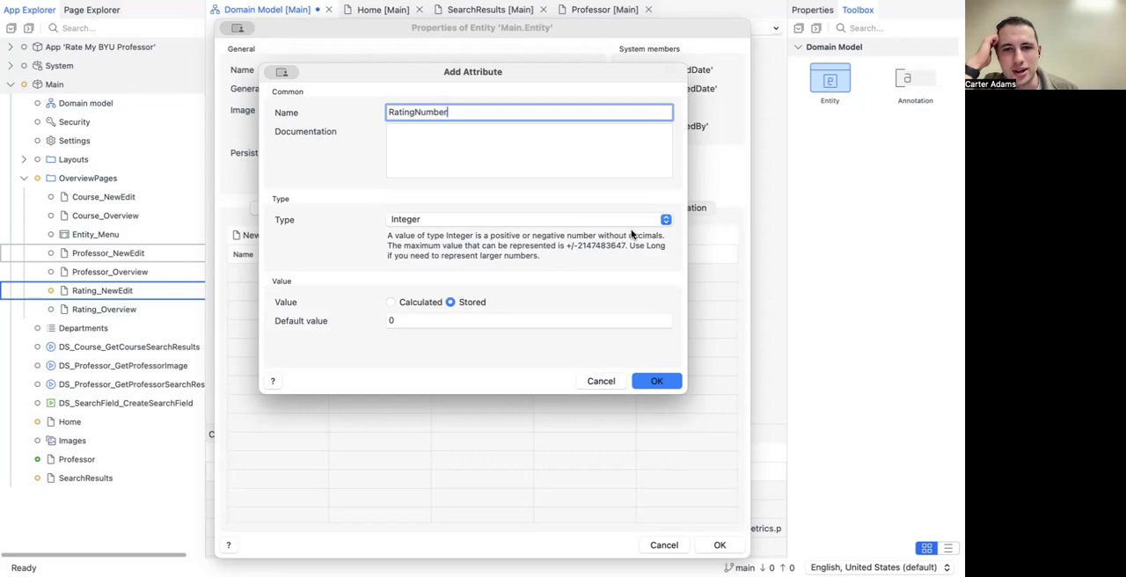
{"action": "left_click", "coordinate": [664, 221]}
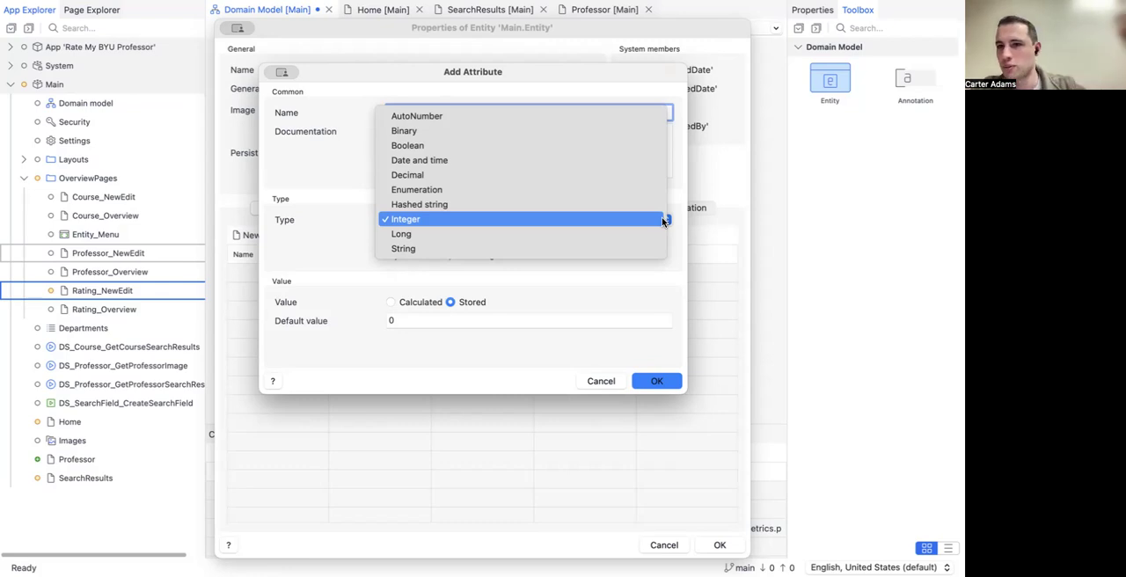
{"action": "left_click", "coordinate": [598, 174]}
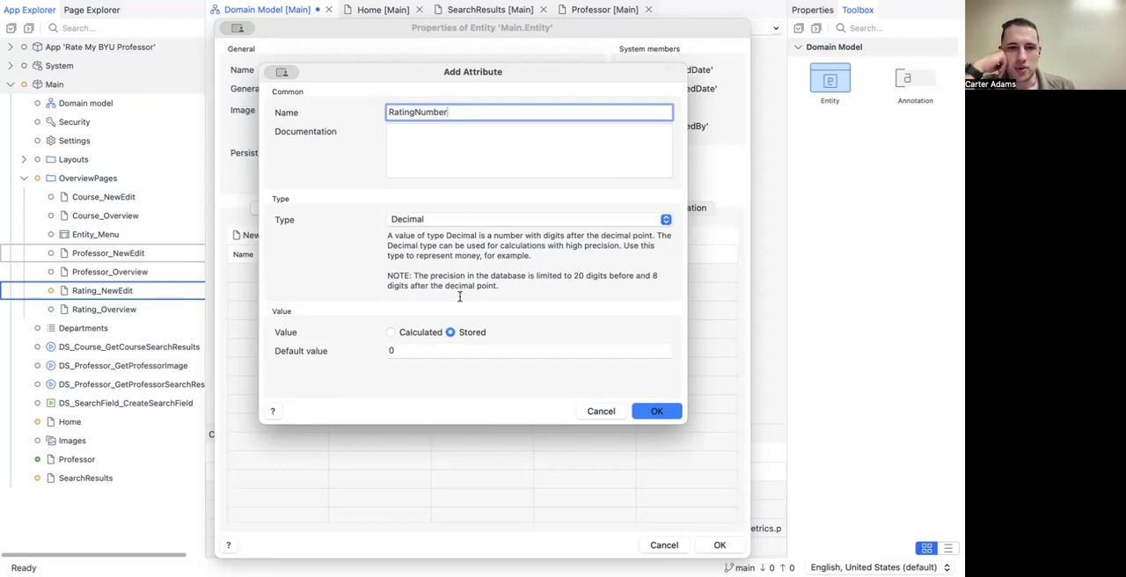
{"action": "left_click", "coordinate": [651, 411]}
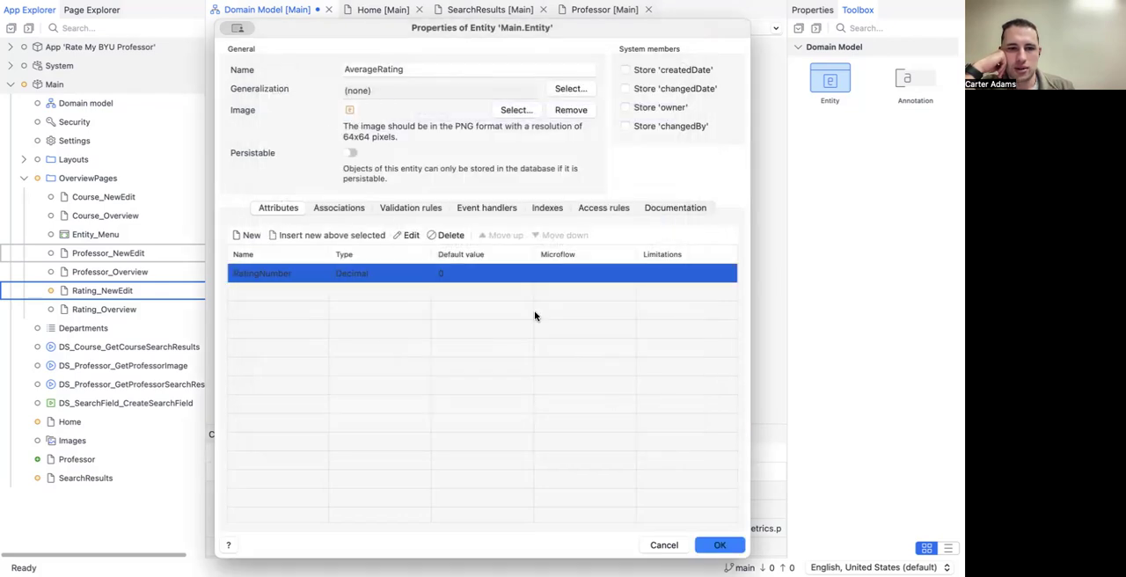
{"action": "left_click", "coordinate": [475, 309]}
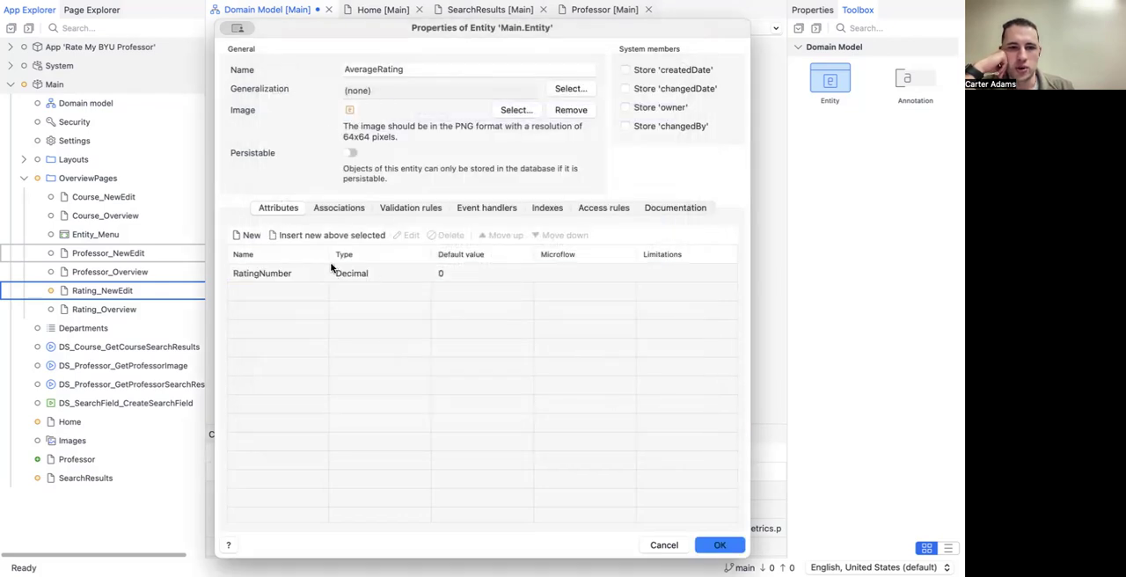
{"action": "left_click", "coordinate": [729, 549]}
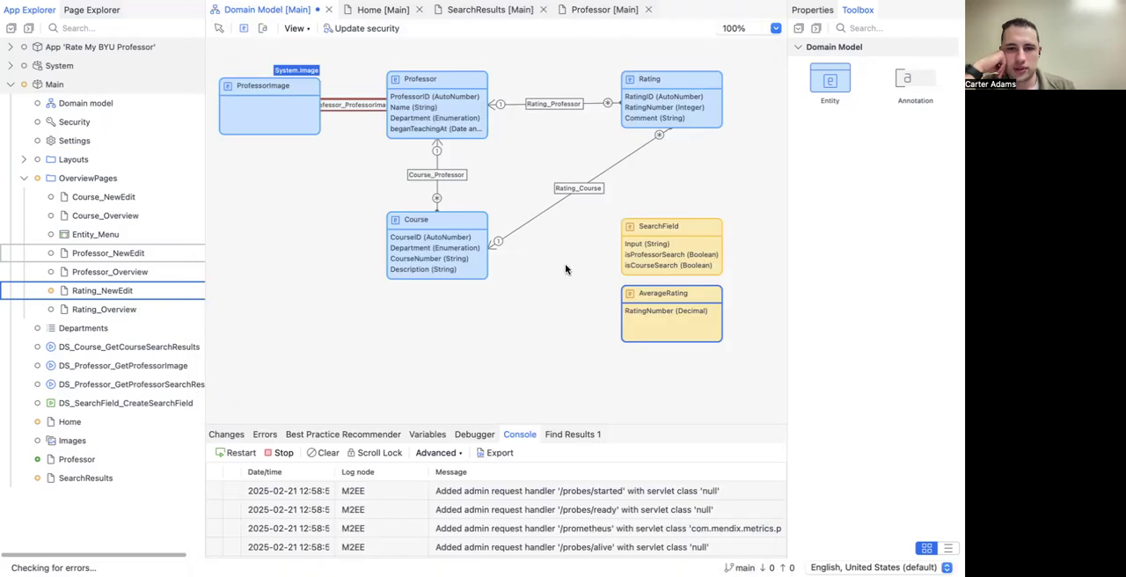
{"action": "left_click", "coordinate": [574, 290]}
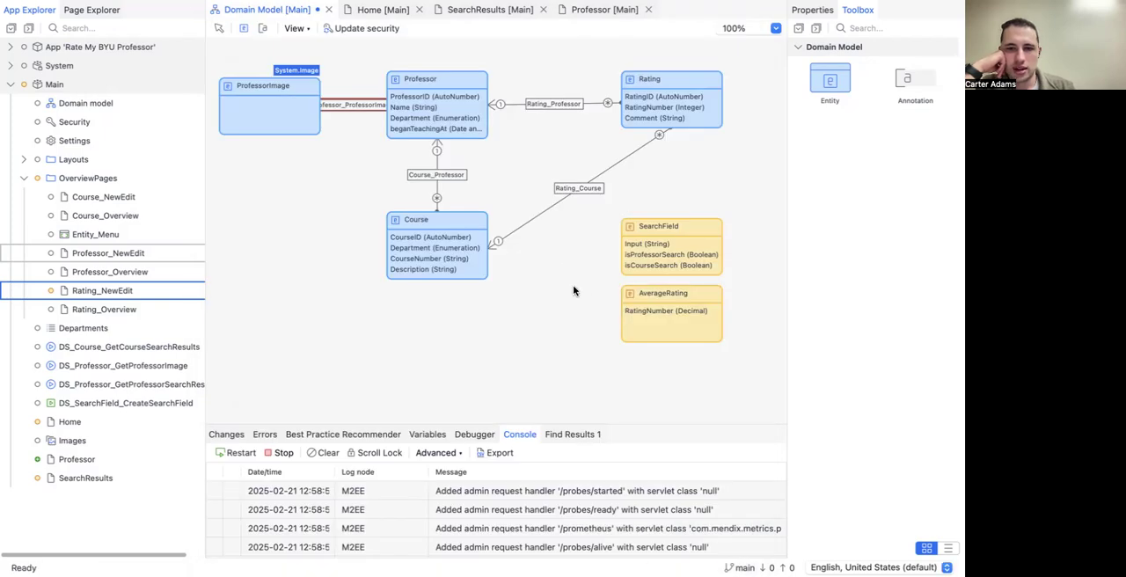
Step: Add an access rule to AverageRating giving the User role create, delete and Read, Write rights on all members, and save the domain model
{"action": "double_click", "coordinate": [646, 301]}
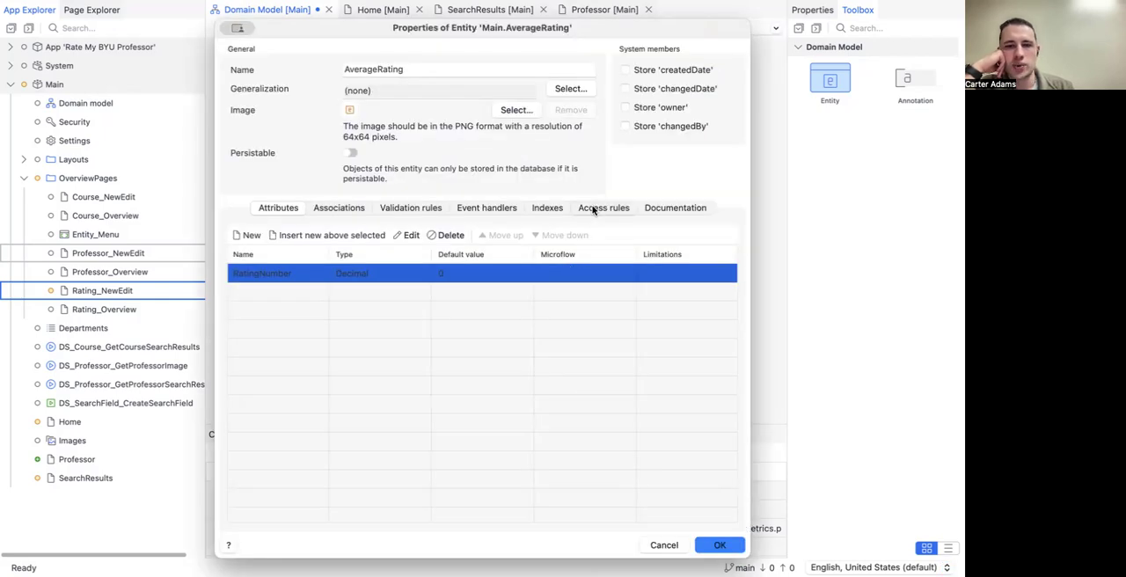
{"action": "left_click", "coordinate": [592, 210]}
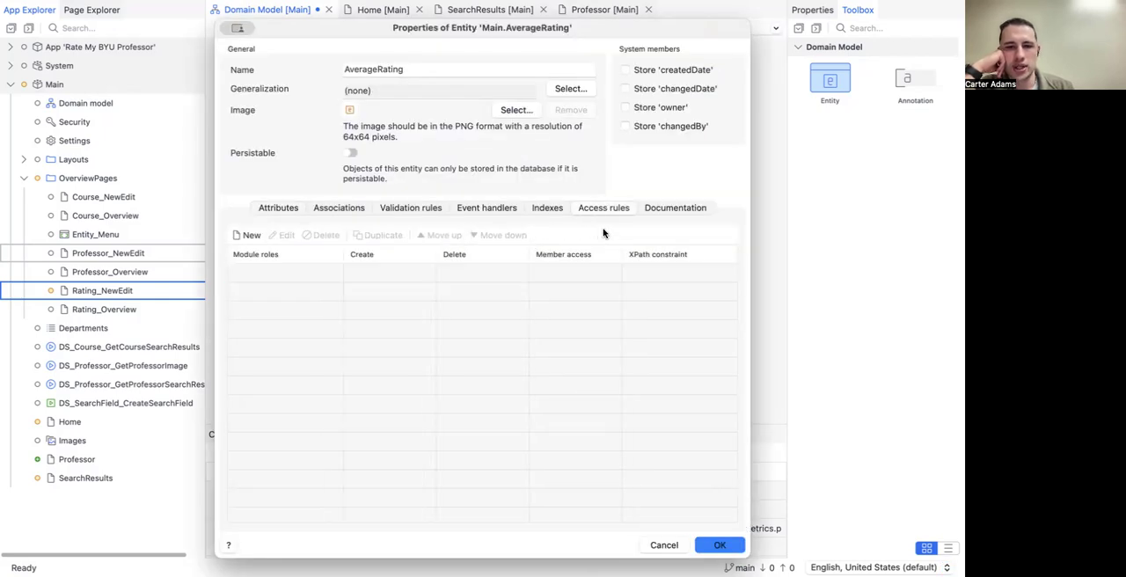
{"action": "left_click", "coordinate": [245, 235]}
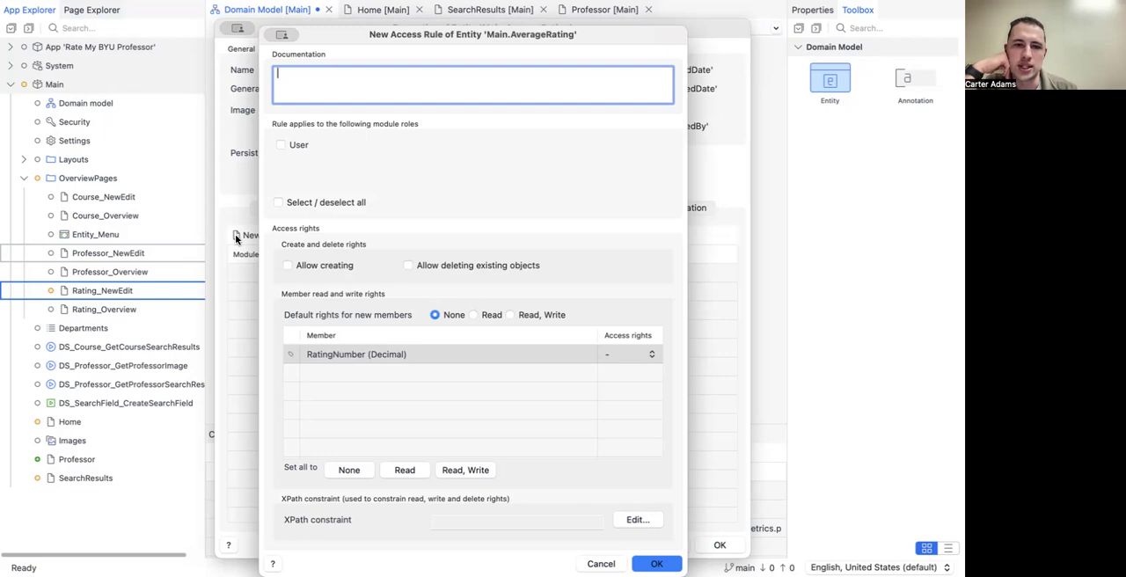
{"action": "left_click", "coordinate": [280, 145]}
{"action": "left_click", "coordinate": [288, 265]}
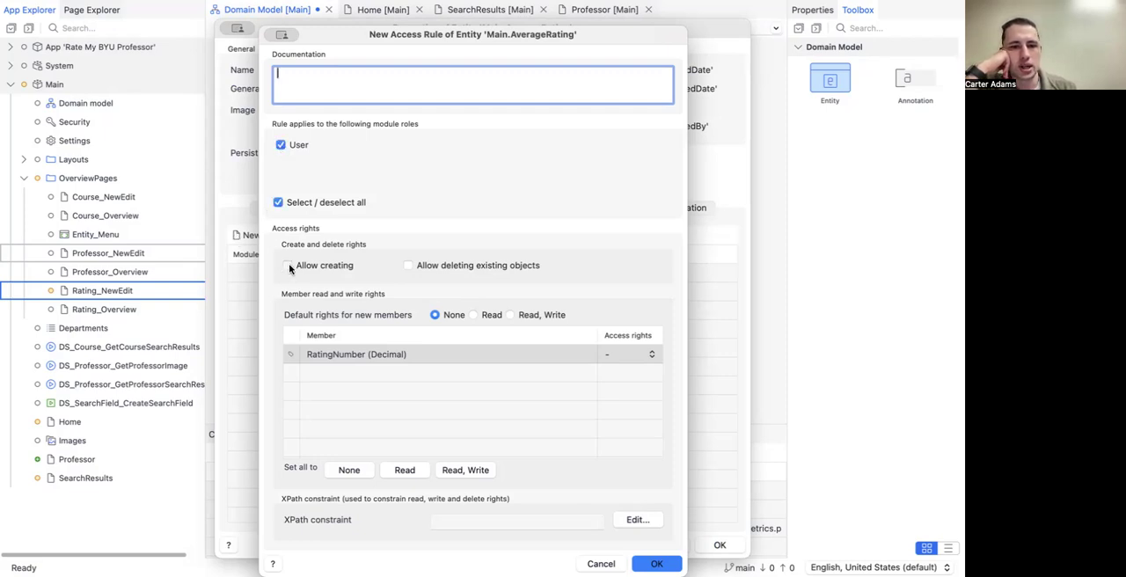
{"action": "left_click", "coordinate": [408, 266]}
{"action": "left_click", "coordinate": [510, 315]}
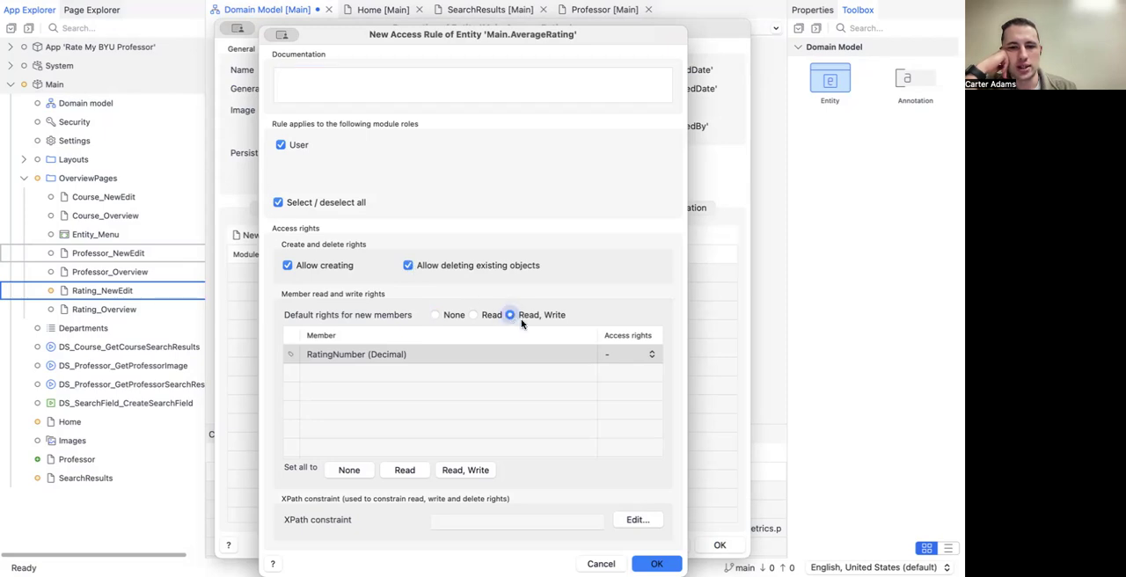
{"action": "left_click", "coordinate": [482, 470]}
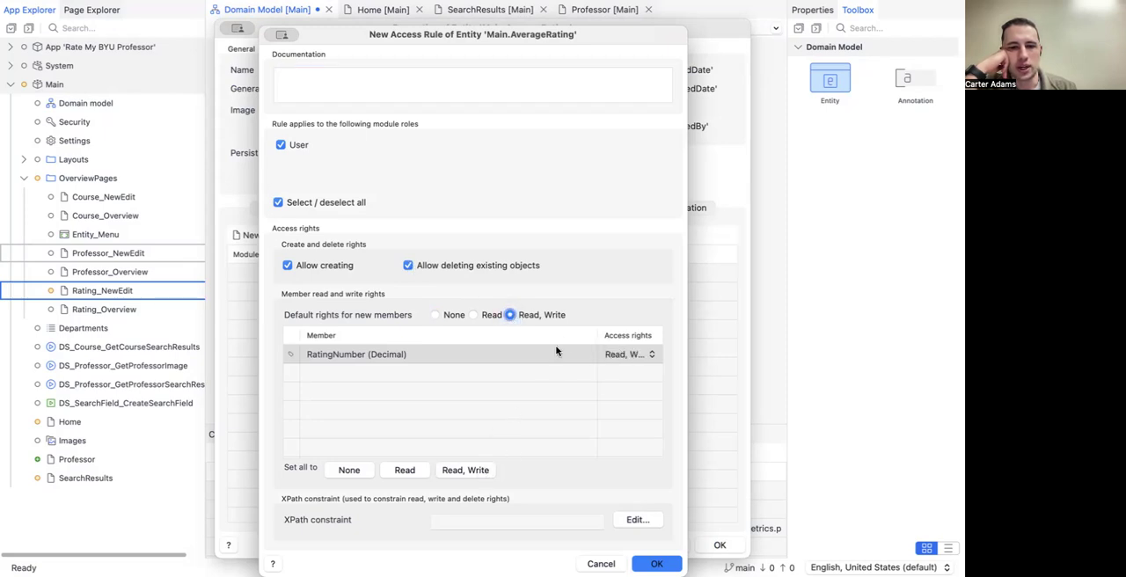
{"action": "left_click", "coordinate": [656, 563]}
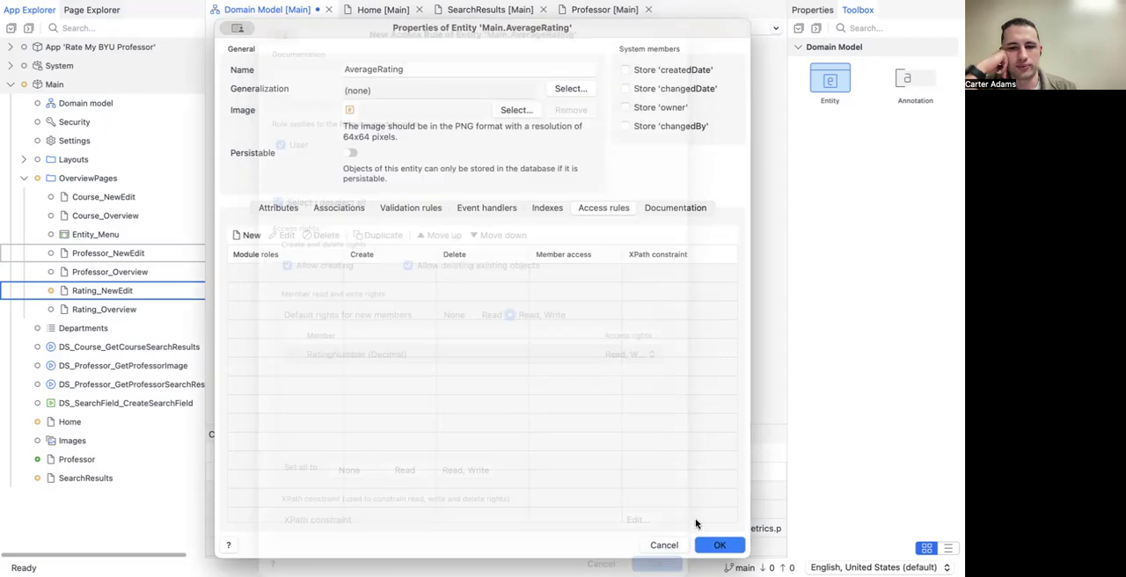
{"action": "left_click", "coordinate": [720, 545]}
{"action": "left_click", "coordinate": [556, 327]}
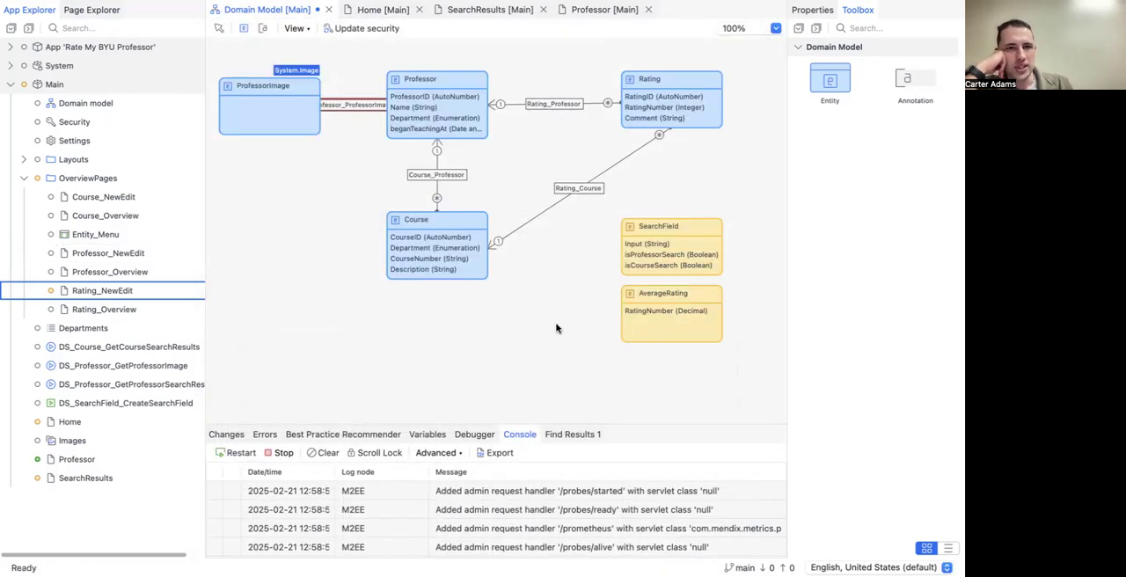
{"action": "key", "text": "ctrl+s"}
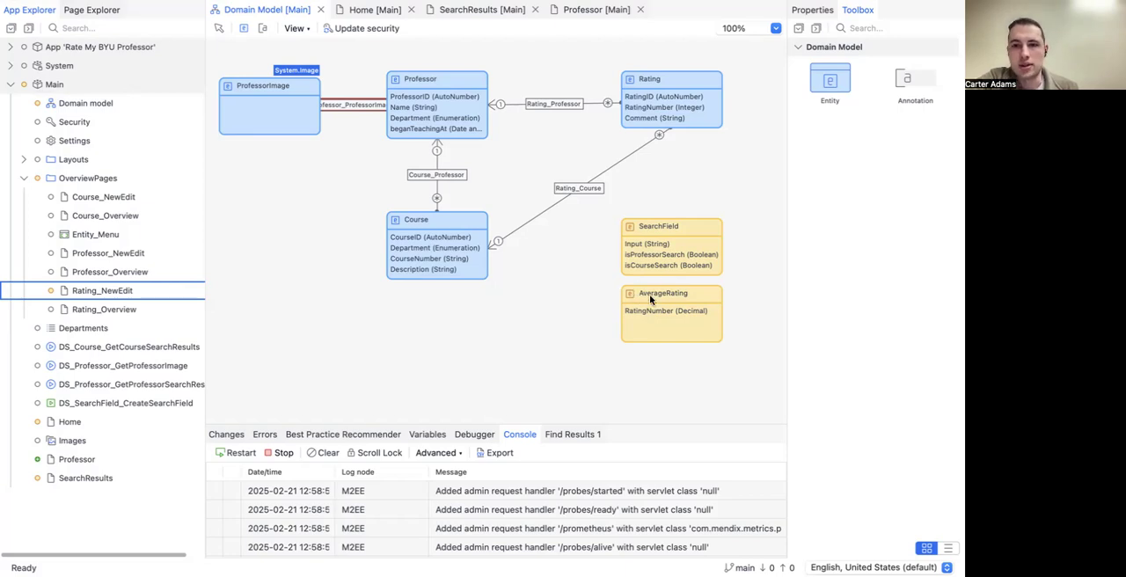
Step: Add a data view to the rating column of the Professor page header and move the 4/5 and "Based on 15 reviews" texts into it
{"action": "left_click", "coordinate": [454, 11]}
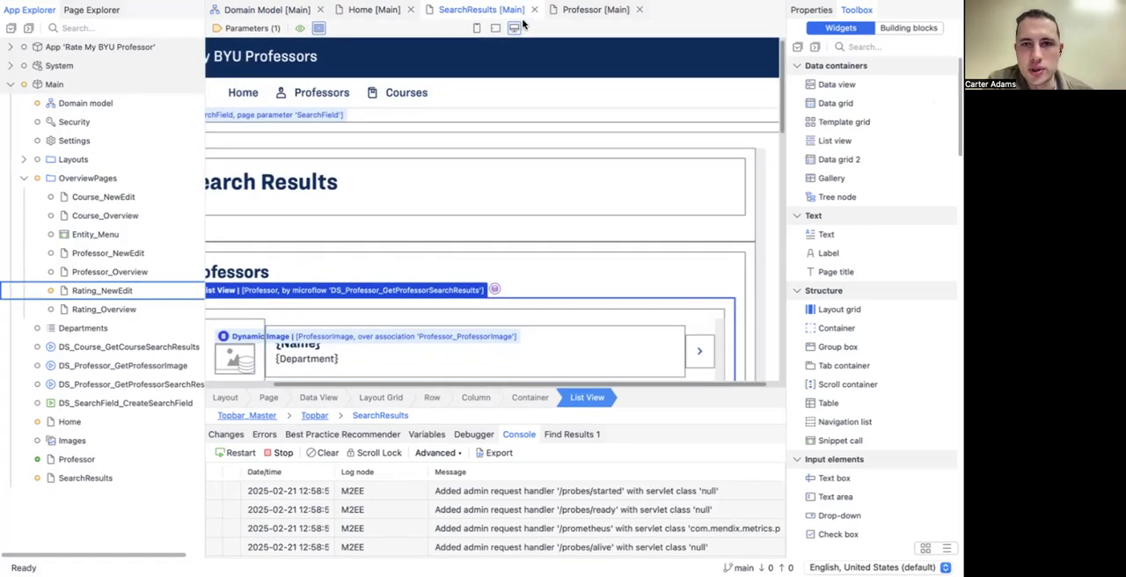
{"action": "left_click", "coordinate": [572, 11]}
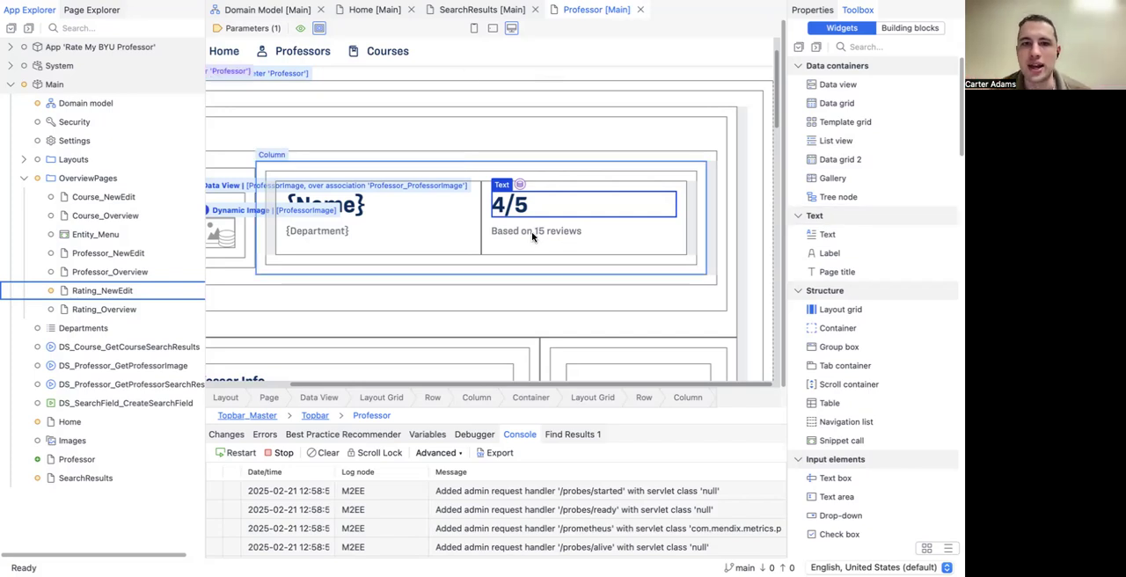
{"action": "scroll", "coordinate": [383, 265], "scroll_direction": "left", "scroll_amount": 5}
{"action": "scroll", "coordinate": [382, 266], "scroll_direction": "up", "scroll_amount": 1}
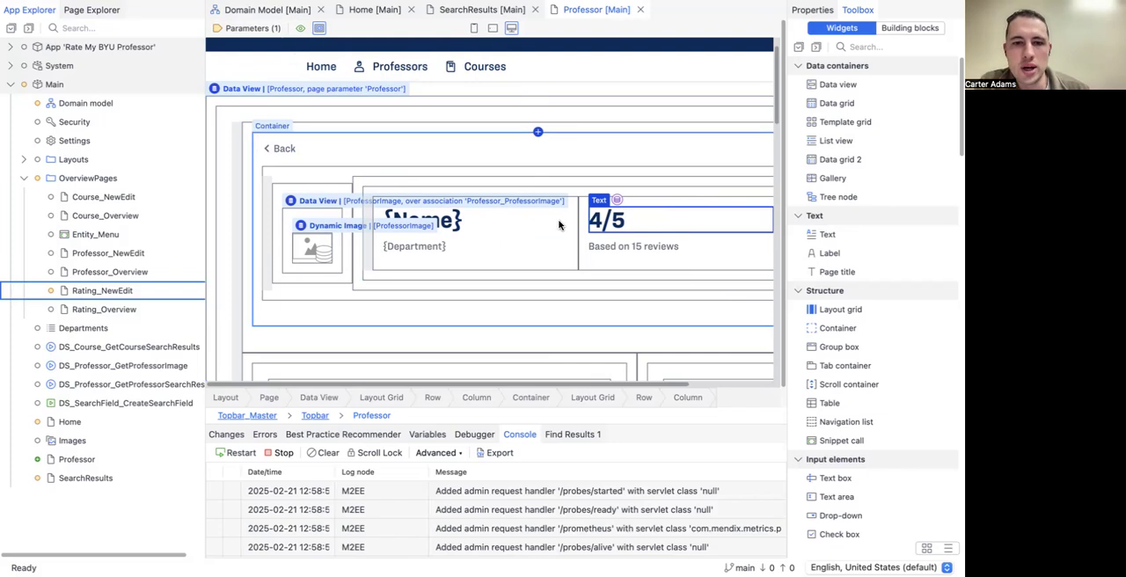
{"action": "scroll", "coordinate": [535, 167], "scroll_direction": "right", "scroll_amount": 4}
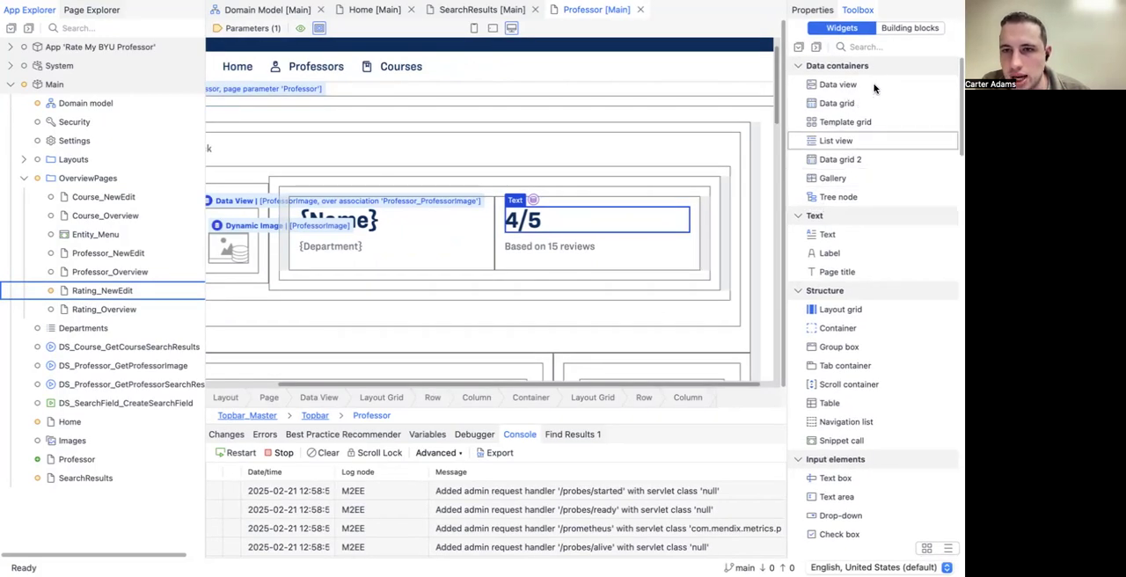
{"action": "left_click_drag", "start_coordinate": [880, 85], "coordinate": [613, 211]}
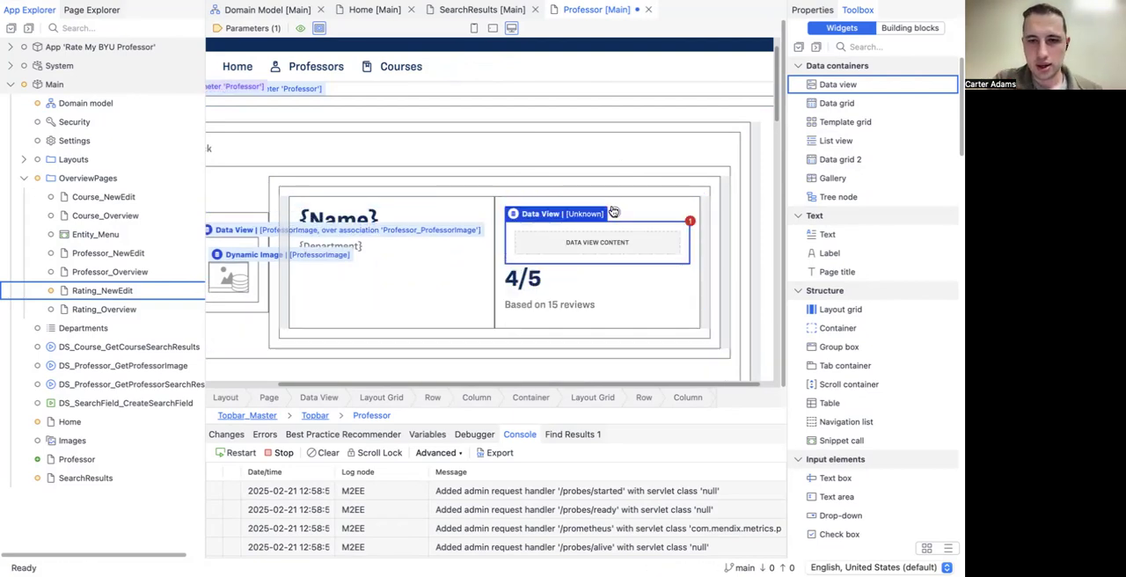
{"action": "left_click_drag", "start_coordinate": [541, 283], "coordinate": [577, 247]}
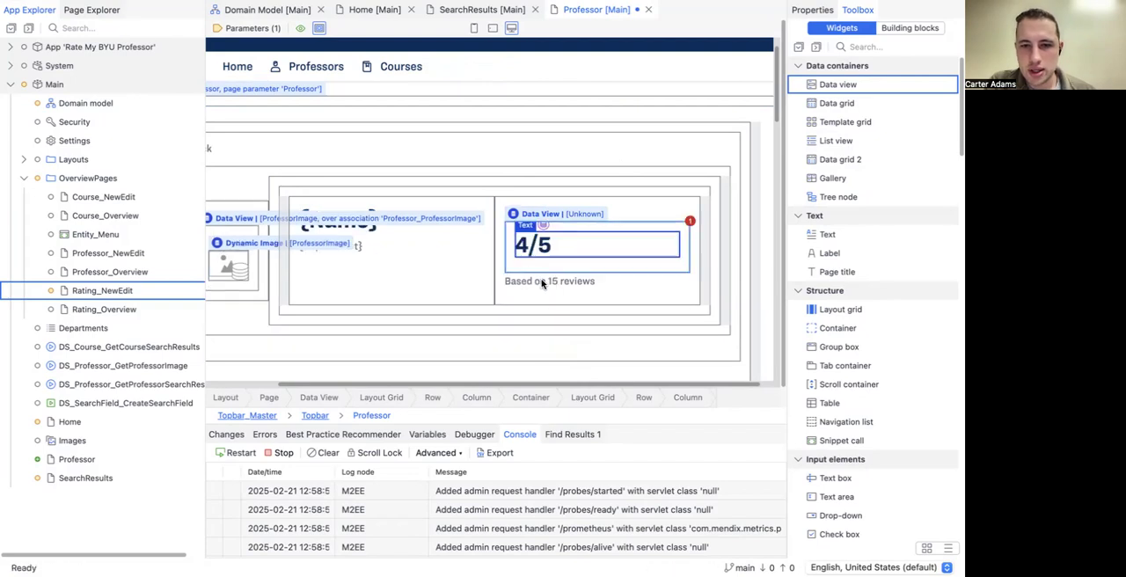
{"action": "left_click_drag", "start_coordinate": [542, 283], "coordinate": [547, 269]}
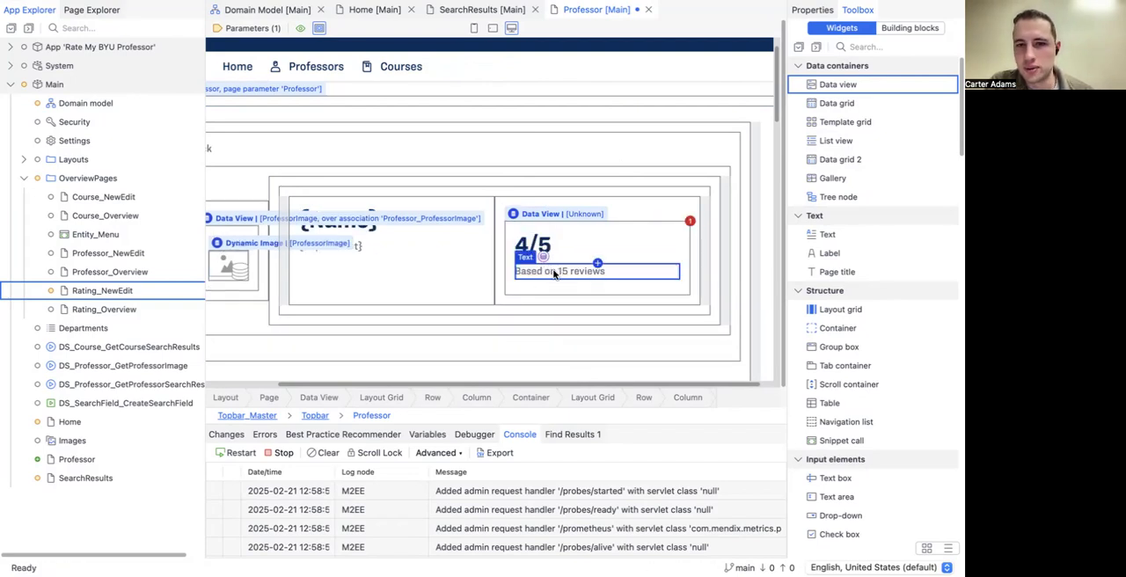
Step: Set the new data view's data source type to Nanoflow and start creating a new nanoflow in the Main module
{"action": "double_click", "coordinate": [562, 216]}
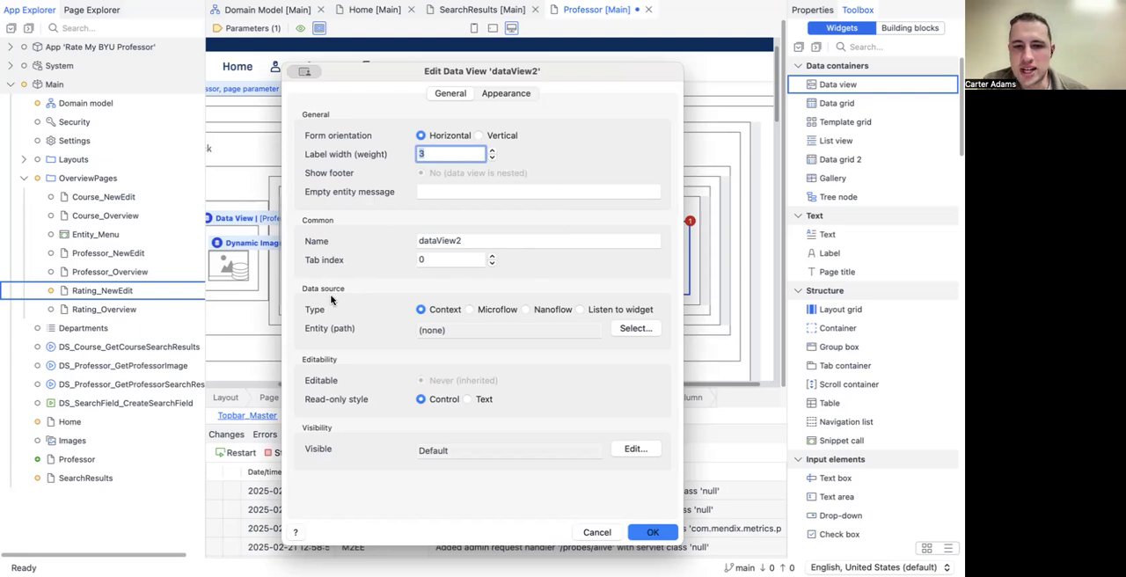
{"action": "left_click", "coordinate": [527, 309]}
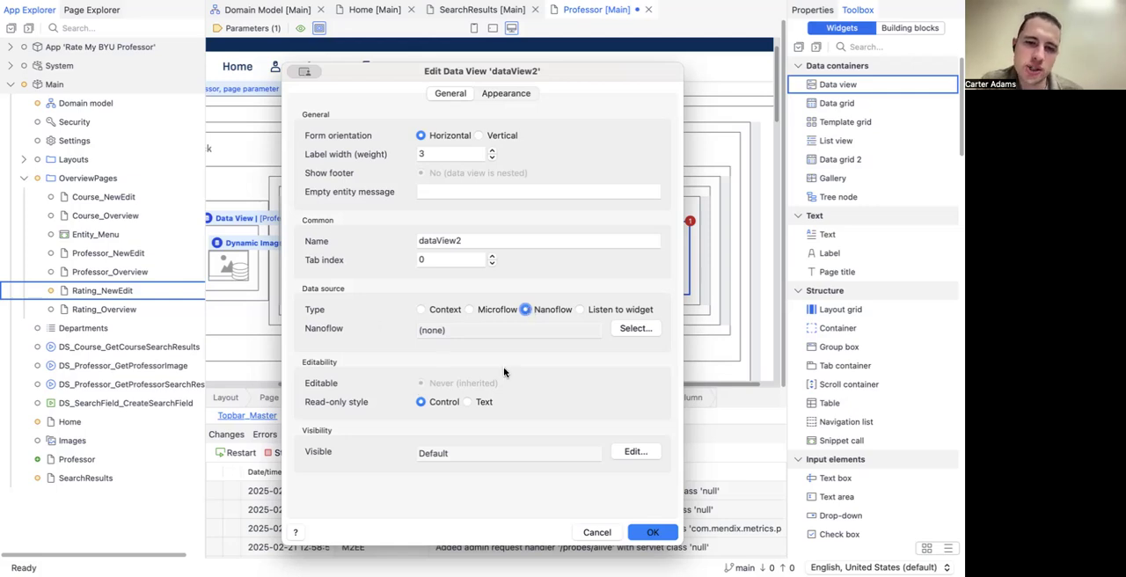
{"action": "left_click", "coordinate": [631, 328]}
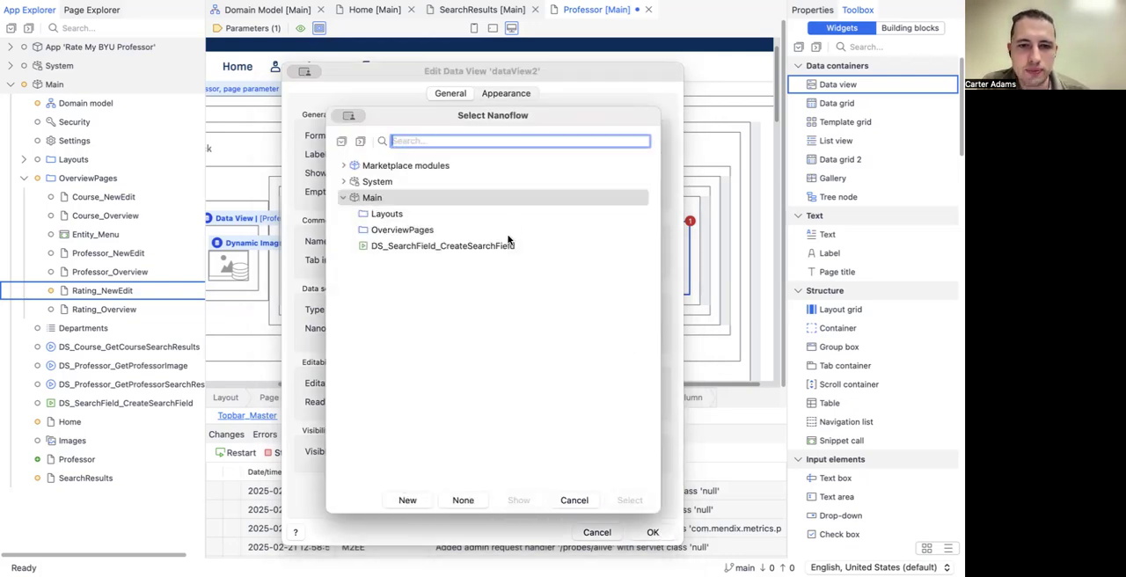
{"action": "left_click", "coordinate": [412, 501]}
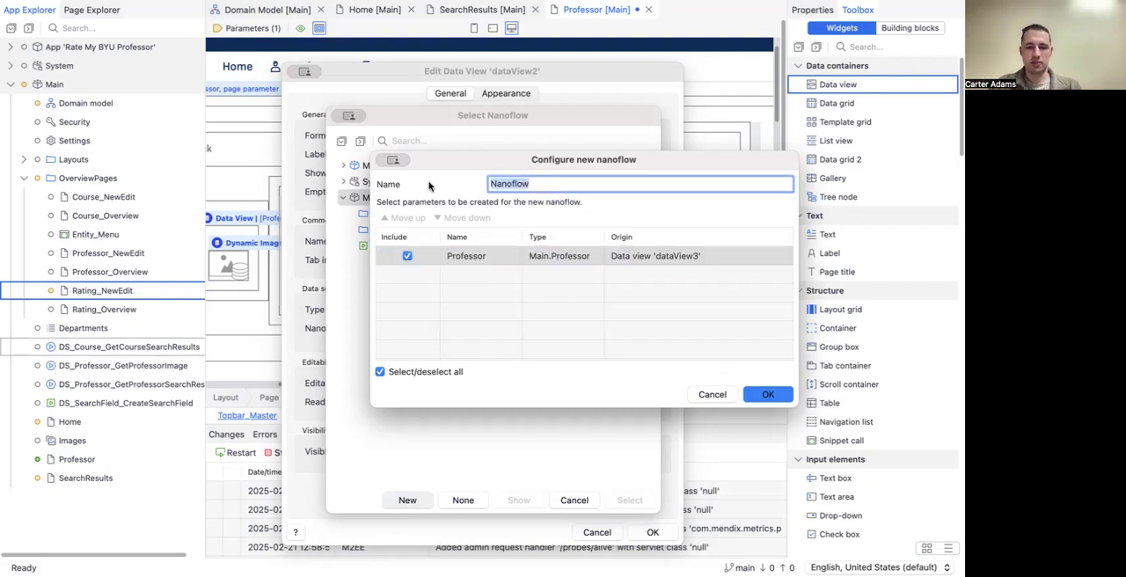
Step: Name the nanoflow DS_AverageRating_GetAverageProfessorRating, keep its Professor parameter, and apply it as the data view's source
{"action": "type", "text": "DS_"}
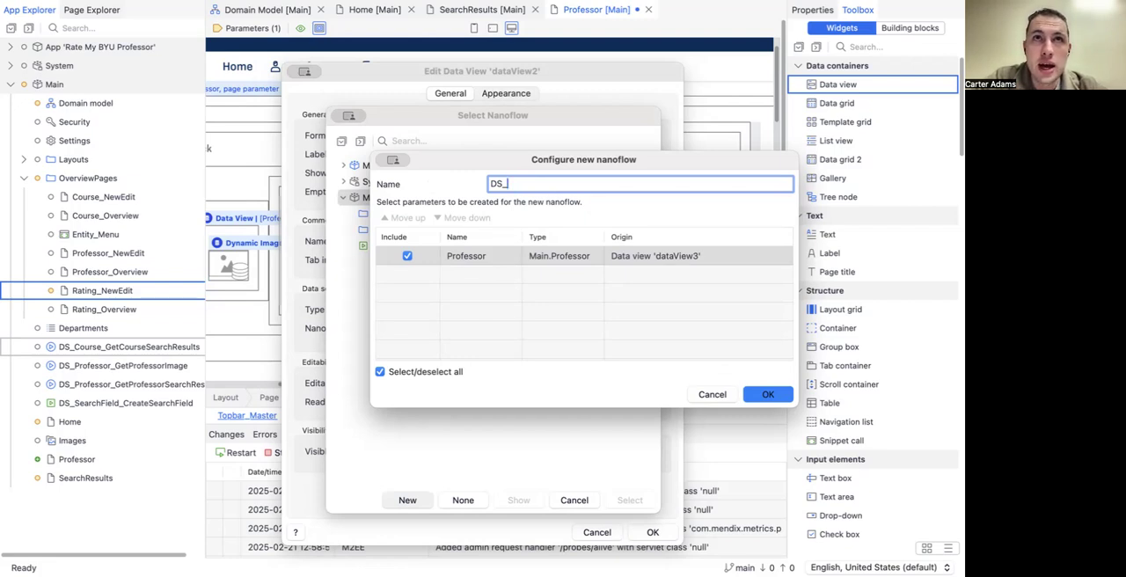
{"action": "type", "text": "AverageRating_"}
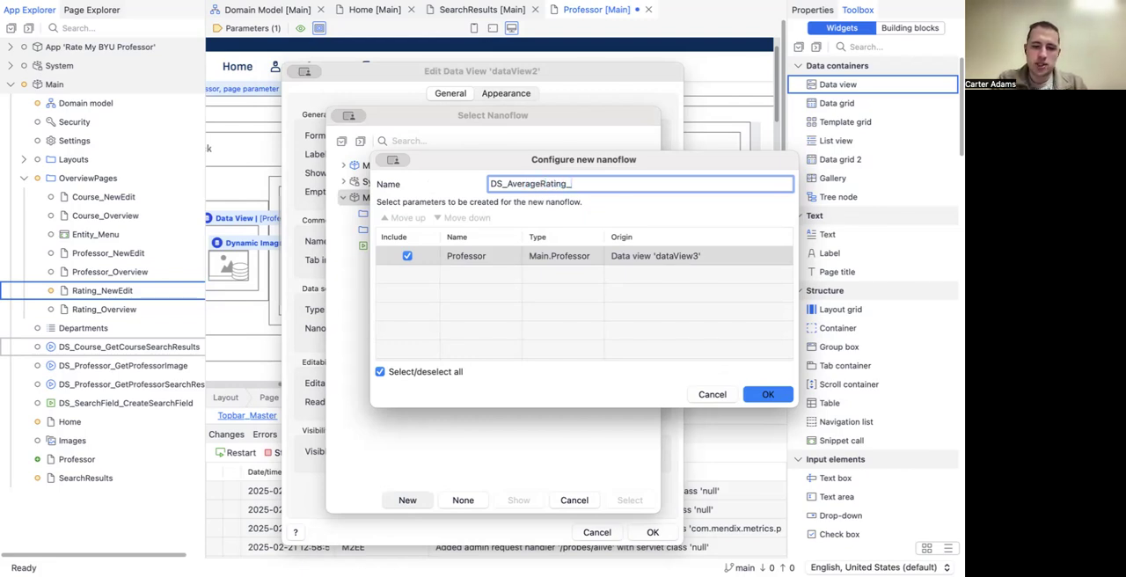
{"action": "type", "text": "GetAv"}
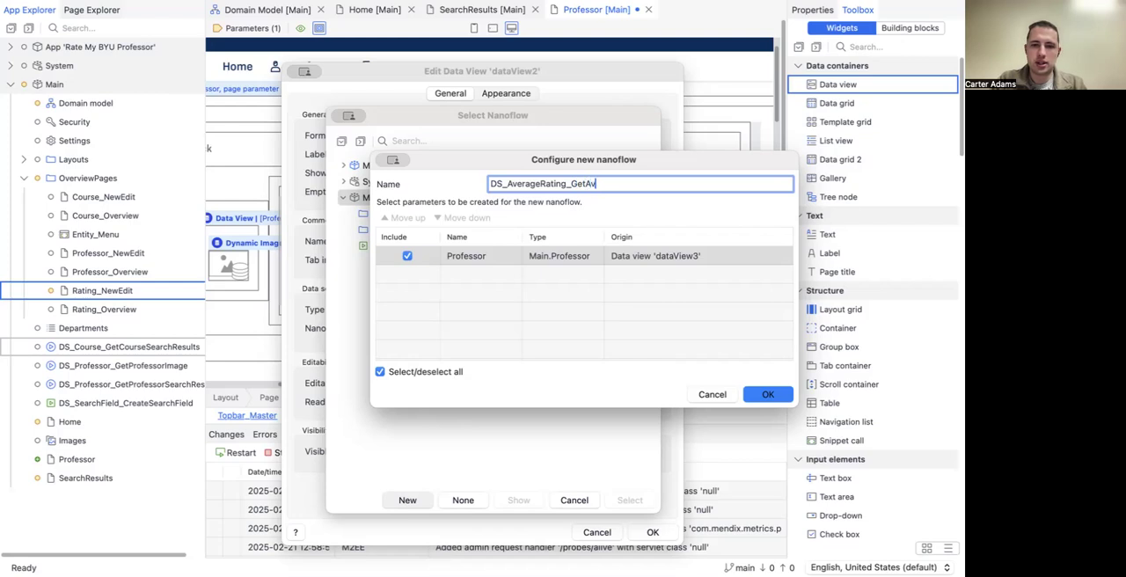
{"action": "type", "text": "erageRating"}
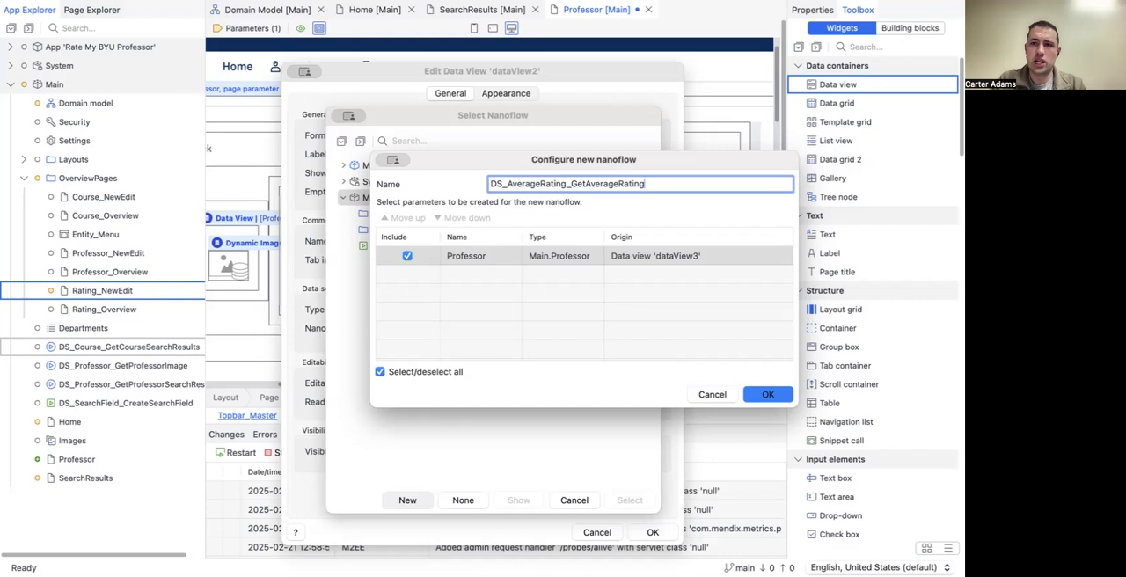
{"action": "left_click", "coordinate": [618, 184]}
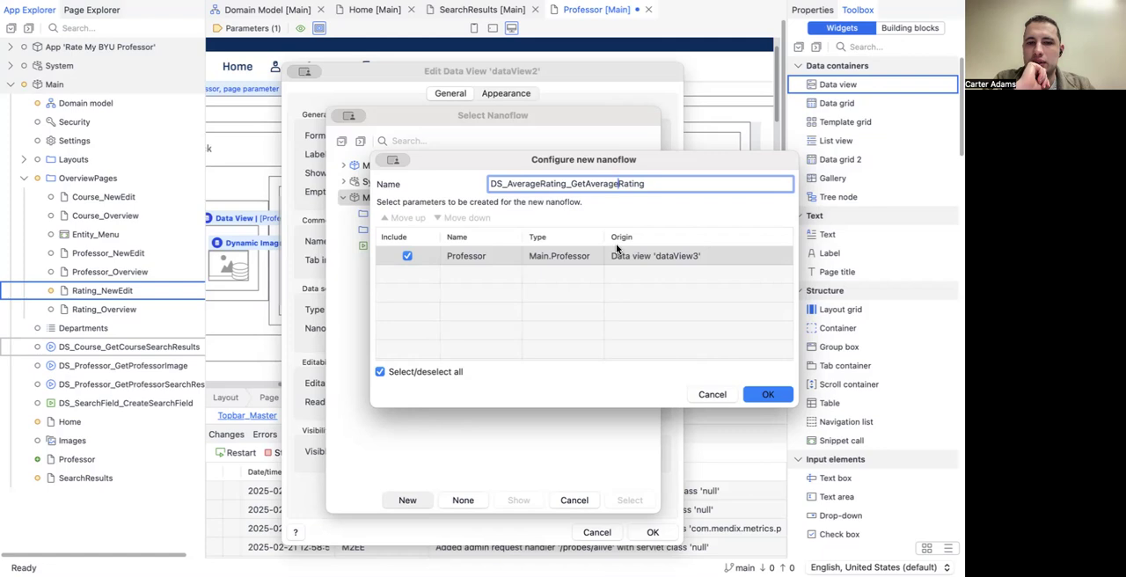
{"action": "type", "text": "p"}
{"action": "key", "text": "BackSpace"}
{"action": "type", "text": "Profes"}
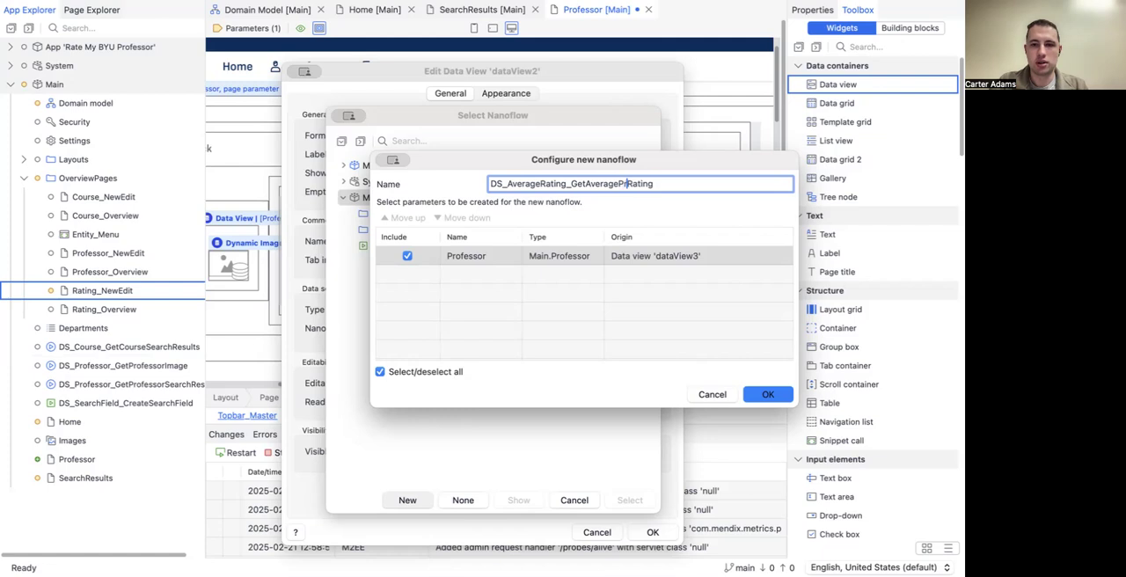
{"action": "type", "text": "sor"}
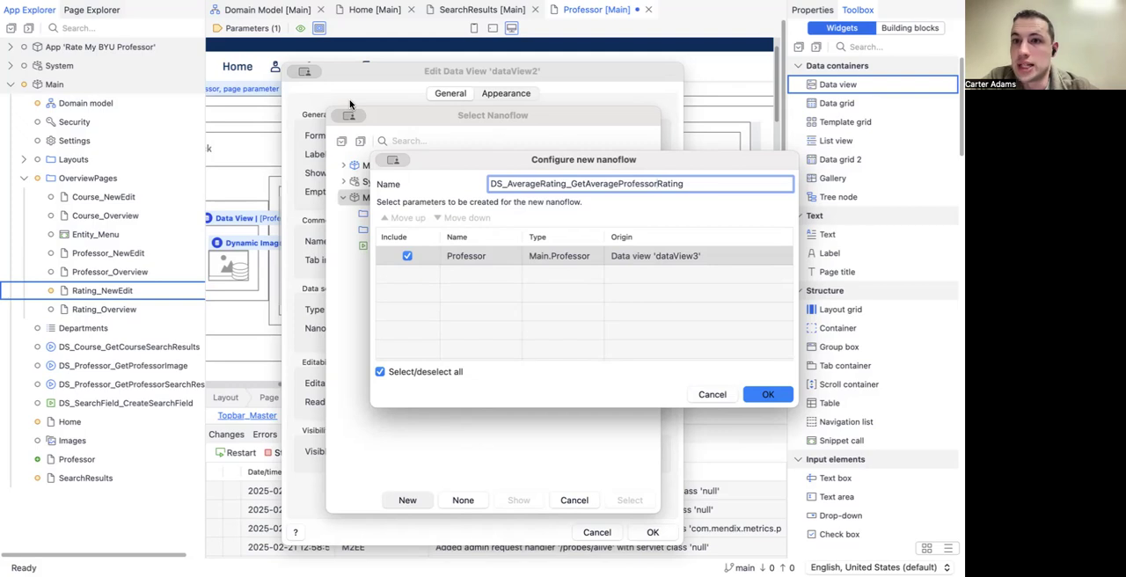
{"action": "left_click", "coordinate": [757, 395]}
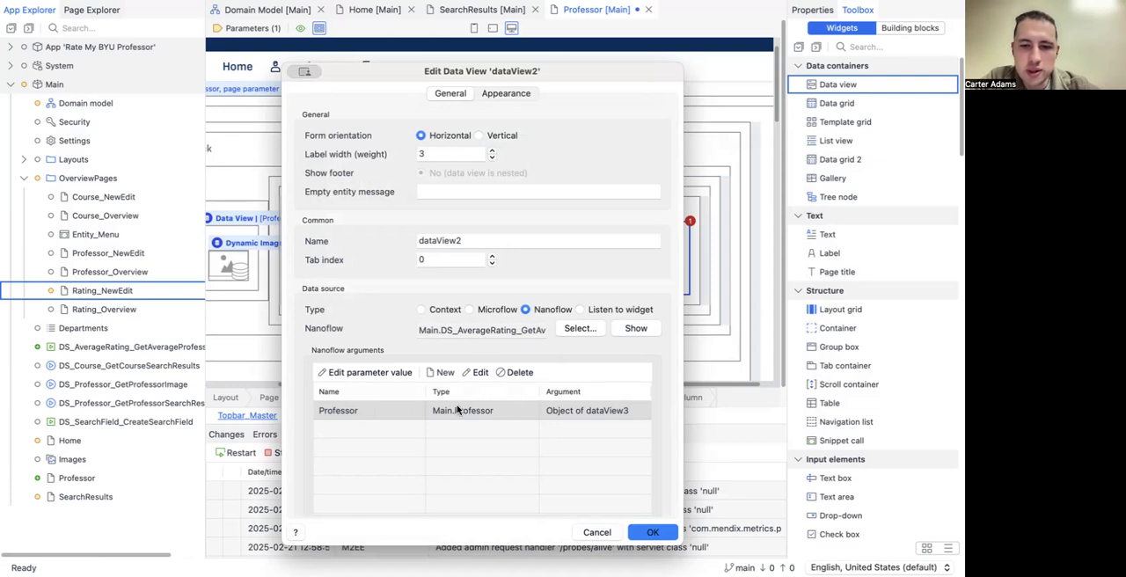
{"action": "left_click", "coordinate": [642, 531]}
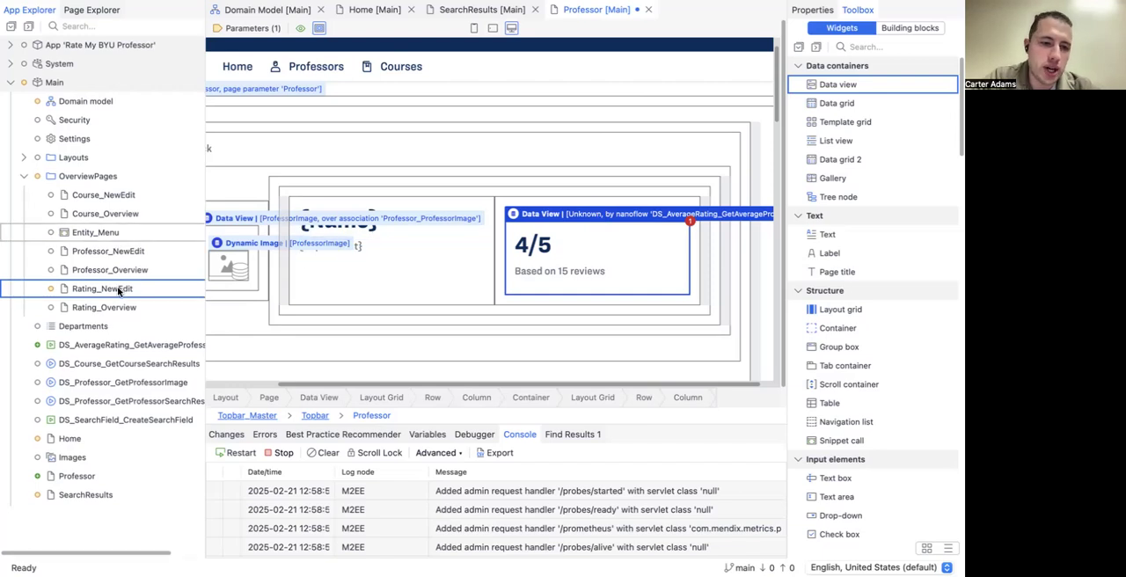
Step: Open the DS_AverageRating_GetAverageProfessorRating nanoflow and add a Retrieve activity after its start event
{"action": "left_click", "coordinate": [102, 352]}
{"action": "double_click", "coordinate": [102, 351]}
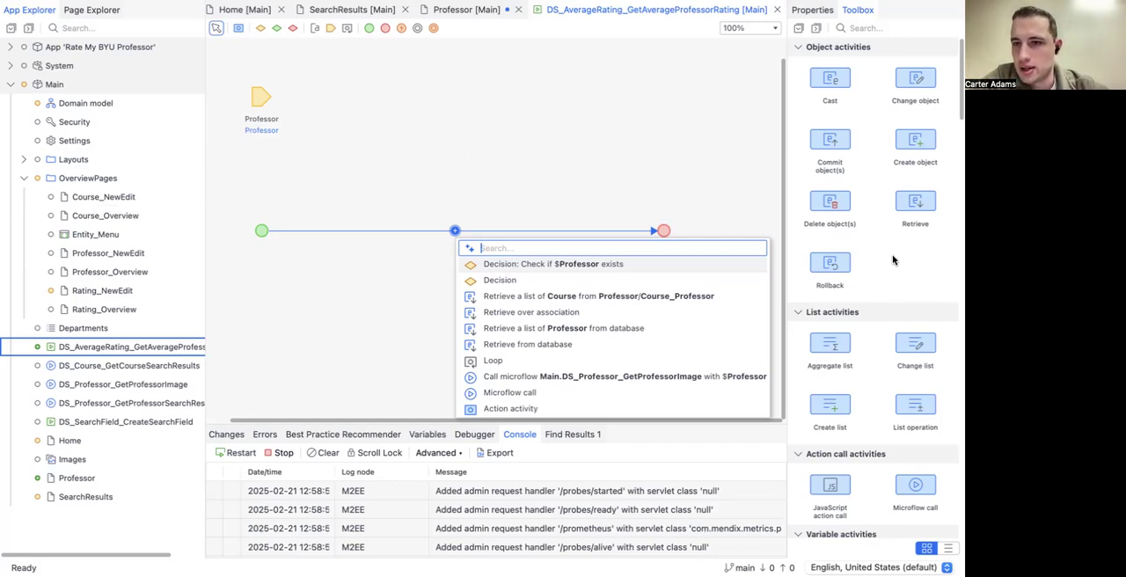
{"action": "left_click_drag", "start_coordinate": [925, 207], "coordinate": [373, 236]}
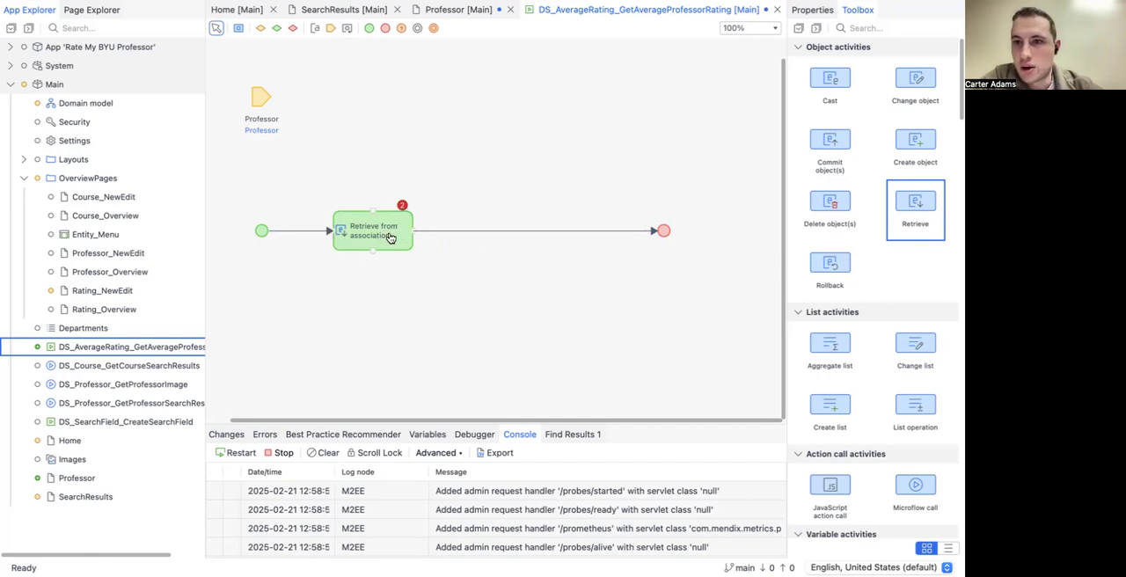
Step: Configure the Retrieve activity to fetch the professor's ratings by association over Rating_Professor into RatingList
{"action": "left_click", "coordinate": [348, 239]}
{"action": "double_click", "coordinate": [348, 240]}
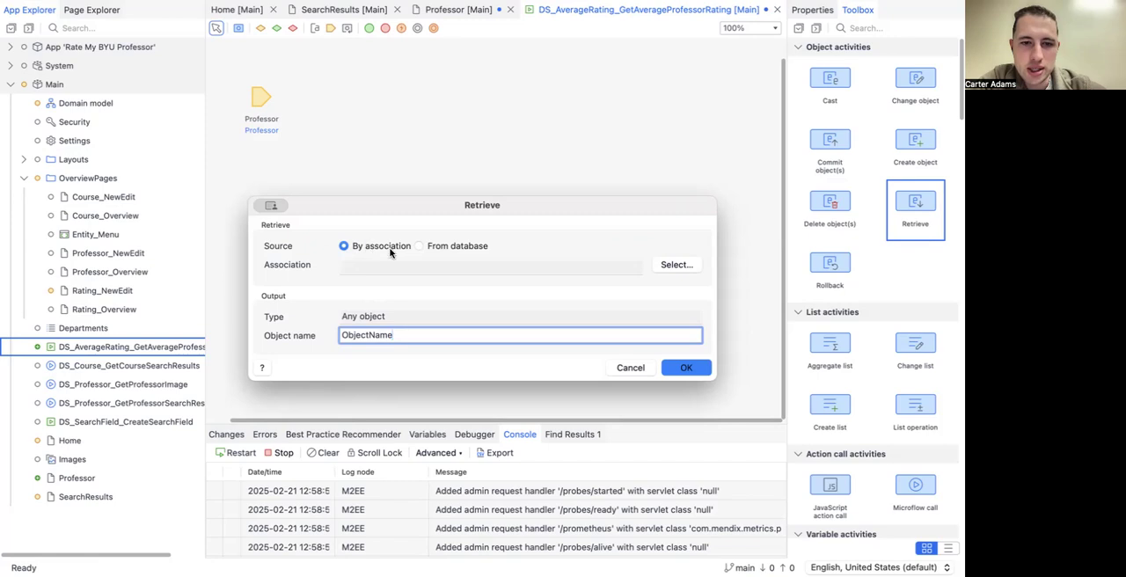
{"action": "left_click", "coordinate": [677, 266]}
{"action": "left_click", "coordinate": [319, 245]}
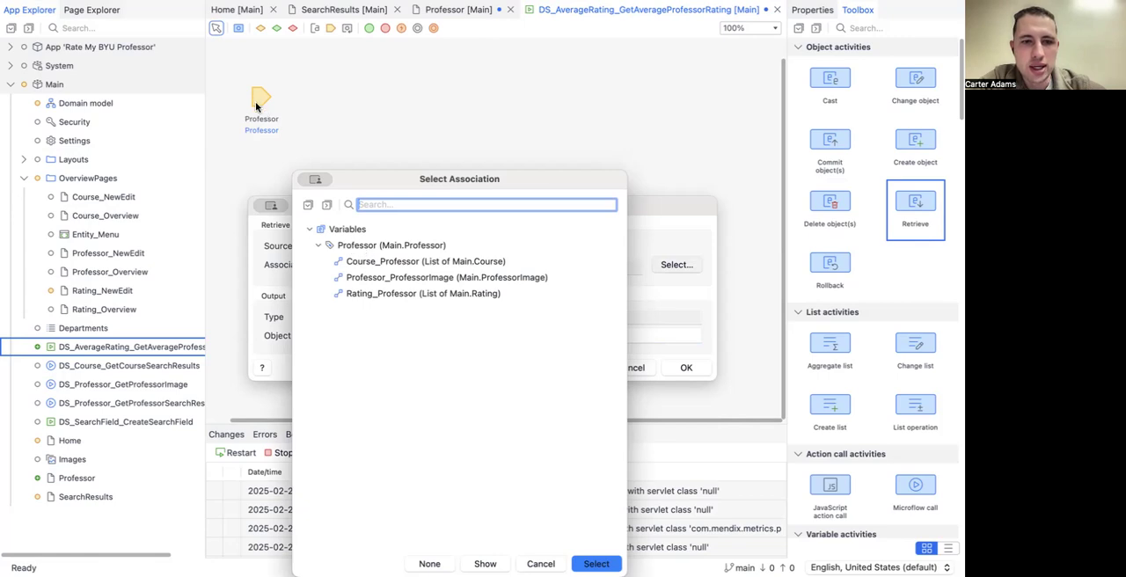
{"action": "left_click", "coordinate": [367, 294]}
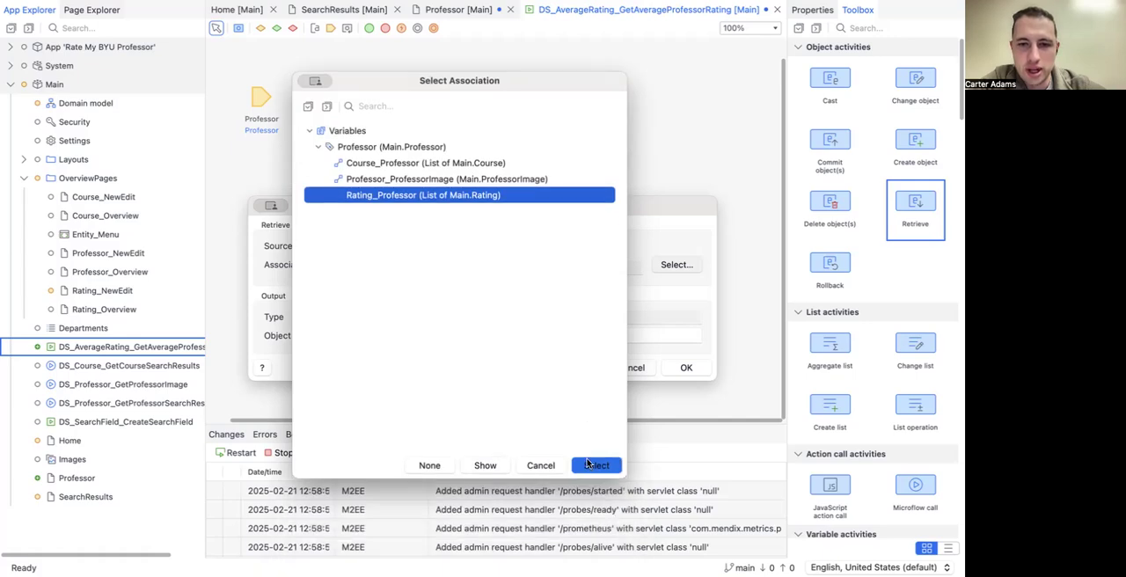
{"action": "left_click", "coordinate": [595, 464]}
{"action": "left_click", "coordinate": [686, 368]}
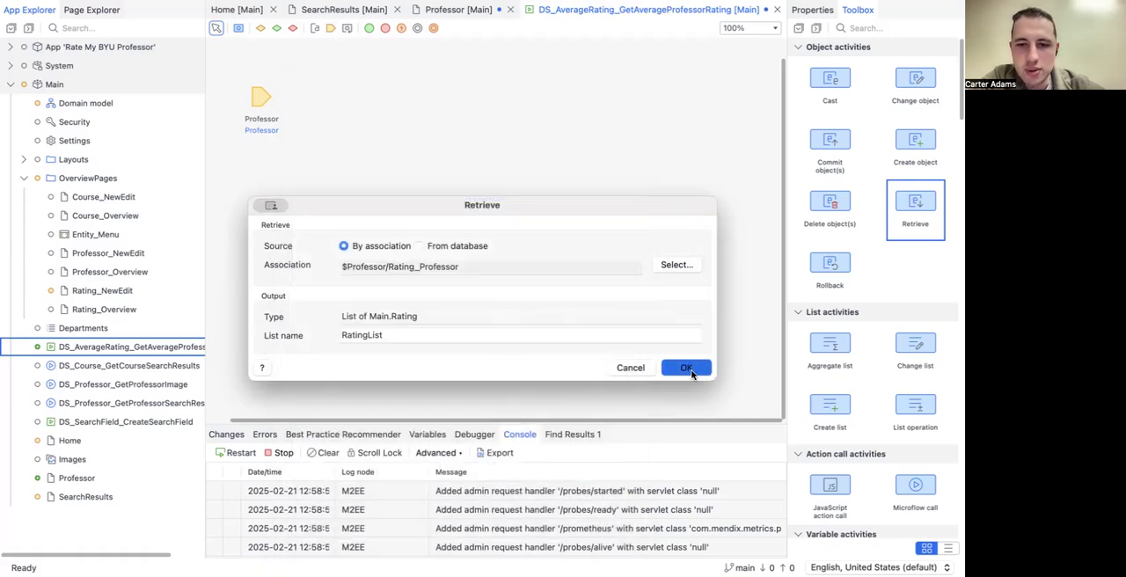
Step: Add an Aggregate list activity after the Retrieve activity and choose RatingList as its input list
{"action": "left_click", "coordinate": [596, 299]}
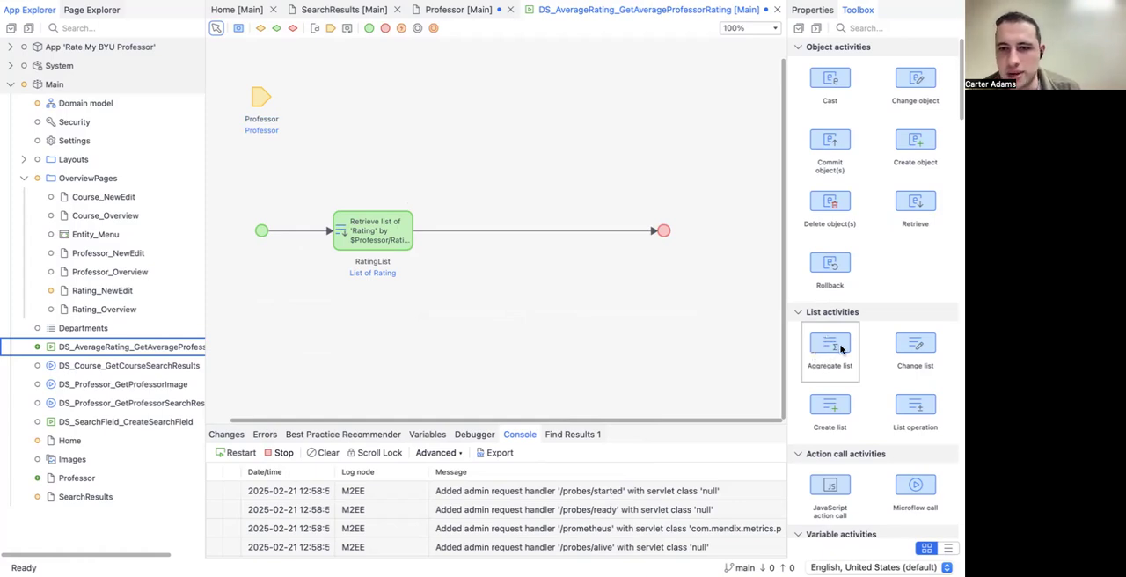
{"action": "left_click_drag", "start_coordinate": [840, 349], "coordinate": [504, 235]}
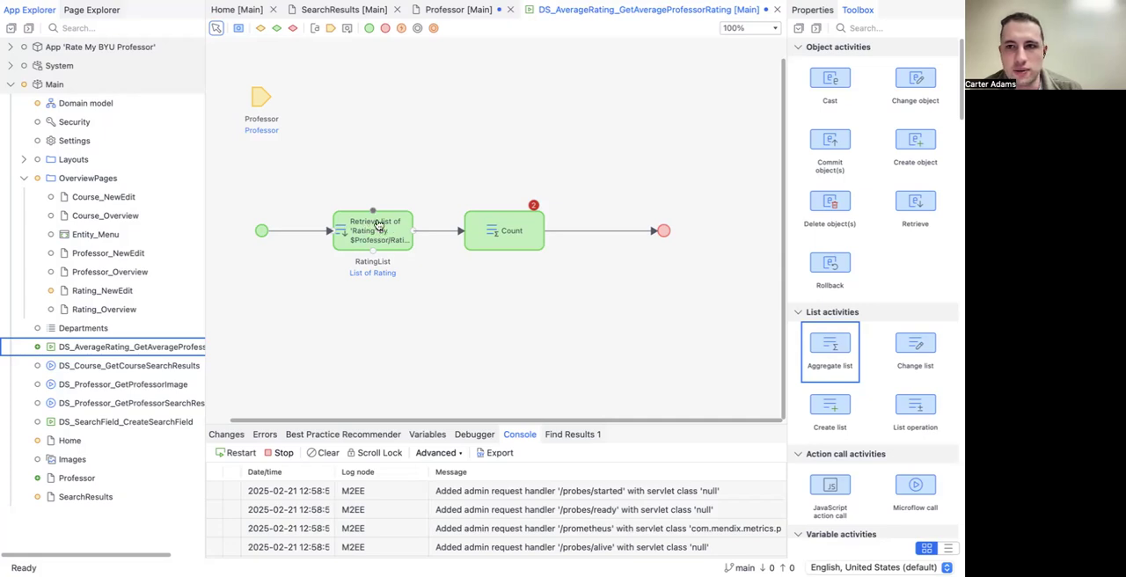
{"action": "double_click", "coordinate": [494, 231]}
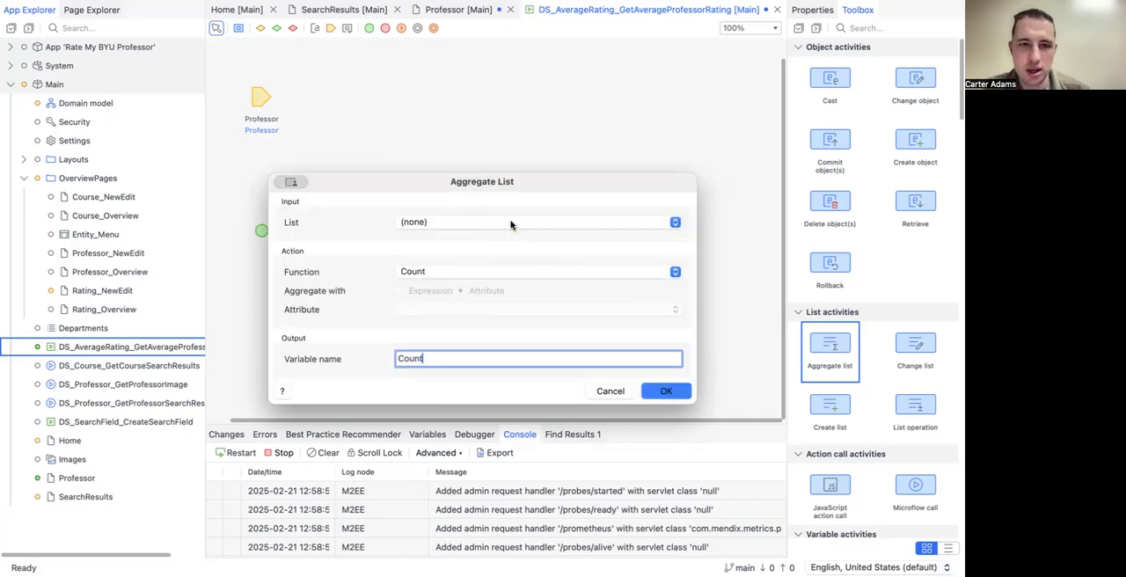
{"action": "left_click", "coordinate": [513, 227]}
{"action": "left_click", "coordinate": [506, 236]}
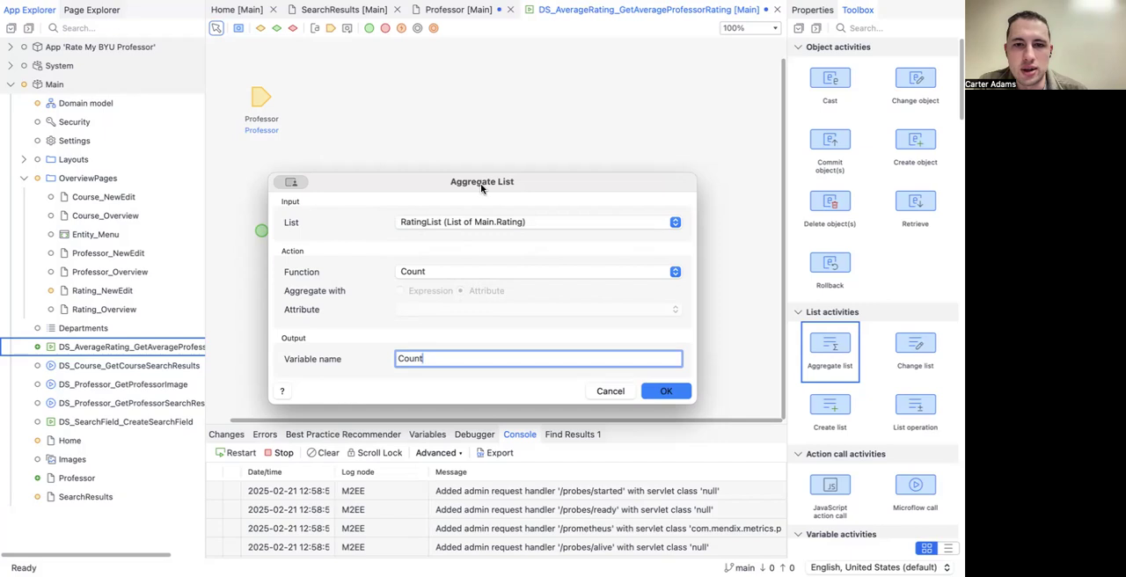
Step: Set the Aggregate list activity's function to Average
{"action": "left_click", "coordinate": [431, 272]}
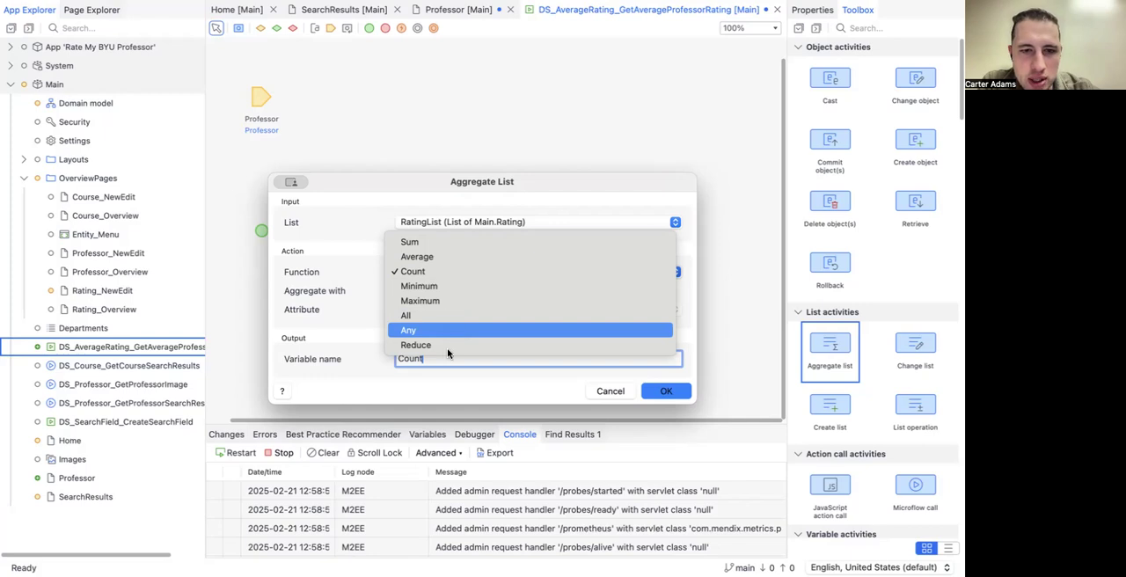
{"action": "left_click", "coordinate": [446, 316]}
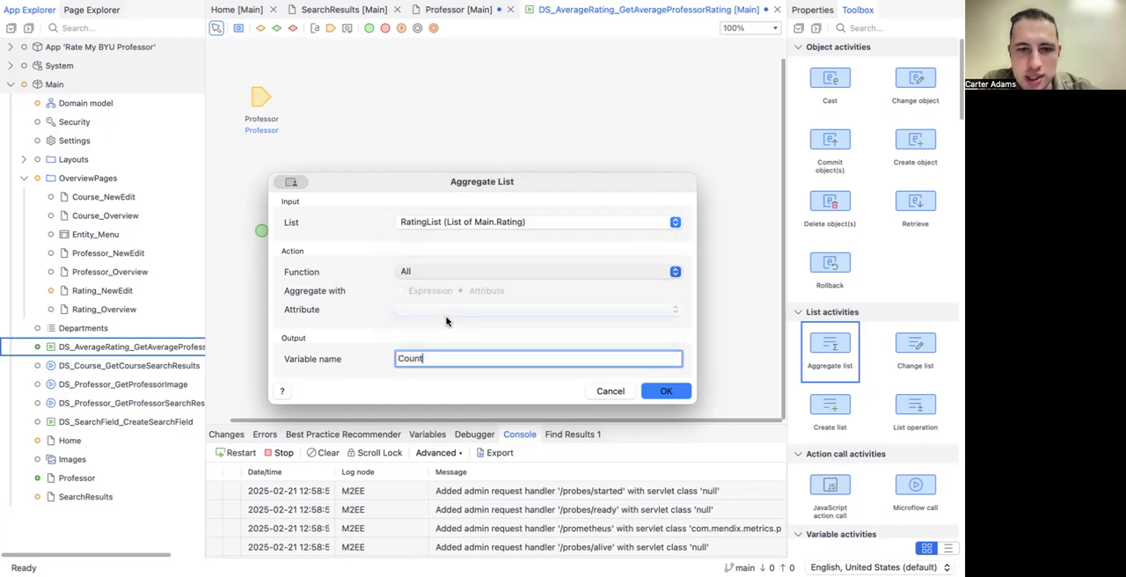
{"action": "left_click", "coordinate": [440, 272]}
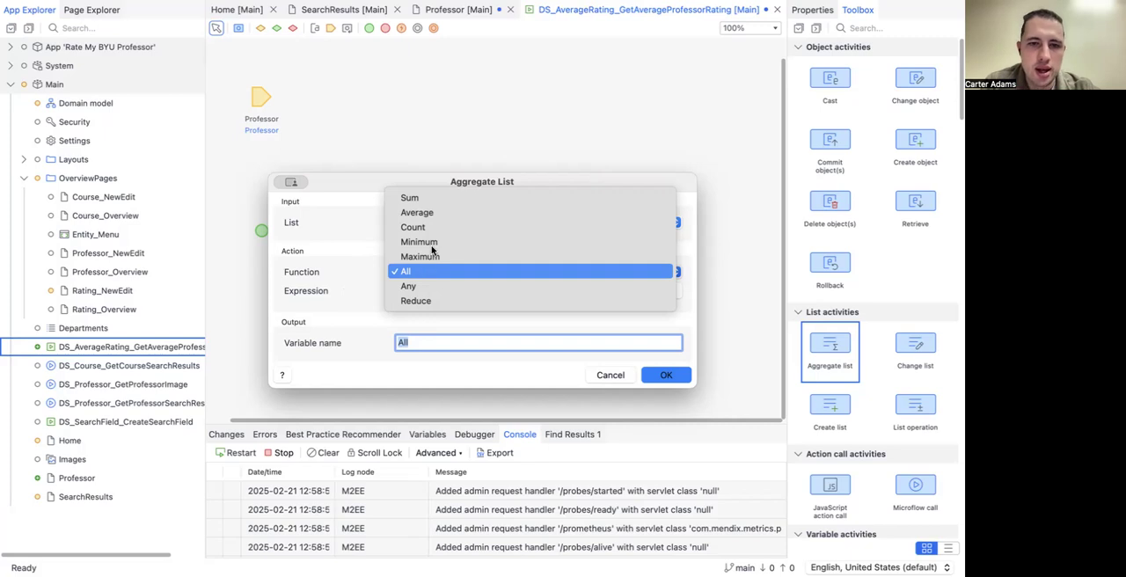
{"action": "left_click", "coordinate": [419, 212]}
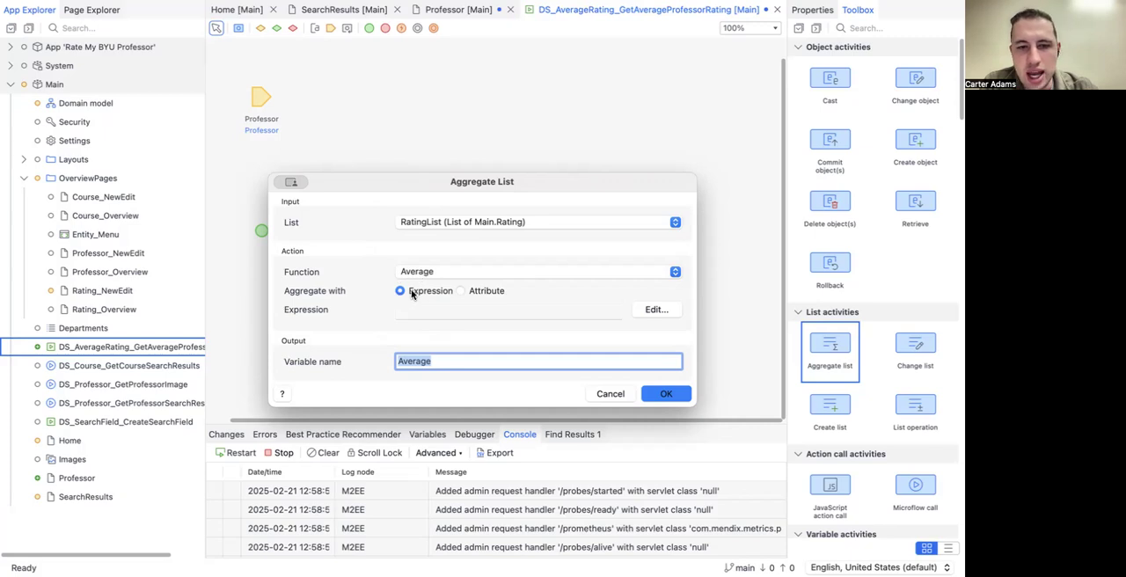
{"action": "left_click", "coordinate": [460, 291]}
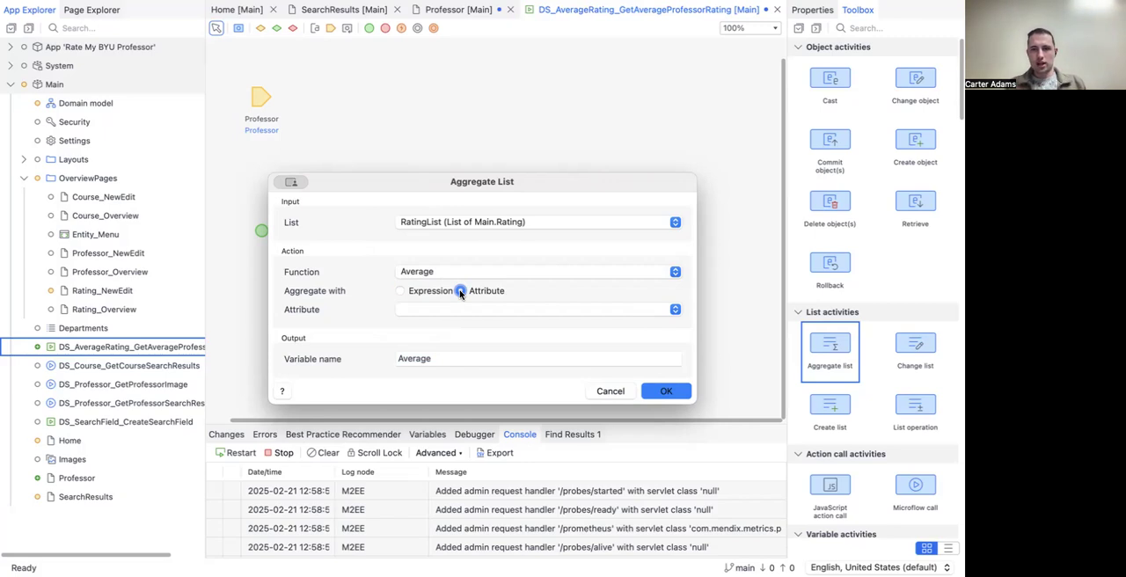
{"action": "left_click", "coordinate": [399, 290]}
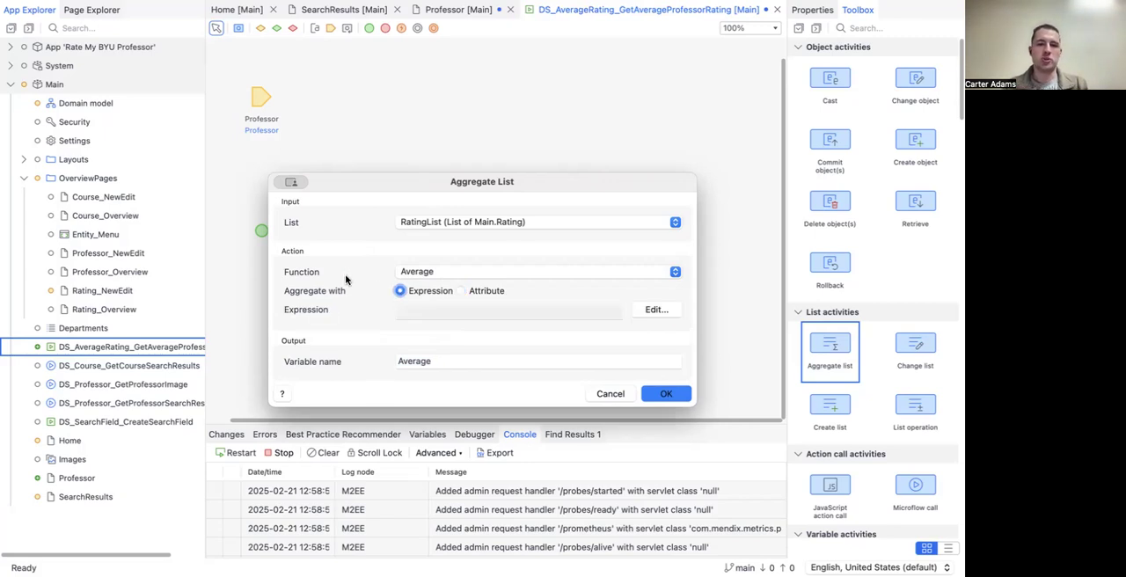
{"action": "left_click", "coordinate": [648, 309]}
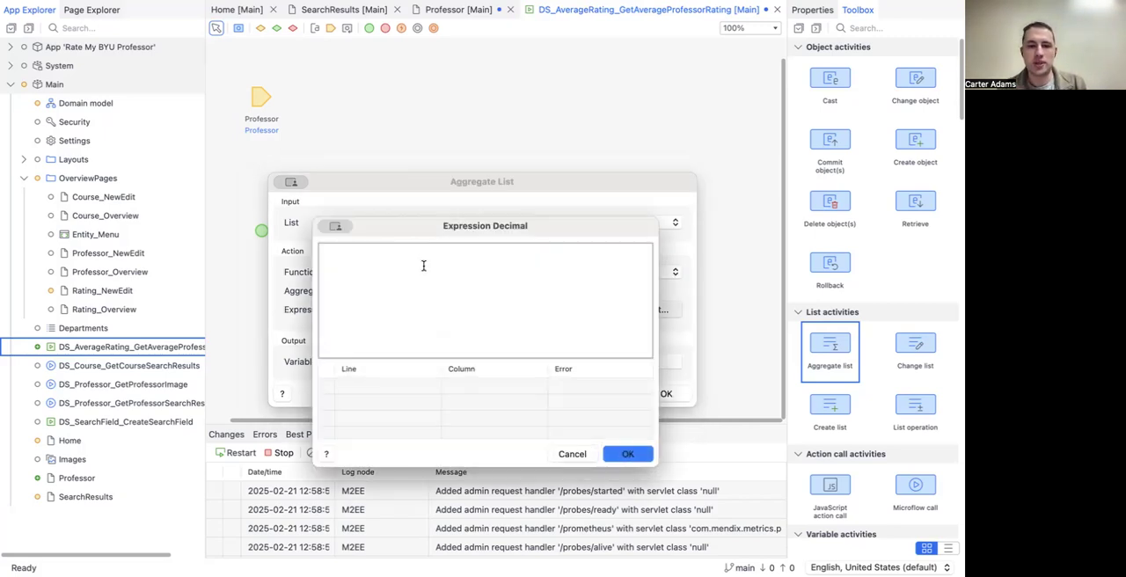
{"action": "left_click", "coordinate": [572, 454]}
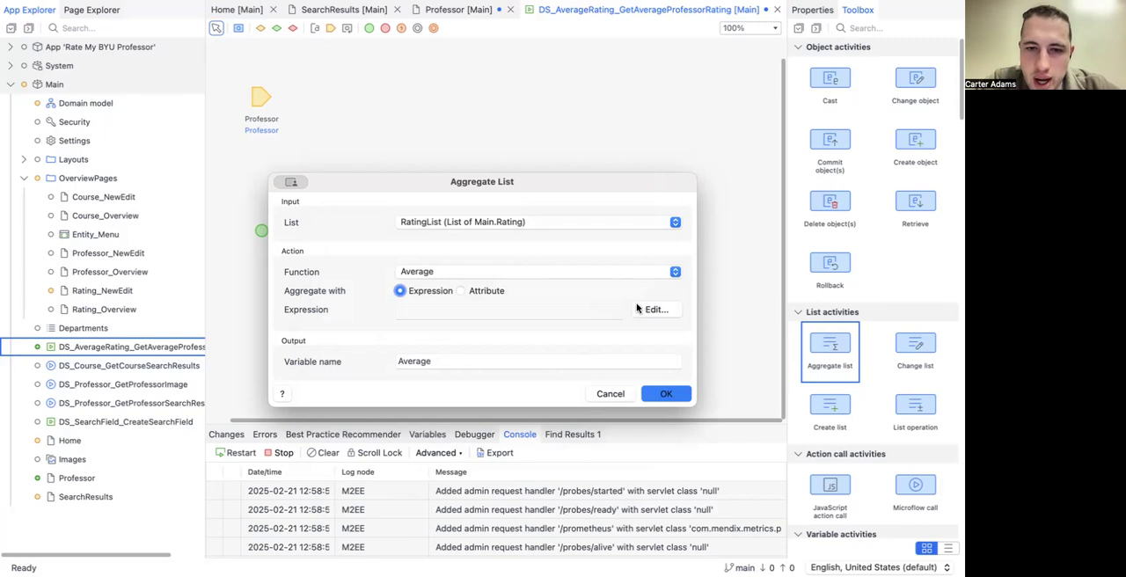
Step: Aggregate by the RatingNumber attribute, keep the output variable name AverageRatingNumber, and apply the Aggregate list settings
{"action": "left_click", "coordinate": [461, 291]}
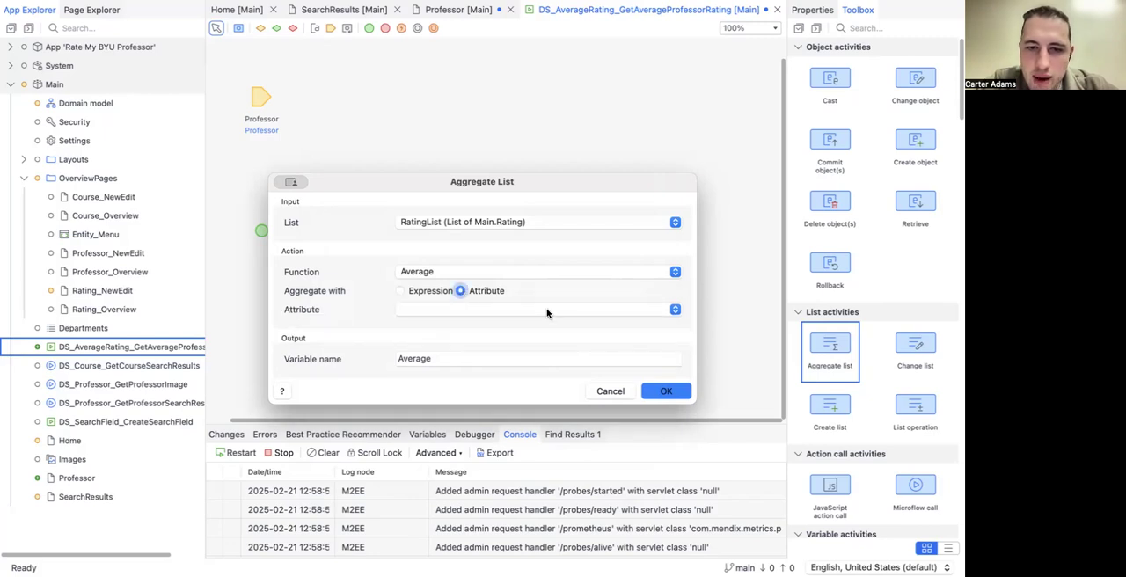
{"action": "left_click", "coordinate": [546, 308]}
{"action": "left_click", "coordinate": [541, 321]}
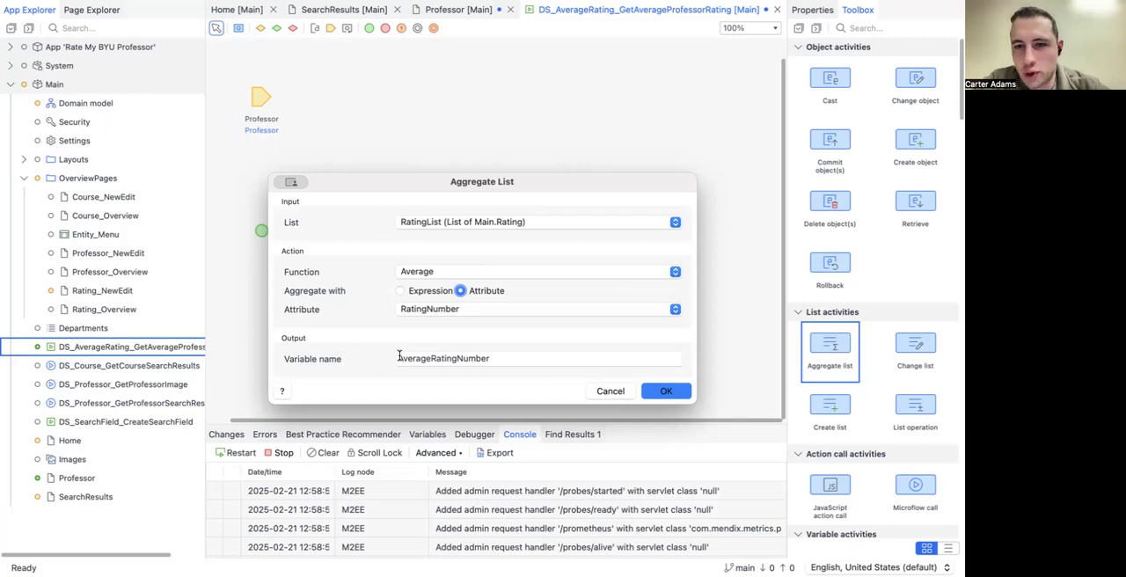
{"action": "left_click", "coordinate": [656, 393]}
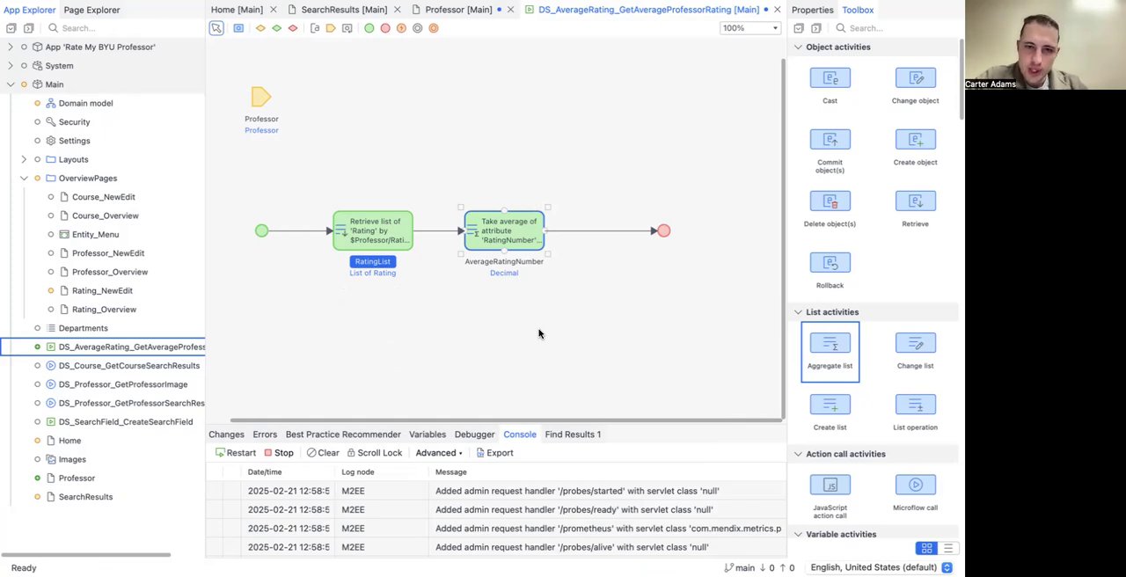
Step: Add a Create object activity between the average calculation and the end event
{"action": "left_click", "coordinate": [560, 310]}
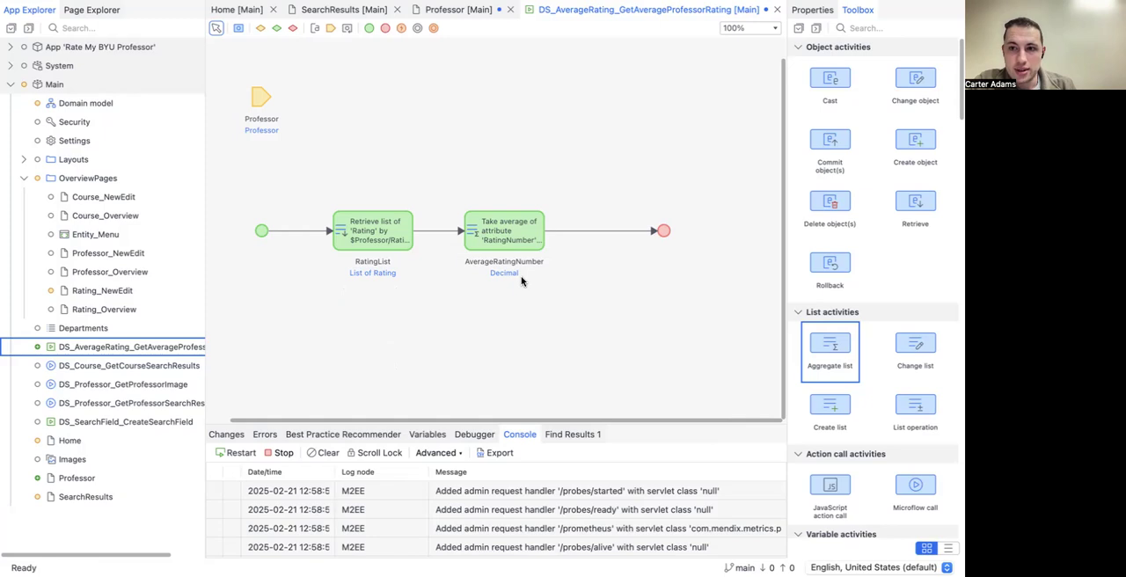
{"action": "left_click_drag", "start_coordinate": [907, 145], "coordinate": [610, 230]}
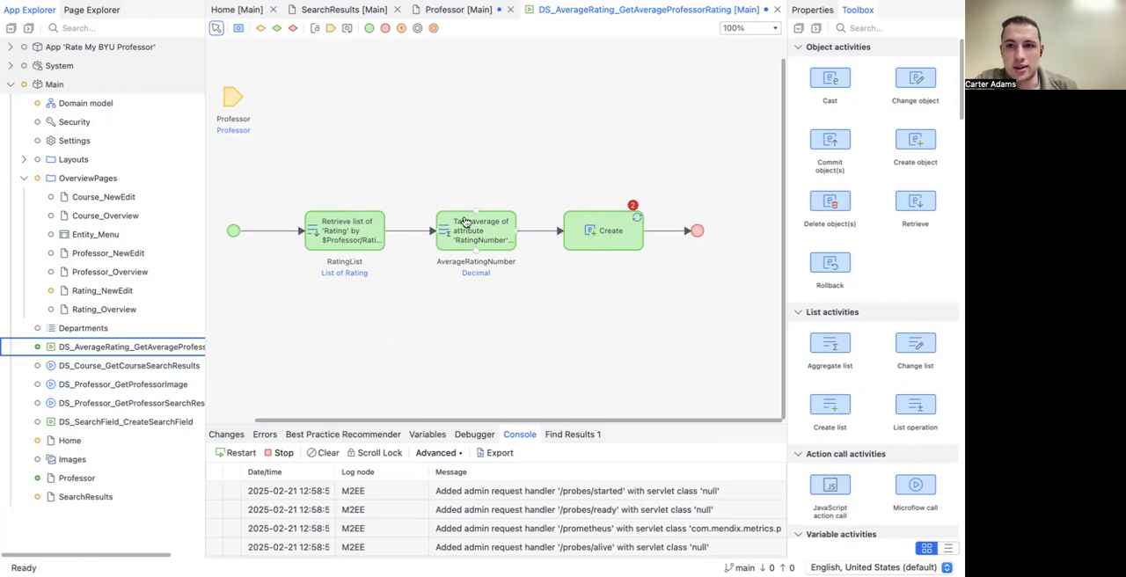
{"action": "double_click", "coordinate": [611, 233]}
{"action": "left_click_drag", "start_coordinate": [408, 122], "coordinate": [480, 361]}
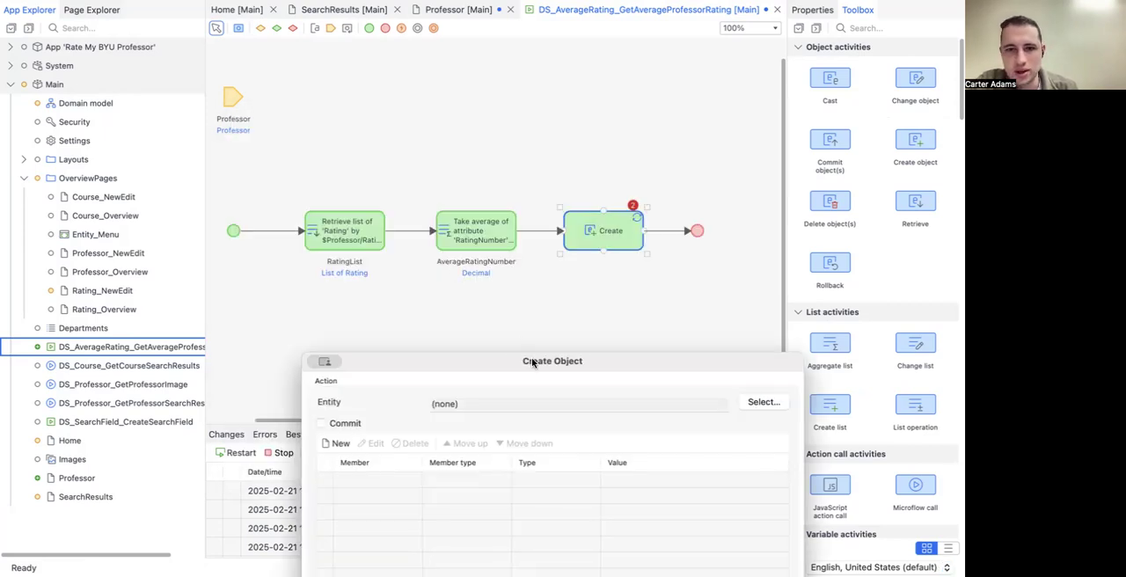
{"action": "left_click_drag", "start_coordinate": [530, 361], "coordinate": [415, 92]}
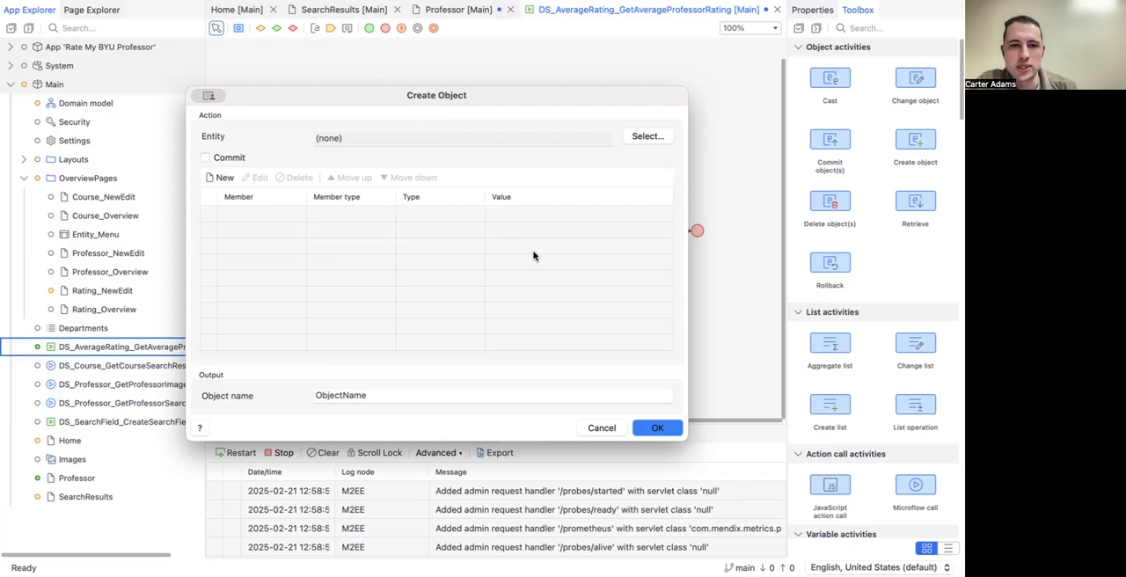
{"action": "left_click", "coordinate": [604, 429]}
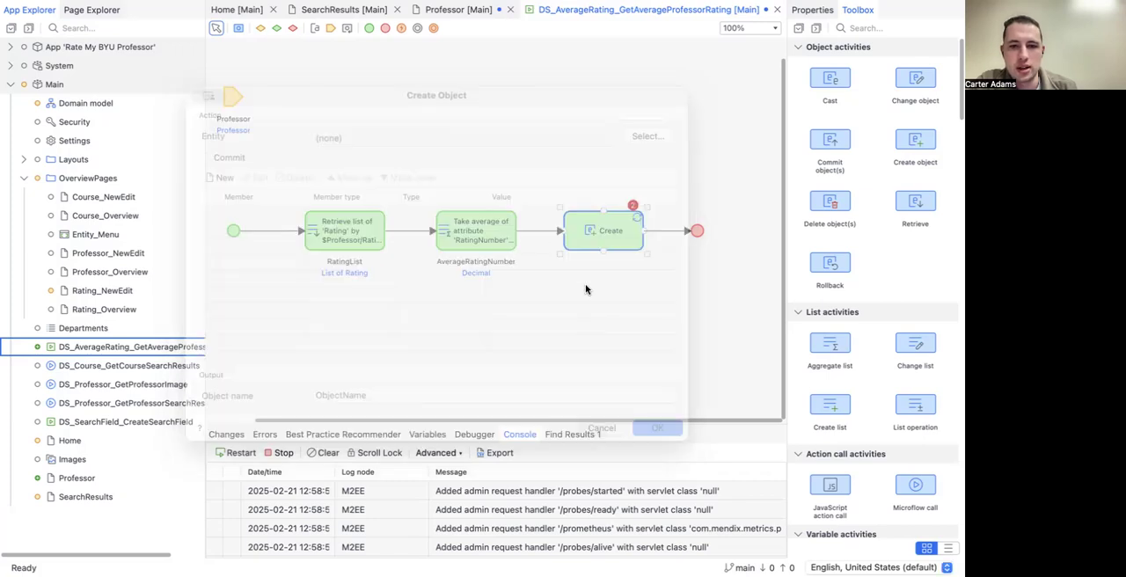
Step: Choose the AverageRating entity from the Main module as the one the Create object activity creates
{"action": "double_click", "coordinate": [593, 230]}
{"action": "left_click", "coordinate": [694, 161]}
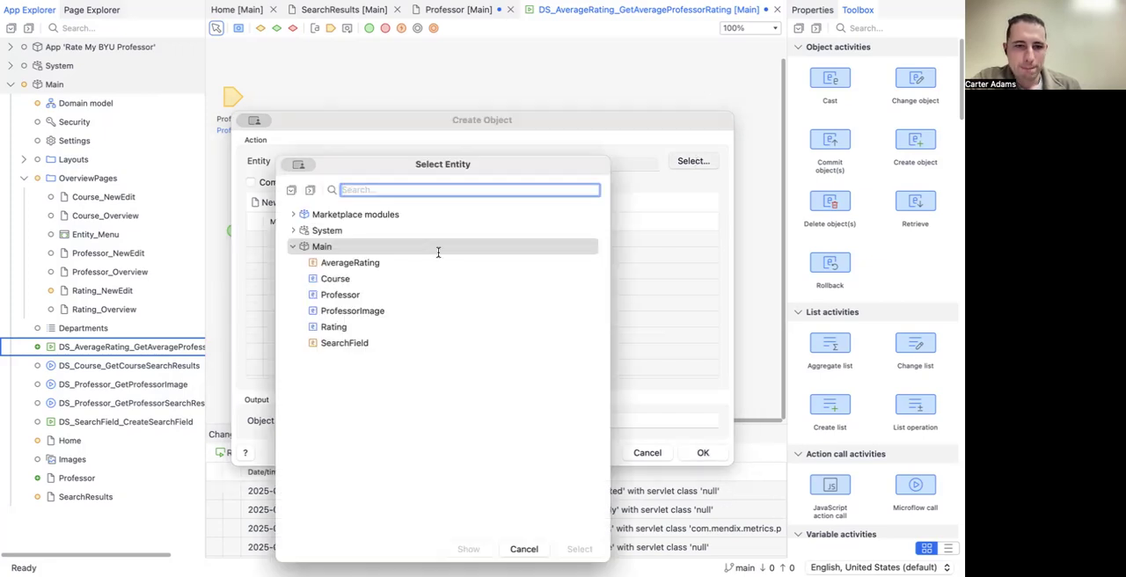
{"action": "left_click", "coordinate": [353, 263]}
{"action": "left_click", "coordinate": [580, 548]}
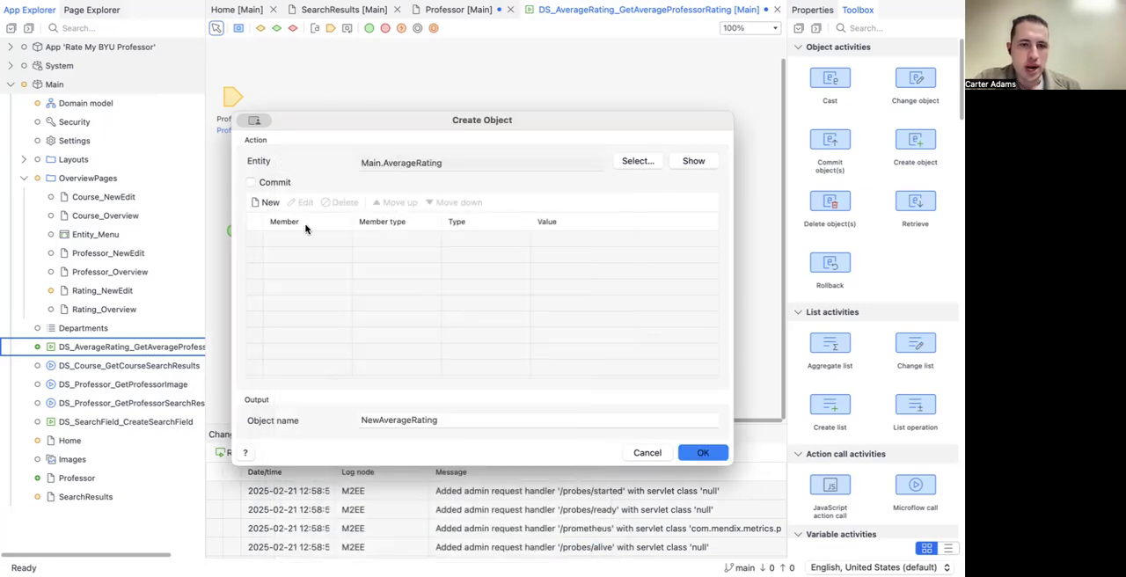
Step: Set the new object's RatingNumber member to $AverageRatingNumber, keep the object name NewAverageRating, and apply the Create object settings
{"action": "left_click", "coordinate": [260, 202]}
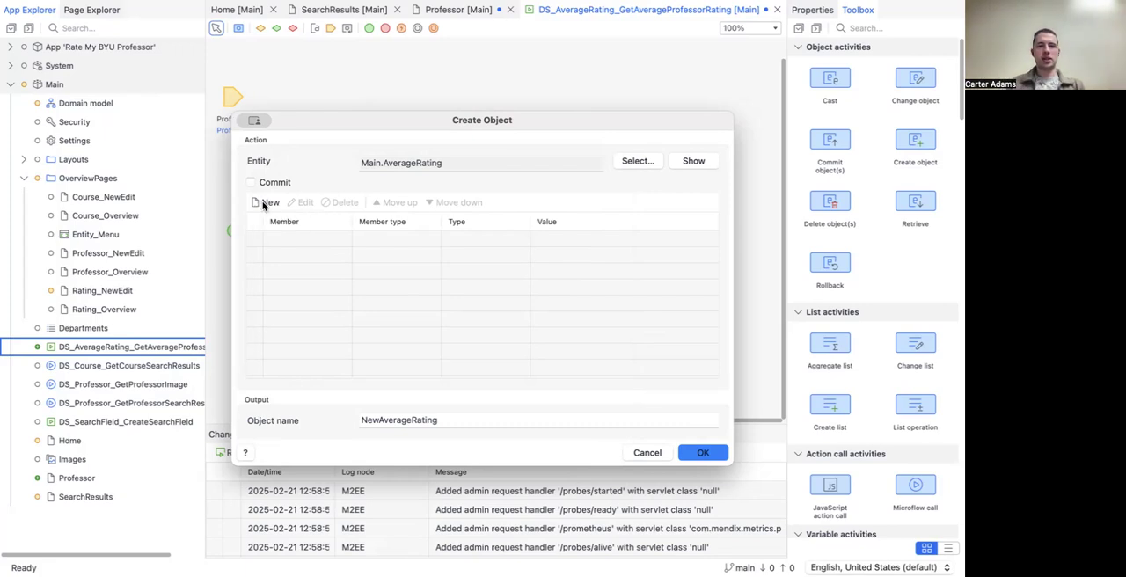
{"action": "left_click", "coordinate": [359, 206]}
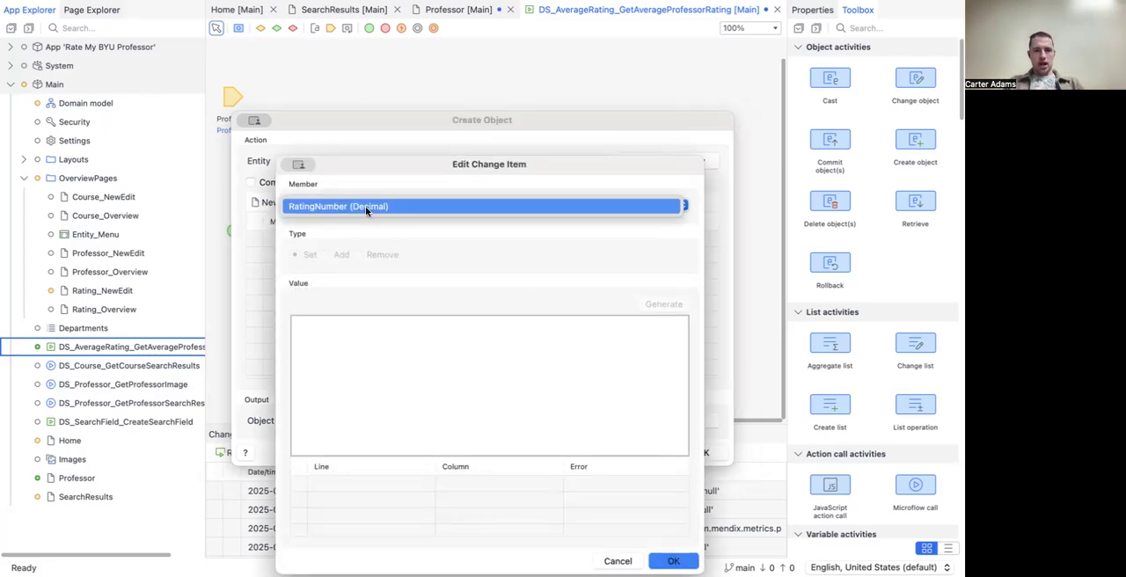
{"action": "left_click", "coordinate": [367, 206]}
{"action": "left_click", "coordinate": [394, 371]}
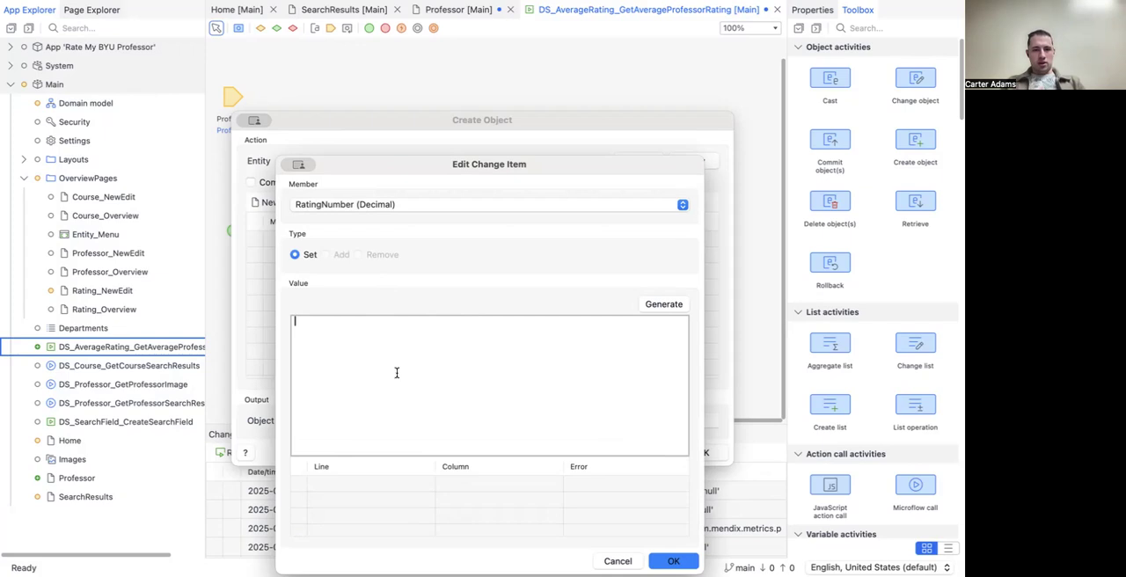
{"action": "type", "text": "$"}
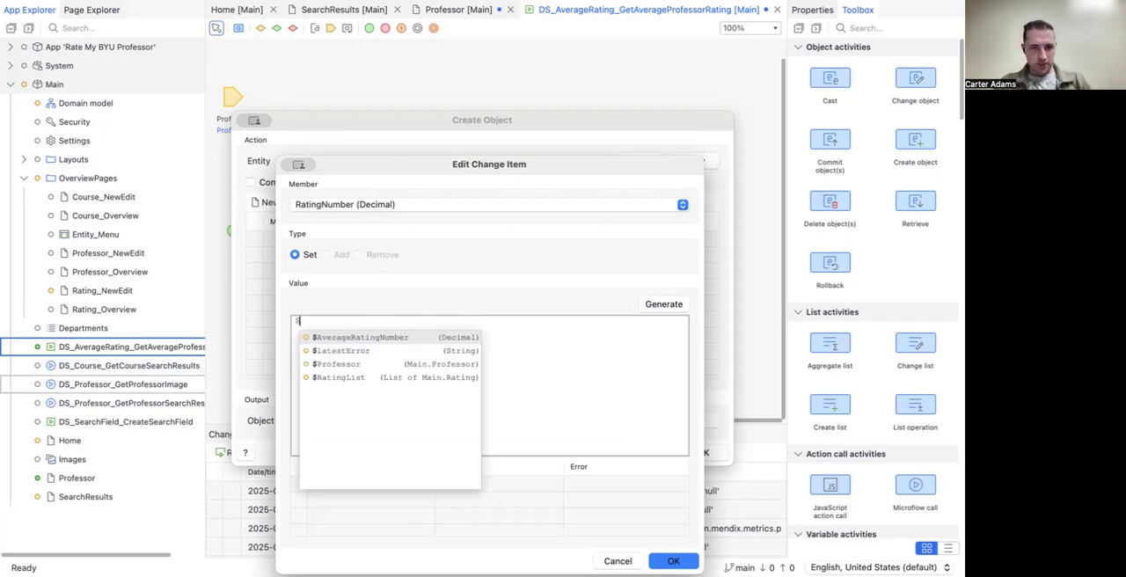
{"action": "left_click", "coordinate": [384, 338]}
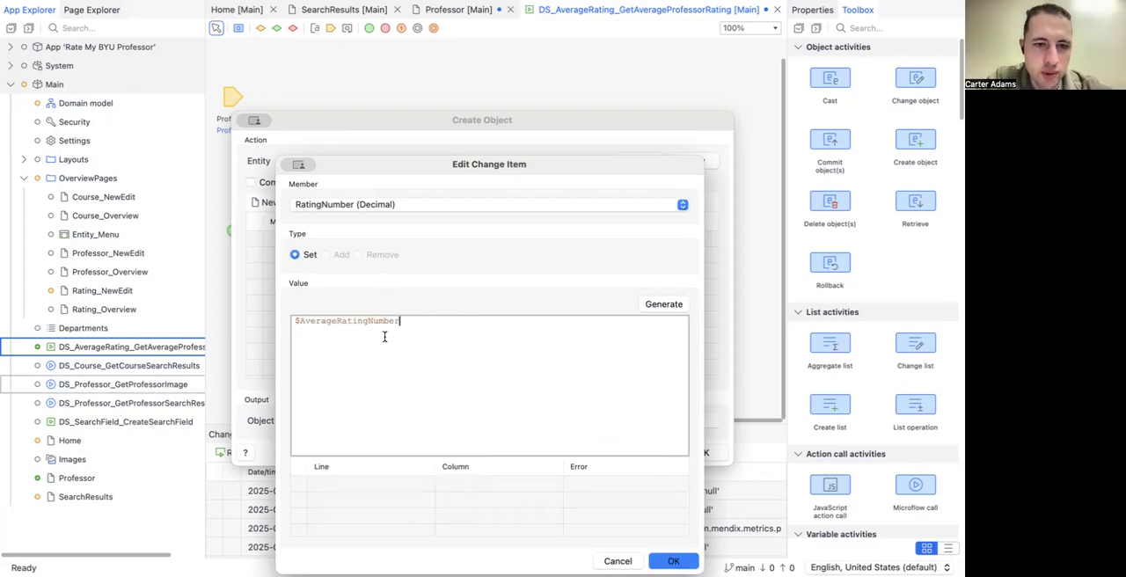
{"action": "left_click", "coordinate": [670, 560]}
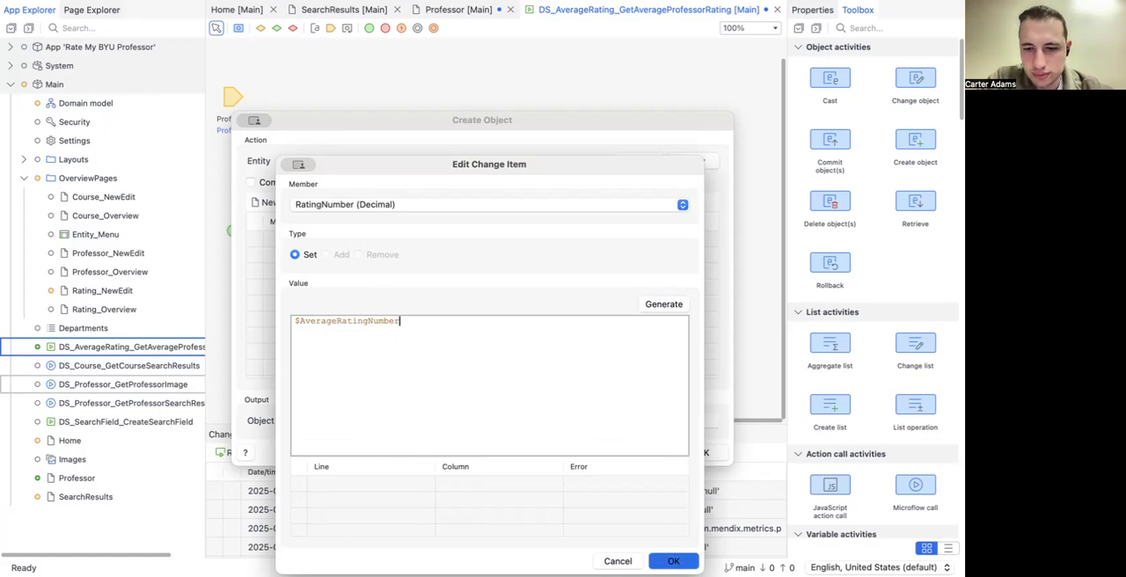
{"action": "left_click_drag", "start_coordinate": [437, 419], "coordinate": [411, 420]}
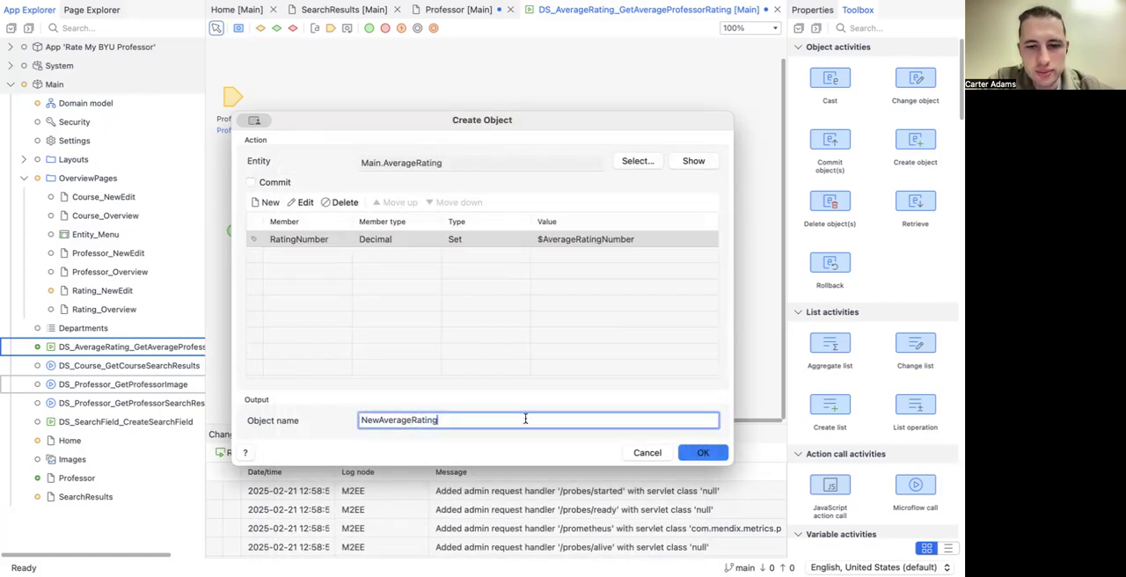
{"action": "left_click", "coordinate": [703, 452]}
{"action": "left_click", "coordinate": [635, 324]}
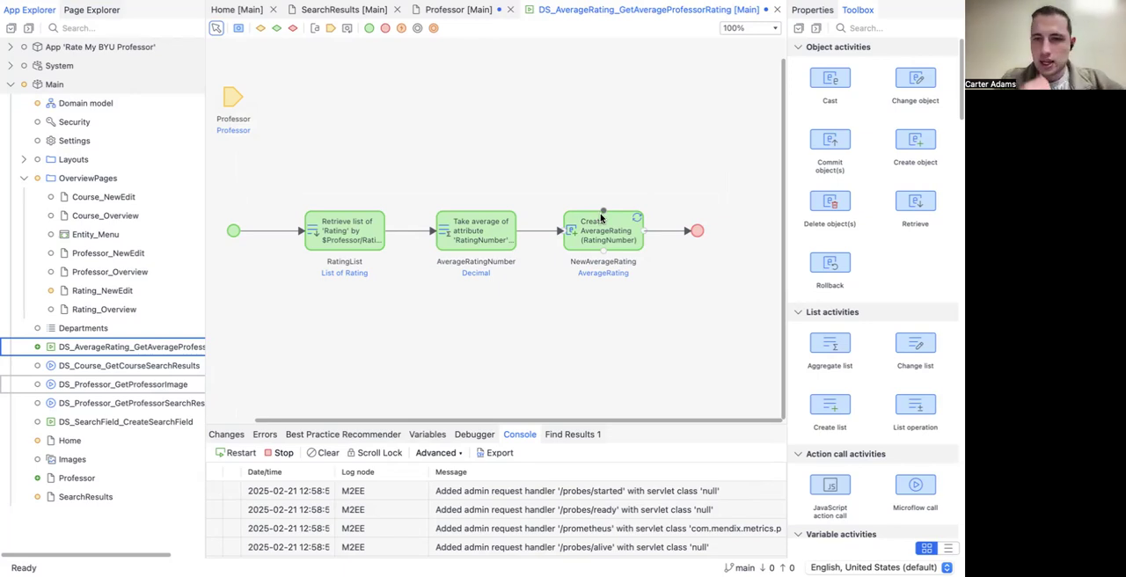
Step: Return $NewAverageRating from the nanoflow's end event, update the return type to Main.AverageRating, and save the nanoflow
{"action": "double_click", "coordinate": [696, 231]}
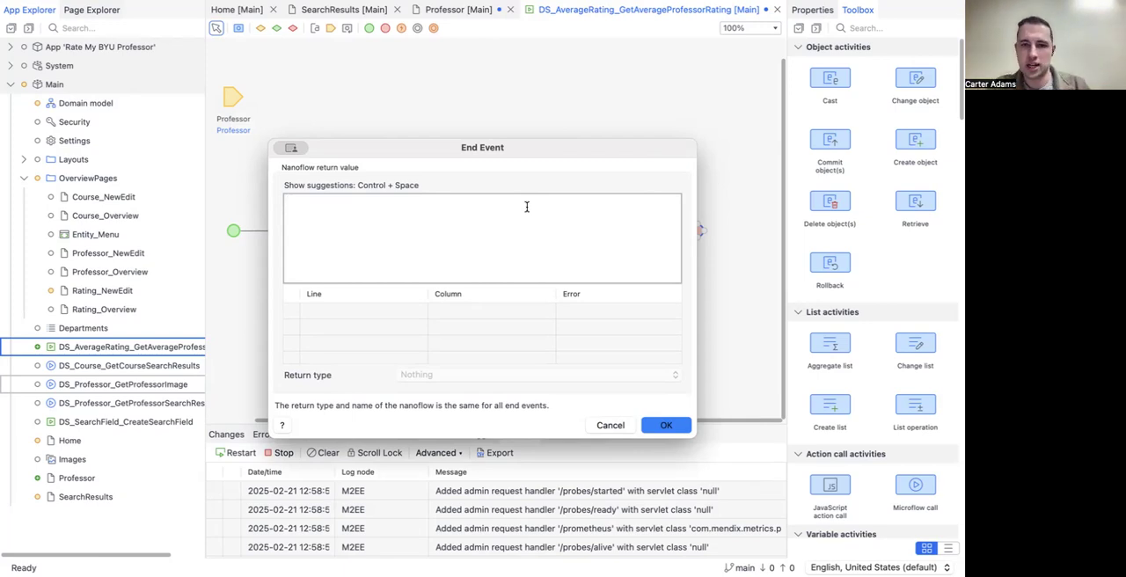
{"action": "type", "text": "$"}
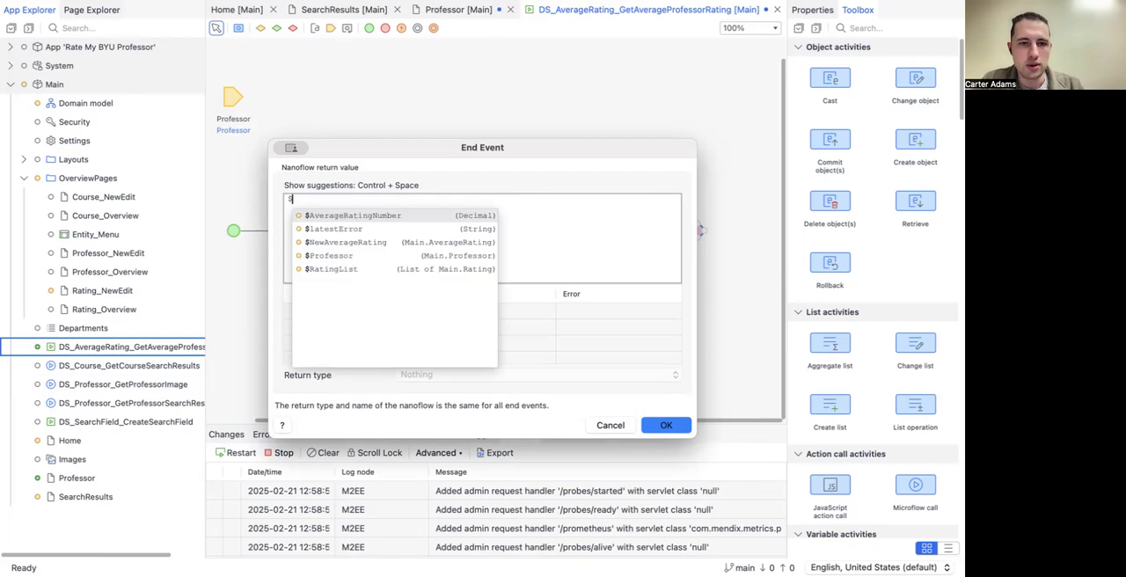
{"action": "left_click", "coordinate": [377, 243]}
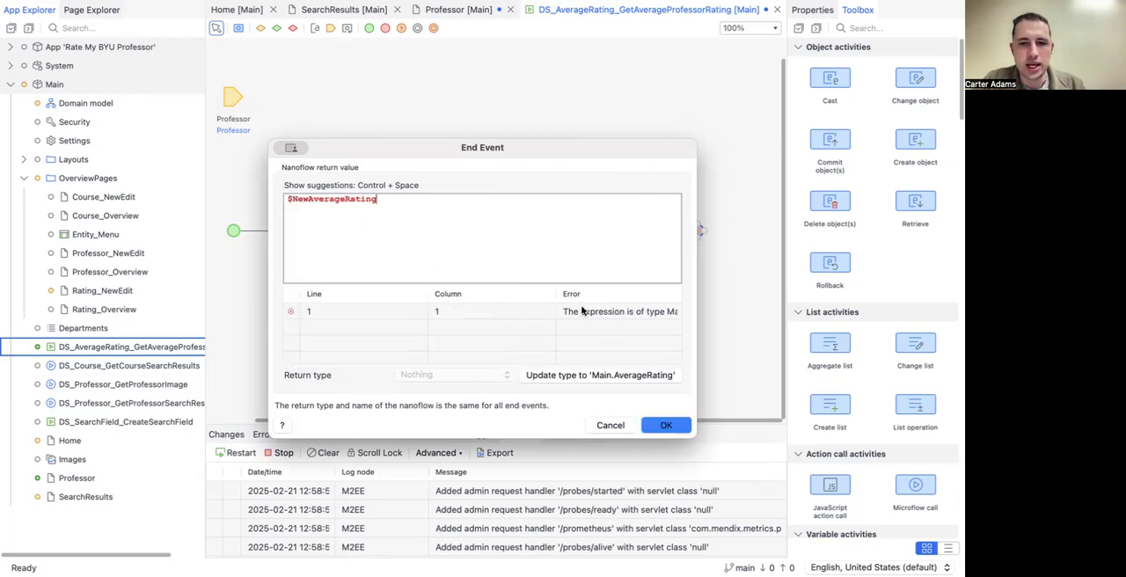
{"action": "left_click_drag", "start_coordinate": [555, 294], "coordinate": [475, 294]}
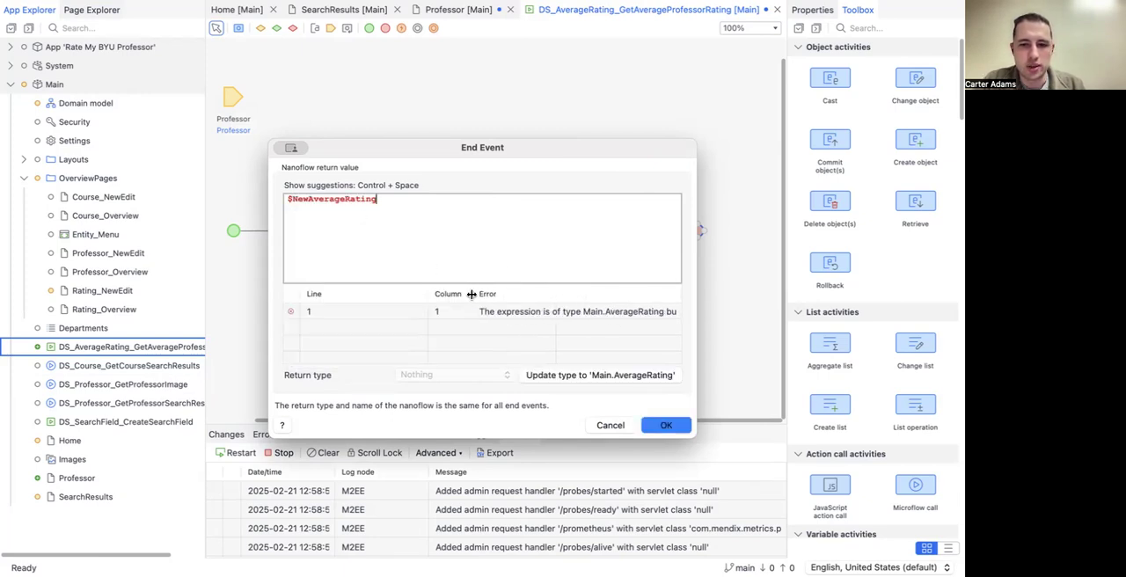
{"action": "left_click", "coordinate": [575, 375]}
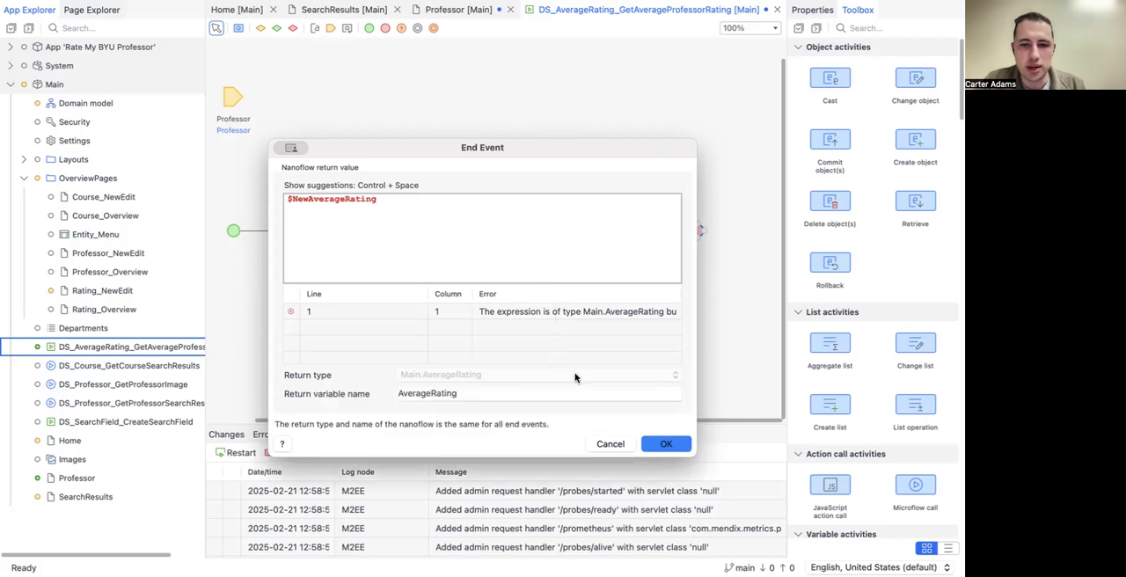
{"action": "left_click", "coordinate": [669, 444]}
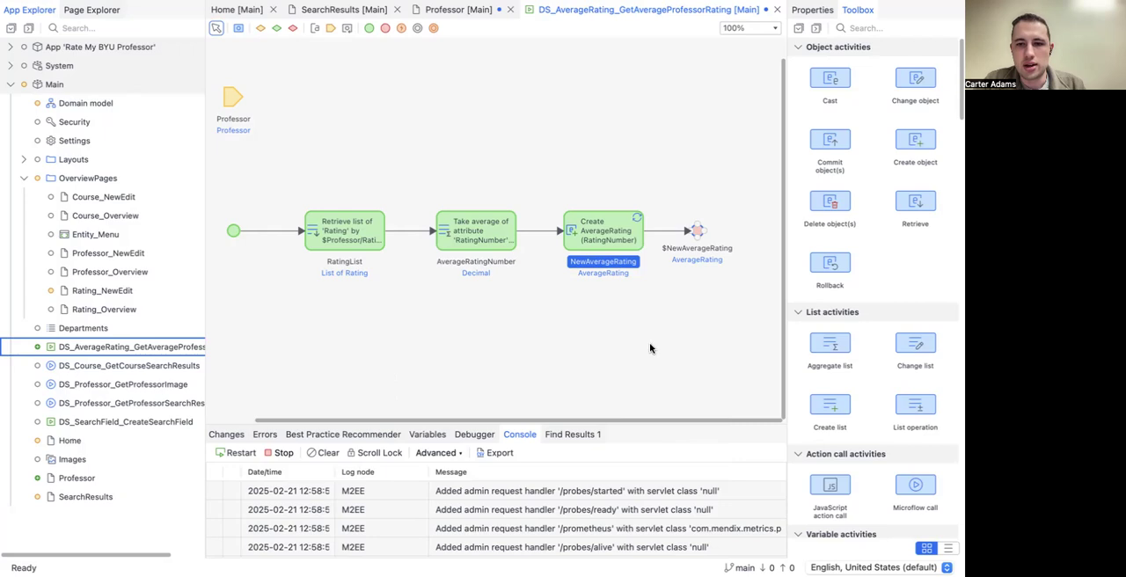
{"action": "scroll", "coordinate": [643, 343], "scroll_direction": "right", "scroll_amount": 1}
{"action": "scroll", "coordinate": [642, 343], "scroll_direction": "left", "scroll_amount": 1}
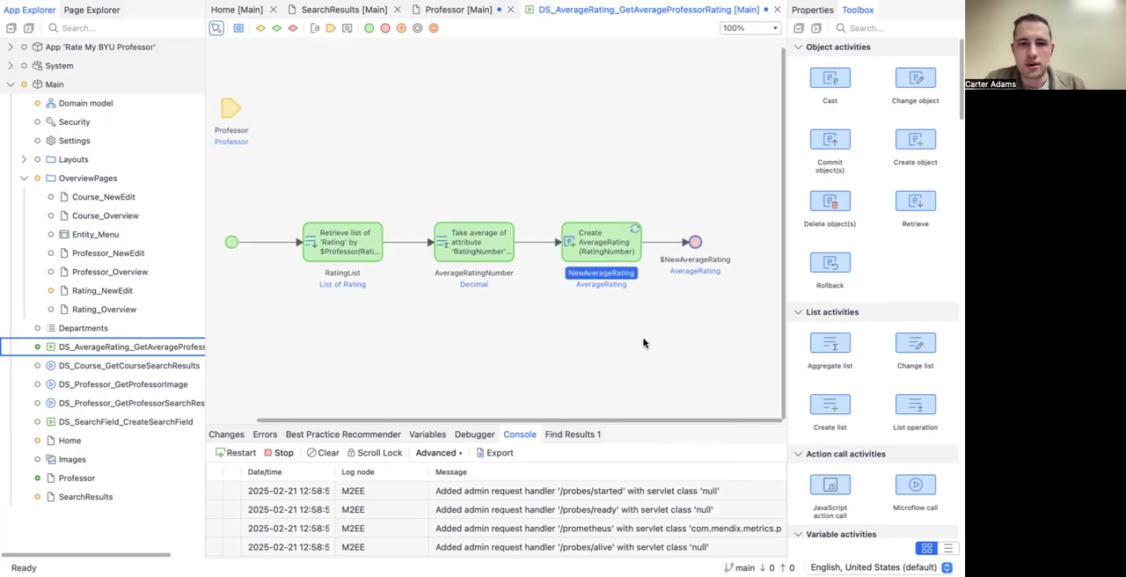
{"action": "scroll", "coordinate": [642, 343], "scroll_direction": "down", "scroll_amount": 1}
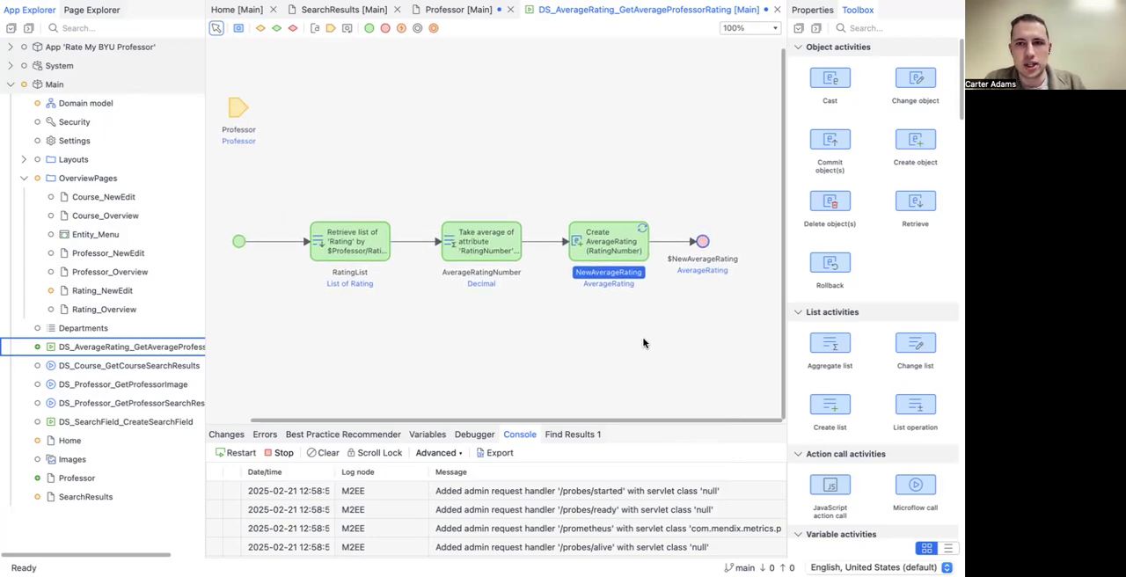
{"action": "key", "text": "ctrl+s"}
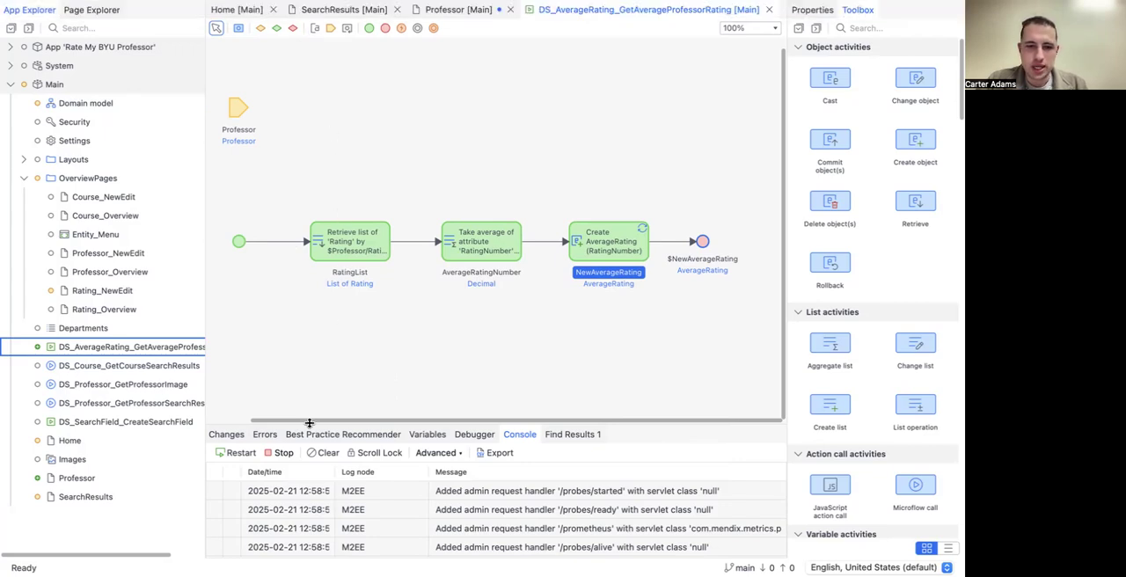
Step: Check the nanoflow's reported error, allow the User module role in the nanoflow's properties, and save
{"action": "left_click", "coordinate": [258, 435]}
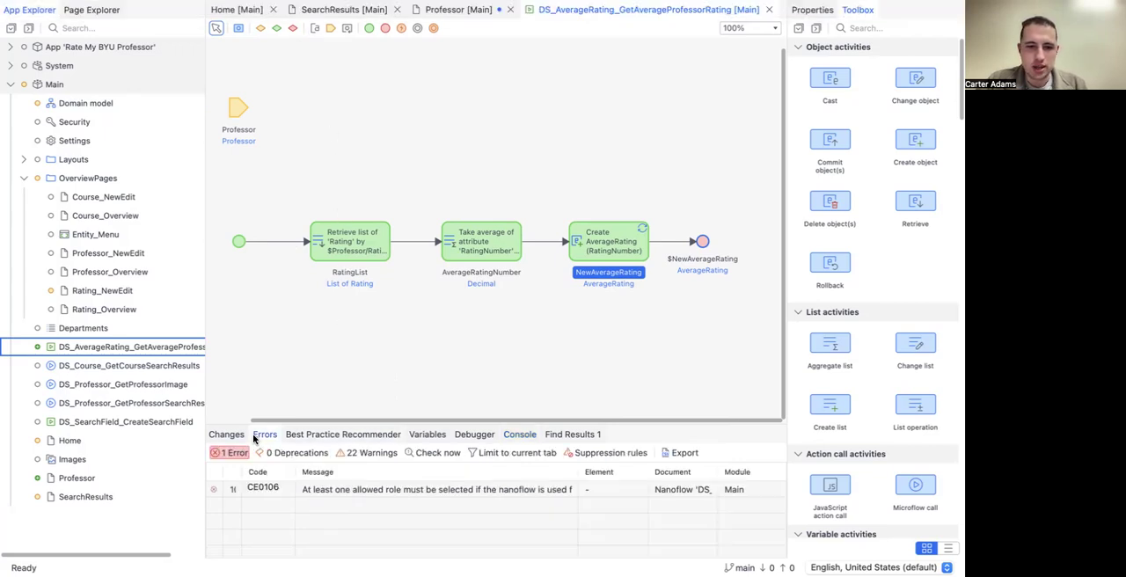
{"action": "double_click", "coordinate": [352, 492]}
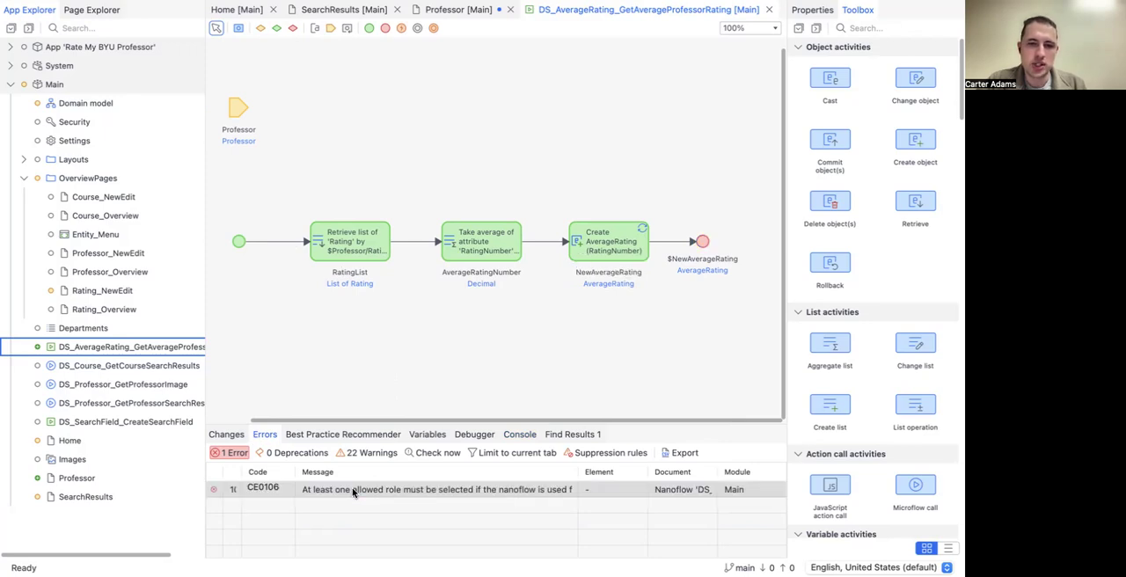
{"action": "right_click", "coordinate": [360, 364]}
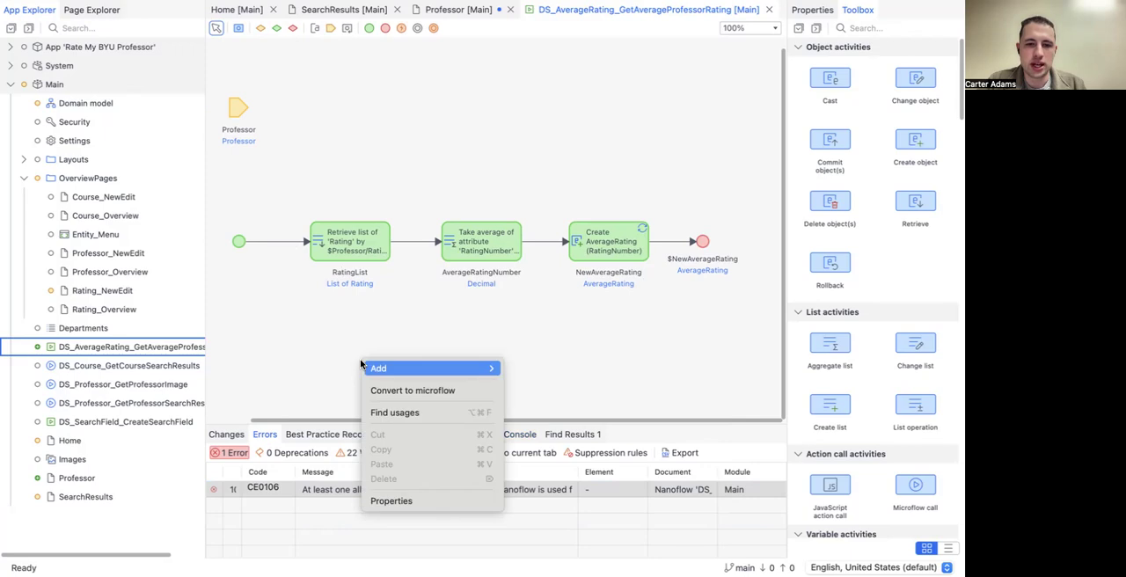
{"action": "left_click", "coordinate": [262, 228]}
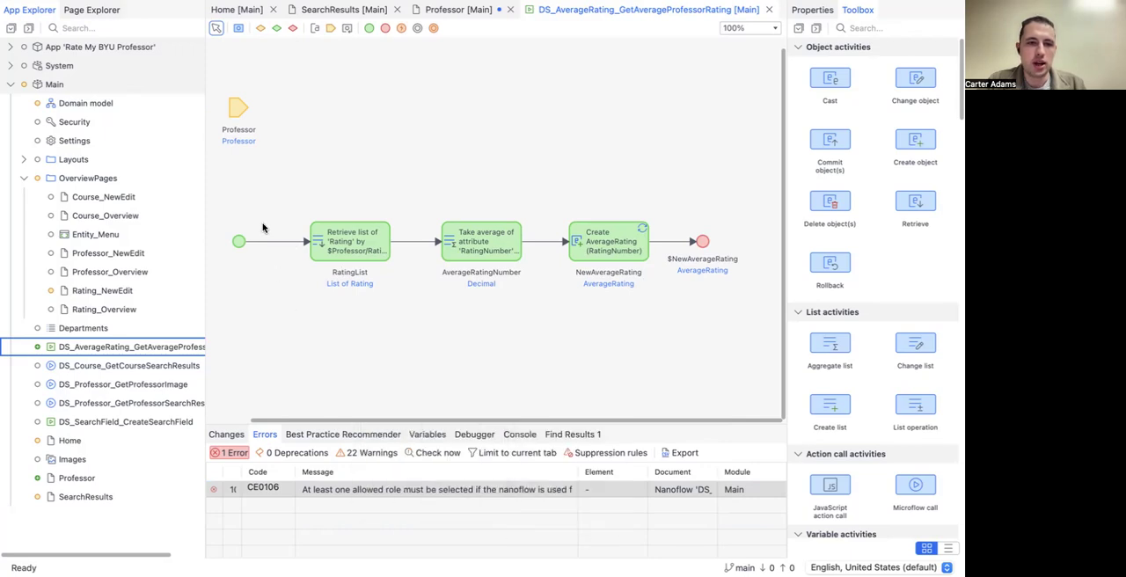
{"action": "right_click", "coordinate": [419, 110]}
{"action": "left_click", "coordinate": [429, 257]}
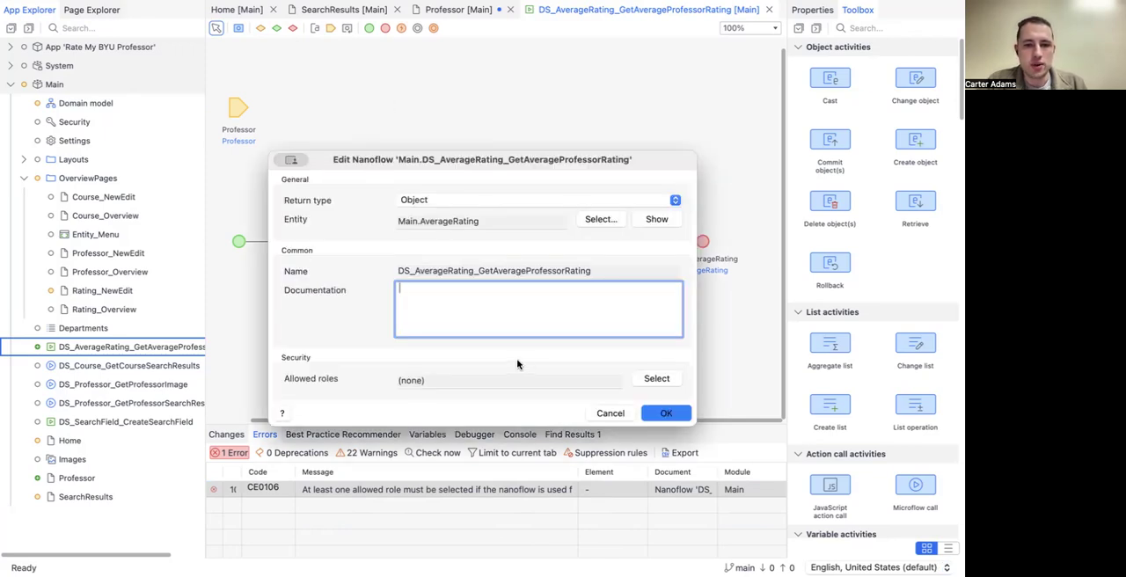
{"action": "left_click", "coordinate": [656, 379]}
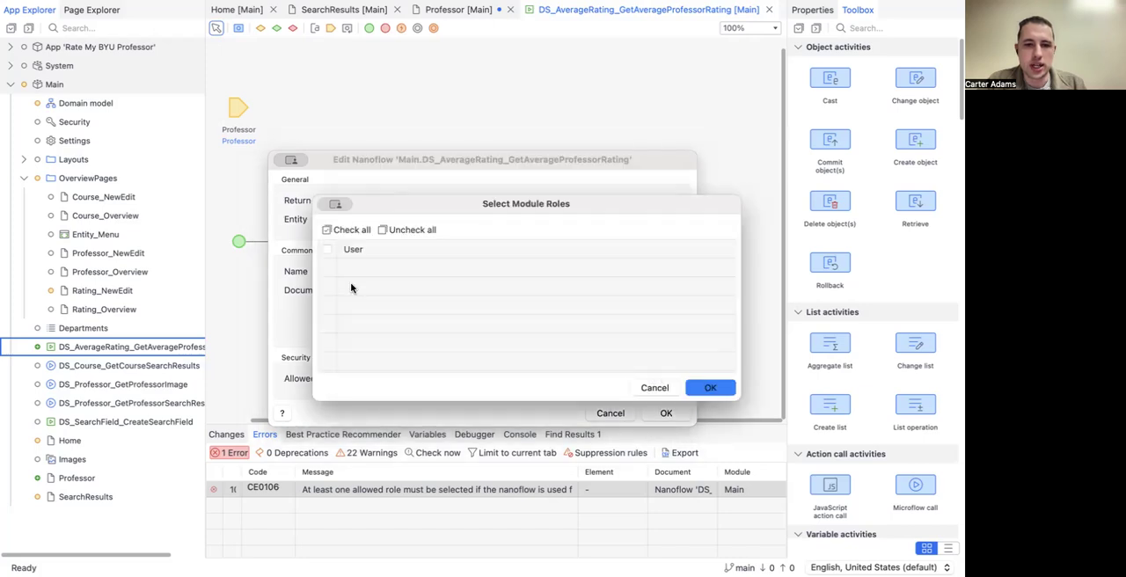
{"action": "left_click", "coordinate": [332, 251]}
{"action": "left_click", "coordinate": [331, 251]}
{"action": "left_click", "coordinate": [701, 381]}
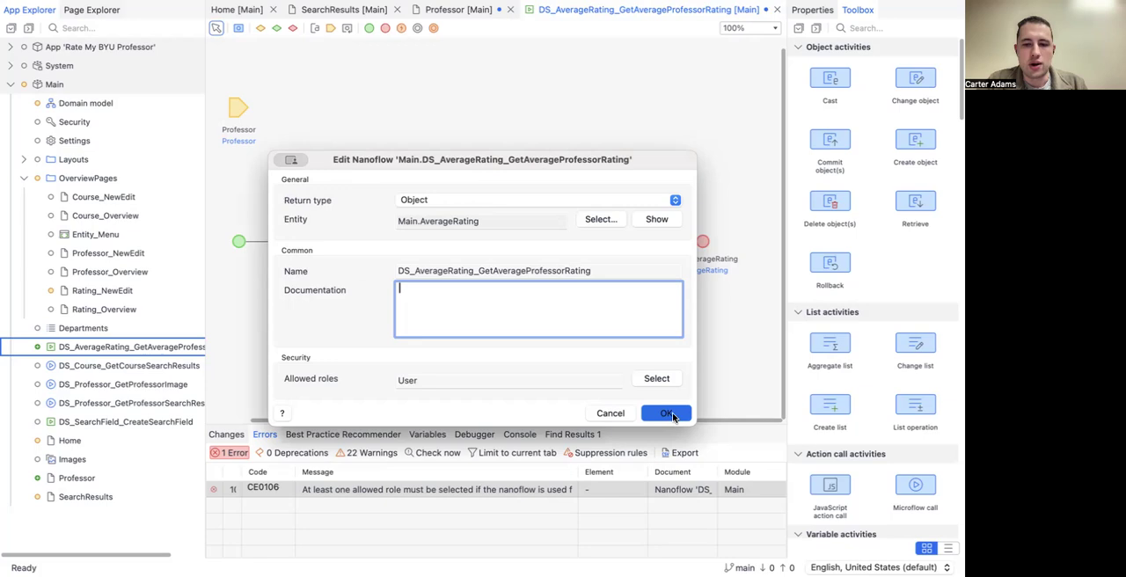
{"action": "left_click", "coordinate": [670, 413]}
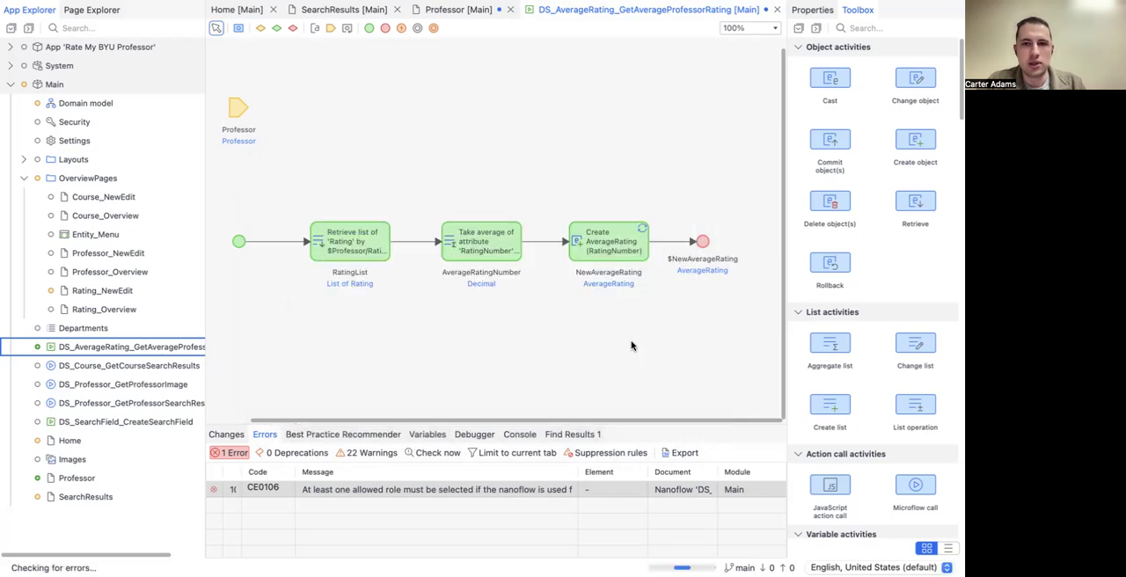
{"action": "key", "text": "ctrl+s"}
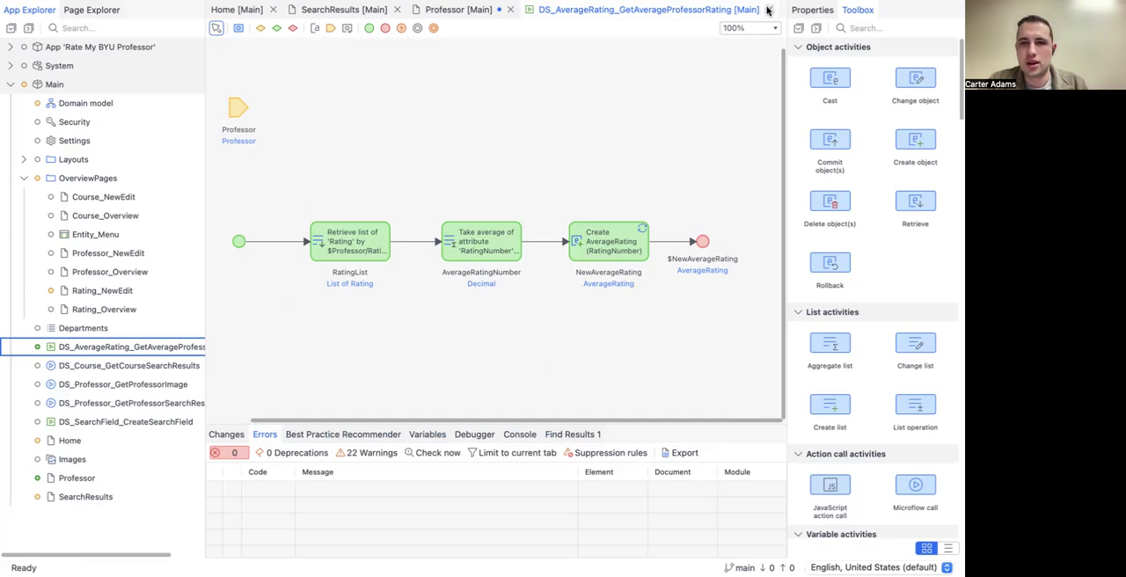
Step: On the Professor page, replace the hard-coded 4 in the rating text's caption template with {1}, making it {1}/5
{"action": "left_click", "coordinate": [466, 13]}
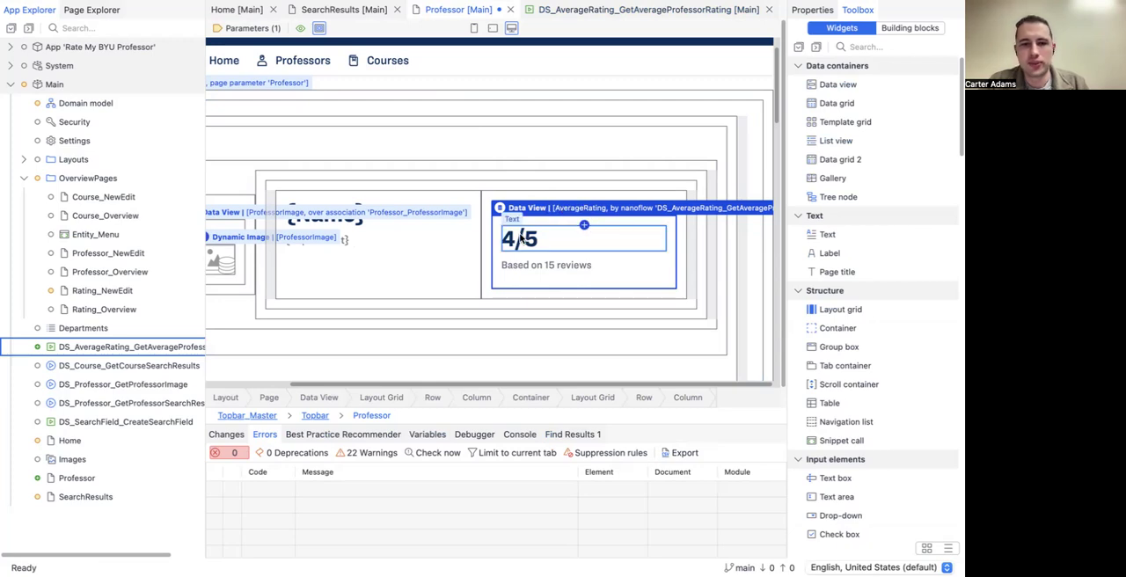
{"action": "double_click", "coordinate": [522, 237]}
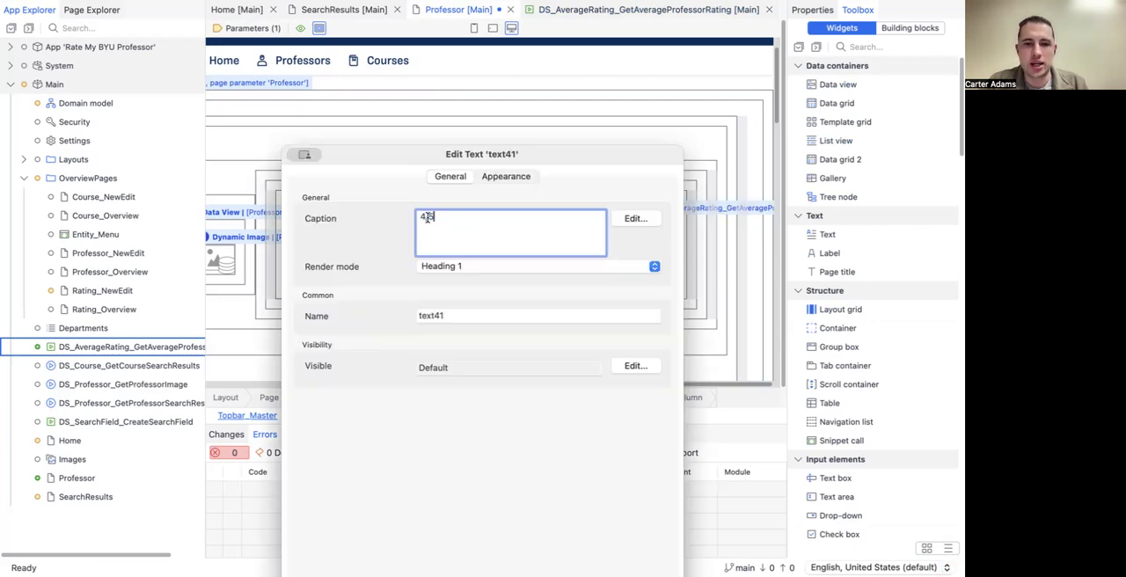
{"action": "left_click", "coordinate": [634, 218]}
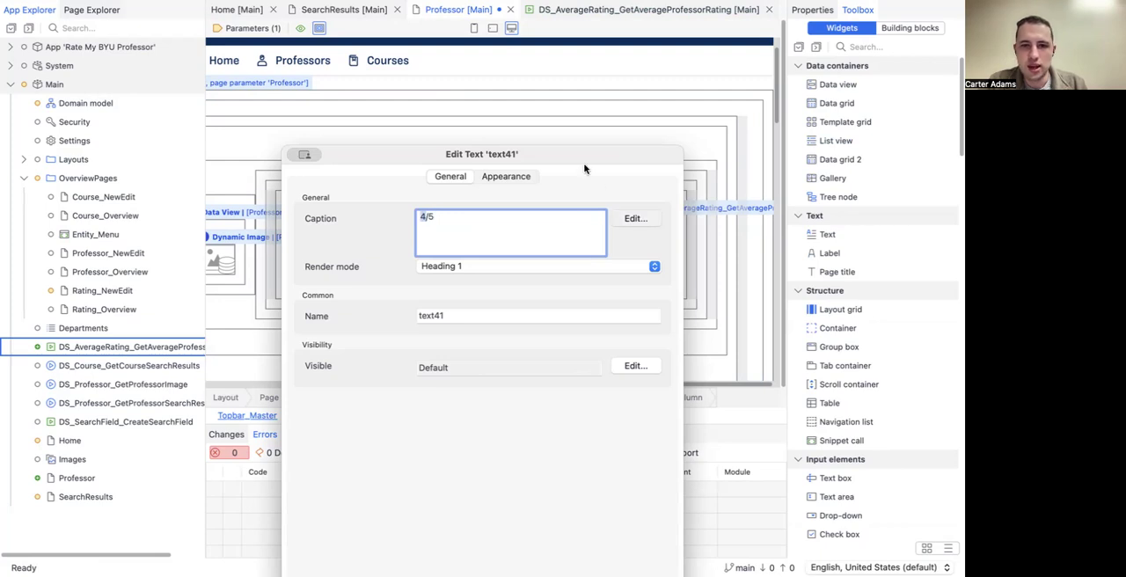
{"action": "left_click", "coordinate": [469, 229]}
{"action": "left_click_drag", "start_coordinate": [454, 223], "coordinate": [430, 224]}
{"action": "key", "text": "BackSpace"}
{"action": "type", "text": "{1}/5"}
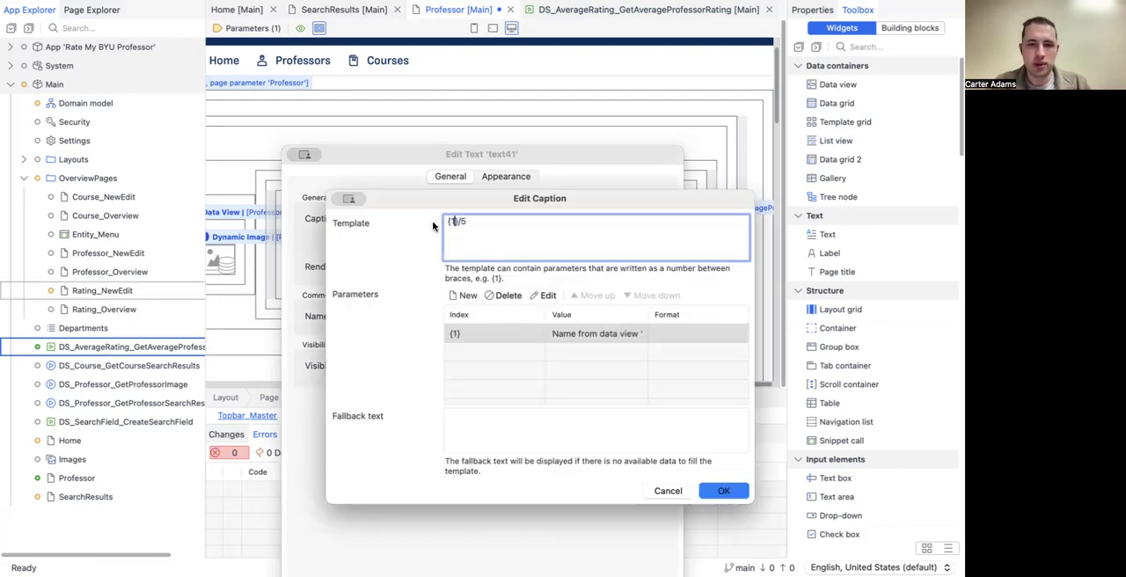
Step: Bind caption parameter {1} to the AverageRating data view's RatingNumber with a fixed decimal precision of 1, and save the Professor page
{"action": "left_click", "coordinate": [519, 335]}
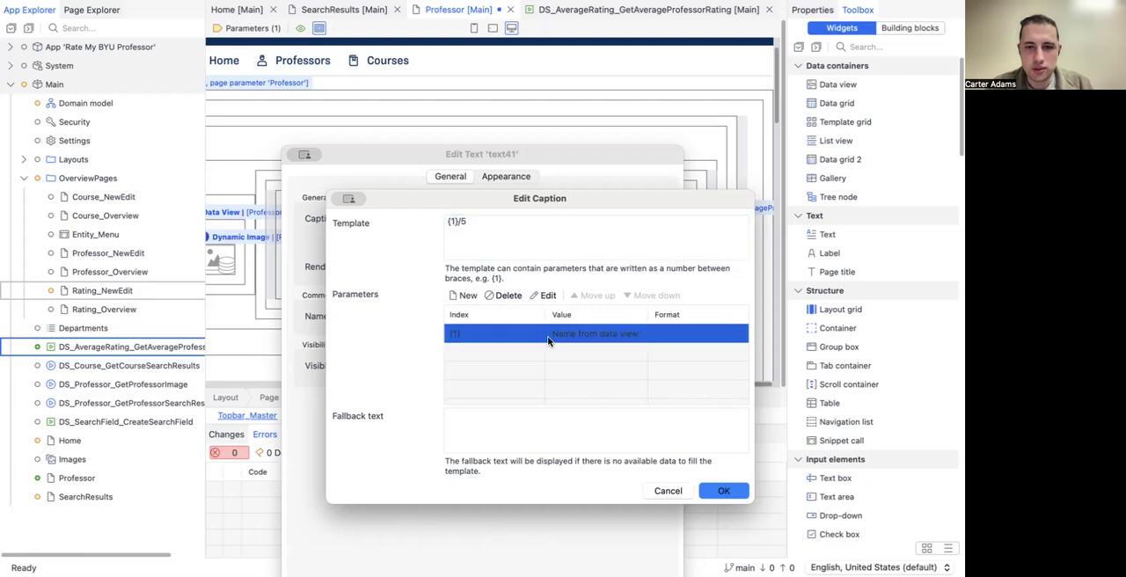
{"action": "double_click", "coordinate": [563, 338]}
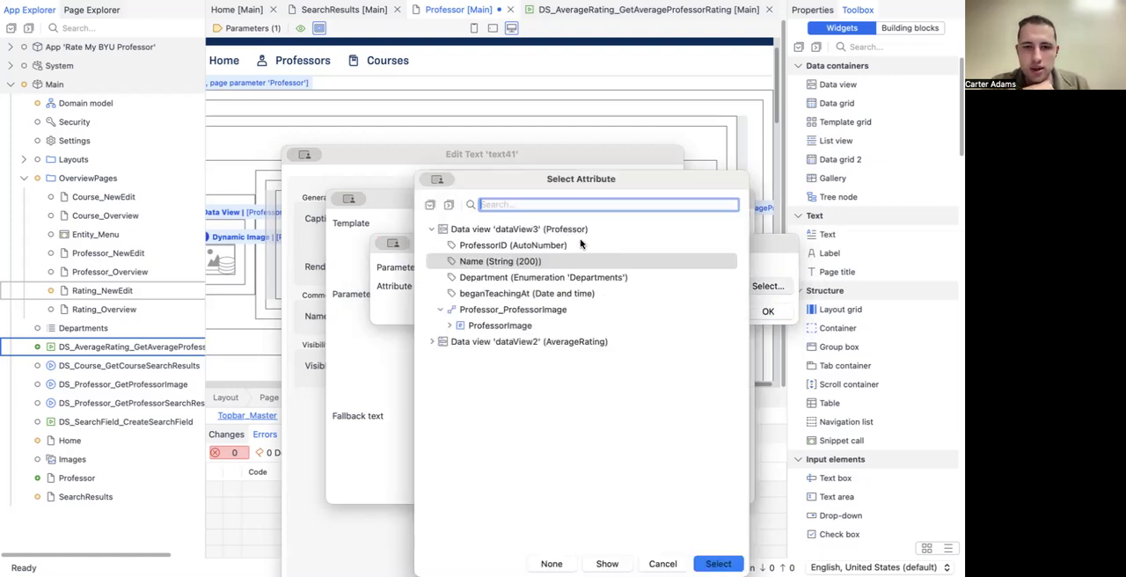
{"action": "left_click", "coordinate": [432, 342]}
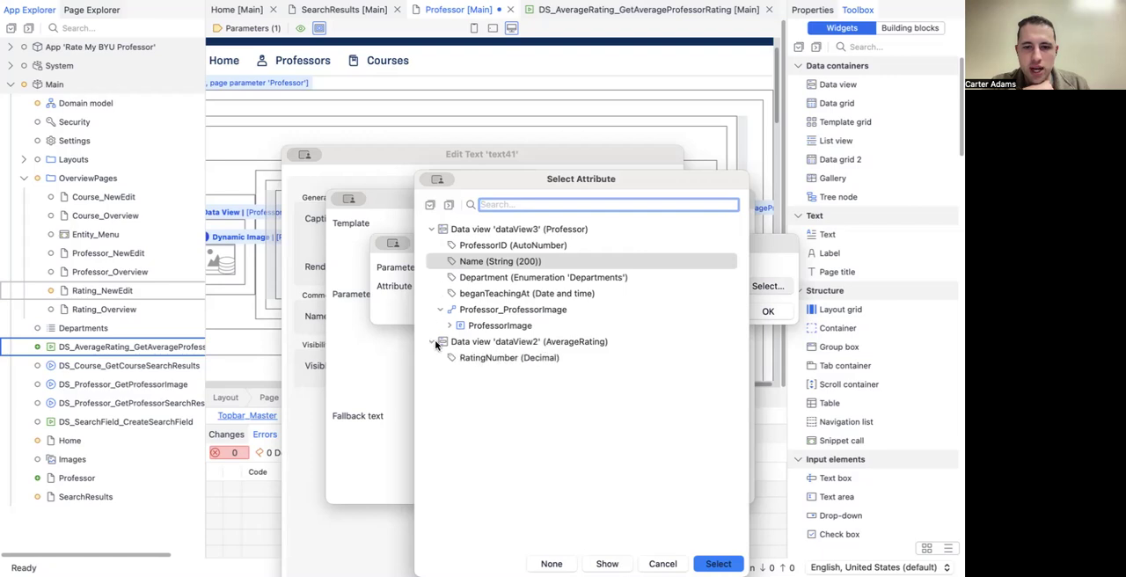
{"action": "left_click", "coordinate": [480, 357]}
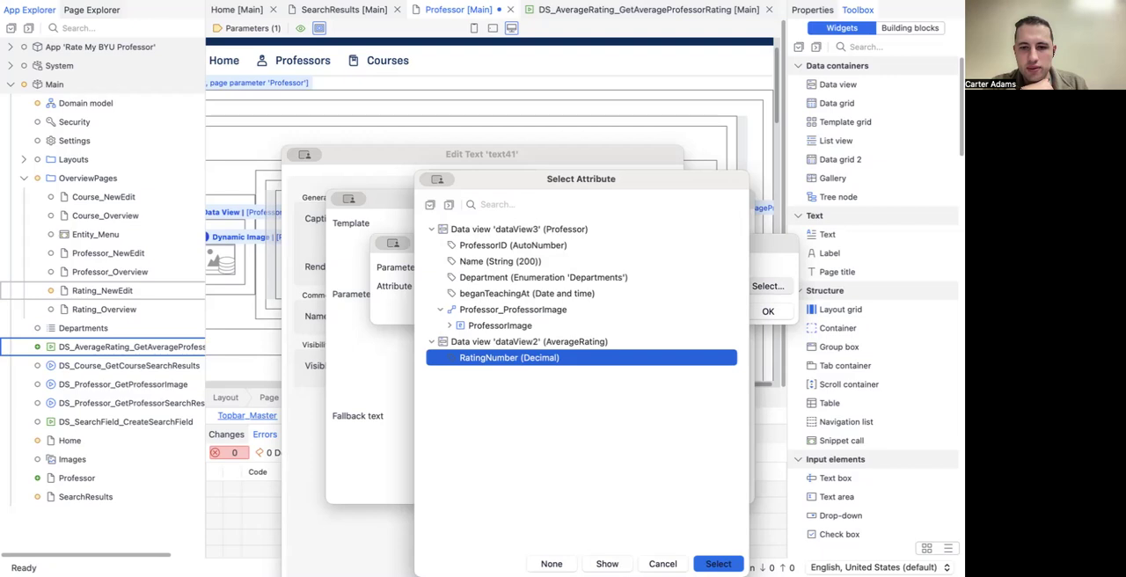
{"action": "left_click", "coordinate": [717, 563]}
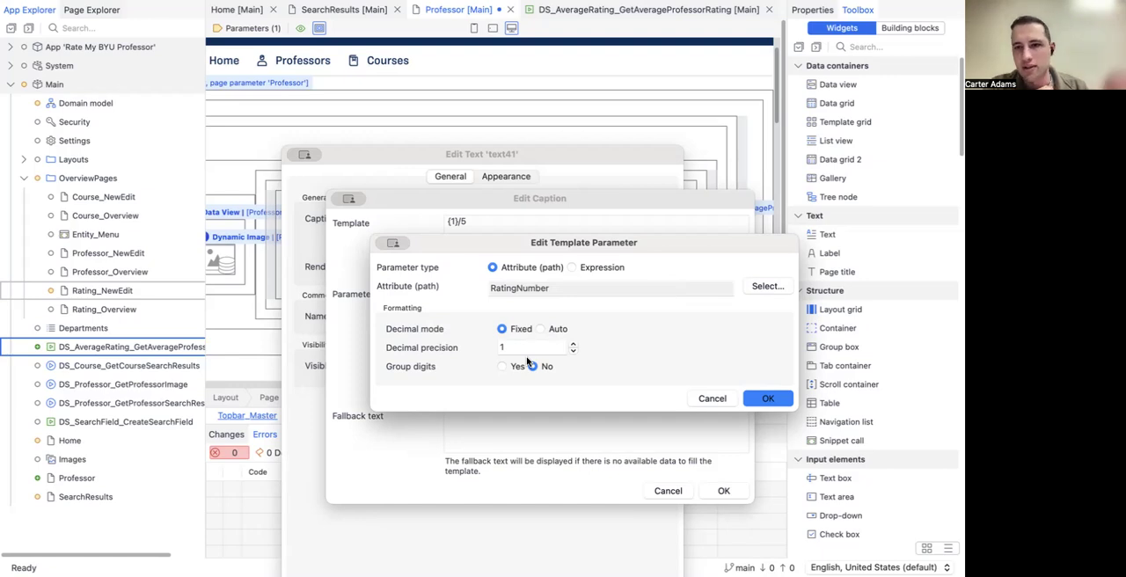
{"action": "left_click", "coordinate": [762, 399]}
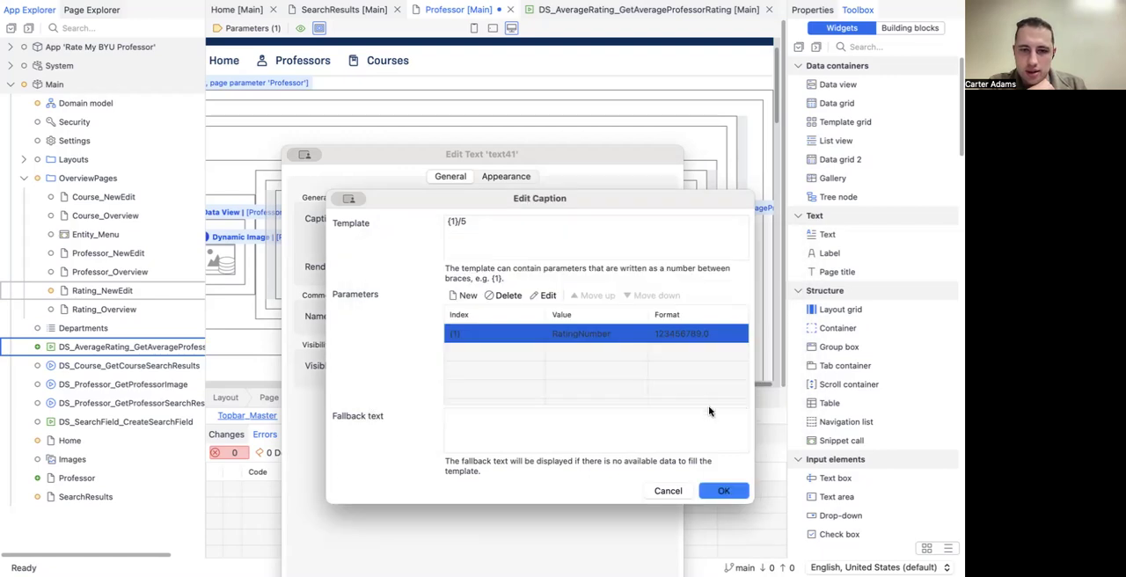
{"action": "left_click", "coordinate": [718, 491]}
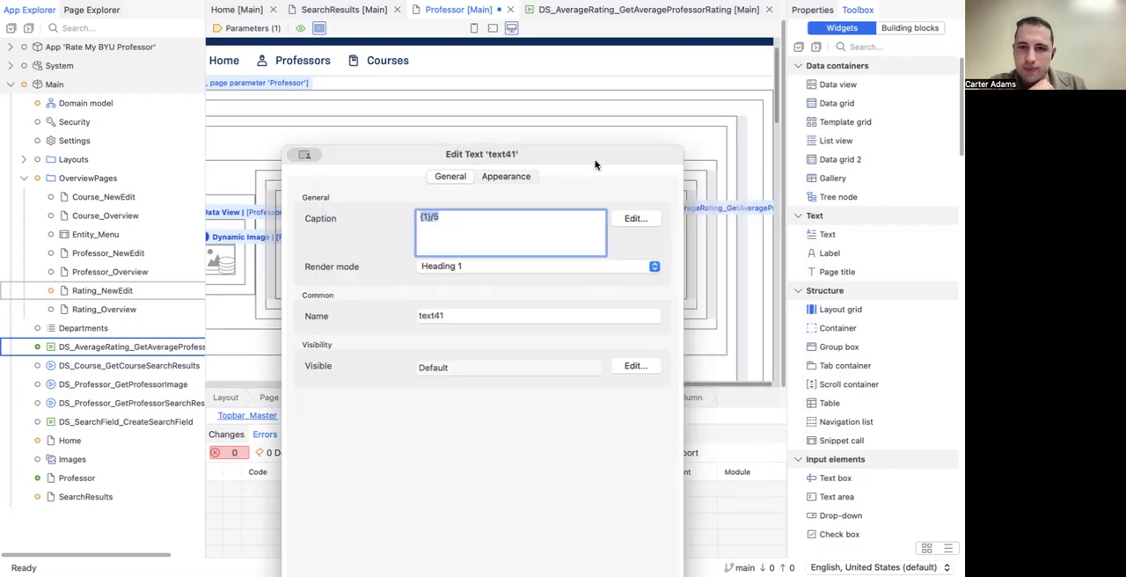
{"action": "left_click", "coordinate": [654, 524]}
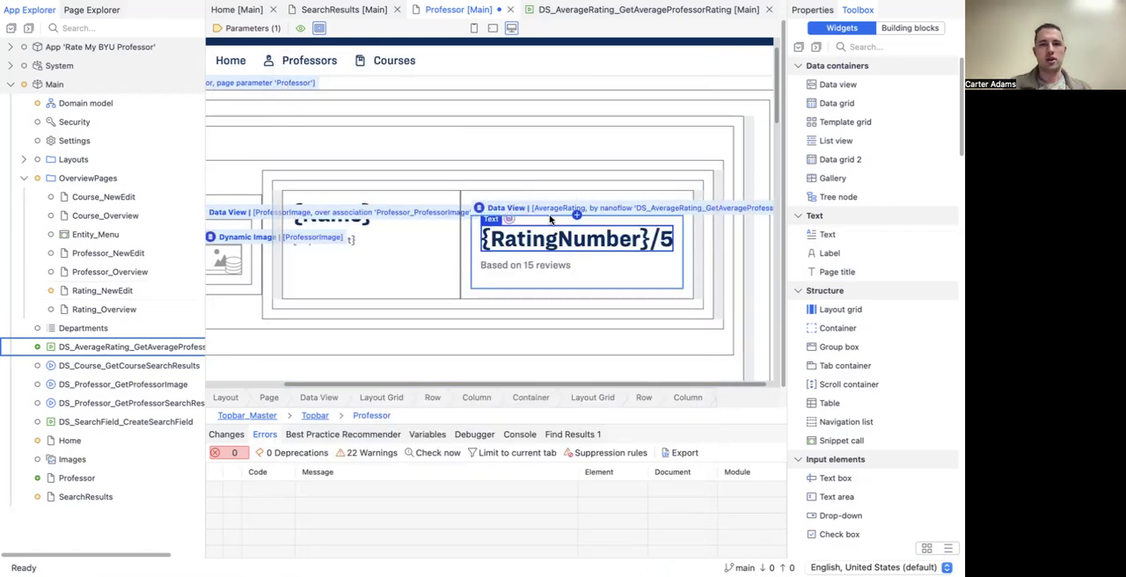
{"action": "key", "text": "super+s"}
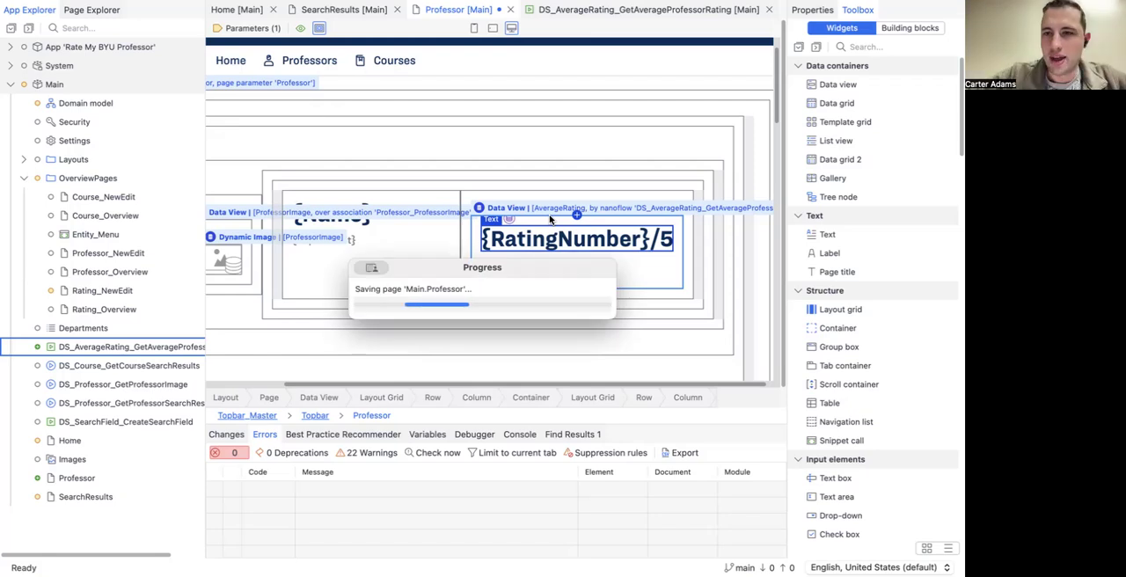
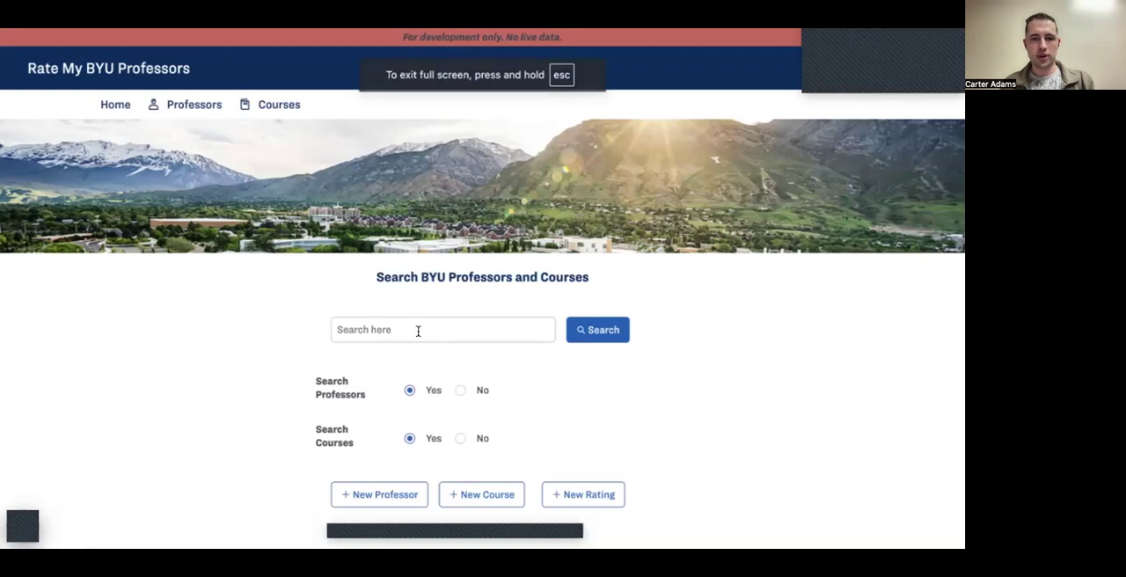
Step: In the running Rate My BYU Professors app, search for "Scot" and open the matching professor's page
{"action": "left_click", "coordinate": [418, 330]}
{"action": "type", "text": "Scot"}
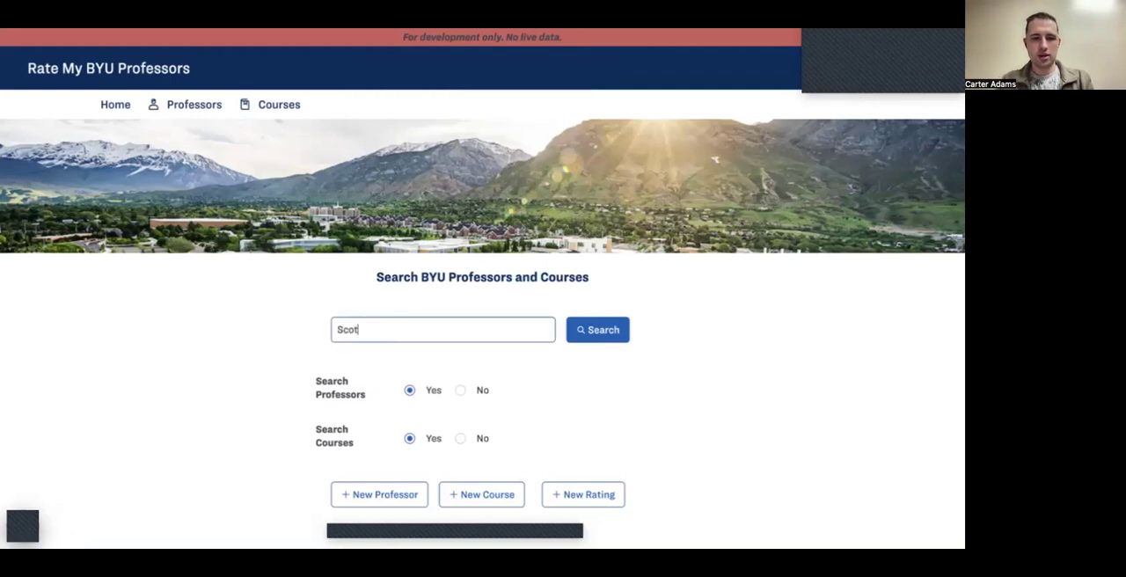
{"action": "left_click", "coordinate": [582, 328]}
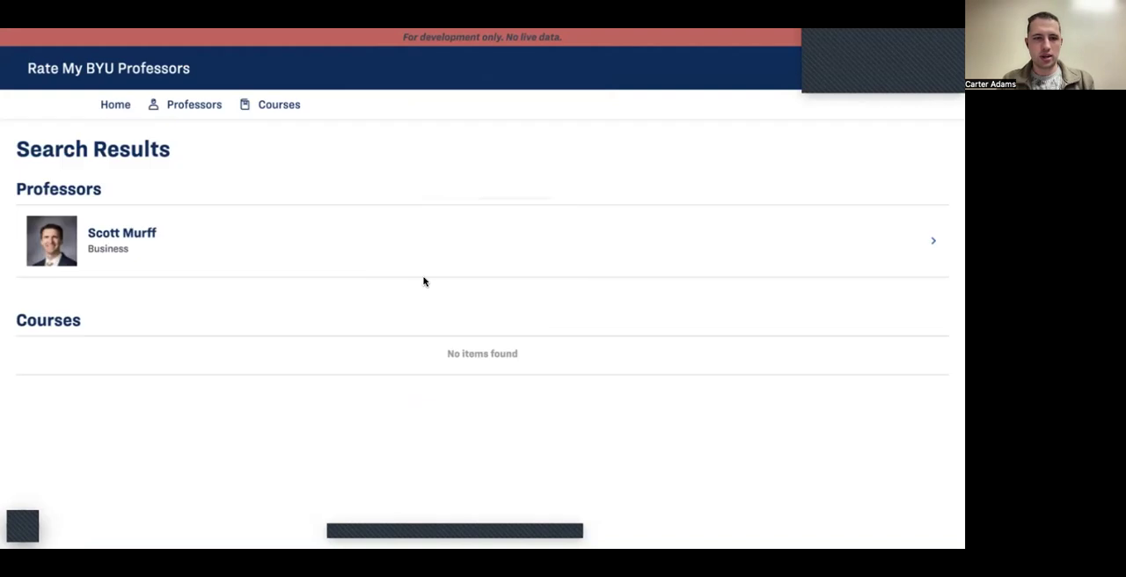
{"action": "left_click", "coordinate": [240, 250]}
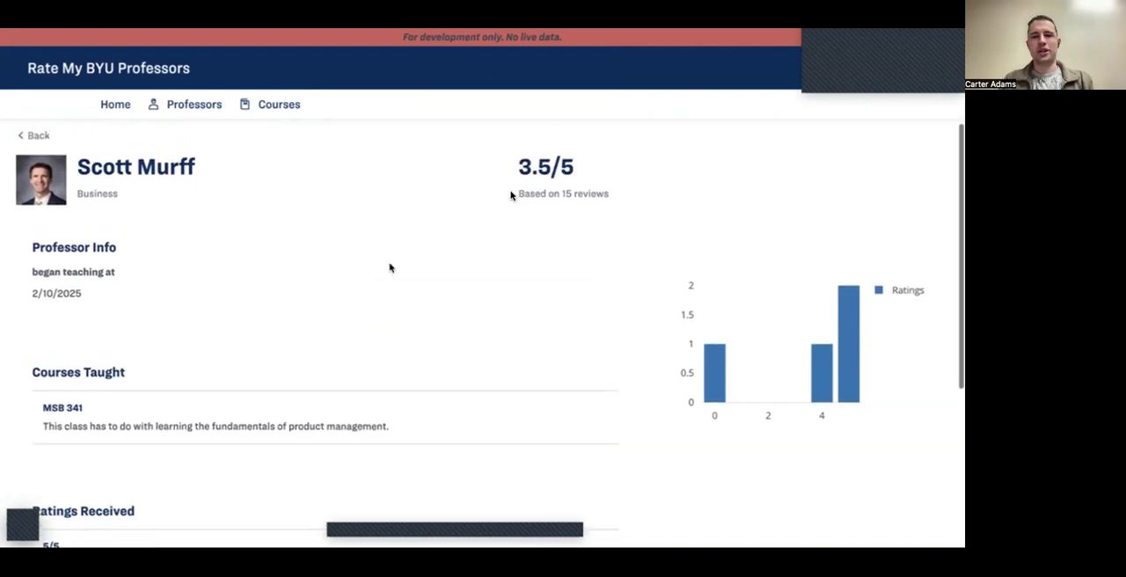
Step: Compare the professor's calculated average rating with the ratings chart and the individual ratings received
{"action": "left_click_drag", "start_coordinate": [514, 171], "coordinate": [564, 168]}
{"action": "left_click", "coordinate": [590, 186]}
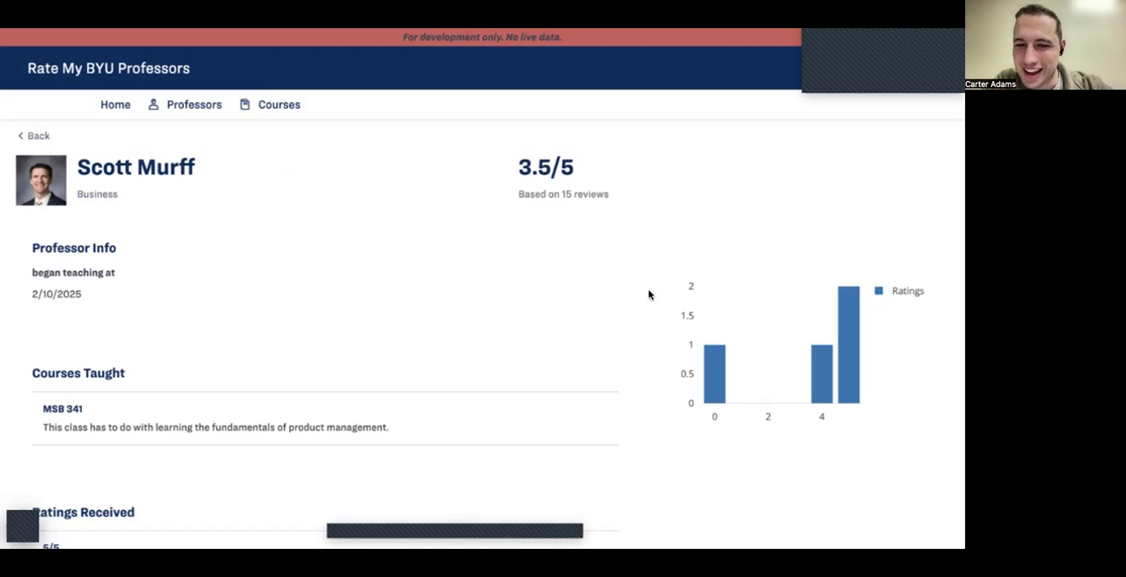
{"action": "scroll", "coordinate": [636, 374], "scroll_direction": "down", "scroll_amount": 3}
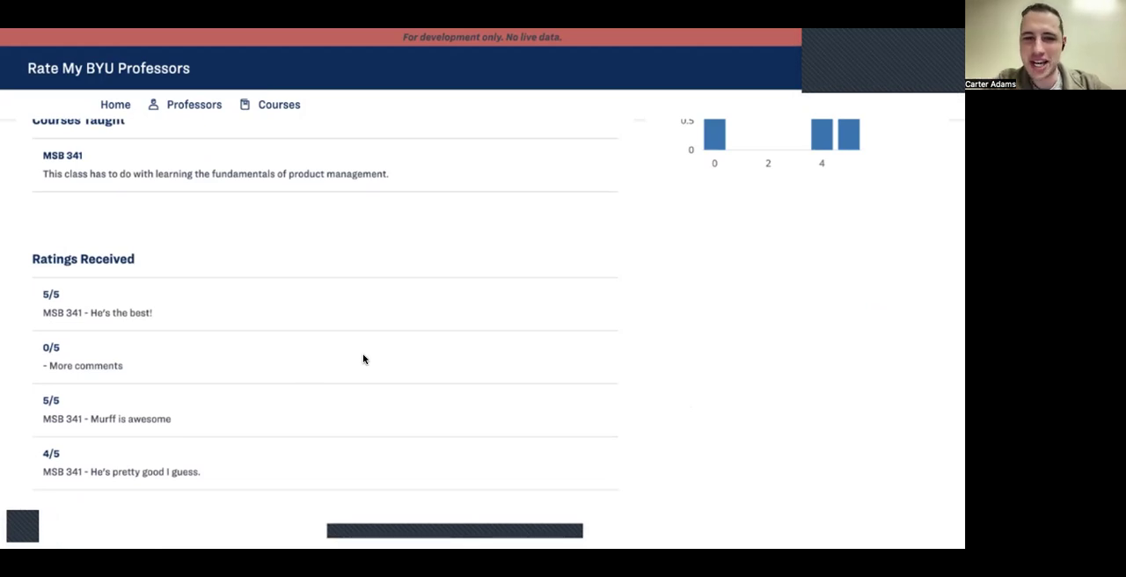
{"action": "scroll", "coordinate": [364, 360], "scroll_direction": "up", "scroll_amount": 1}
{"action": "scroll", "coordinate": [364, 359], "scroll_direction": "up", "scroll_amount": 3}
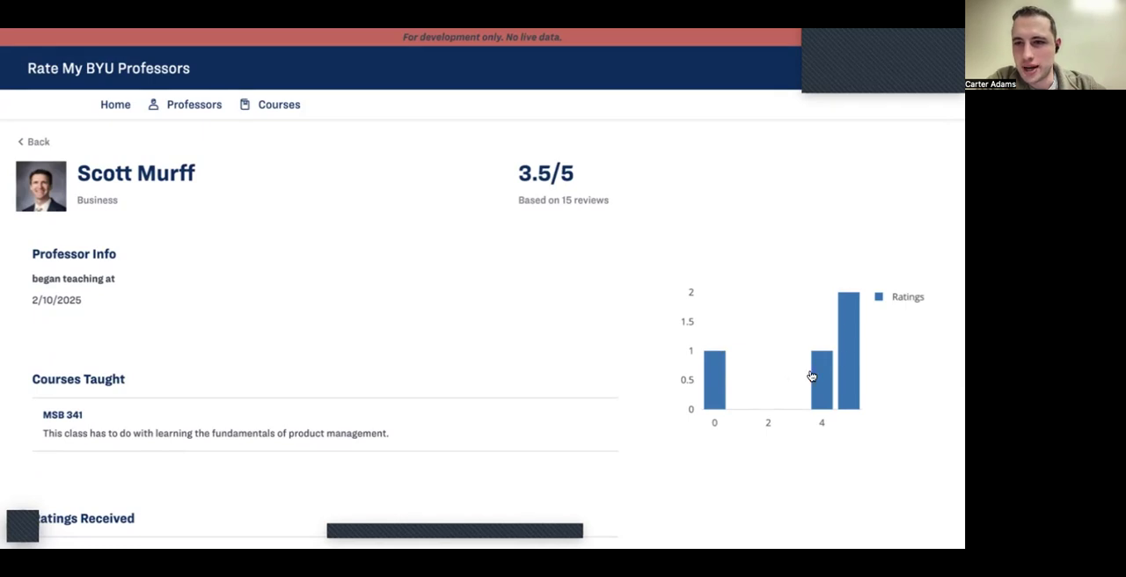
{"action": "scroll", "coordinate": [708, 389], "scroll_direction": "down", "scroll_amount": 5}
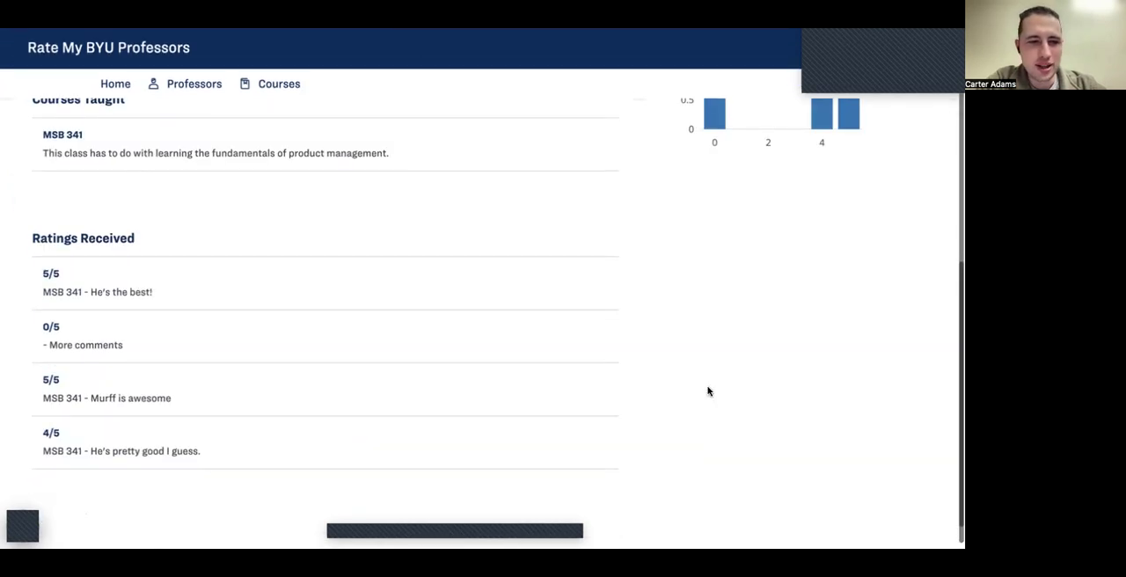
{"action": "left_click_drag", "start_coordinate": [206, 452], "coordinate": [39, 429]}
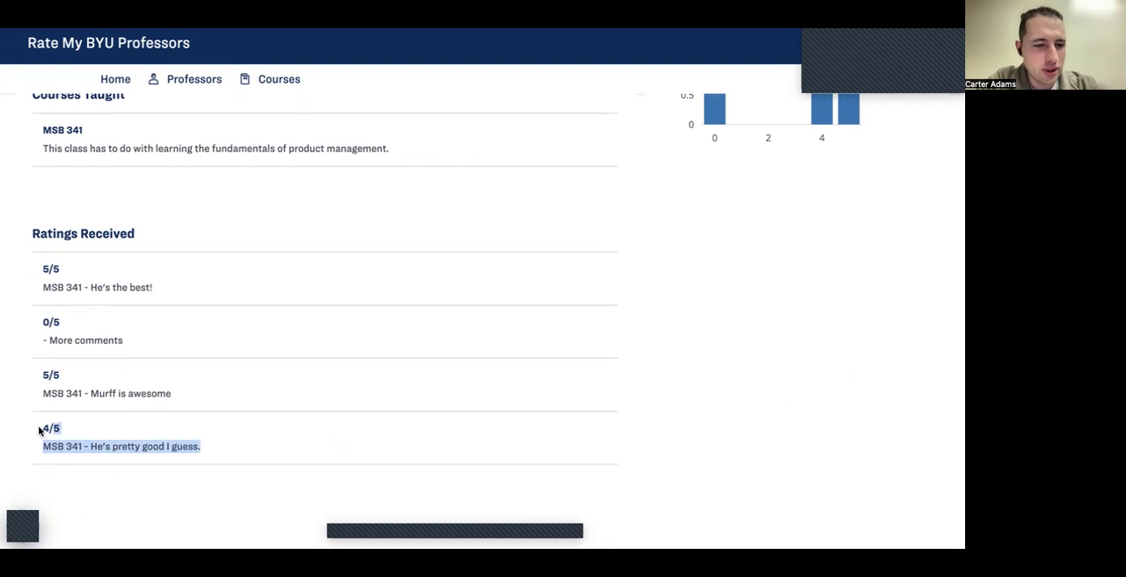
{"action": "left_click", "coordinate": [35, 429]}
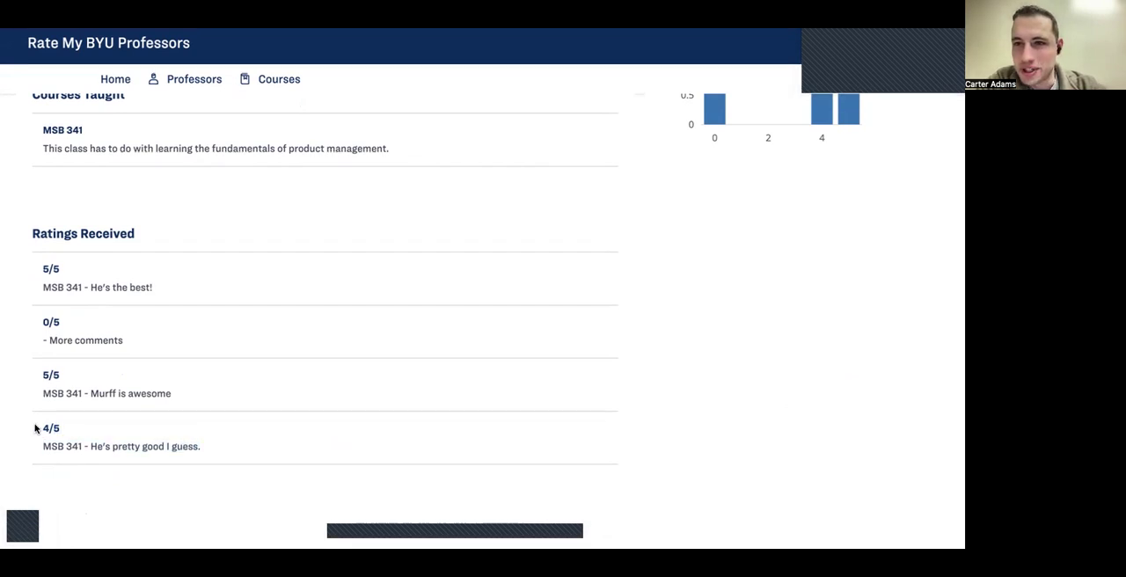
{"action": "scroll", "coordinate": [35, 428], "scroll_direction": "up", "scroll_amount": 1}
{"action": "scroll", "coordinate": [35, 429], "scroll_direction": "up", "scroll_amount": 3}
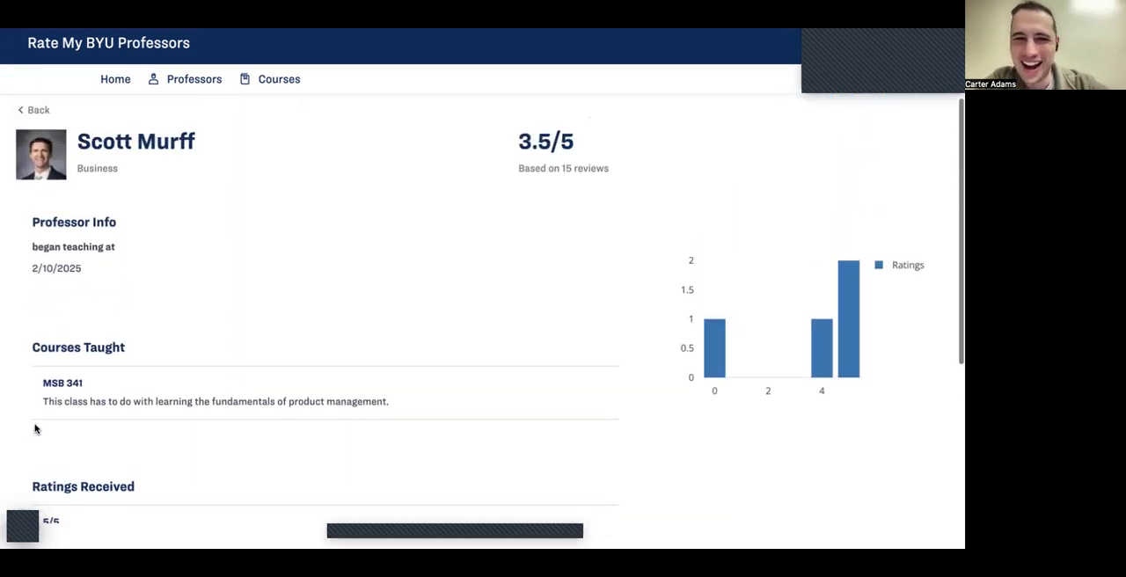
{"action": "left_click_drag", "start_coordinate": [517, 148], "coordinate": [568, 151]}
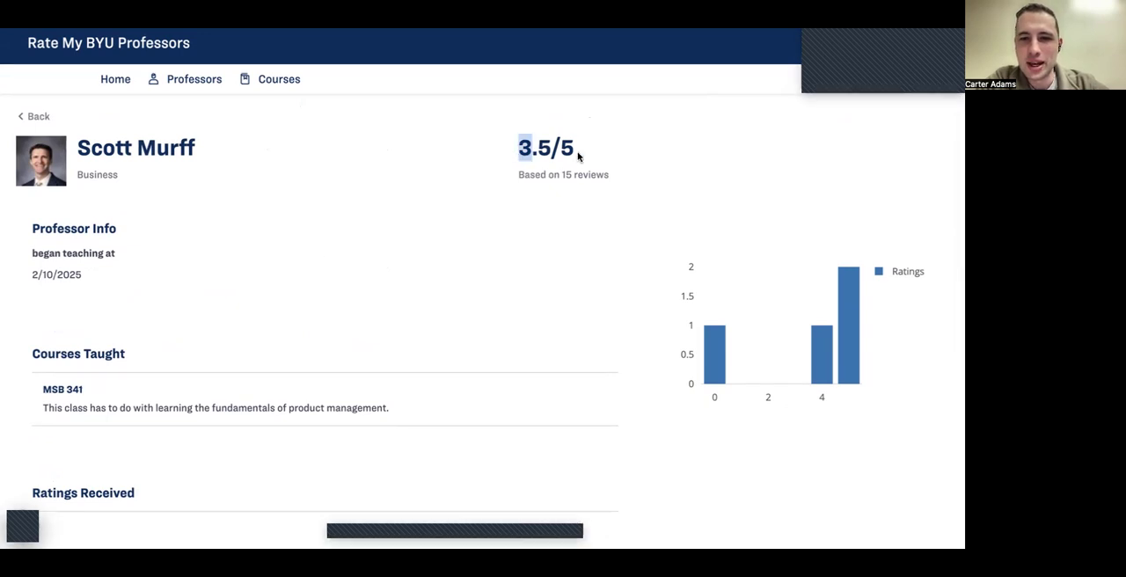
{"action": "left_click", "coordinate": [579, 157]}
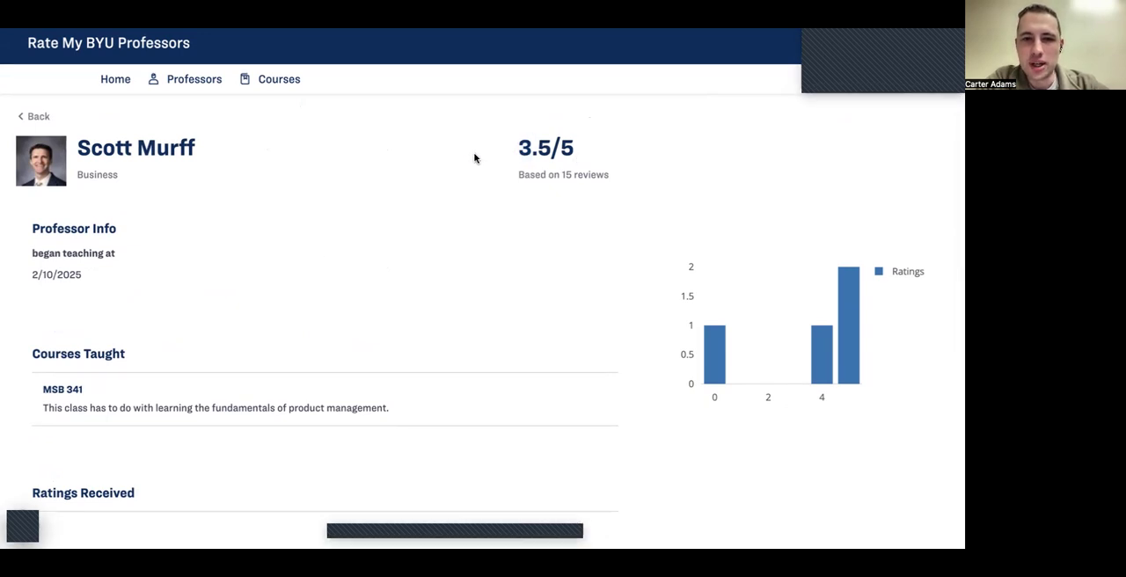
Step: Return to the home page, search for "Te", and open the Test professor's page to check its average rating
{"action": "scroll", "coordinate": [428, 183], "scroll_direction": "up", "scroll_amount": 1}
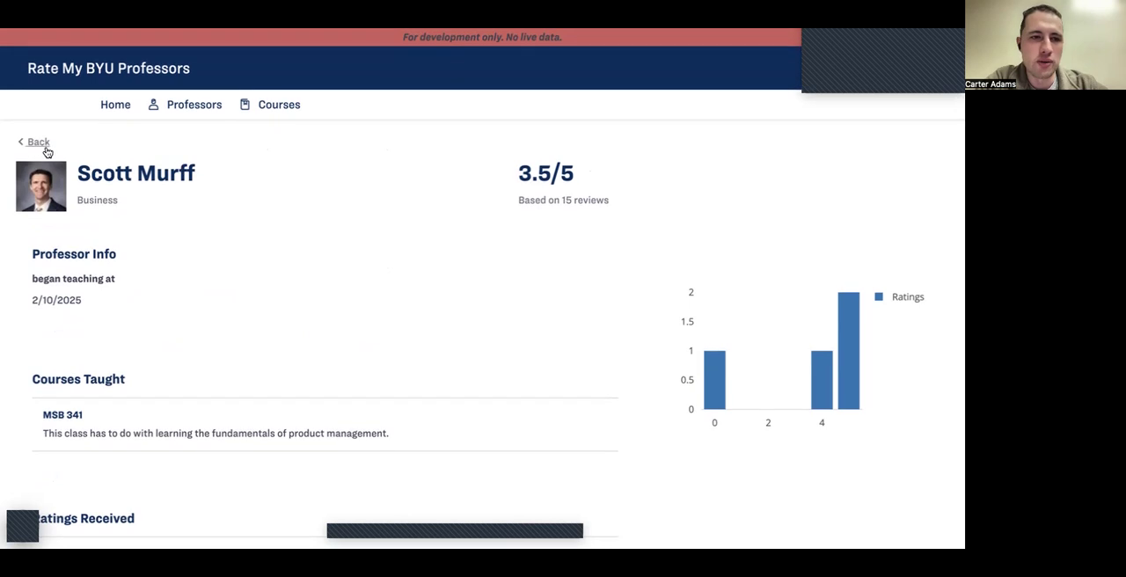
{"action": "left_click", "coordinate": [38, 146]}
{"action": "left_click", "coordinate": [115, 105]}
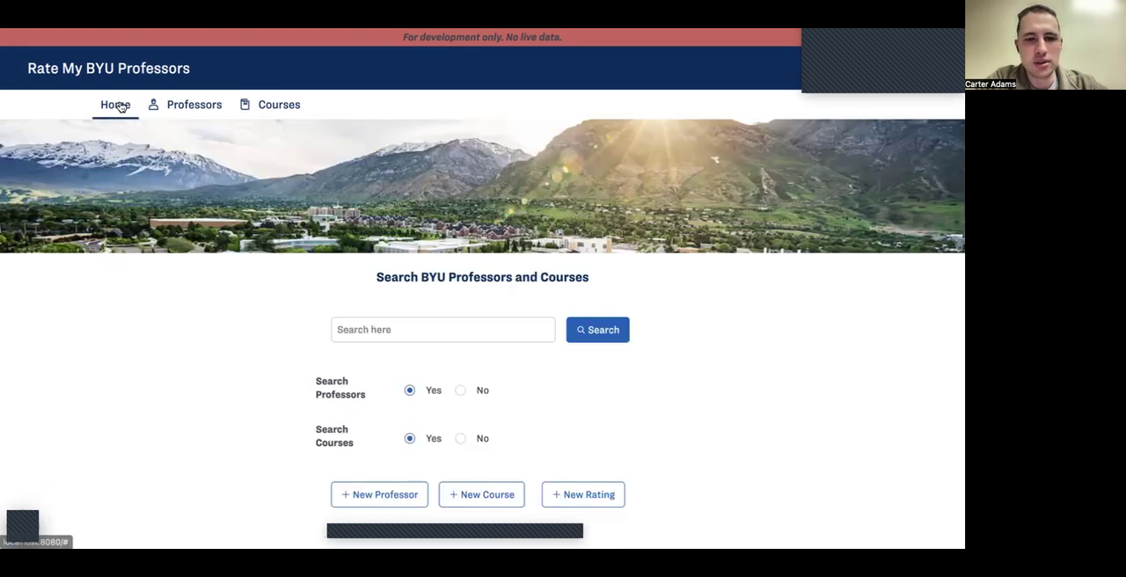
{"action": "left_click", "coordinate": [378, 334]}
{"action": "type", "text": "Tets"}
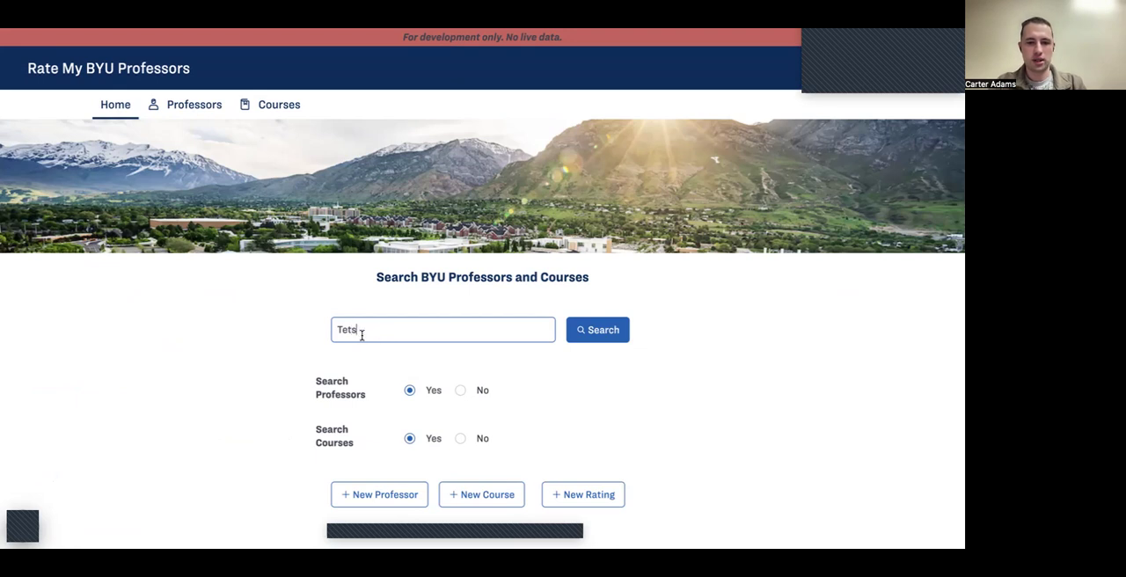
{"action": "left_click_drag", "start_coordinate": [361, 335], "coordinate": [344, 326]}
{"action": "key", "text": "BackSpace"}
{"action": "left_click", "coordinate": [609, 342]}
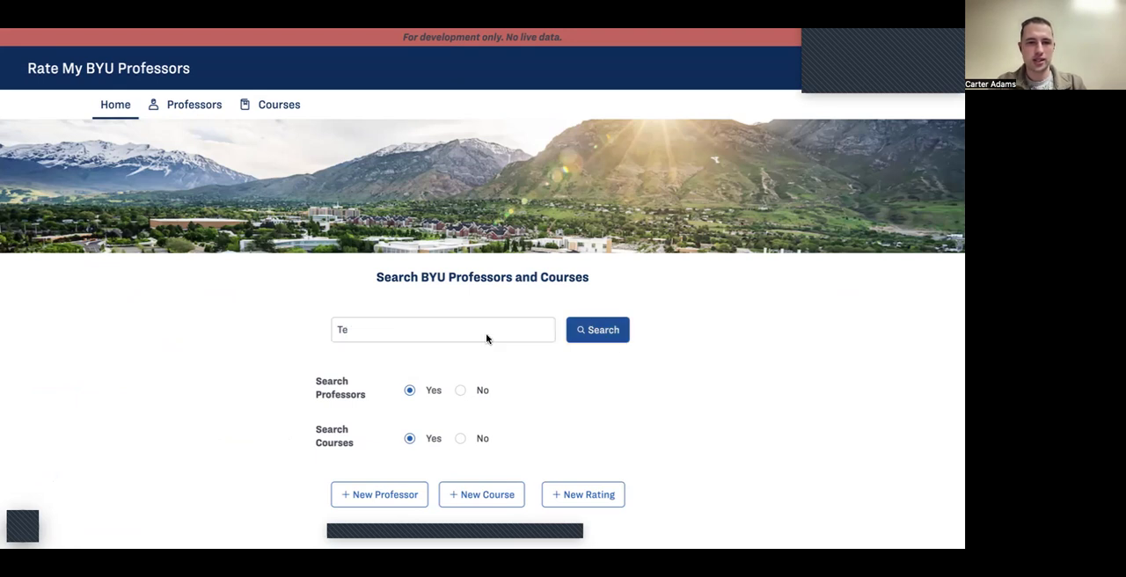
{"action": "left_click", "coordinate": [164, 240]}
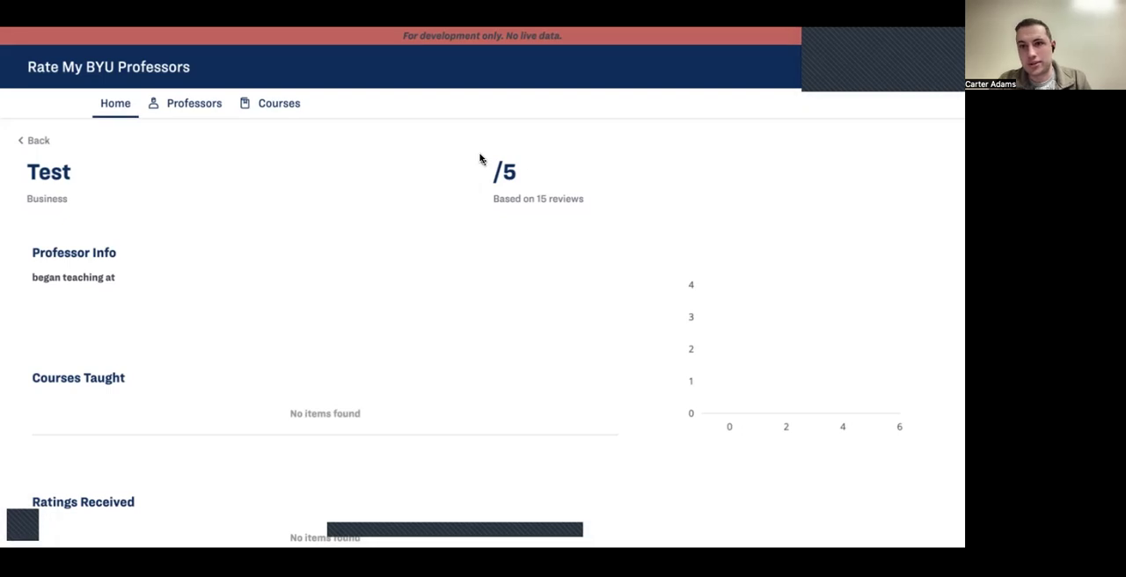
Step: Start a new rating from the home page with rating number 4 and the comment "Pretty cool person"
{"action": "left_click", "coordinate": [29, 141]}
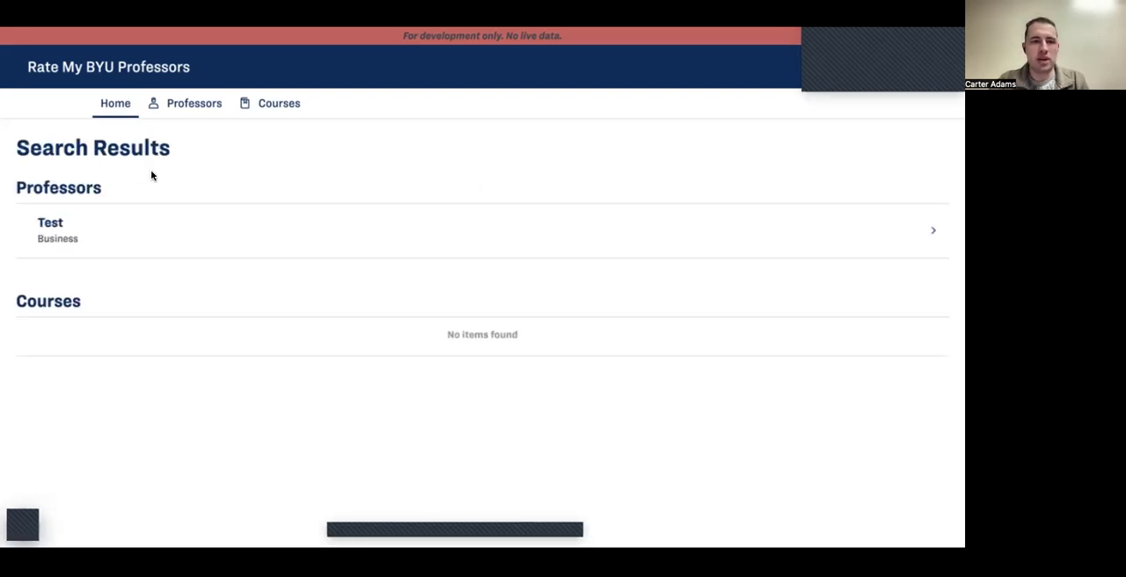
{"action": "left_click", "coordinate": [122, 106]}
{"action": "left_click", "coordinate": [548, 491]}
{"action": "double_click", "coordinate": [402, 209]}
{"action": "left_click", "coordinate": [441, 210]}
{"action": "key", "text": "BackSpace"}
{"action": "type", "text": "3"}
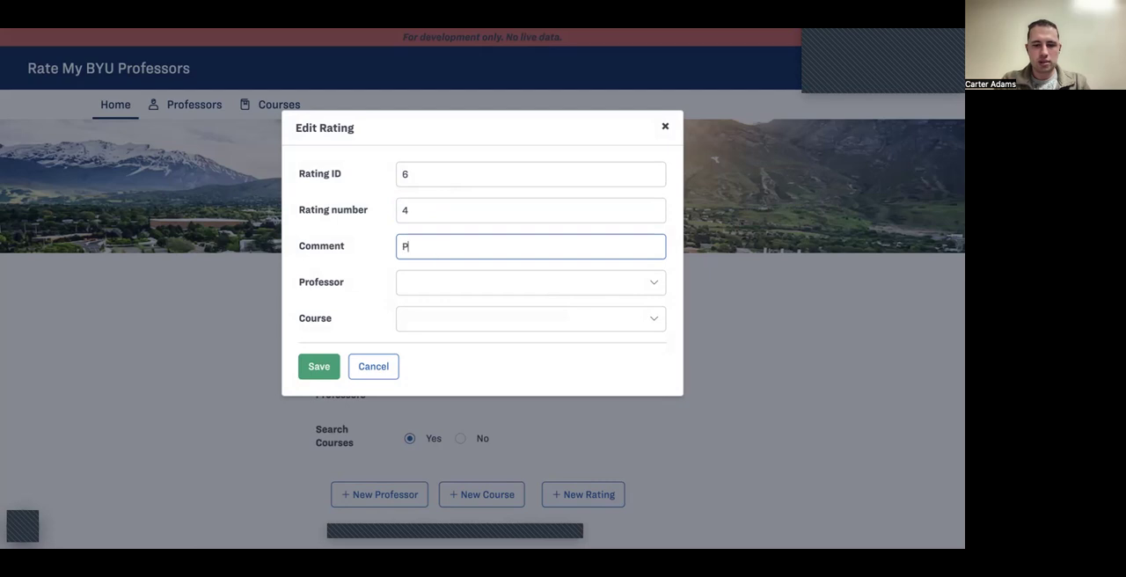
{"action": "type", "text": "Pretty cool"}
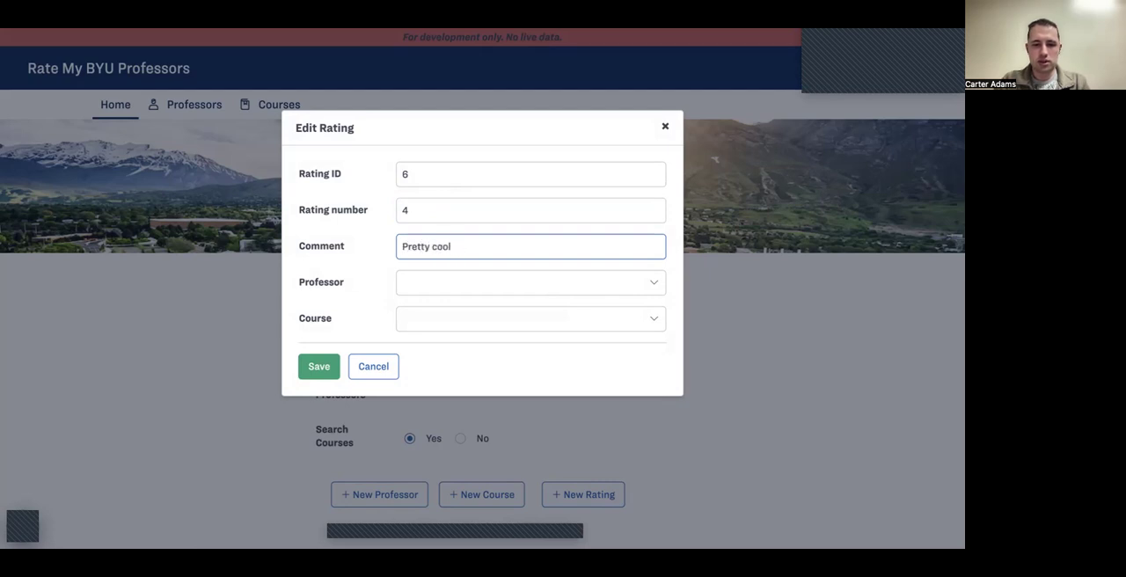
{"action": "type", "text": " person"}
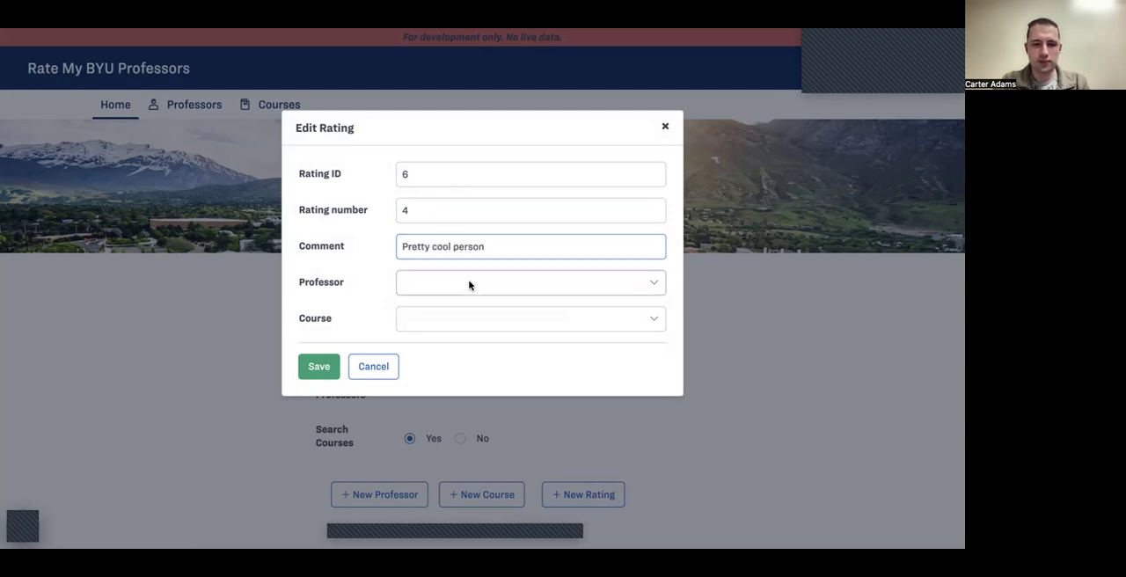
Step: Assign the rating to the Life Sciences professor and the course MSB 341, and save it
{"action": "left_click", "coordinate": [469, 283]}
{"action": "left_click", "coordinate": [463, 299]}
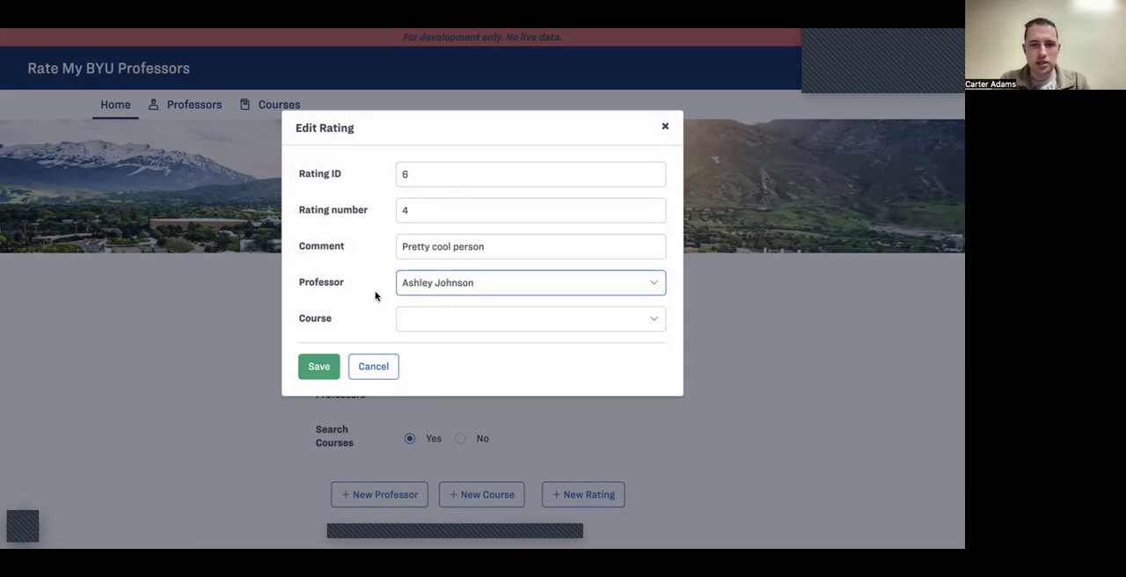
{"action": "left_click", "coordinate": [425, 321]}
{"action": "left_click", "coordinate": [430, 332]}
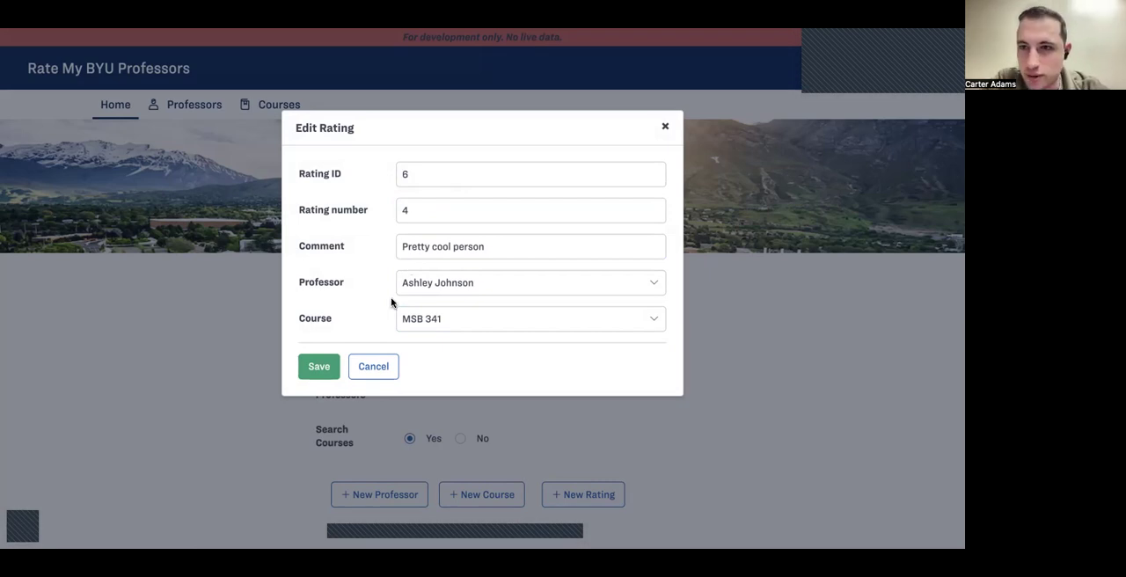
{"action": "left_click", "coordinate": [305, 368]}
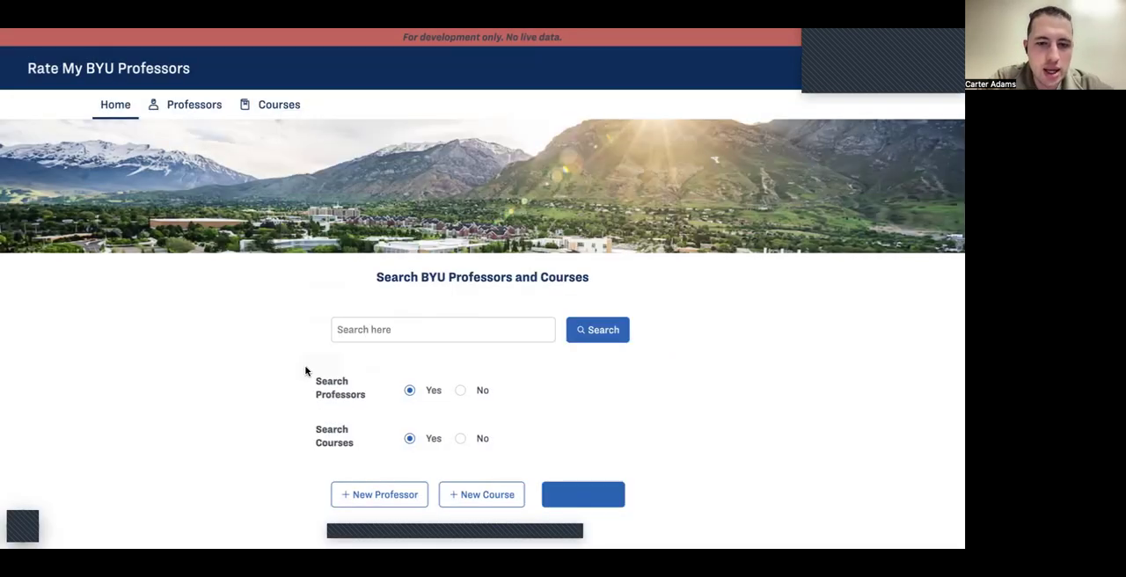
Step: Search for "Ash" and open the page of the professor who received the new rating
{"action": "scroll", "coordinate": [305, 371], "scroll_direction": "down", "scroll_amount": 1}
{"action": "left_click", "coordinate": [286, 370]}
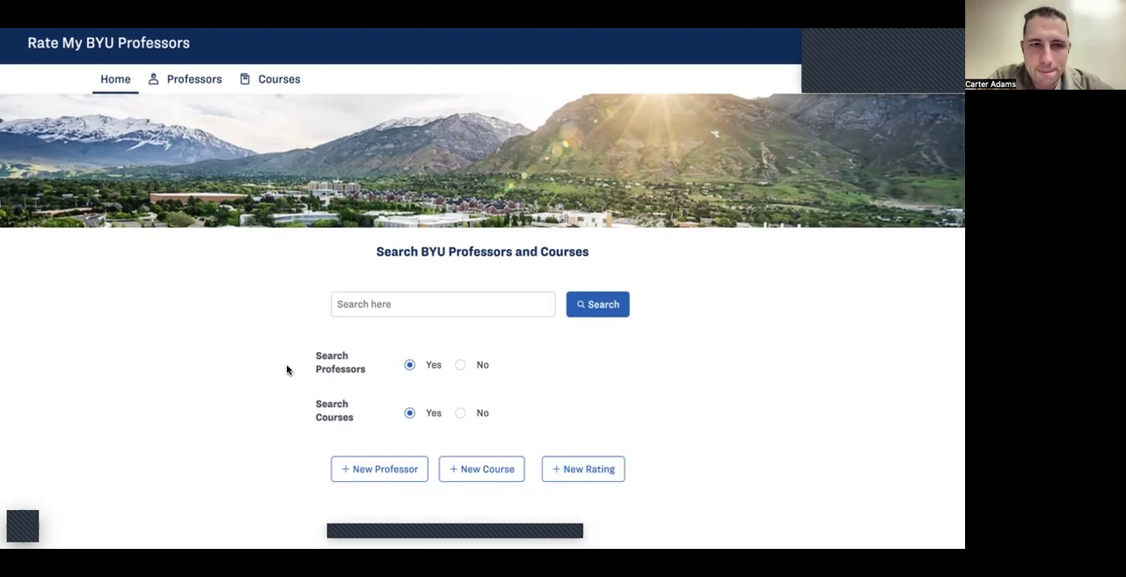
{"action": "left_click", "coordinate": [350, 299]}
{"action": "type", "text": "Ash"}
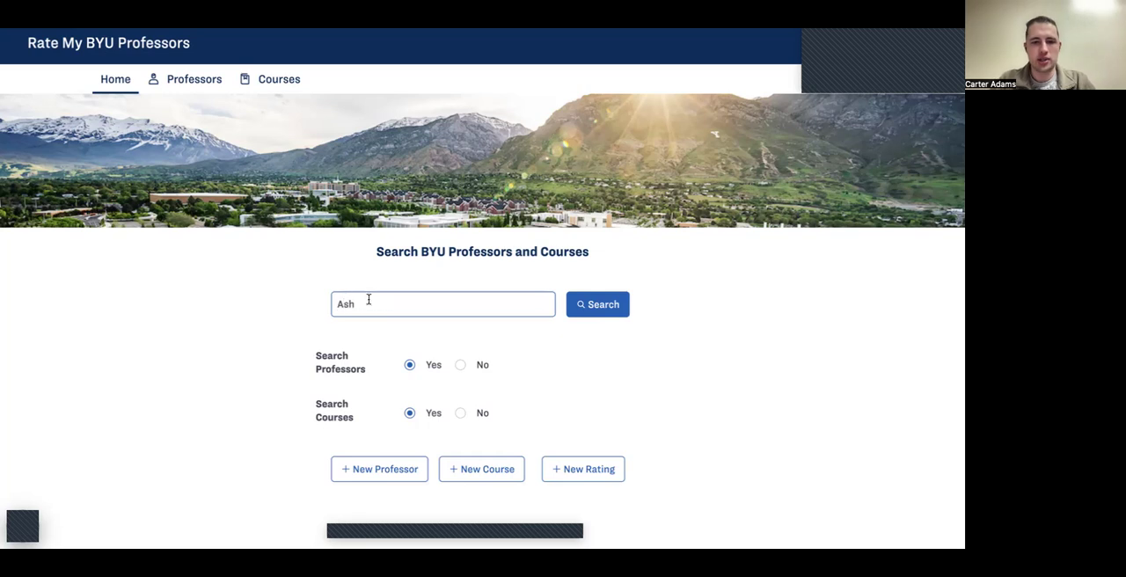
{"action": "left_click", "coordinate": [609, 306]}
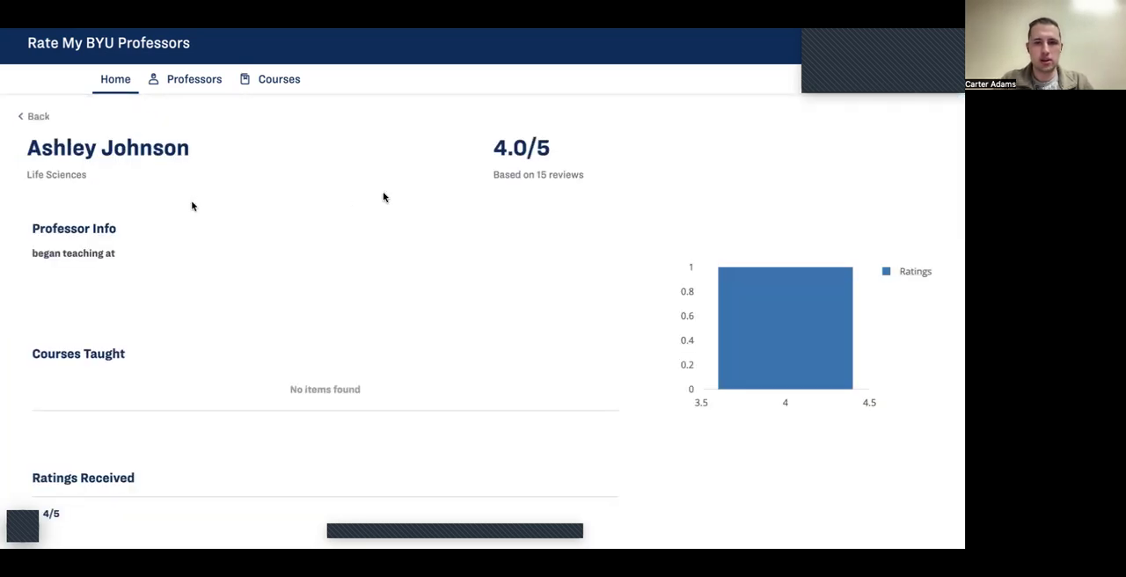
Step: Check the professor's average rating against the new rating received, and go back to the search results
{"action": "double_click", "coordinate": [490, 152]}
{"action": "left_click", "coordinate": [563, 191]}
{"action": "scroll", "coordinate": [563, 191], "scroll_direction": "down", "scroll_amount": 1}
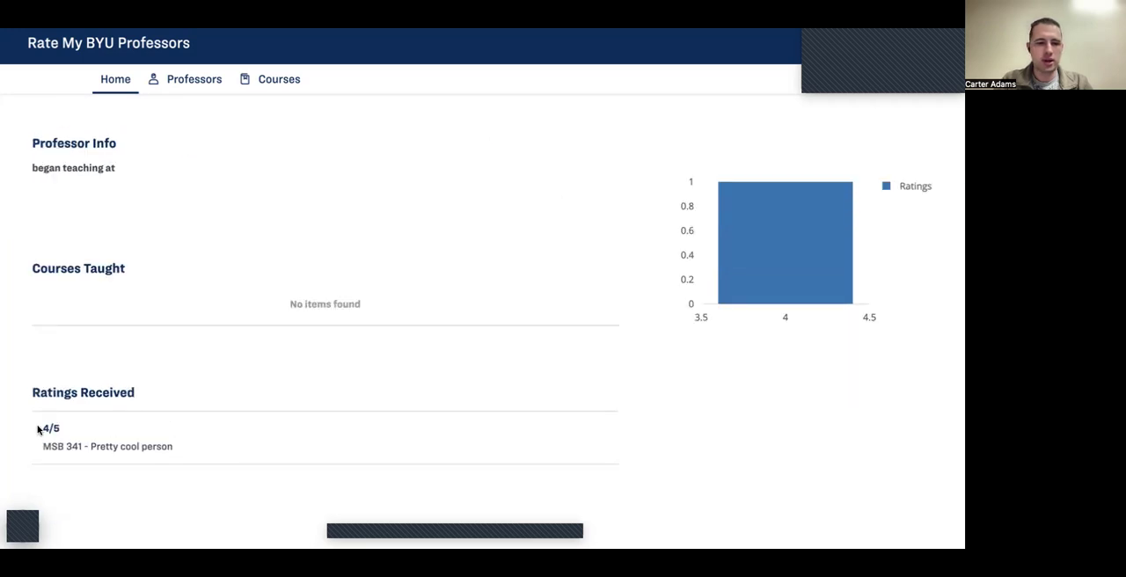
{"action": "scroll", "coordinate": [201, 447], "scroll_direction": "up", "scroll_amount": 1}
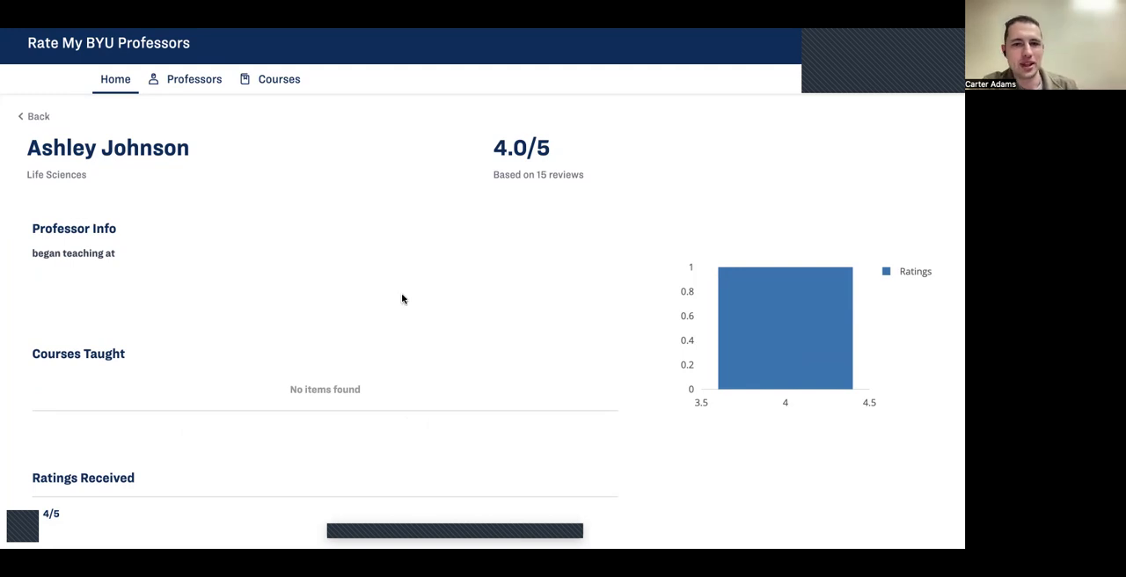
{"action": "left_click", "coordinate": [35, 117]}
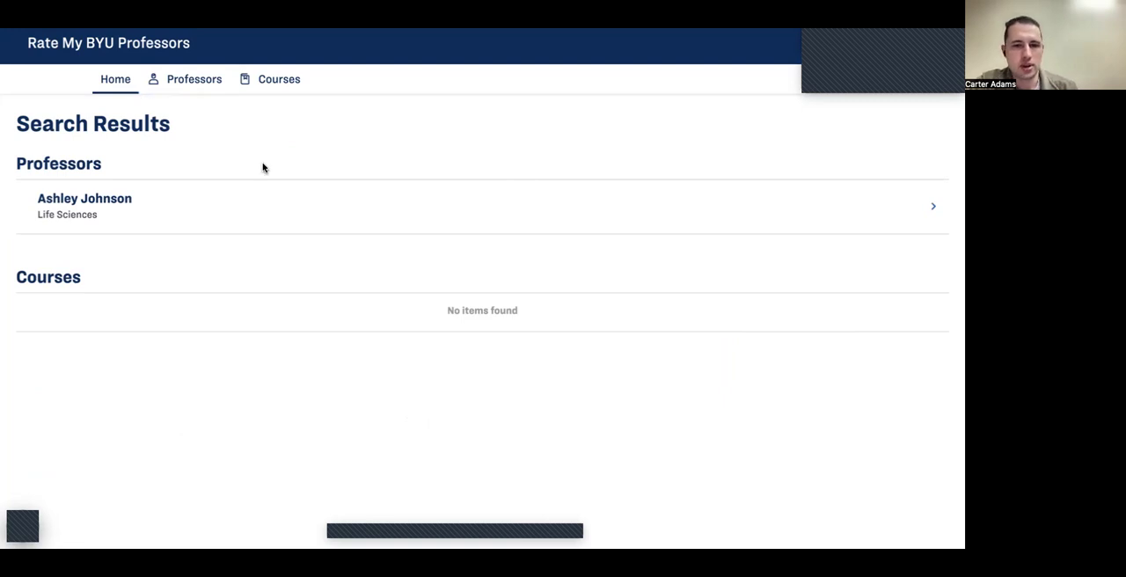
Step: Switch to Mendix Studio Pro and insert an Aggregate list activity before Create AverageRating in the DS_AverageRating_GetAverageProfessorRating nanoflow
{"action": "key", "text": "super+Tab"}
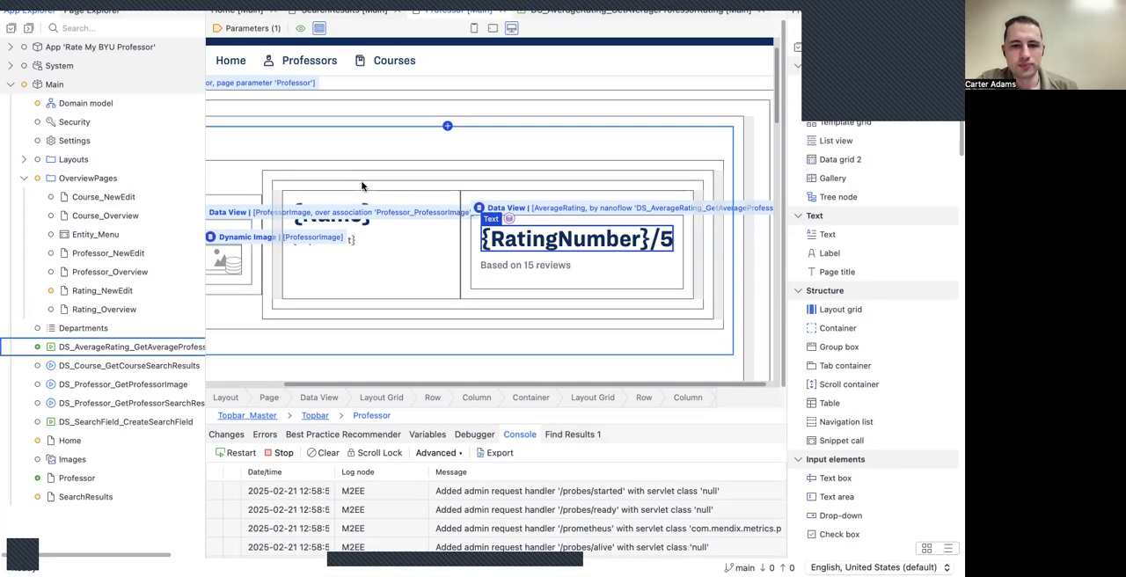
{"action": "left_click", "coordinate": [553, 273]}
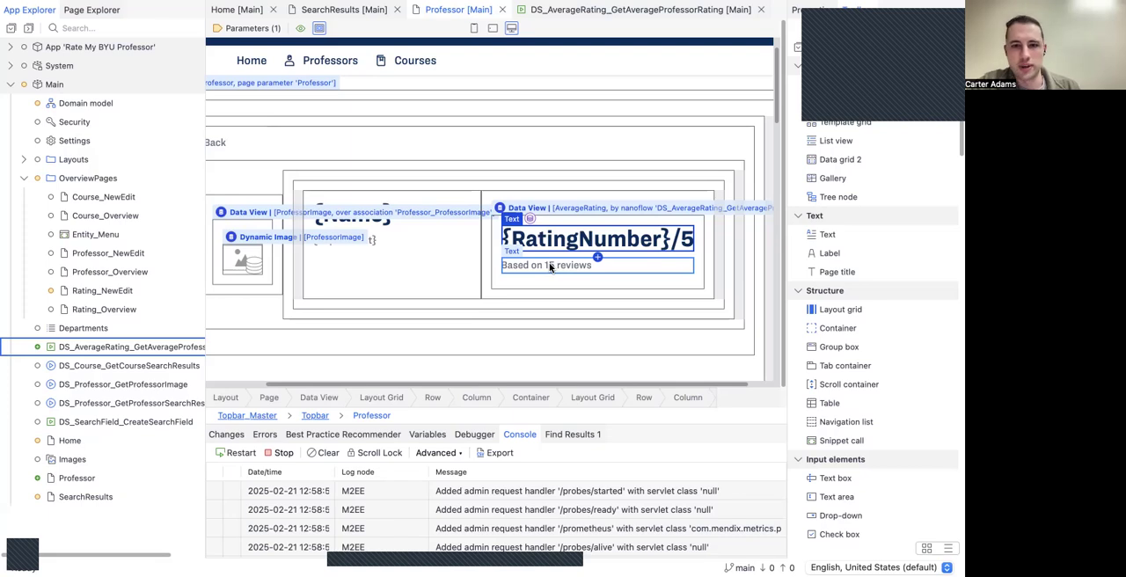
{"action": "left_click", "coordinate": [586, 10]}
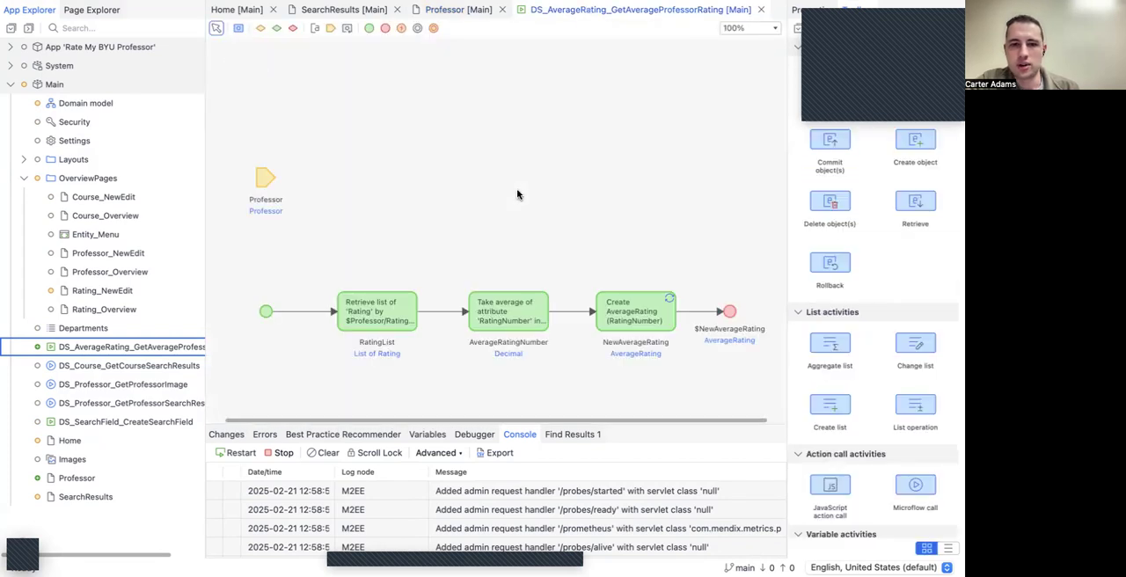
{"action": "scroll", "coordinate": [517, 194], "scroll_direction": "down", "scroll_amount": 2}
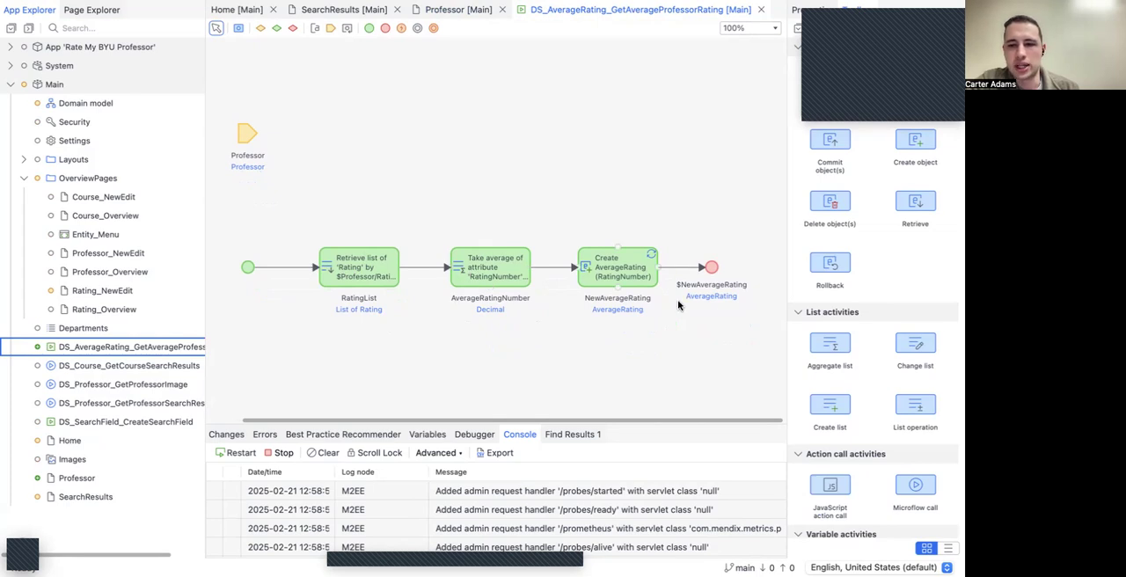
{"action": "left_click_drag", "start_coordinate": [831, 345], "coordinate": [557, 266]}
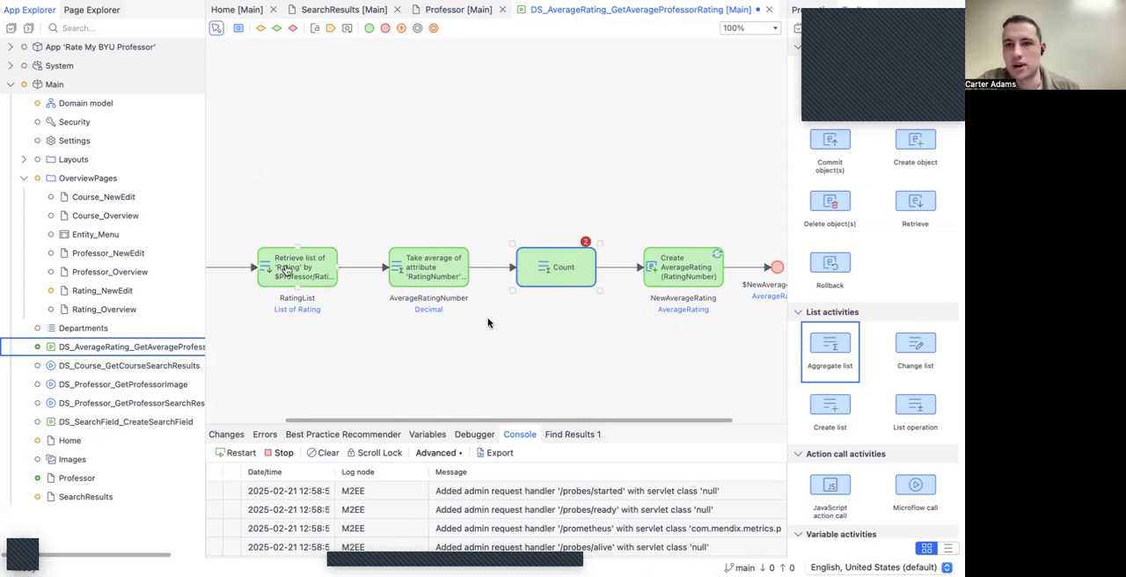
Step: Set the new Aggregate list activity to count RatingList and name its output variable RatingCount
{"action": "double_click", "coordinate": [539, 269]}
{"action": "left_click", "coordinate": [472, 219]}
{"action": "left_click", "coordinate": [472, 235]}
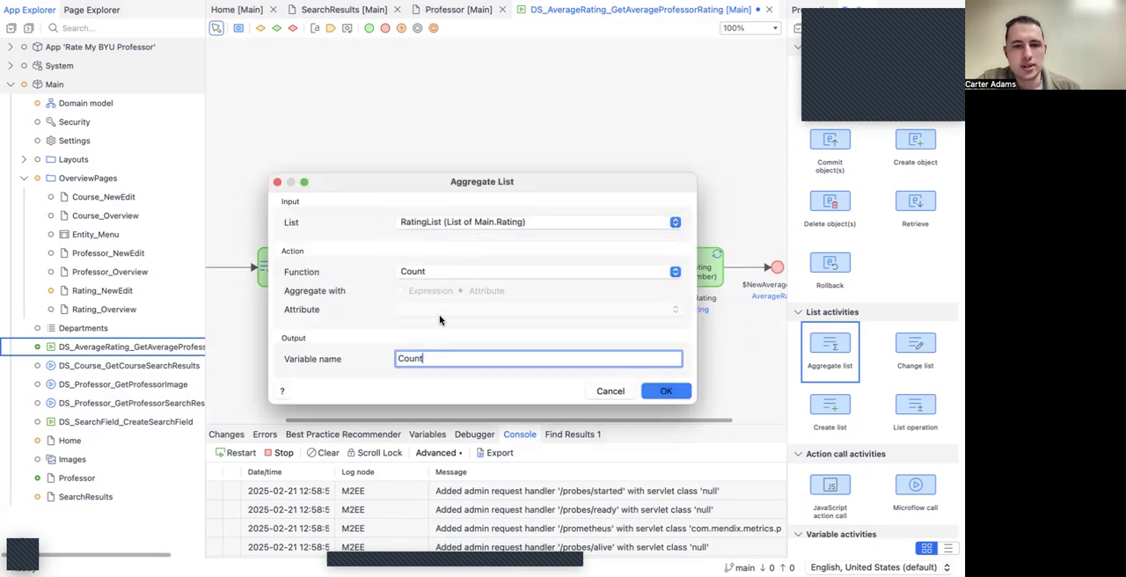
{"action": "double_click", "coordinate": [440, 357]}
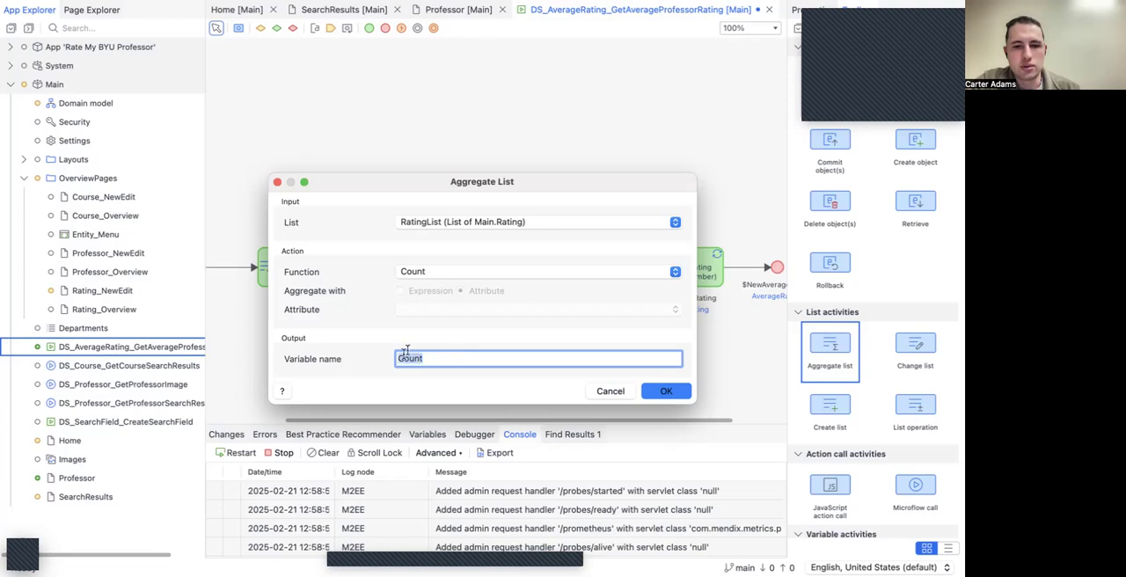
{"action": "left_click", "coordinate": [400, 358]}
{"action": "type", "text": "Rating"}
{"action": "left_click", "coordinate": [658, 393]}
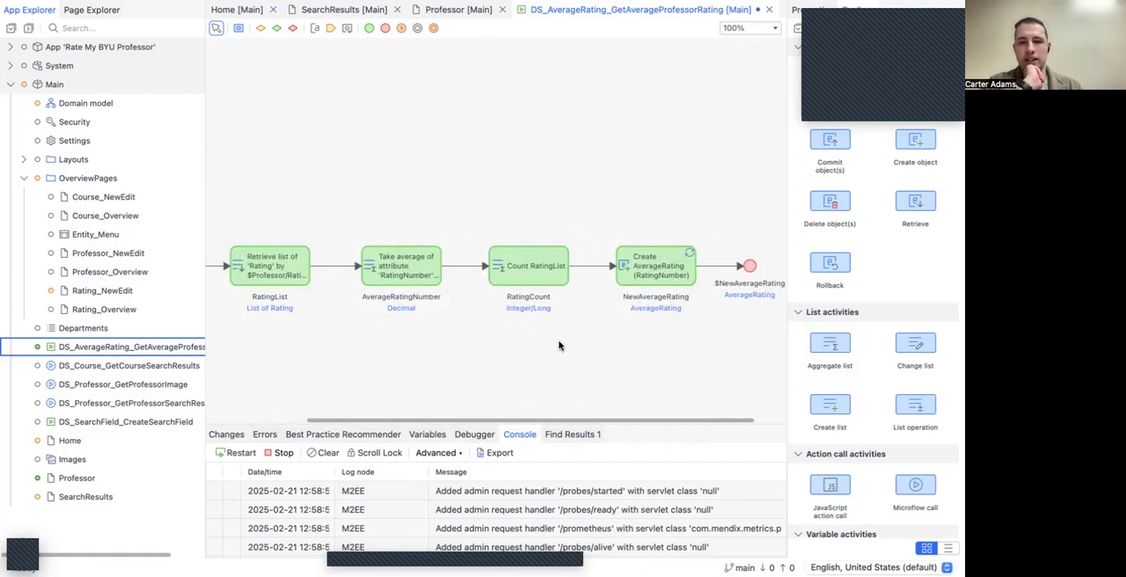
{"action": "double_click", "coordinate": [639, 268]}
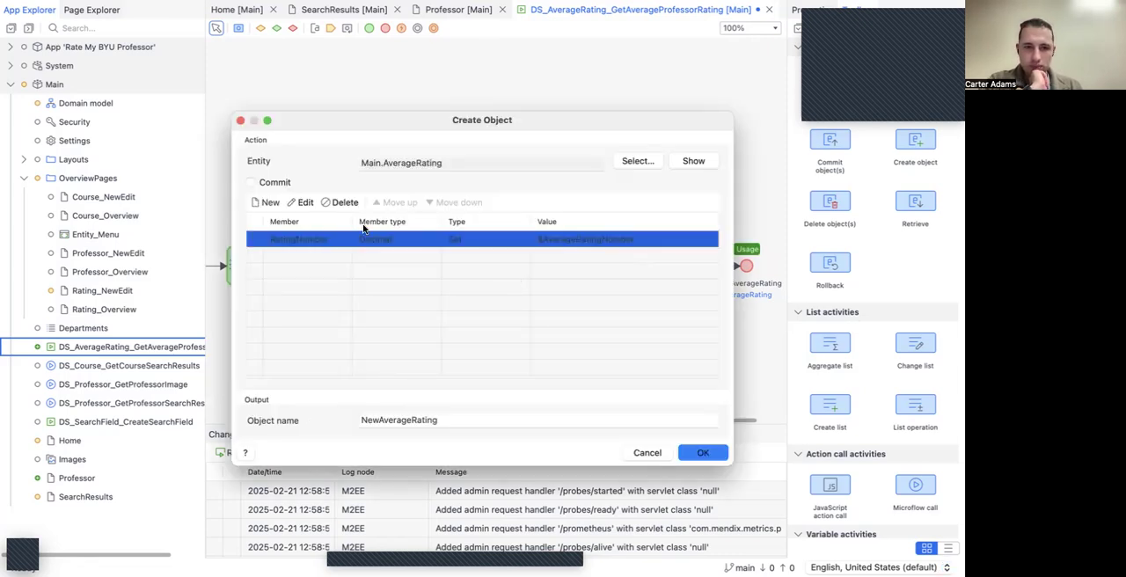
{"action": "left_click", "coordinate": [269, 203]}
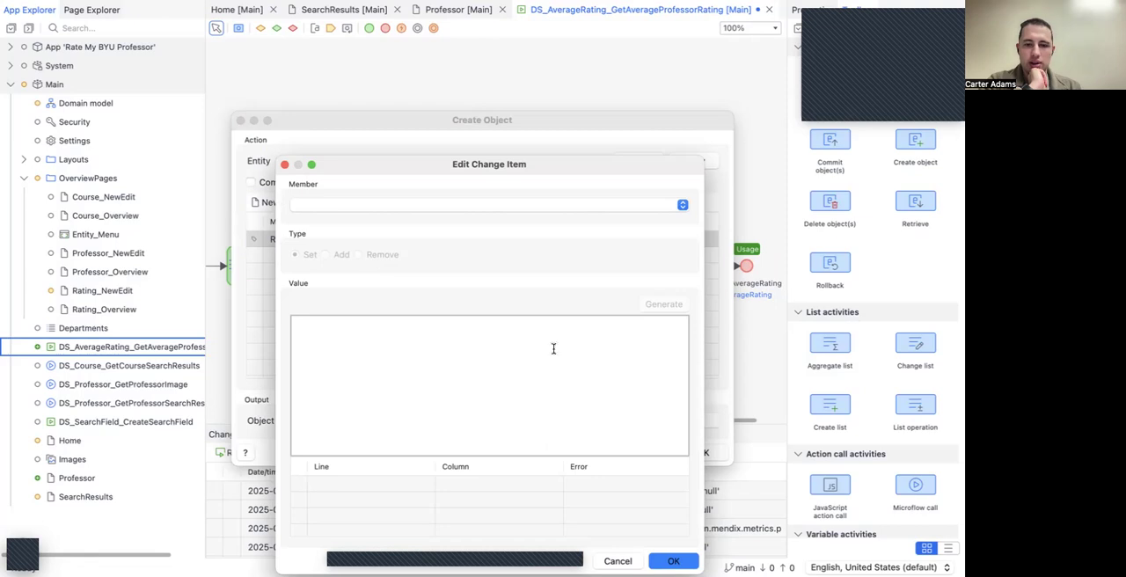
{"action": "left_click", "coordinate": [617, 560]}
{"action": "left_click", "coordinate": [645, 454]}
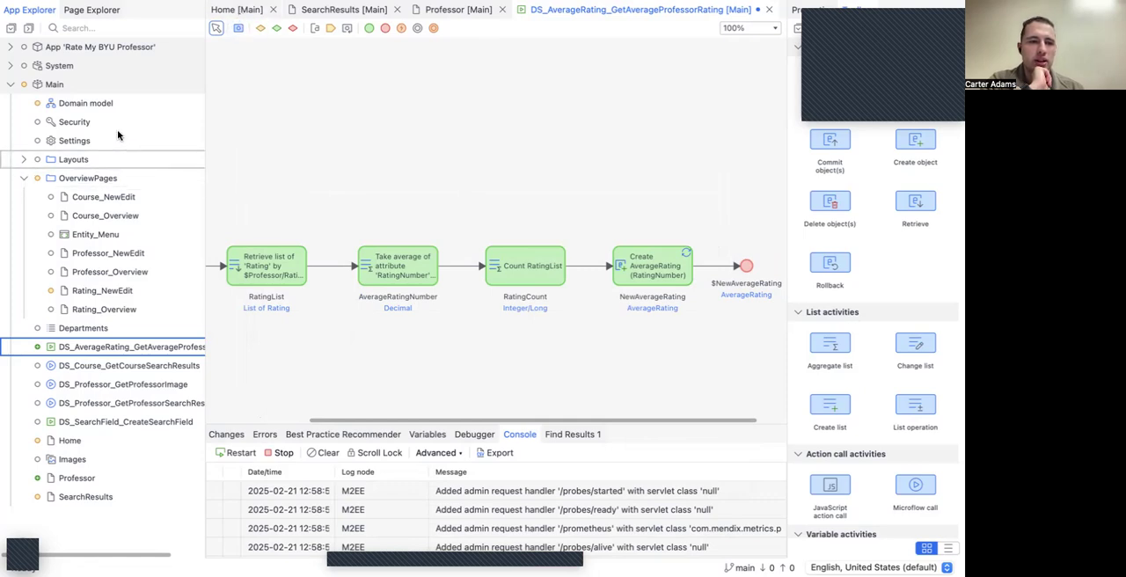
Step: Open the AverageRating entity in the Main domain model and add a new attribute named TotalRatings
{"action": "left_click", "coordinate": [106, 105]}
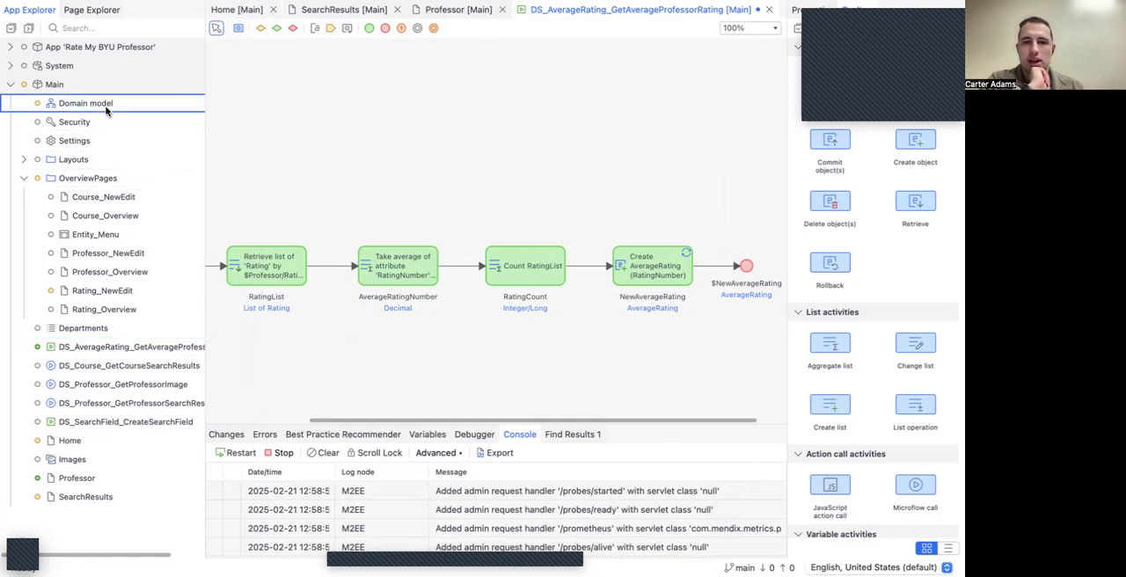
{"action": "double_click", "coordinate": [105, 111]}
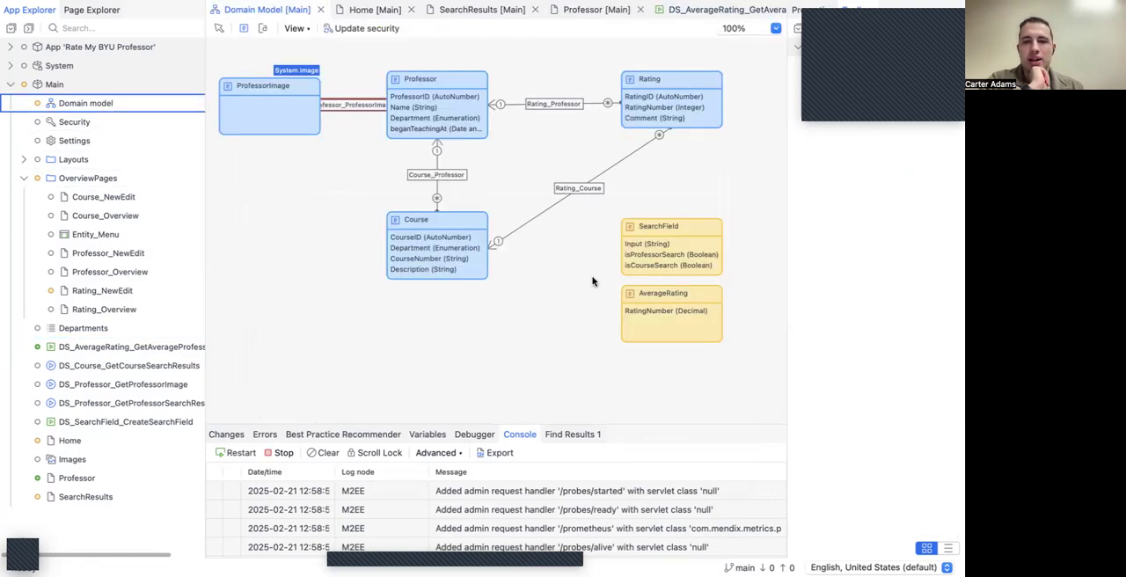
{"action": "double_click", "coordinate": [652, 299]}
{"action": "left_click", "coordinate": [404, 314]}
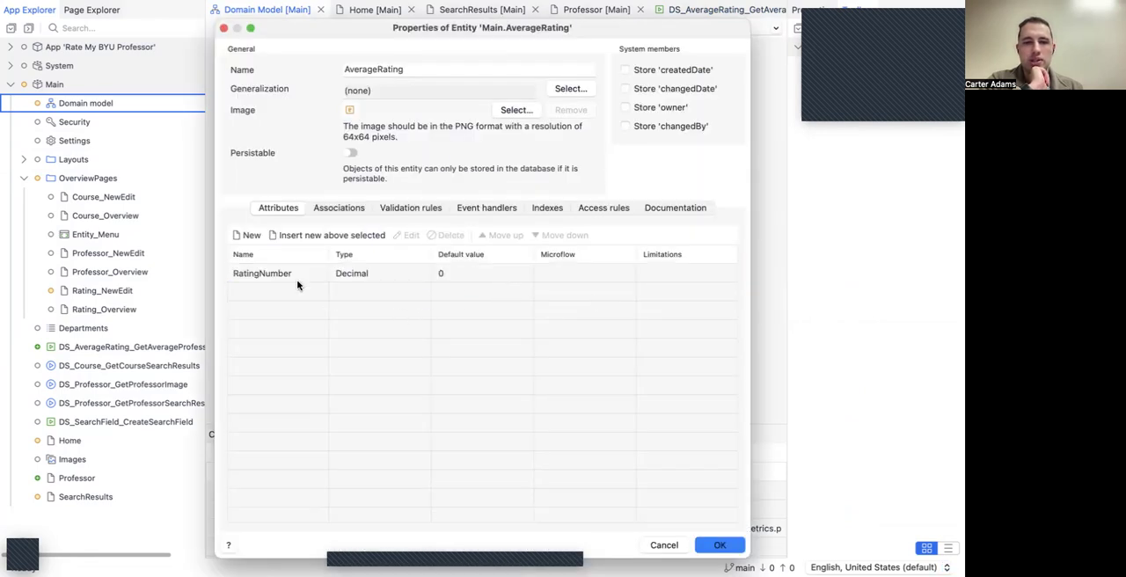
{"action": "left_click", "coordinate": [250, 237]}
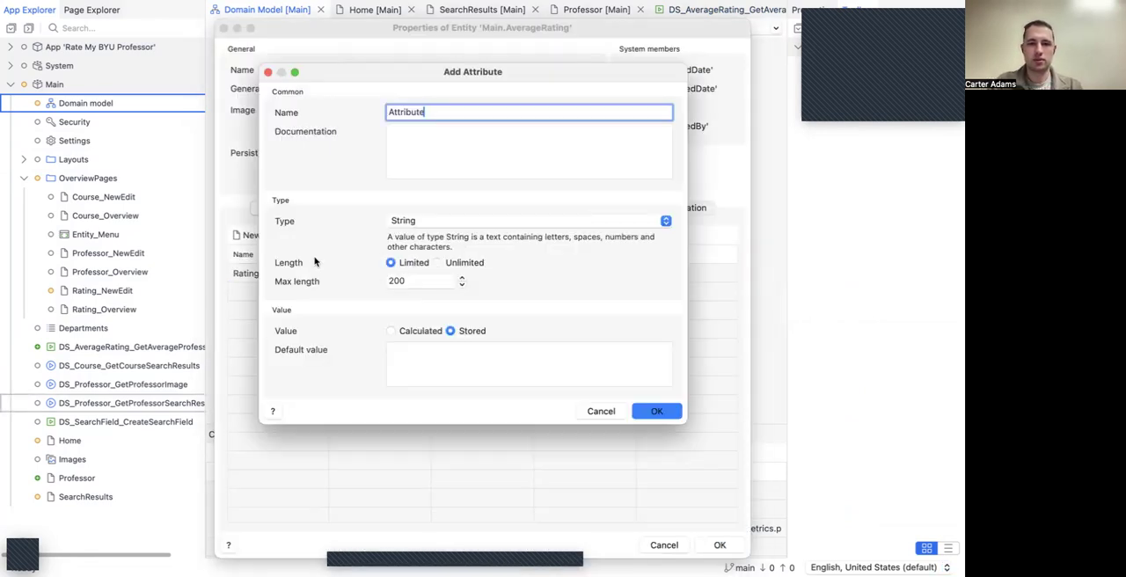
{"action": "key", "text": "BackSpace"}
{"action": "key", "text": "BackSpace"}
{"action": "key", "text": "BackSpace"}
{"action": "key", "text": "BackSpace"}
{"action": "key", "text": "BackSpace"}
{"action": "type", "text": "To"}
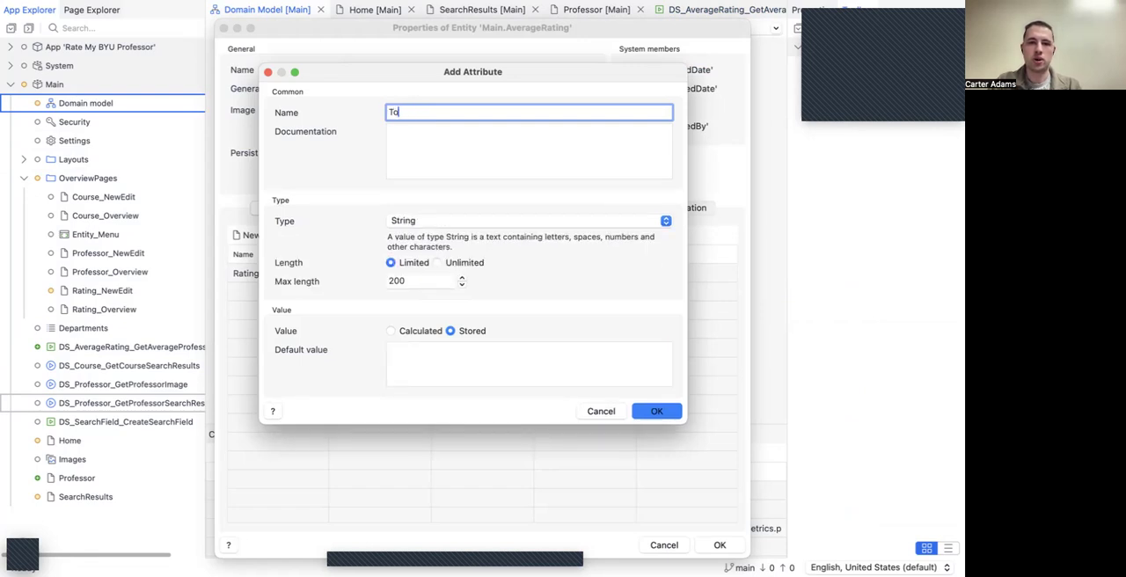
{"action": "type", "text": "talRatings"}
Step: Make the TotalRatings attribute an Integer, confirm the entity changes and save the domain model
{"action": "left_click", "coordinate": [455, 224]}
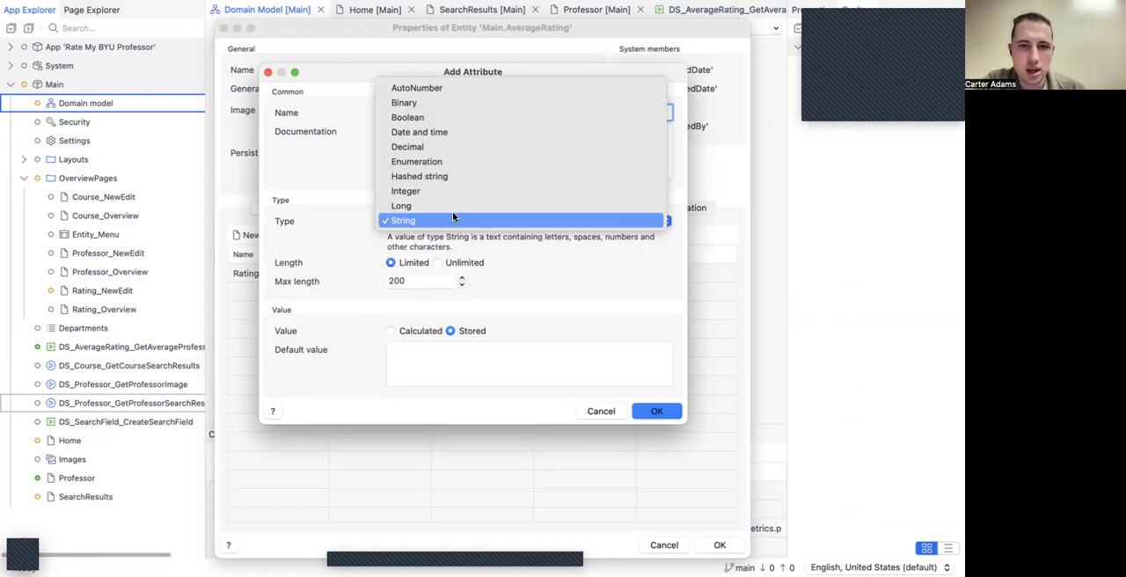
{"action": "left_click", "coordinate": [440, 191]}
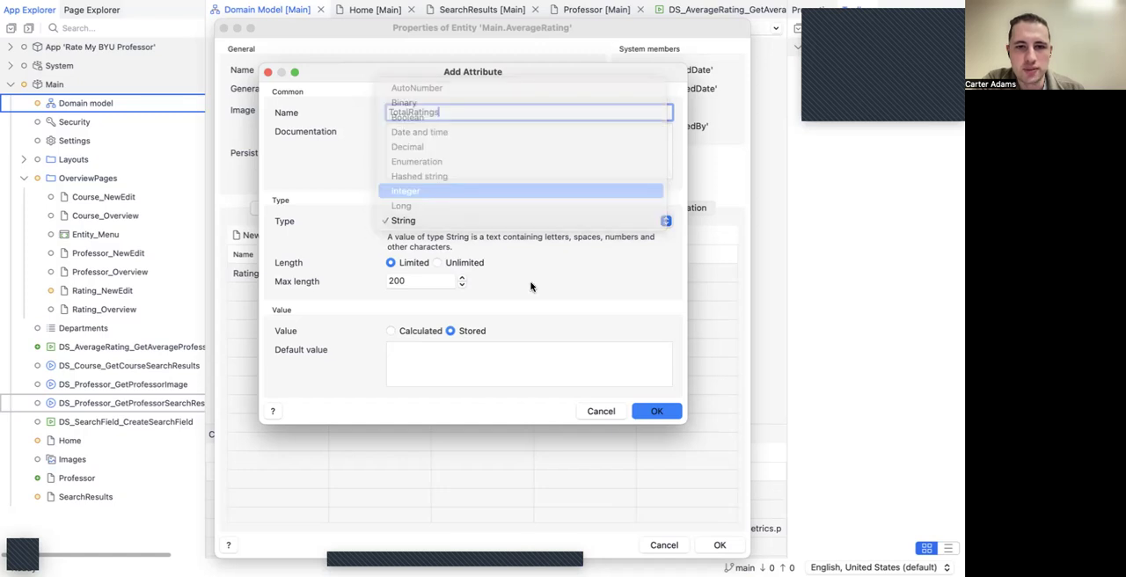
{"action": "left_click", "coordinate": [654, 380]}
{"action": "left_click", "coordinate": [573, 332]}
{"action": "left_click", "coordinate": [717, 546]}
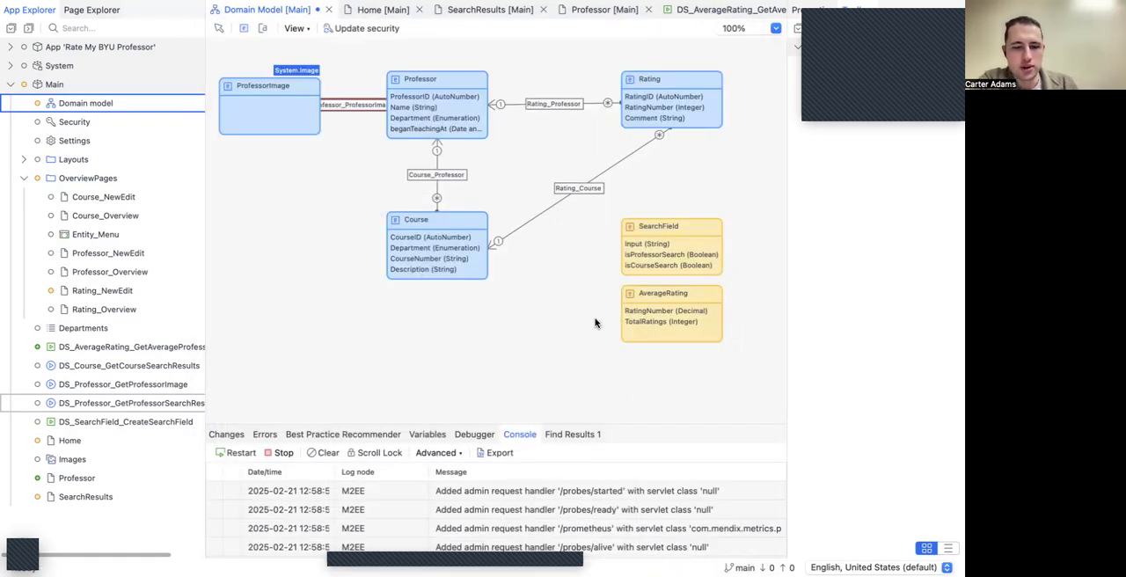
{"action": "key", "text": "super+s"}
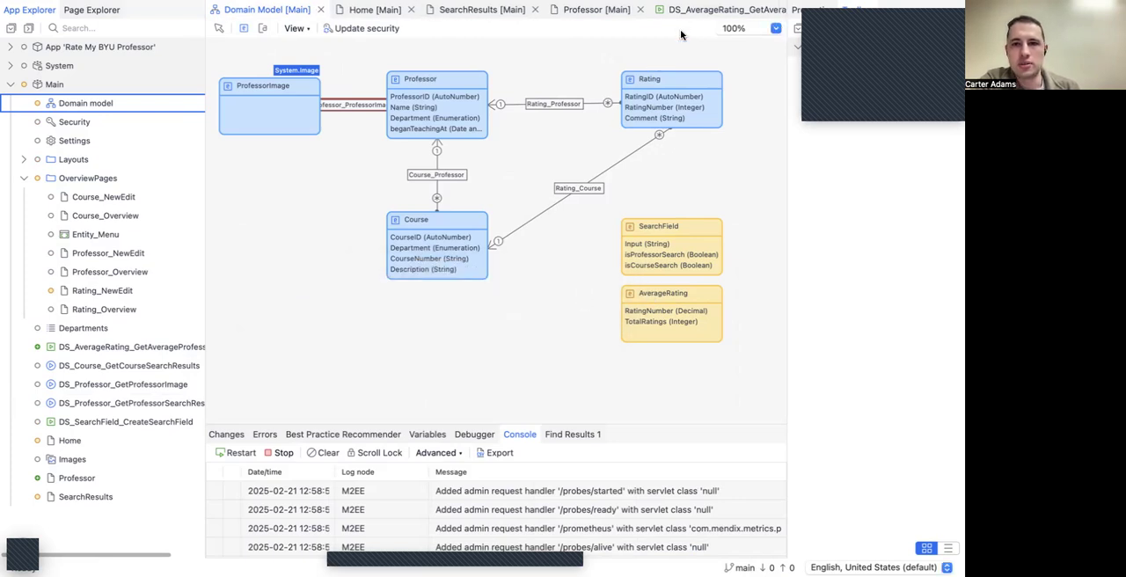
Step: Check the User role's access rights to the TotalRatings attribute in the AverageRating entity's access rule
{"action": "left_click", "coordinate": [650, 296]}
{"action": "key", "text": "Return"}
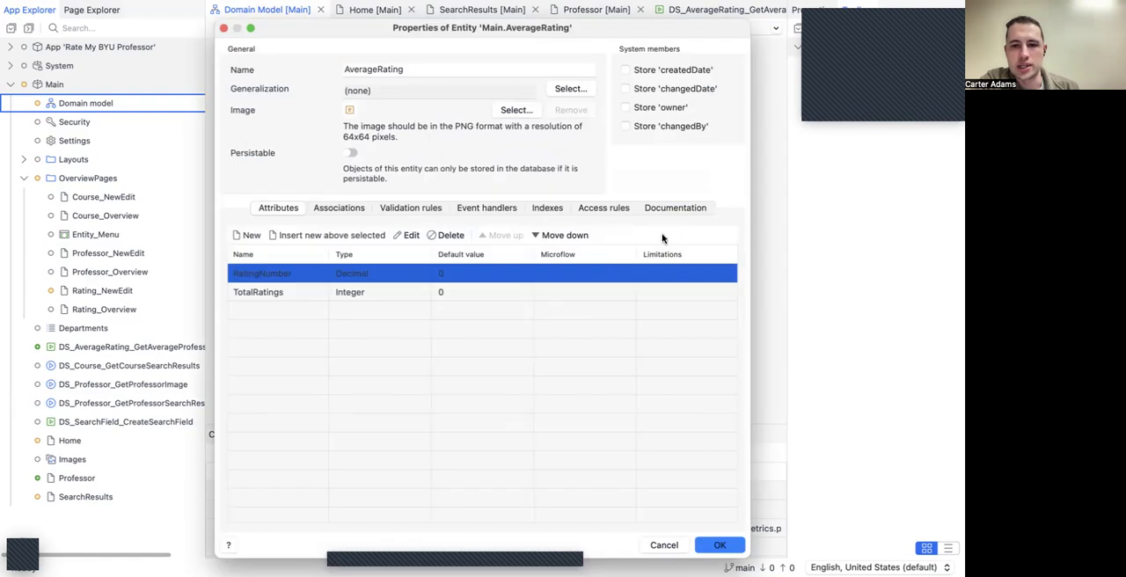
{"action": "left_click", "coordinate": [591, 207]}
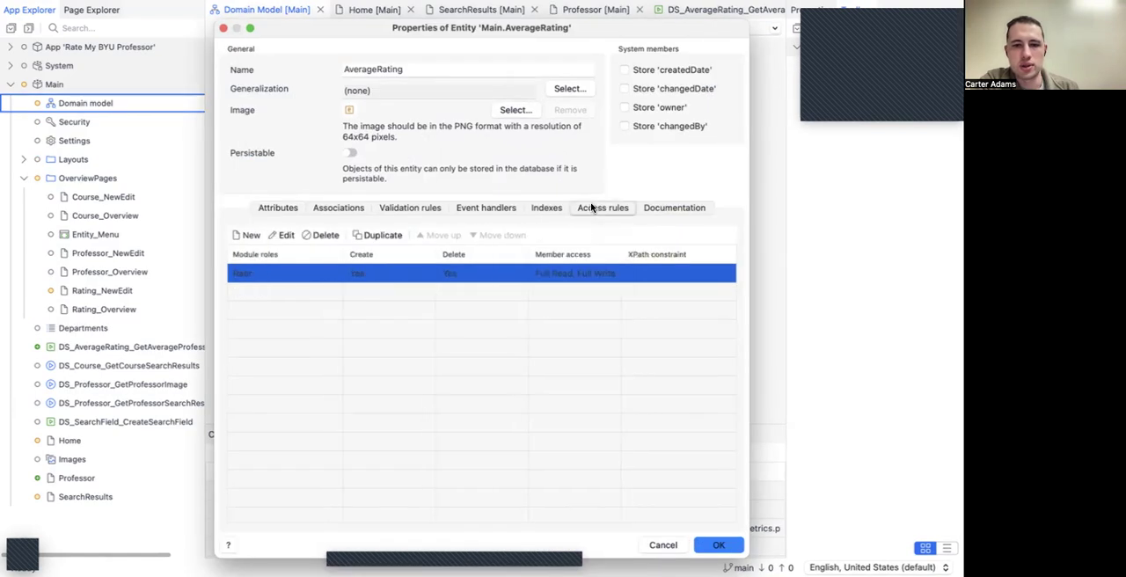
{"action": "double_click", "coordinate": [335, 276]}
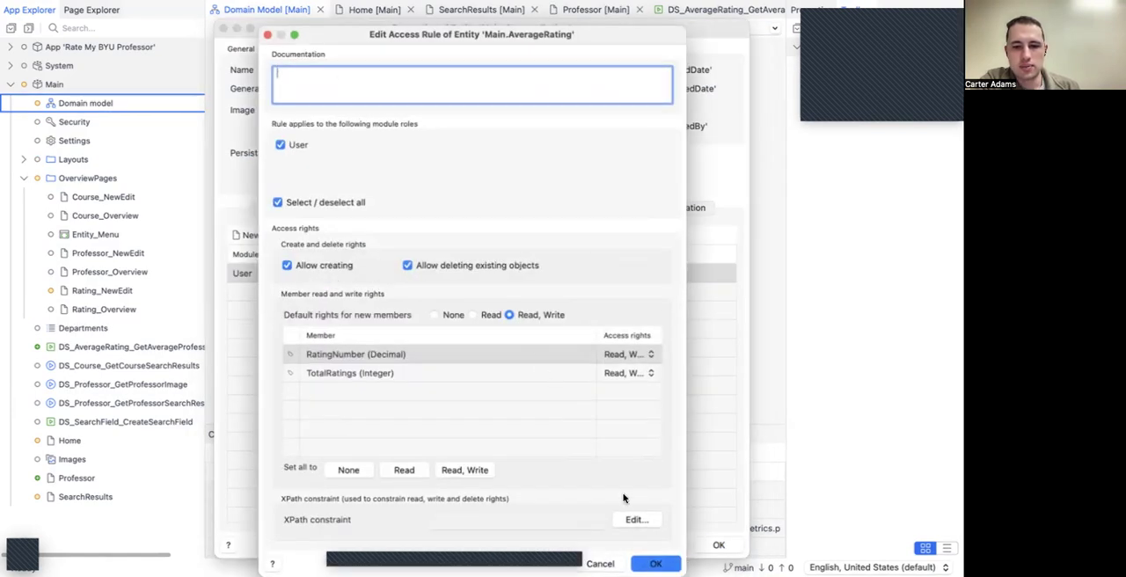
{"action": "key", "text": "Return"}
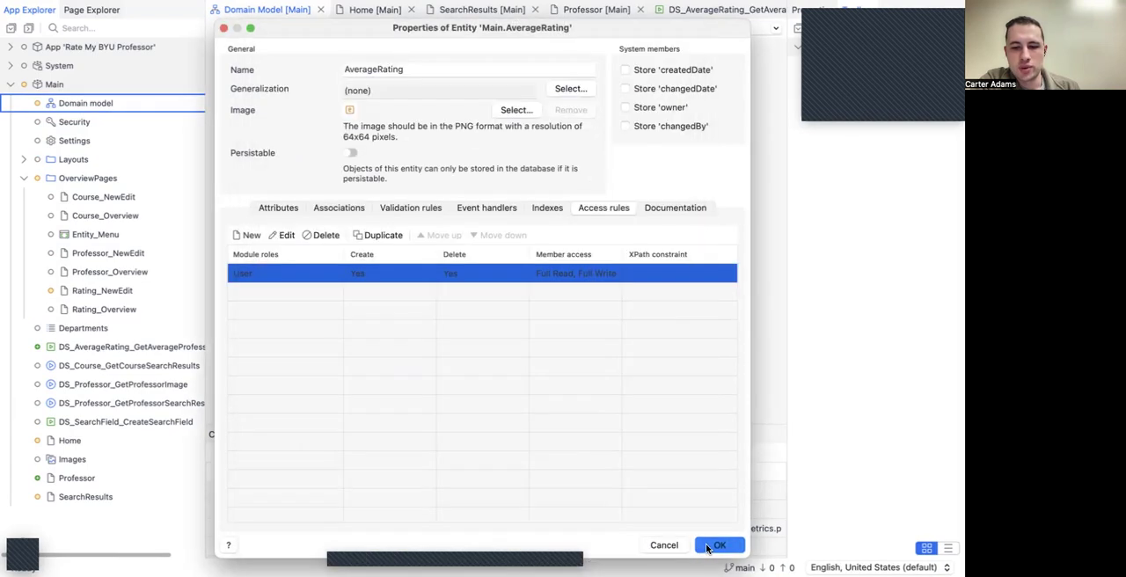
{"action": "key", "text": "Return"}
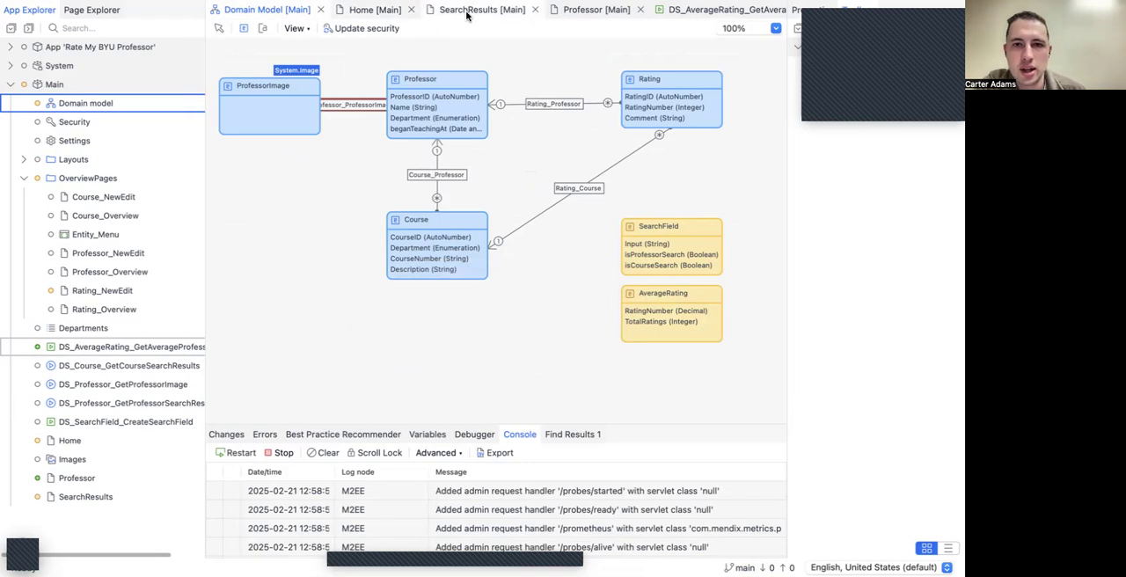
Step: In the nanoflow's Create AverageRating activity, add a change item that sets TotalRatings to $RatingCount
{"action": "left_click", "coordinate": [689, 10]}
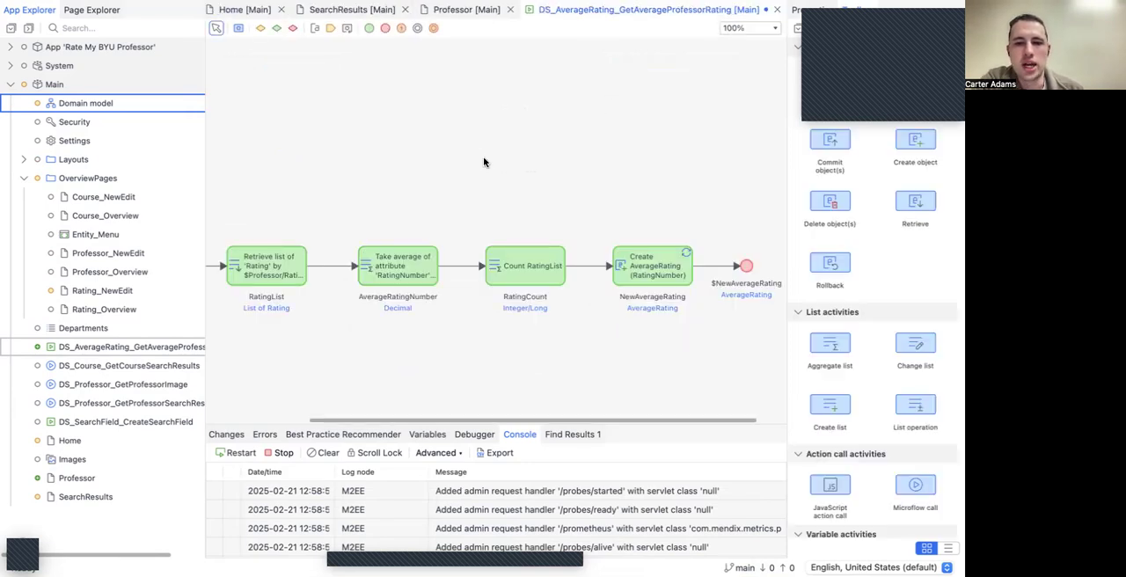
{"action": "double_click", "coordinate": [684, 263]}
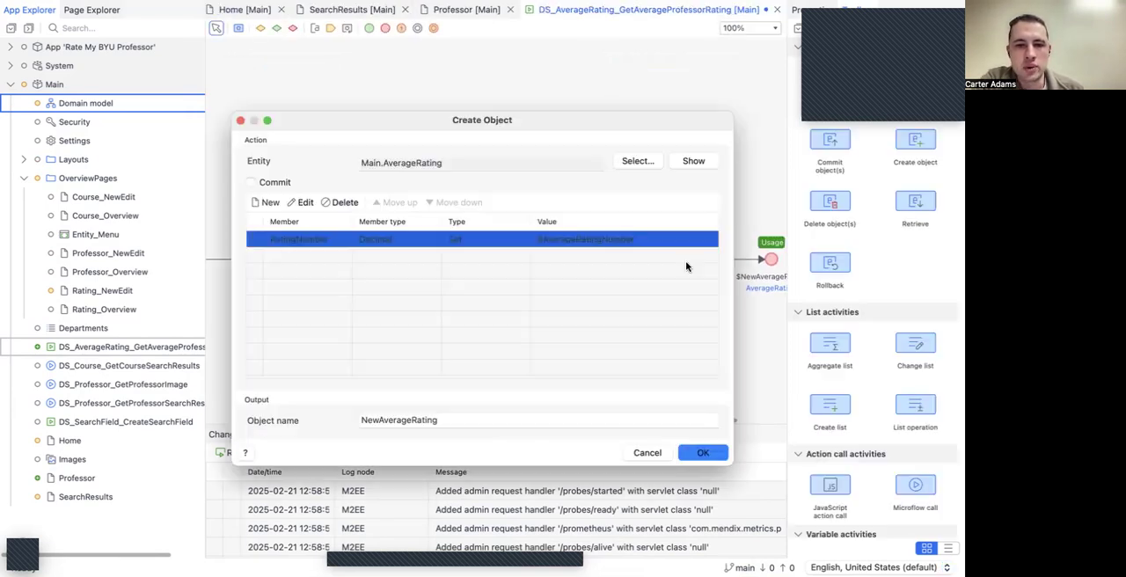
{"action": "left_click", "coordinate": [341, 267]}
{"action": "left_click", "coordinate": [269, 203]}
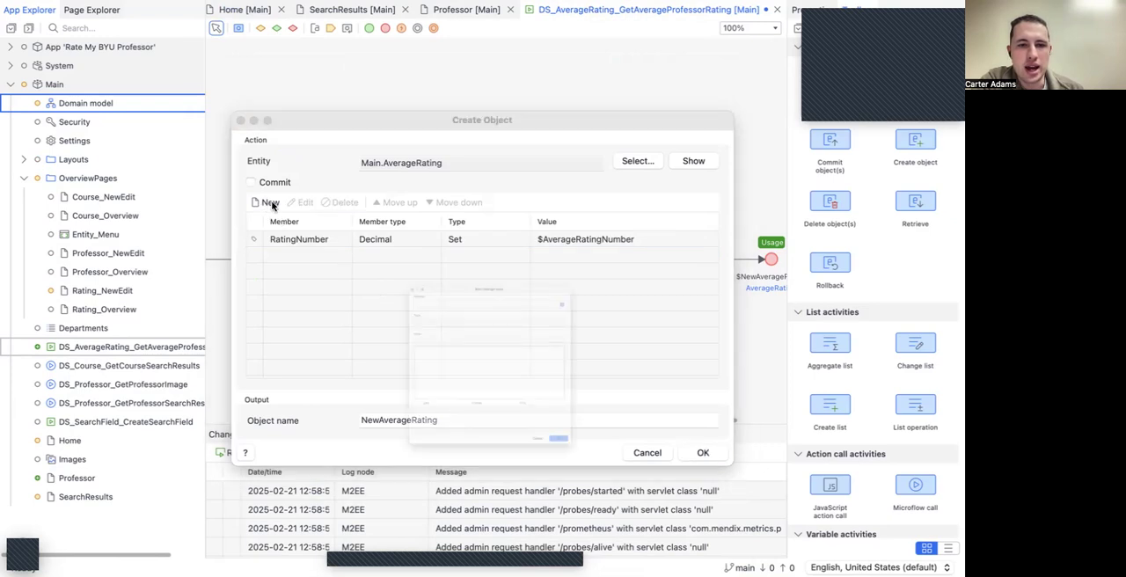
{"action": "left_click", "coordinate": [329, 206]}
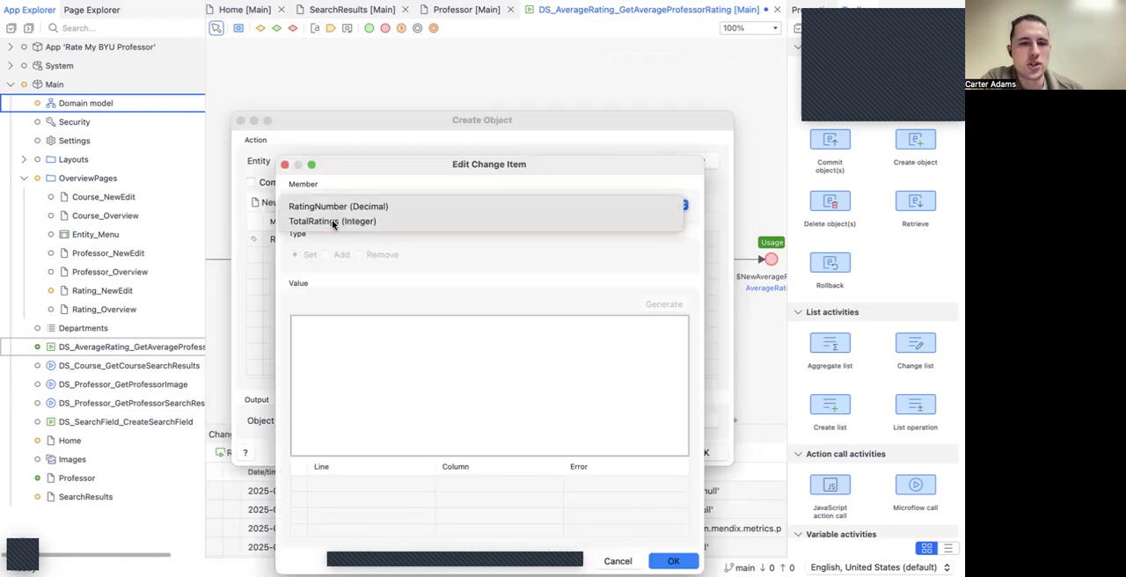
{"action": "left_click", "coordinate": [333, 222]}
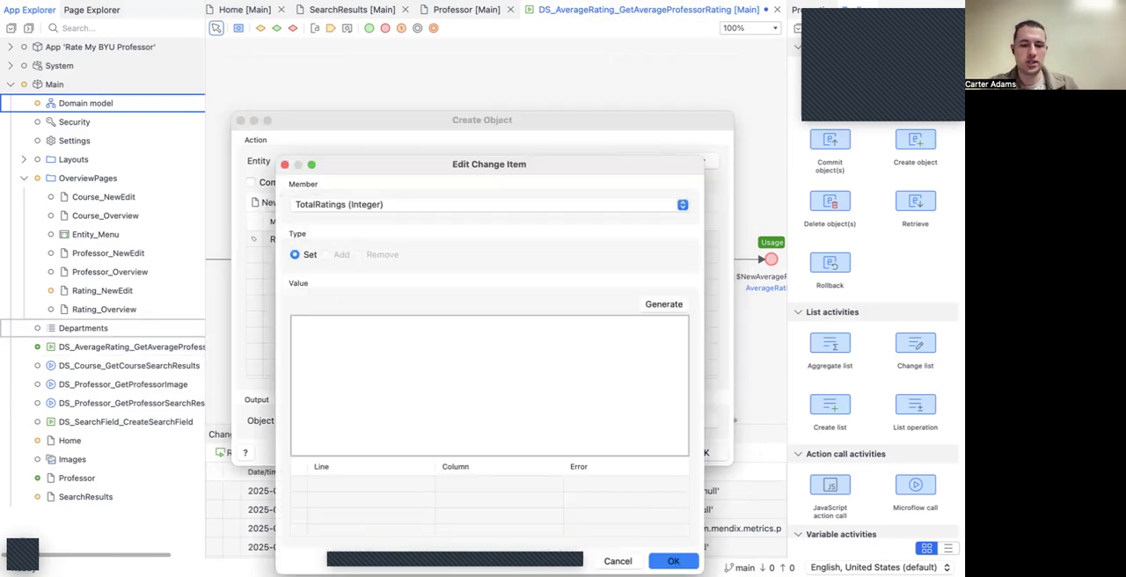
{"action": "type", "text": "$RatingCount"}
{"action": "key", "text": "Return"}
{"action": "left_click", "coordinate": [673, 561]}
{"action": "left_click", "coordinate": [702, 455]}
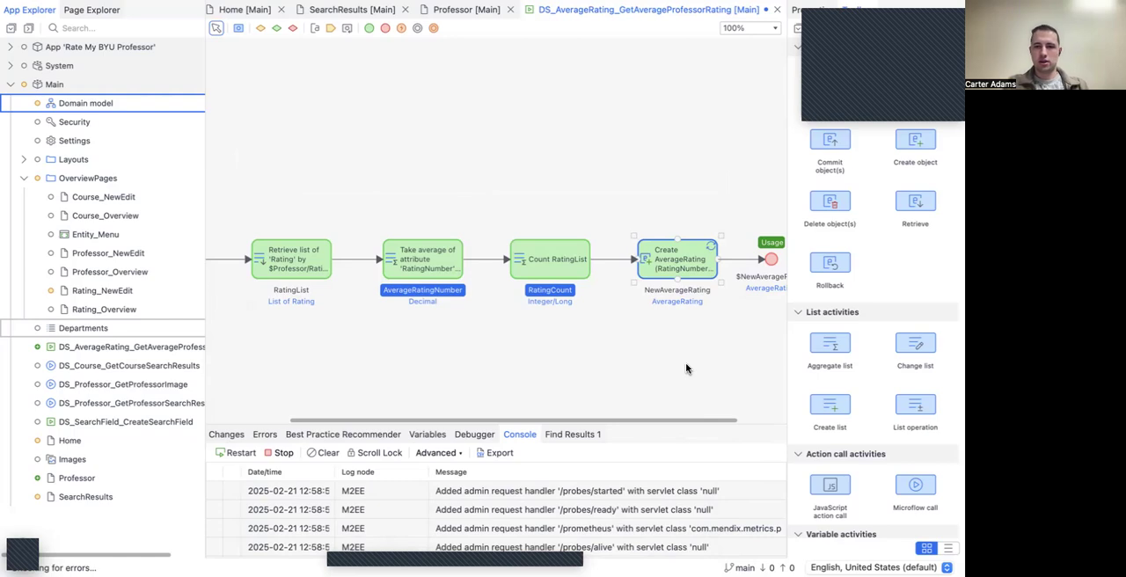
Step: Review the activity sequence of the DS_AverageRating_GetAverageProfessorRating nanoflow and save it
{"action": "left_click", "coordinate": [651, 364]}
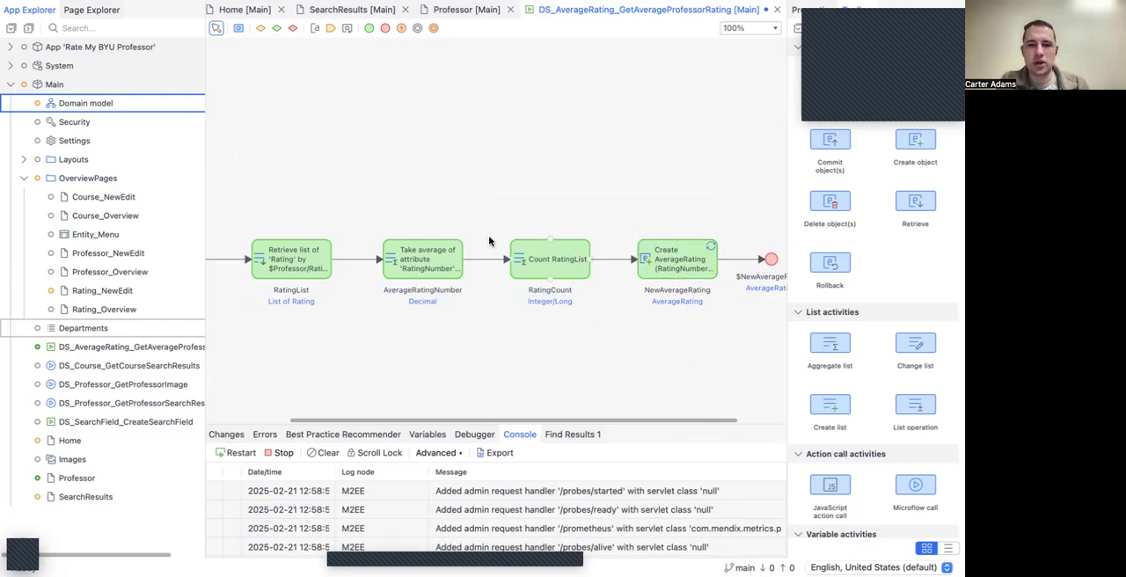
{"action": "scroll", "coordinate": [438, 240], "scroll_direction": "left", "scroll_amount": 2}
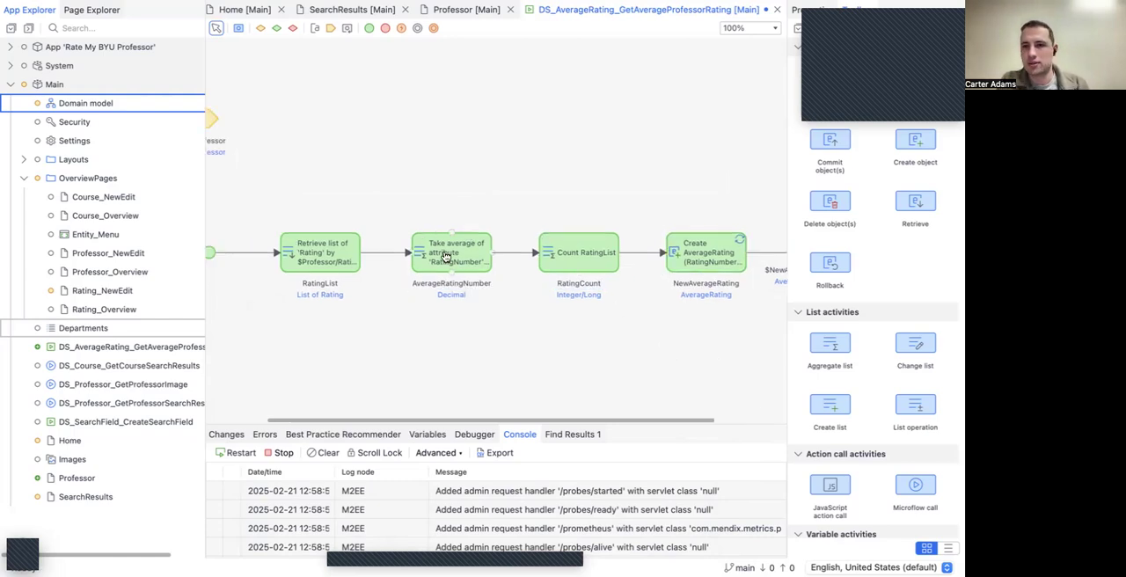
{"action": "scroll", "coordinate": [563, 253], "scroll_direction": "right", "scroll_amount": 2}
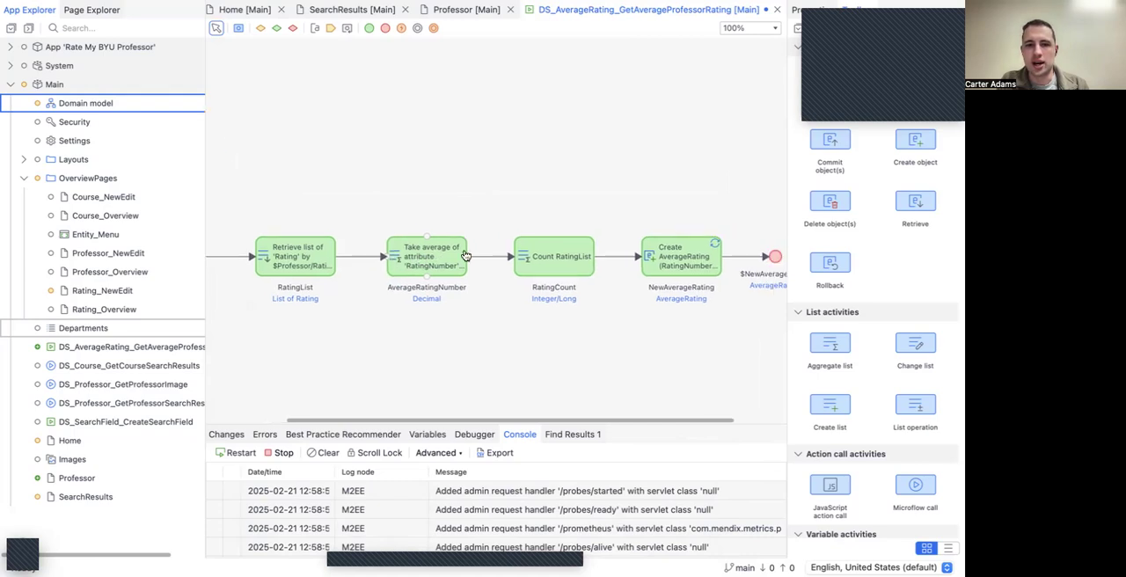
{"action": "scroll", "coordinate": [576, 253], "scroll_direction": "right", "scroll_amount": 3}
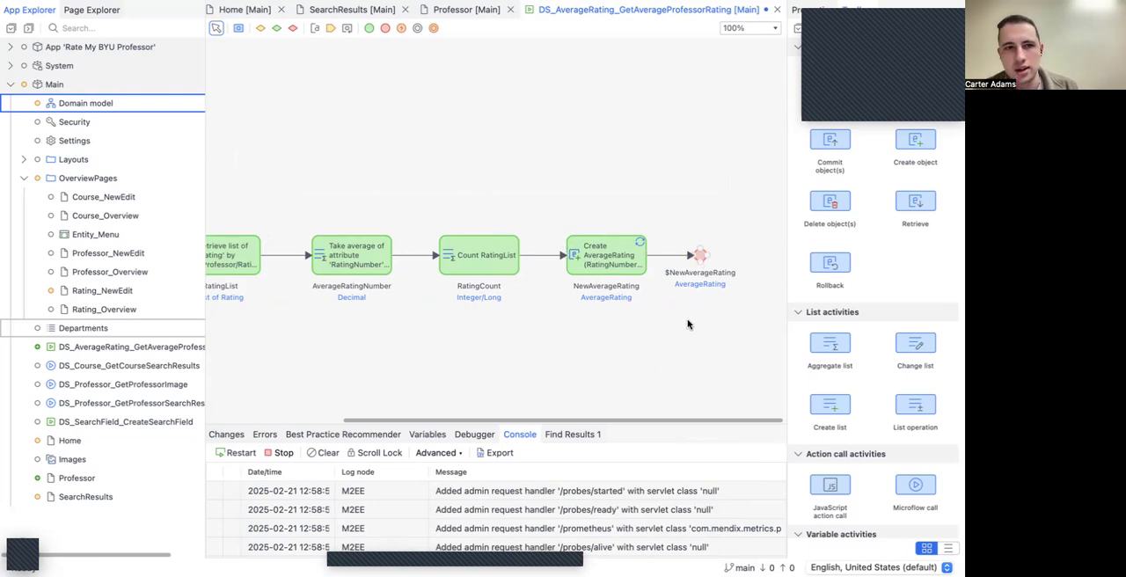
{"action": "key", "text": "super+s"}
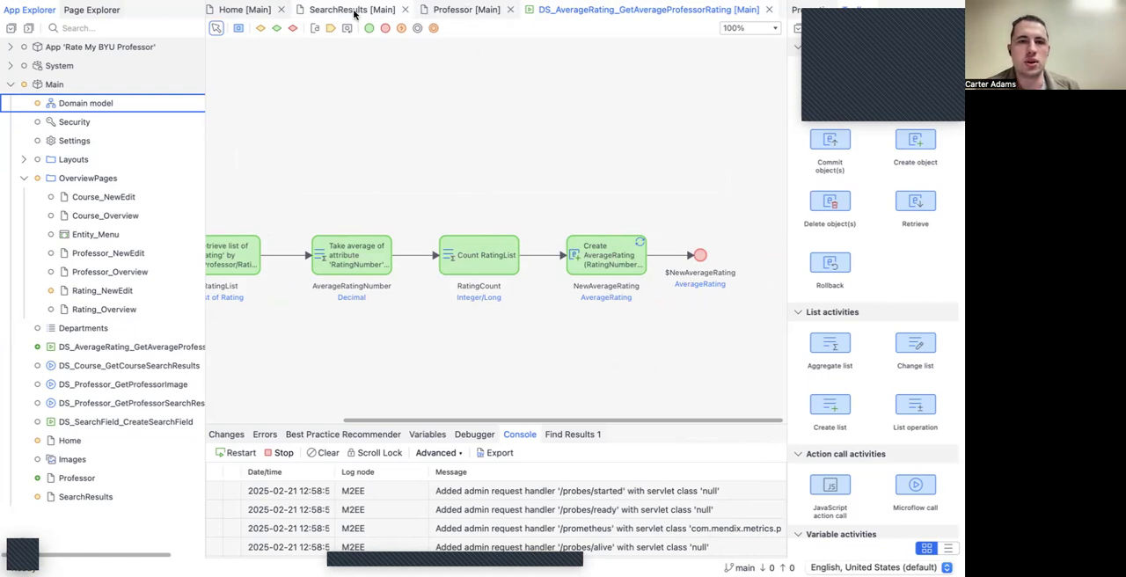
Step: On the Professor page, change the caption template of the review-count text to "Based on {1} reviews"
{"action": "left_click", "coordinate": [466, 10]}
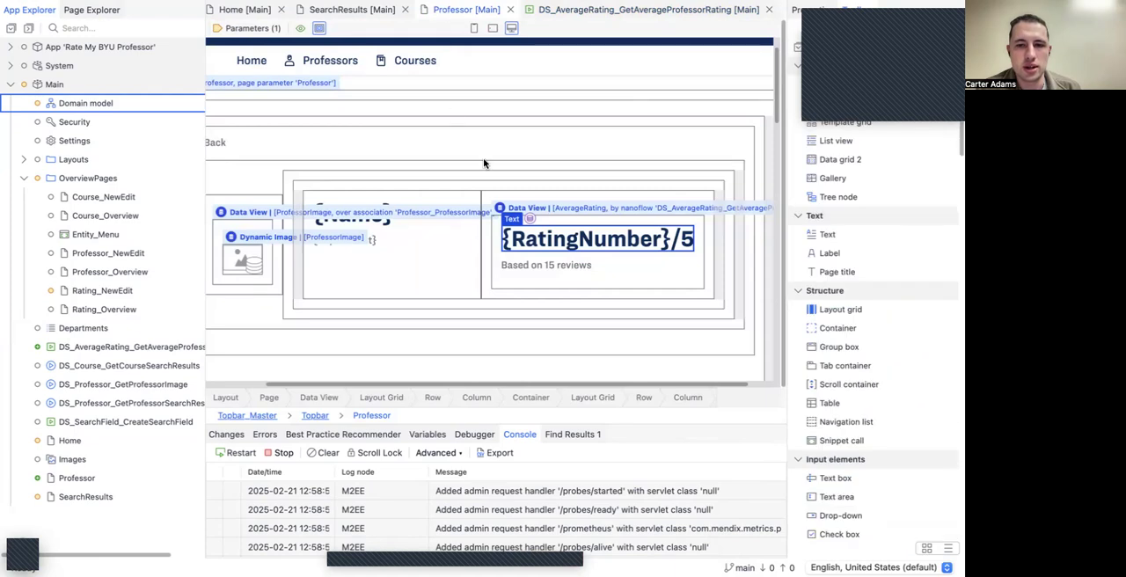
{"action": "double_click", "coordinate": [562, 270]}
{"action": "left_click", "coordinate": [633, 219]}
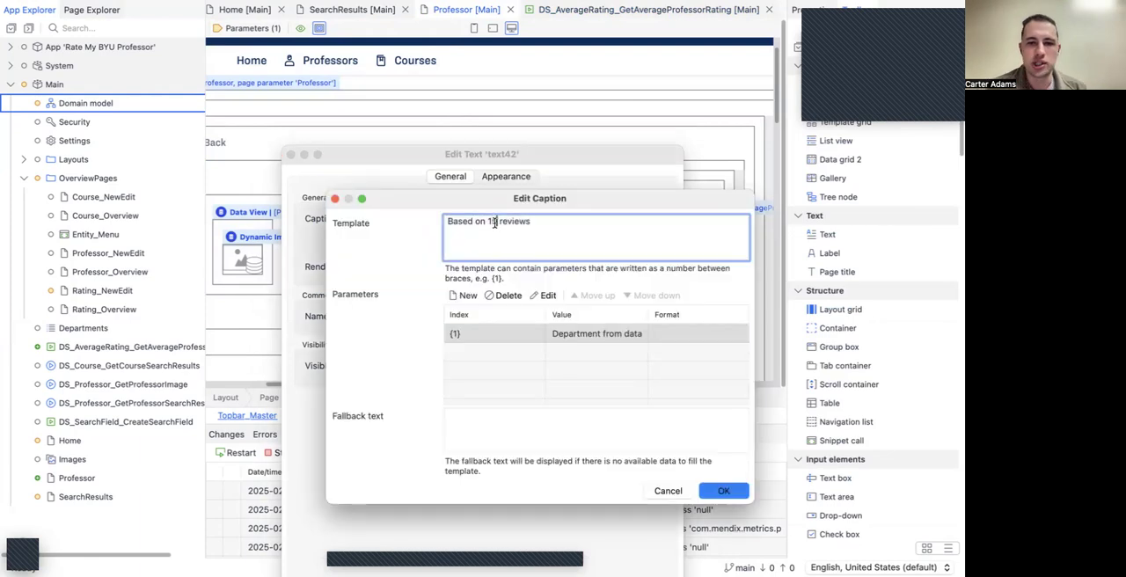
{"action": "double_click", "coordinate": [494, 222]}
{"action": "key", "text": "BackSpace"}
{"action": "type", "text": "{}"}
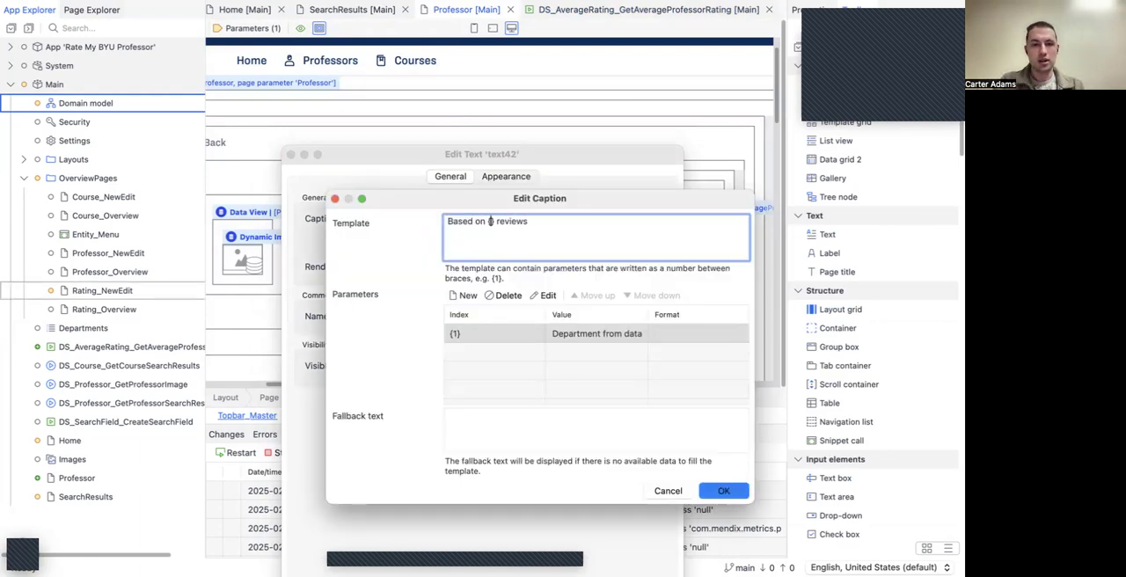
{"action": "type", "text": "1"}
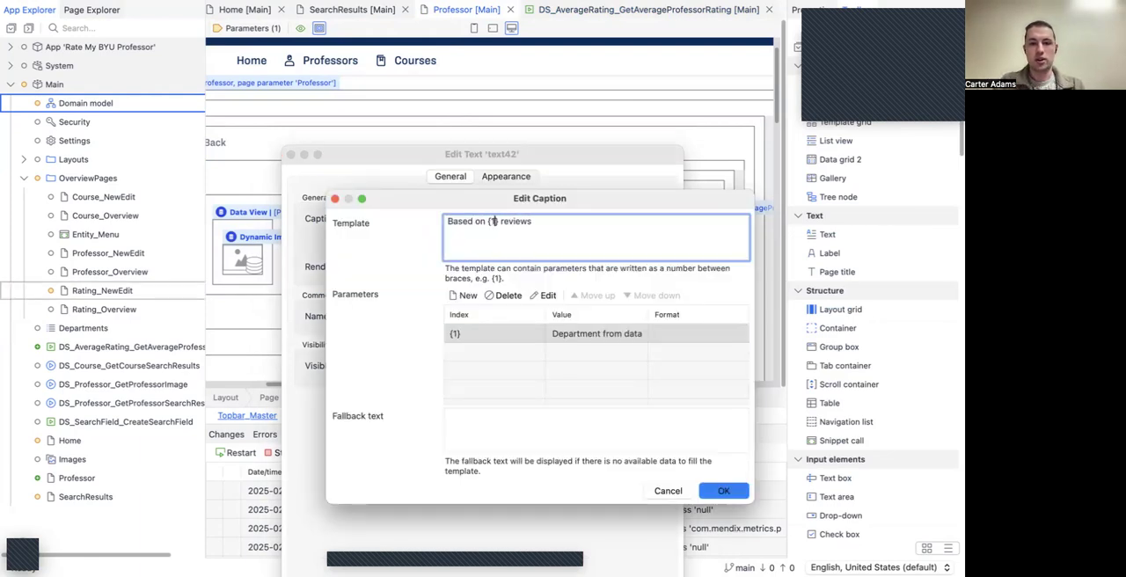
Step: Bind caption parameter {1} to the TotalRatings attribute from the AverageRating data view and save the Professor page
{"action": "double_click", "coordinate": [518, 333]}
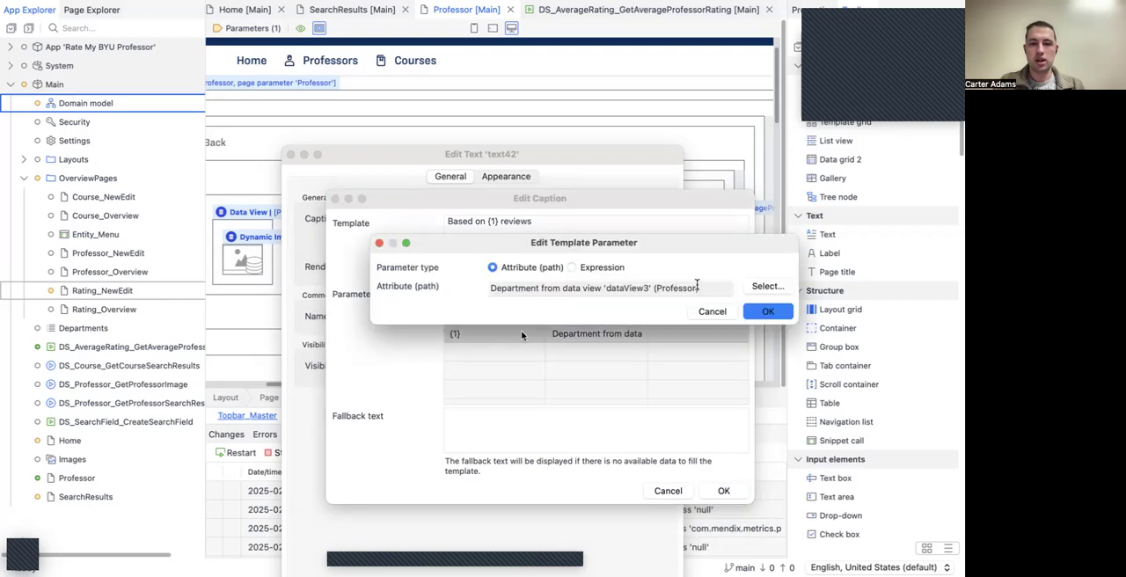
{"action": "left_click", "coordinate": [754, 287]}
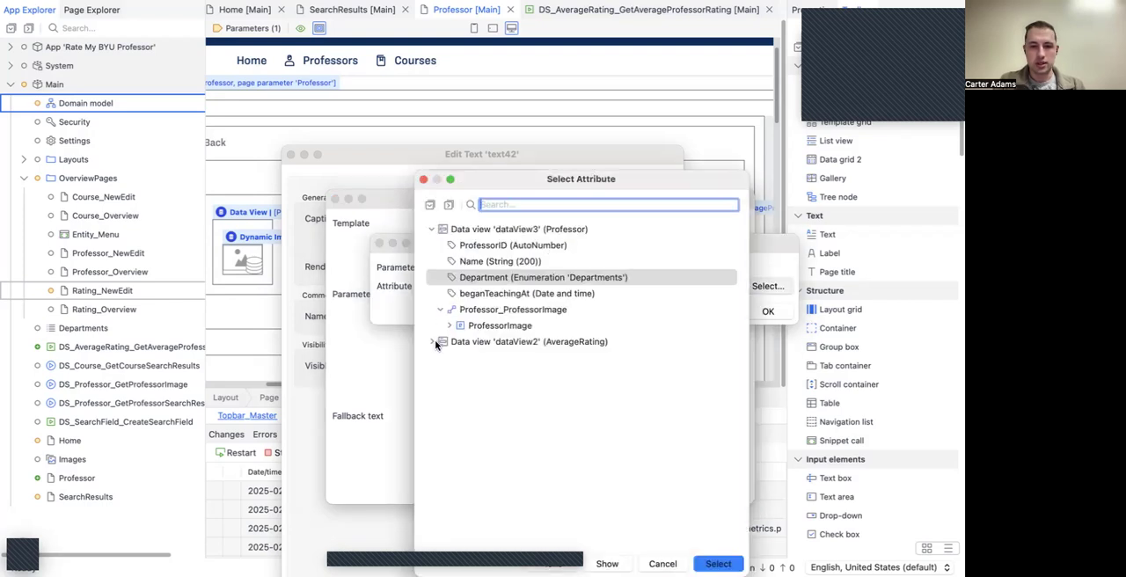
{"action": "left_click", "coordinate": [433, 342]}
{"action": "left_click", "coordinate": [497, 372]}
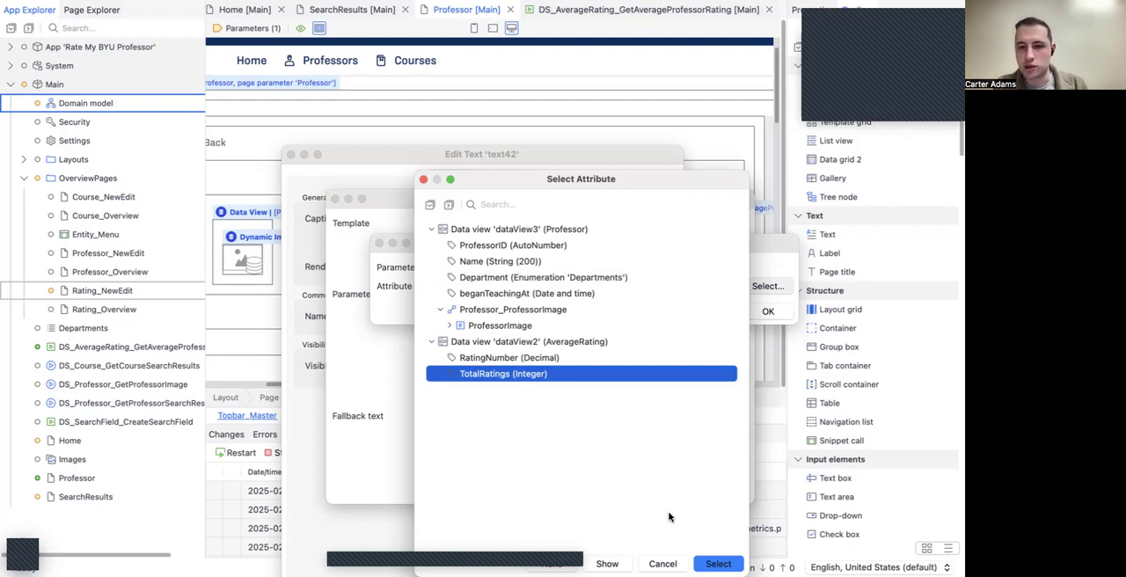
{"action": "left_click", "coordinate": [718, 563]}
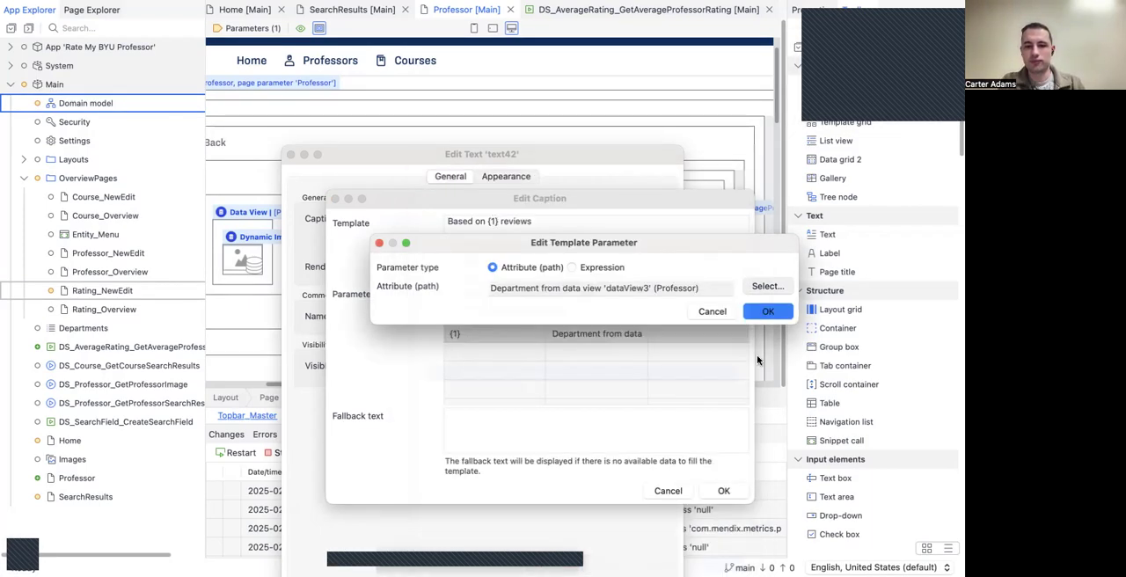
{"action": "left_click", "coordinate": [713, 361]}
{"action": "left_click", "coordinate": [722, 491]}
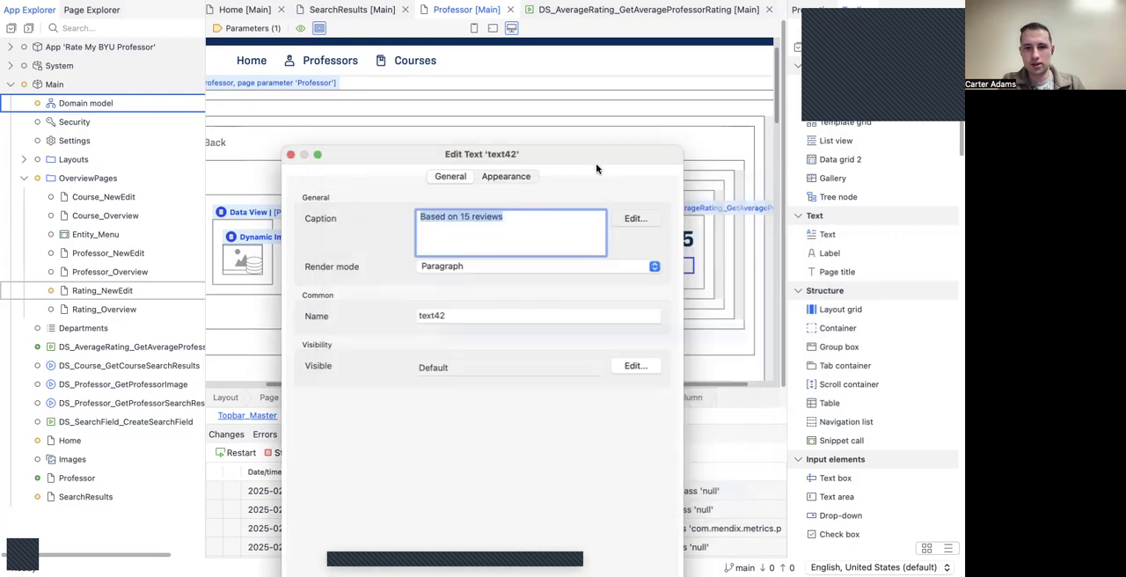
{"action": "left_click", "coordinate": [644, 495]}
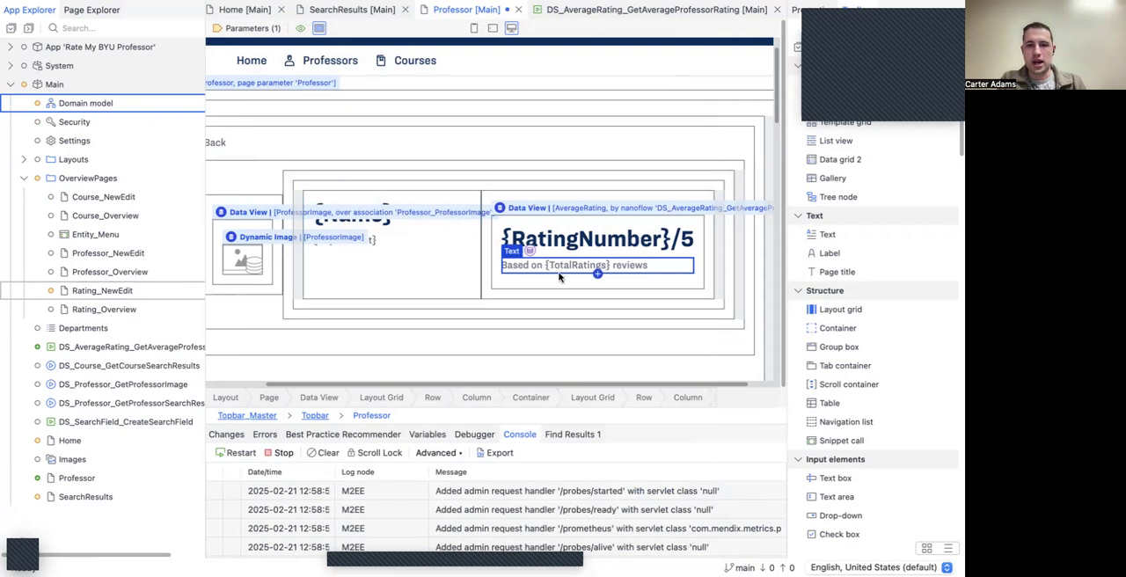
{"action": "key", "text": "ctrl+s"}
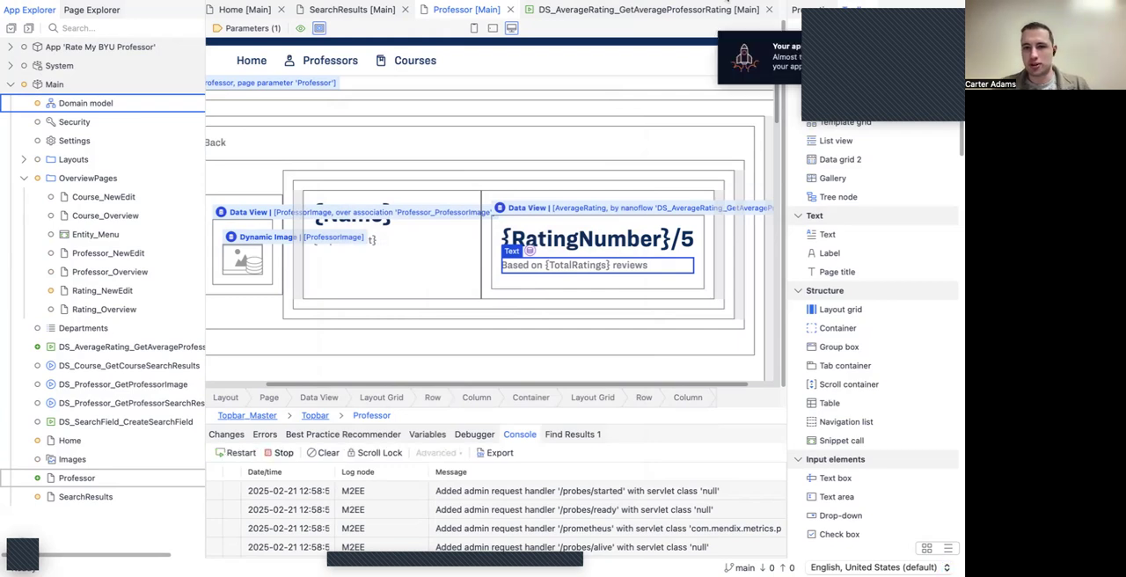
{"action": "scroll", "coordinate": [599, 148], "scroll_direction": "down", "scroll_amount": 5}
{"action": "scroll", "coordinate": [599, 148], "scroll_direction": "down", "scroll_amount": 3}
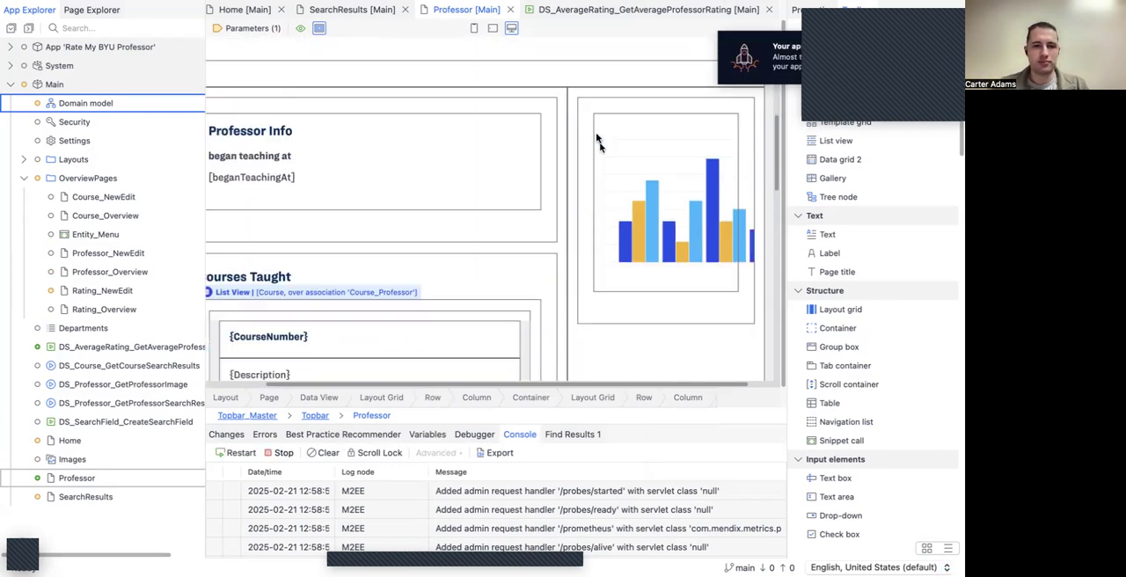
{"action": "scroll", "coordinate": [595, 136], "scroll_direction": "up", "scroll_amount": 1}
{"action": "scroll", "coordinate": [595, 137], "scroll_direction": "up", "scroll_amount": 8}
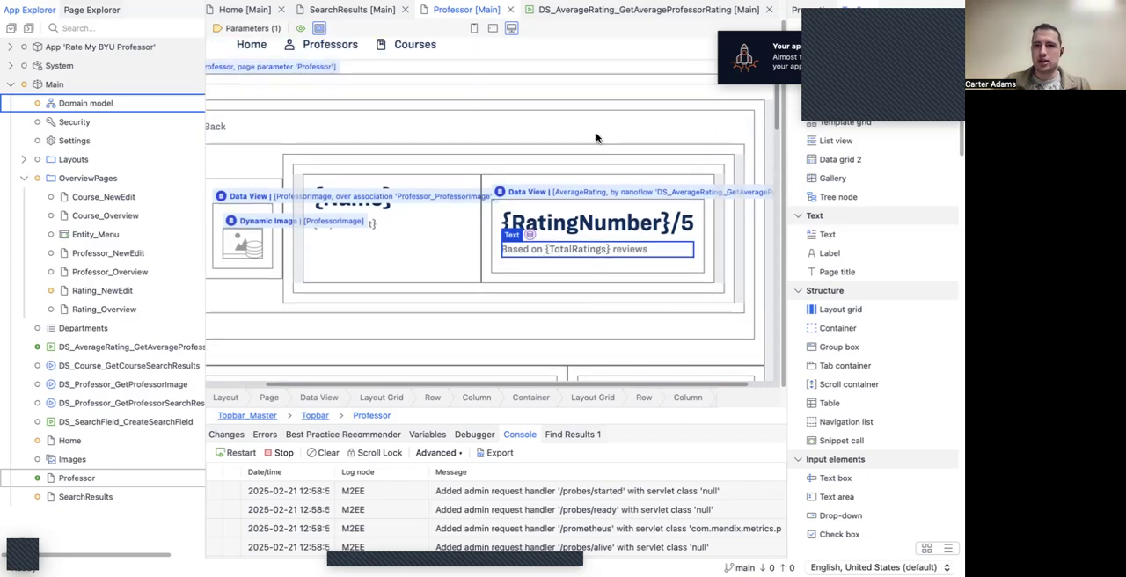
{"action": "scroll", "coordinate": [594, 136], "scroll_direction": "up", "scroll_amount": 1}
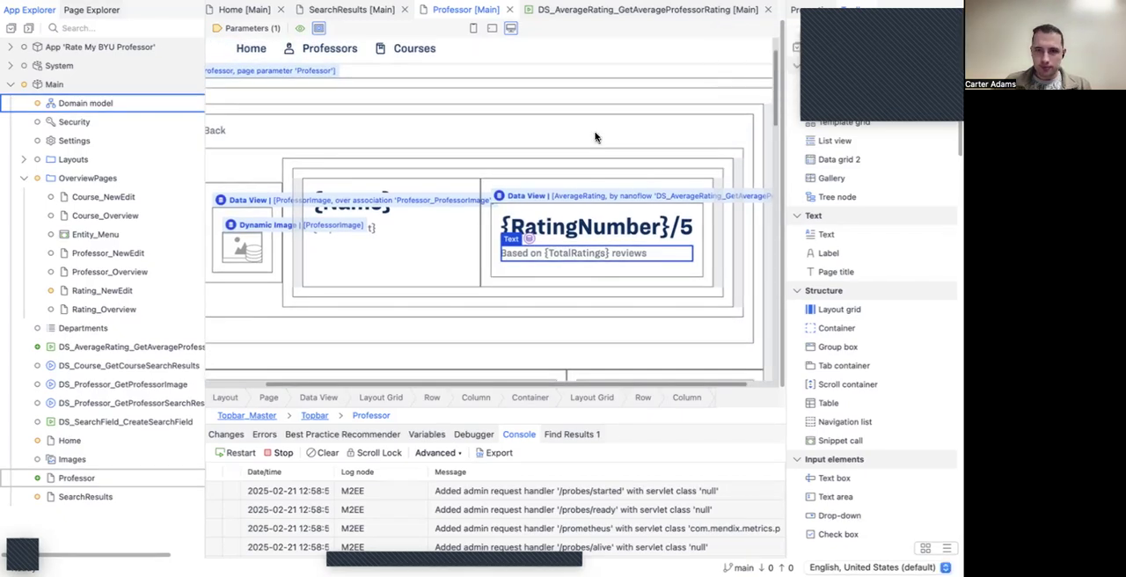
{"action": "scroll", "coordinate": [594, 136], "scroll_direction": "up", "scroll_amount": 1}
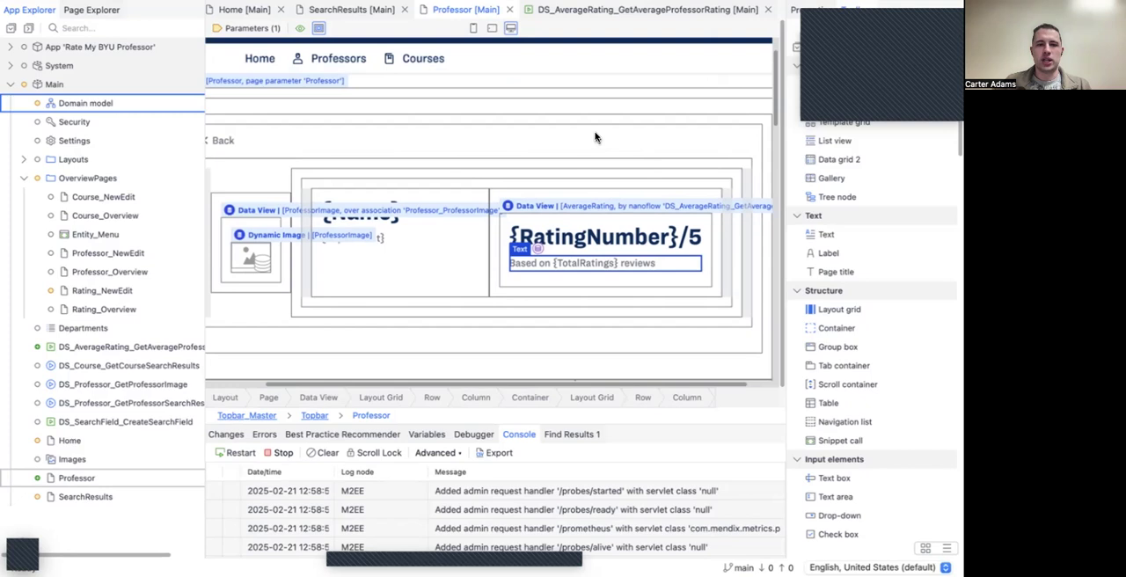
{"action": "scroll", "coordinate": [594, 136], "scroll_direction": "up", "scroll_amount": 3}
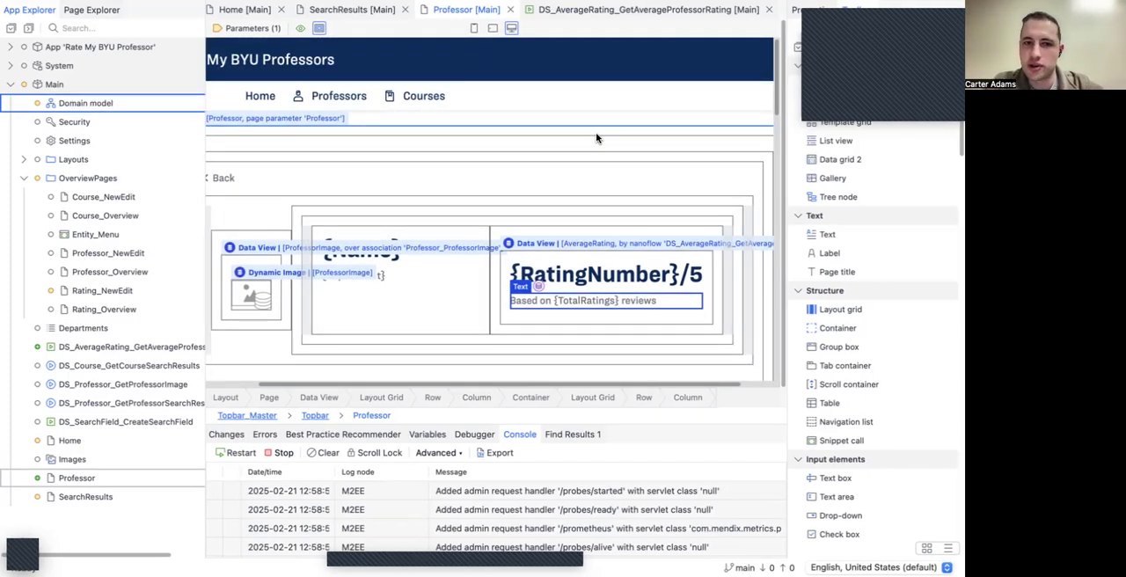
{"action": "scroll", "coordinate": [541, 250], "scroll_direction": "down", "scroll_amount": 1}
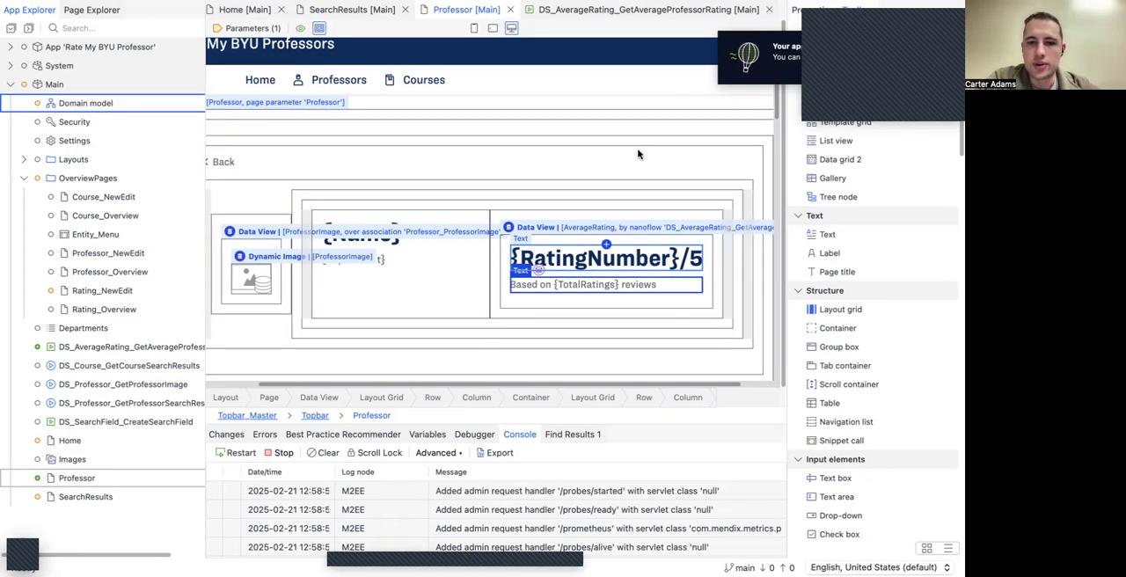
{"action": "scroll", "coordinate": [608, 190], "scroll_direction": "down", "scroll_amount": 2}
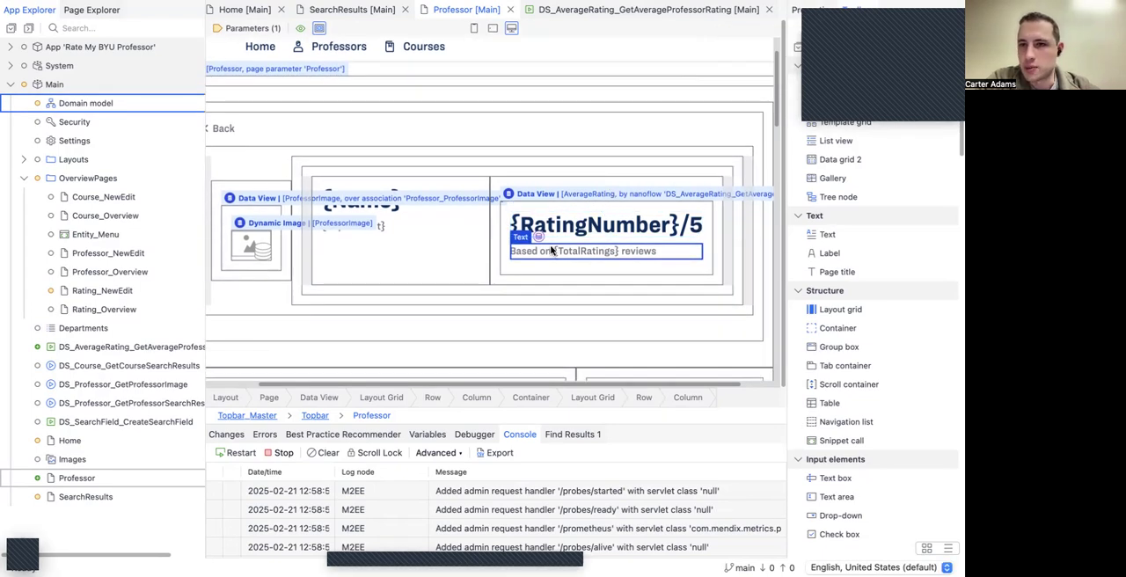
{"action": "scroll", "coordinate": [551, 251], "scroll_direction": "down", "scroll_amount": 10}
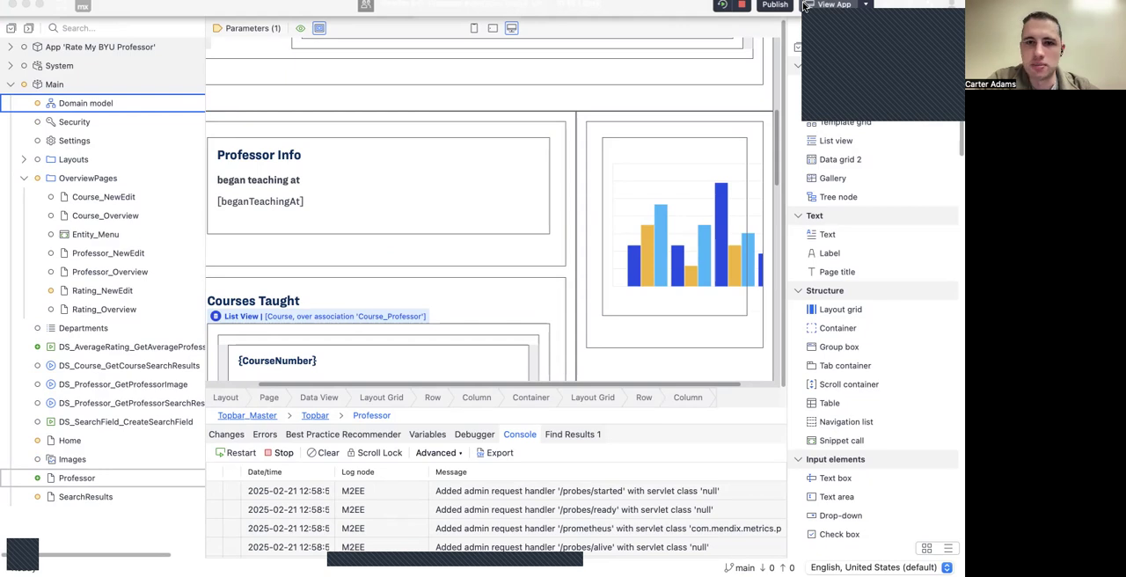
Step: Switch to the running app in the browser, search for a professor by first name and open the matching professor's page
{"action": "left_click", "coordinate": [803, 5]}
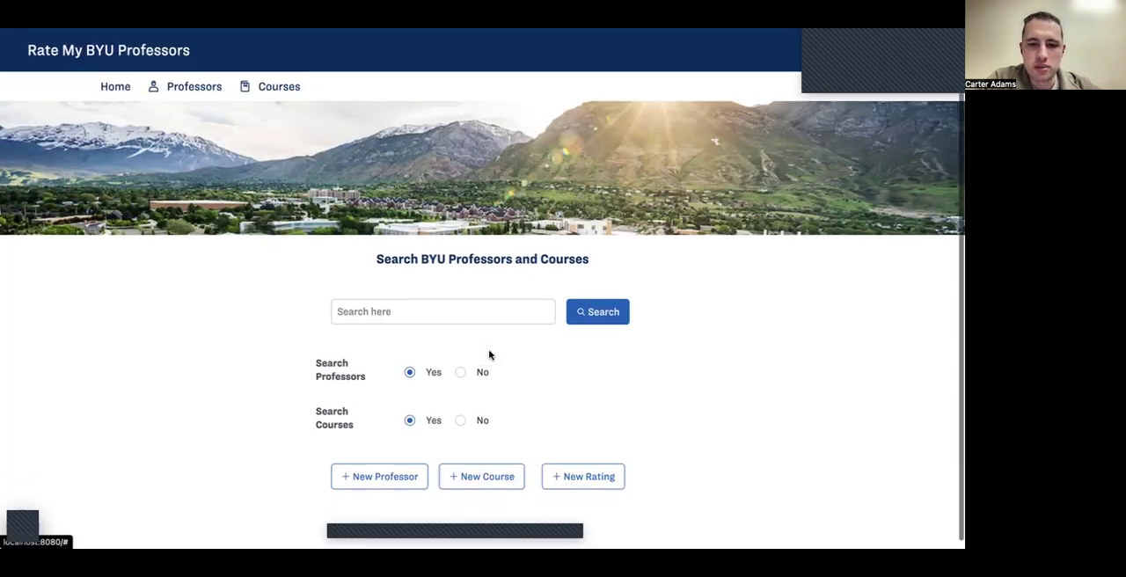
{"action": "left_click", "coordinate": [454, 306]}
{"action": "type", "text": "Scott"}
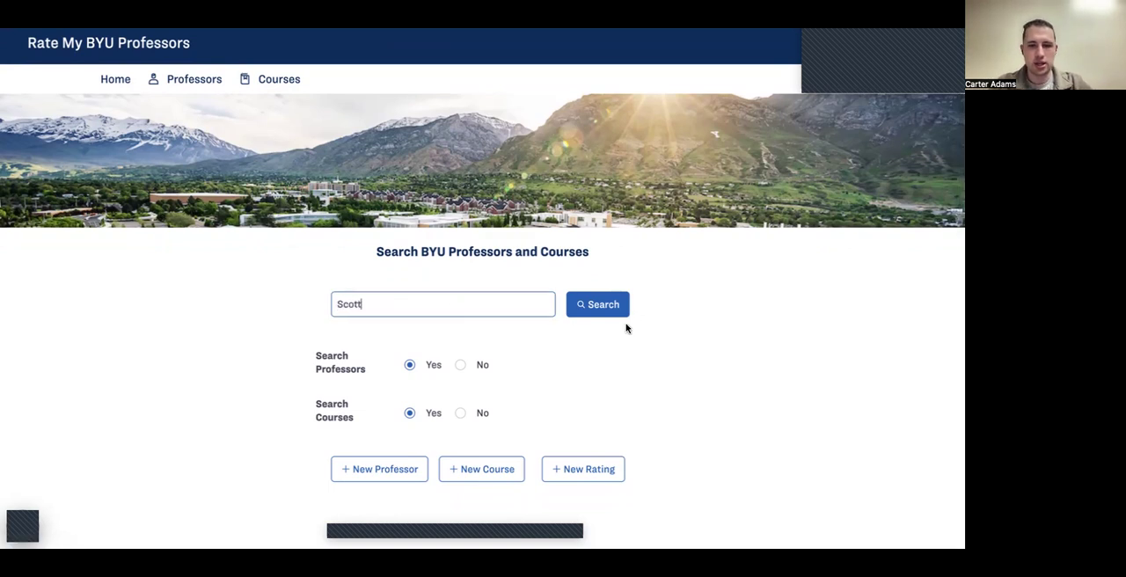
{"action": "left_click", "coordinate": [578, 307]}
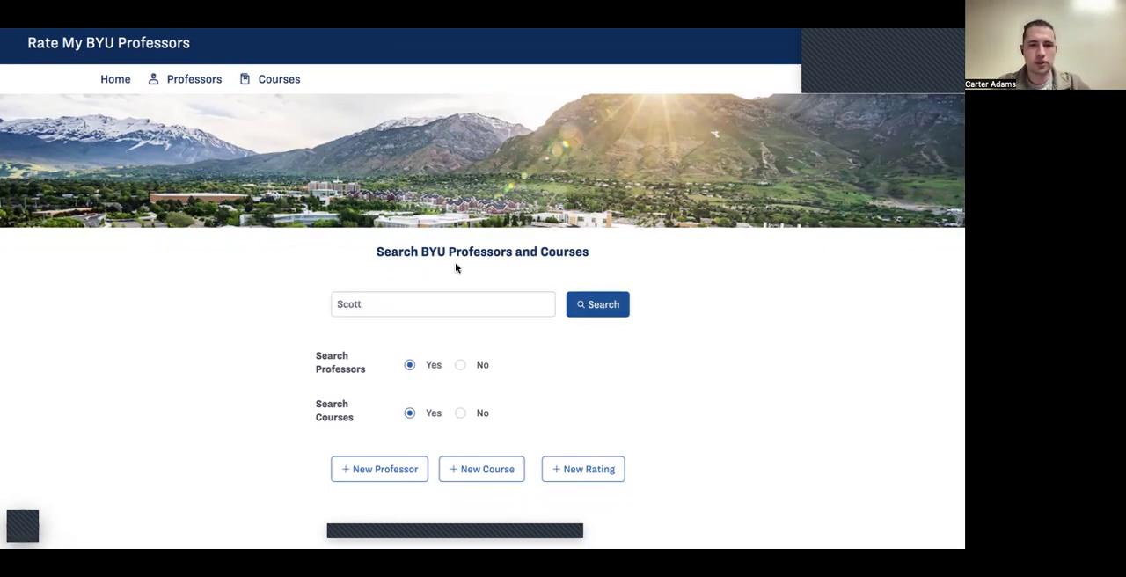
{"action": "left_click", "coordinate": [256, 207]}
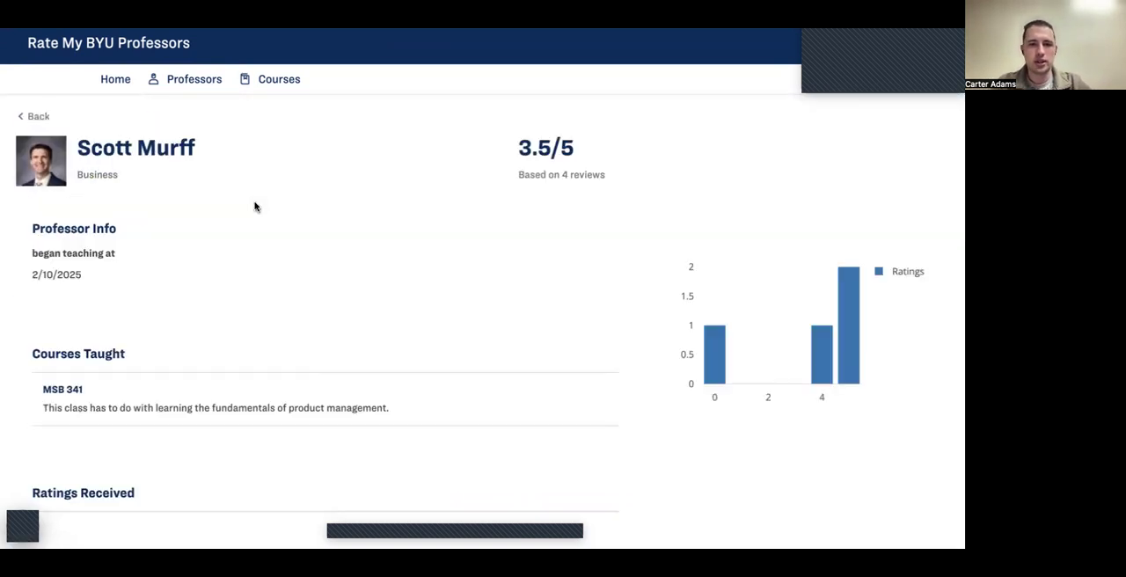
Step: Compare the professor's average rating and review count with the individual entries under Ratings Received
{"action": "scroll", "coordinate": [357, 257], "scroll_direction": "down", "scroll_amount": 1}
{"action": "scroll", "coordinate": [357, 255], "scroll_direction": "up", "scroll_amount": 1}
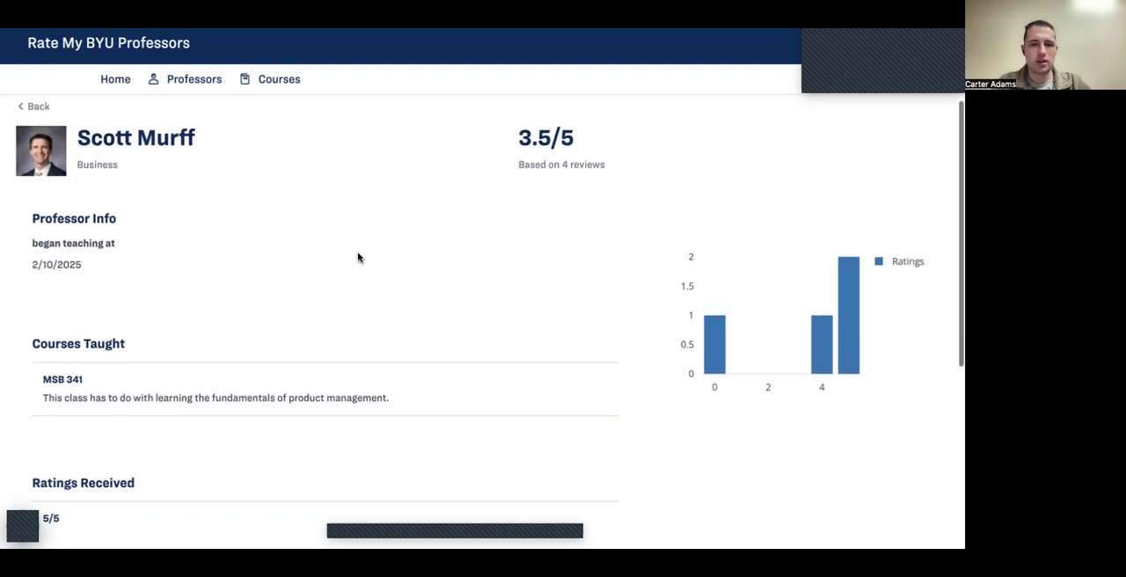
{"action": "double_click", "coordinate": [519, 173]}
{"action": "left_click", "coordinate": [620, 188]}
{"action": "scroll", "coordinate": [620, 188], "scroll_direction": "down", "scroll_amount": 5}
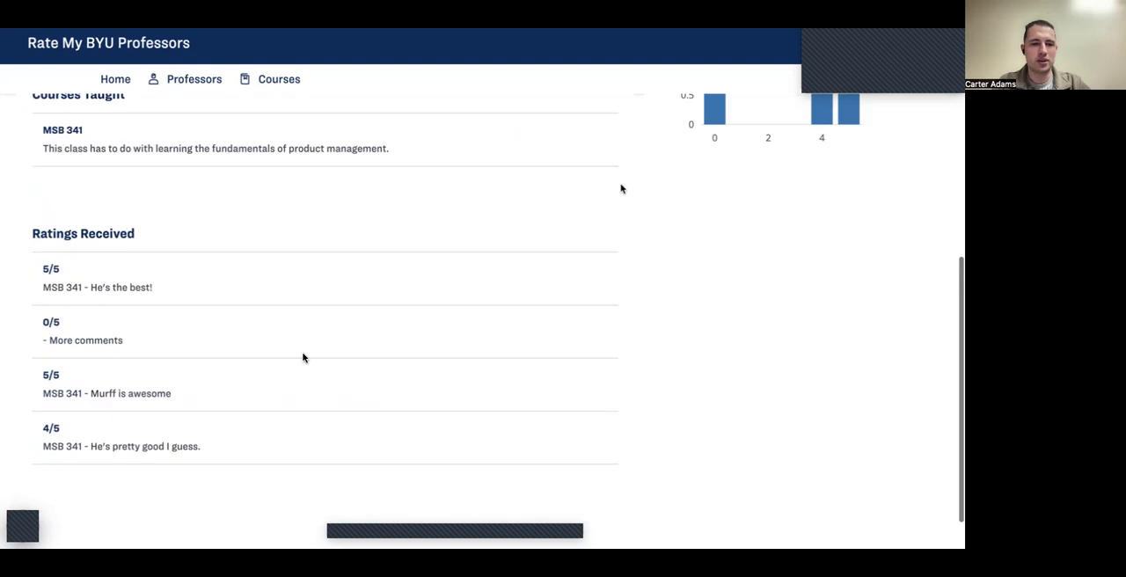
{"action": "scroll", "coordinate": [265, 453], "scroll_direction": "up", "scroll_amount": 1}
{"action": "scroll", "coordinate": [266, 454], "scroll_direction": "up", "scroll_amount": 3}
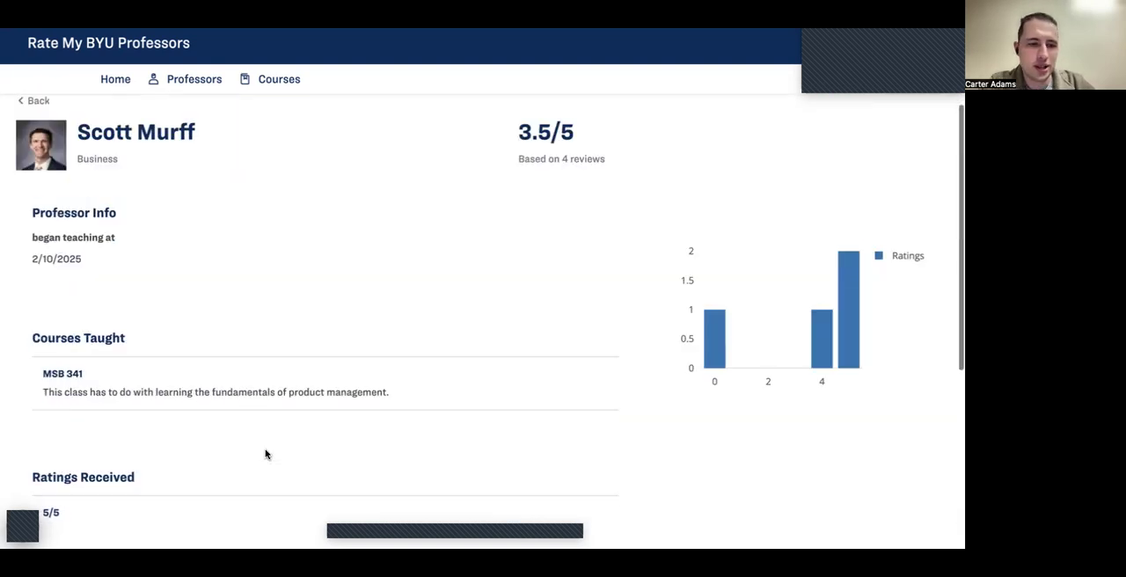
{"action": "scroll", "coordinate": [277, 393], "scroll_direction": "down", "scroll_amount": 2}
{"action": "scroll", "coordinate": [277, 393], "scroll_direction": "up", "scroll_amount": 1}
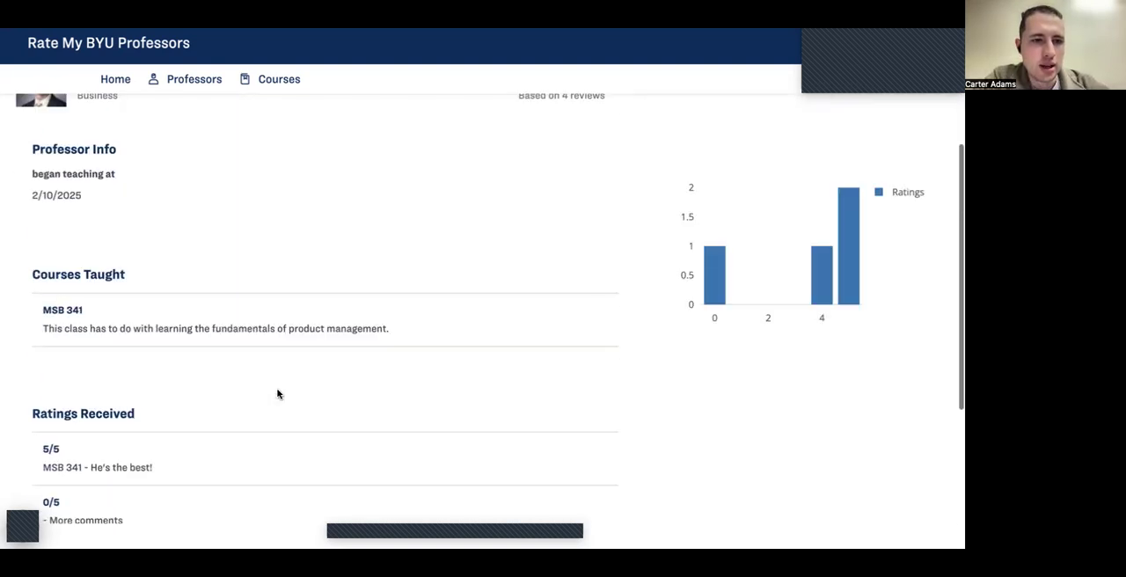
{"action": "scroll", "coordinate": [277, 393], "scroll_direction": "up", "scroll_amount": 1}
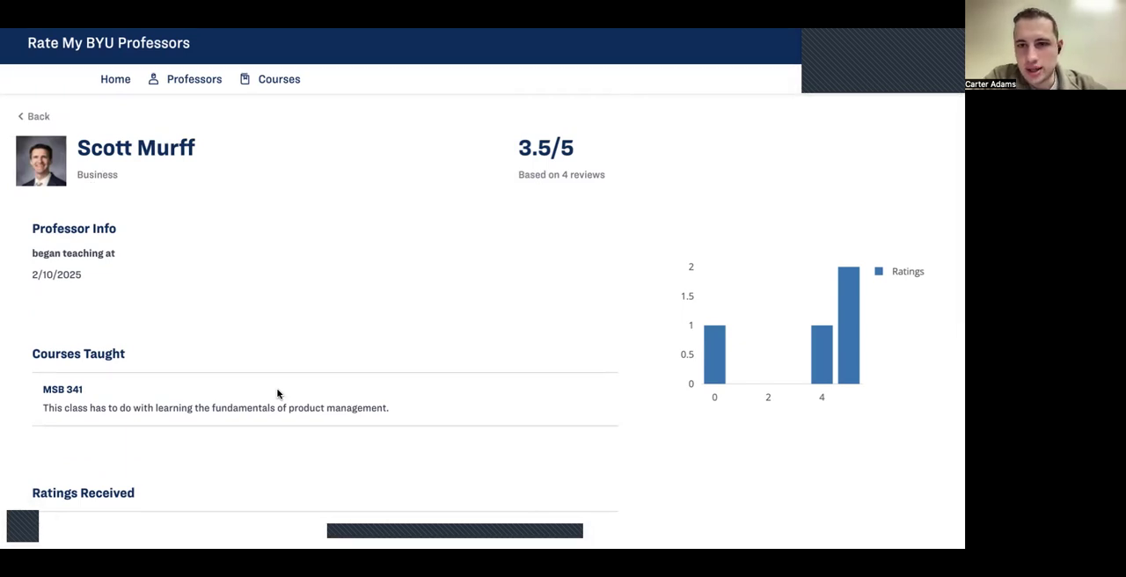
{"action": "scroll", "coordinate": [184, 338], "scroll_direction": "down", "scroll_amount": 3}
{"action": "scroll", "coordinate": [185, 337], "scroll_direction": "up", "scroll_amount": 3}
{"action": "scroll", "coordinate": [196, 336], "scroll_direction": "down", "scroll_amount": 1}
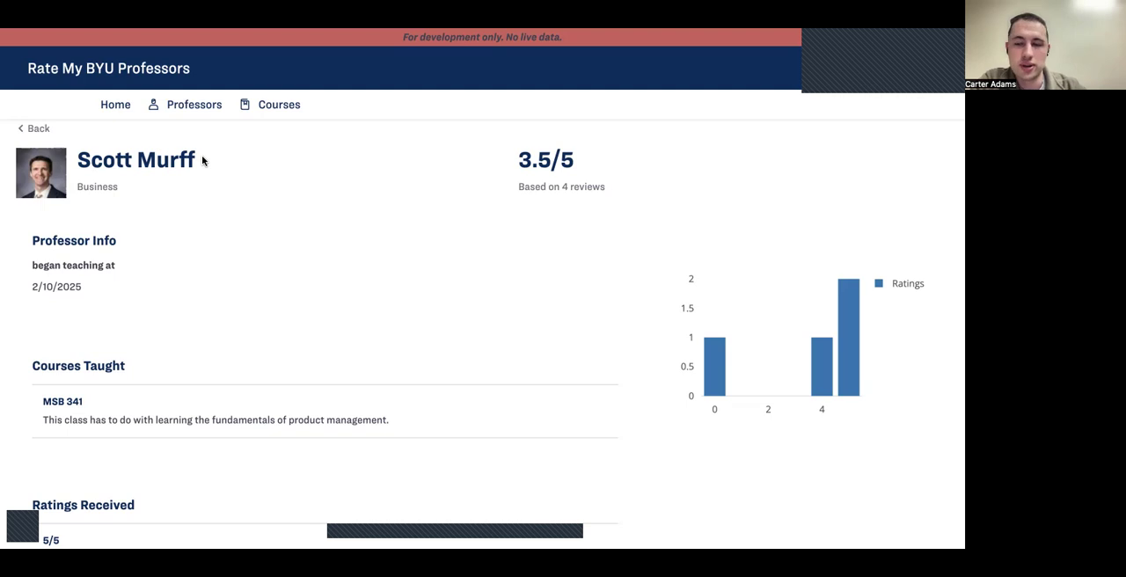
{"action": "triple_click", "coordinate": [201, 156]}
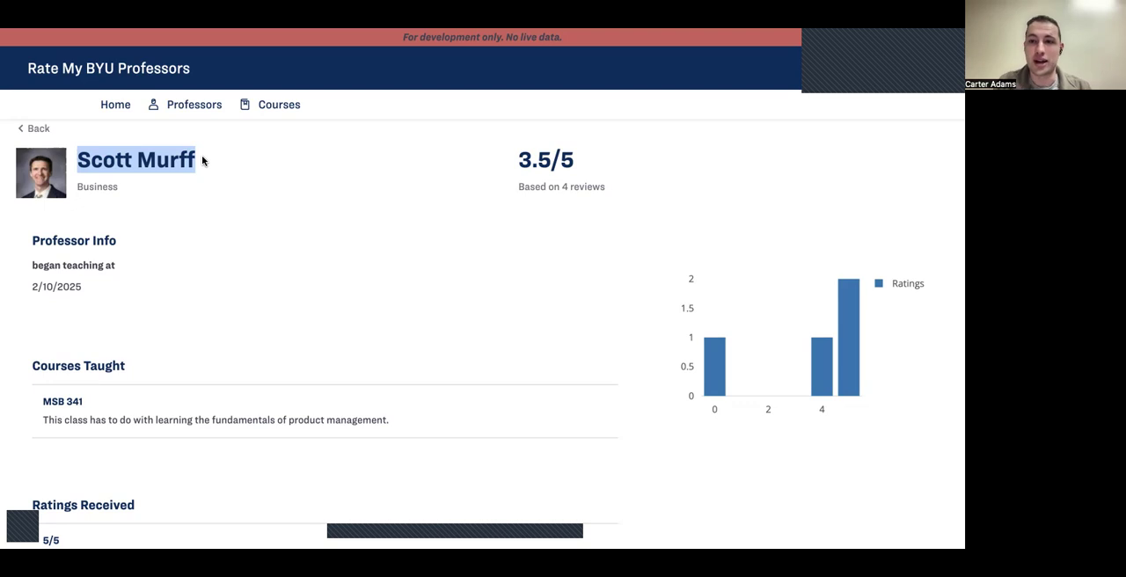
{"action": "left_click", "coordinate": [178, 221]}
{"action": "scroll", "coordinate": [178, 220], "scroll_direction": "up", "scroll_amount": 1}
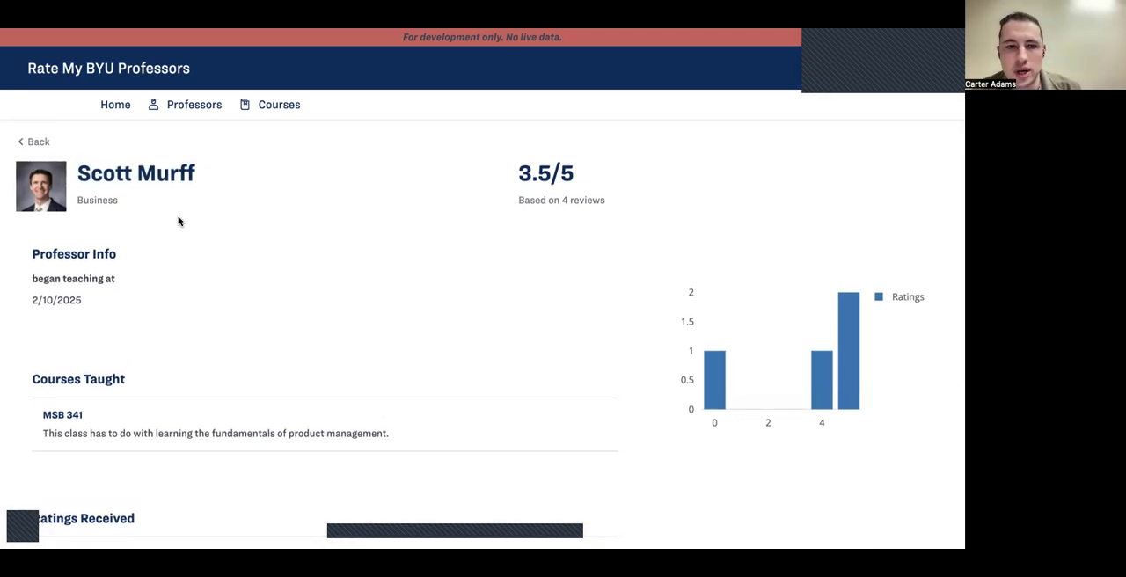
{"action": "scroll", "coordinate": [178, 221], "scroll_direction": "down", "scroll_amount": 3}
{"action": "scroll", "coordinate": [178, 221], "scroll_direction": "up", "scroll_amount": 3}
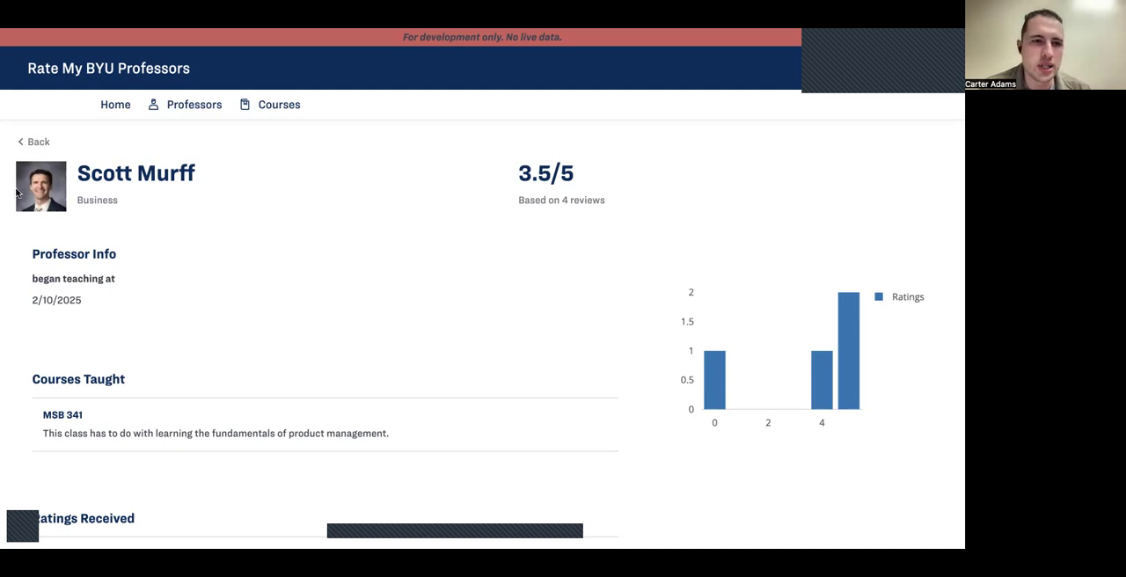
Step: Return to the home page, search for the same professor by a partial first name, and review the professor's page
{"action": "left_click", "coordinate": [98, 116]}
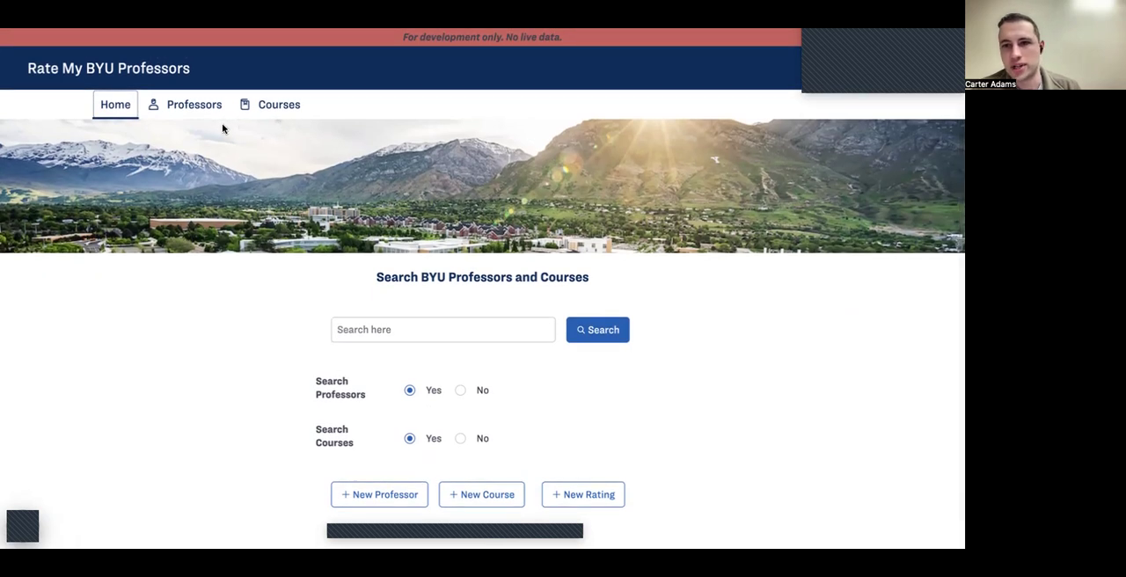
{"action": "left_click", "coordinate": [363, 333]}
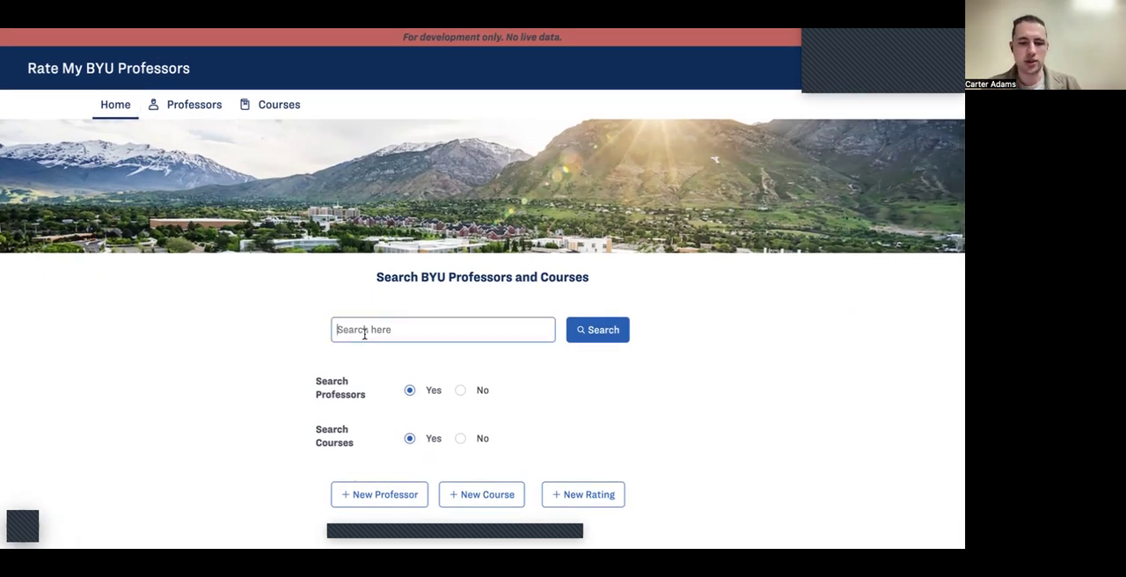
{"action": "type", "text": "Scot"}
{"action": "left_click", "coordinate": [573, 330]}
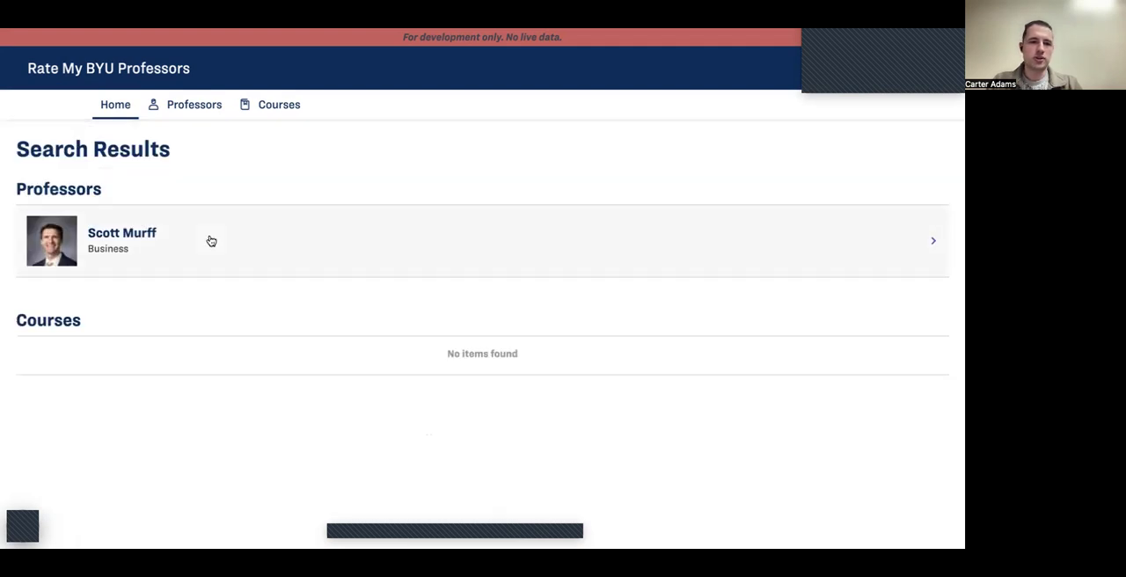
{"action": "left_click", "coordinate": [211, 241]}
{"action": "scroll", "coordinate": [247, 216], "scroll_direction": "down", "scroll_amount": 5}
{"action": "scroll", "coordinate": [247, 215], "scroll_direction": "up", "scroll_amount": 5}
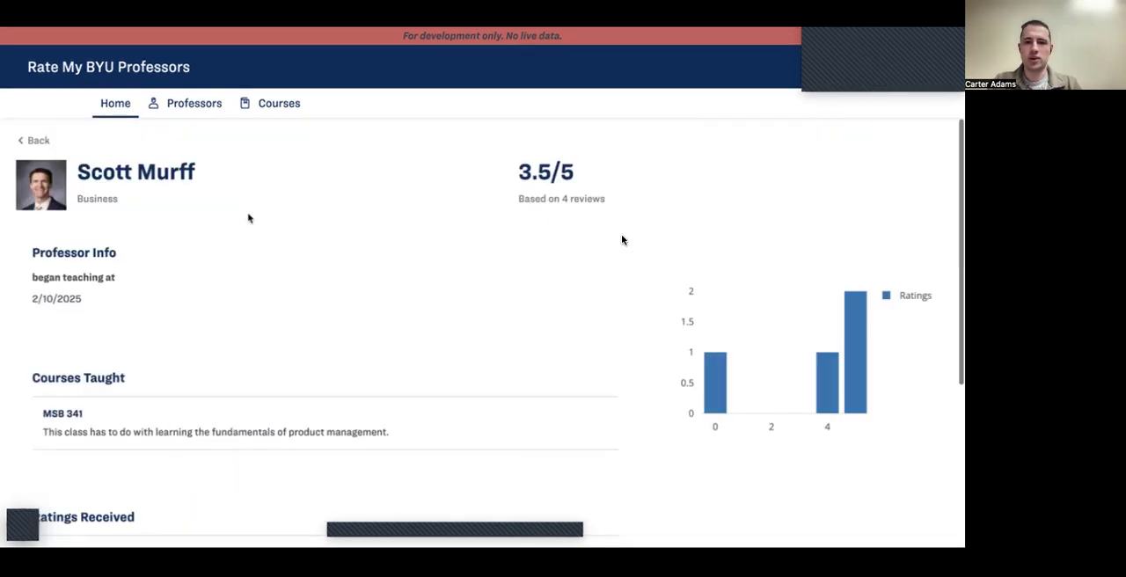
{"action": "scroll", "coordinate": [278, 334], "scroll_direction": "down", "scroll_amount": 3}
{"action": "scroll", "coordinate": [278, 338], "scroll_direction": "up", "scroll_amount": 3}
{"action": "scroll", "coordinate": [278, 338], "scroll_direction": "up", "scroll_amount": 1}
{"action": "scroll", "coordinate": [279, 338], "scroll_direction": "down", "scroll_amount": 1}
{"action": "scroll", "coordinate": [278, 338], "scroll_direction": "up", "scroll_amount": 1}
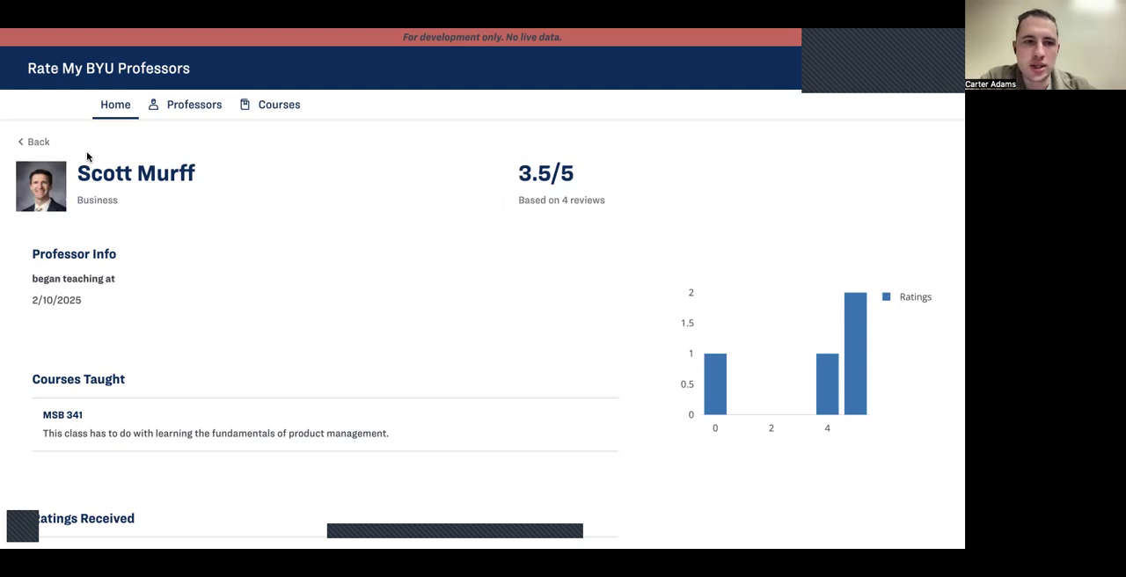
Step: Go back to the search results and reopen the professor's page to check the rating details and chart
{"action": "left_click", "coordinate": [38, 142]}
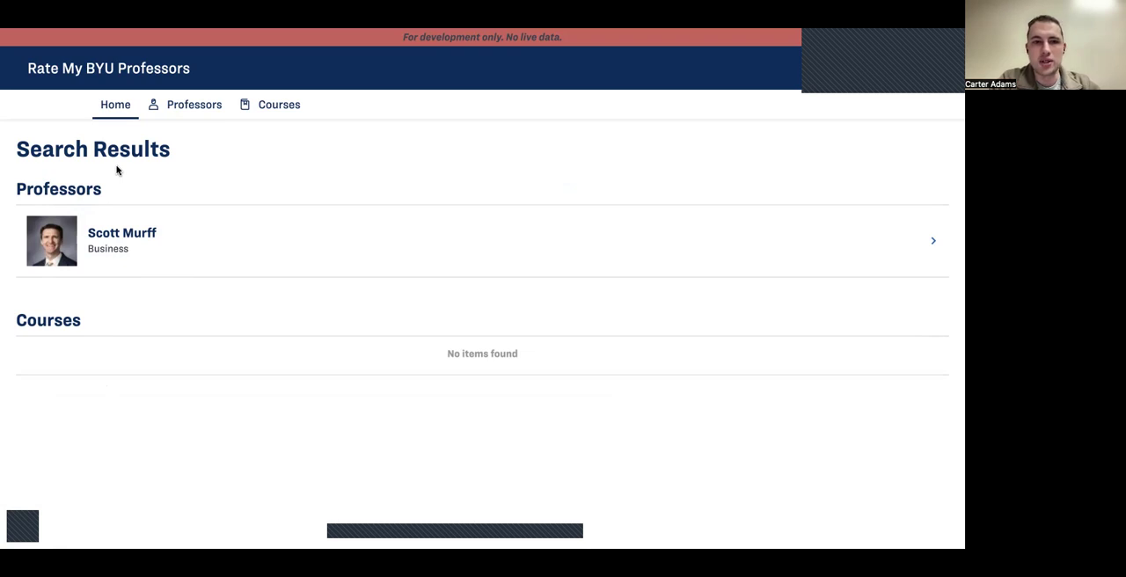
{"action": "left_click", "coordinate": [136, 217]}
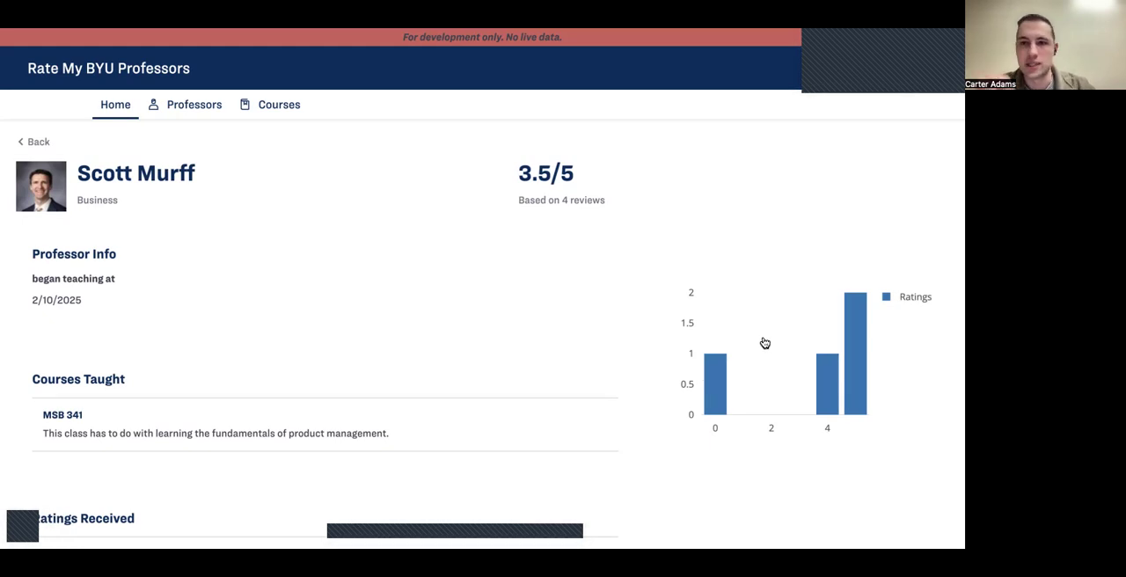
{"action": "scroll", "coordinate": [753, 412], "scroll_direction": "down", "scroll_amount": 1}
{"action": "scroll", "coordinate": [754, 412], "scroll_direction": "up", "scroll_amount": 1}
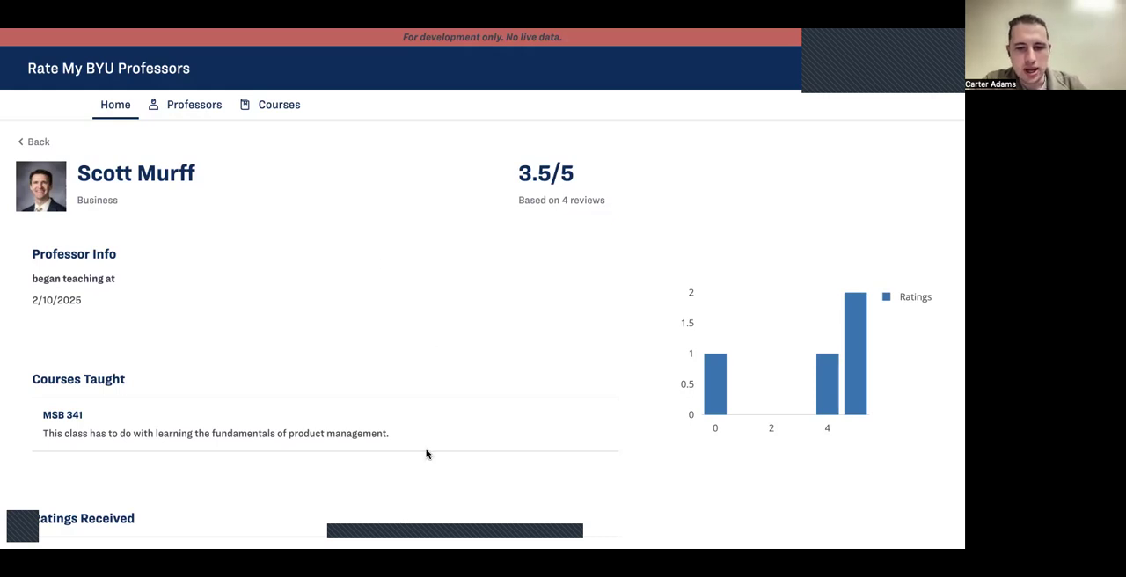
{"action": "mouse_move", "coordinate": [403, 530]}
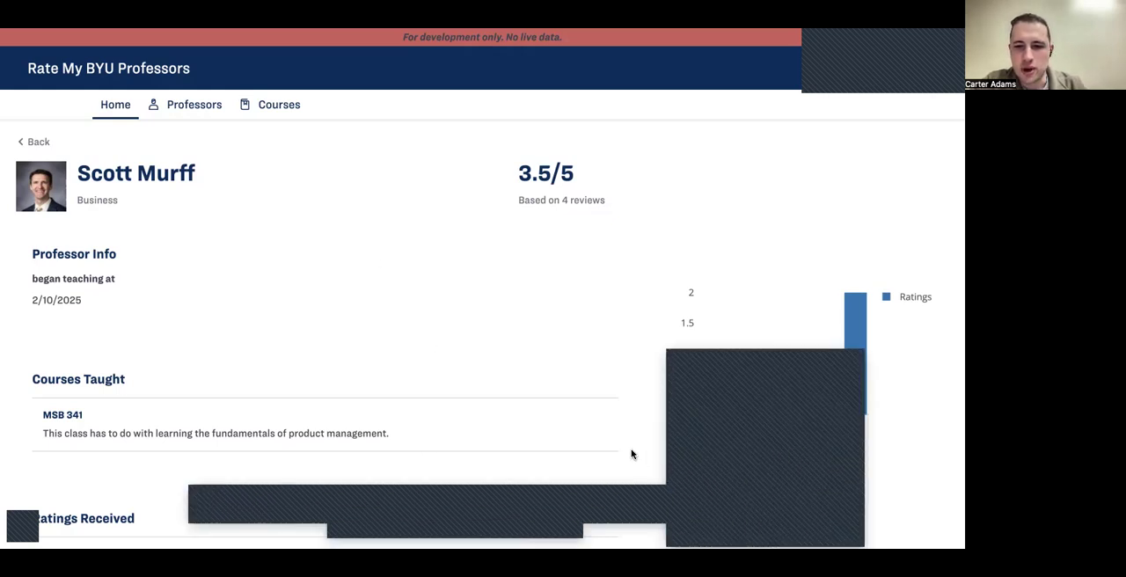